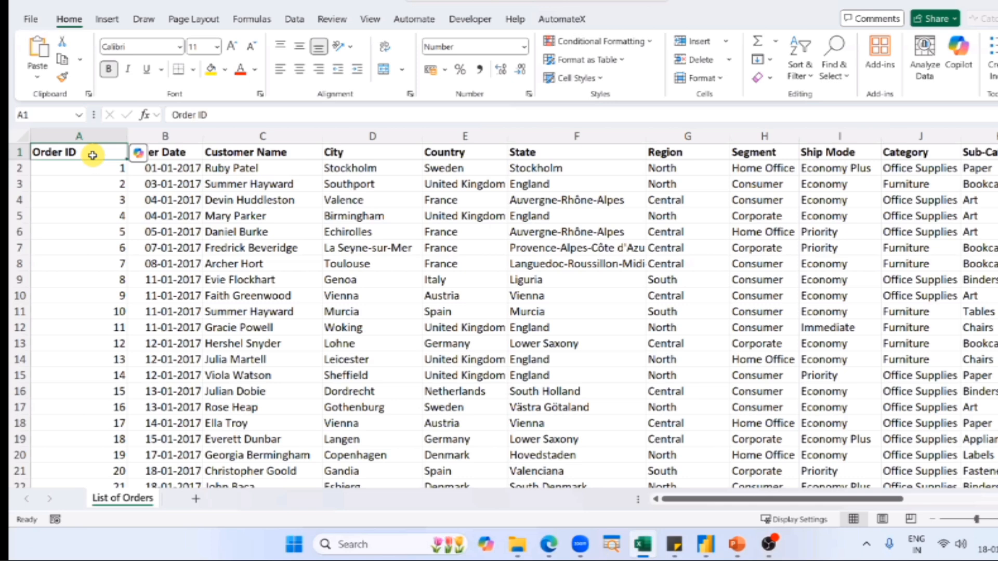
# - Select the first ten Order ID values, cells A2 through A11
pyautogui.press('Down')
pyautogui.hotkey('shift', 'Down')
pyautogui.hotkey('shift', 'Down')
pyautogui.hotkey('shift', 'Down')
pyautogui.hotkey('shift', 'Down')
pyautogui.hotkey('shift', 'Down')
pyautogui.hotkey('shift', 'Down')
pyautogui.hotkey('shift', 'Down')
pyautogui.hotkey('shift', 'Down')
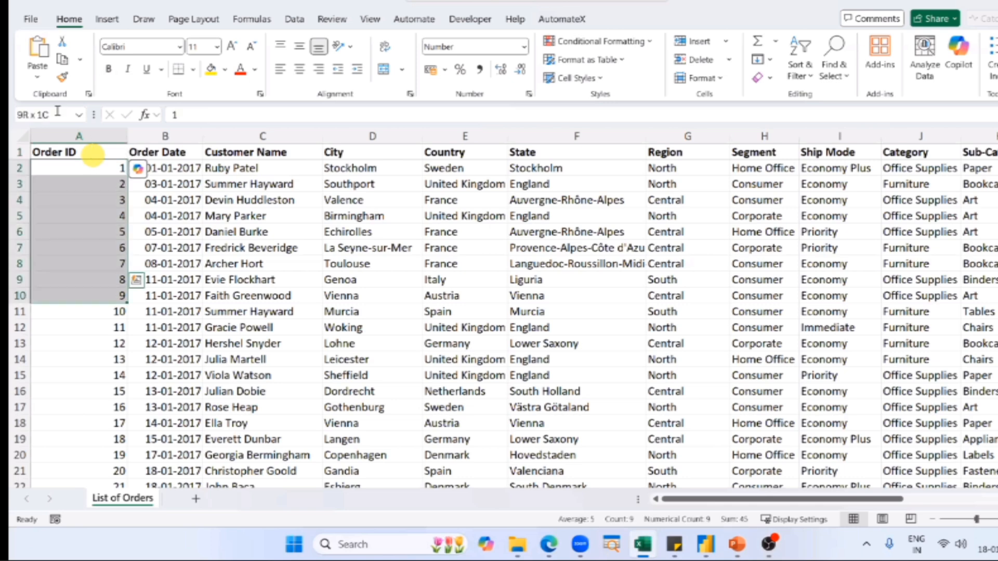
pyautogui.hotkey('shift', 'Down')
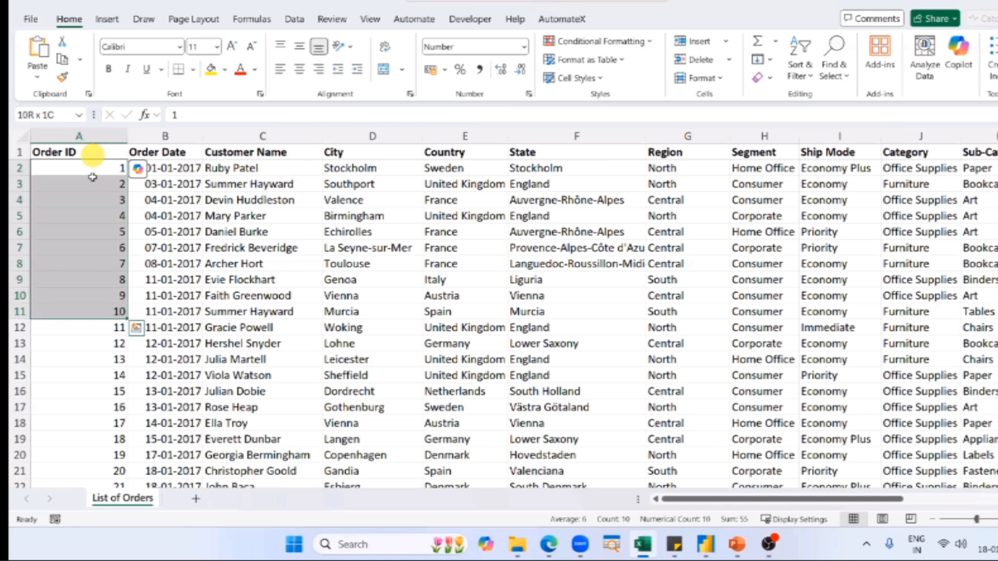
# - Examine the whole Order ID column, from its first record down to the last one
pyautogui.click(79, 137)
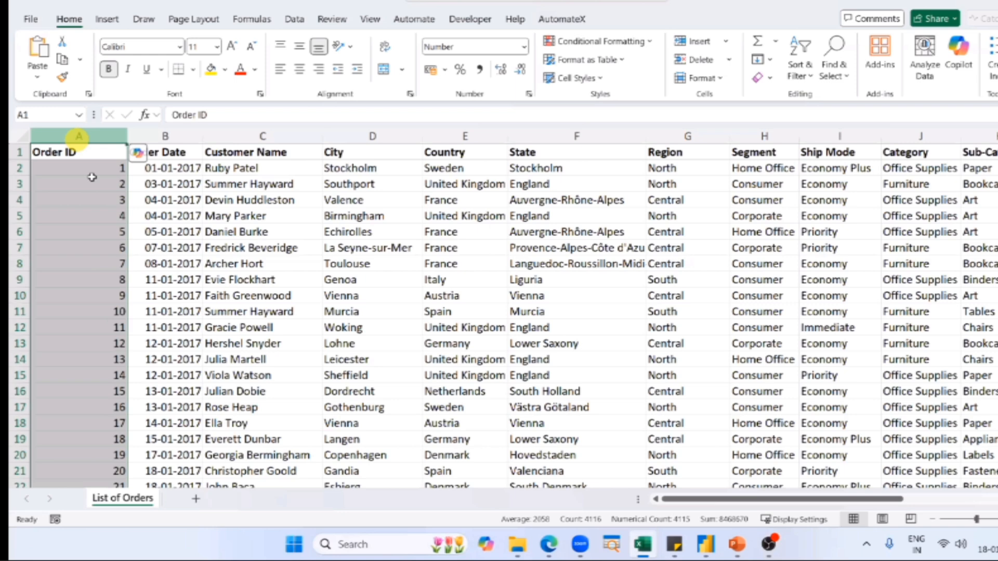
pyautogui.click(92, 176)
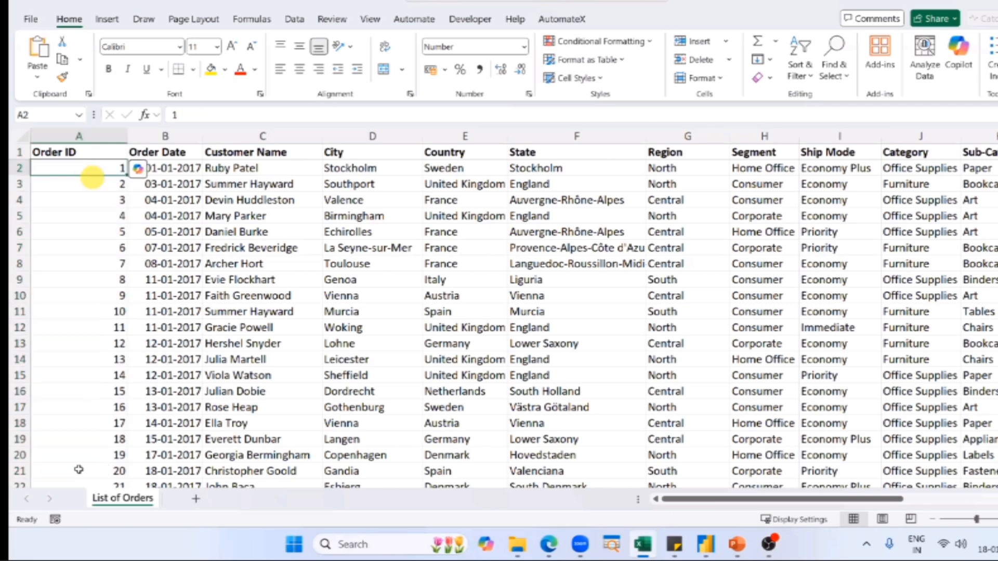
pyautogui.hotkey('ctrl', 'Down')
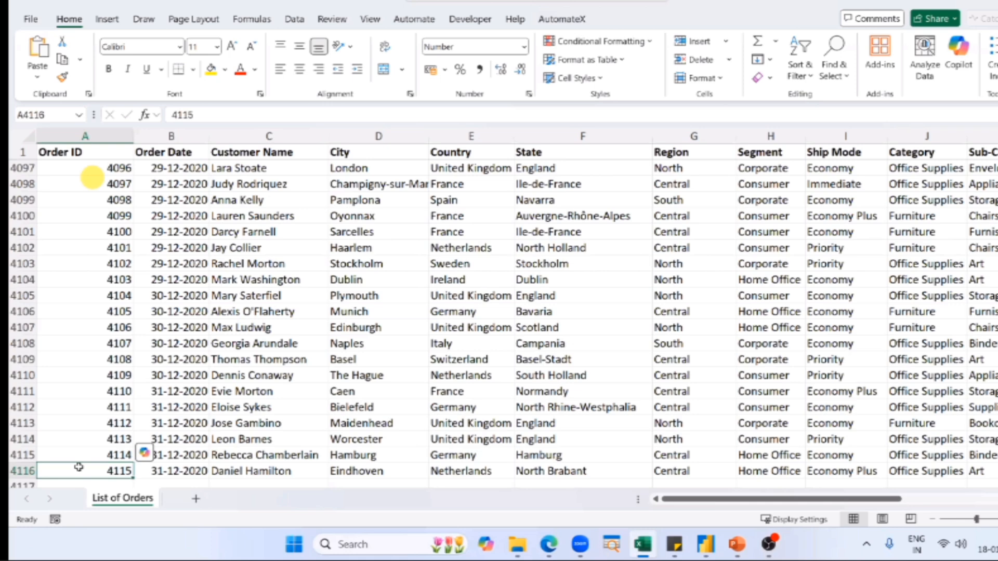
pyautogui.click(79, 467)
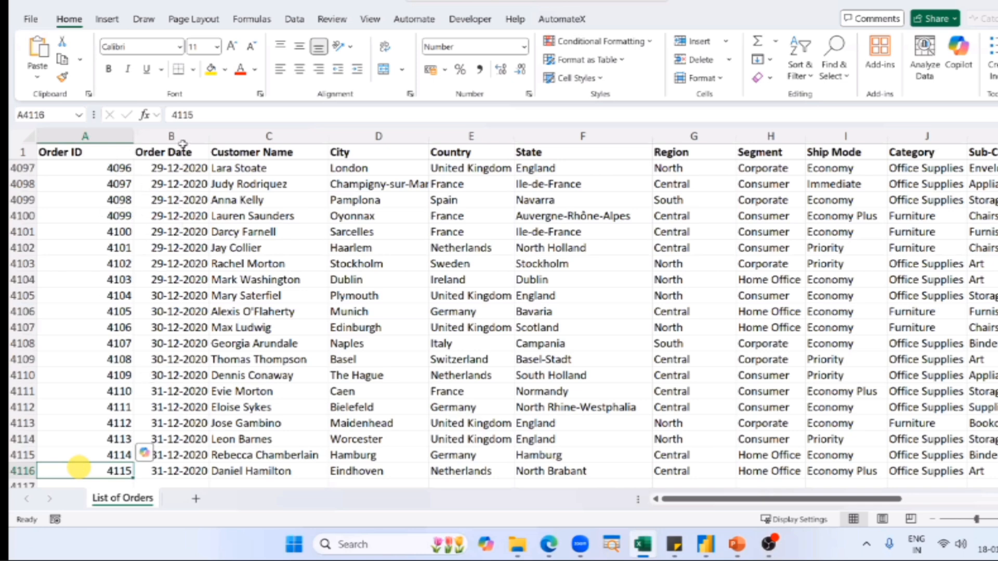
# - Return to the start of the data and examine the full Order Date and Customer Name columns
pyautogui.hotkey('ctrl', 'Home')
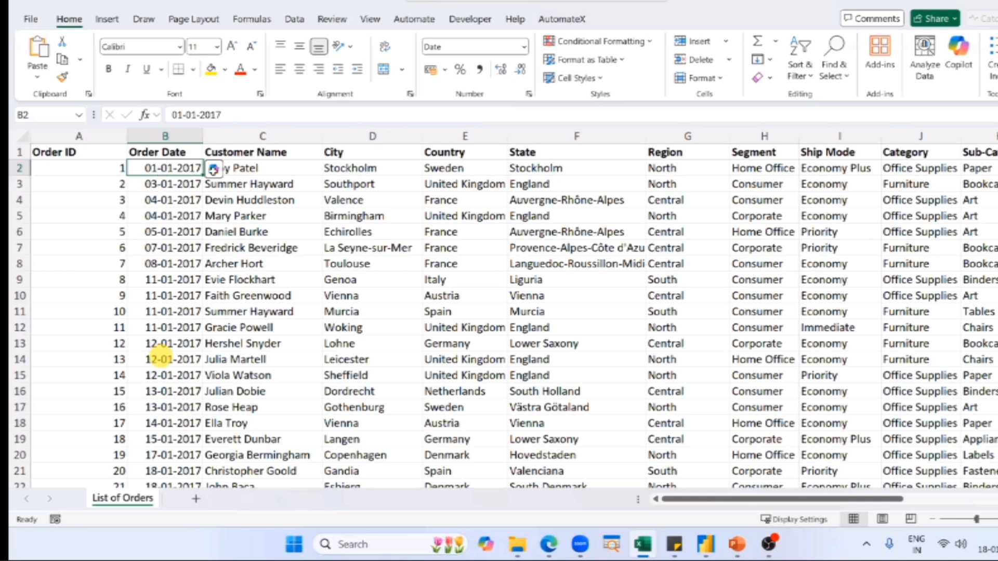
pyautogui.click(175, 152)
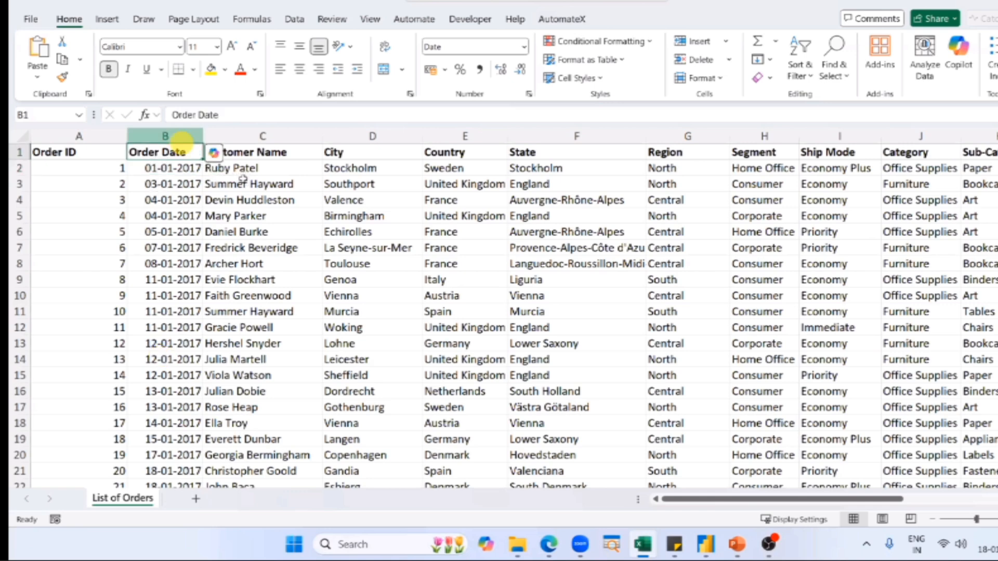
pyautogui.hotkey('ctrl', 'shift', 'Down')
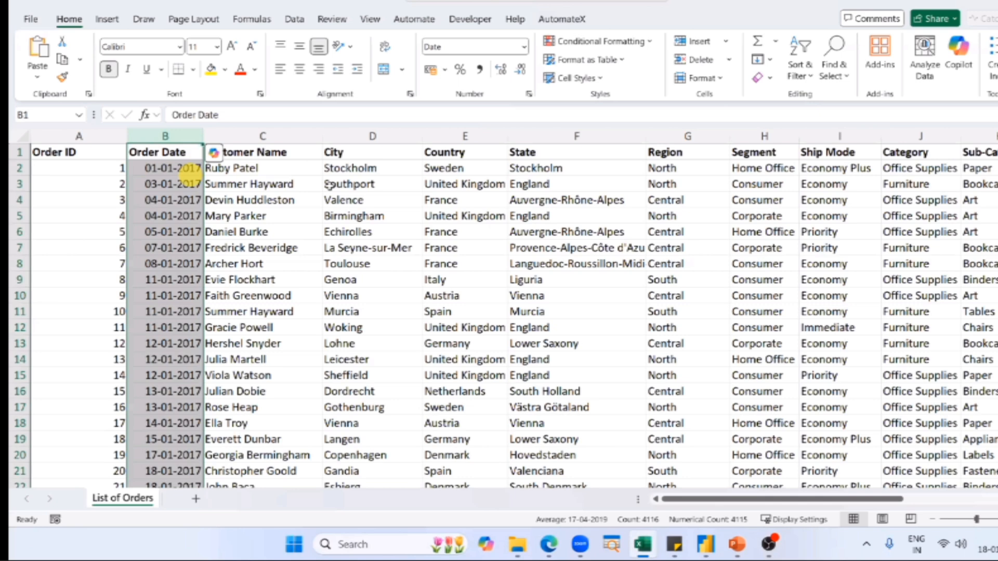
pyautogui.click(262, 168)
pyautogui.hotkey('ctrl', 'space')
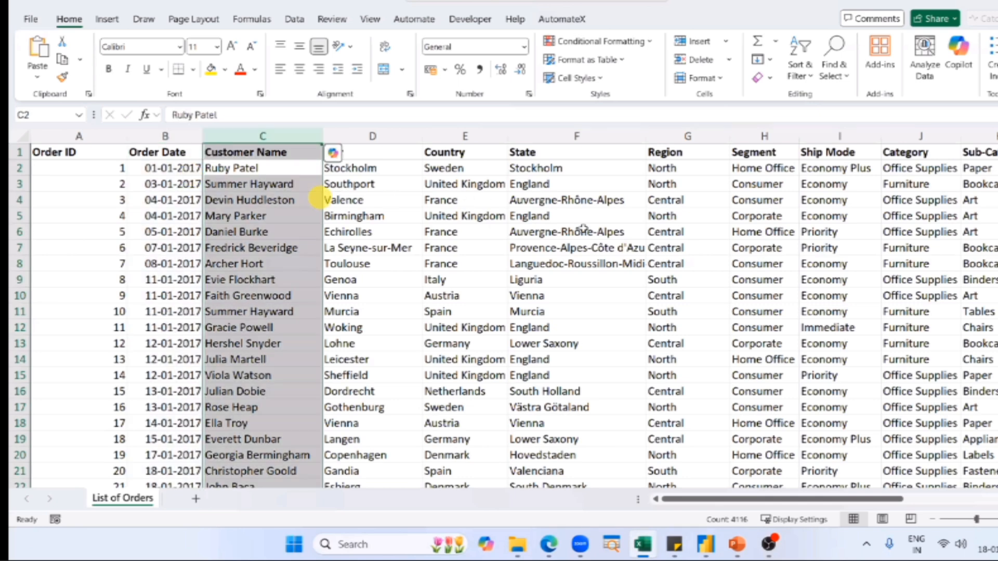
# - Examine the location fields of the orders by highlighting entries in the City, Country and State columns
pyautogui.click(331, 184)
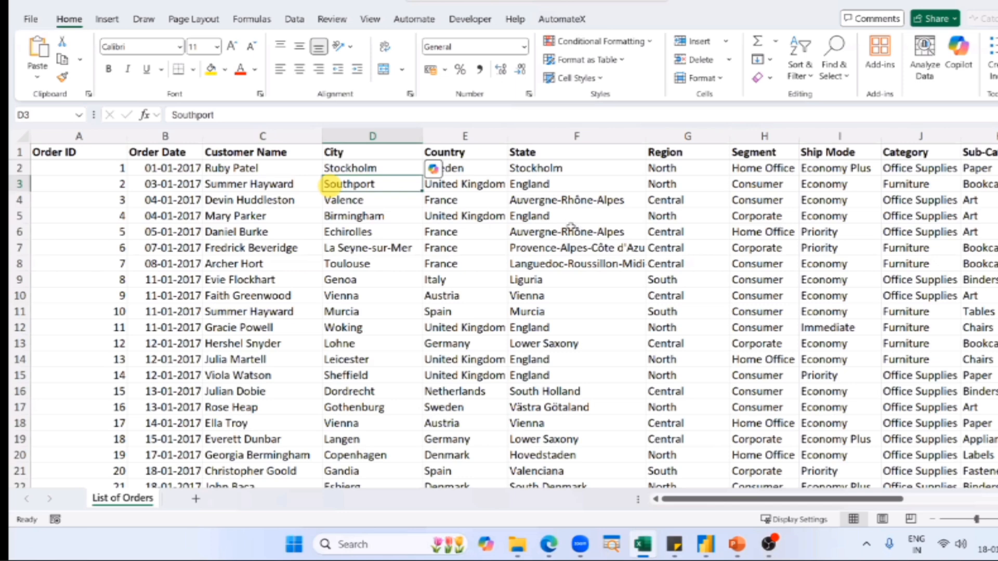
pyautogui.click(576, 227)
pyautogui.hotkey('ctrl', 'space')
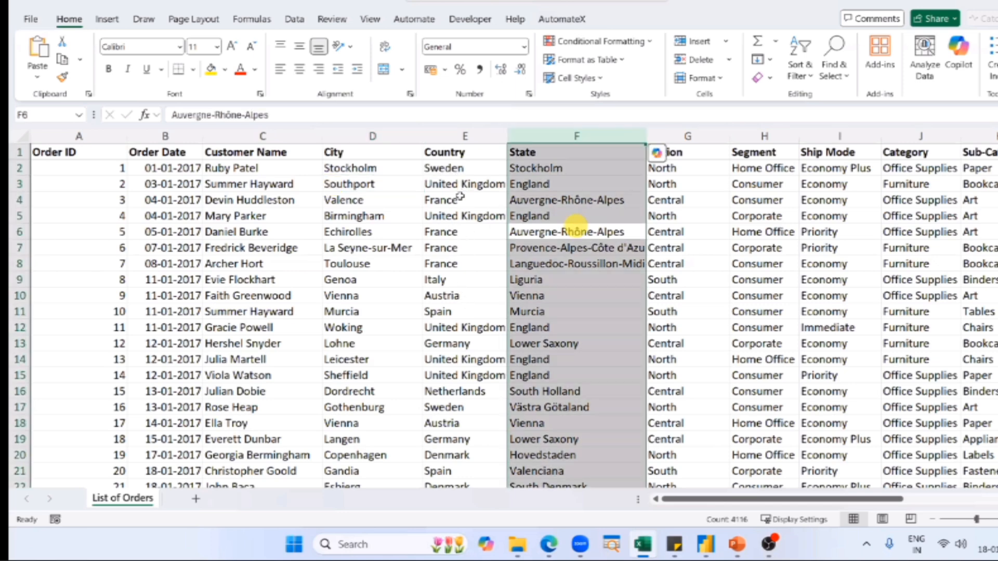
pyautogui.moveTo(457, 184); pyautogui.dragTo(460, 312)
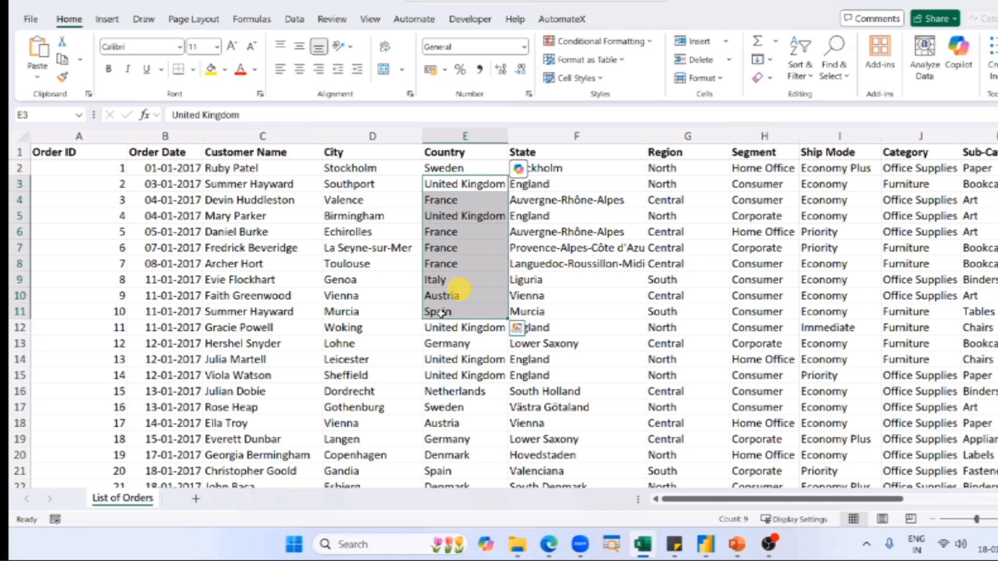
pyautogui.press('Up')
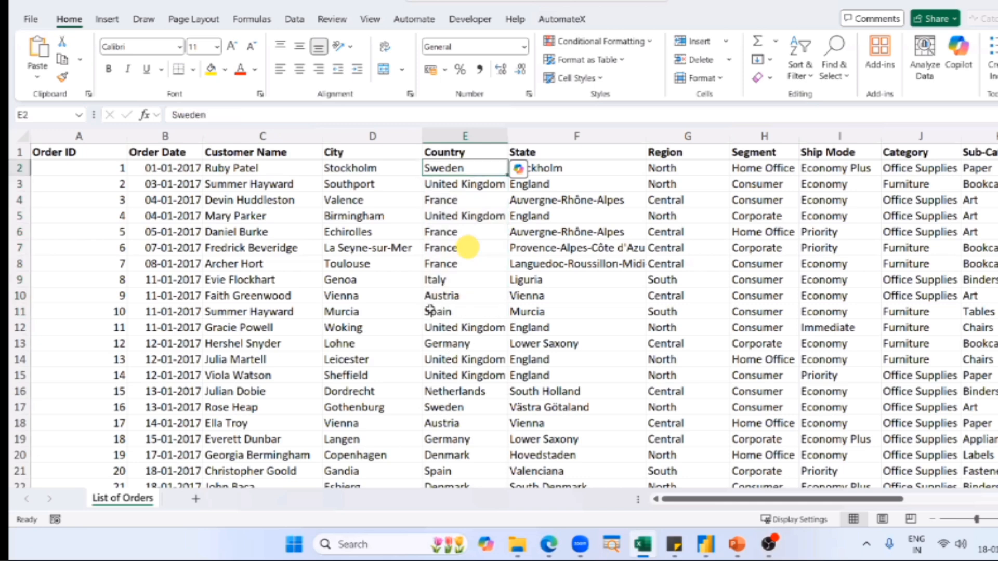
pyautogui.click(448, 345)
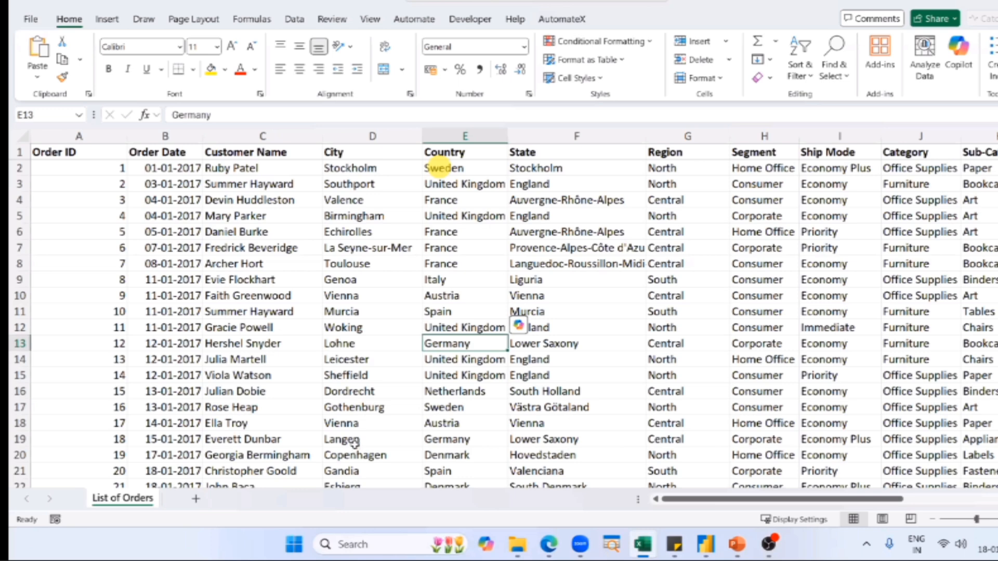
pyautogui.moveTo(549, 217); pyautogui.dragTo(549, 423)
pyautogui.keyDown('ctrl'); pyautogui.moveTo(366, 201); pyautogui.dragTo(367, 455); pyautogui.keyUp('ctrl')
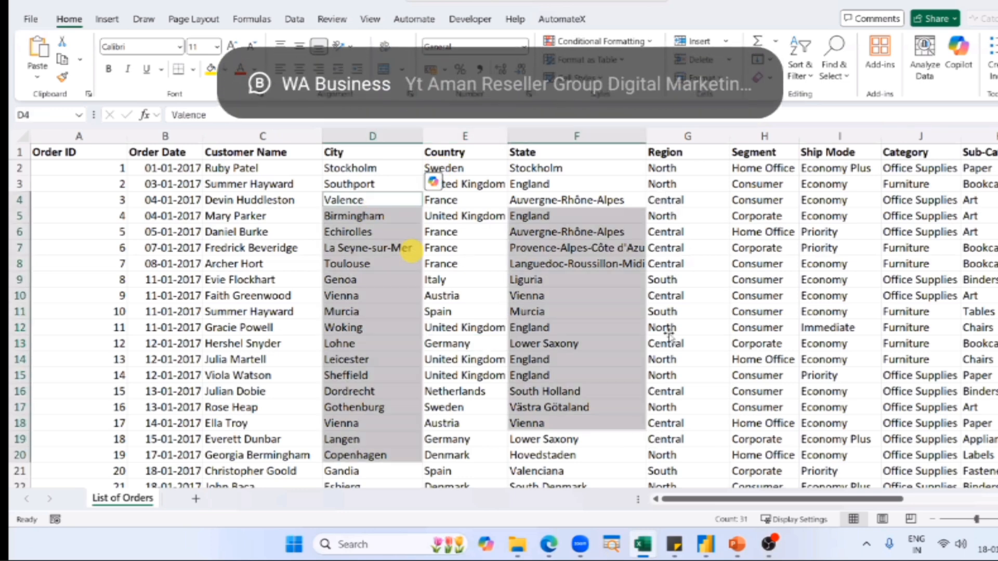
pyautogui.moveTo(406, 247); pyautogui.dragTo(572, 247)
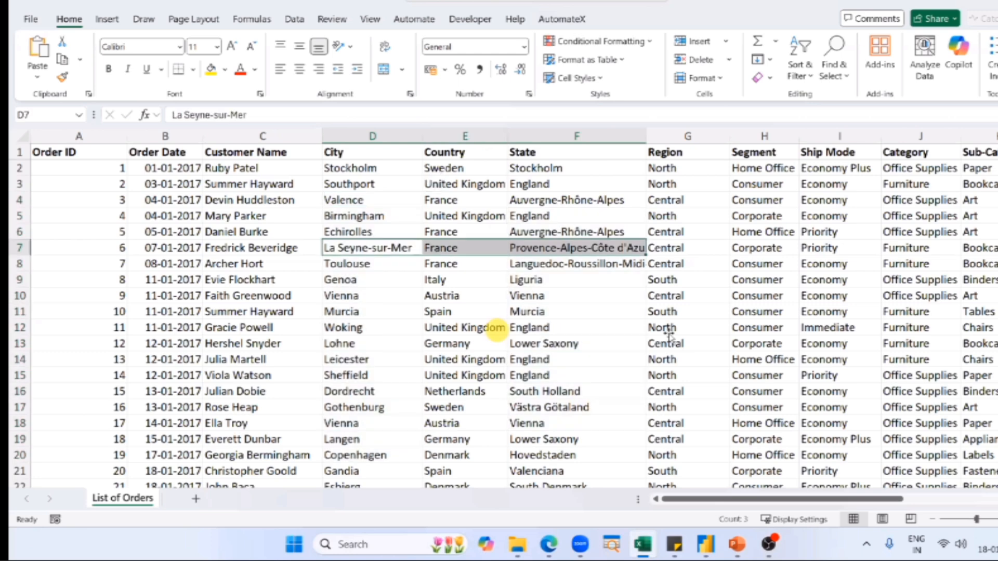
# - Examine the Region column and compare its entries with the Country column
pyautogui.moveTo(666, 200); pyautogui.dragTo(666, 328)
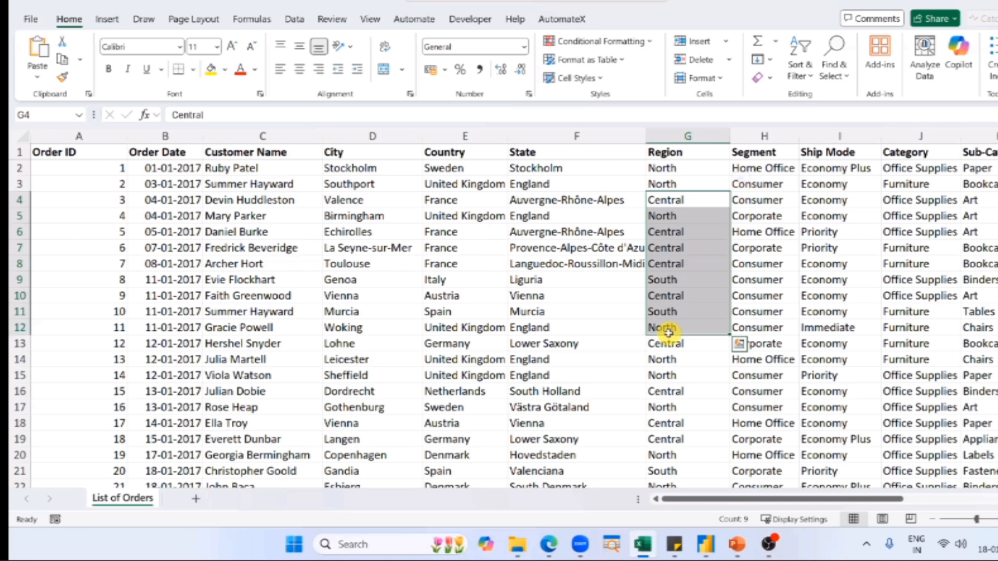
pyautogui.click(681, 169)
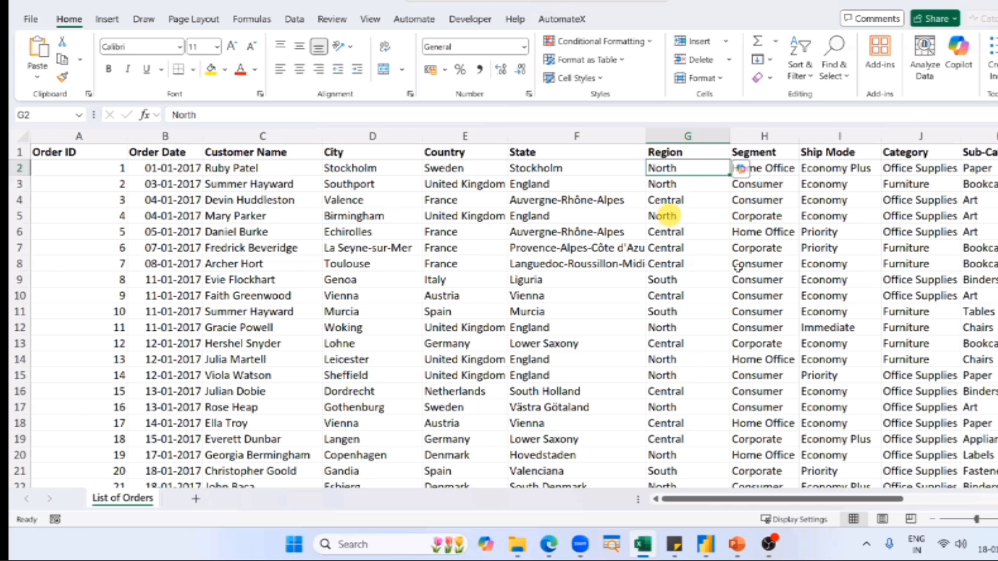
pyautogui.moveTo(465, 184); pyautogui.dragTo(465, 343)
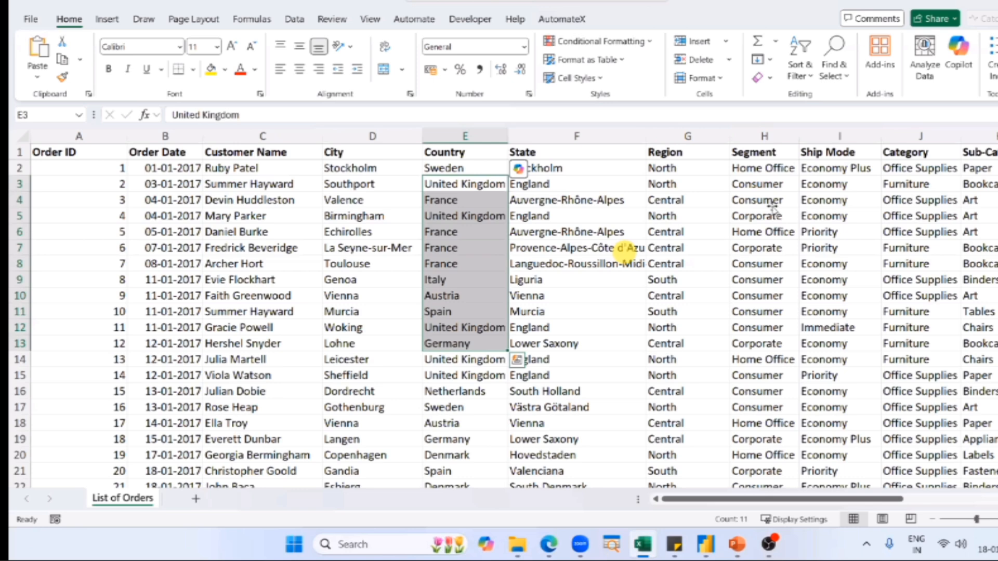
pyautogui.moveTo(688, 168); pyautogui.dragTo(687, 359)
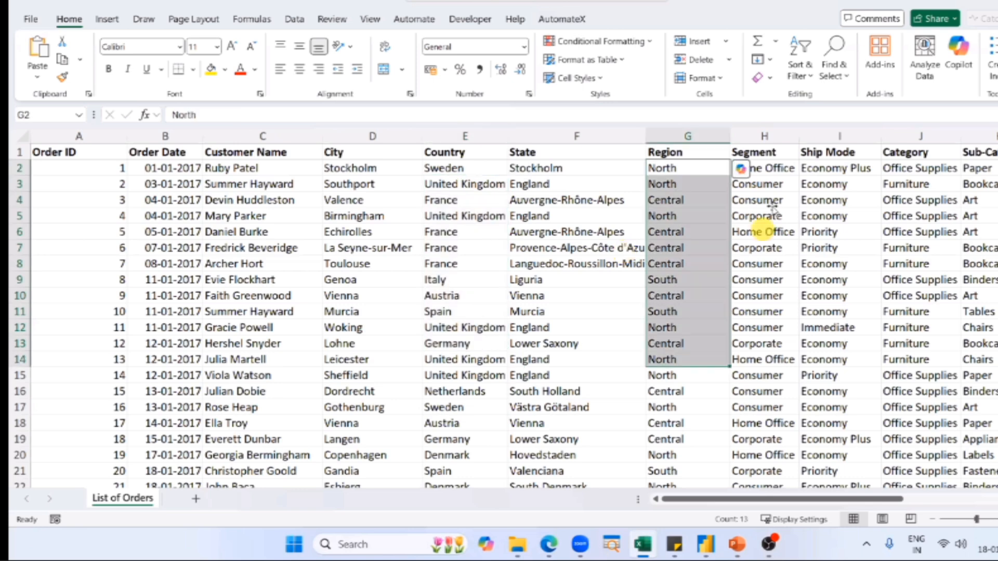
# - Examine the first few customer types in the Segment column
pyautogui.click(772, 202)
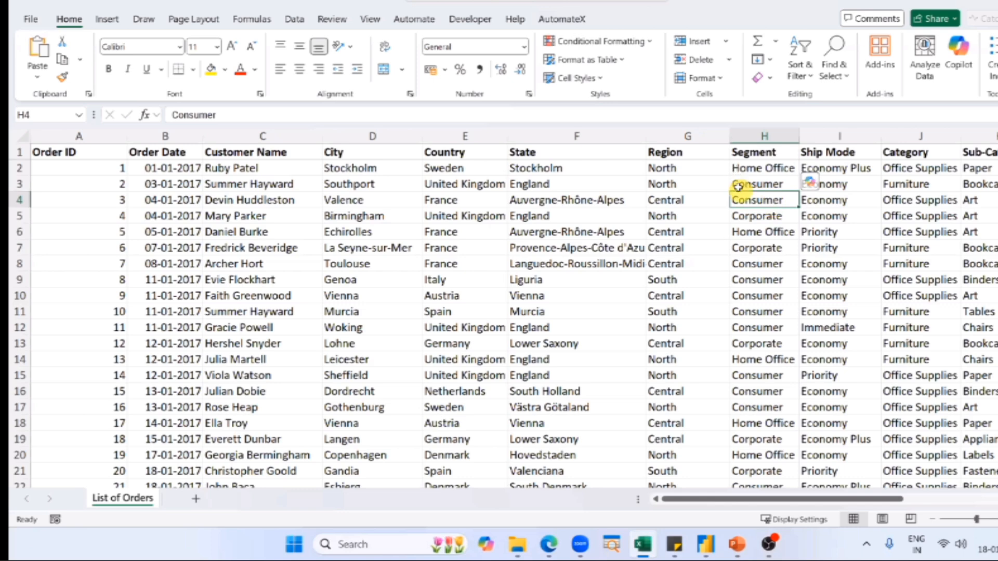
pyautogui.press('Up')
pyautogui.press('Up')
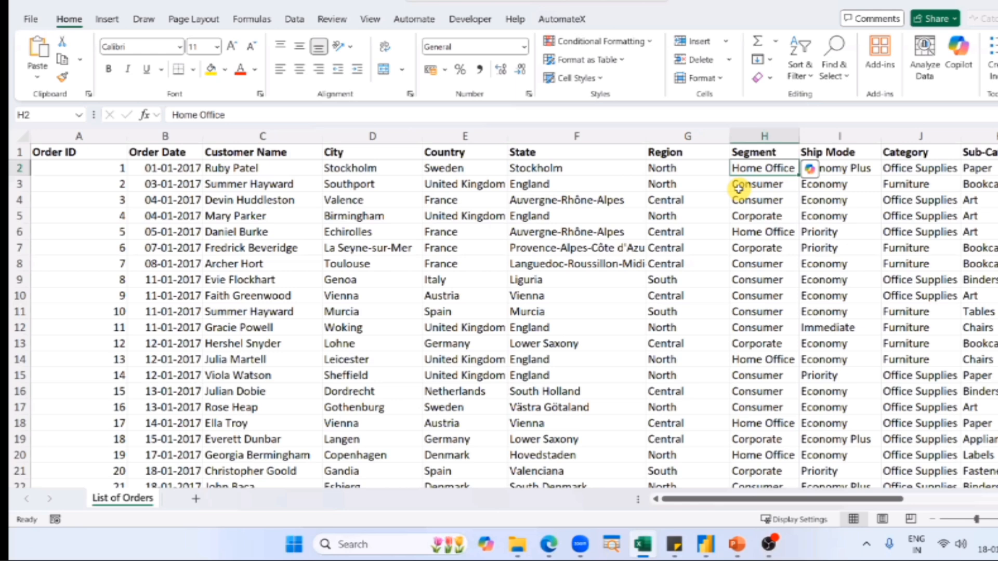
# - Examine the Ship Mode column's header and first entries
pyautogui.click(847, 206)
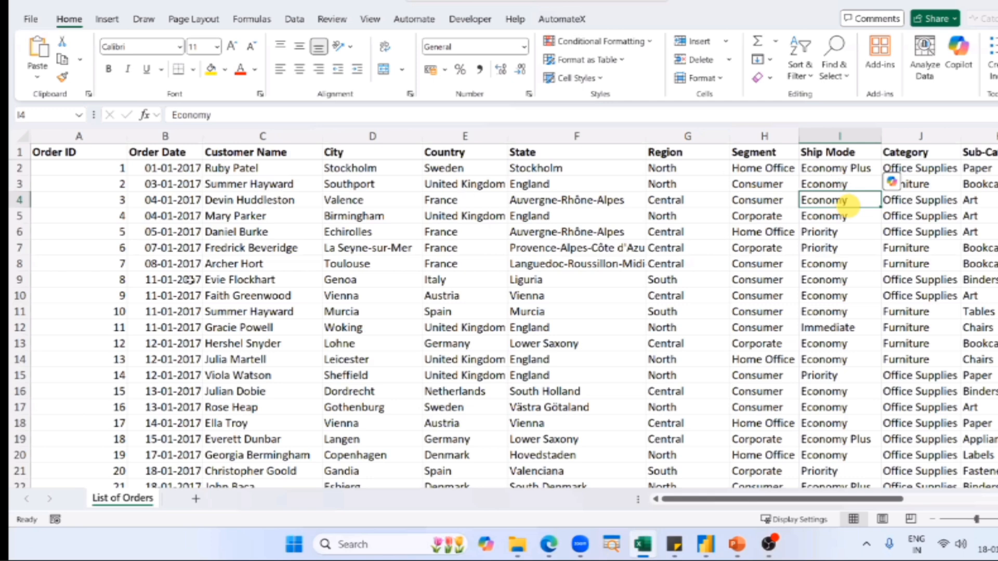
pyautogui.click(837, 168)
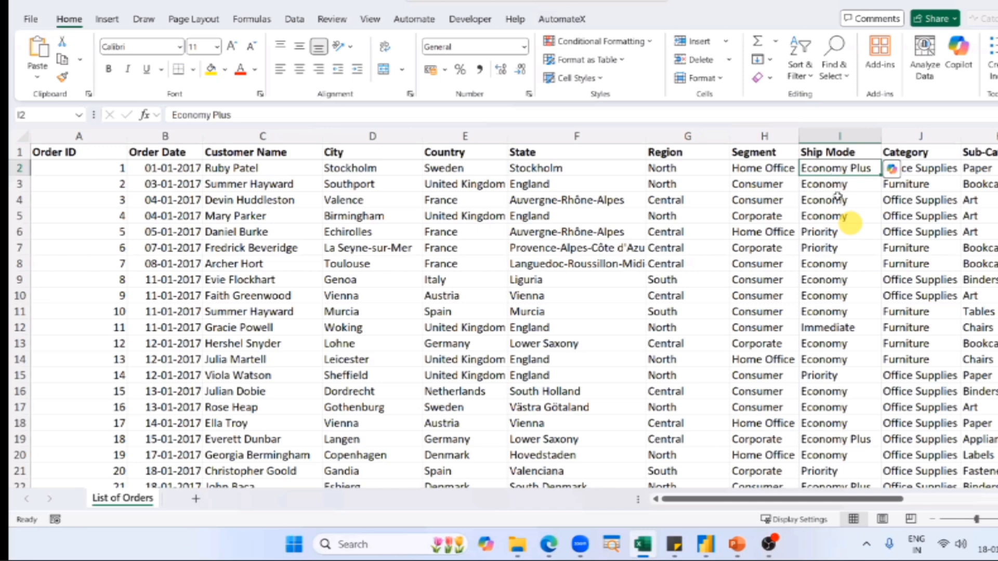
pyautogui.press('Up')
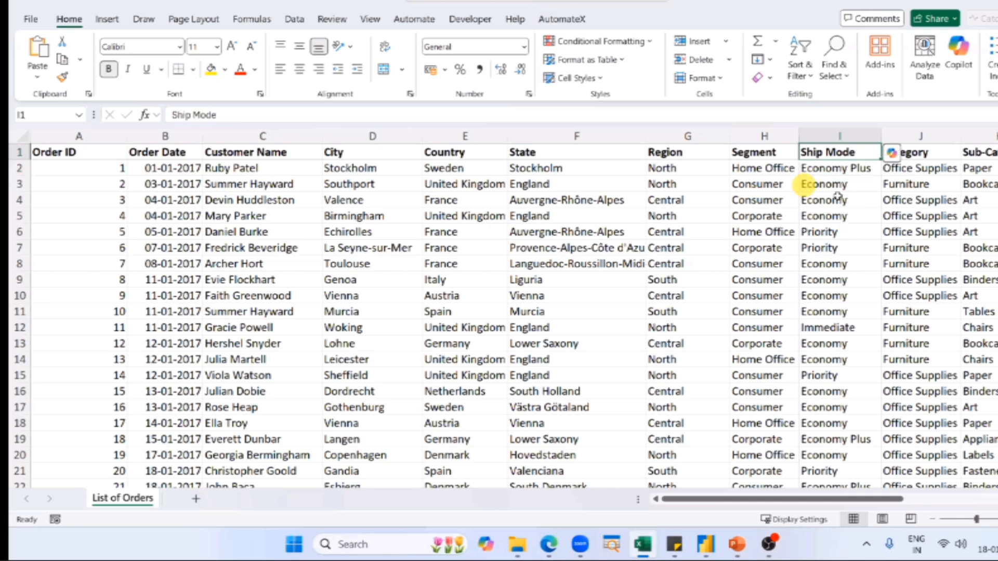
# - Select one example of each ship mode together: Economy Plus in I2, Economy in I5, Priority in I6 and Immediate in I12
pyautogui.click(838, 198)
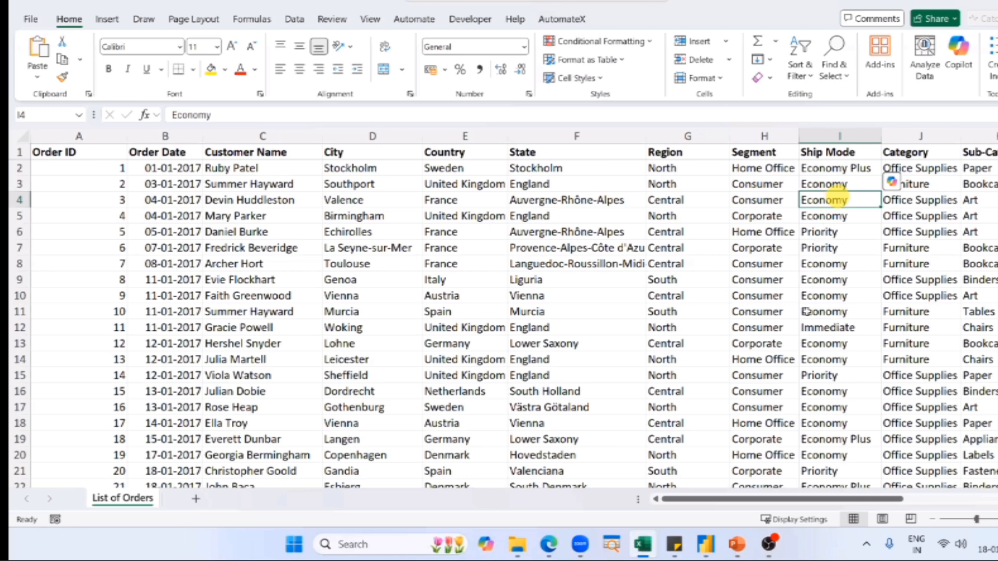
pyautogui.press('Up')
pyautogui.press('Up')
pyautogui.keyDown('ctrl'); pyautogui.click(835, 221); pyautogui.keyUp('ctrl')
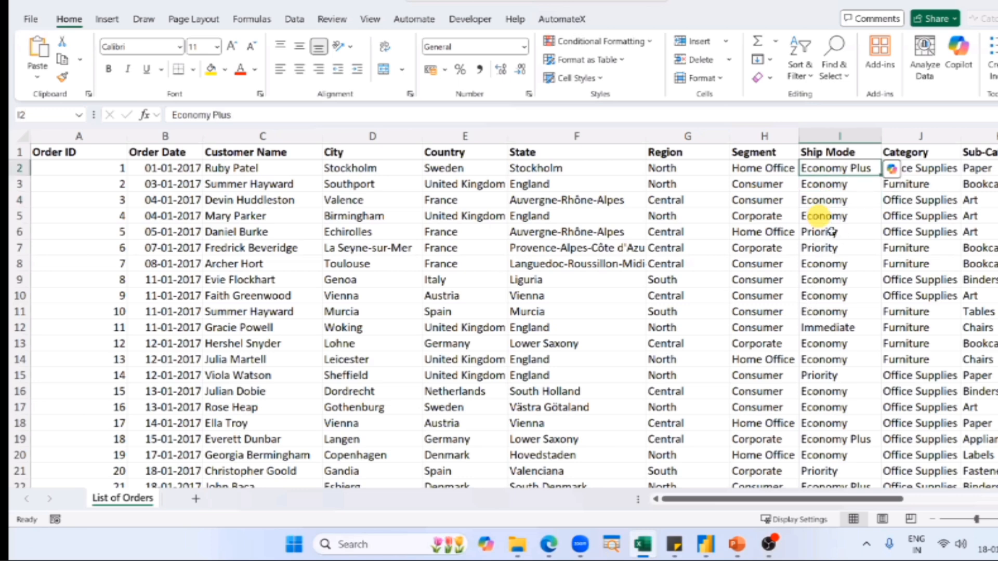
pyautogui.keyDown('ctrl'); pyautogui.click(830, 232); pyautogui.keyUp('ctrl')
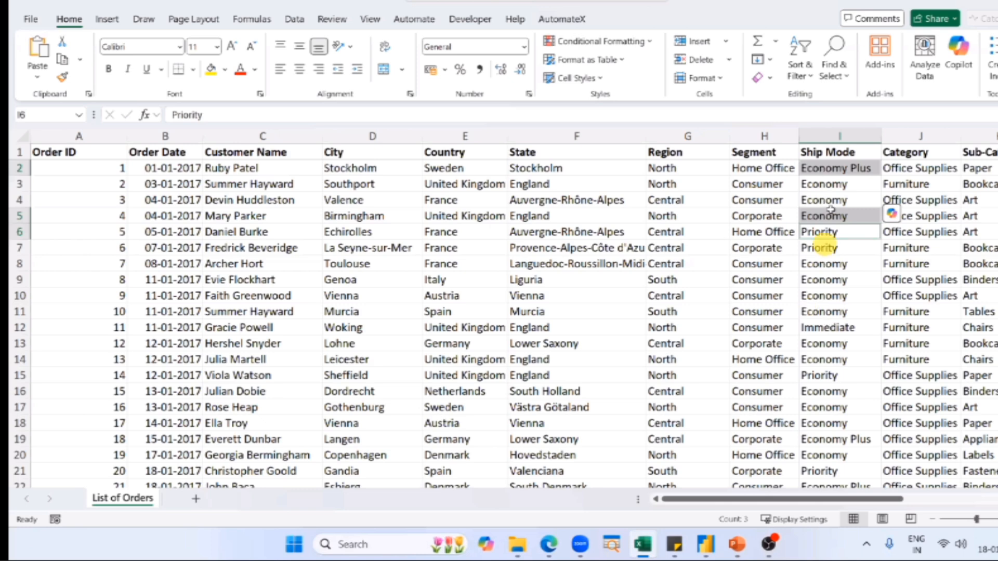
pyautogui.keyDown('ctrl'); pyautogui.click(826, 328); pyautogui.keyUp('ctrl')
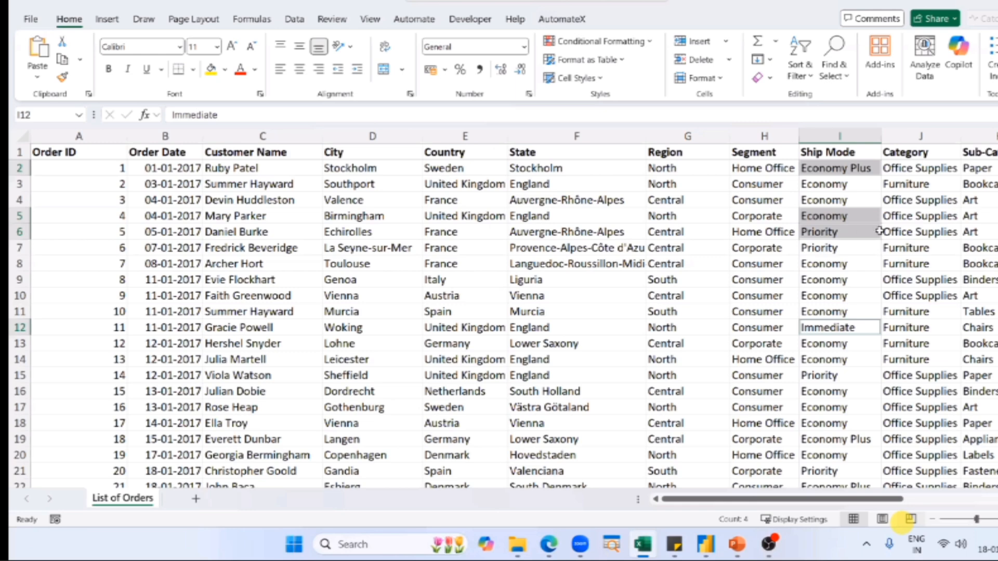
# - Examine the product and figure columns from Category to Quantity, ending on the first Category entry
pyautogui.hscroll(5, 437, 208)
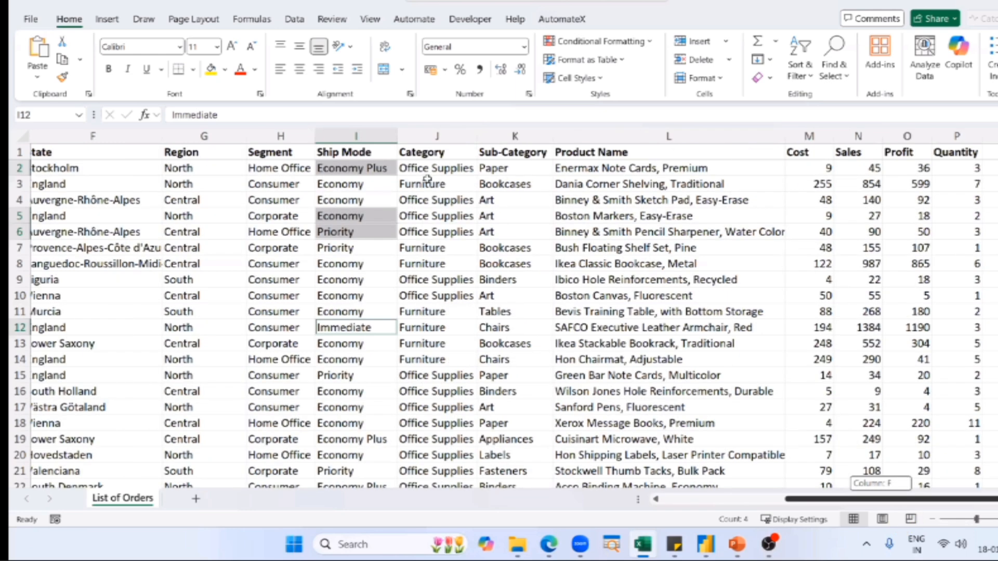
pyautogui.moveTo(436, 184); pyautogui.dragTo(956, 232)
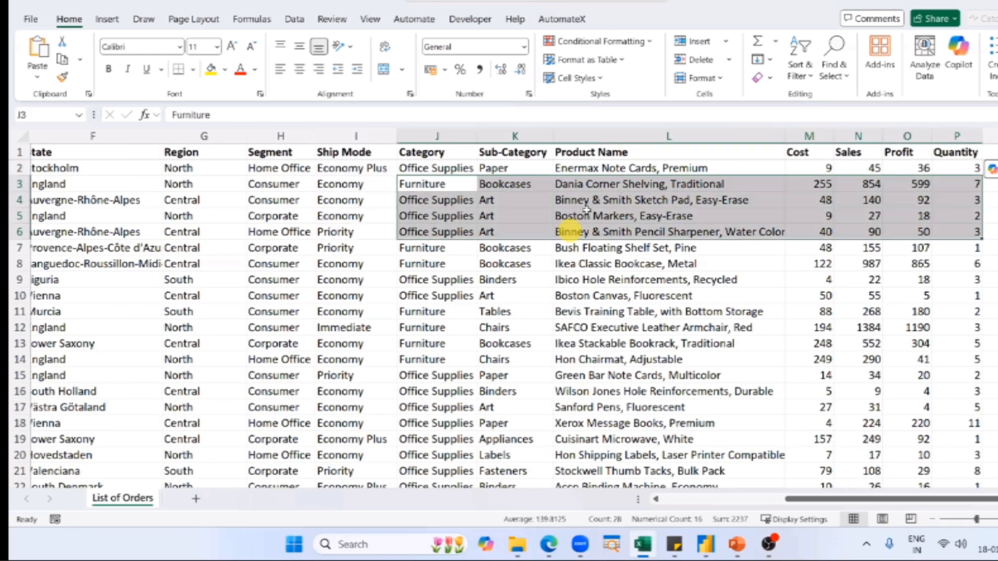
pyautogui.moveTo(436, 184); pyautogui.dragTo(586, 185)
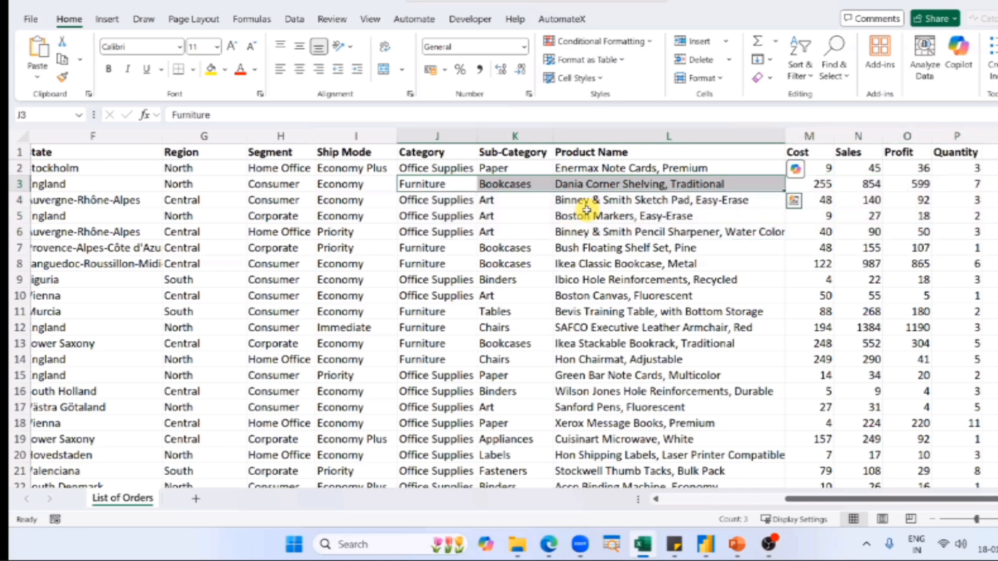
pyautogui.click(428, 136)
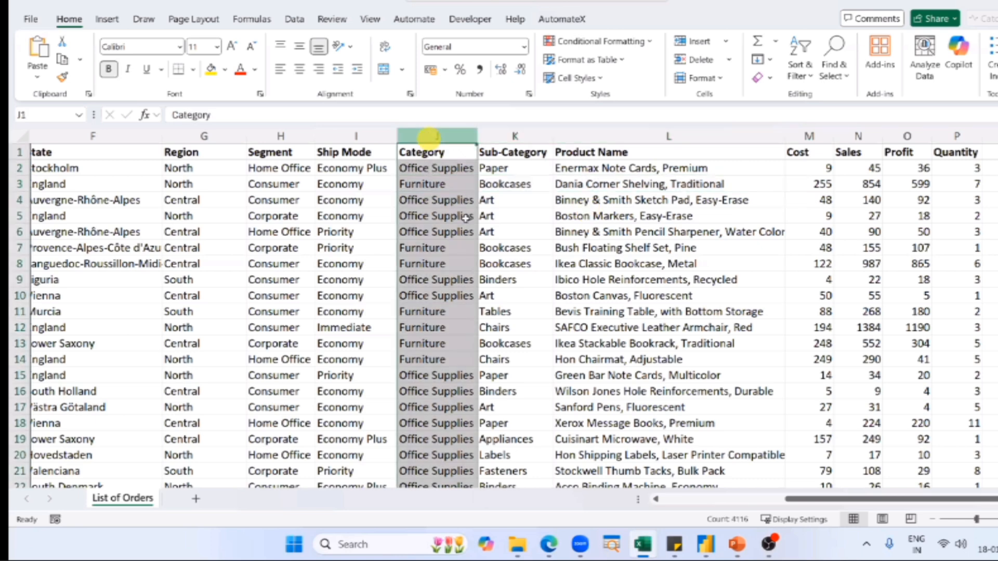
pyautogui.press('Down')
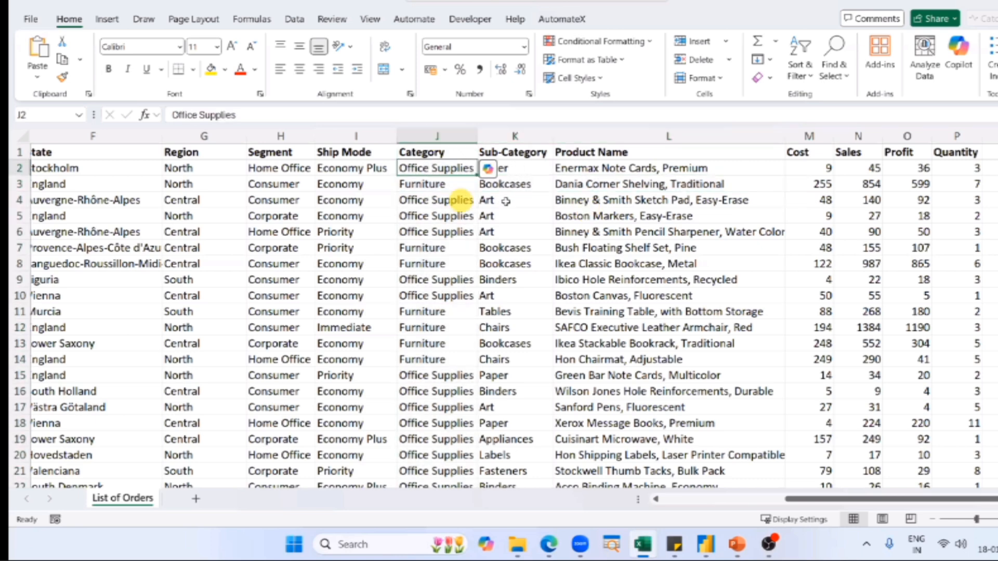
# - Select the Office Supplies entries in J2, J4:J6 and J9 together with their sub-categories and the product names in L4:L6
pyautogui.moveTo(460, 199); pyautogui.dragTo(463, 232)
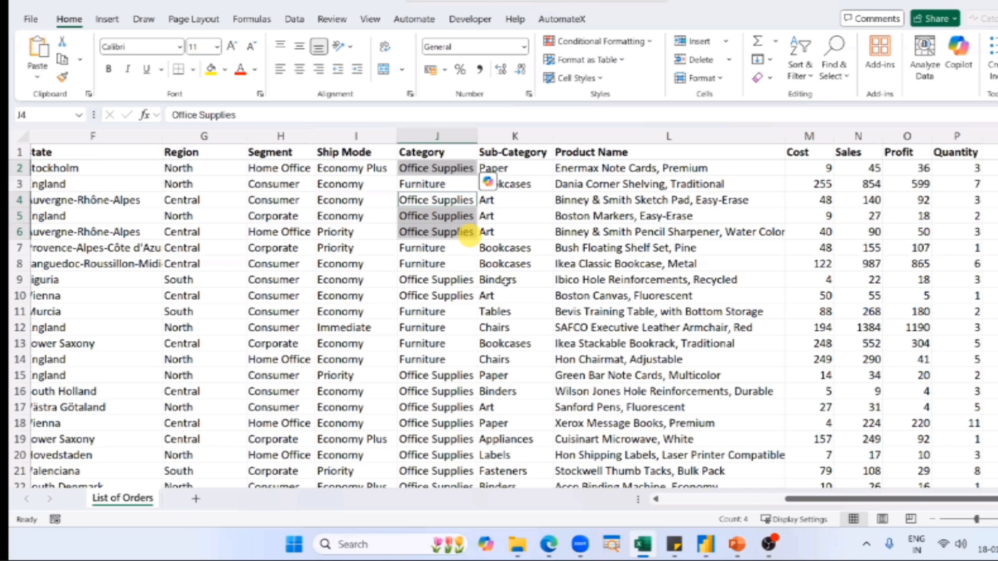
pyautogui.keyDown('ctrl'); pyautogui.click(508, 169); pyautogui.keyUp('ctrl')
pyautogui.keyDown('ctrl'); pyautogui.click(508, 200); pyautogui.keyUp('ctrl')
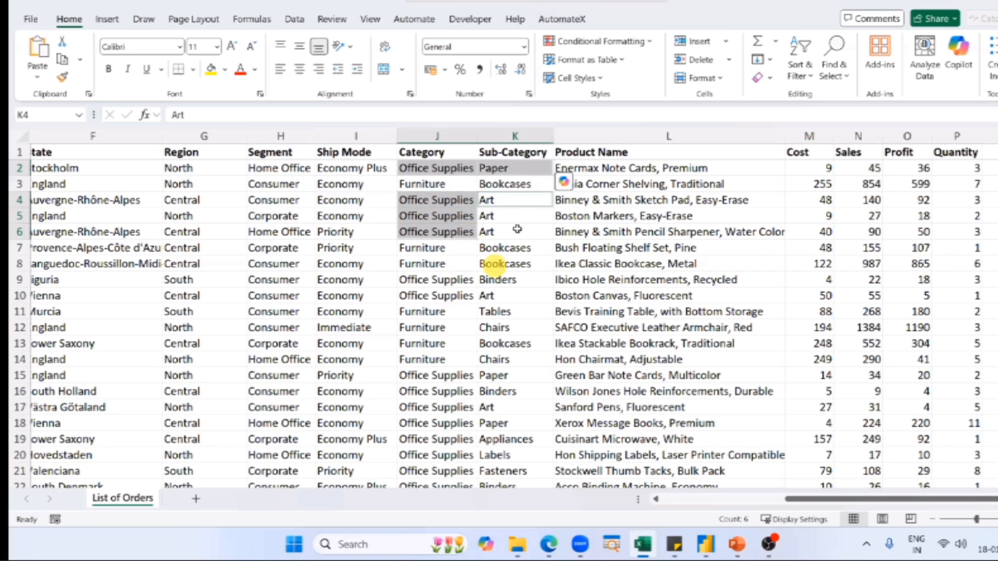
pyautogui.keyDown('ctrl'); pyautogui.click(468, 280); pyautogui.keyUp('ctrl')
pyautogui.keyDown('ctrl'); pyautogui.click(507, 281); pyautogui.keyUp('ctrl')
pyautogui.moveTo(512, 213); pyautogui.dragTo(517, 230)
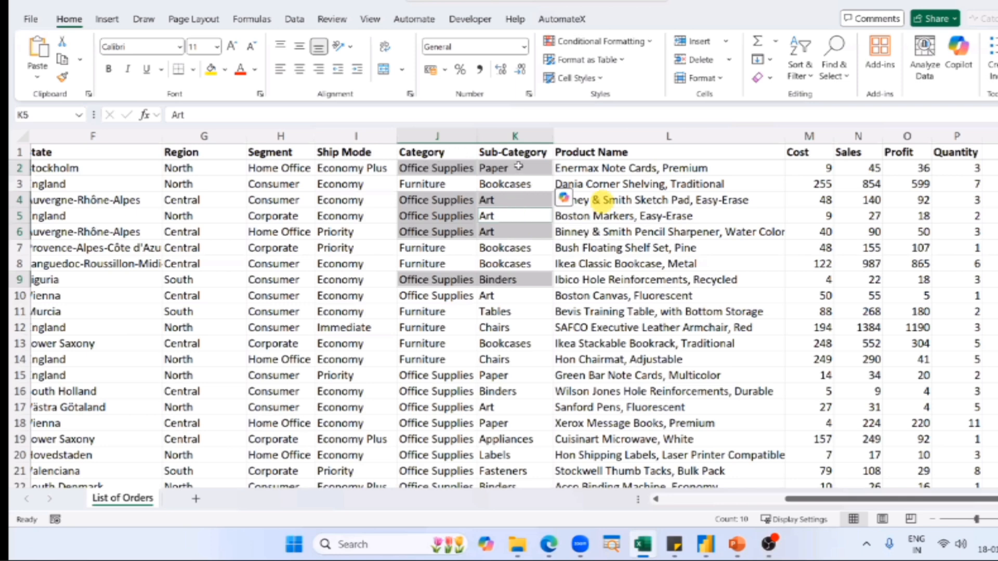
pyautogui.moveTo(602, 200); pyautogui.dragTo(597, 231)
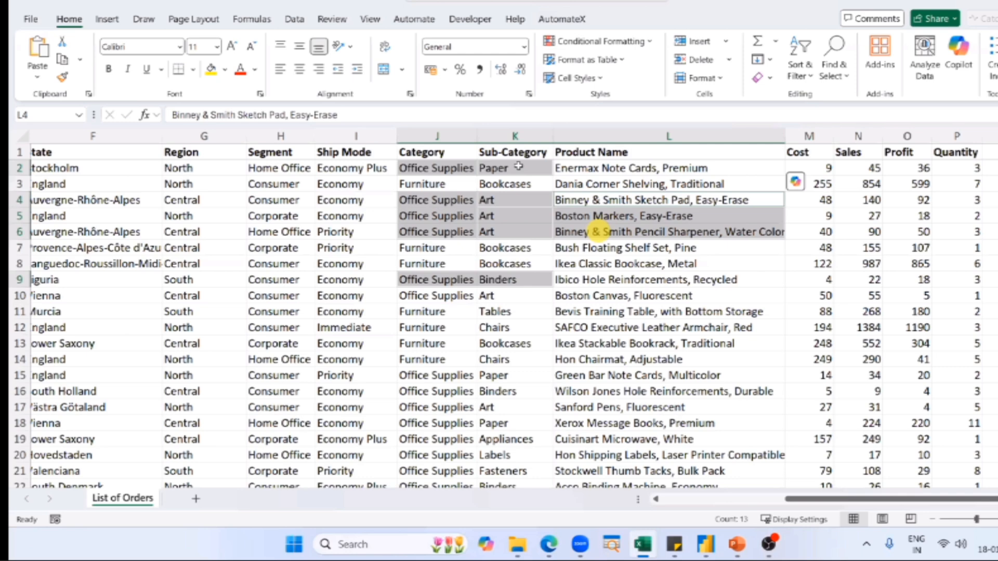
# - Examine the first Sub-Category and Product Name entries, and the Cost to Quantity figures in M4:P4
pyautogui.click(518, 166)
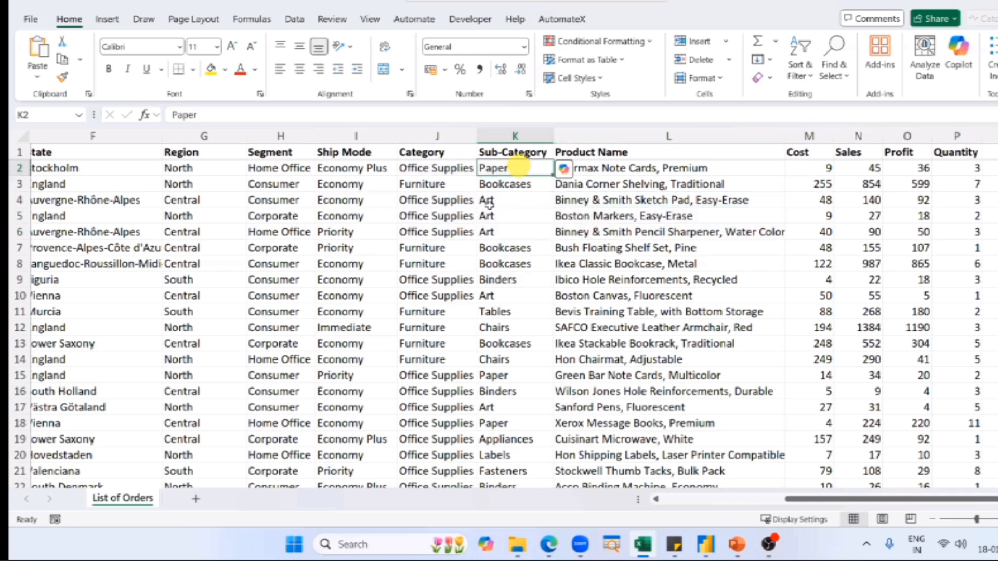
pyautogui.click(608, 167)
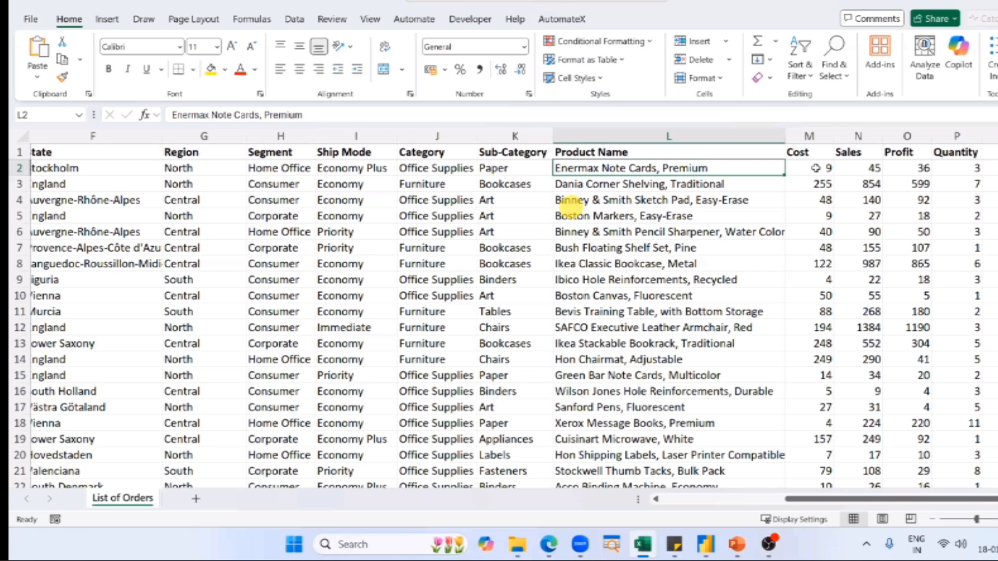
pyautogui.moveTo(810, 200); pyautogui.dragTo(971, 200)
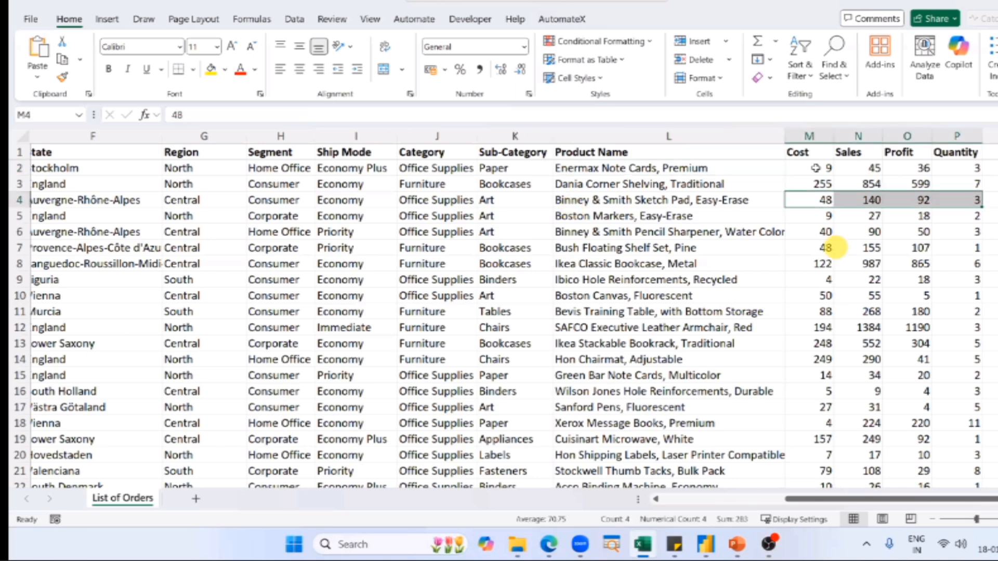
# - Examine the first order's Cost, Sales and Quantity figures, and inspect the formula behind its Profit in O2
pyautogui.click(816, 168)
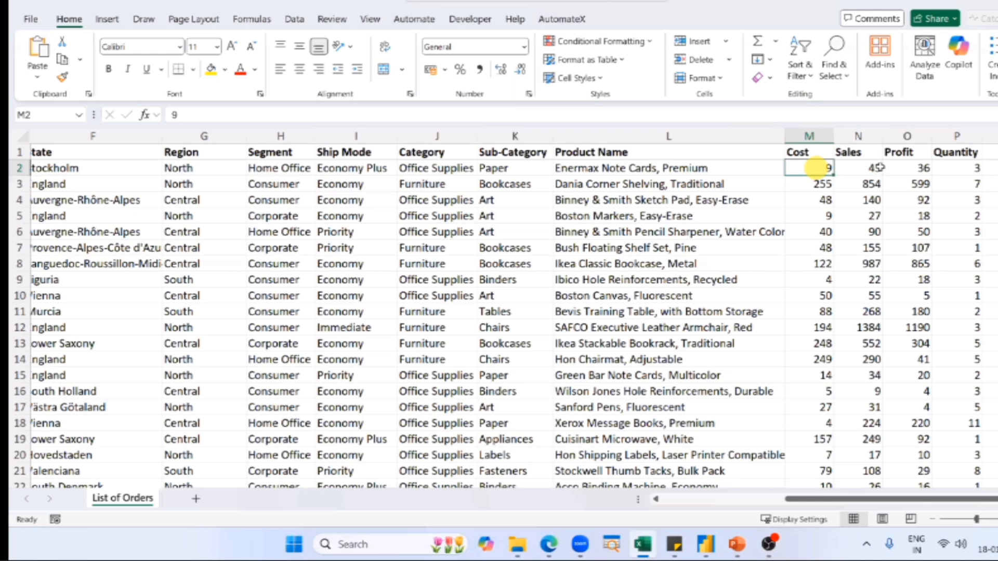
pyautogui.click(873, 167)
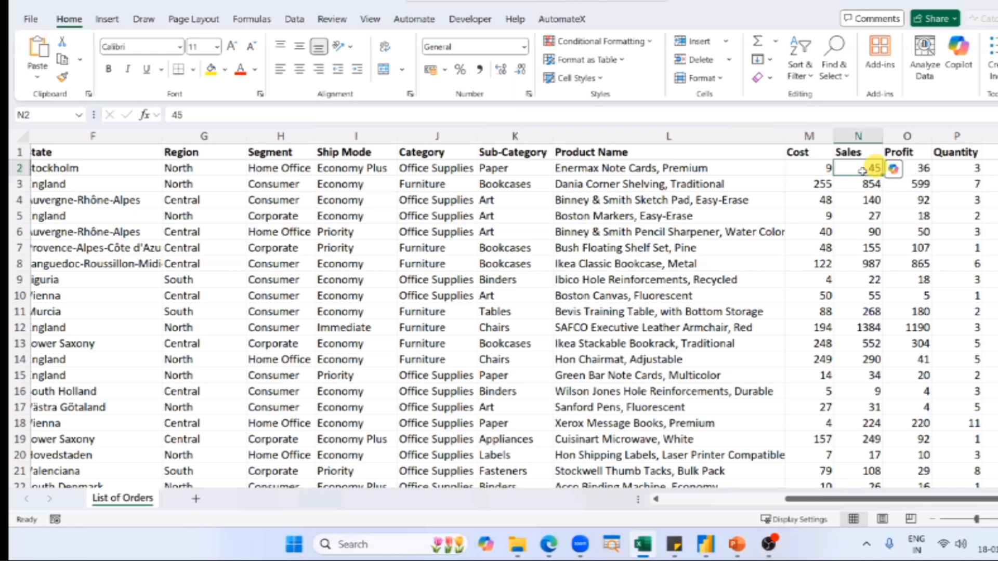
pyautogui.press('Right')
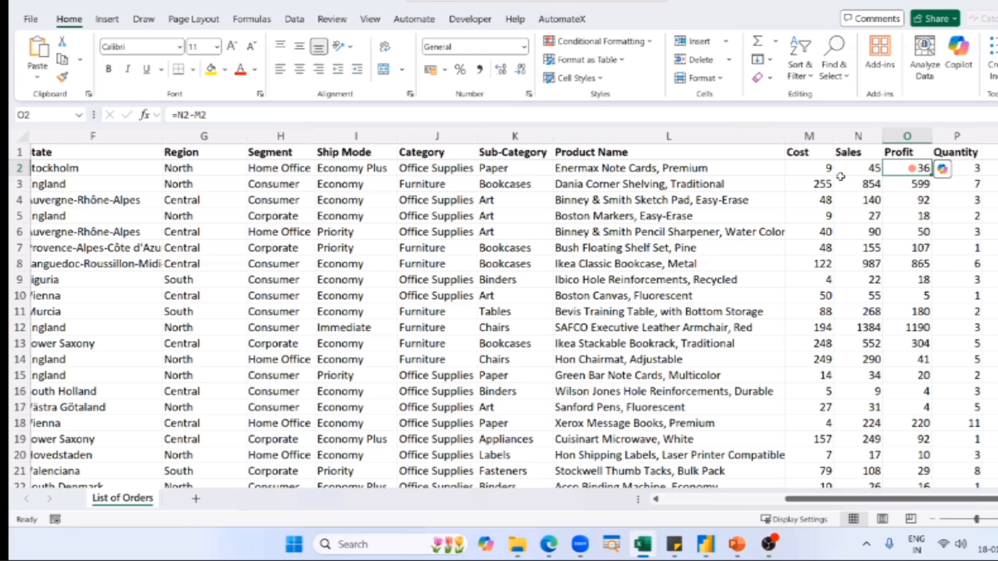
pyautogui.press('F2')
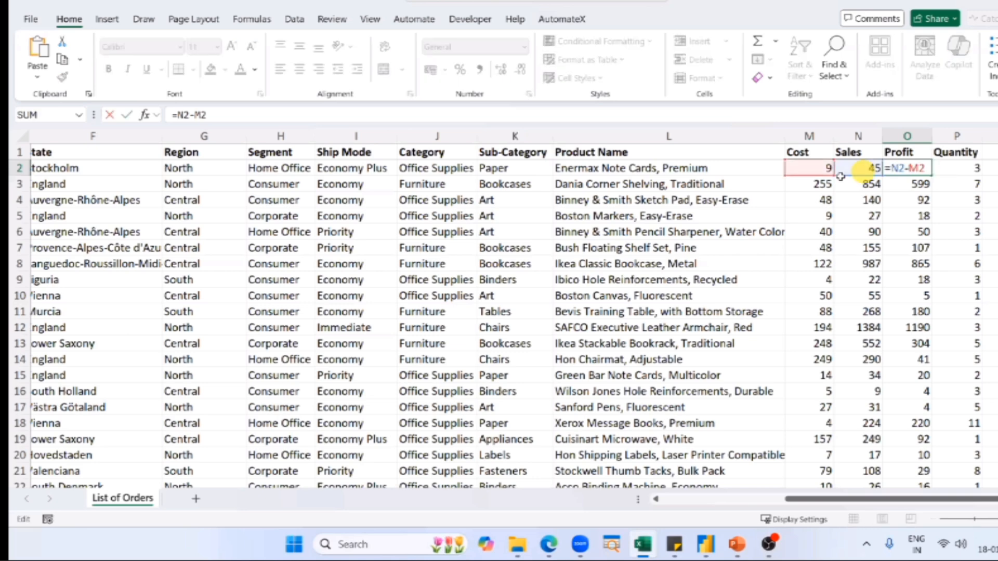
pyautogui.hotkey('ctrl', 'Return')
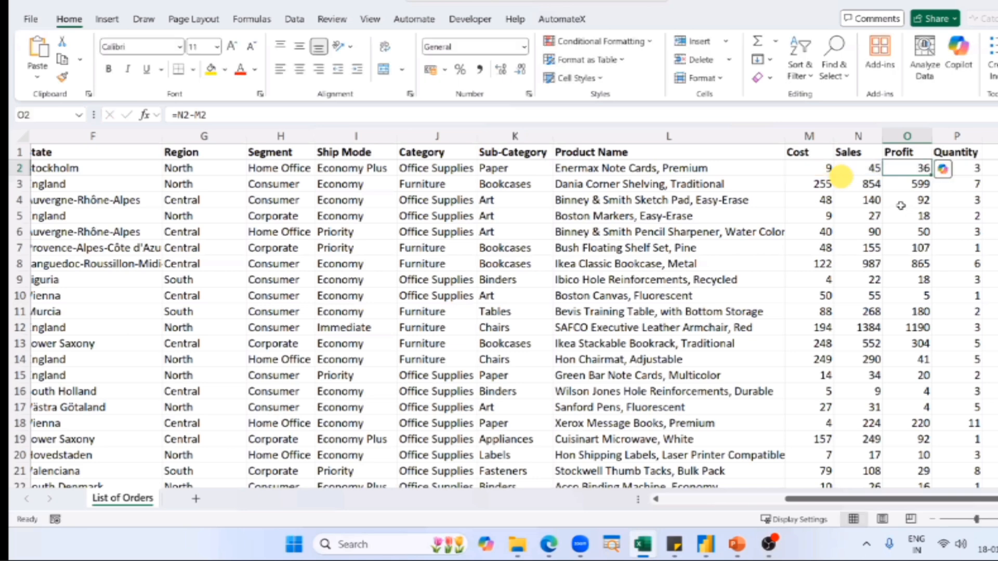
pyautogui.press('Right')
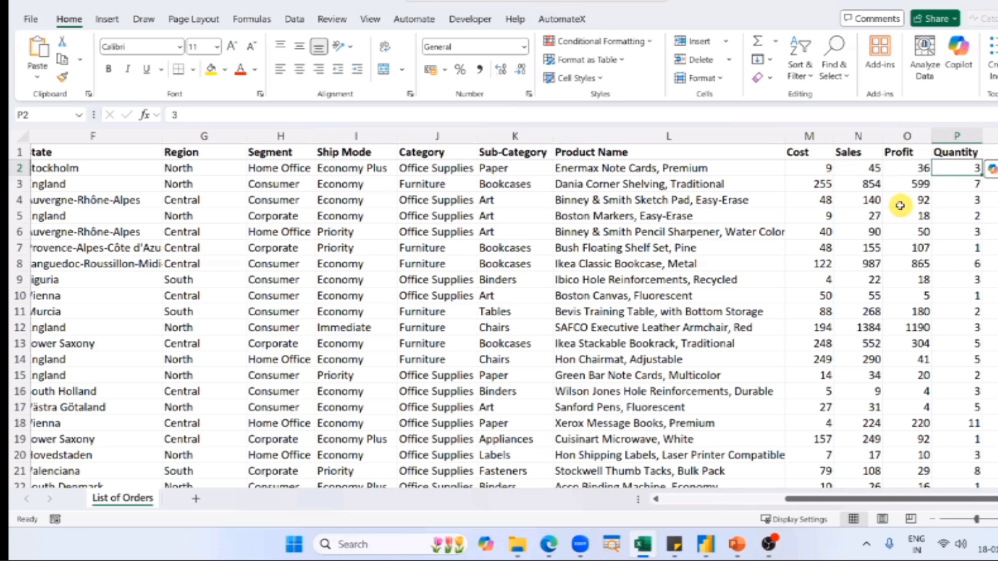
pyautogui.press('Left')
pyautogui.press('Left')
pyautogui.press('Left')
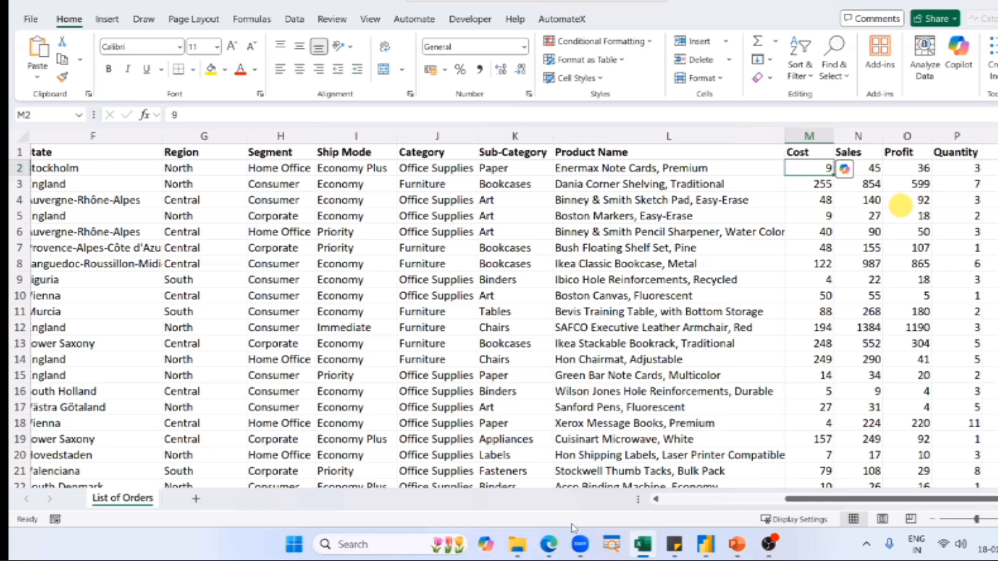
# - Select the whole dataset from A1 to its last cell, read the count of filled cells, and return to A1
pyautogui.hotkey('ctrl', 'Home')
pyautogui.hotkey('ctrl', 'shift', 'End')
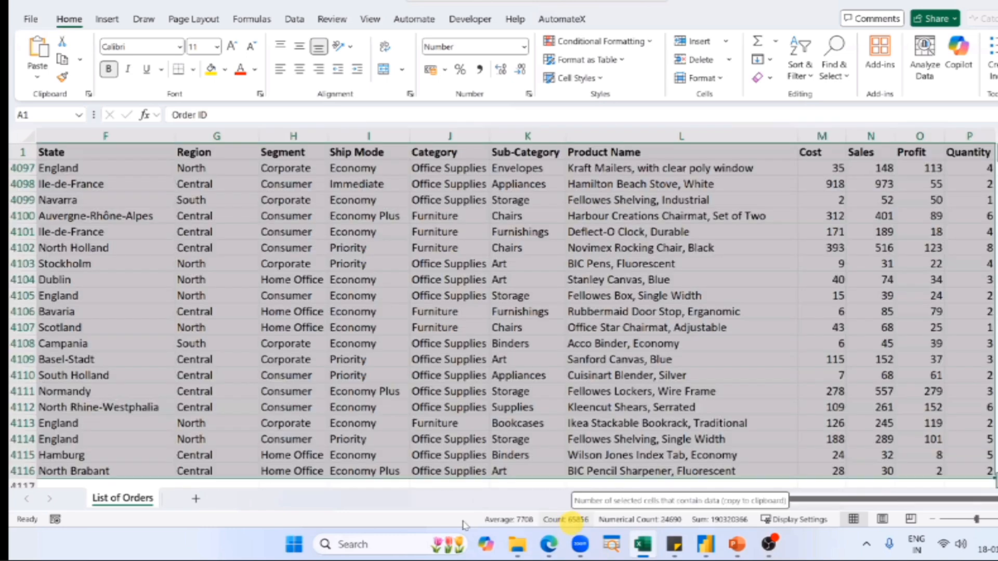
pyautogui.hotkey('ctrl', 'q')
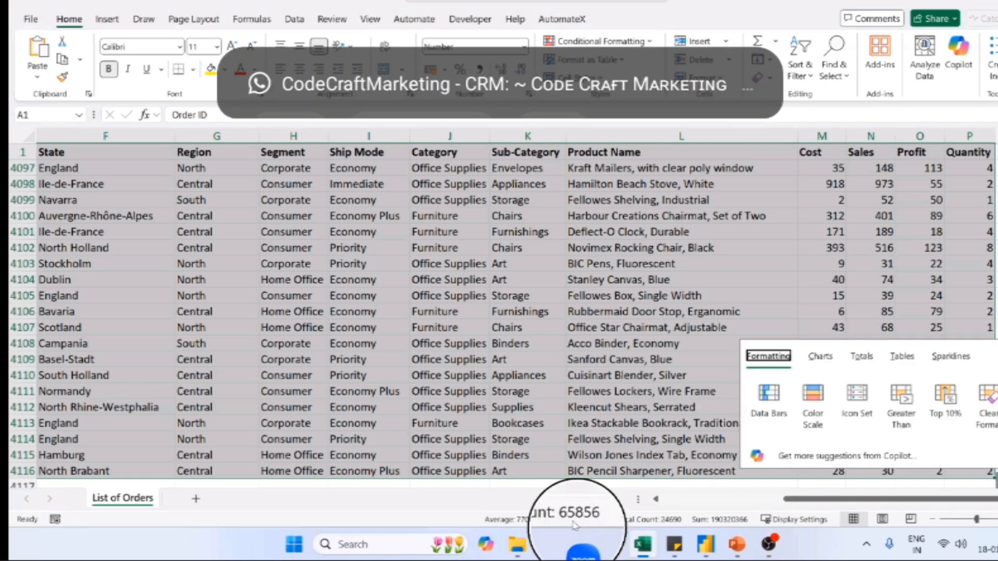
pyautogui.click(490, 315)
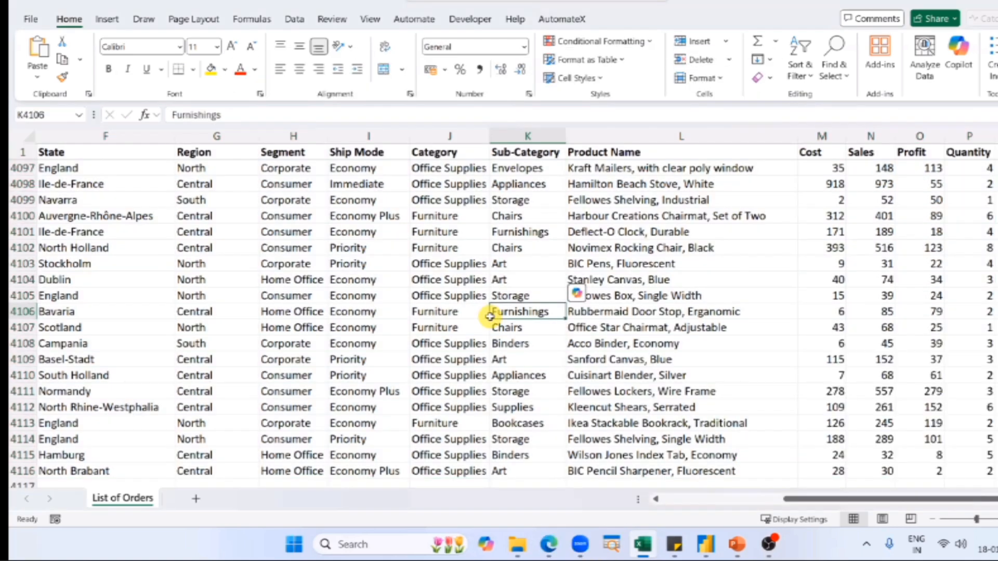
pyautogui.hotkey('ctrl', 'Up')
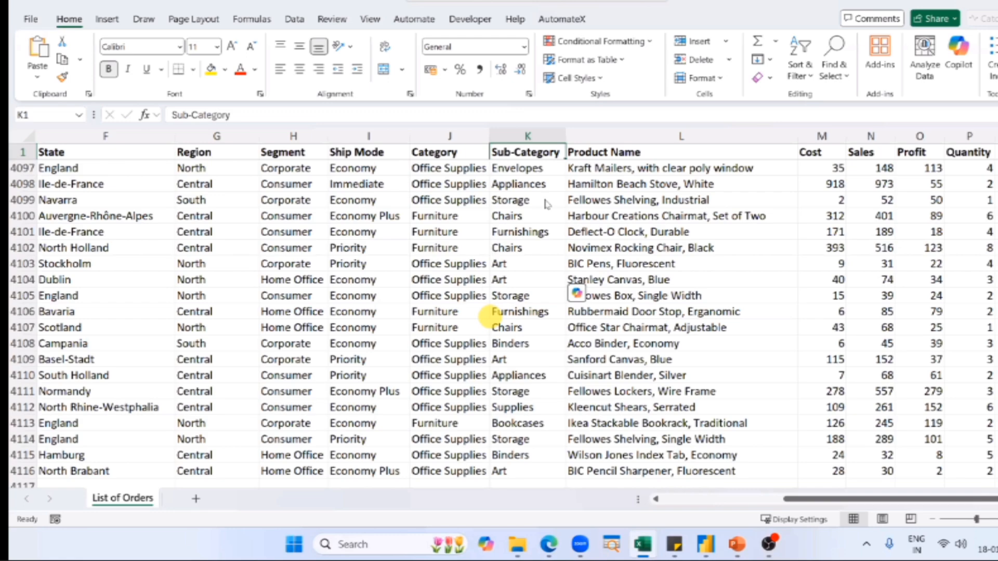
pyautogui.hotkey('ctrl', 'Home')
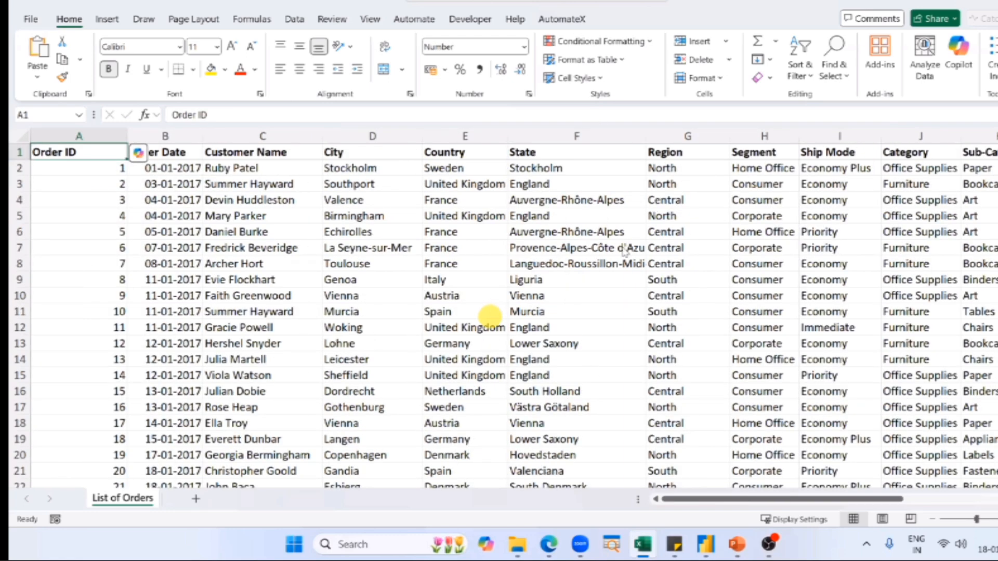
# - Search the computer for "power bi", switch to Power BI Desktop and create a blank report
pyautogui.hotkey('alt', 'Tab')
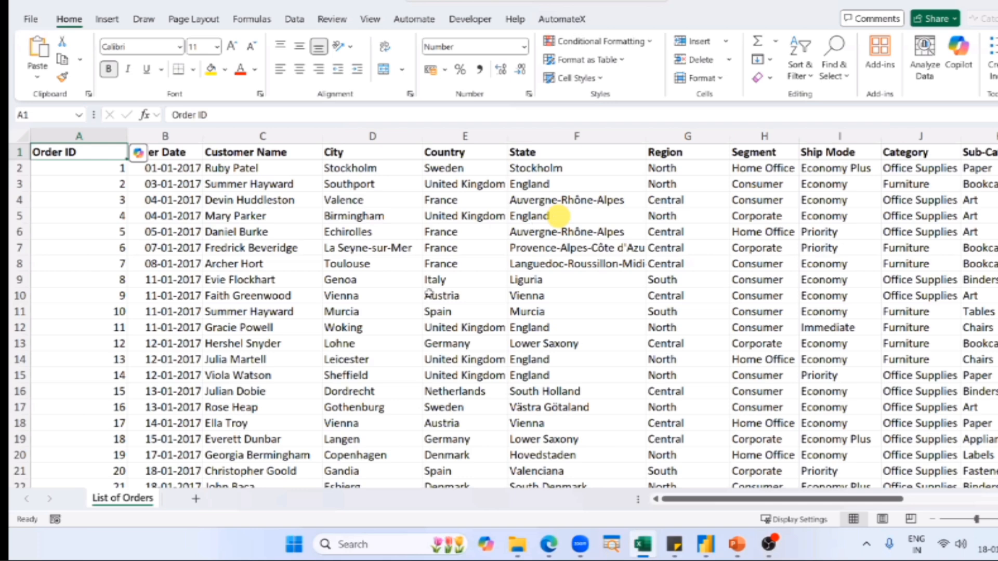
pyautogui.click(364, 552)
pyautogui.write('power bi')
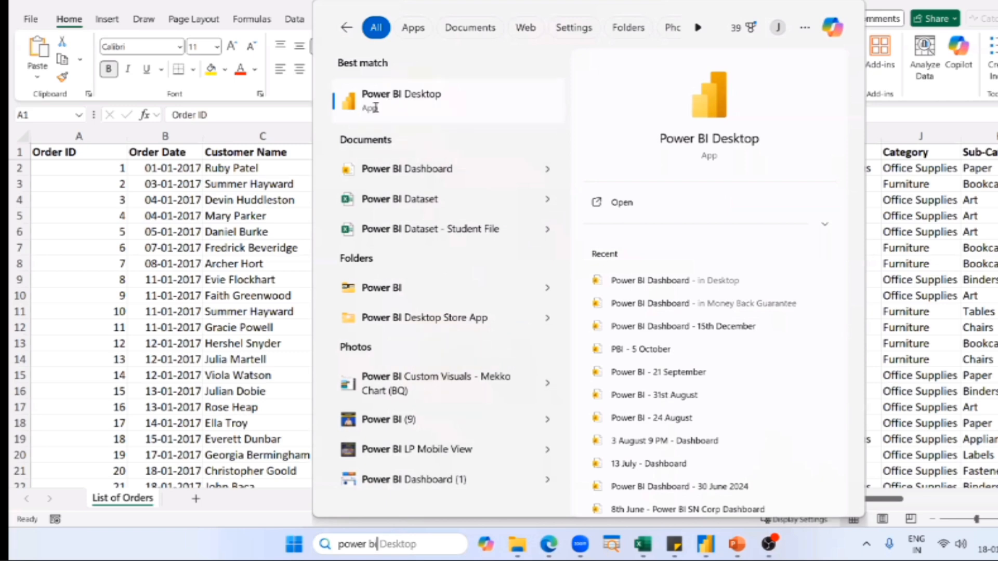
pyautogui.click(406, 170)
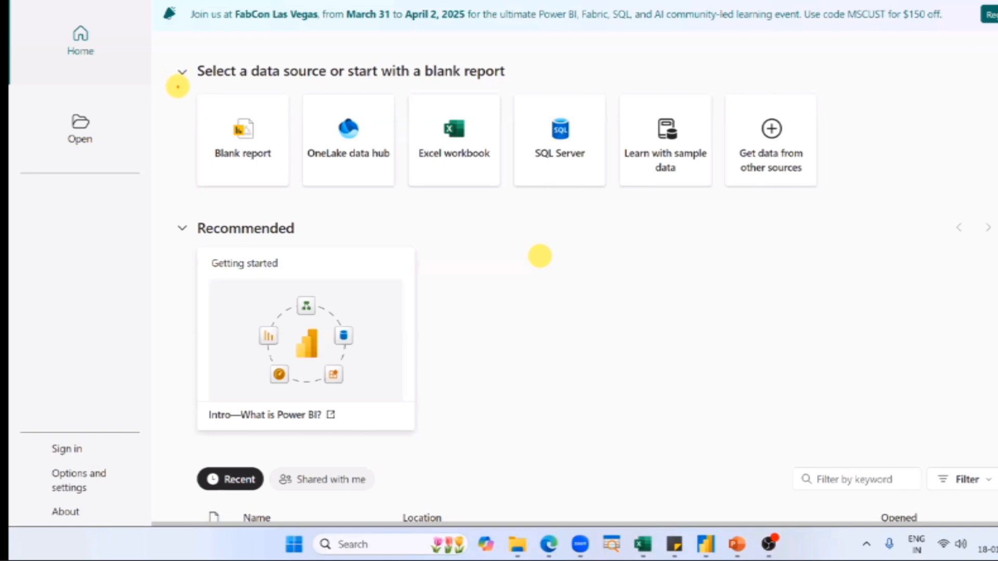
pyautogui.moveTo(178, 87)
pyautogui.mouseDown()
pyautogui.moveTo(296, 196)
pyautogui.moveTo(404, 247)
pyautogui.mouseUp()
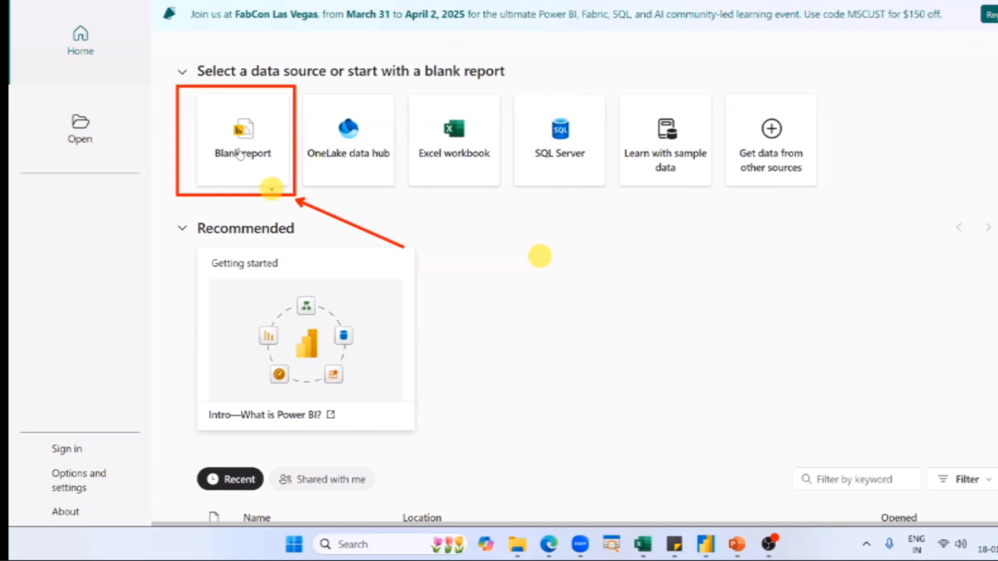
pyautogui.press('Escape')
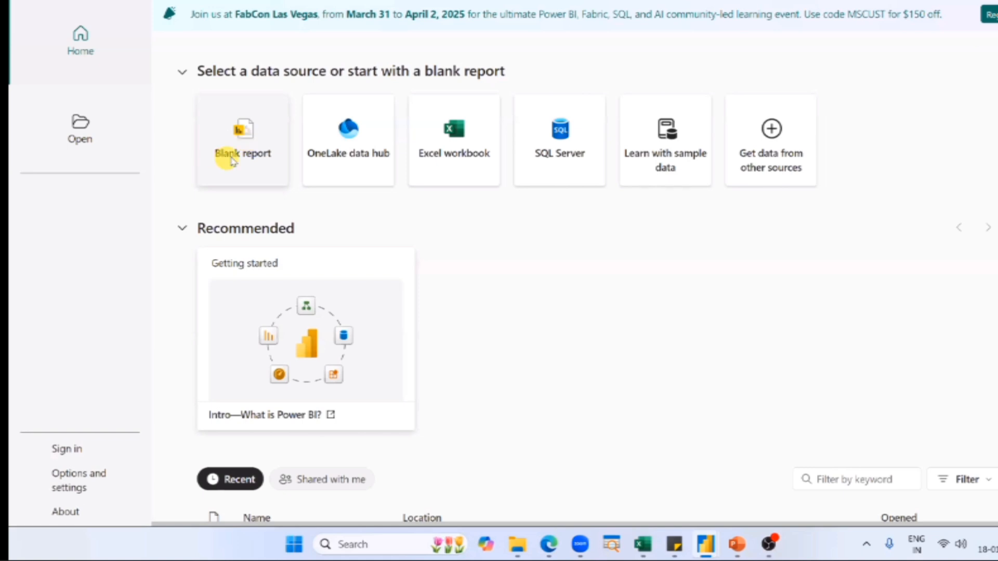
pyautogui.click(232, 161)
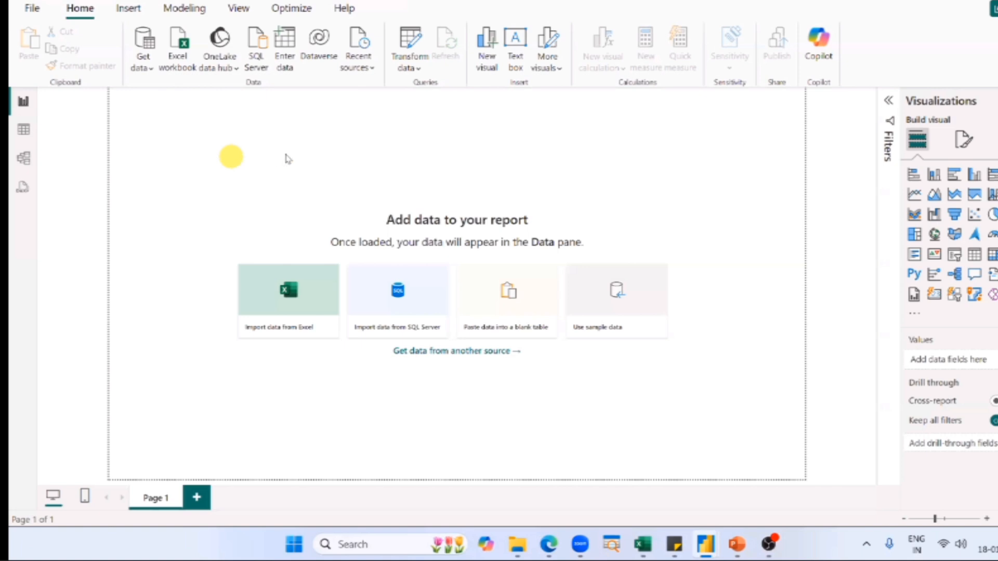
# - Switch to the PowerPoint slide show and examine the "Power BI Interface - Explained" slide
pyautogui.hotkey('alt', 'Tab')
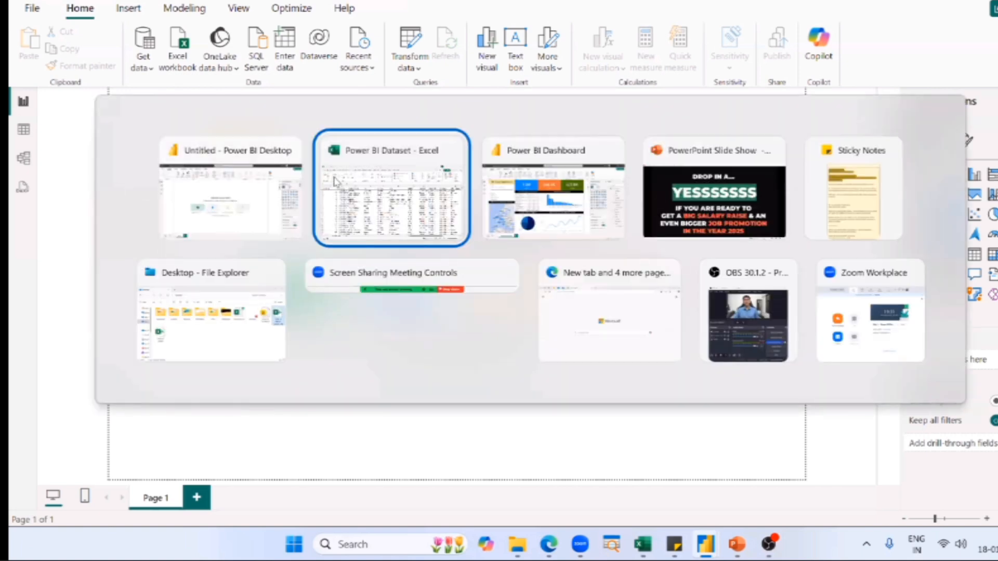
pyautogui.press('Tab')
pyautogui.press('Tab')
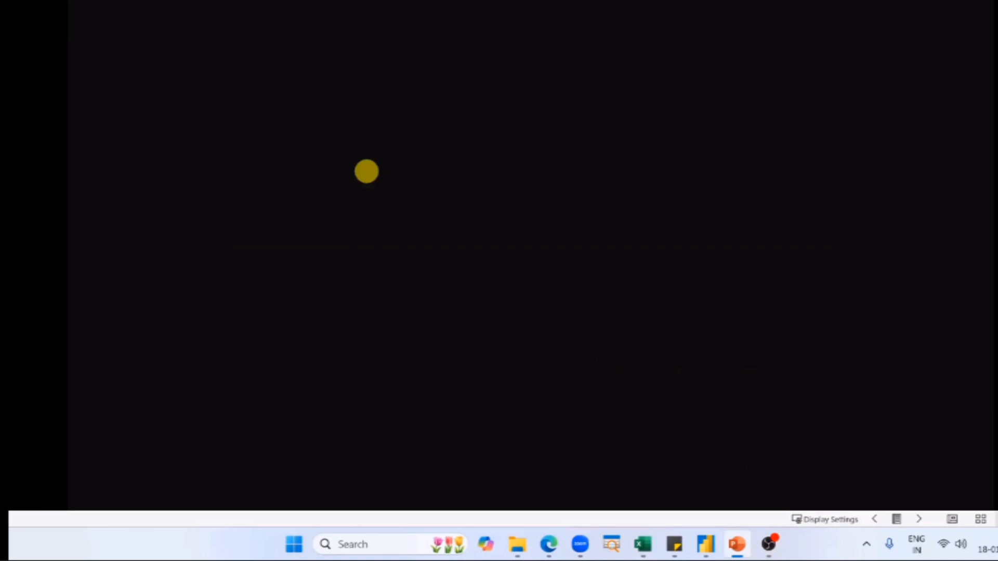
pyautogui.press('Right')
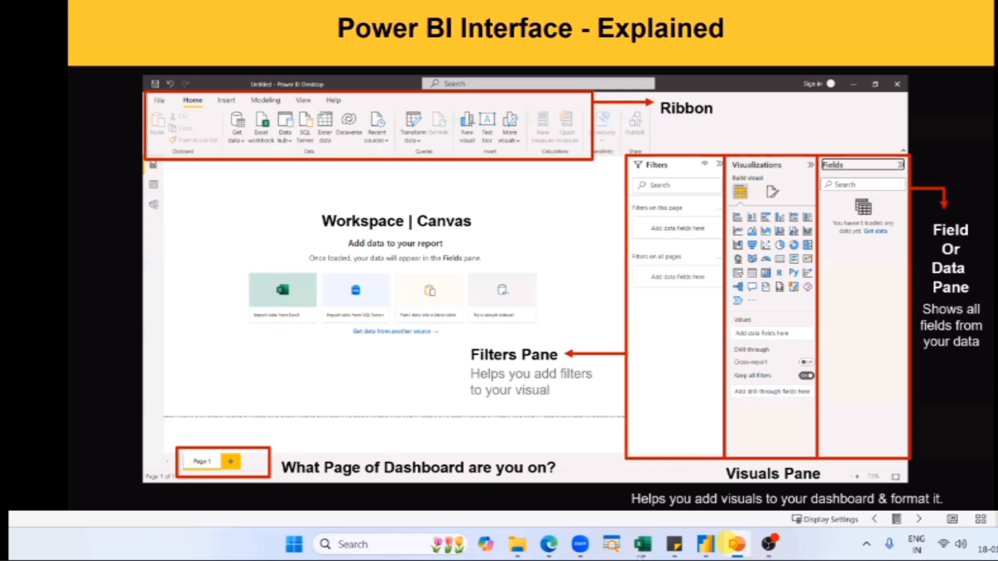
# - Look at the Excel ribbon, switch back to the untitled Power BI Desktop report, and view its Modeling and Home commands
pyautogui.click(642, 544)
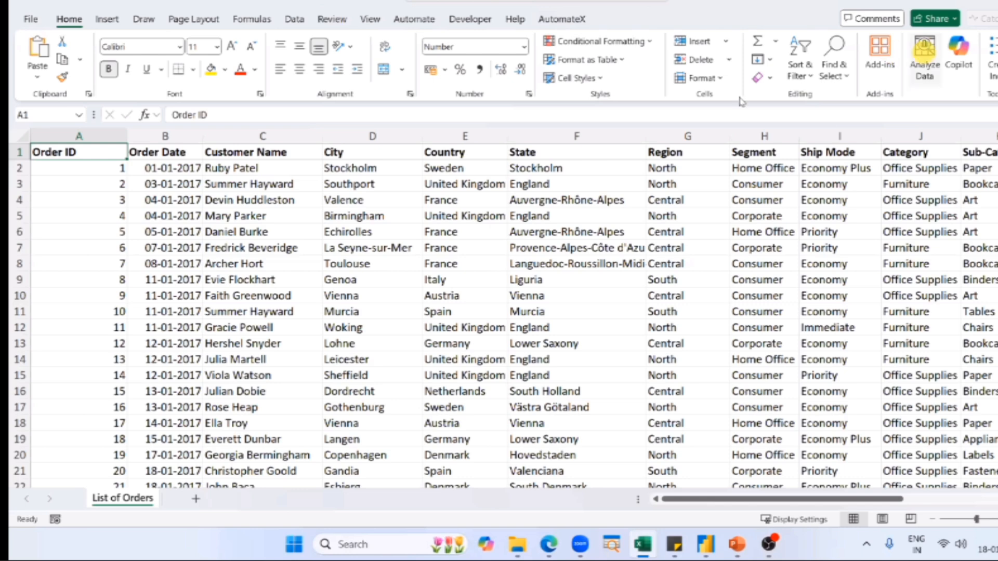
pyautogui.hotkey('alt', 'Tab')
pyautogui.click(528, 205)
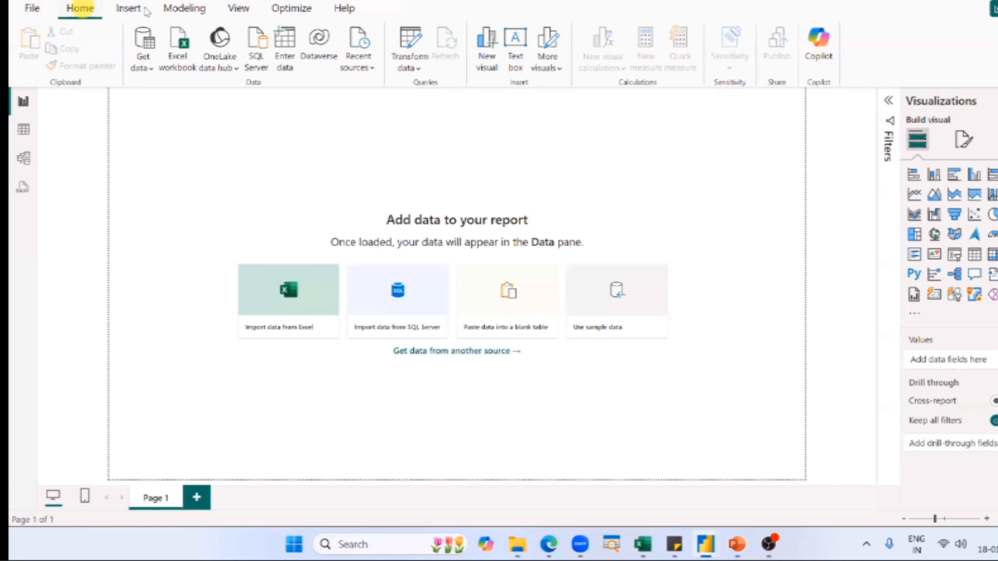
pyautogui.click(185, 8)
pyautogui.click(238, 8)
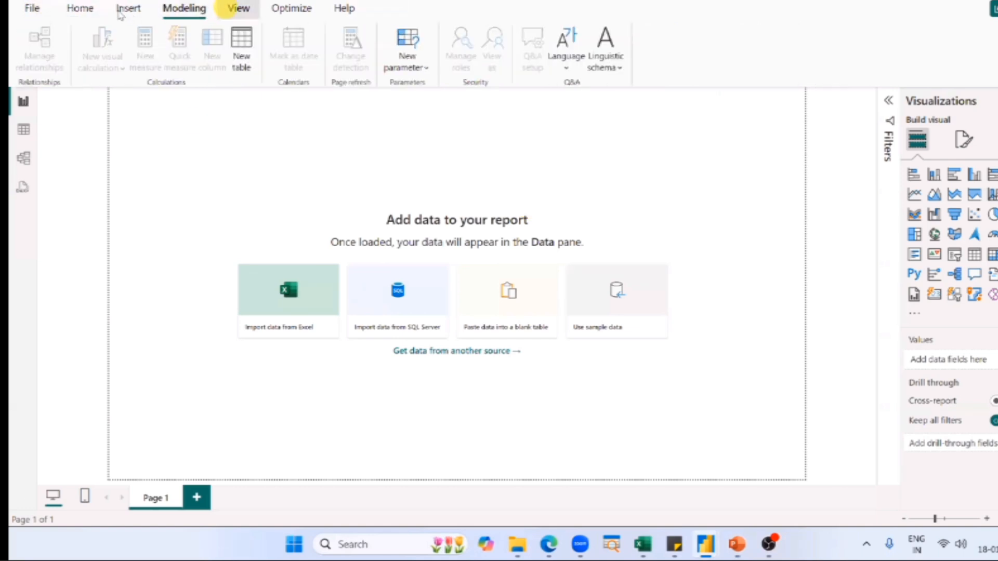
pyautogui.click(91, 11)
# - Annotate the screen with a red rectangle around the ribbon, the label "ribbon" and a red zigzag across the report canvas
pyautogui.hotkey('ctrl', '2')
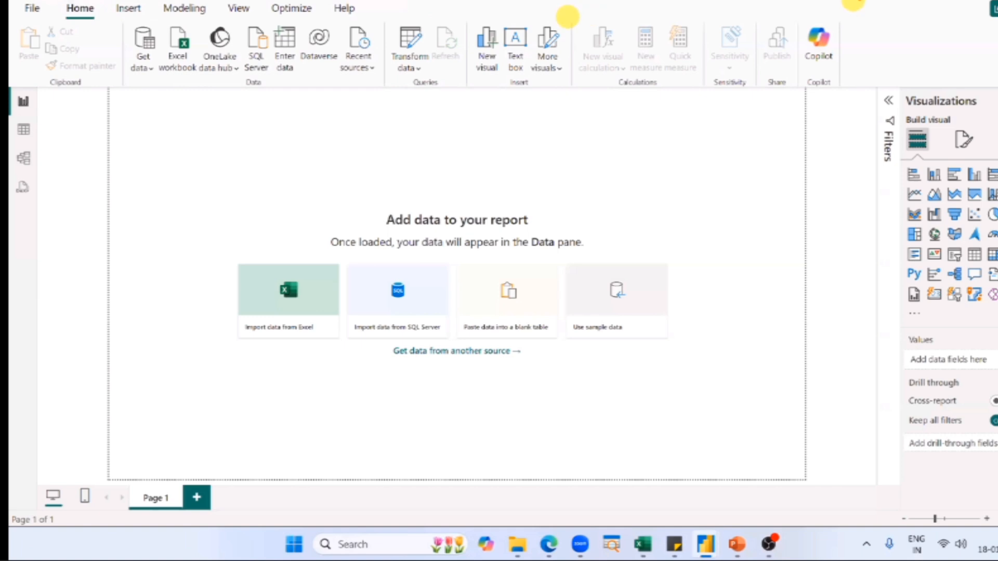
pyautogui.moveTo(872, 1)
pyautogui.mouseDown()
pyautogui.moveTo(71, 68)
pyautogui.moveTo(17, 85)
pyautogui.mouseUp()
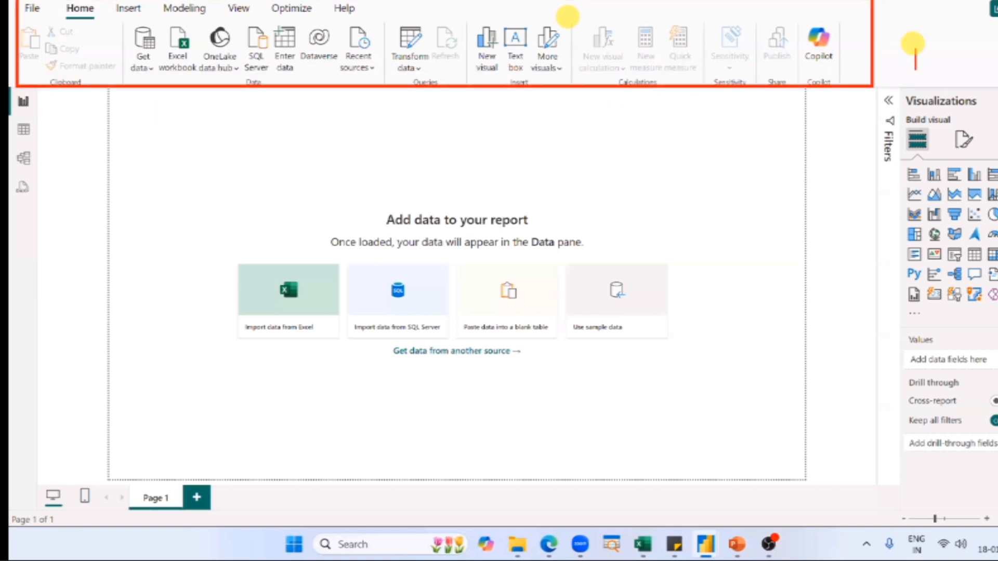
pyautogui.moveTo(885, 66); pyautogui.dragTo(884, 40)
pyautogui.write('ribbon')
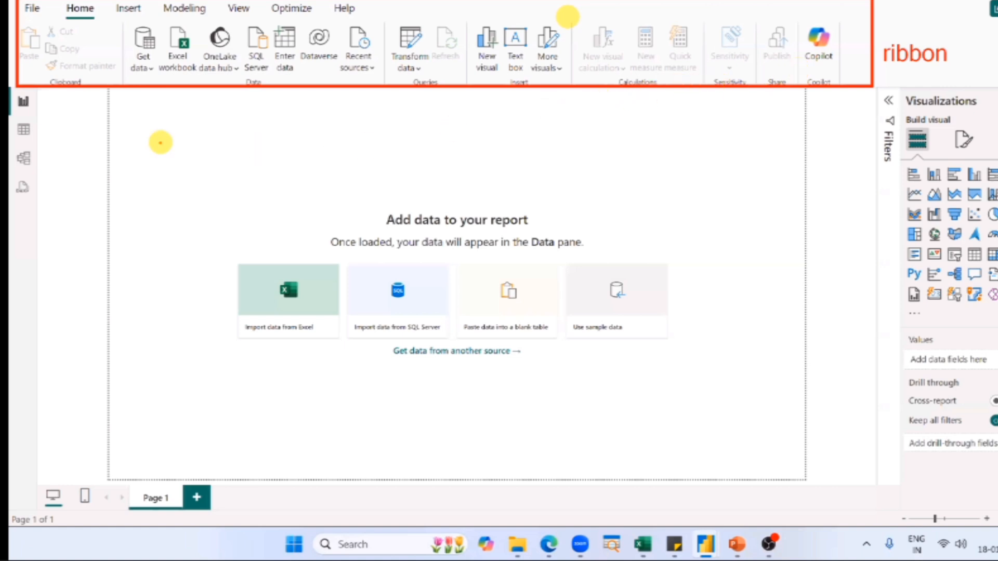
pyautogui.moveTo(114, 159)
pyautogui.mouseDown()
pyautogui.moveTo(212, 101)
pyautogui.moveTo(106, 264)
pyautogui.moveTo(231, 349)
pyautogui.moveTo(491, 221)
pyautogui.moveTo(553, 399)
pyautogui.moveTo(750, 385)
pyautogui.moveTo(712, 453)
pyautogui.moveTo(790, 446)
pyautogui.mouseUp()
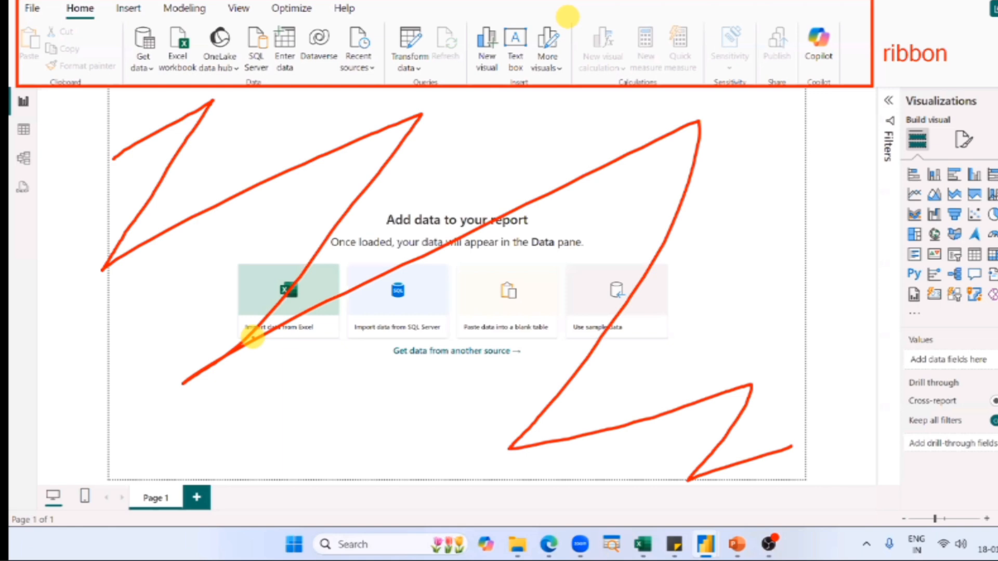
# - Clear the screen annotations, review the "Power BI Interface - Explained" slide in PowerPoint and return to the untitled Power BI Desktop report
pyautogui.press('Escape')
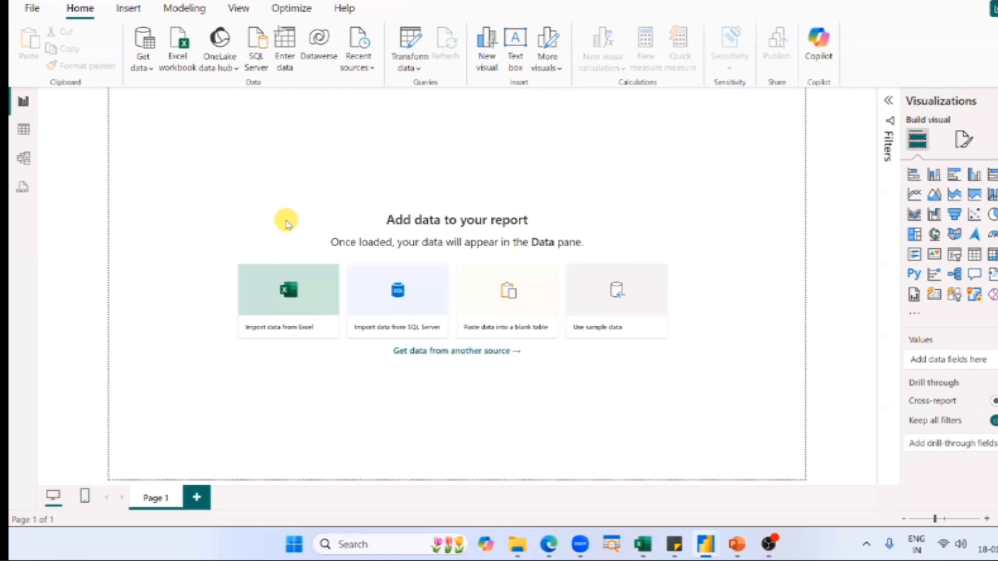
pyautogui.hotkey('alt', 'Tab')
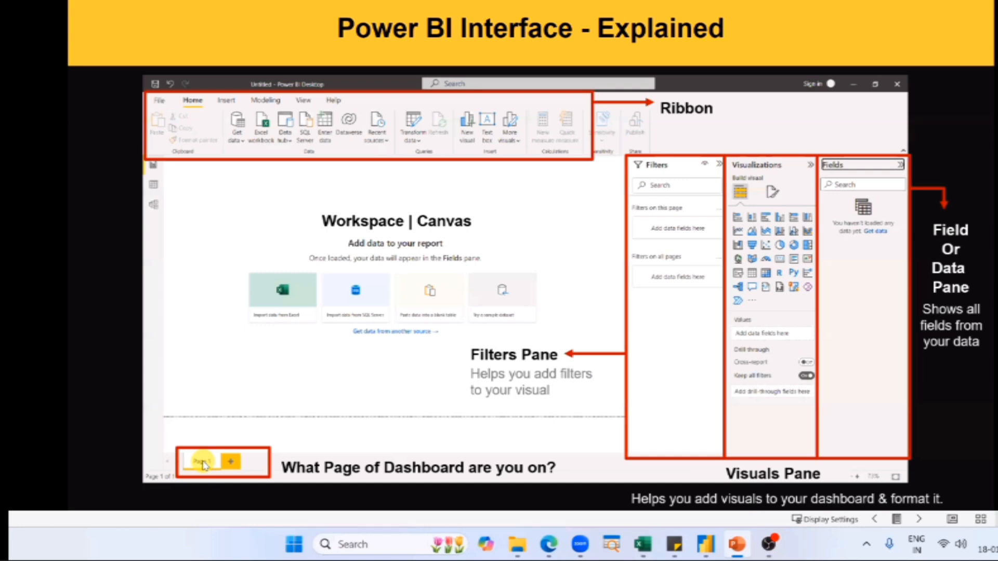
pyautogui.hotkey('alt', 'Tab')
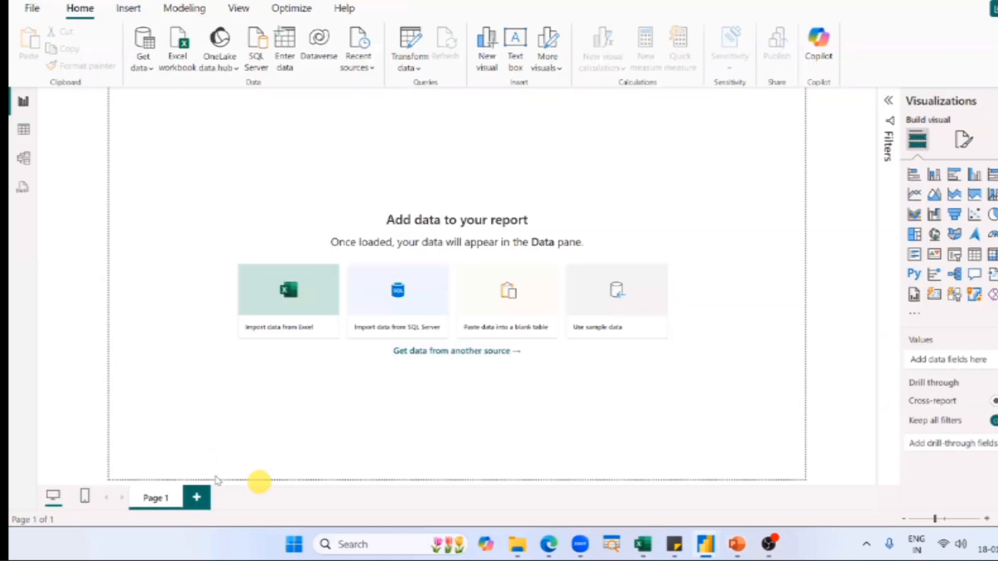
# - Add a second report page and delete it again, confirming the deletion
pyautogui.click(197, 497)
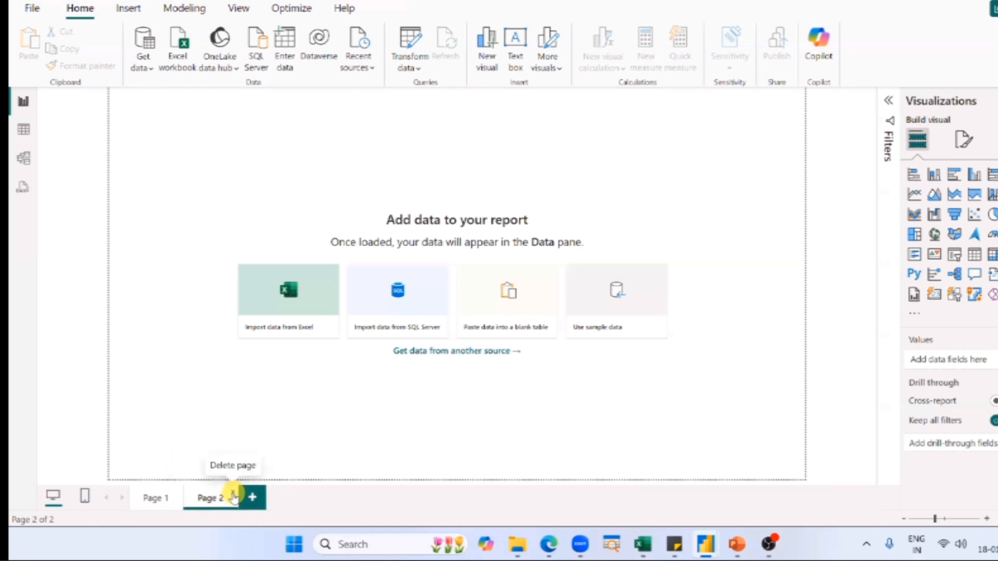
pyautogui.click(233, 497)
pyautogui.click(642, 280)
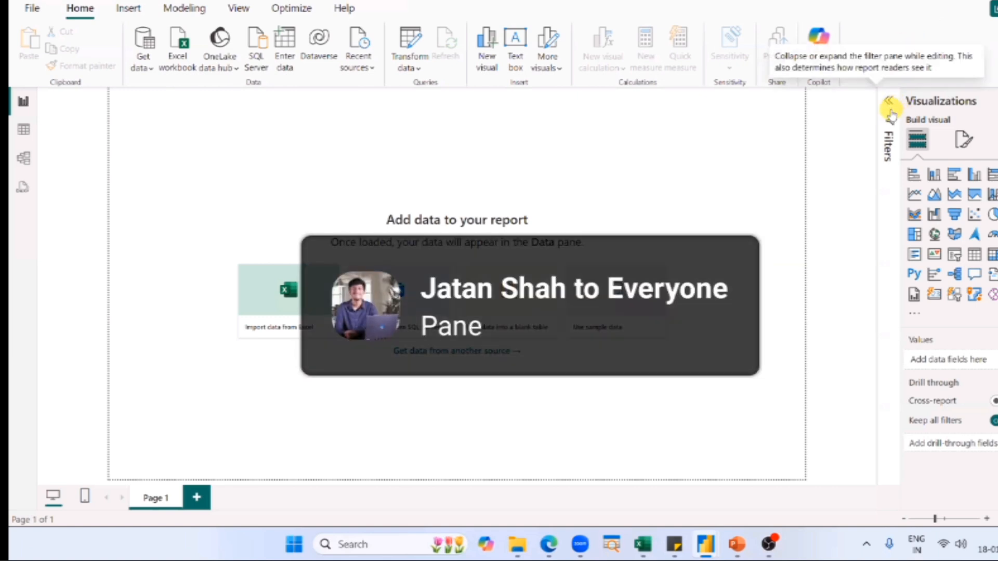
# - Expand the Filters pane beside the report canvas, collapsing and reopening it to check the toggle
pyautogui.click(890, 102)
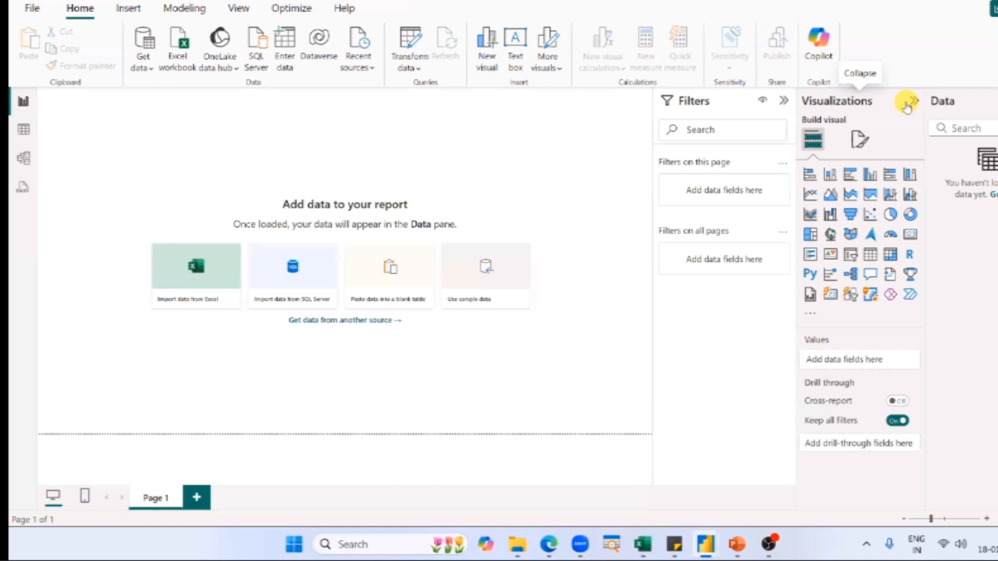
pyautogui.click(783, 102)
pyautogui.click(784, 103)
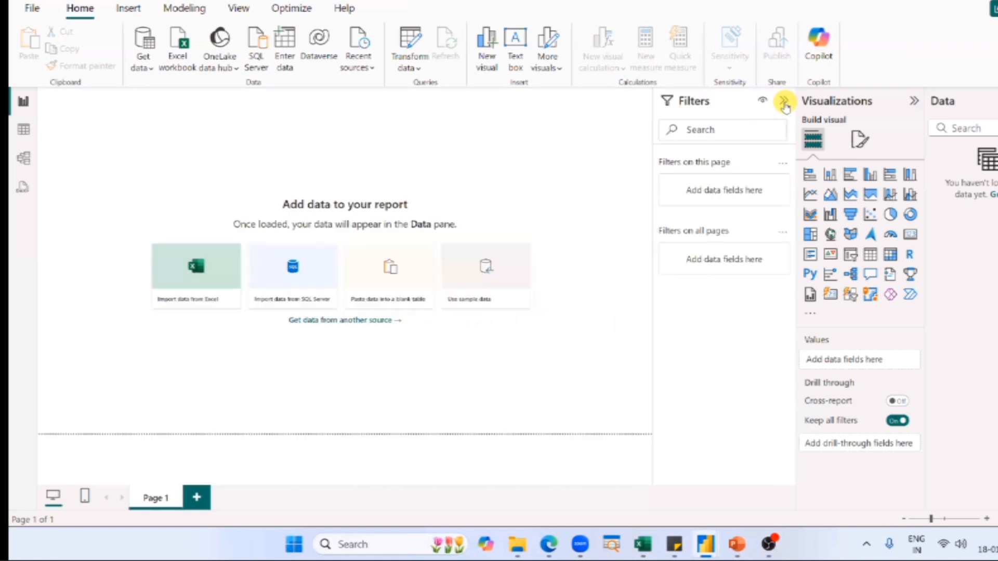
pyautogui.click(784, 102)
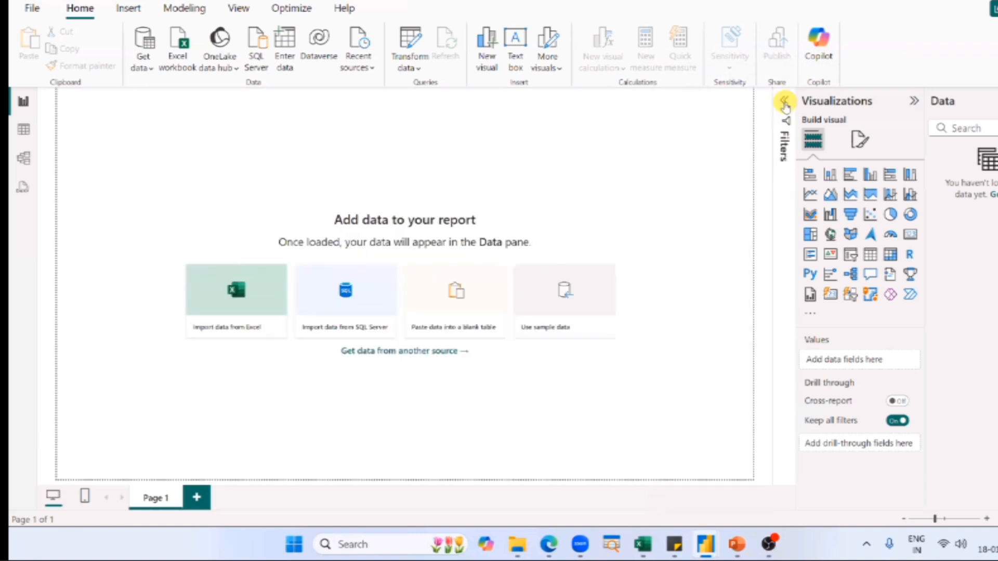
pyautogui.click(784, 102)
pyautogui.click(784, 102)
pyautogui.click(783, 102)
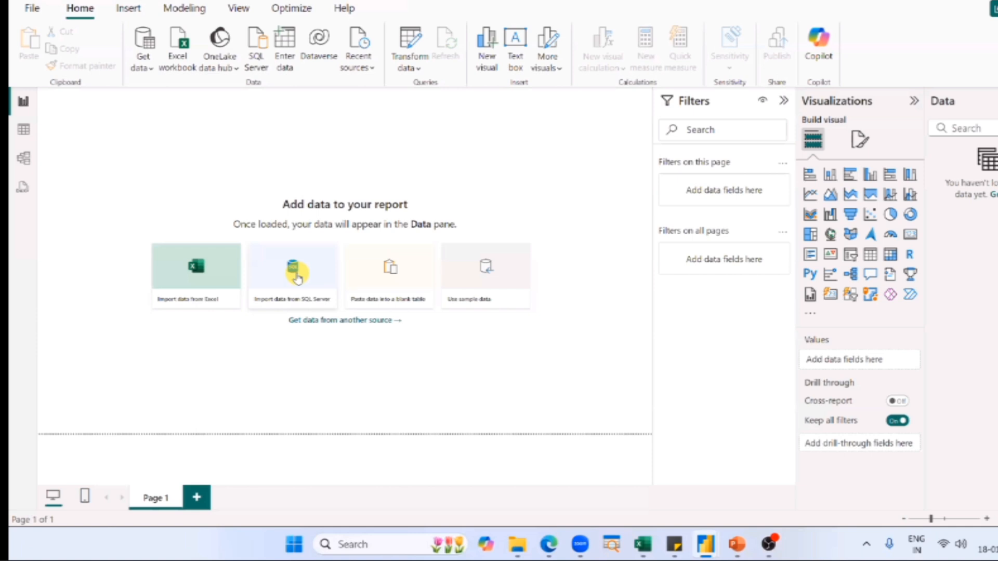
# - Annotate the screen with a red arrow at the Filters pane and a red rectangle around the Visualizations pane, and erase both marks
pyautogui.hotkey('ctrl', '2')
pyautogui.moveTo(725, 293); pyautogui.dragTo(715, 372)
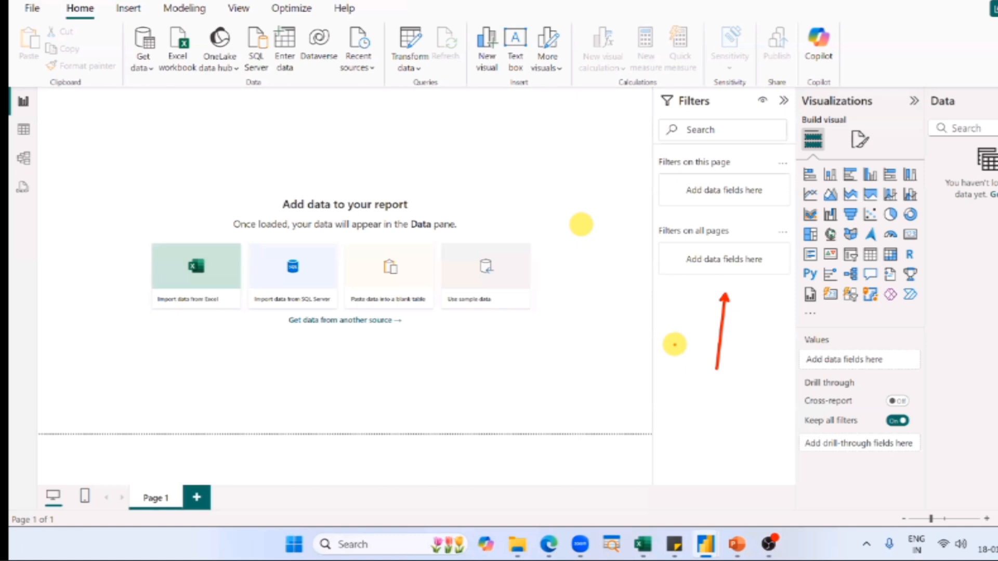
pyautogui.moveTo(801, 88)
pyautogui.mouseDown()
pyautogui.moveTo(917, 383)
pyautogui.moveTo(935, 464)
pyautogui.moveTo(923, 473)
pyautogui.mouseUp()
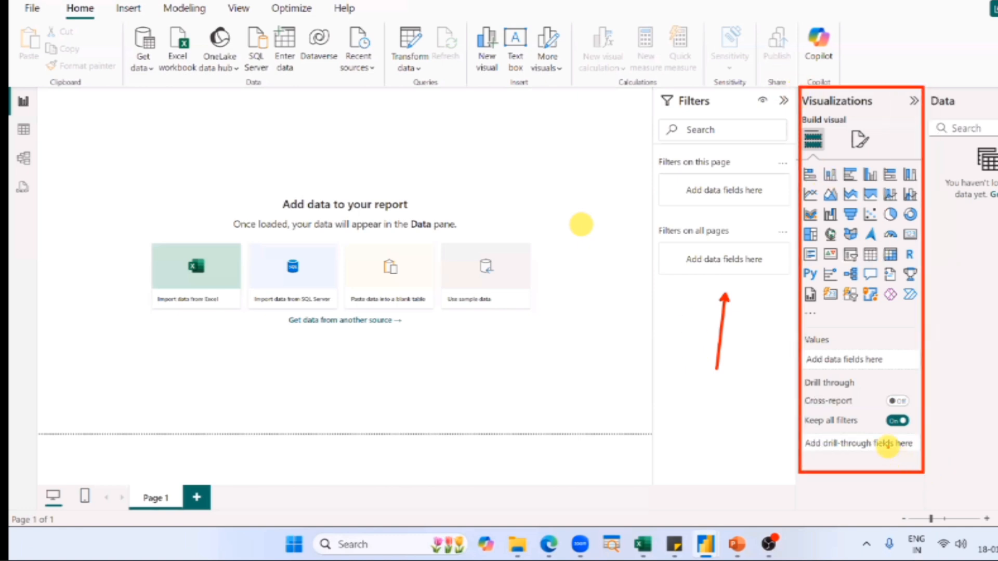
pyautogui.press('e')
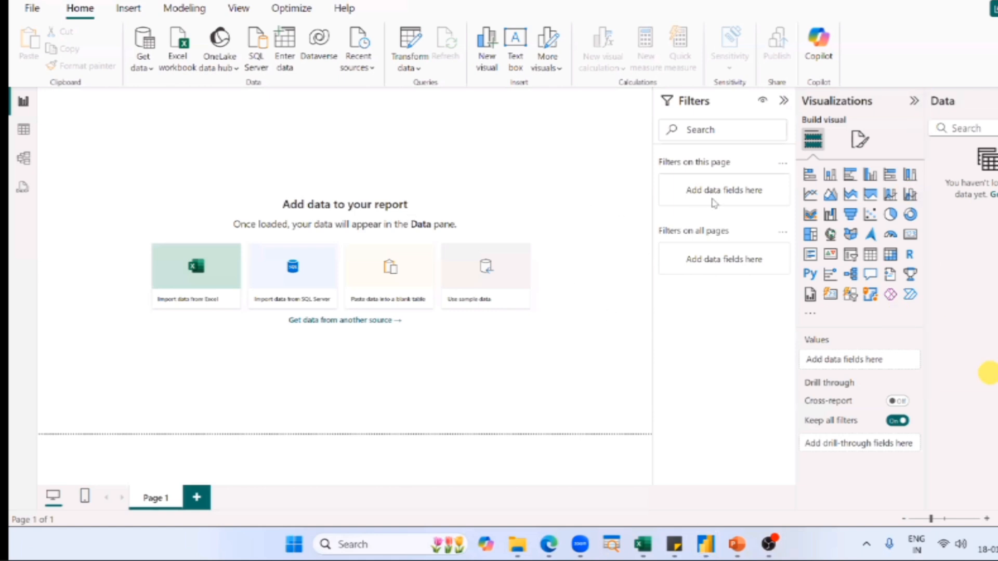
# - Switch to the Power BI Dashboard report, examine its visuals and data fields, revisit the PowerPoint interface slide and return to the untitled report
pyautogui.hotkey('alt', 'Tab')
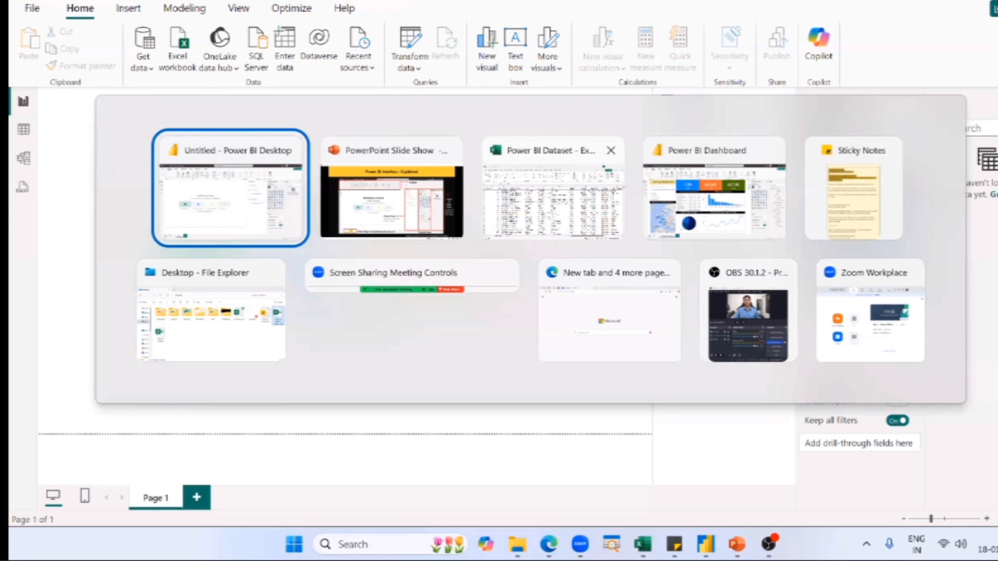
pyautogui.click(730, 236)
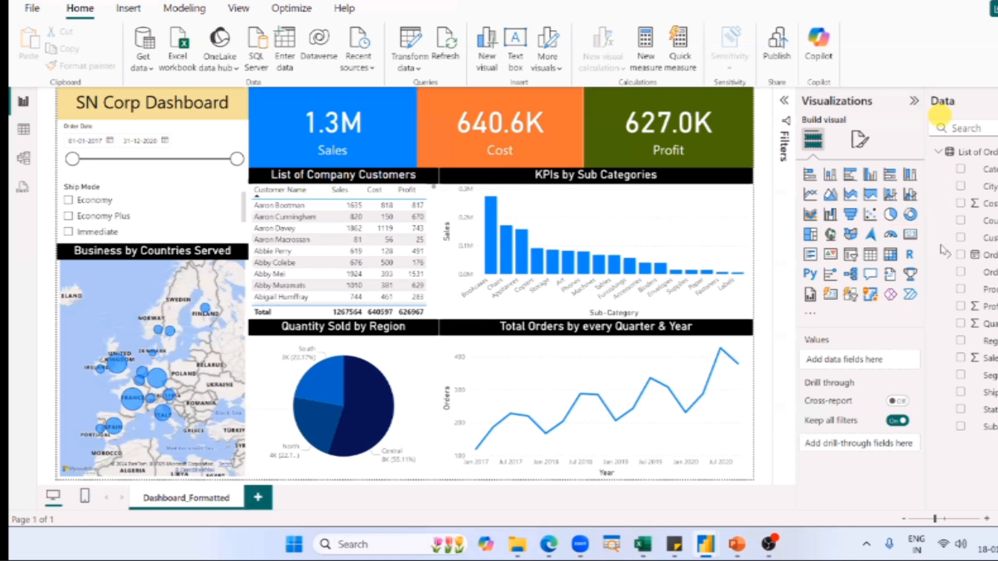
pyautogui.hotkey('alt', 'Tab')
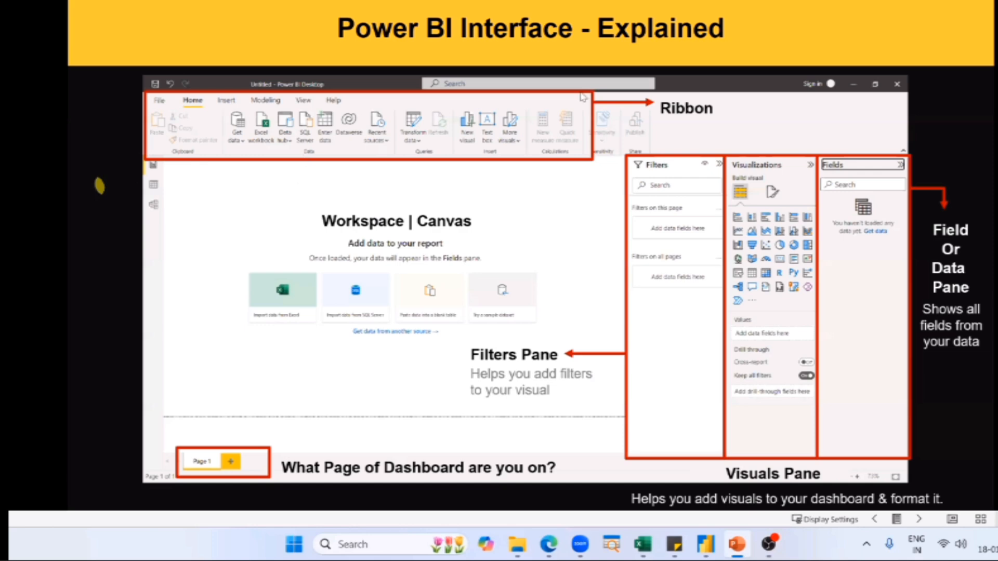
pyautogui.hotkey('alt', 'Tab')
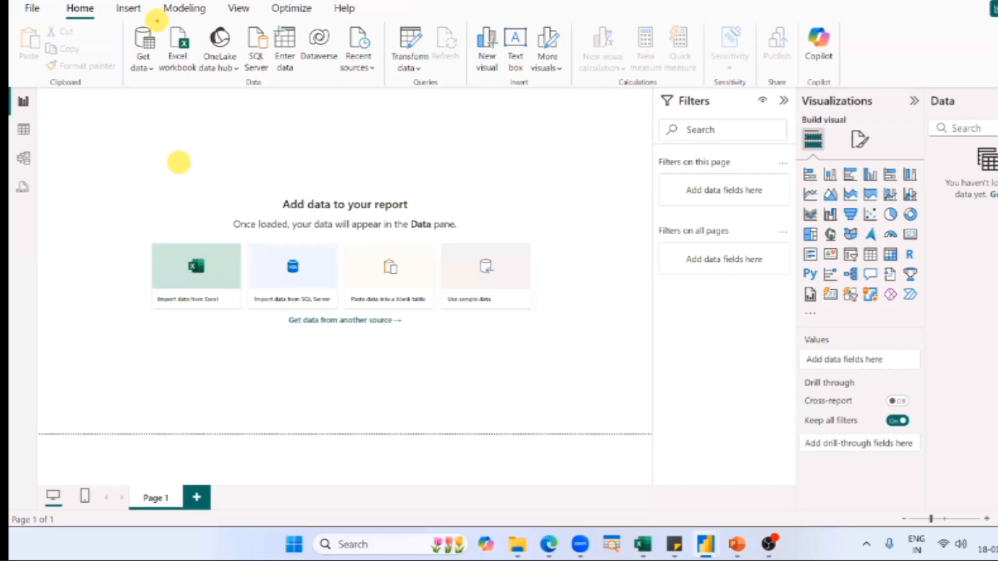
# - Annotate the data source commands from Excel workbook to Recent sources with a red rectangle and arrow, and clear the marks
pyautogui.moveTo(157, 21); pyautogui.dragTo(389, 83)
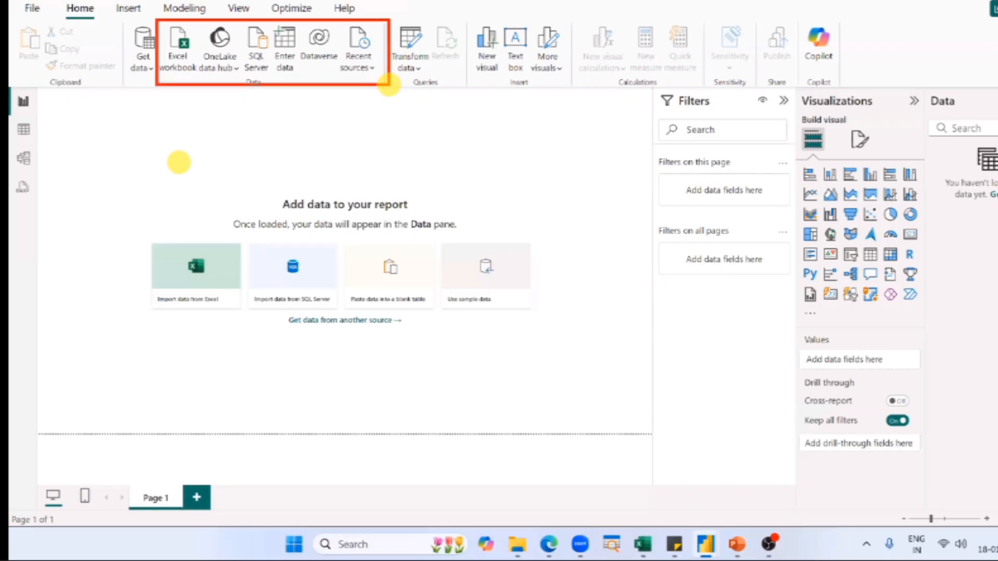
pyautogui.moveTo(286, 95); pyautogui.dragTo(272, 156)
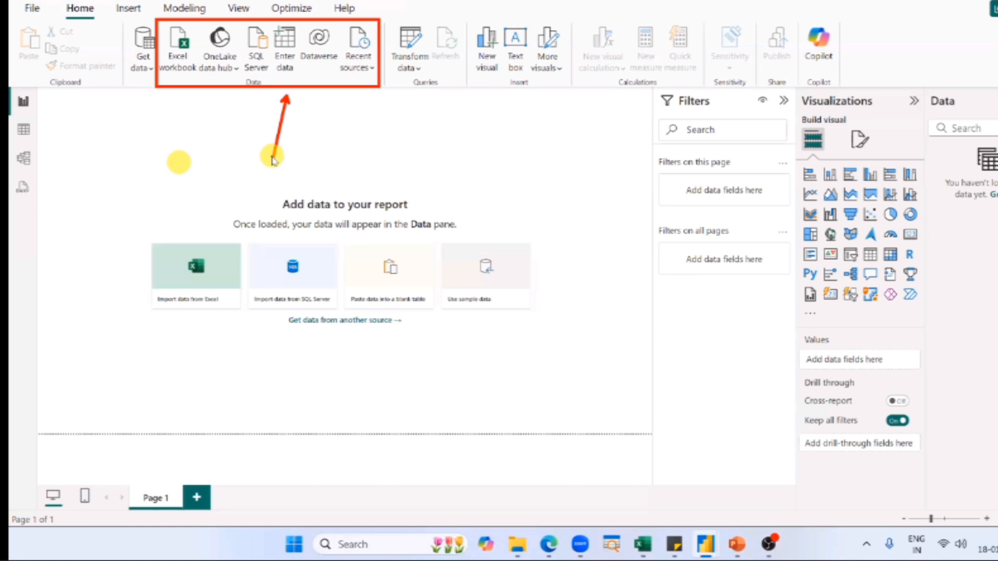
pyautogui.press('Escape')
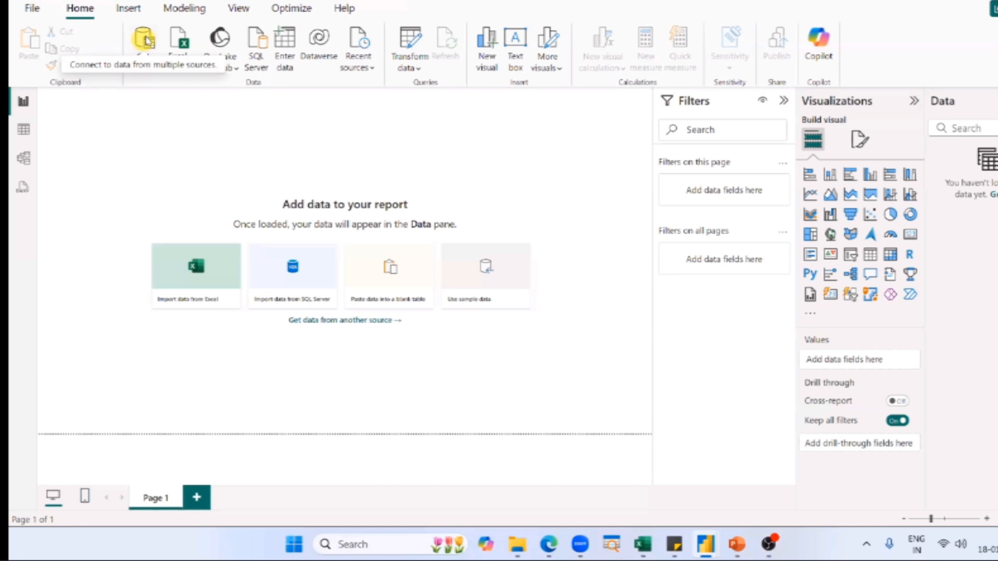
# - Open the Get Data dialog with the full list of data connectors
pyautogui.click(152, 71)
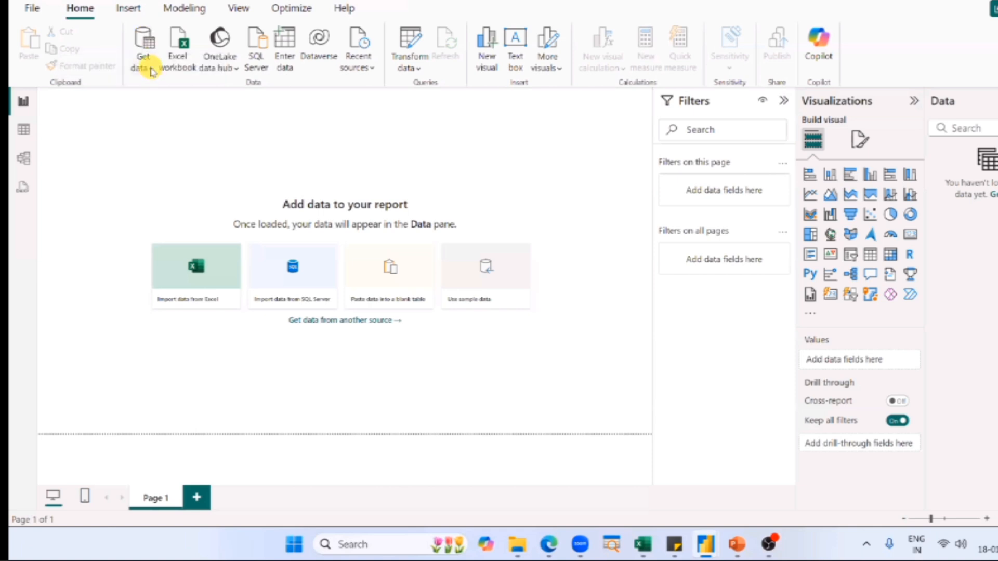
pyautogui.click(151, 68)
pyautogui.click(150, 69)
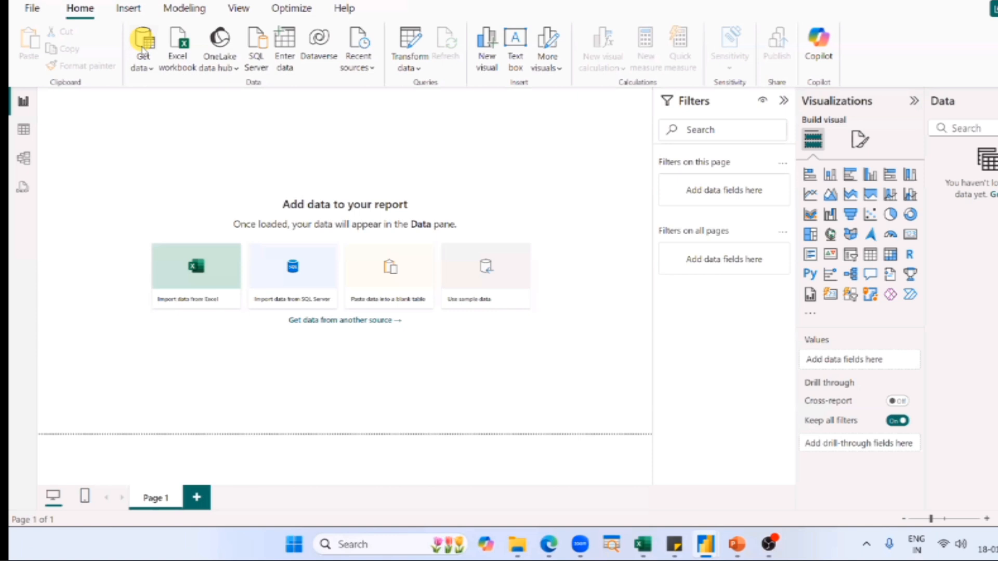
pyautogui.click(144, 48)
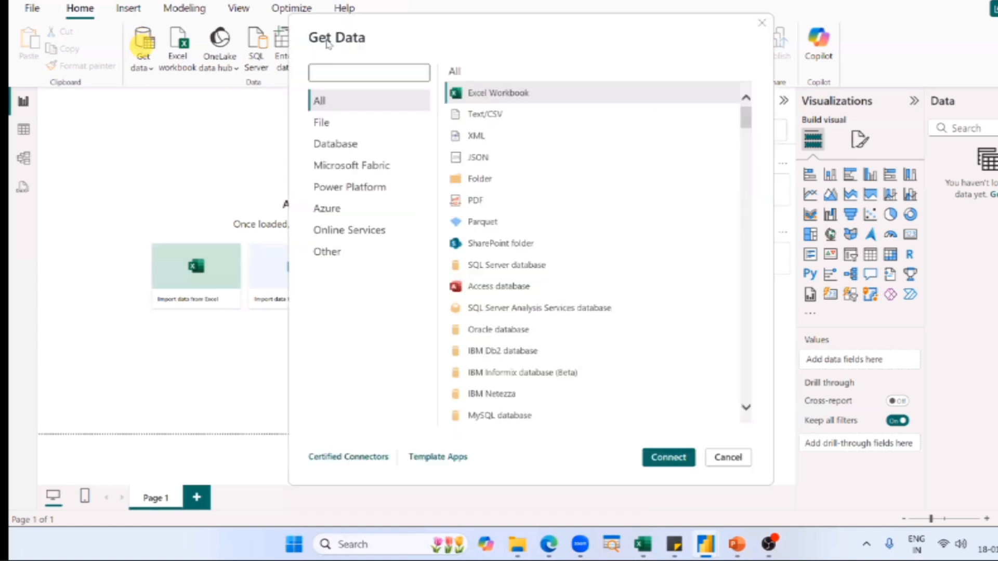
pyautogui.click(311, 41)
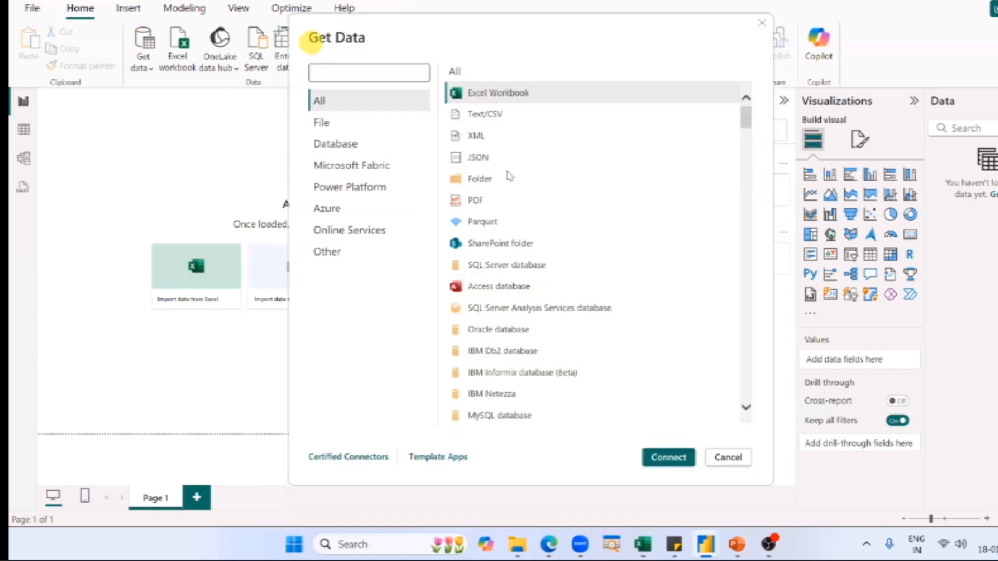
# - Browse the list of all data connectors and select the Folder and PDF sources in turn
pyautogui.scroll(-5, 522, 164)
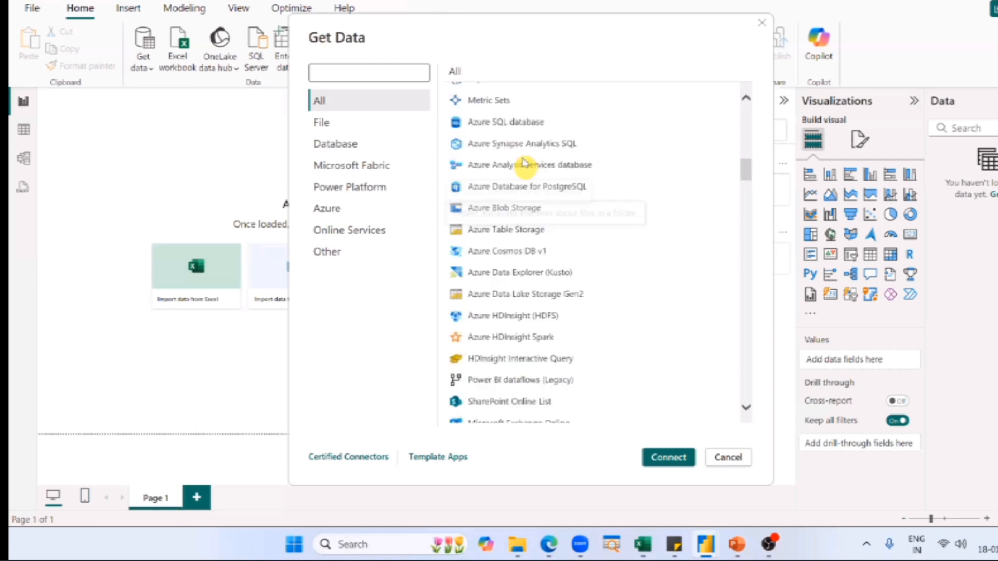
pyautogui.scroll(5, 522, 158)
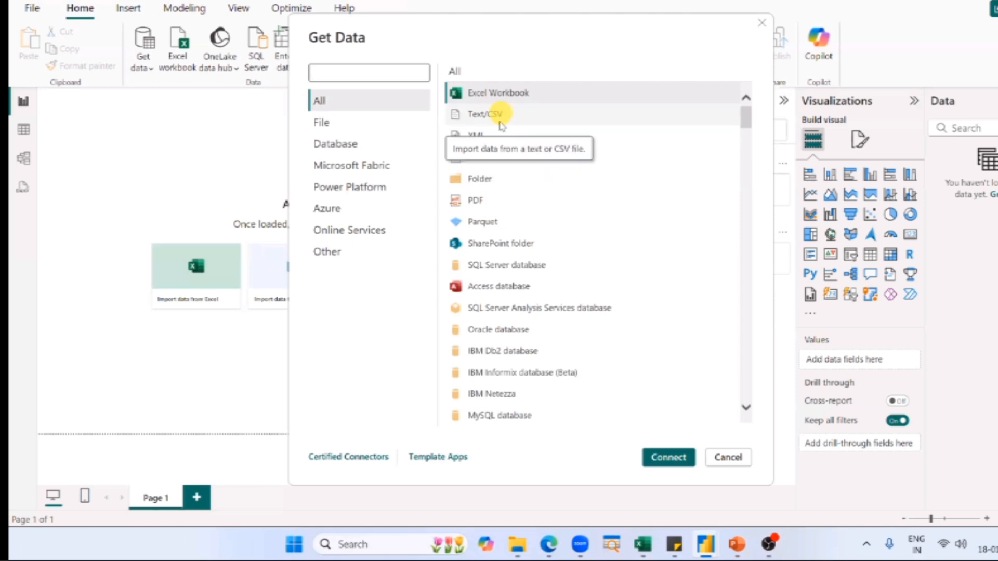
pyautogui.click(492, 183)
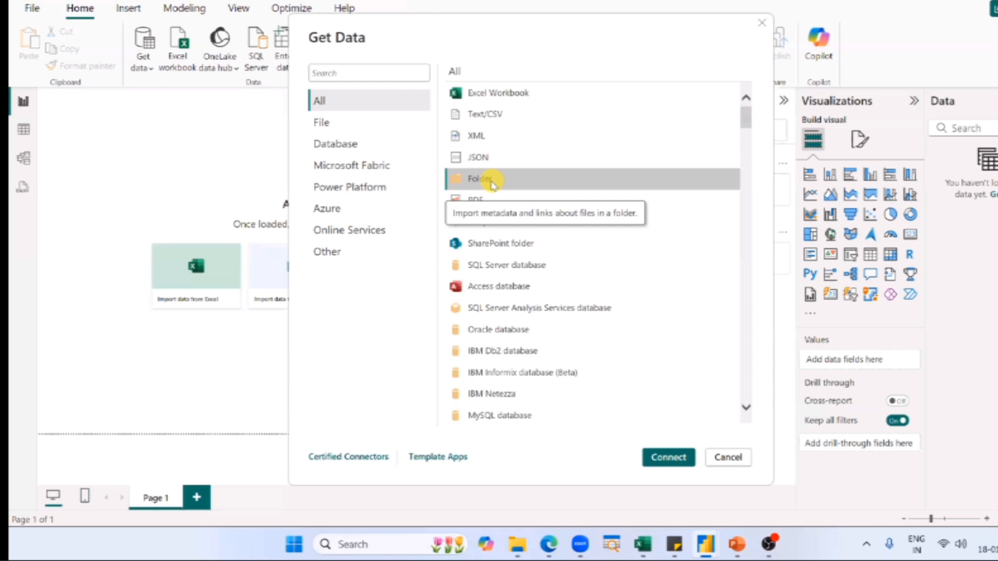
pyautogui.click(474, 204)
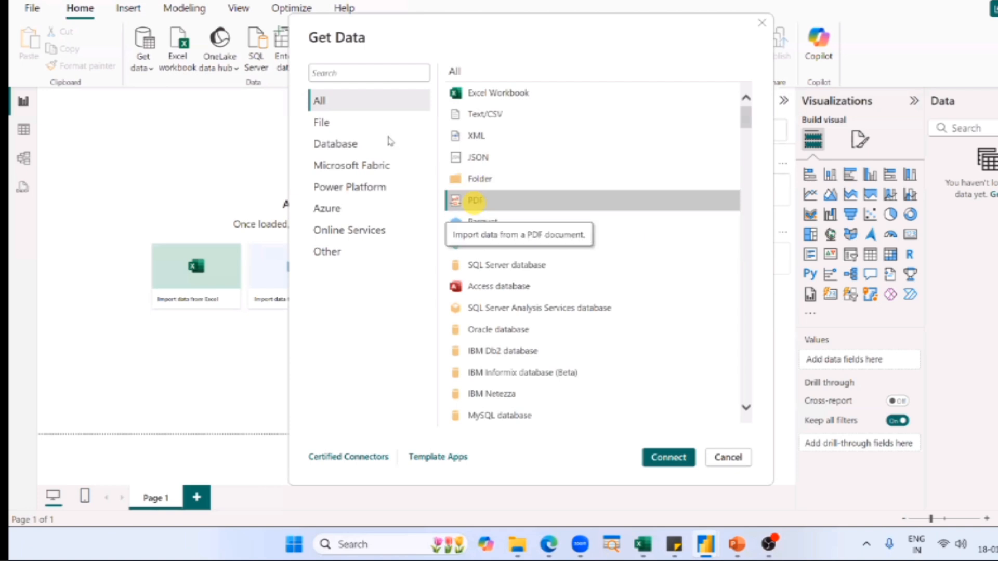
# - Search the data connectors for "shee" and "googl"
pyautogui.click(341, 71)
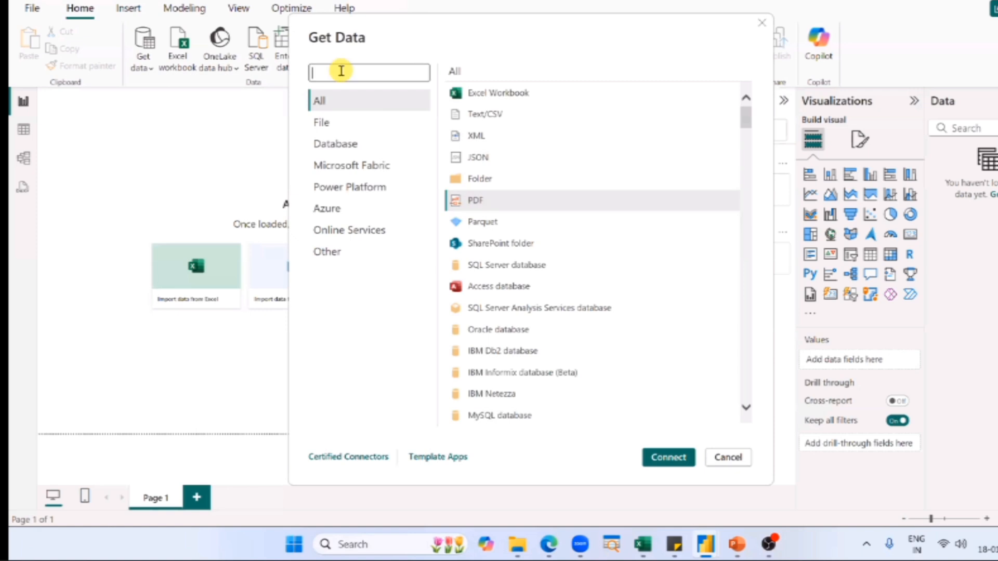
pyautogui.write('shee')
pyautogui.click(471, 115)
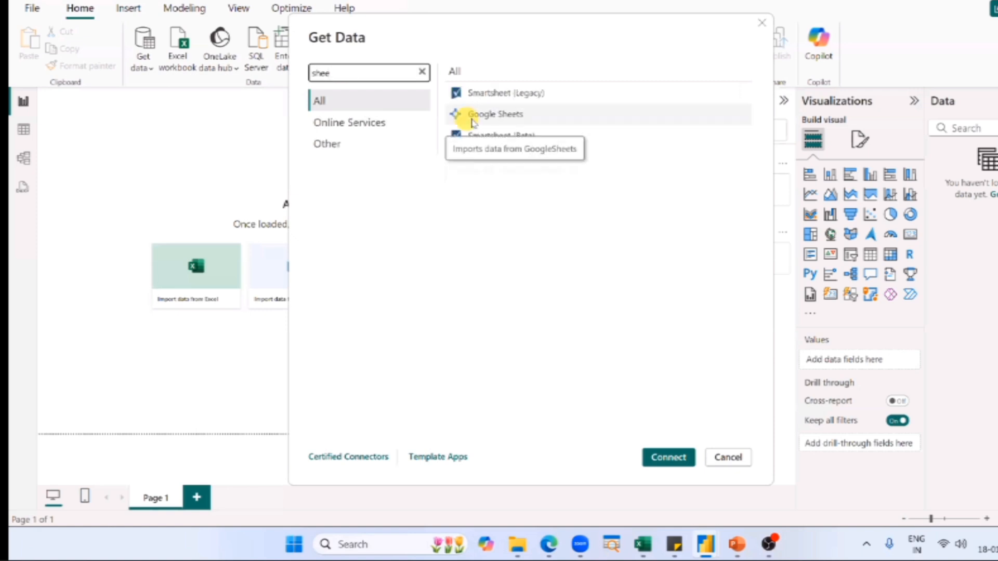
pyautogui.click(351, 81)
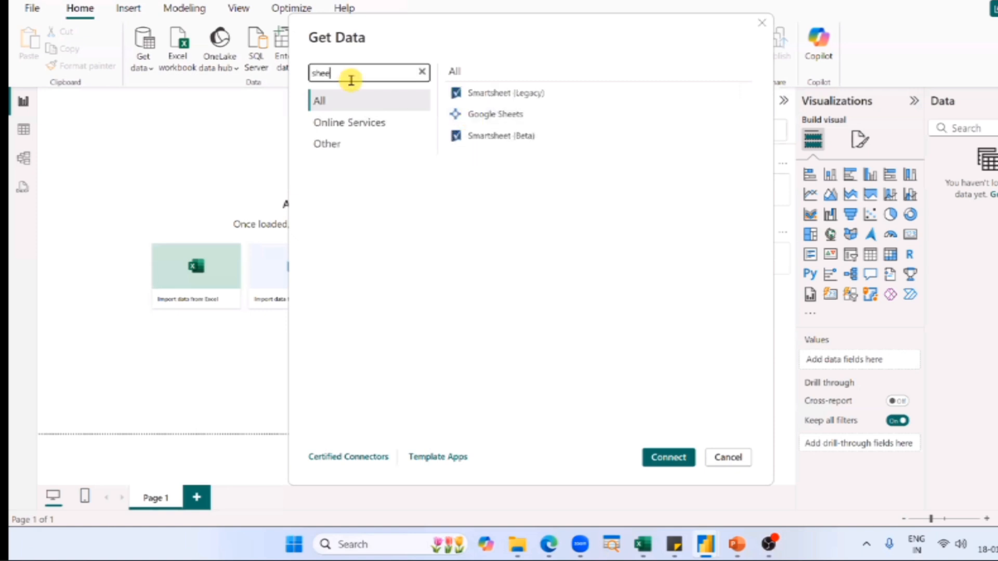
pyautogui.hotkey('ctrl', 'a')
pyautogui.write('googl')
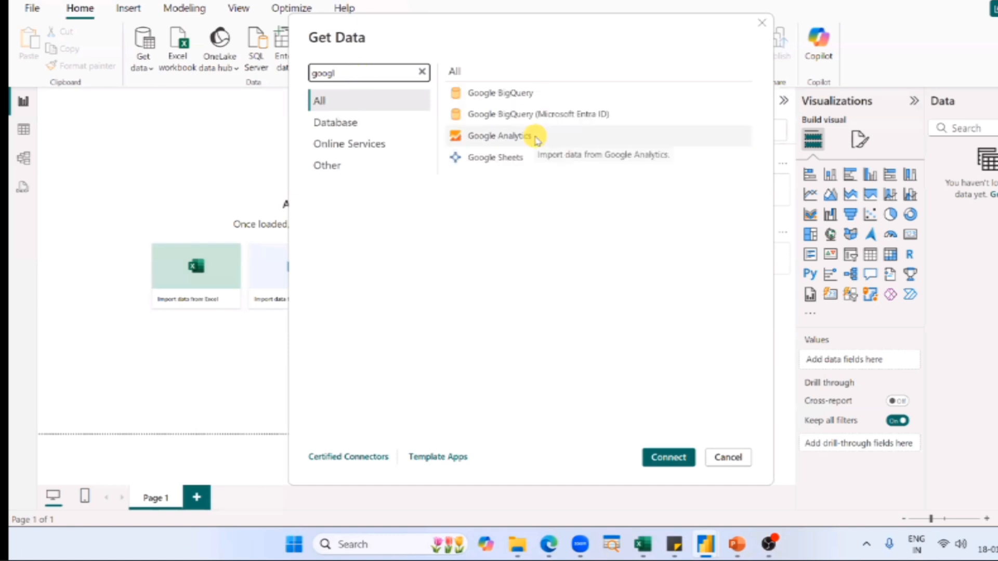
# - Search the data connectors for "ama", "azu" and "mong" in turn
pyautogui.hotkey('ctrl', 'a')
pyautogui.write('a')
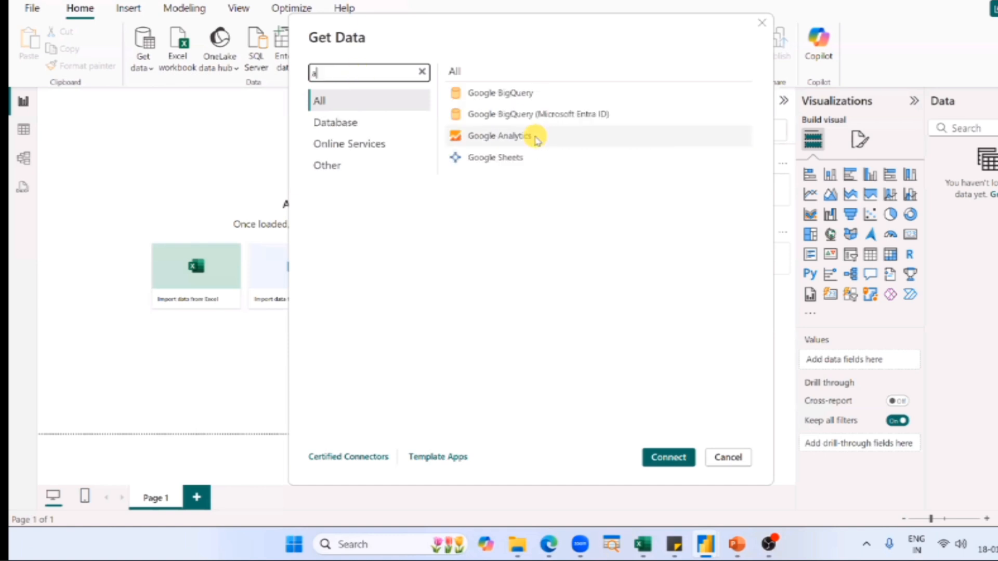
pyautogui.write('ma')
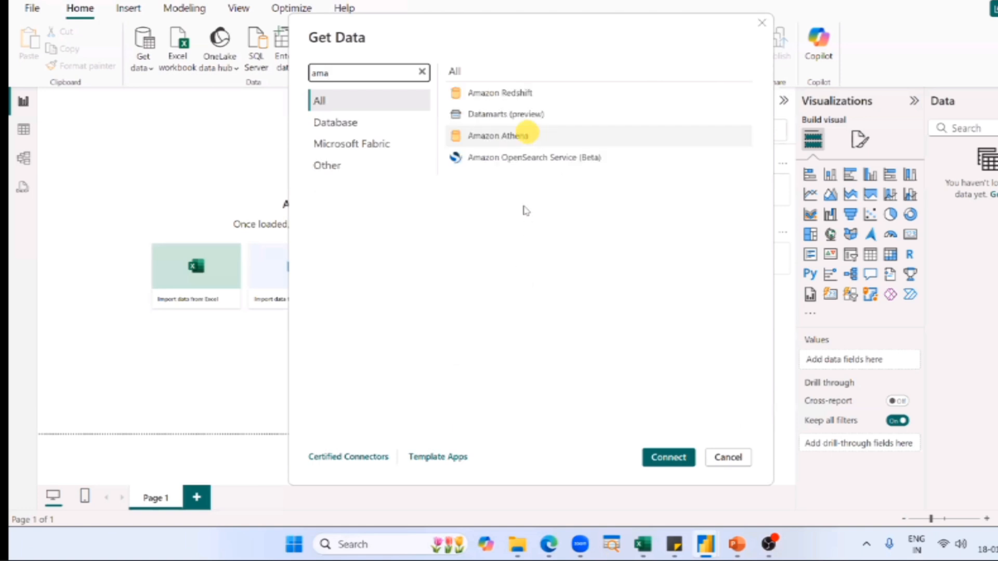
pyautogui.hotkey('ctrl', 'a')
pyautogui.write('azu')
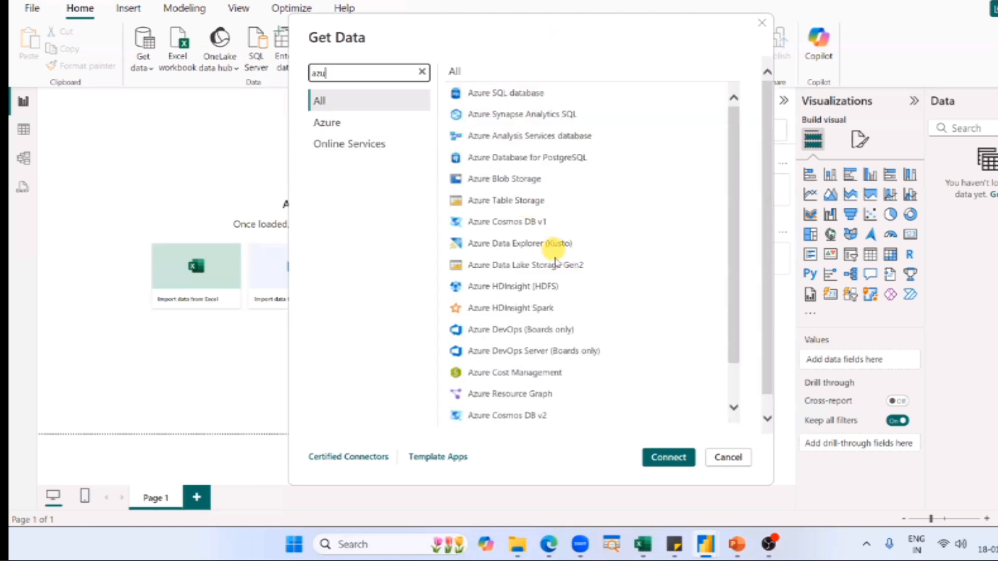
pyautogui.hotkey('ctrl', 'a')
pyautogui.write('mong')
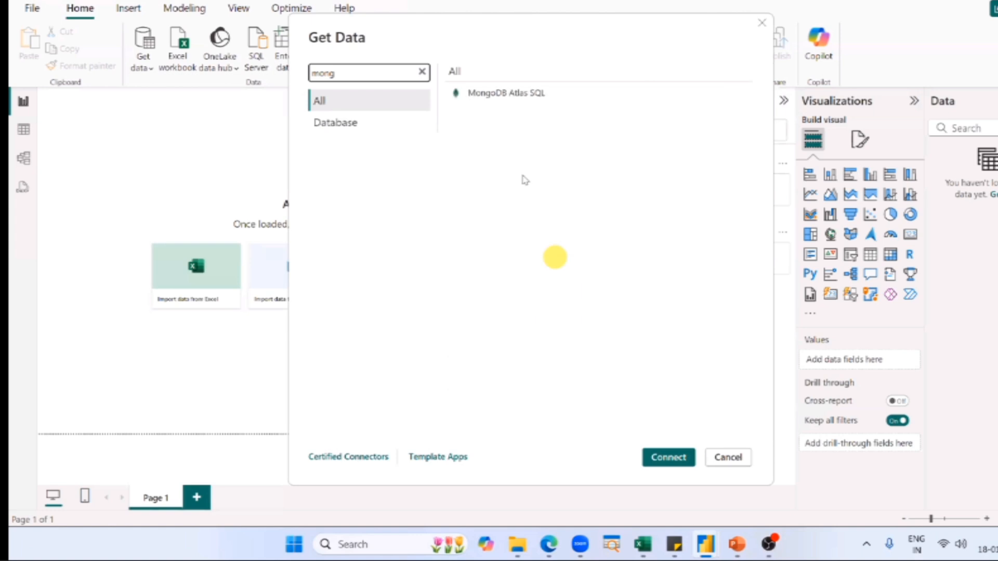
# - Search the data connectors for "sql" and "share" in turn, and clear the search
pyautogui.hotkey('ctrl', 'a')
pyautogui.write('sql')
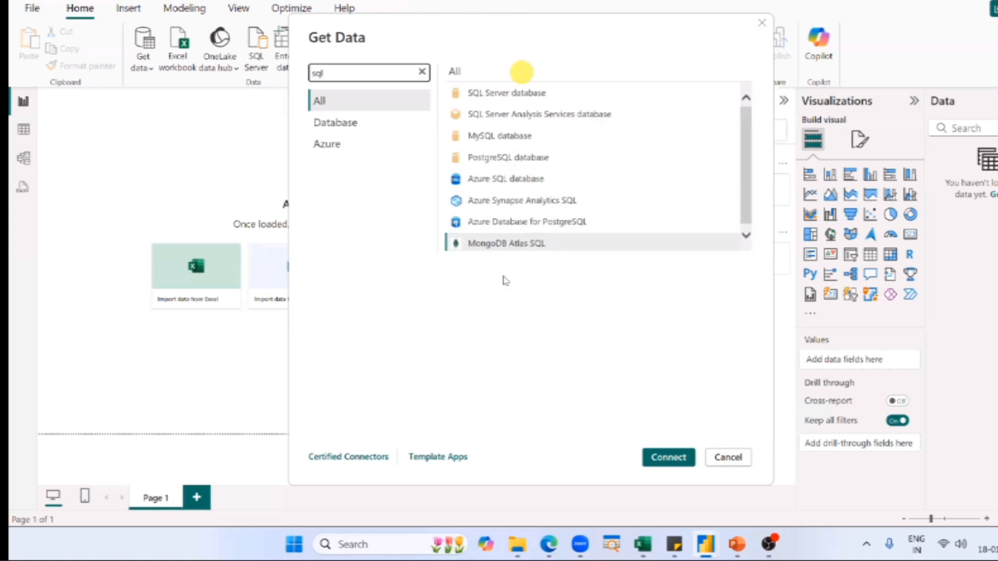
pyautogui.hotkey('ctrl', 'a')
pyautogui.write('share')
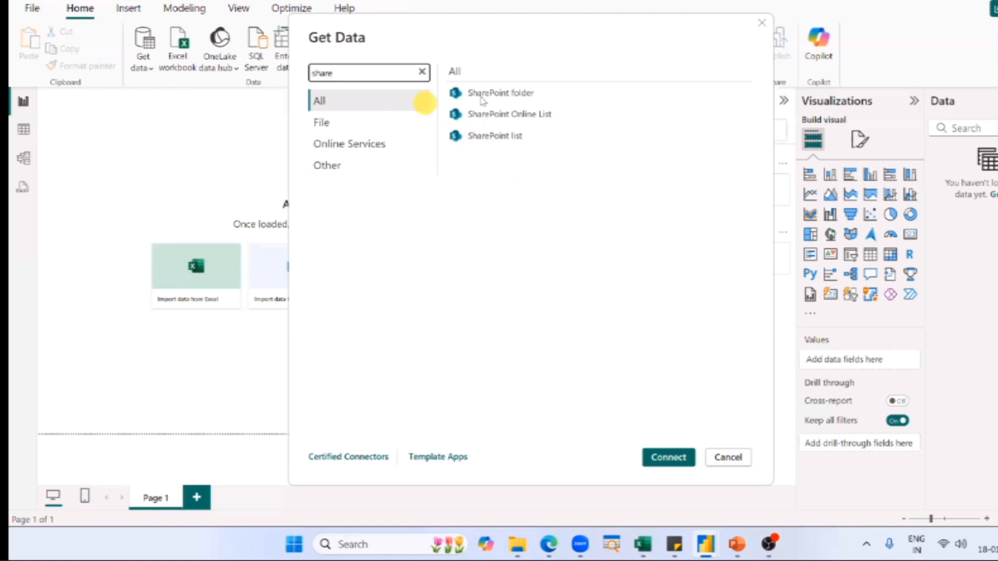
pyautogui.click(423, 73)
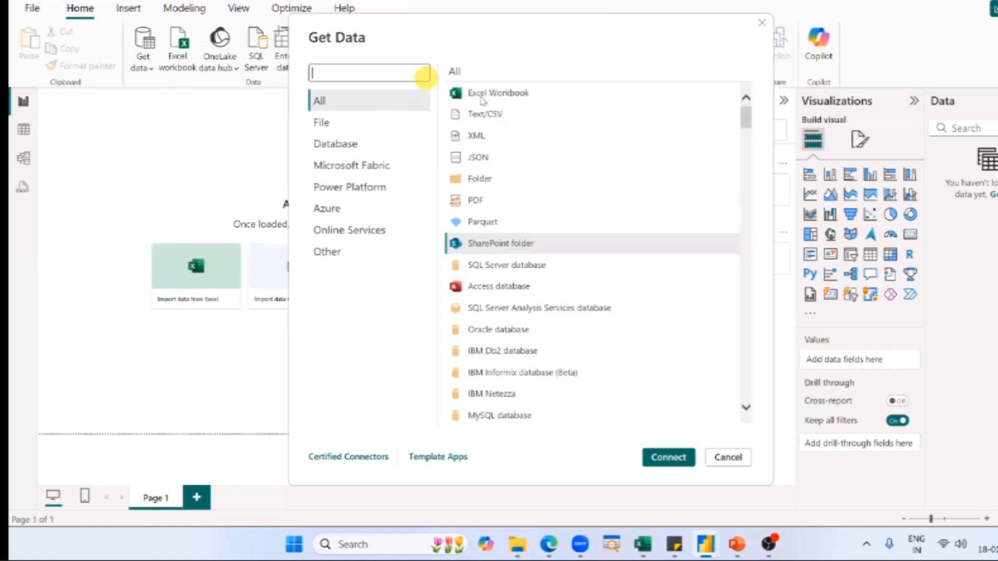
# - Connect to the Excel Workbook data source and reposition the file selection dialog so it is fully visible
pyautogui.click(484, 99)
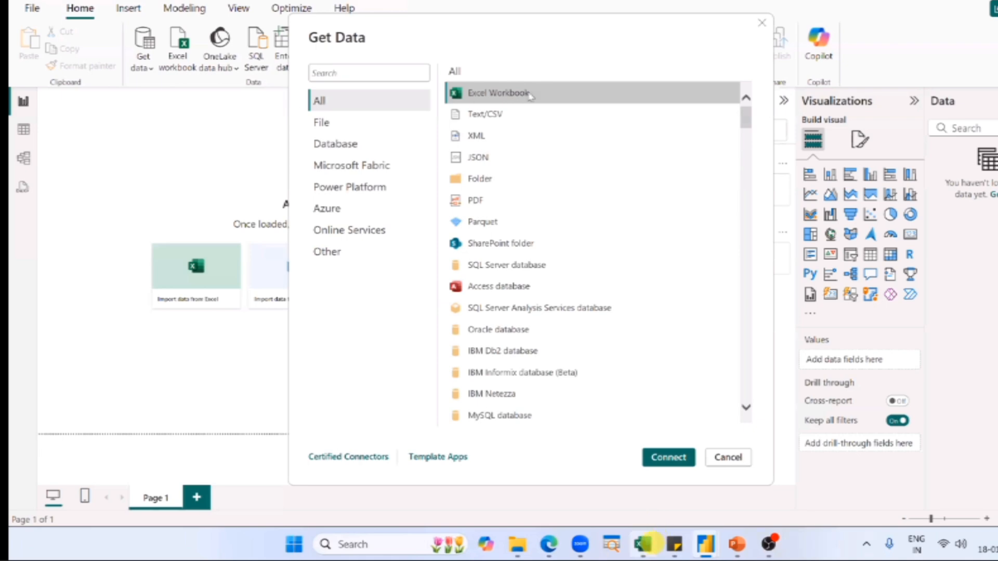
pyautogui.click(653, 454)
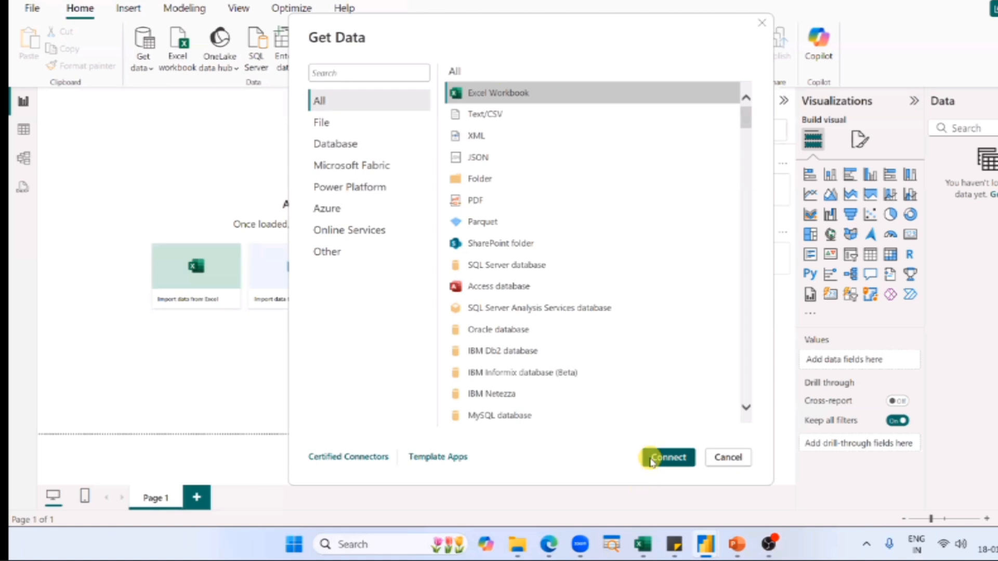
pyautogui.click(651, 458)
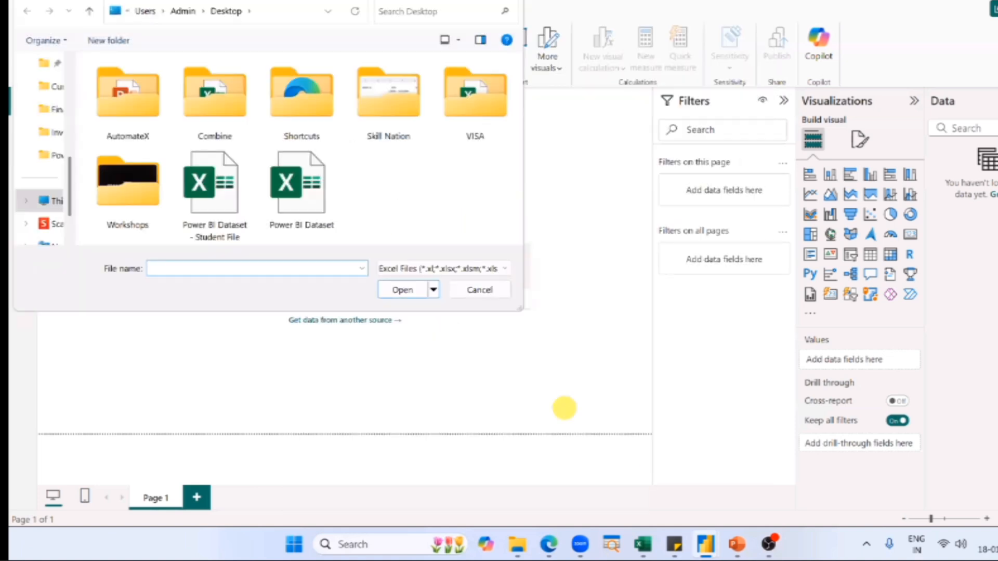
pyautogui.moveTo(40, 0); pyautogui.dragTo(131, 25)
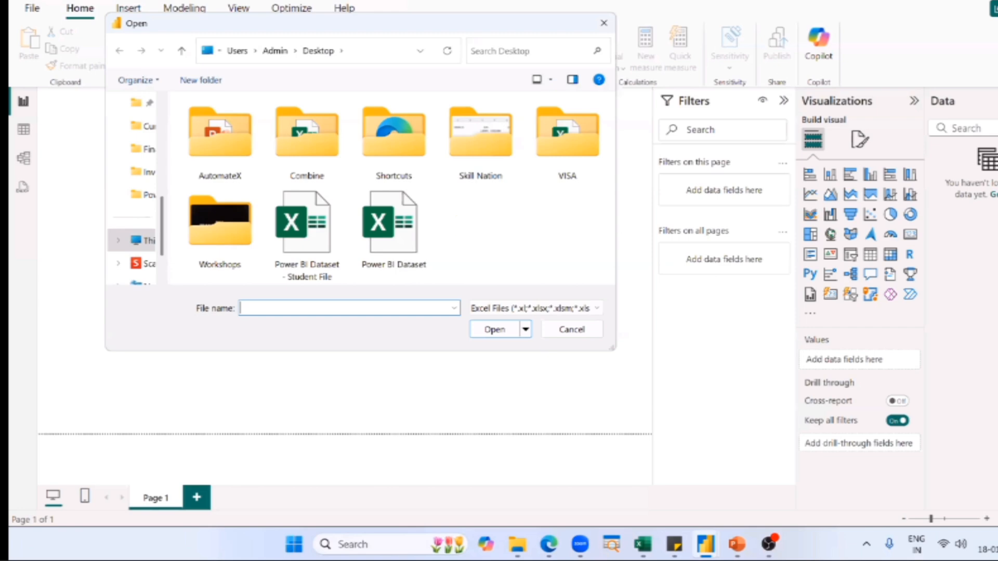
# - Open the Power BI Dataset workbook from the Desktop folder as the data source
pyautogui.hotkey('alt', 'Tab')
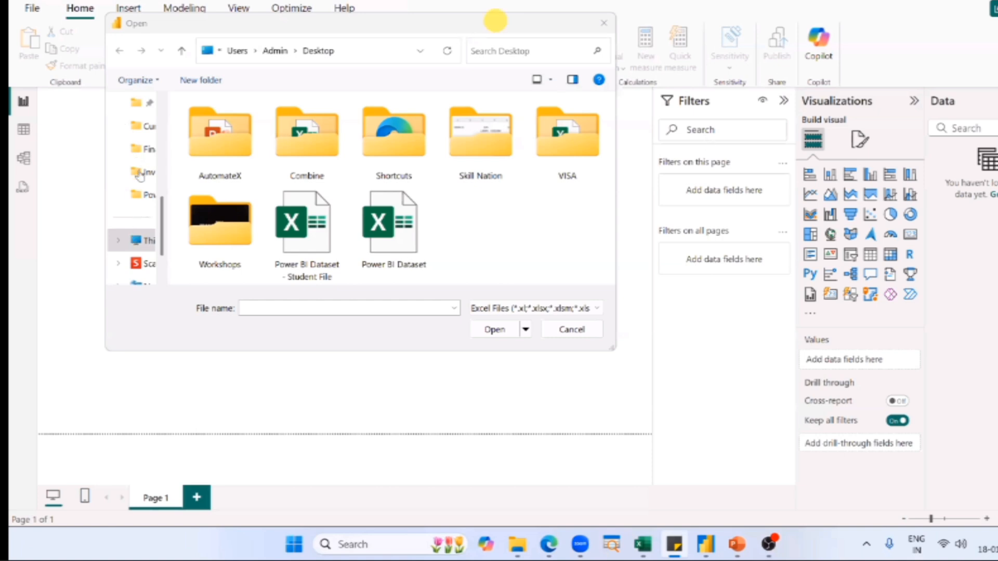
pyautogui.scroll(5, 149, 249)
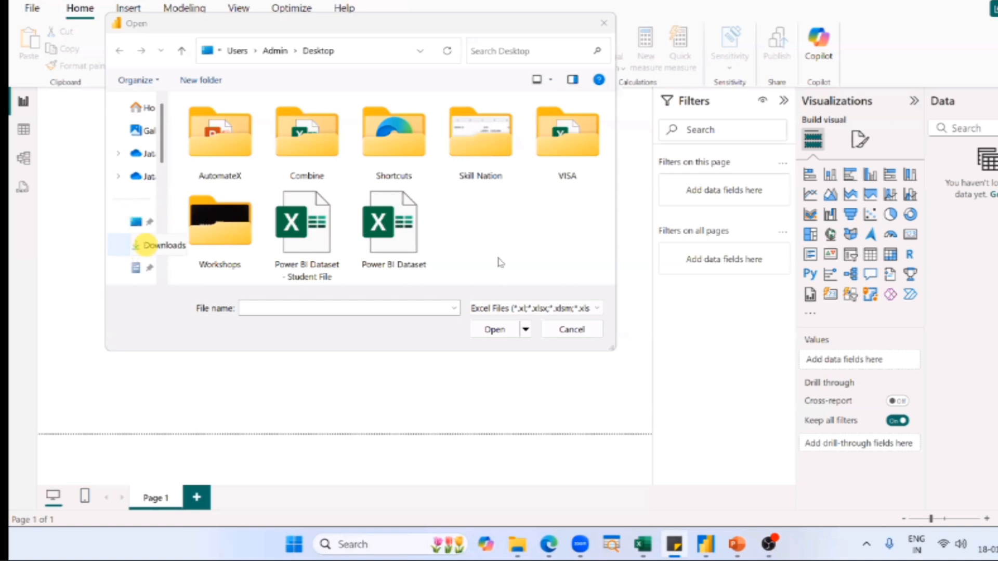
pyautogui.click(411, 263)
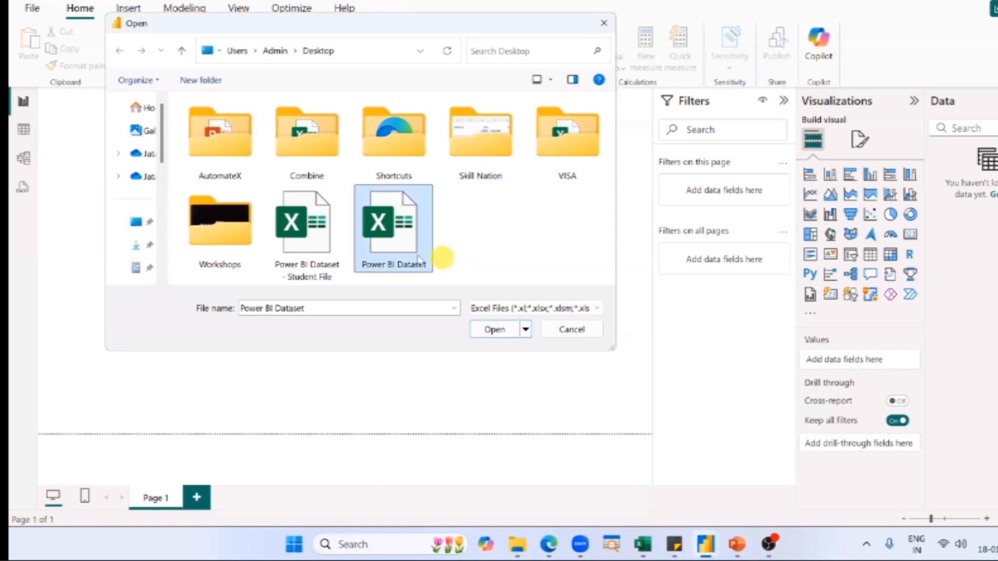
pyautogui.click(494, 331)
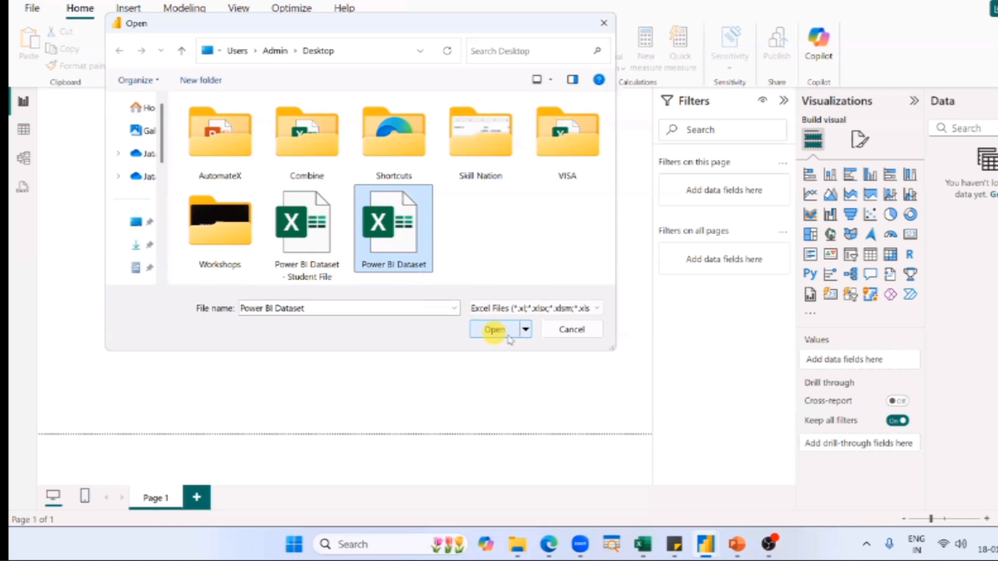
pyautogui.click(508, 337)
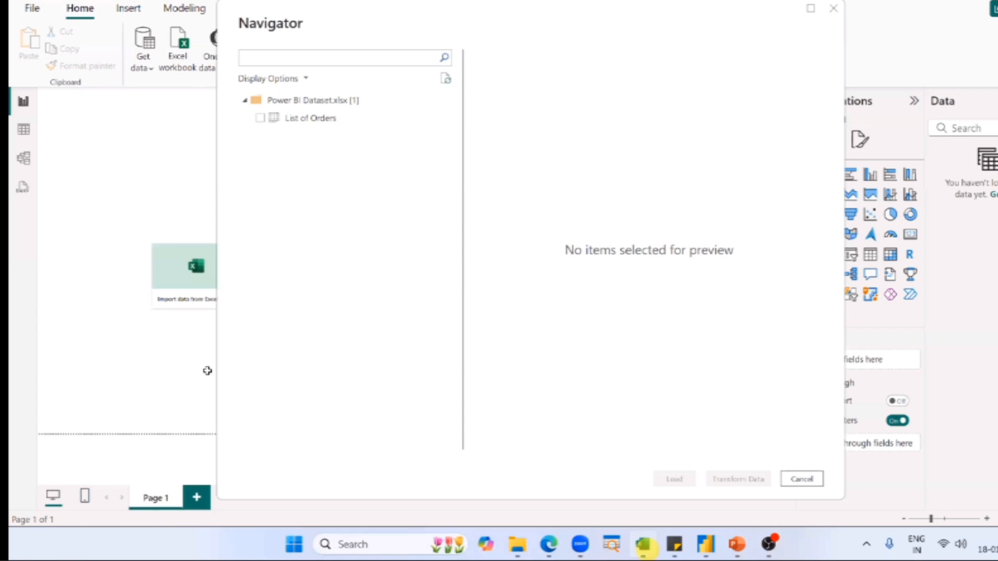
# - Check the source workbook in Excel and preview its List of Orders sheet in the Navigator
pyautogui.click(644, 546)
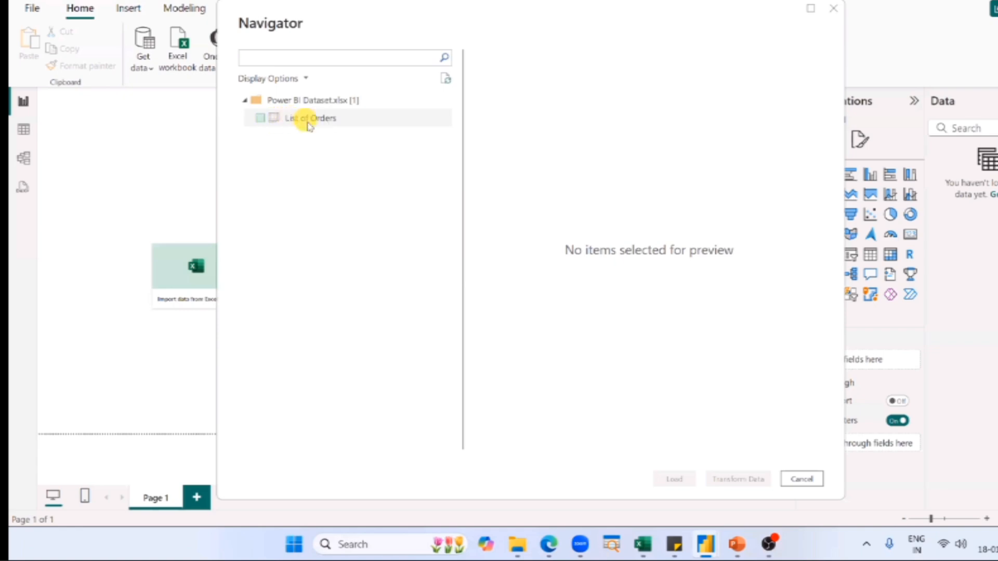
pyautogui.hotkey('alt', 'Tab')
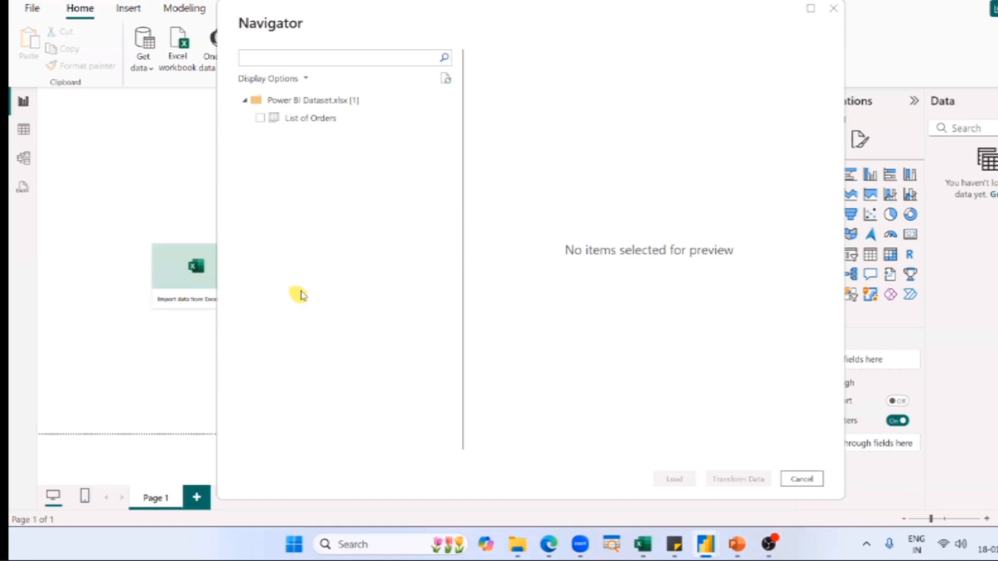
pyautogui.click(259, 118)
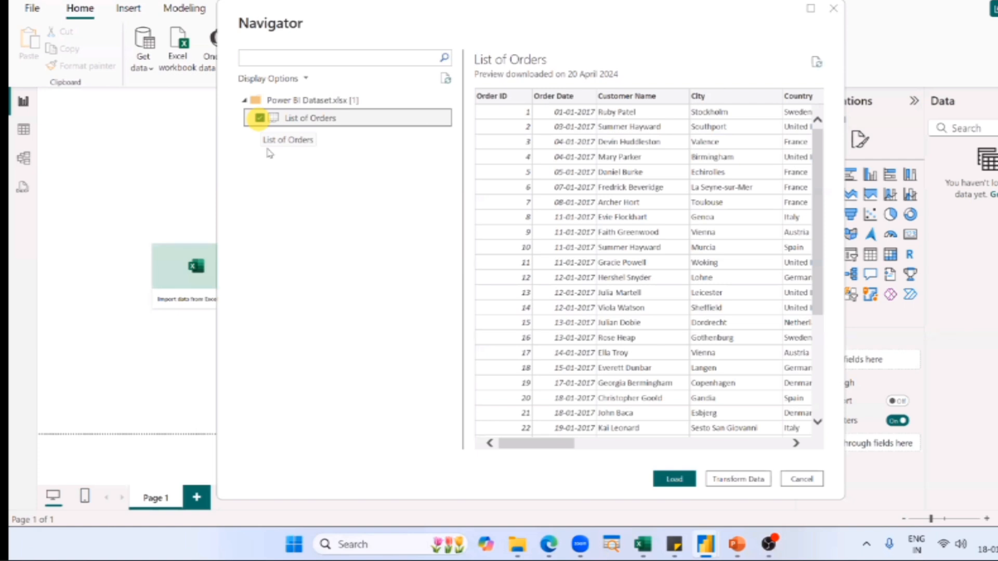
# - Toggle the selection of the List of Orders sheet and try to load it
pyautogui.click(259, 118)
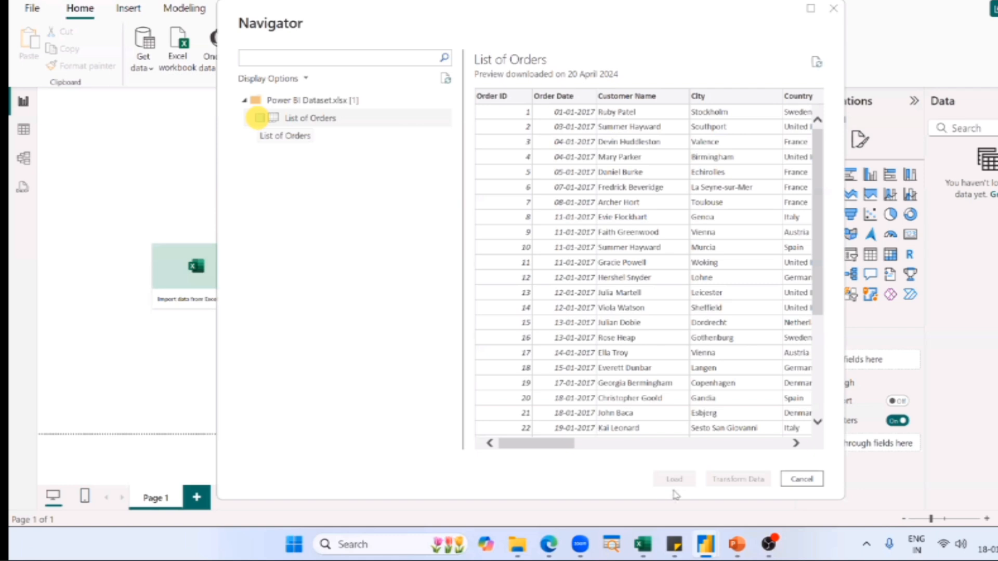
pyautogui.click(260, 118)
pyautogui.click(684, 487)
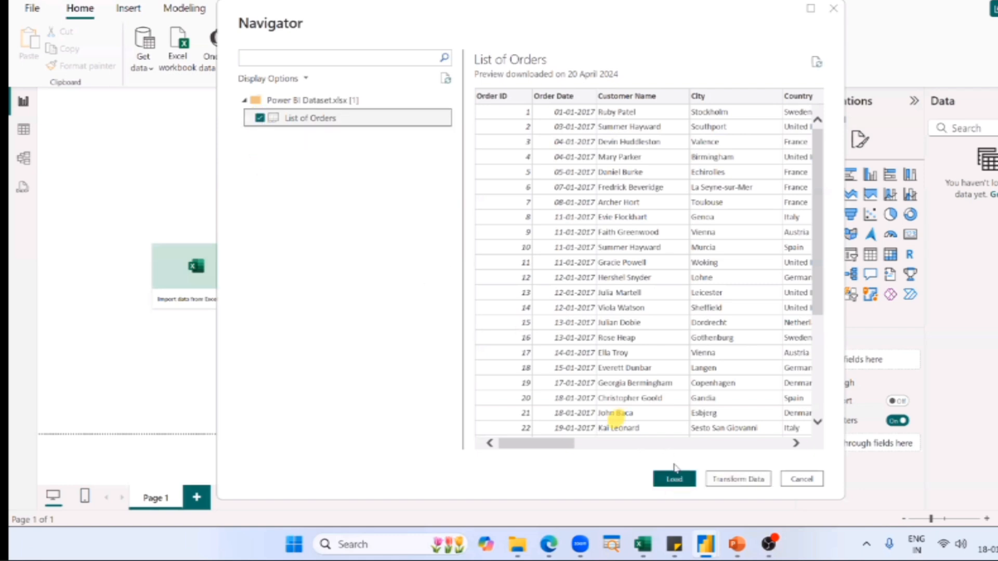
pyautogui.click(684, 480)
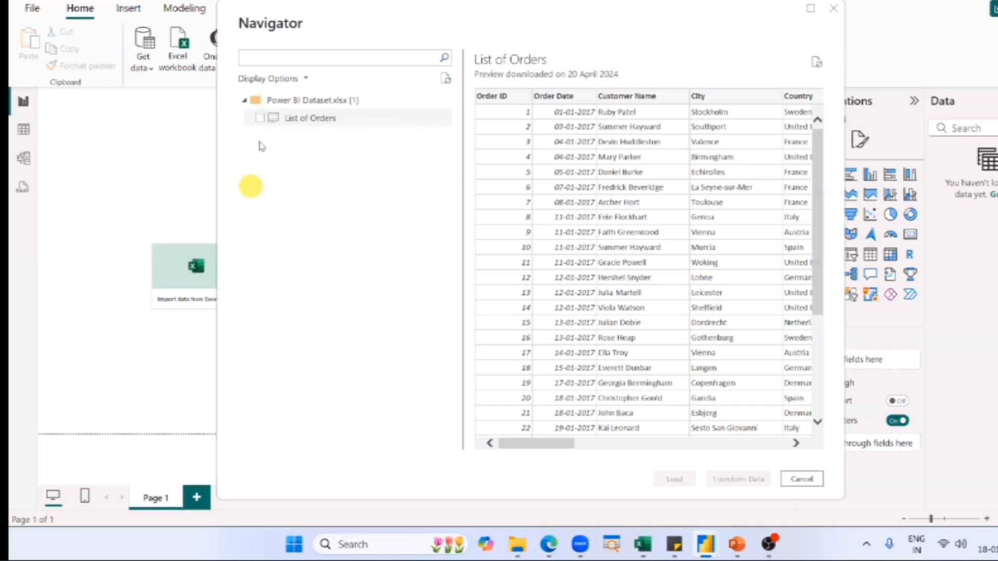
pyautogui.click(260, 118)
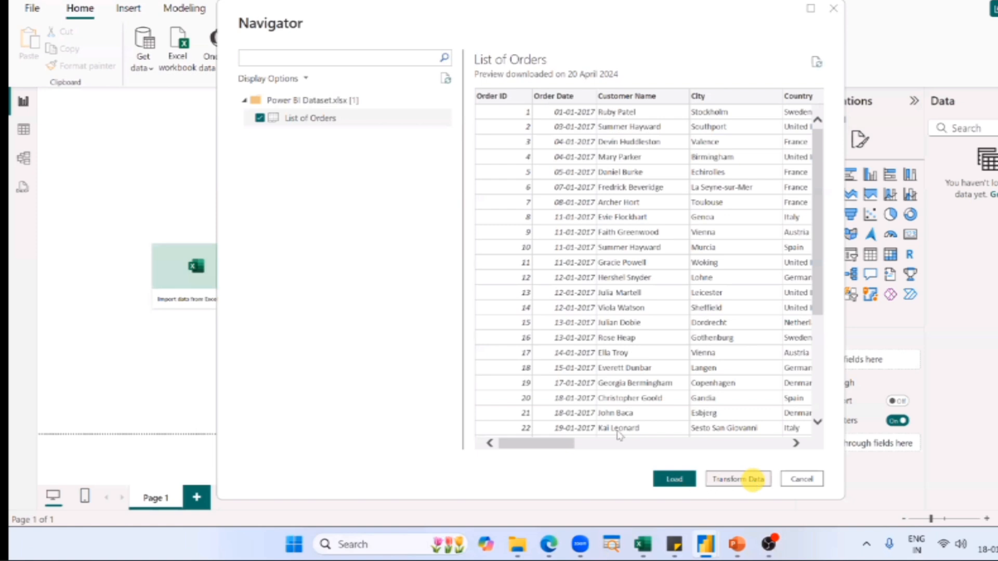
pyautogui.click(672, 480)
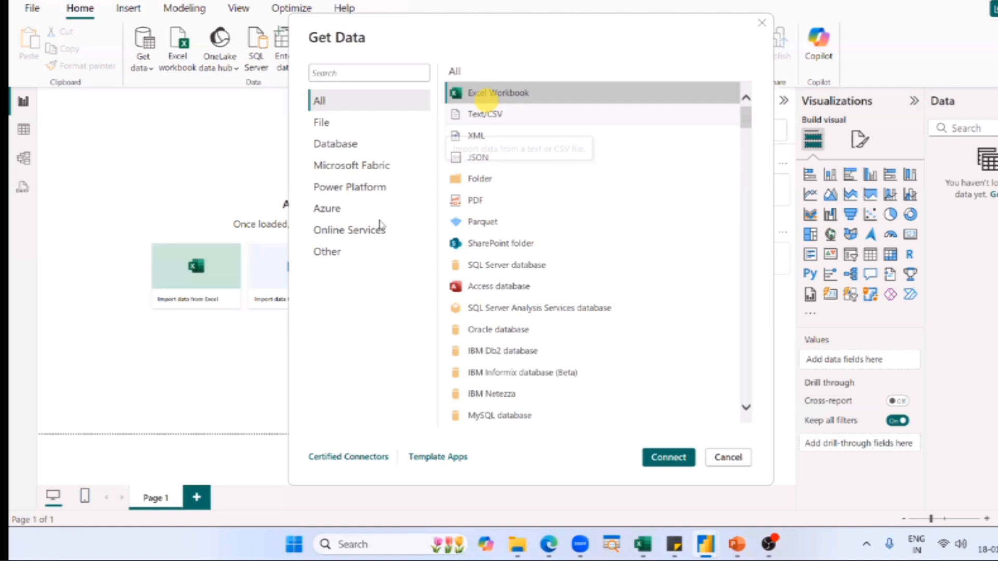
# - Connect to the Power BI Dataset workbook and load its List of Orders sheet into the report
pyautogui.click(667, 456)
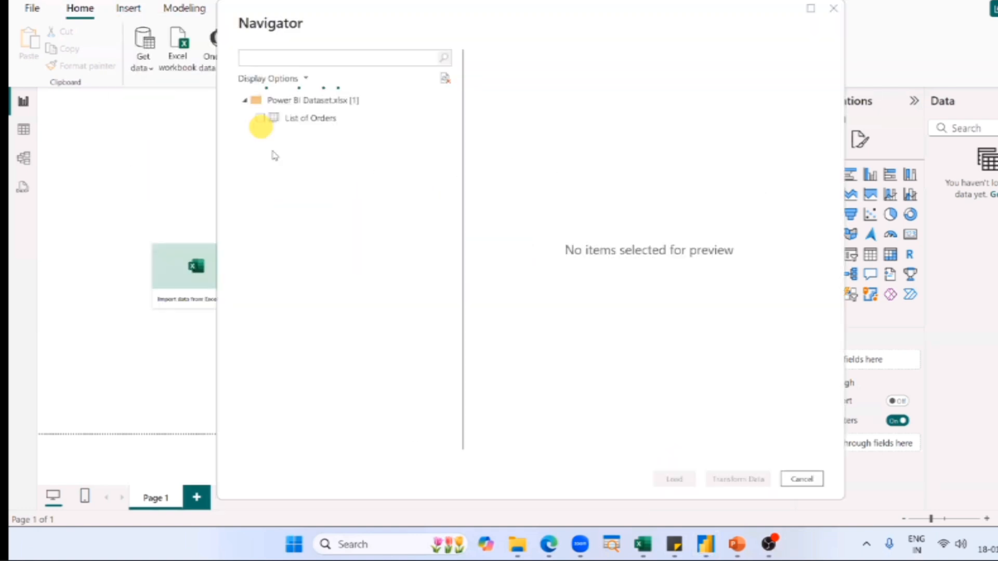
pyautogui.click(259, 119)
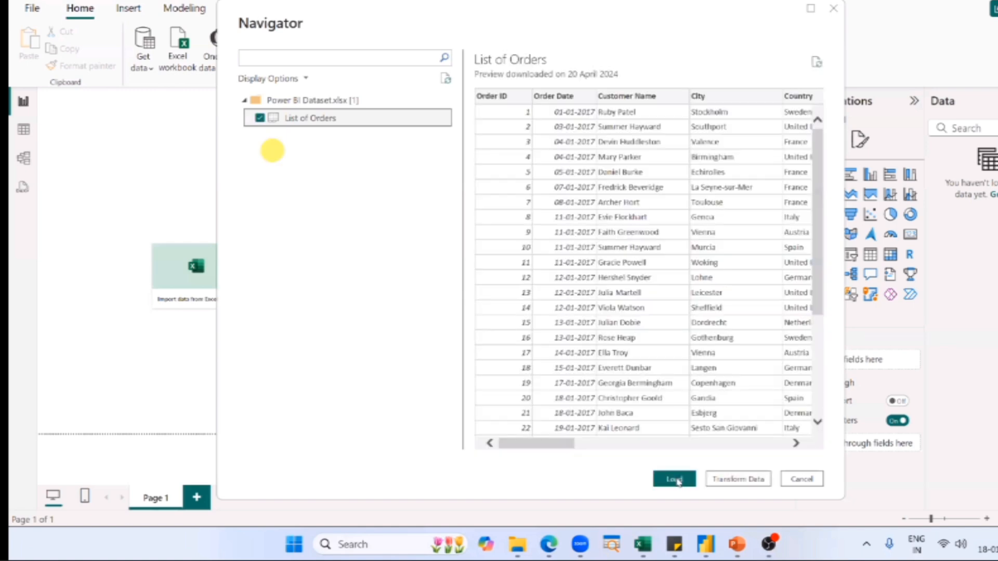
pyautogui.click(674, 479)
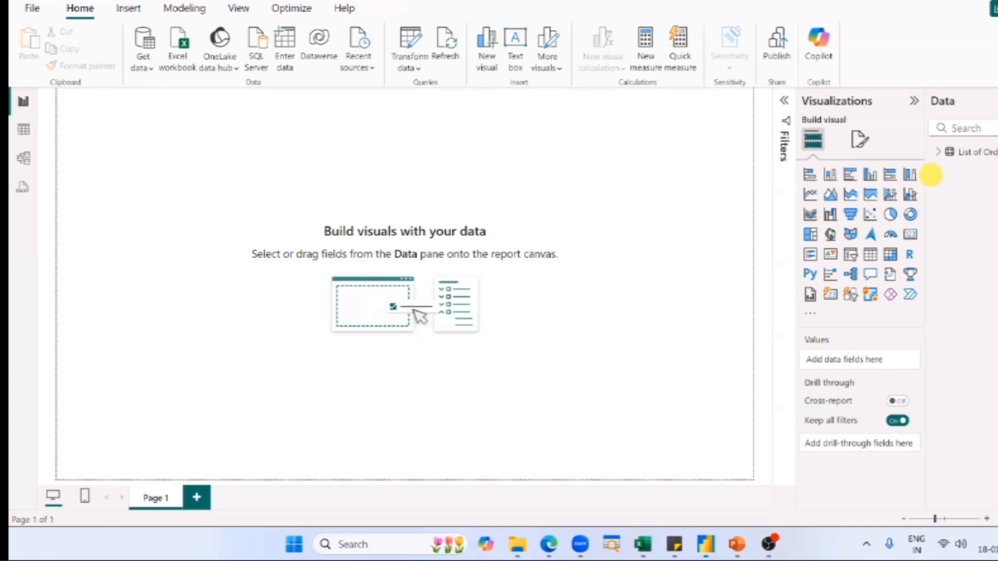
# - Expand the loaded List of Orders table and compare its fields with the column headers in the Excel workbook
pyautogui.rightClick(935, 154)
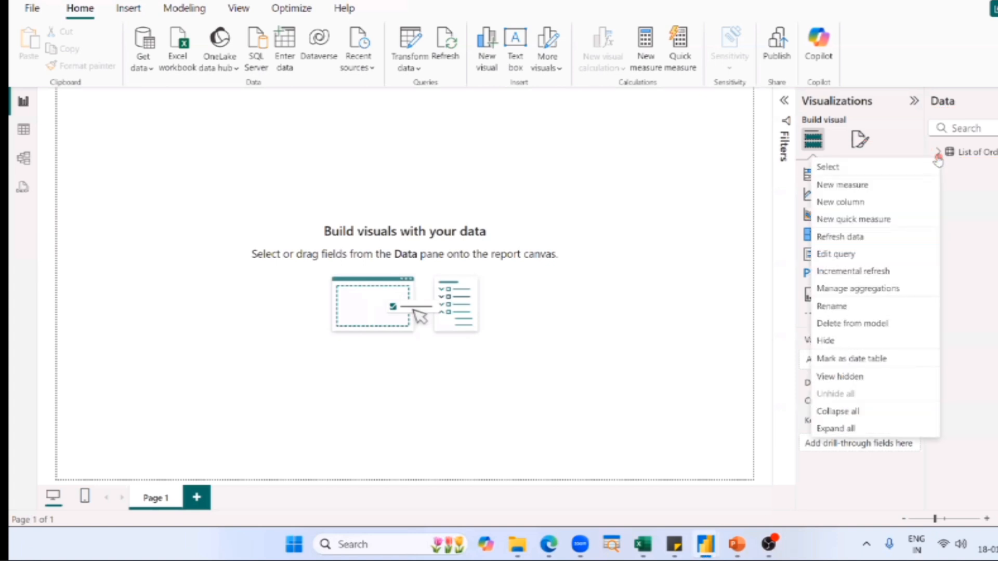
pyautogui.press('Escape')
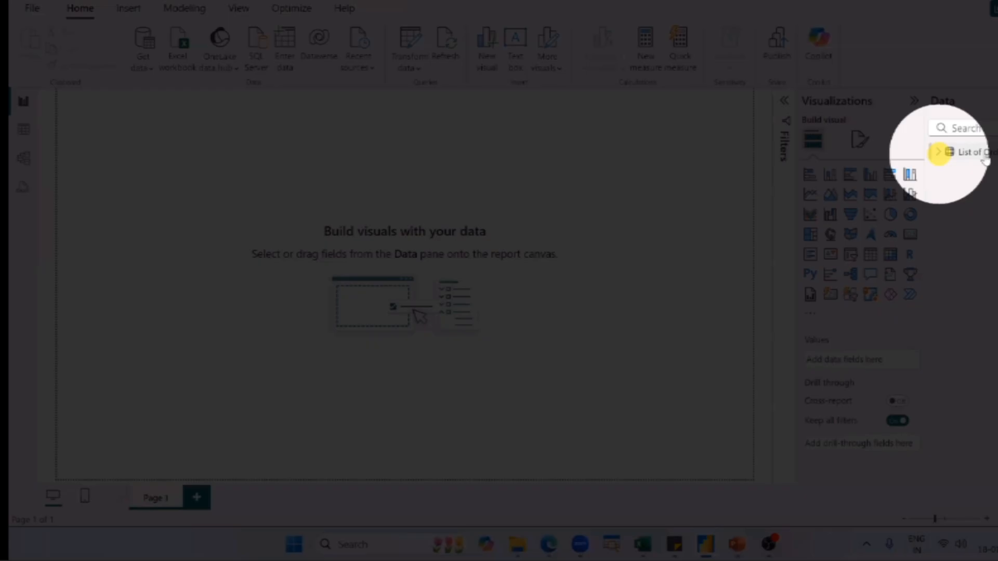
pyautogui.click(938, 152)
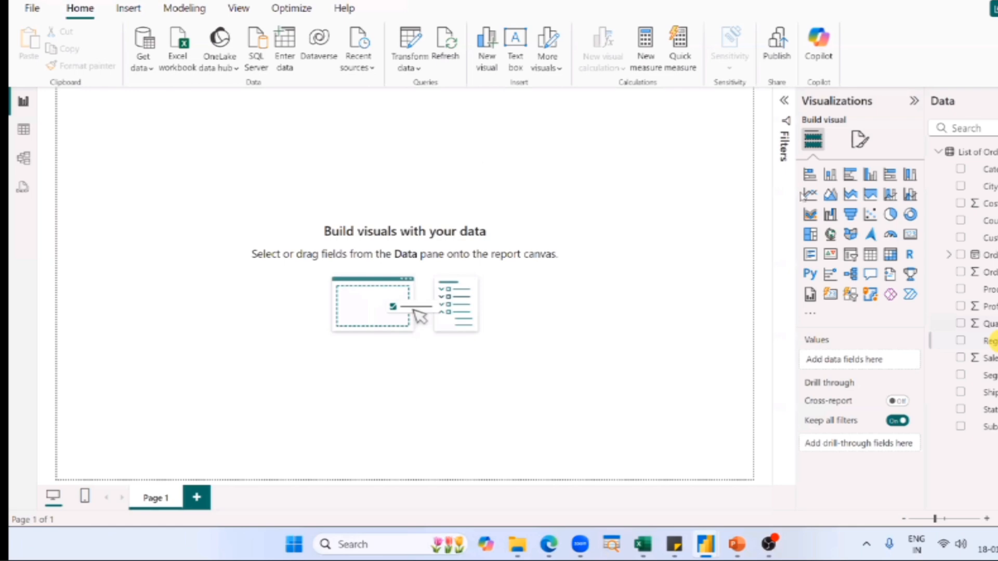
pyautogui.hotkey('alt', 'Tab')
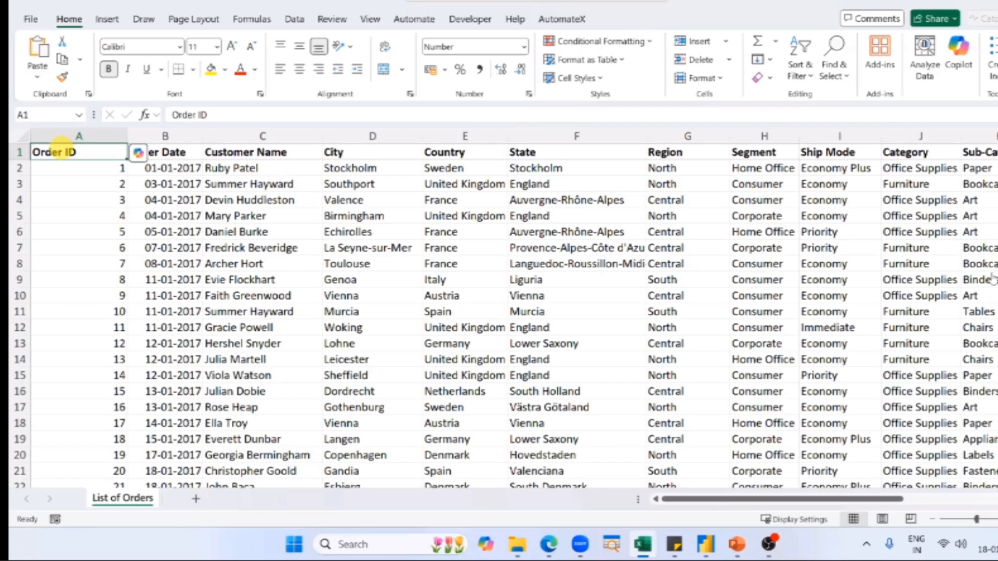
pyautogui.hotkey('alt', 'Tab')
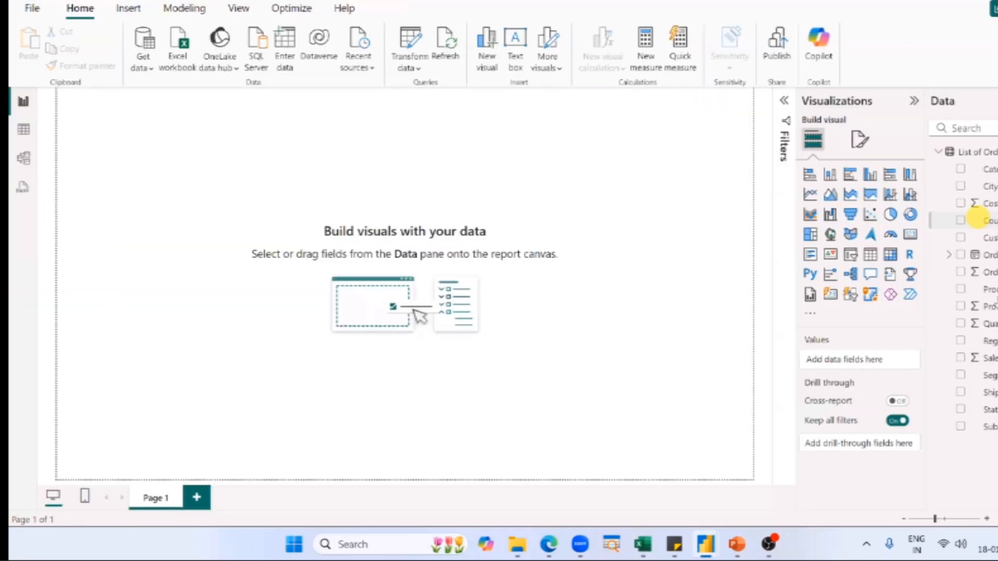
pyautogui.click(983, 236)
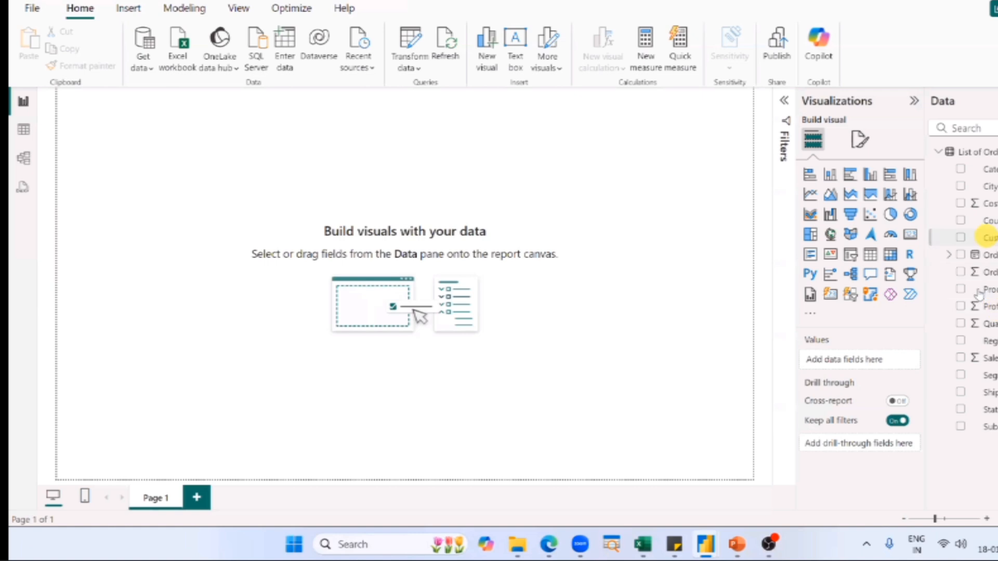
pyautogui.click(983, 289)
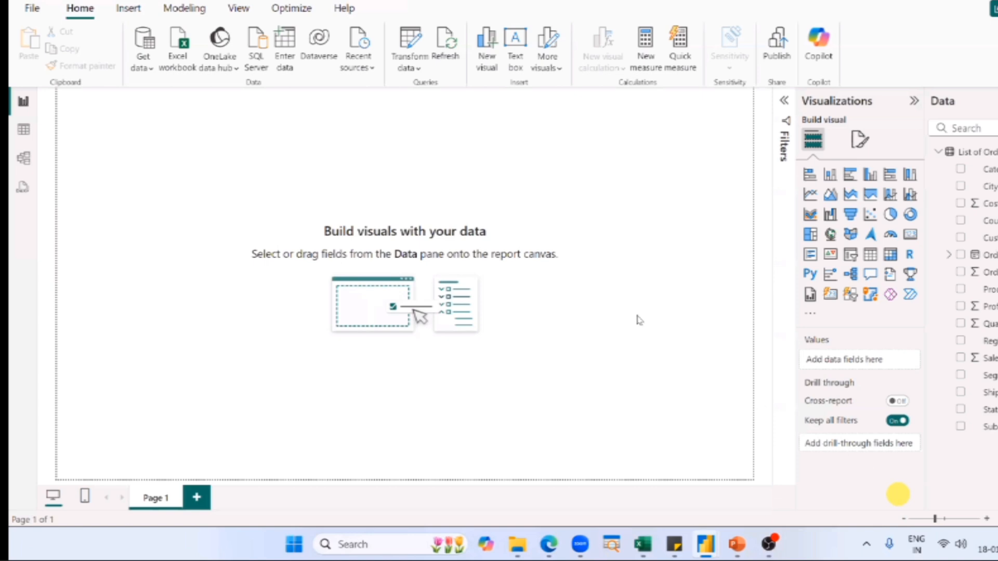
# - Switch to the PowerPoint slide show and advance to the "Loading your data" slide
pyautogui.hotkey('alt', 'Tab')
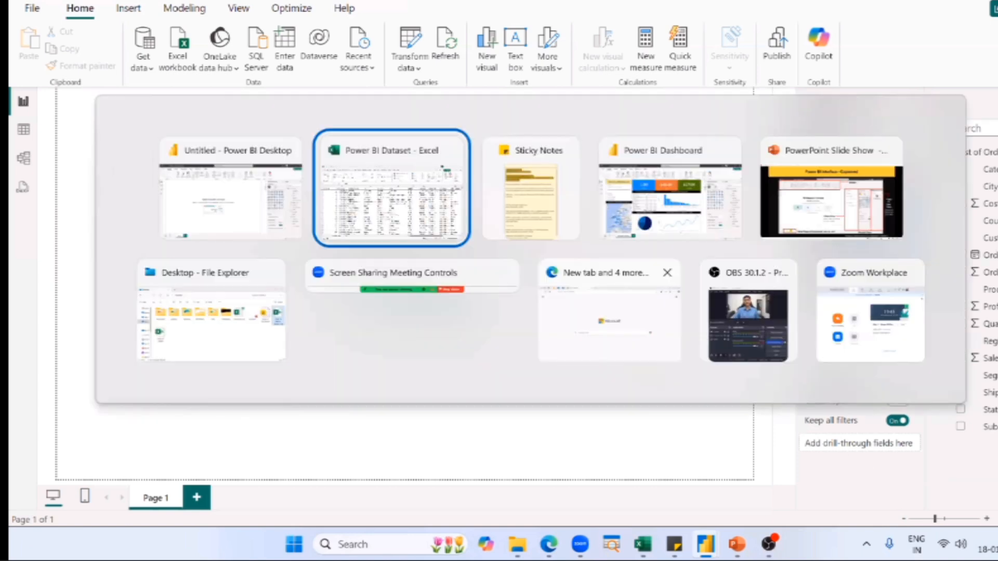
pyautogui.hotkey('alt', 'Tab')
pyautogui.hotkey('alt', 'Tab')
pyautogui.hotkey('alt', 'Tab')
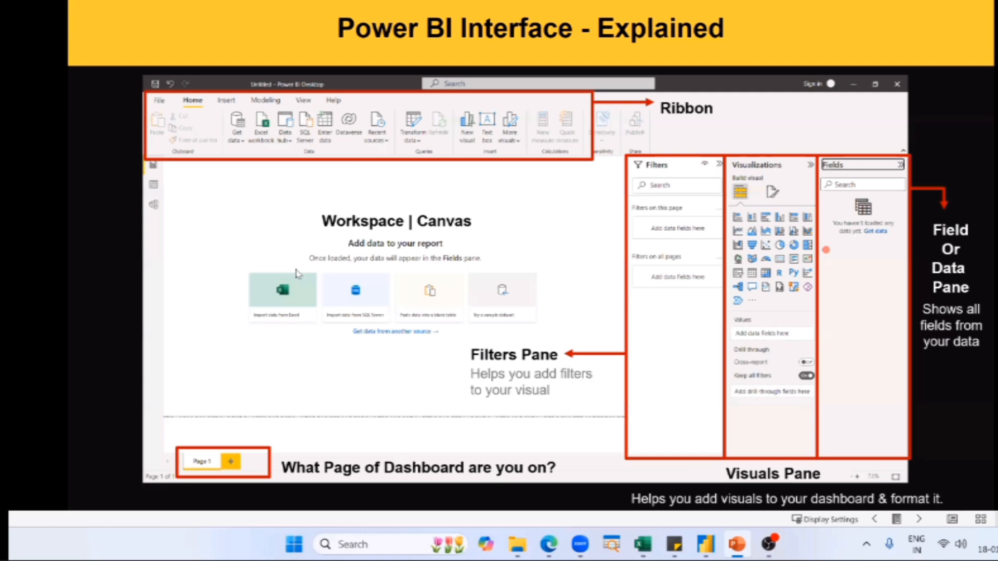
pyautogui.click(261, 249)
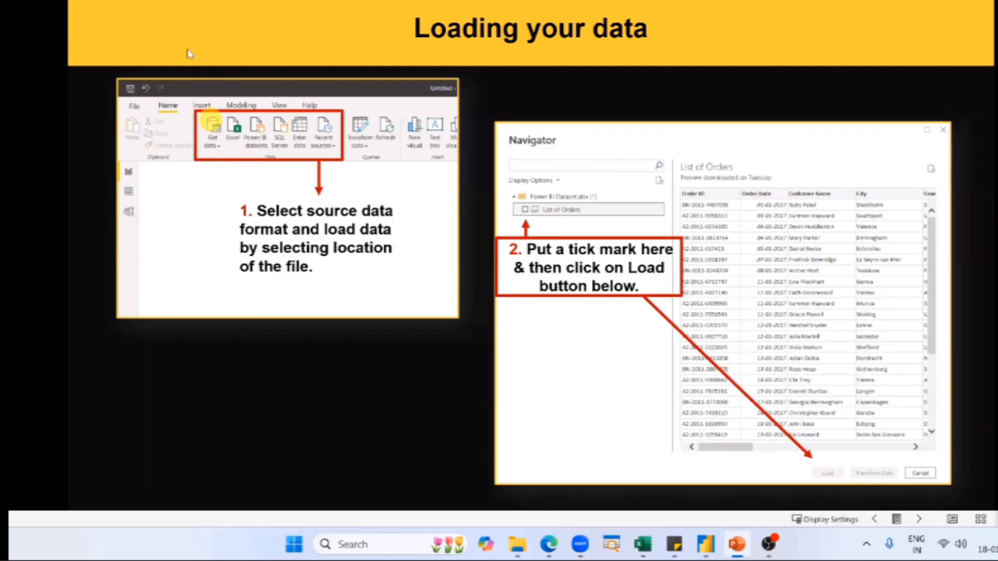
# - Open the Excel workbook file chooser in Power BI Desktop, close it, and return to the "Loading your data" slide
pyautogui.hotkey('alt', 'Tab')
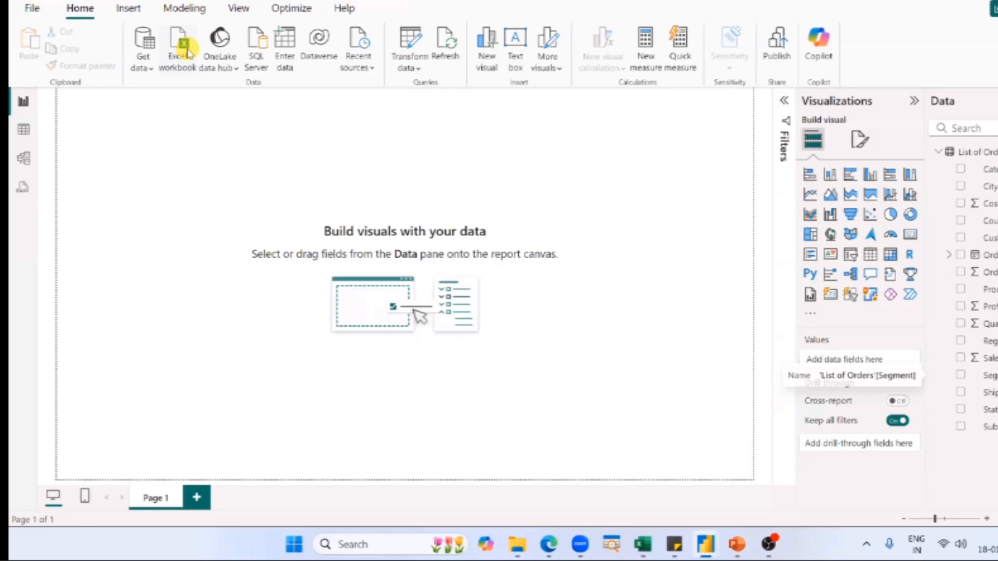
pyautogui.click(180, 52)
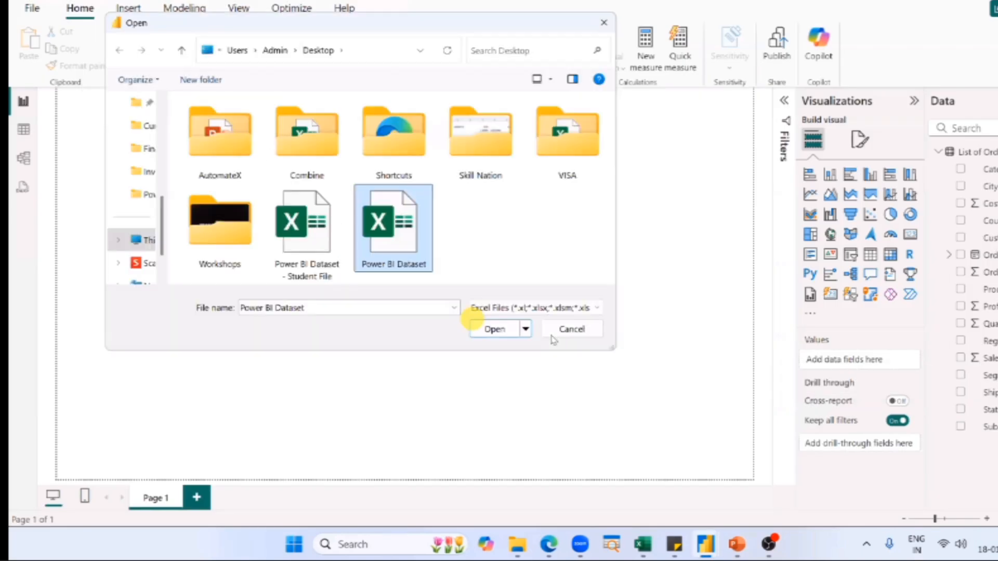
pyautogui.hotkey('alt', 'Tab')
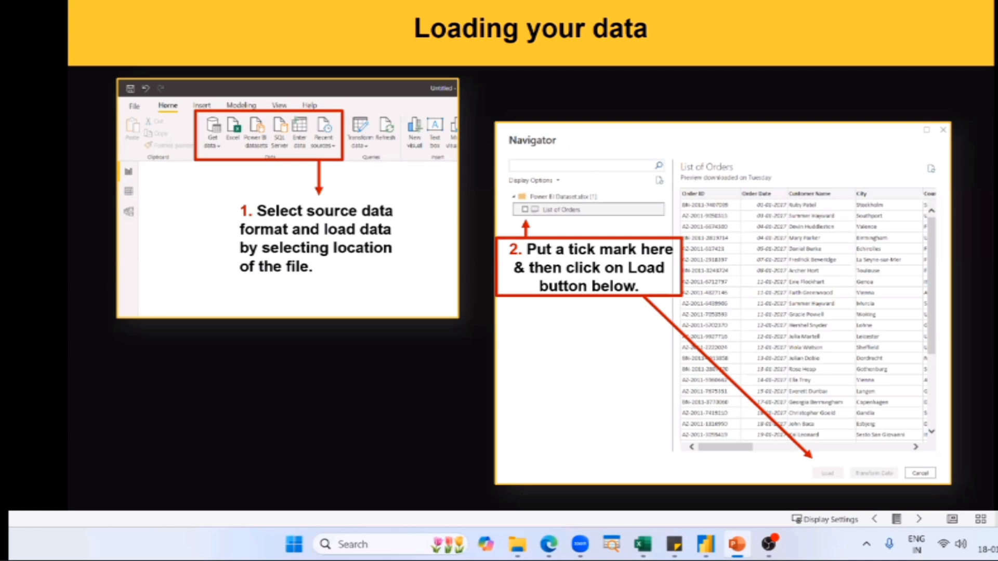
# - View the Desktop folder in File Explorer, minimize its window, and switch to the untitled Power BI Desktop report
pyautogui.hotkey('alt', 'Tab')
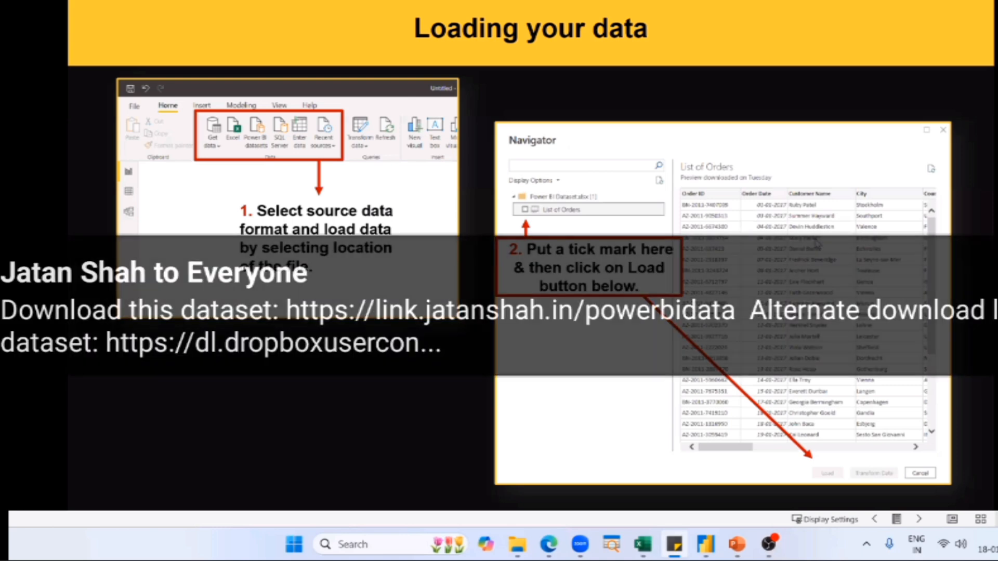
pyautogui.hotkey('alt', 'Tab')
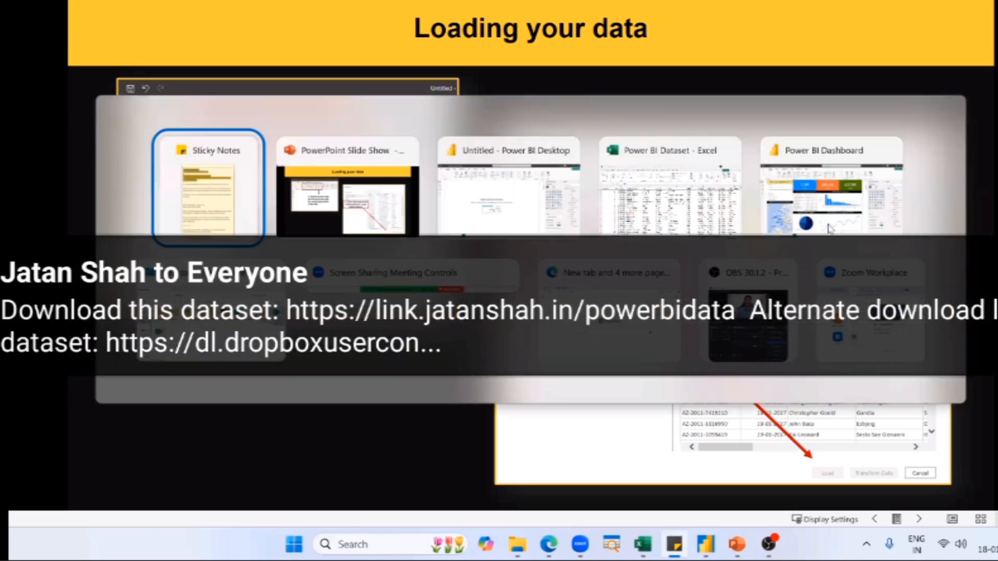
pyautogui.hotkey('alt', 'Tab')
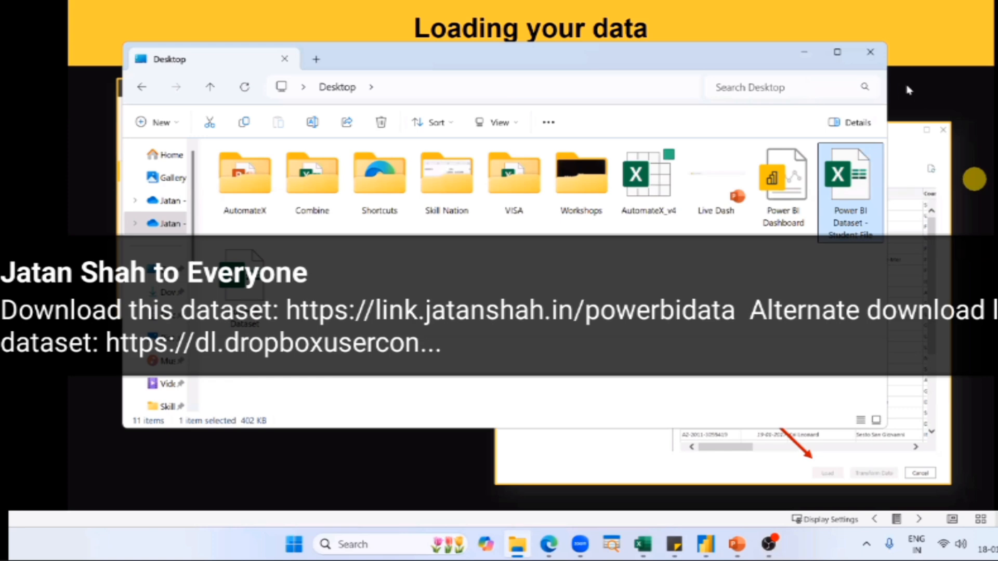
pyautogui.click(806, 52)
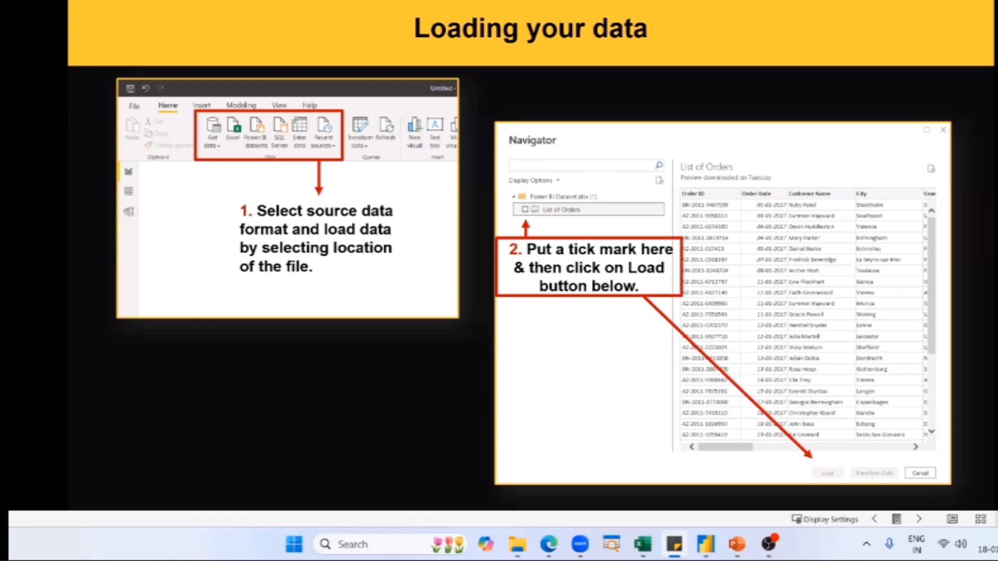
pyautogui.hotkey('alt', 'Tab')
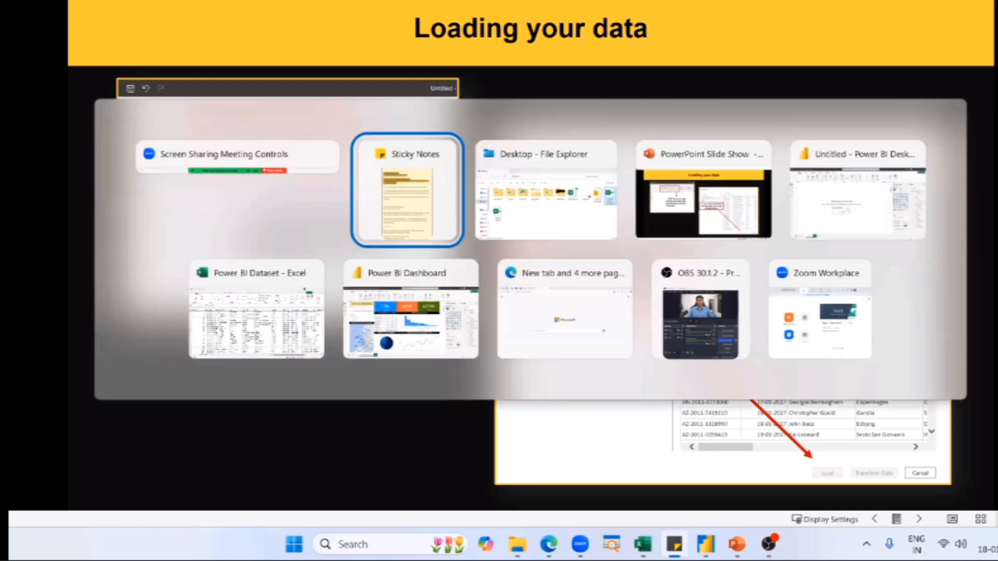
pyautogui.hotkey('alt', 'Tab')
pyautogui.hotkey('alt', 'Tab')
pyautogui.hotkey('alt', 'Tab')
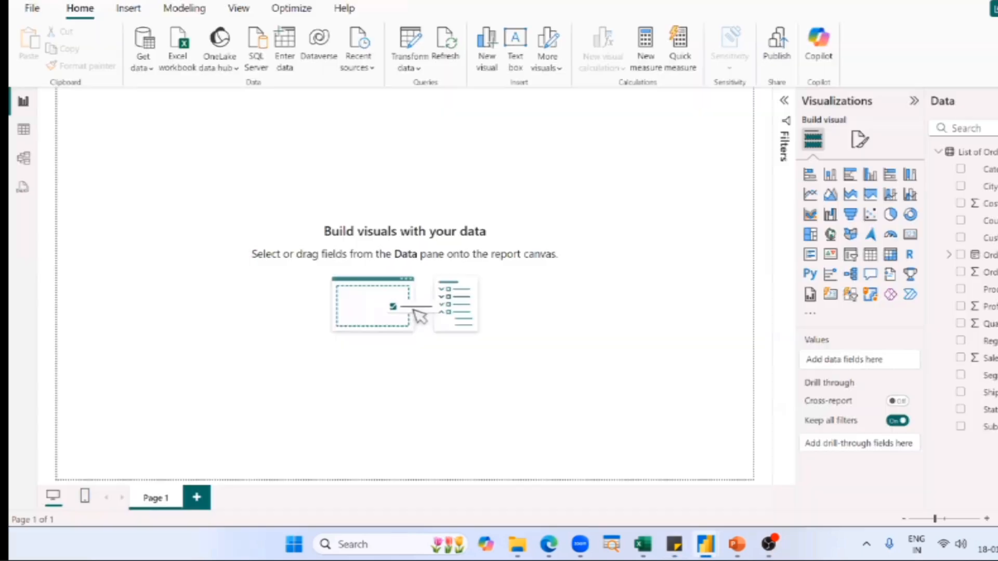
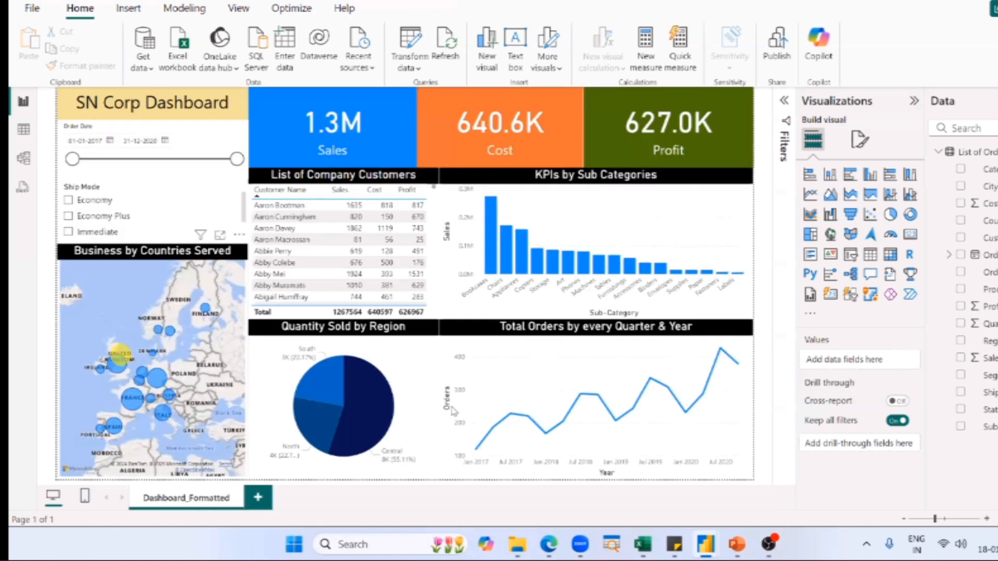
# - Try moving and enlarging the Sales card and moving the KPIs by Sub Categories chart on the dashboard, and undo these changes
pyautogui.click(453, 410)
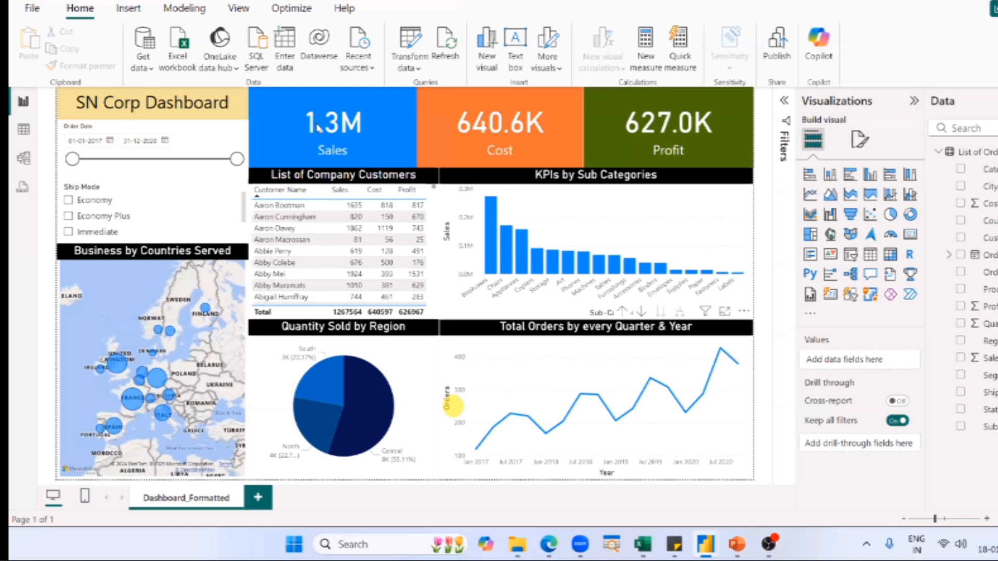
pyautogui.click(415, 263)
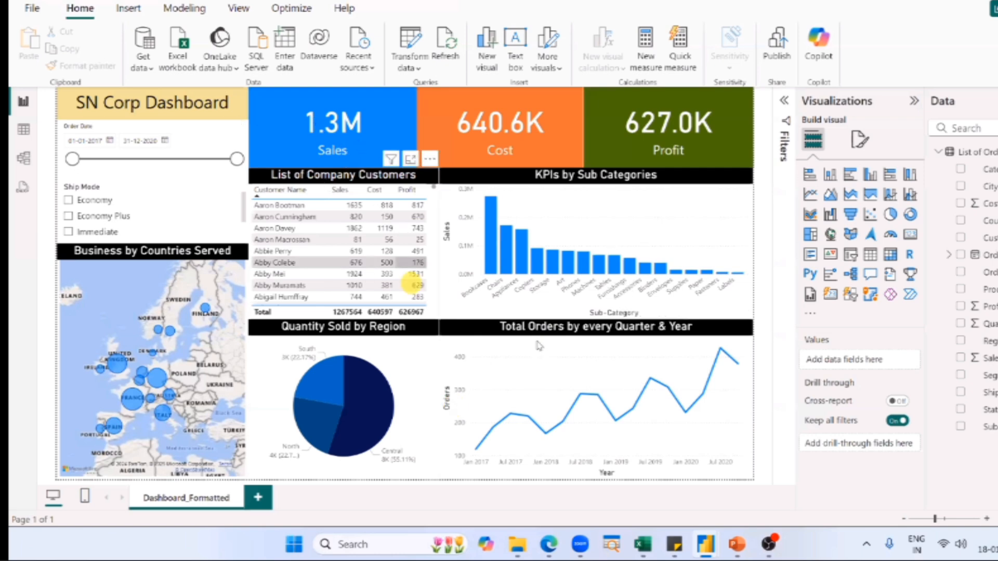
pyautogui.moveTo(322, 117); pyautogui.dragTo(290, 158)
pyautogui.moveTo(384, 208); pyautogui.dragTo(674, 203)
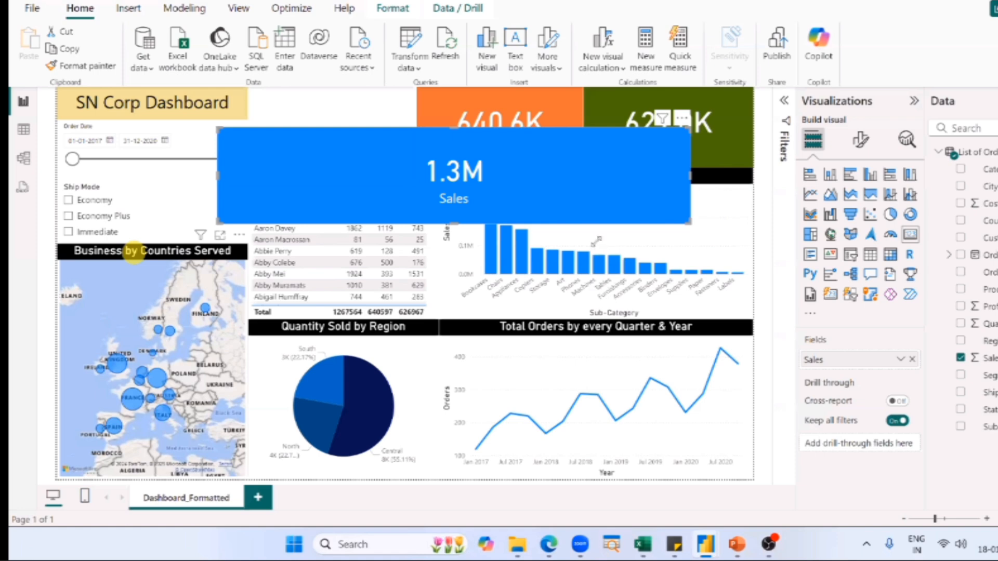
pyautogui.click(671, 198)
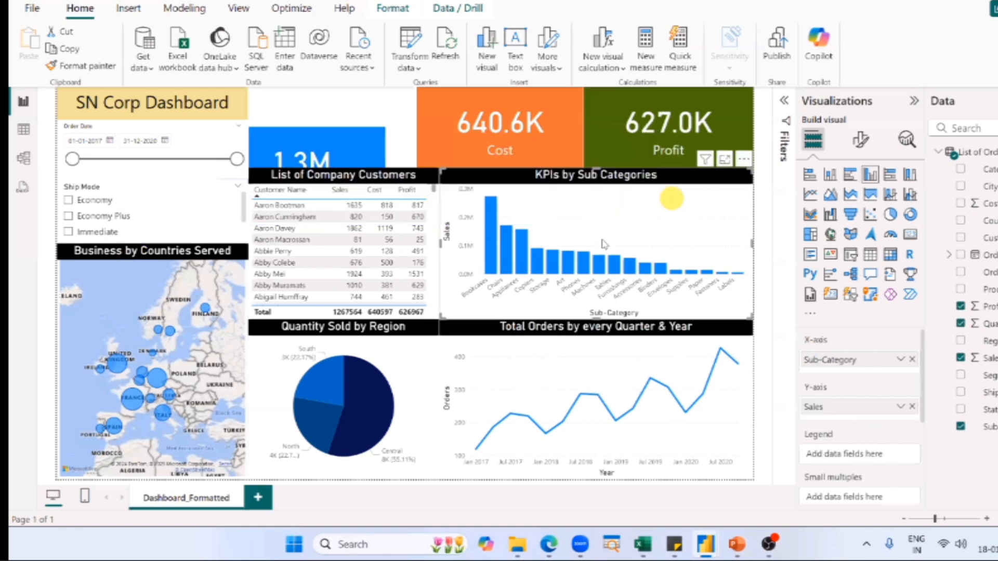
pyautogui.moveTo(749, 169); pyautogui.dragTo(601, 240)
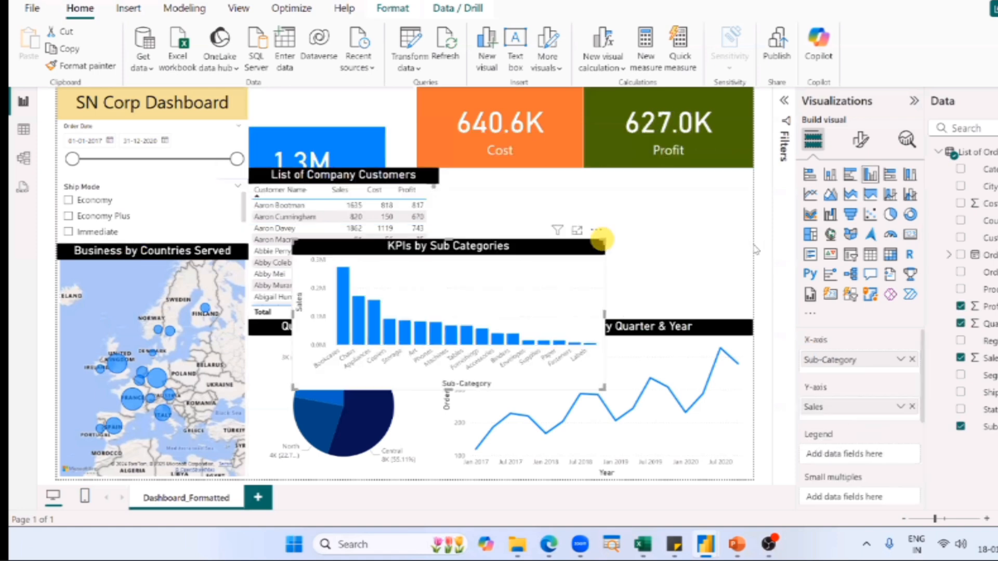
pyautogui.hotkey('ctrl', 'z')
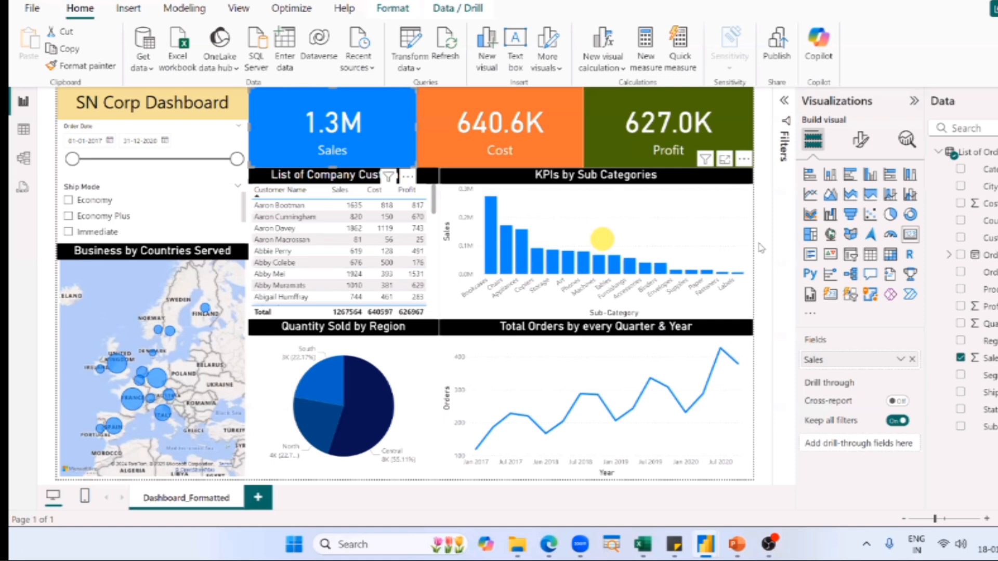
pyautogui.click(760, 245)
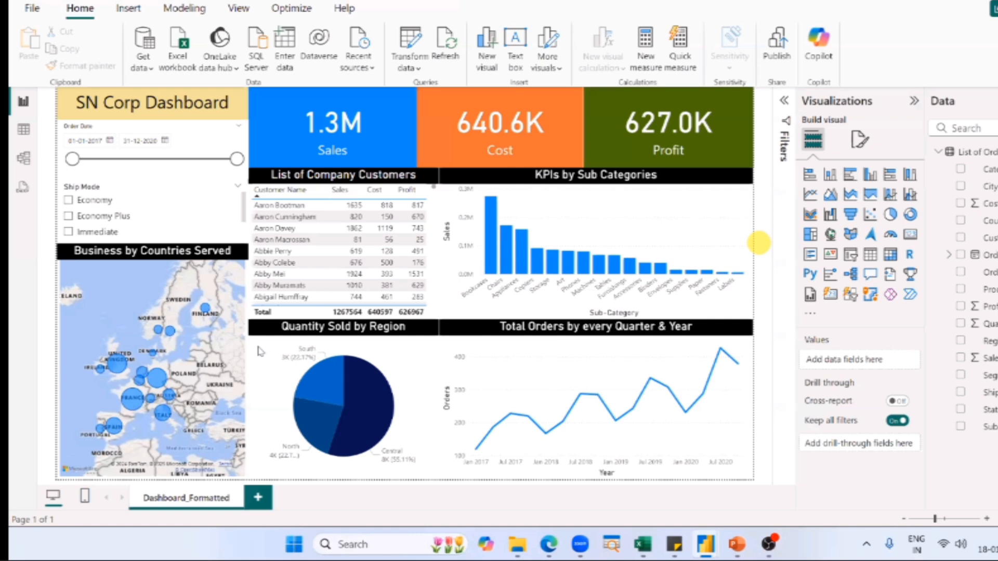
pyautogui.click(258, 351)
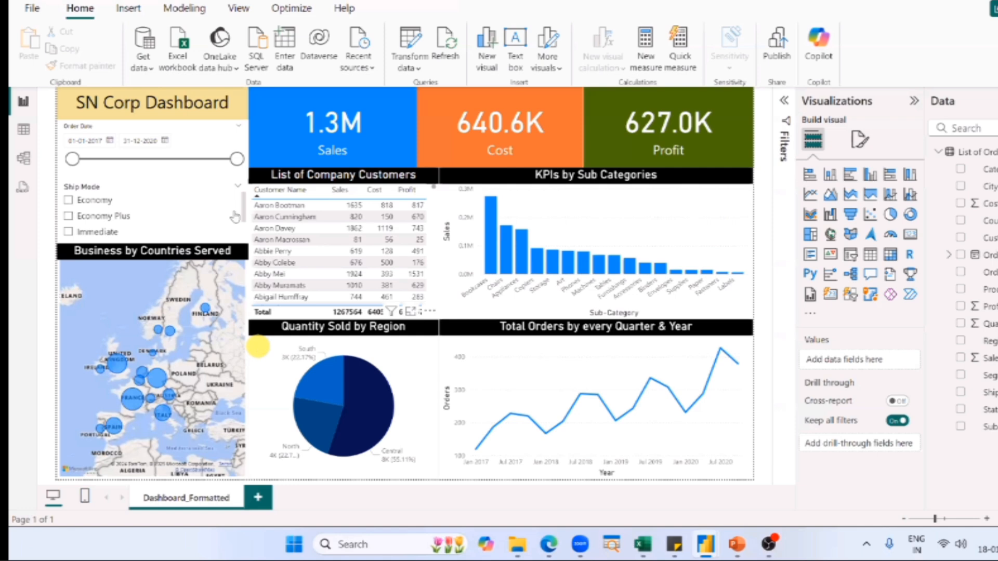
pyautogui.click(302, 149)
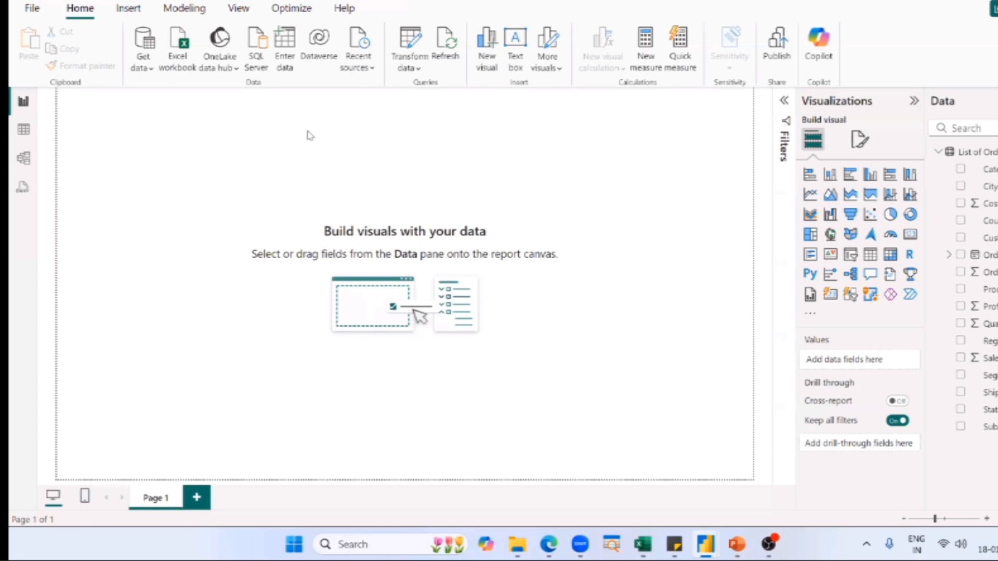
# - Switch to the Power BI Dashboard report and try moving the Sales and Cost cards over the visuals below them
pyautogui.hotkey('alt', 'Tab')
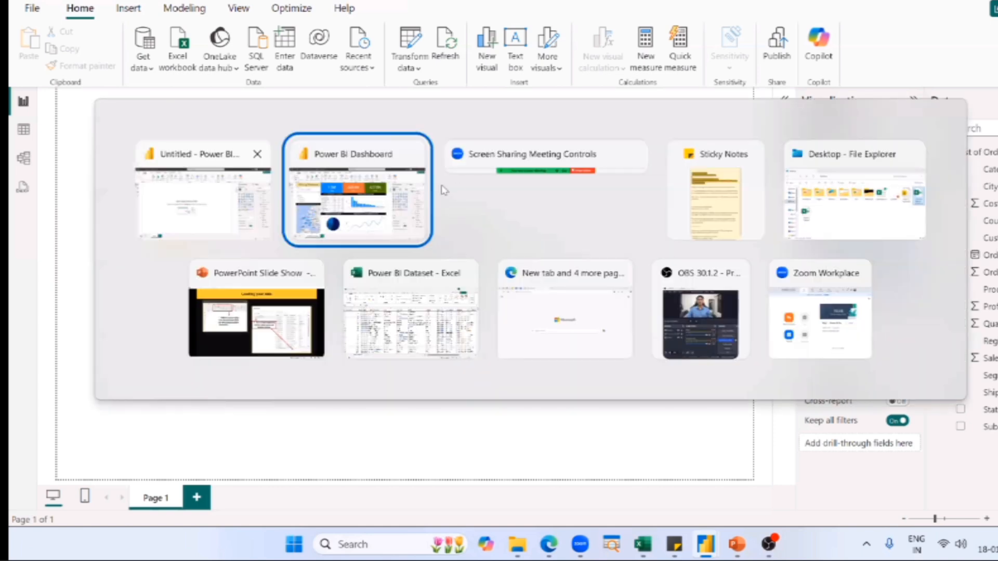
pyautogui.click(343, 231)
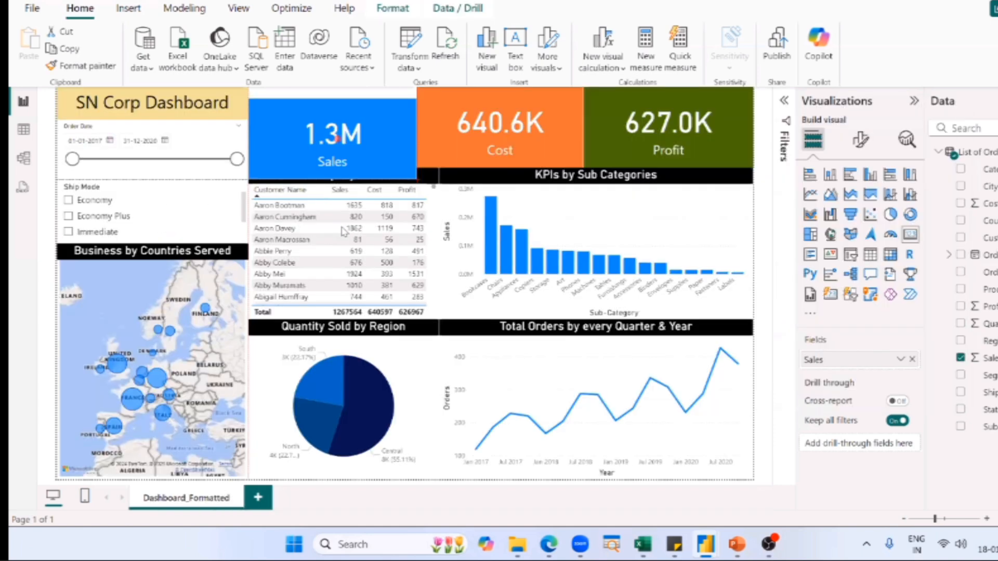
pyautogui.moveTo(337, 138); pyautogui.dragTo(342, 228)
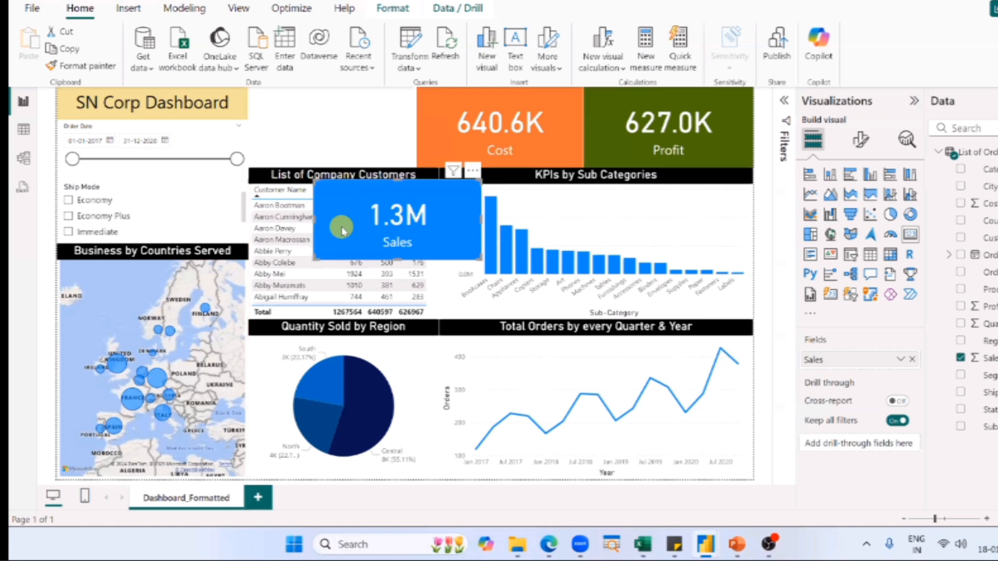
pyautogui.click(393, 248)
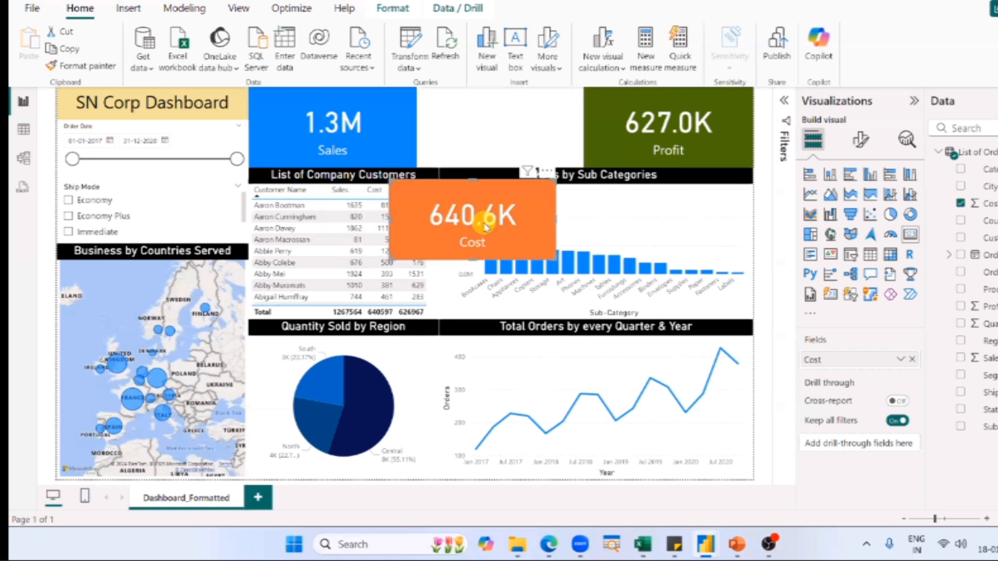
pyautogui.click(576, 177)
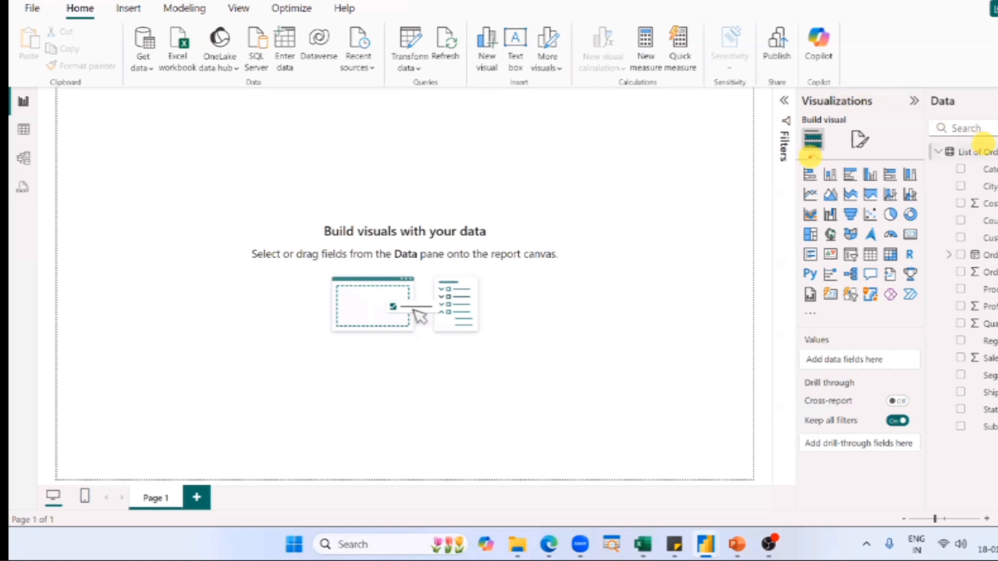
# - Add an empty Card visual to Page 1 of the untitled report, move it off the page corner, and collapse the filters area
pyautogui.moveTo(796, 160)
pyautogui.mouseDown()
pyautogui.moveTo(906, 308)
pyautogui.moveTo(921, 309)
pyautogui.mouseUp()
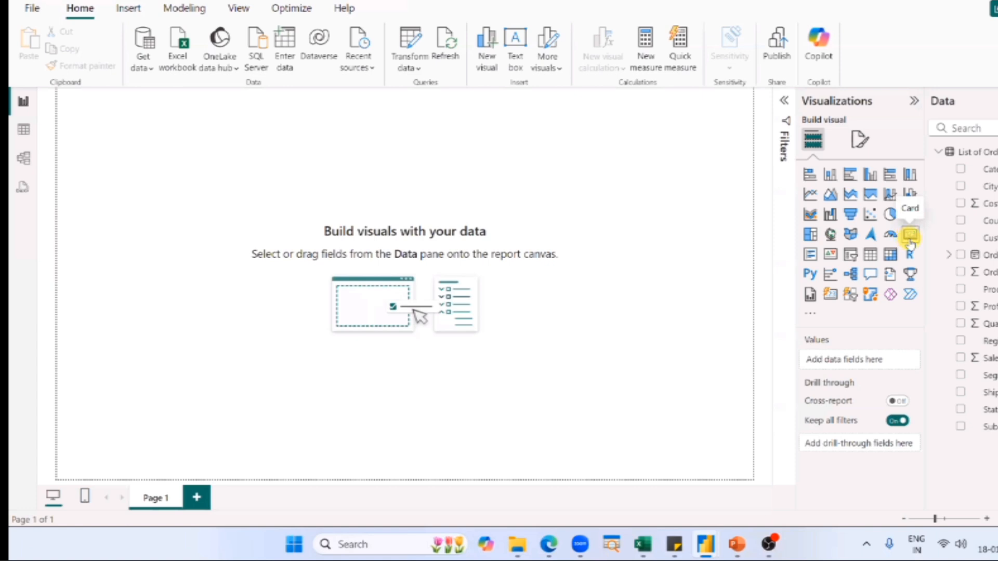
pyautogui.click(910, 239)
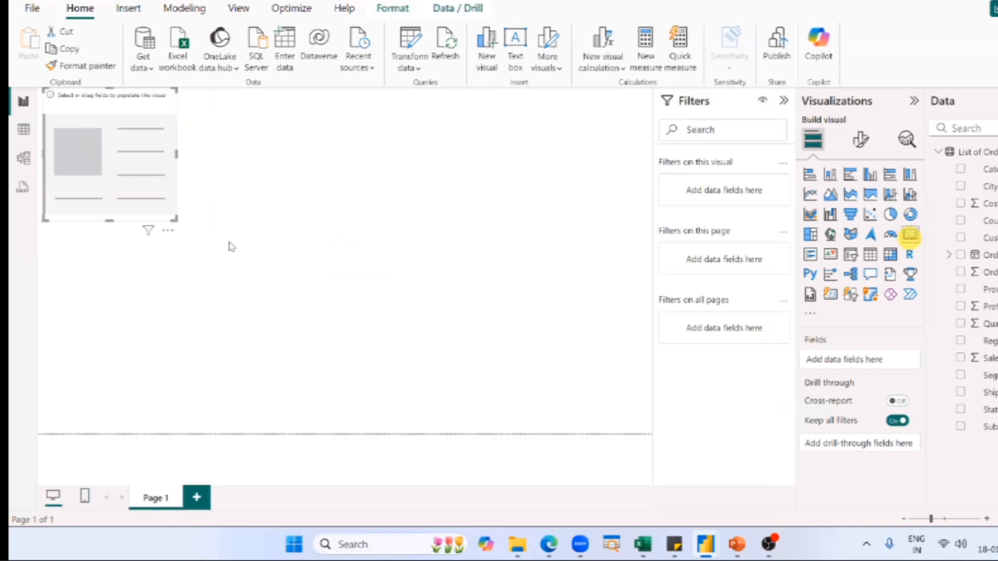
pyautogui.moveTo(132, 173); pyautogui.dragTo(303, 179)
pyautogui.click(783, 100)
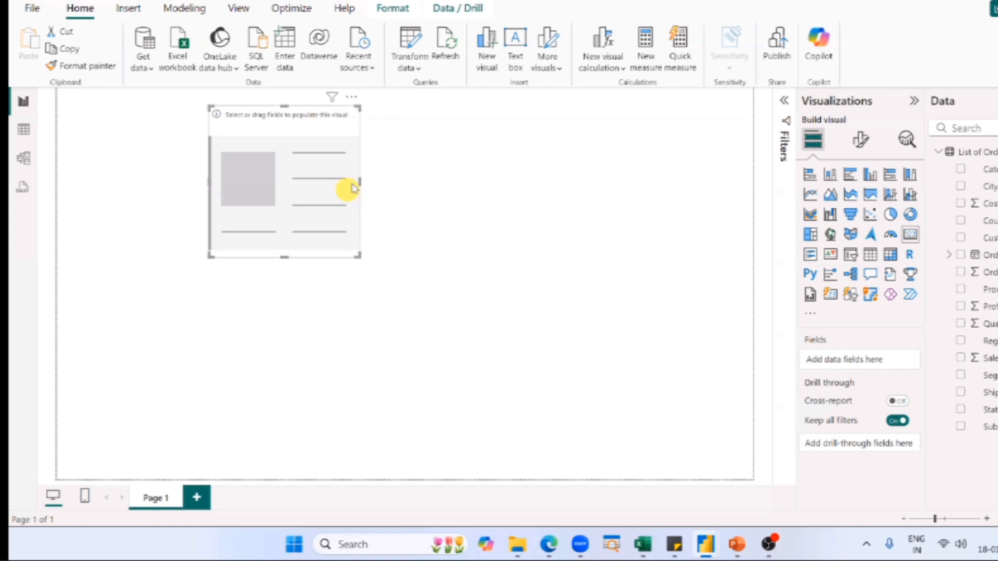
# - Resize the empty card to a small, wide rectangle and move it against the top edge of the report page
pyautogui.moveTo(361, 181); pyautogui.dragTo(735, 179)
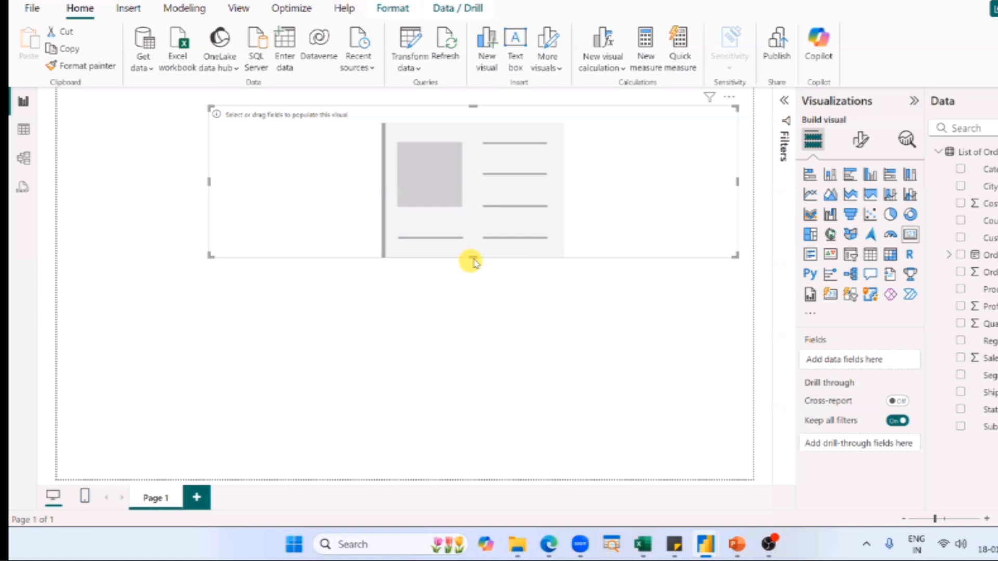
pyautogui.moveTo(472, 257); pyautogui.dragTo(507, 463)
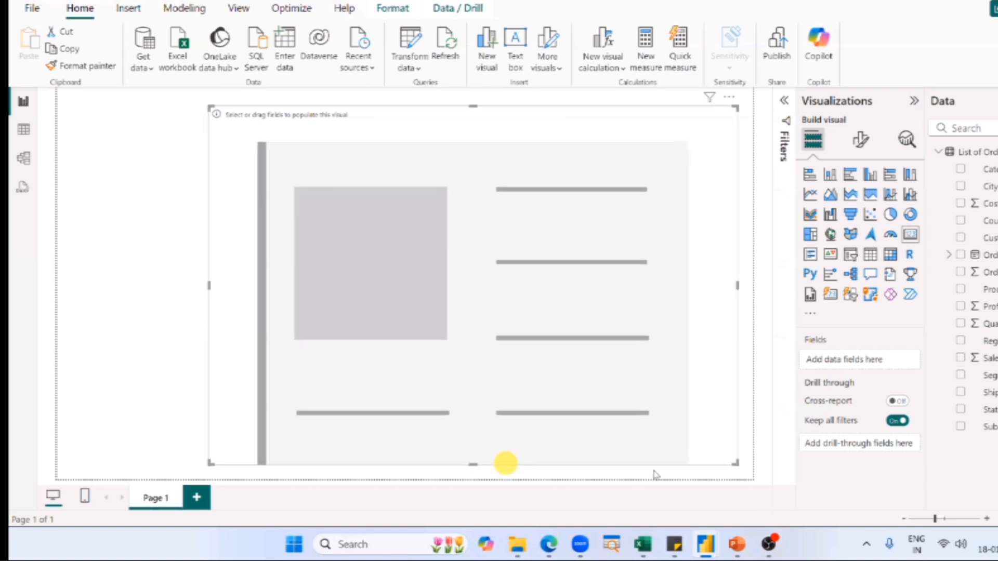
pyautogui.moveTo(735, 462); pyautogui.dragTo(363, 184)
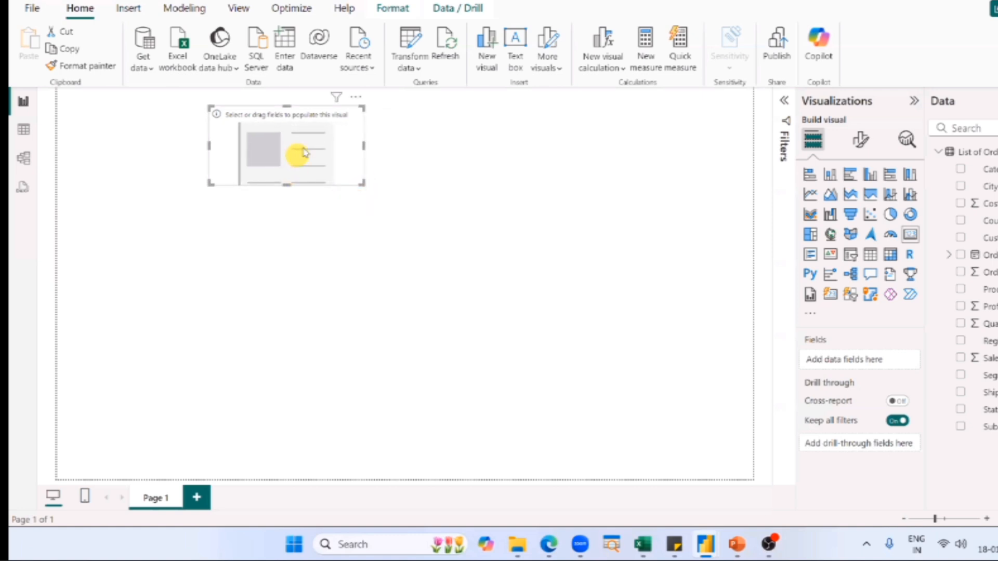
pyautogui.moveTo(293, 156); pyautogui.dragTo(324, 140)
pyautogui.click(322, 135)
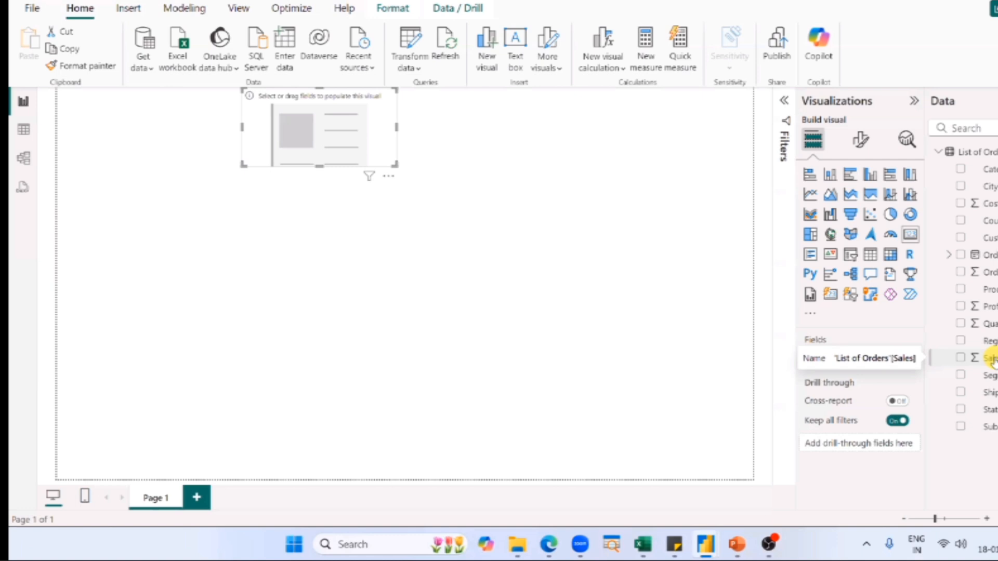
# - Add the Sales field to the card, remove it again, and deselect the card
pyautogui.moveTo(990, 360); pyautogui.dragTo(331, 132)
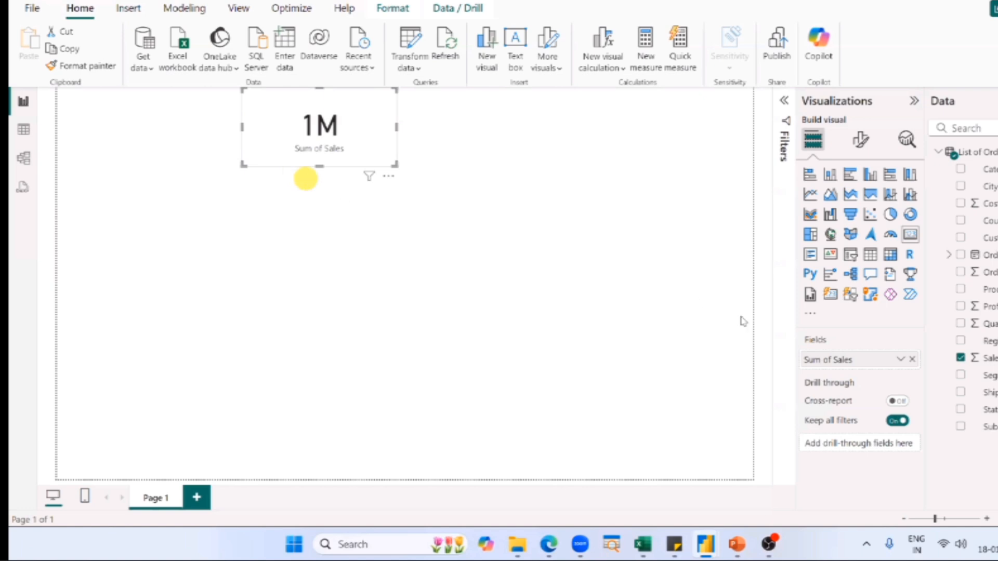
pyautogui.click(960, 357)
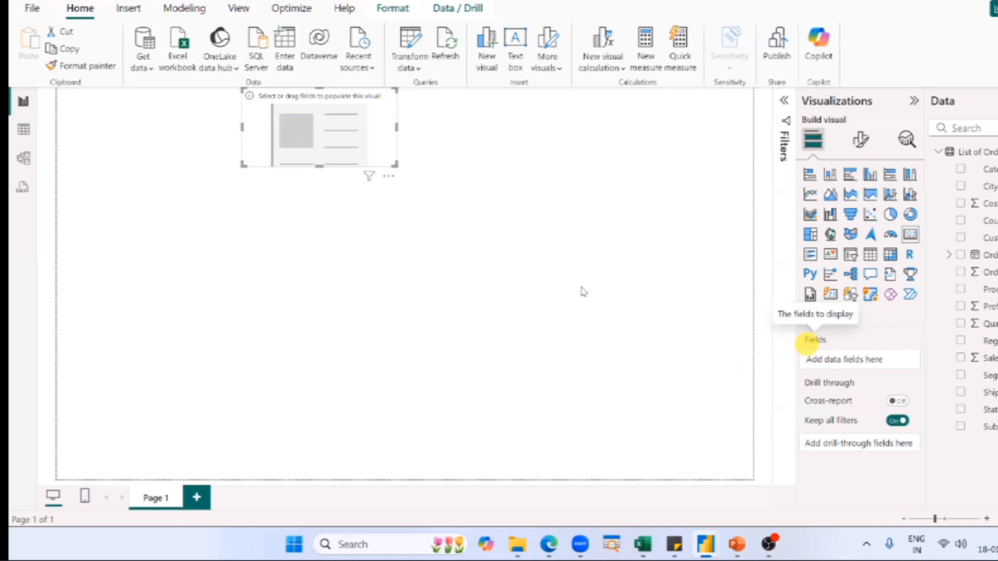
pyautogui.click(378, 209)
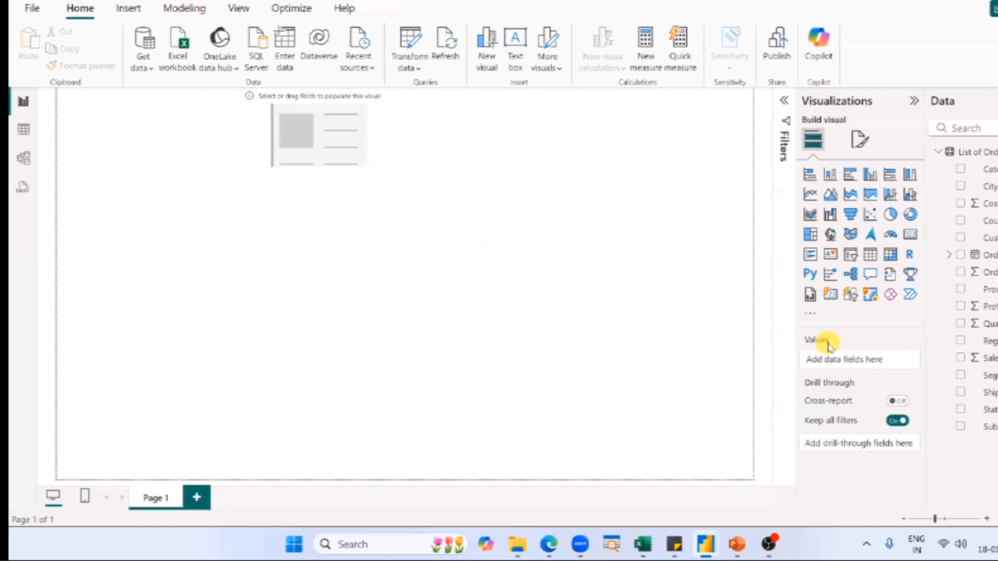
pyautogui.hotkey('ctrl', '2')
pyautogui.moveTo(839, 342)
pyautogui.mouseDown()
pyautogui.moveTo(813, 372)
pyautogui.moveTo(840, 370)
pyautogui.mouseUp()
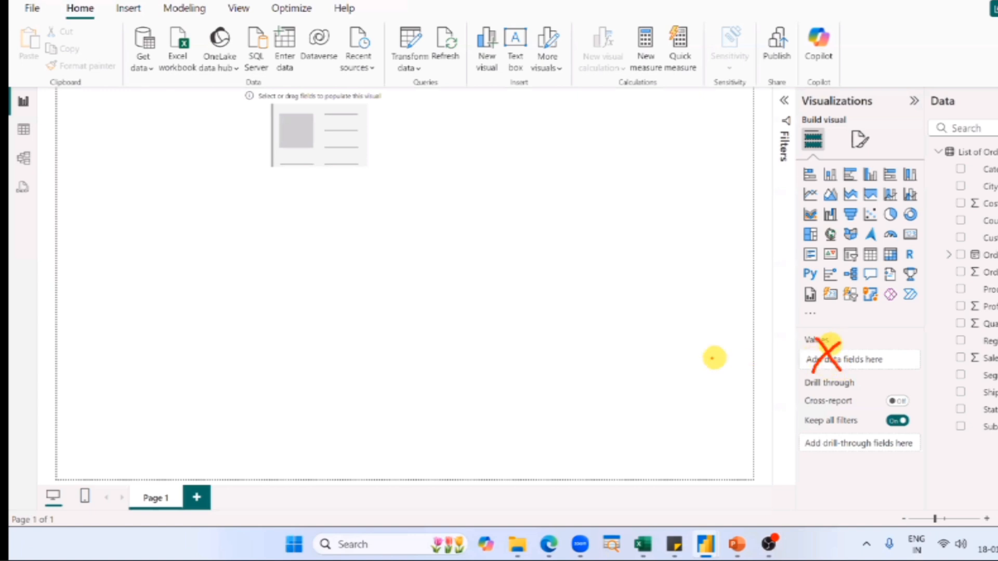
# - Annotate the blank page area with the red text "field correct" and "values xxxxx", and draw a tick beside it
pyautogui.write('tfield corre')
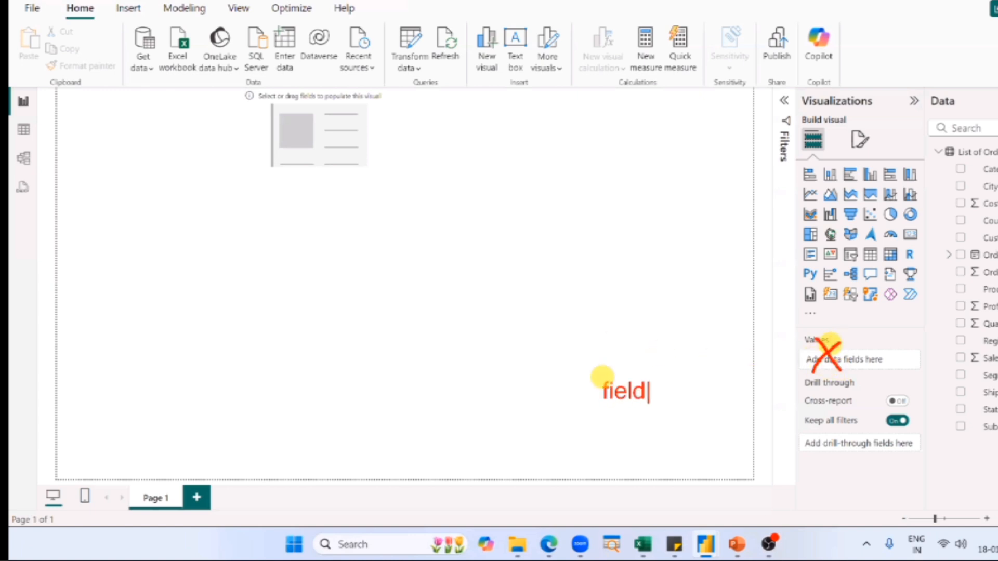
pyautogui.write('ct')
pyautogui.press('Return')
pyautogui.write('values xxxxx')
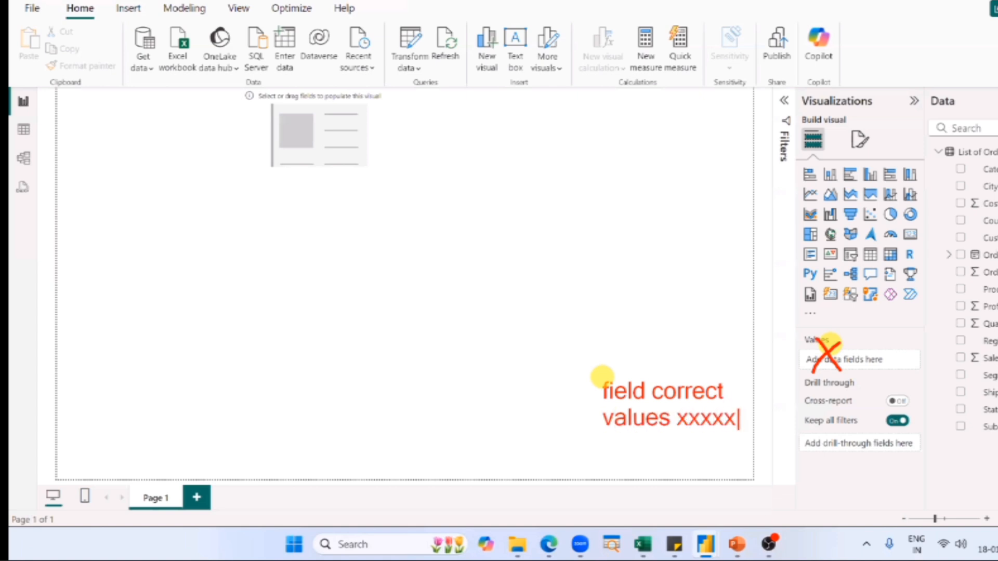
pyautogui.press('Escape')
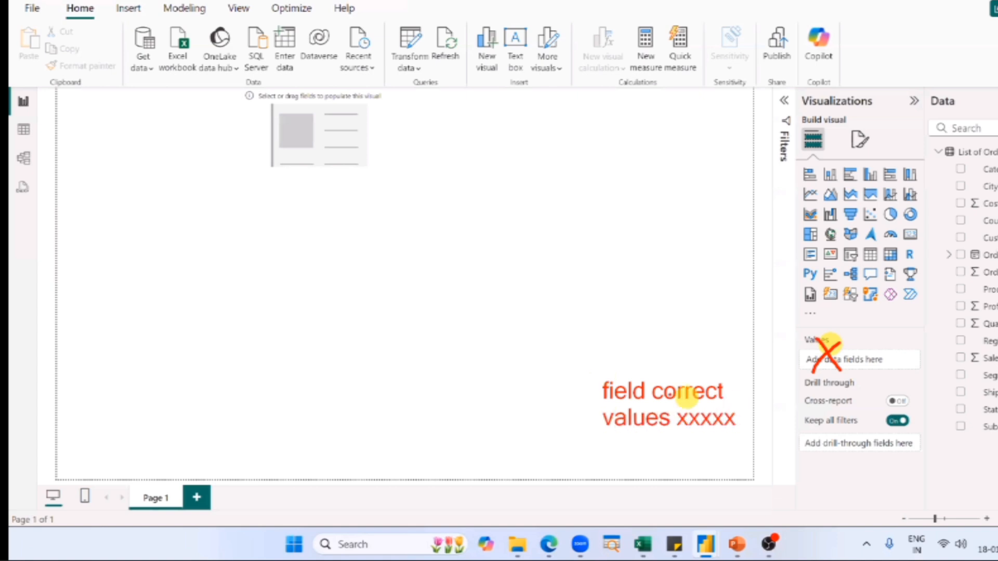
pyautogui.moveTo(557, 395); pyautogui.dragTo(621, 360)
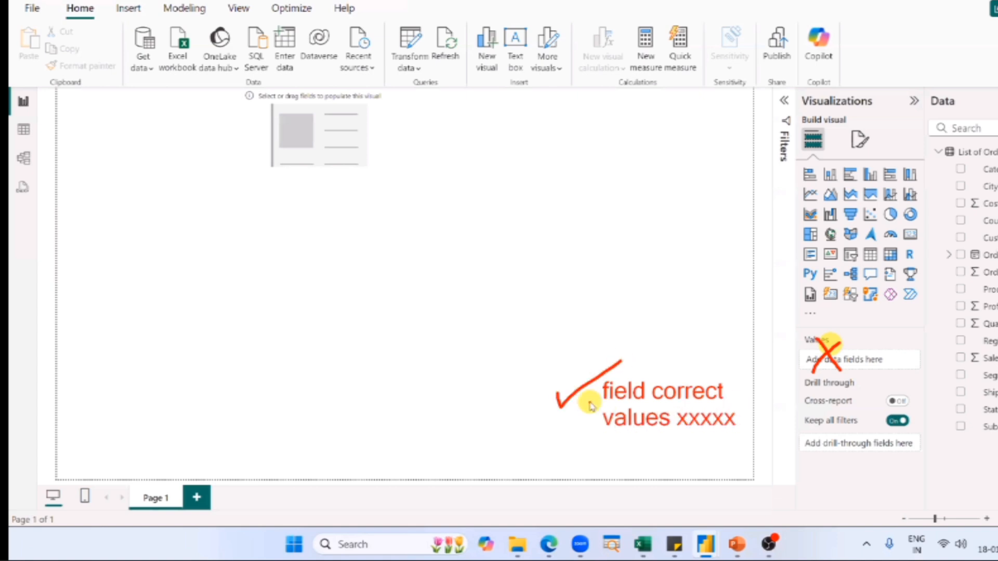
# - Add the Sales field to the empty card and compare it with the Sales card in the Power BI Dashboard report
pyautogui.click(319, 140)
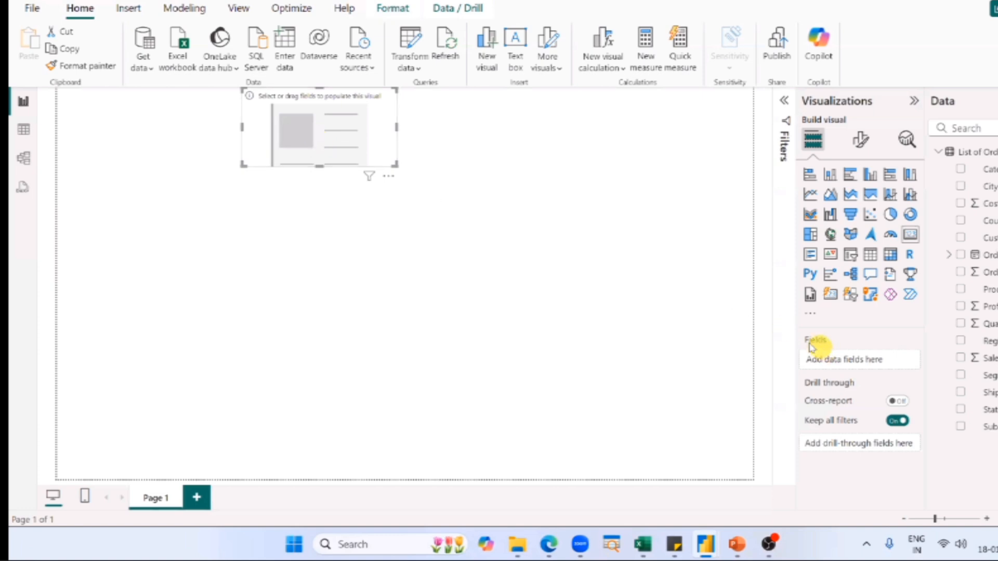
pyautogui.moveTo(981, 358); pyautogui.dragTo(860, 367)
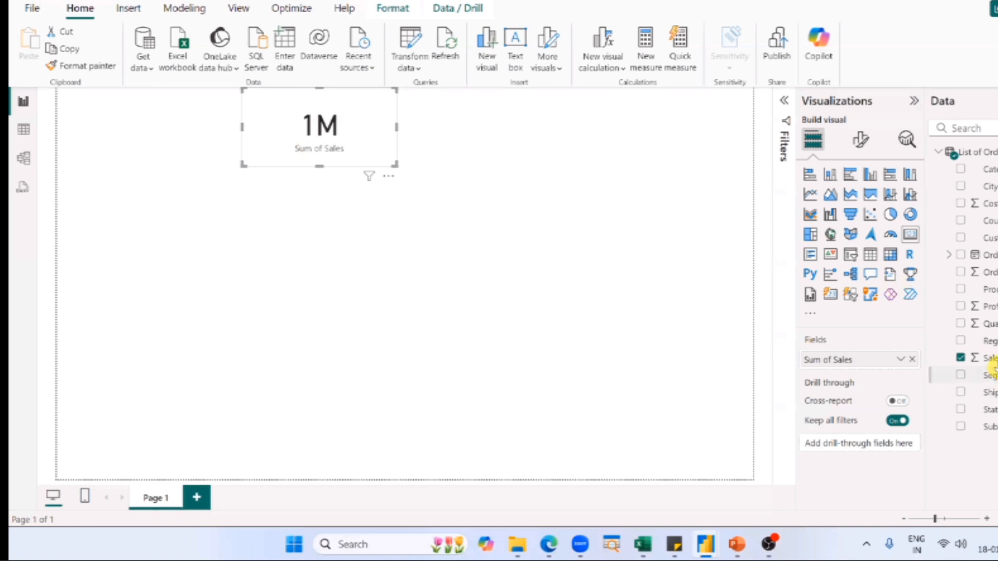
pyautogui.moveTo(990, 359); pyautogui.dragTo(855, 380)
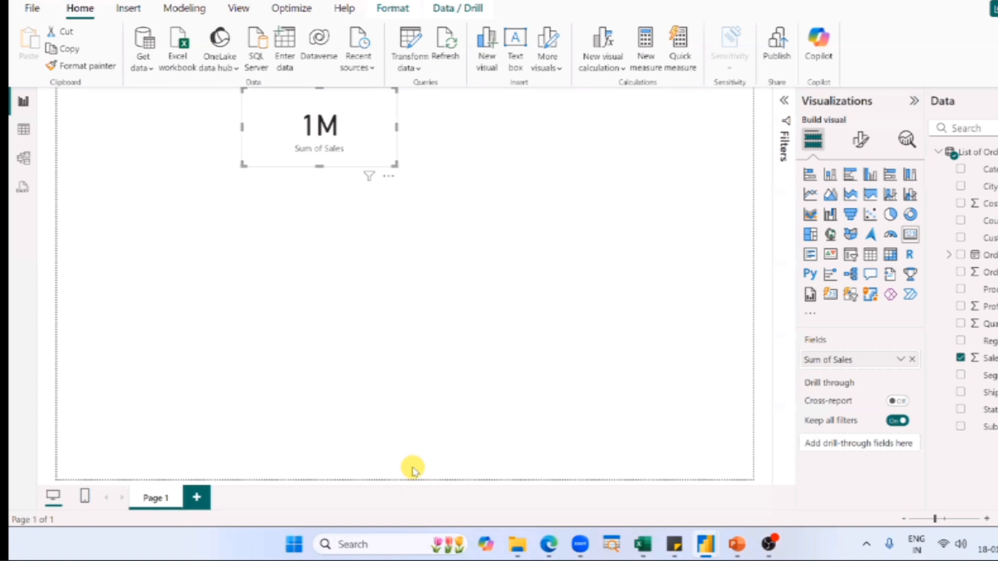
pyautogui.hotkey('alt', 'Tab')
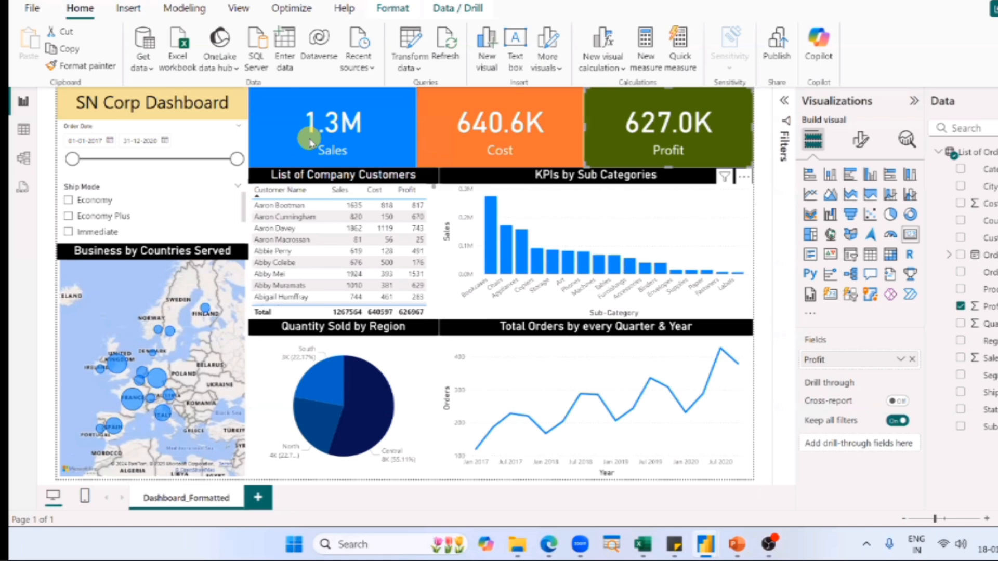
pyautogui.hotkey('alt', 'Tab')
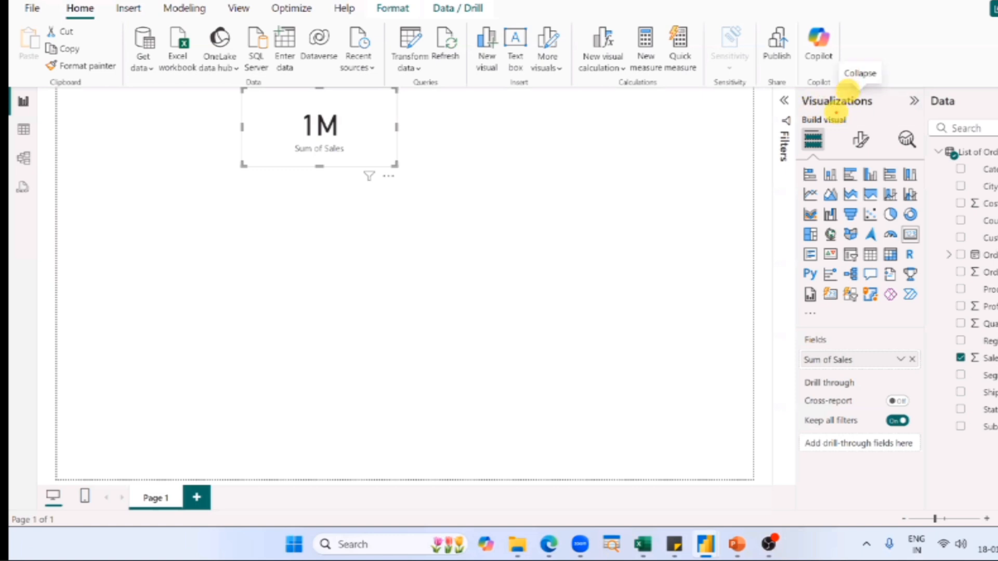
# - Mark the Build visual and Format visual options with red pen strokes, write a letter F on the page, and clear the drawing
pyautogui.moveTo(839, 130); pyautogui.dragTo(838, 164)
pyautogui.moveTo(881, 117); pyautogui.dragTo(882, 165)
pyautogui.moveTo(803, 126); pyautogui.dragTo(872, 147)
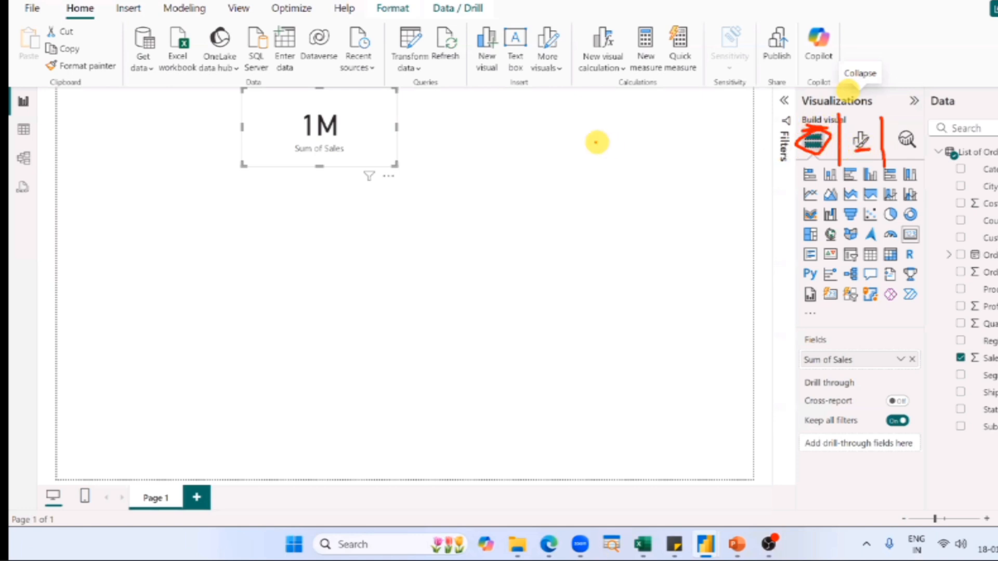
pyautogui.moveTo(616, 124)
pyautogui.mouseDown()
pyautogui.moveTo(588, 168)
pyautogui.moveTo(631, 146)
pyautogui.mouseUp()
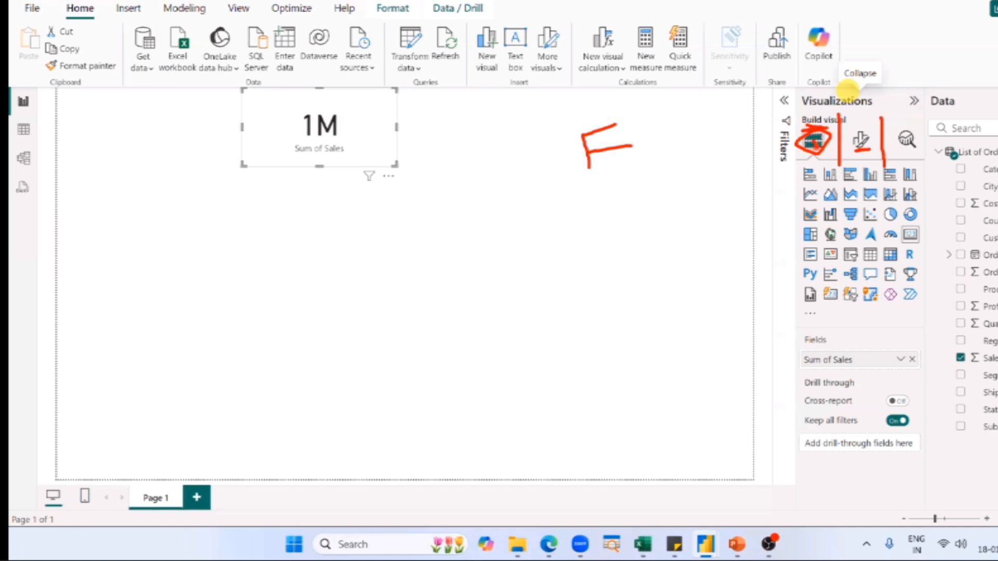
pyautogui.moveTo(816, 148); pyautogui.dragTo(895, 105)
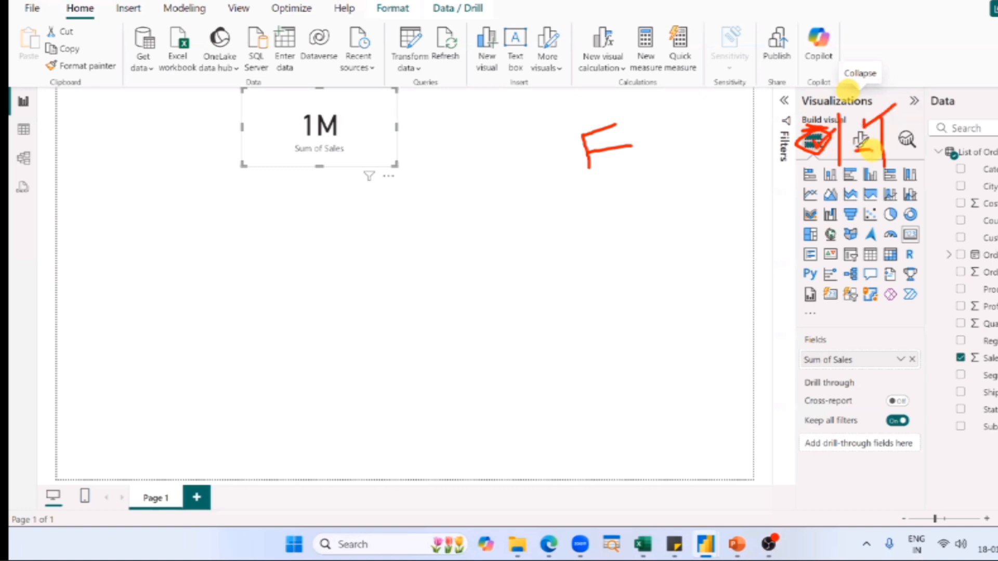
pyautogui.press('Escape')
# - Set the Sales card's callout value to 1 decimal place
pyautogui.click(861, 145)
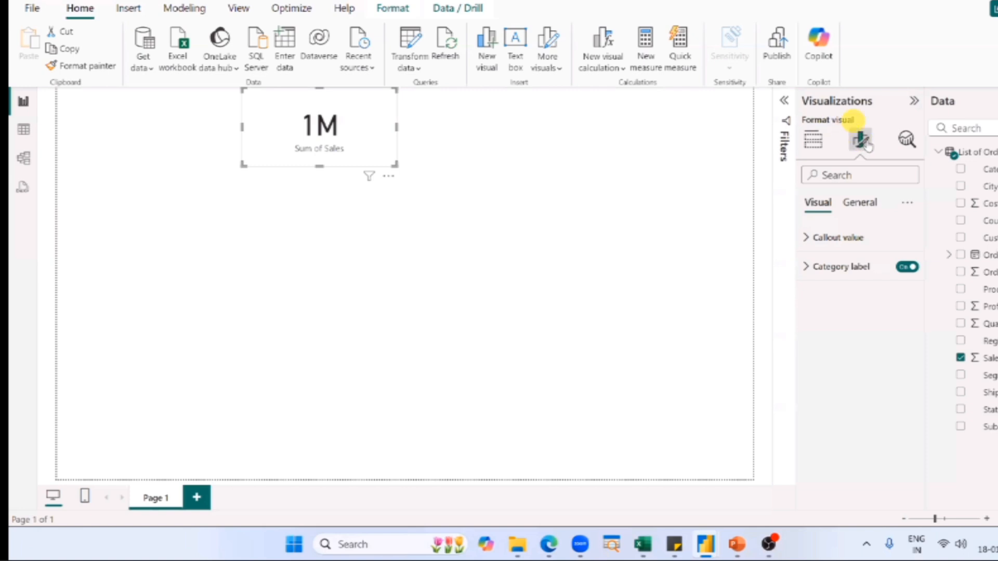
pyautogui.click(857, 205)
pyautogui.click(840, 210)
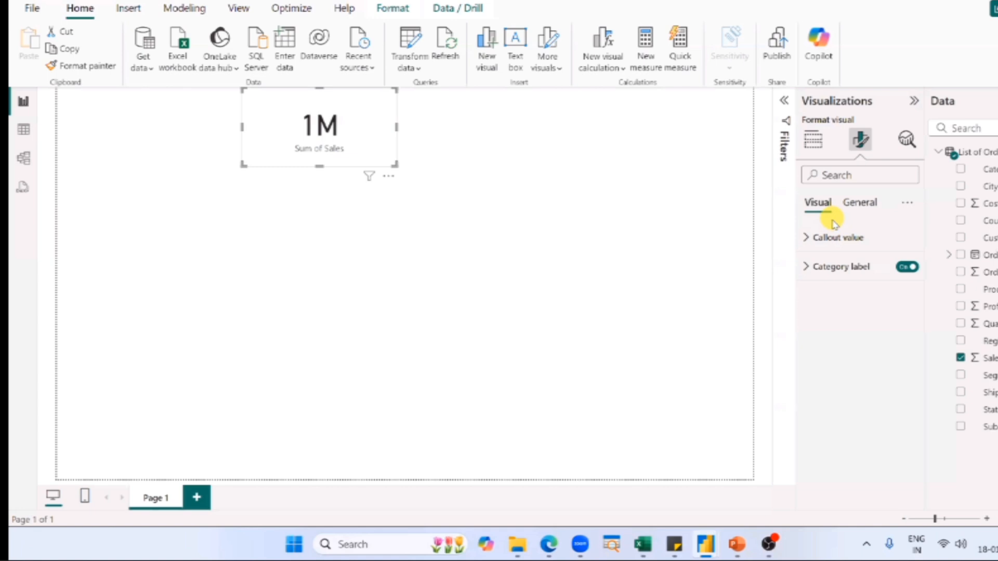
pyautogui.click(823, 249)
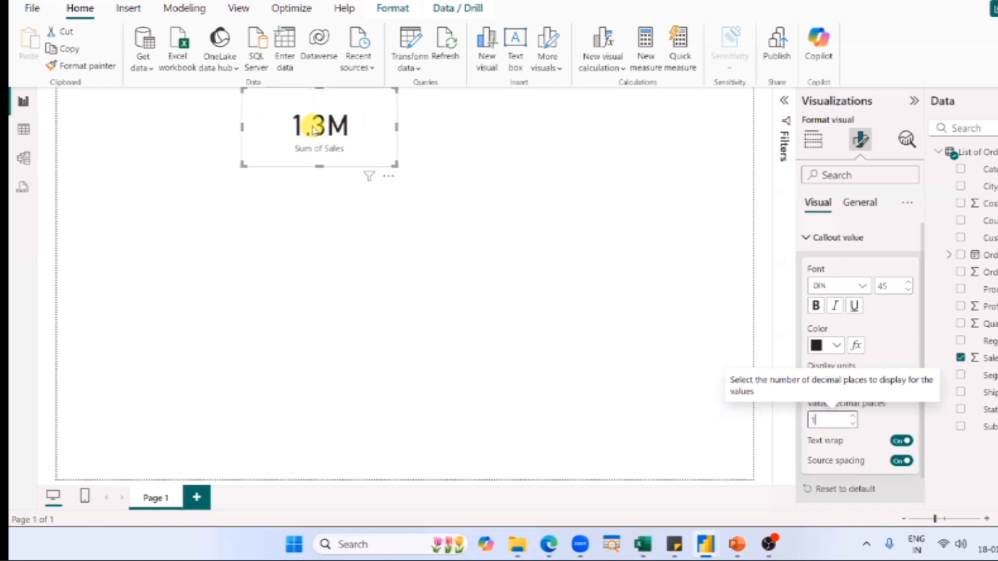
# - Try 2 and 4 decimal places for the Sales card's callout value, return it to 1, and deselect the card
pyautogui.click(852, 415)
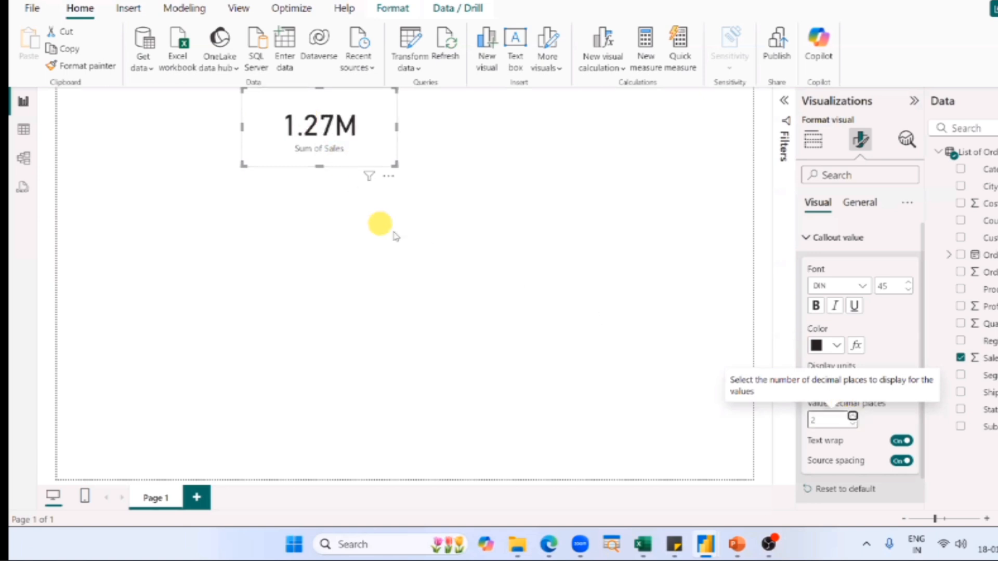
pyautogui.click(852, 418)
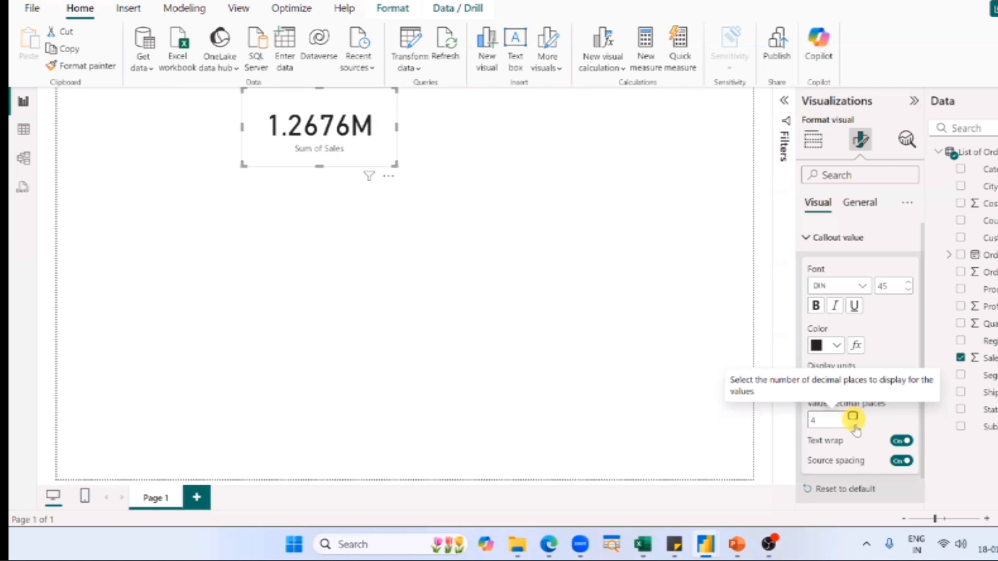
pyautogui.click(853, 424)
pyautogui.click(853, 424)
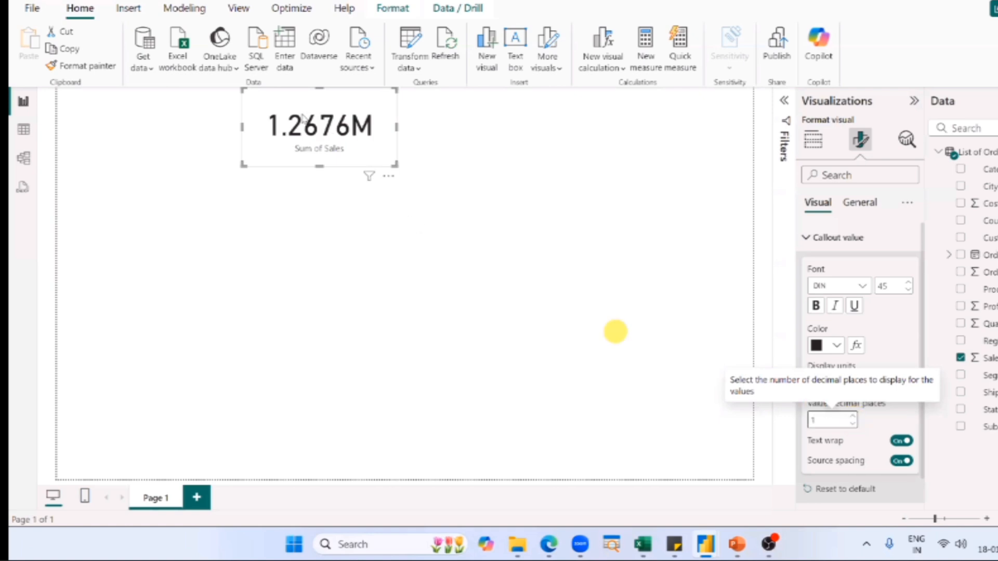
pyautogui.click(629, 382)
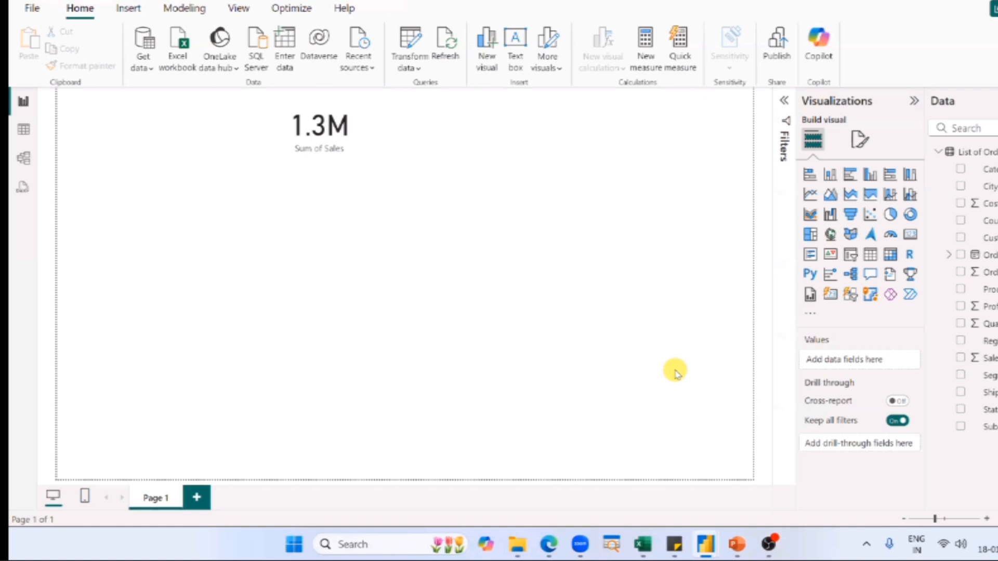
# - Review how the formatting options depend on selecting the Sales card, examining its callout value settings and the decimal places option
pyautogui.click(356, 141)
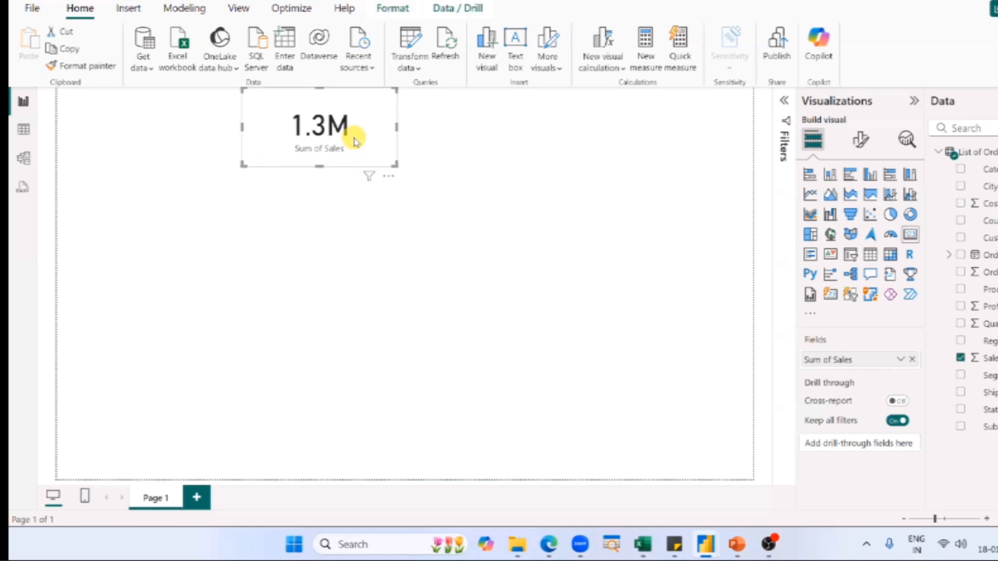
pyautogui.click(863, 143)
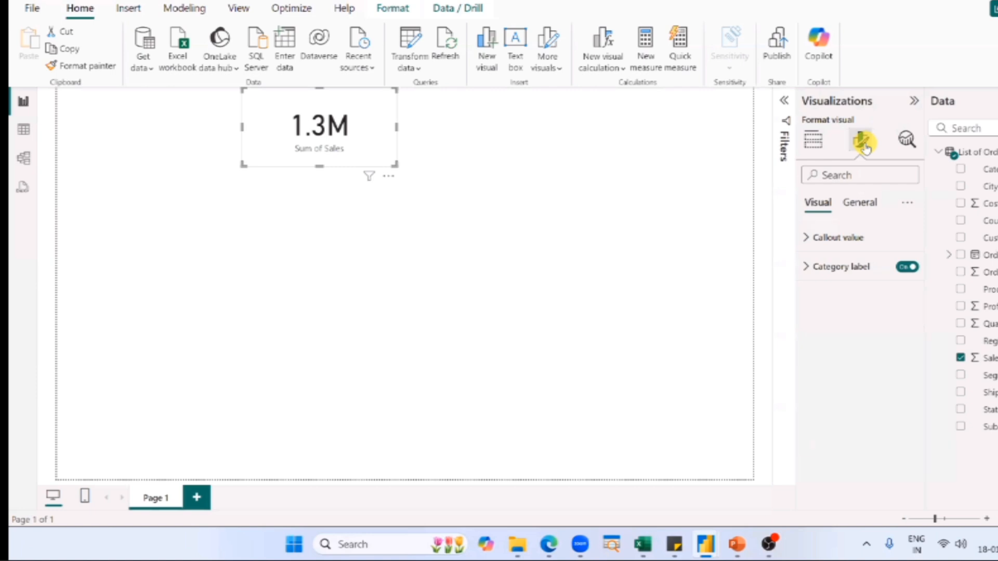
pyautogui.click(522, 150)
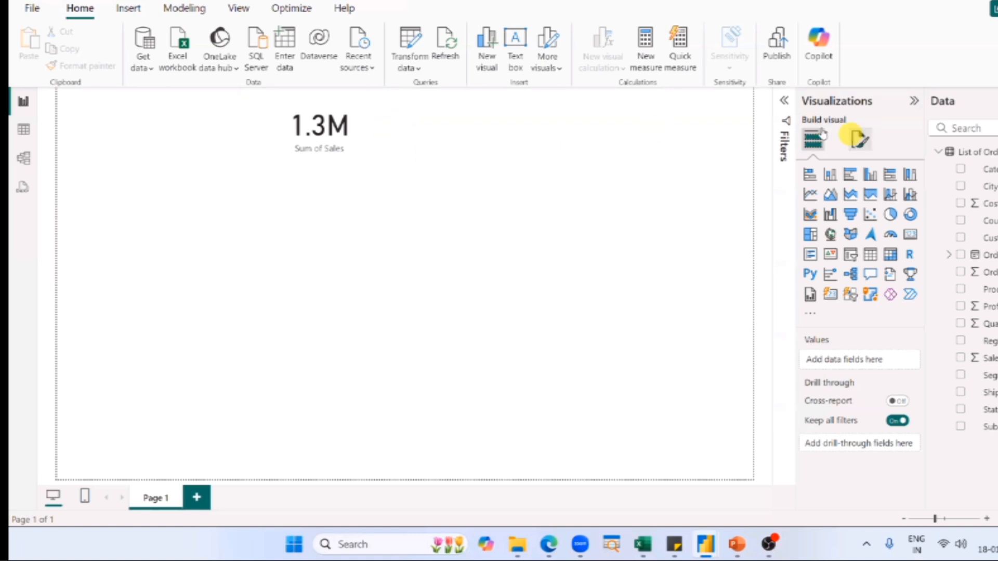
pyautogui.click(394, 131)
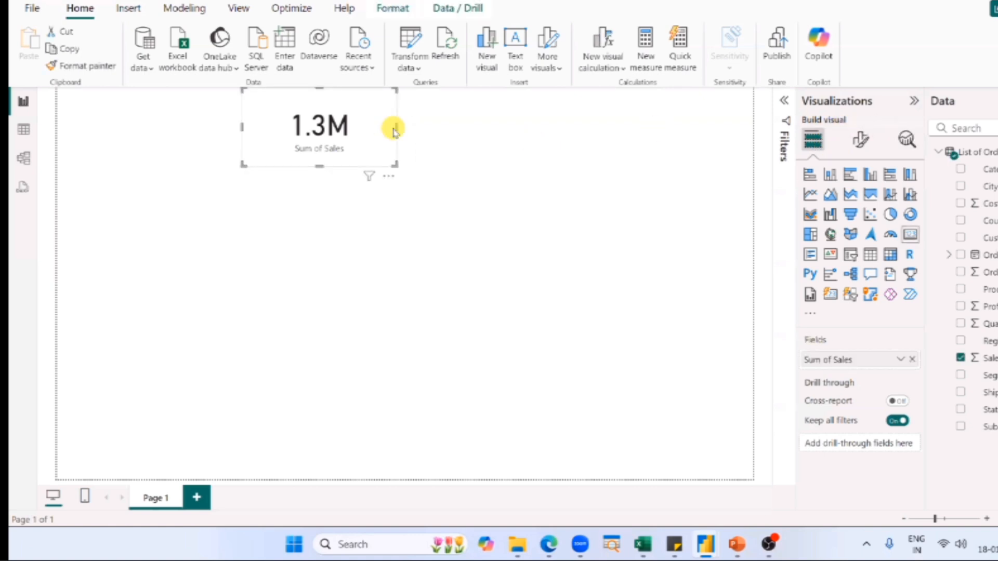
pyautogui.click(861, 141)
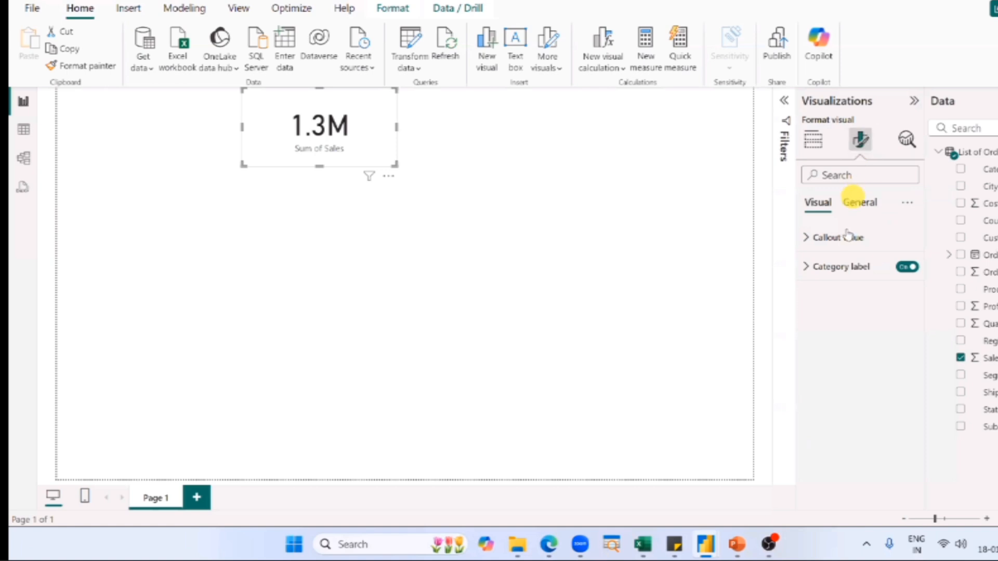
pyautogui.click(832, 240)
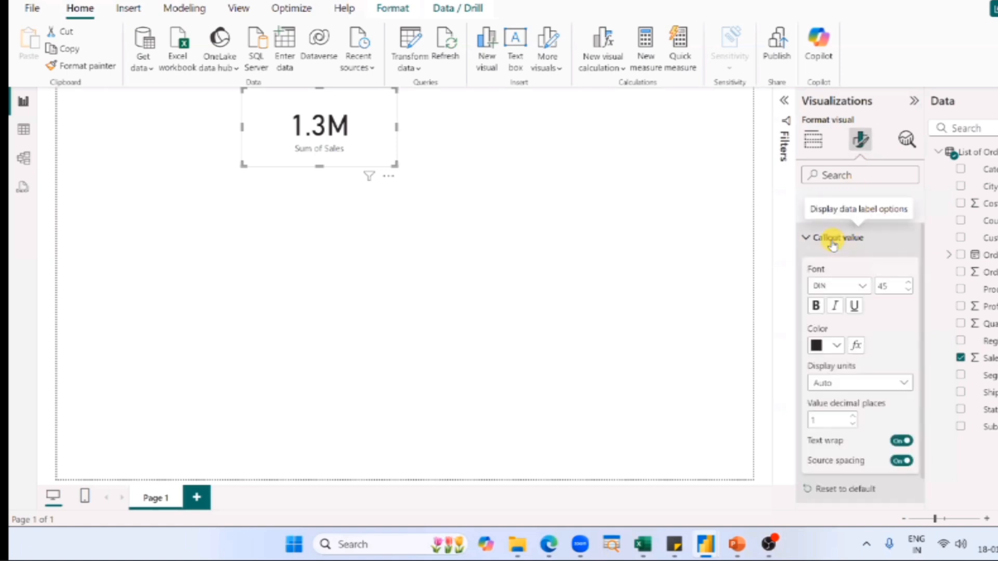
pyautogui.doubleClick(815, 419)
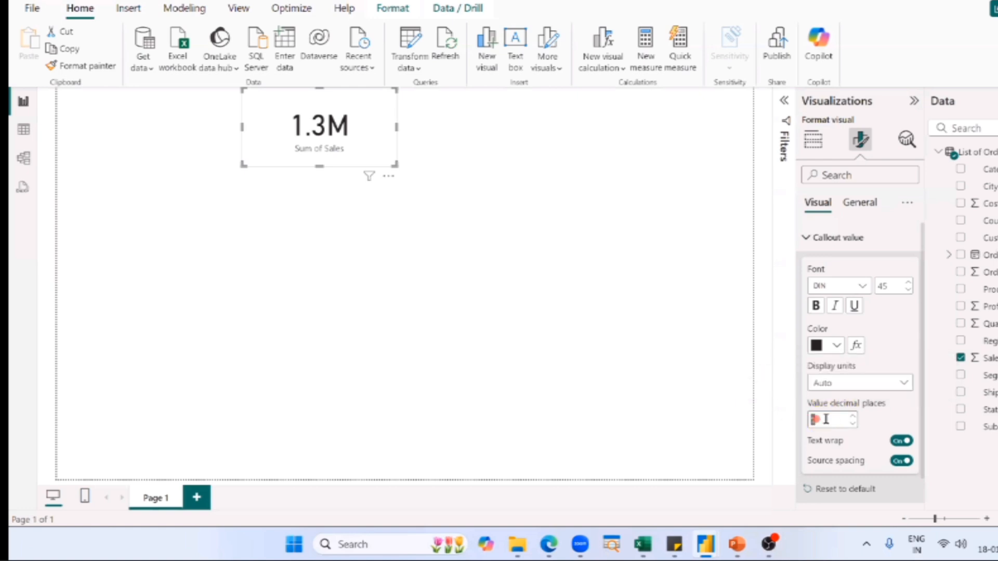
pyautogui.press('BackSpace')
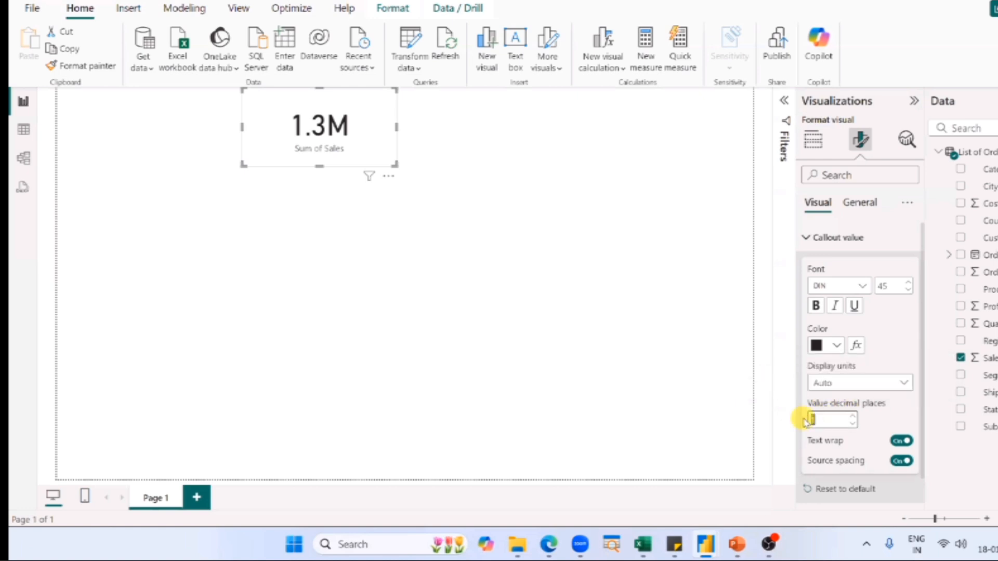
pyautogui.click(676, 327)
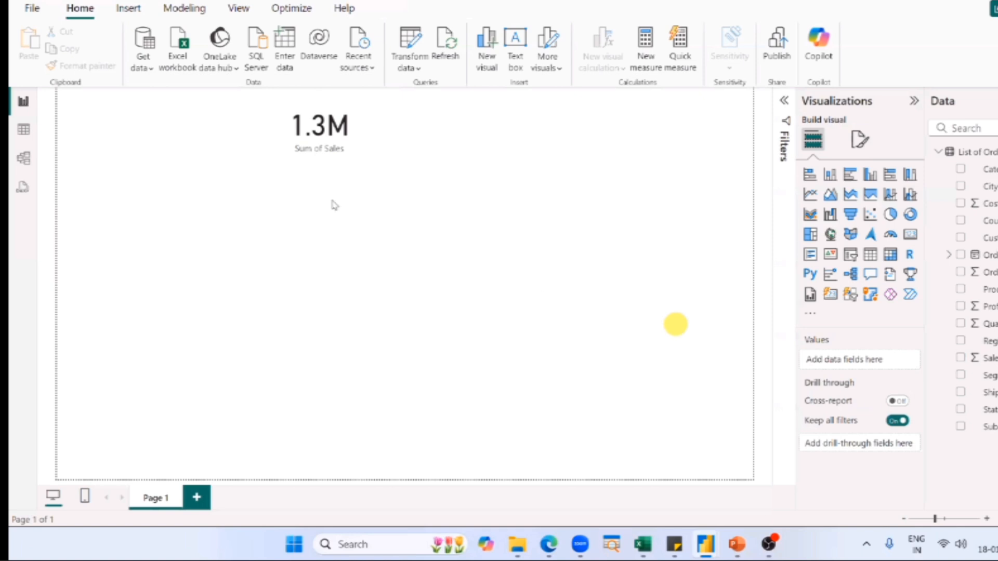
pyautogui.click(298, 160)
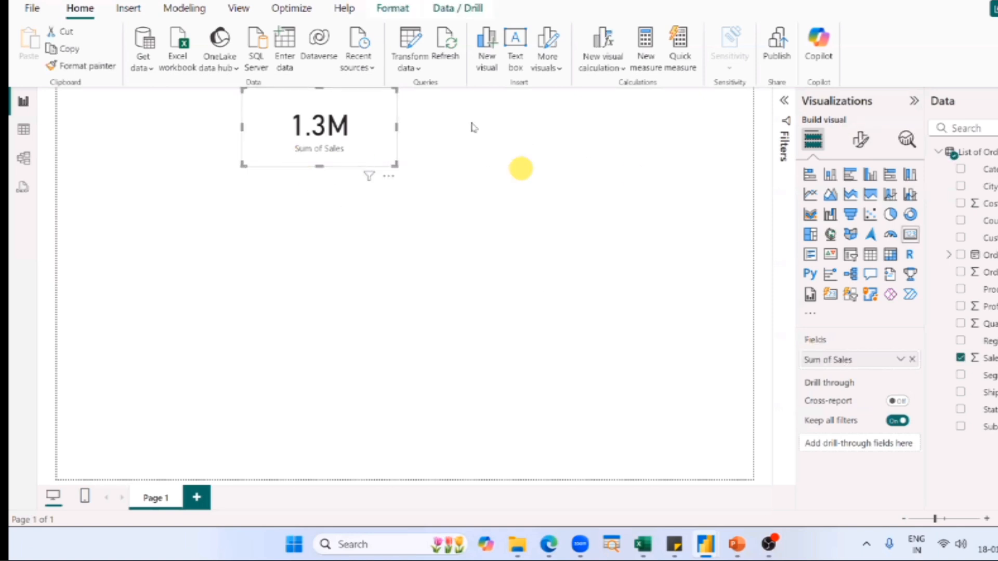
pyautogui.click(456, 141)
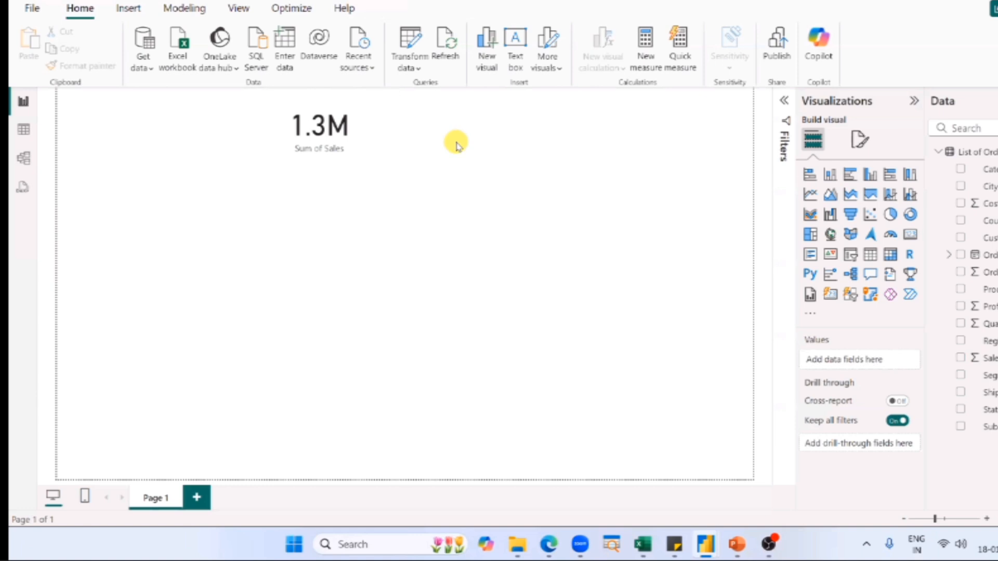
# - Following the reference dashboard, add a second card directly beside the Sales card at the page's top edge and assign it the Cost field
pyautogui.hotkey('alt', 'Tab')
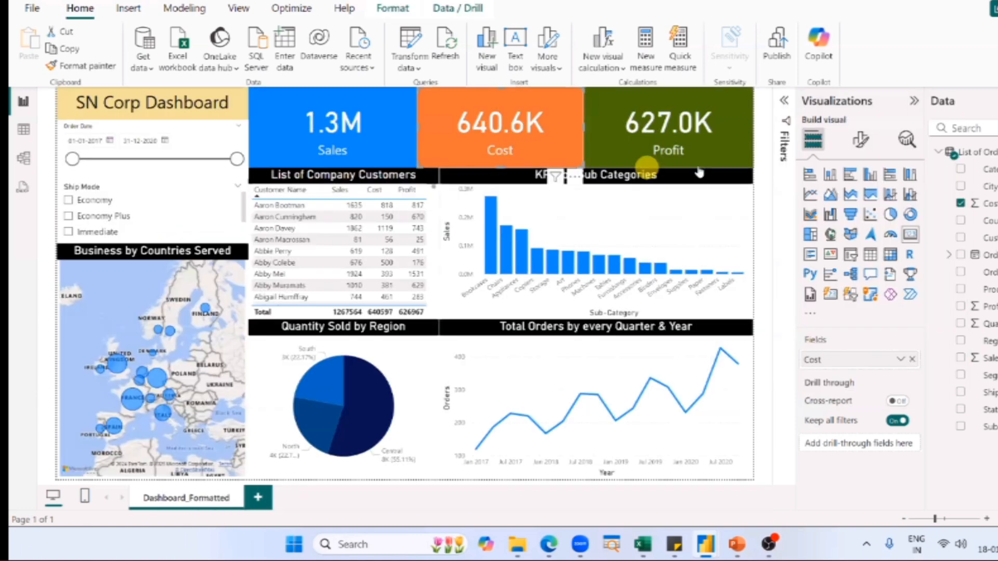
pyautogui.hotkey('alt', 'Tab')
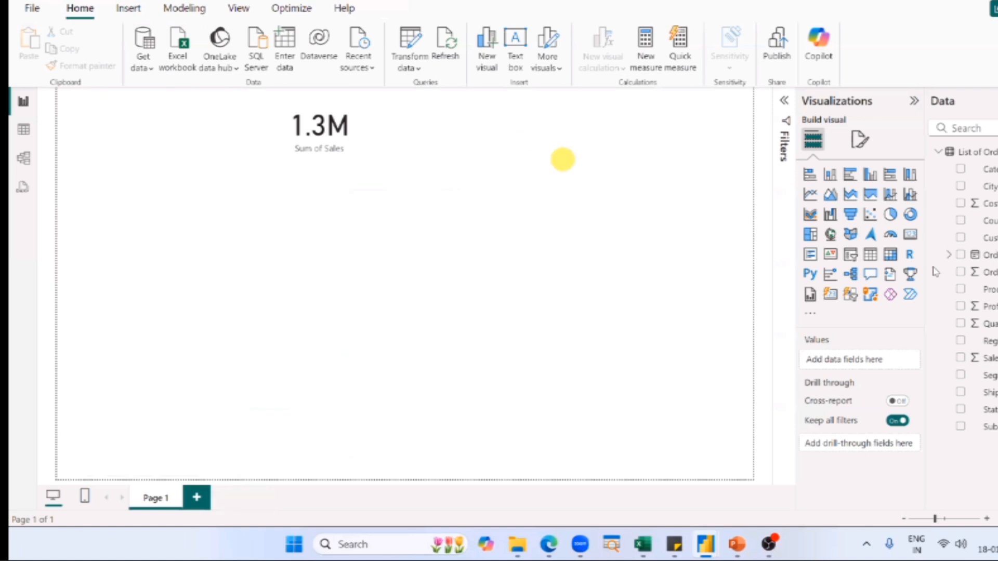
pyautogui.click(910, 235)
pyautogui.moveTo(232, 276); pyautogui.dragTo(484, 159)
pyautogui.moveTo(480, 244); pyautogui.dragTo(479, 167)
pyautogui.moveTo(558, 125)
pyautogui.mouseDown()
pyautogui.moveTo(535, 136)
pyautogui.moveTo(530, 127)
pyautogui.moveTo(541, 127)
pyautogui.mouseUp()
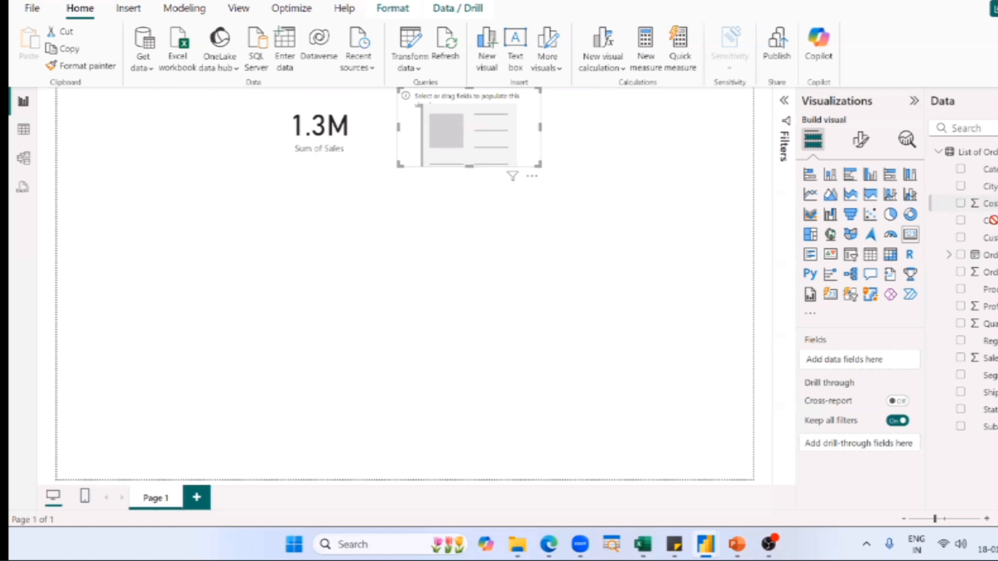
pyautogui.moveTo(987, 204); pyautogui.dragTo(877, 359)
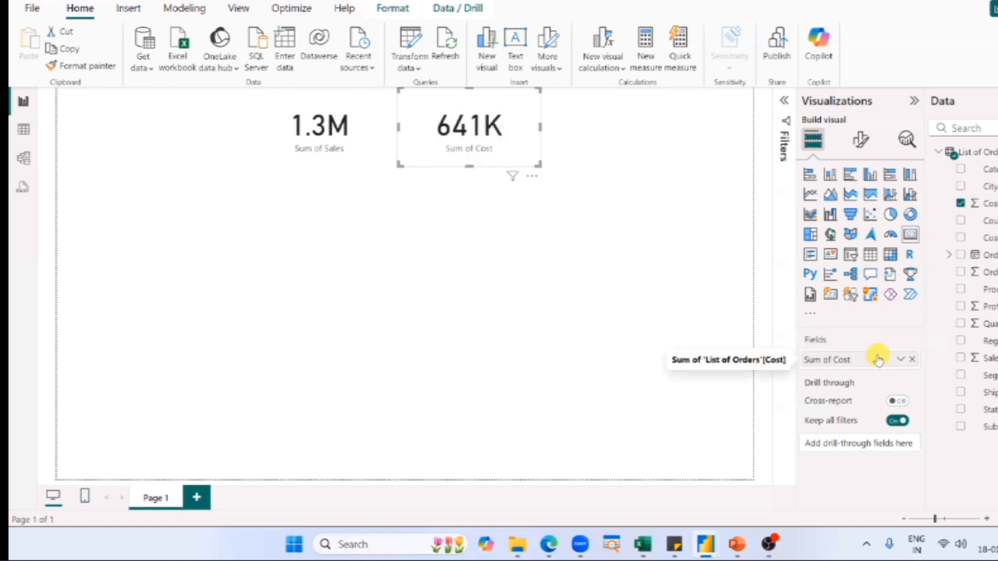
# - Set the Cost card's callout value to 1 decimal place and deselect the card
pyautogui.click(861, 139)
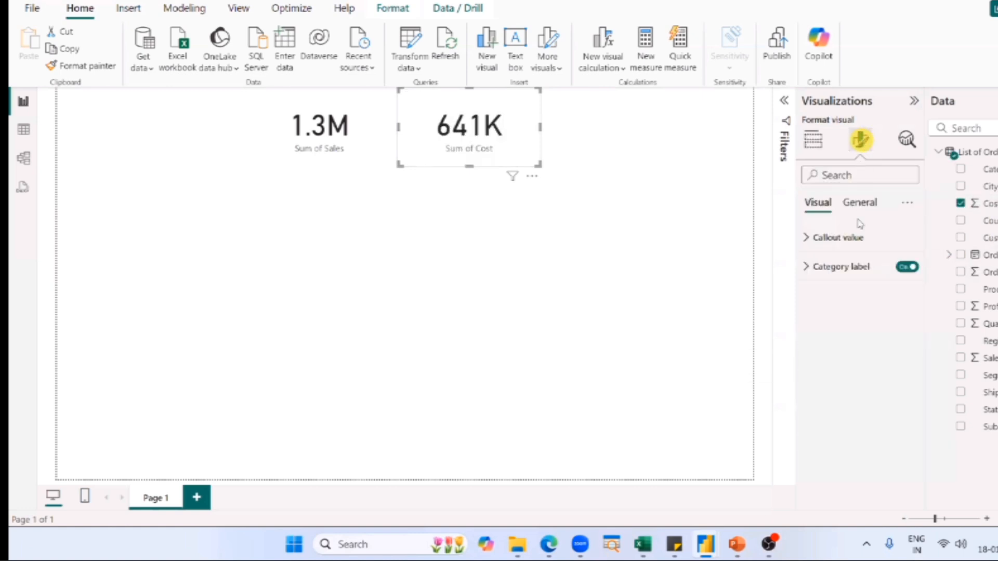
pyautogui.click(836, 238)
pyautogui.click(834, 421)
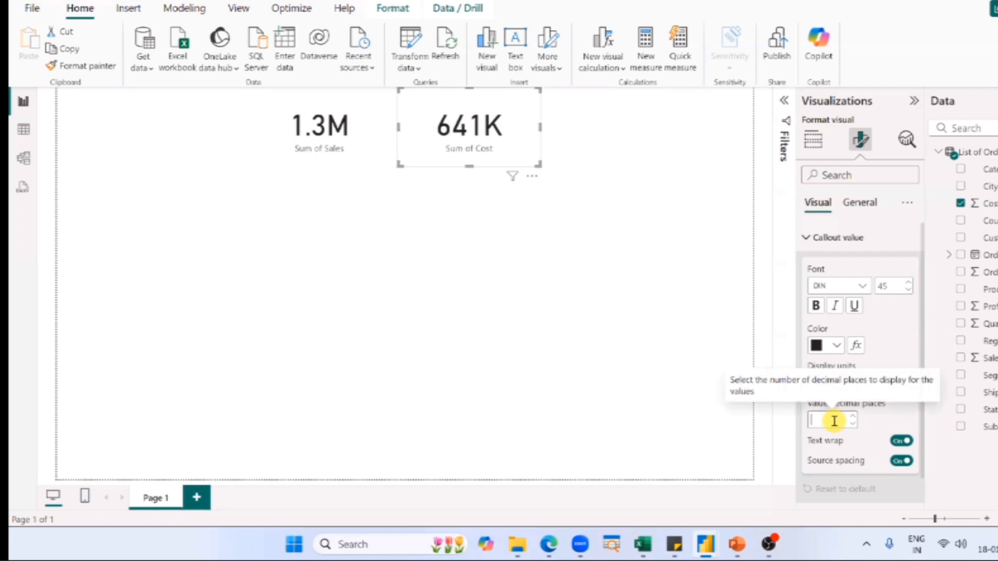
pyautogui.click(531, 256)
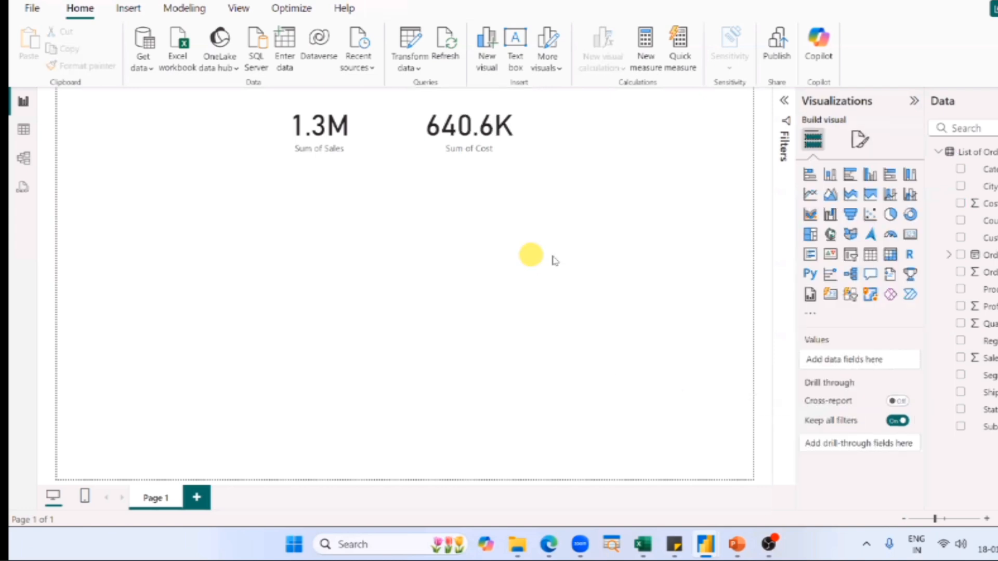
pyautogui.click(910, 234)
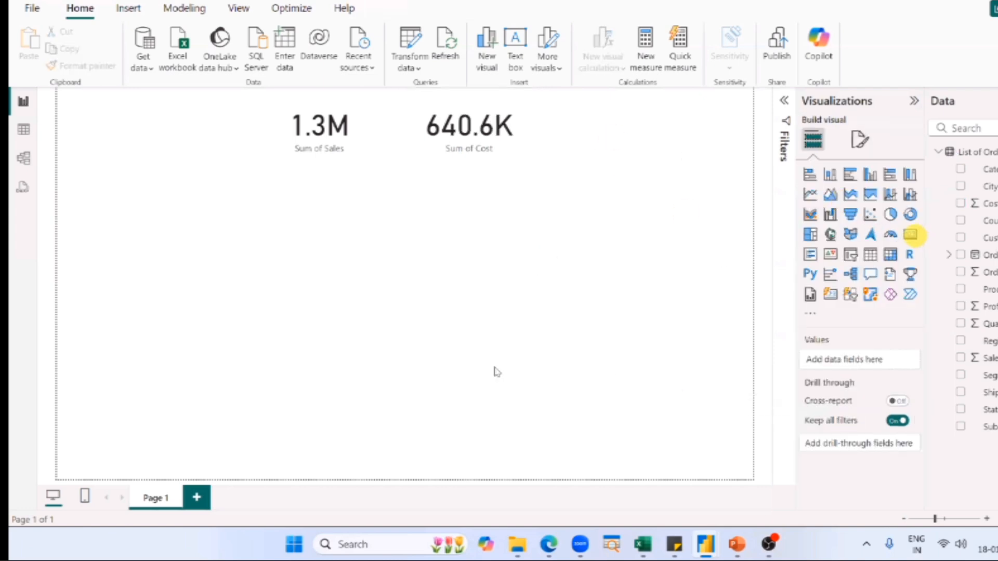
pyautogui.moveTo(267, 344); pyautogui.dragTo(669, 176)
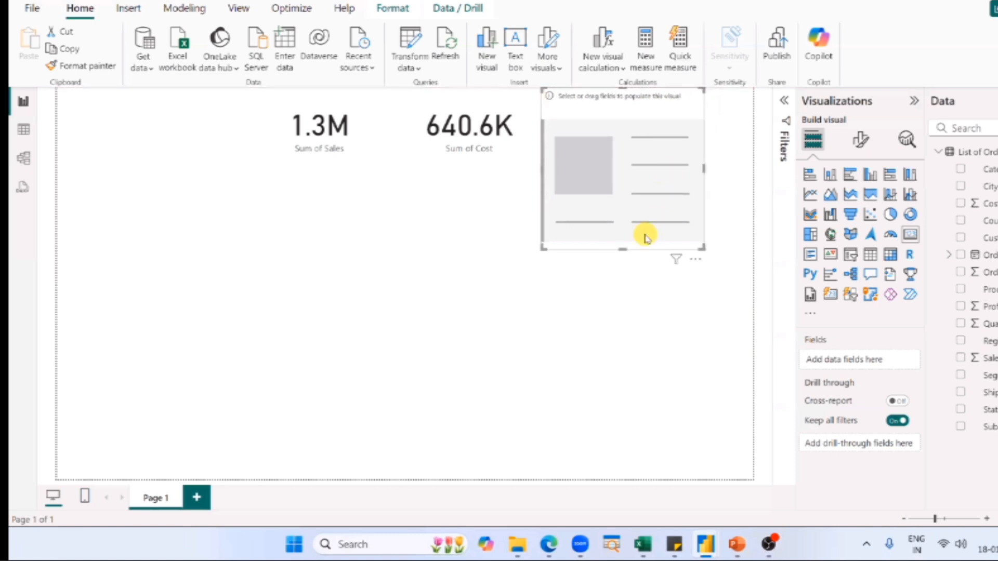
pyautogui.press('Delete')
# - Try building a Profit card from a copy of the Cost card placed beside it, and delete the copy
pyautogui.click(512, 150)
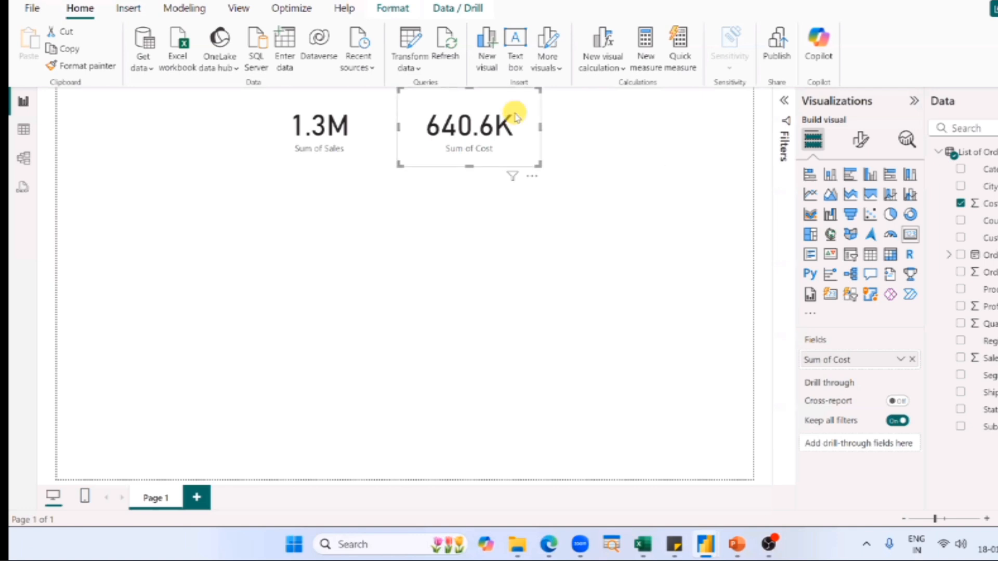
pyautogui.hotkey('ctrl', 'c')
pyautogui.hotkey('ctrl', 'v')
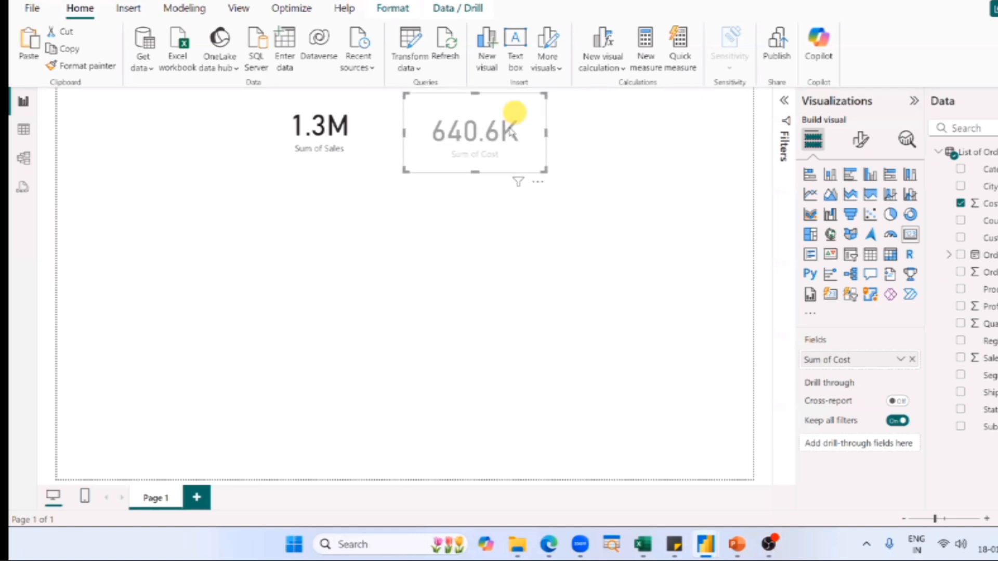
pyautogui.moveTo(512, 112); pyautogui.dragTo(644, 117)
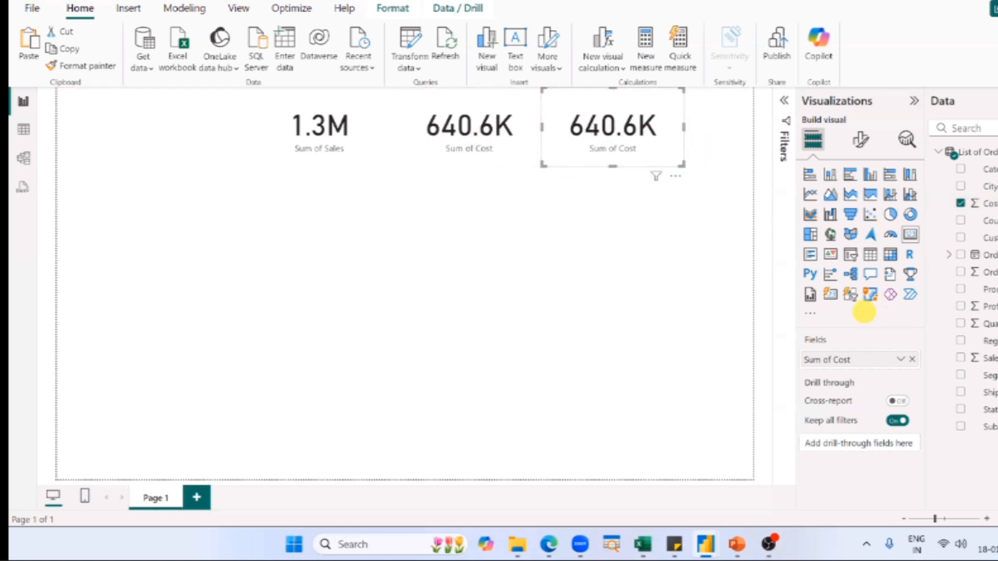
pyautogui.click(911, 360)
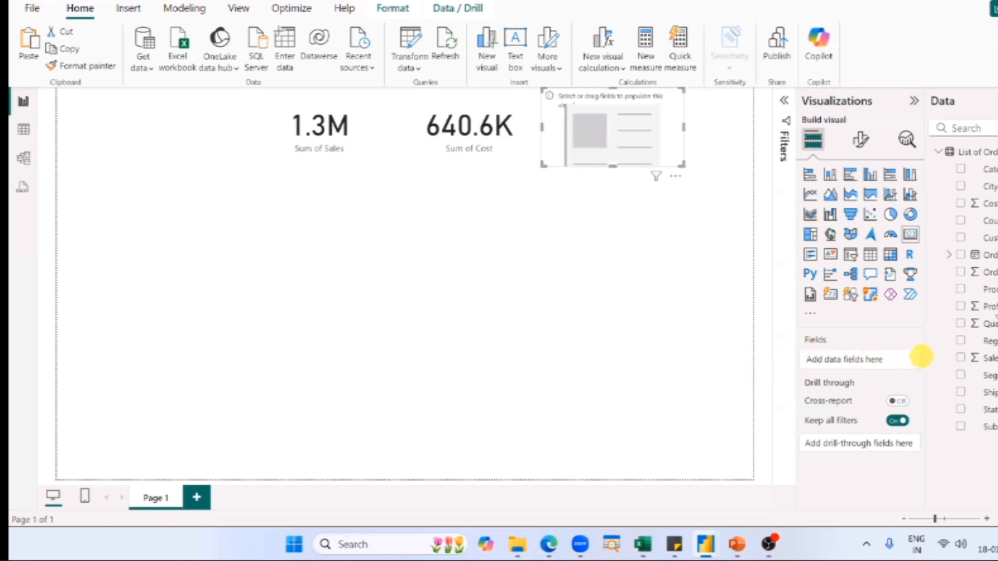
pyautogui.moveTo(988, 306); pyautogui.dragTo(909, 364)
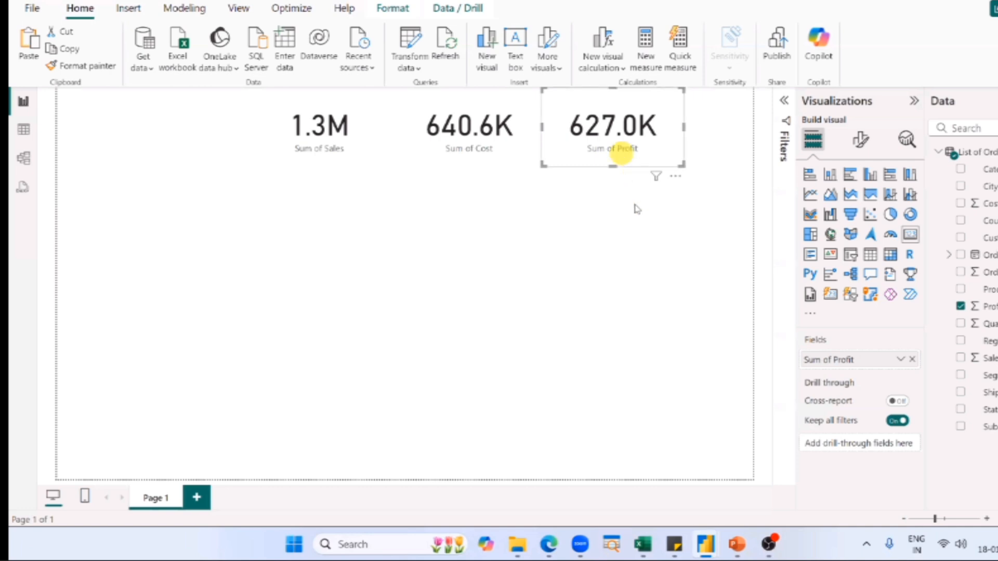
pyautogui.press('Delete')
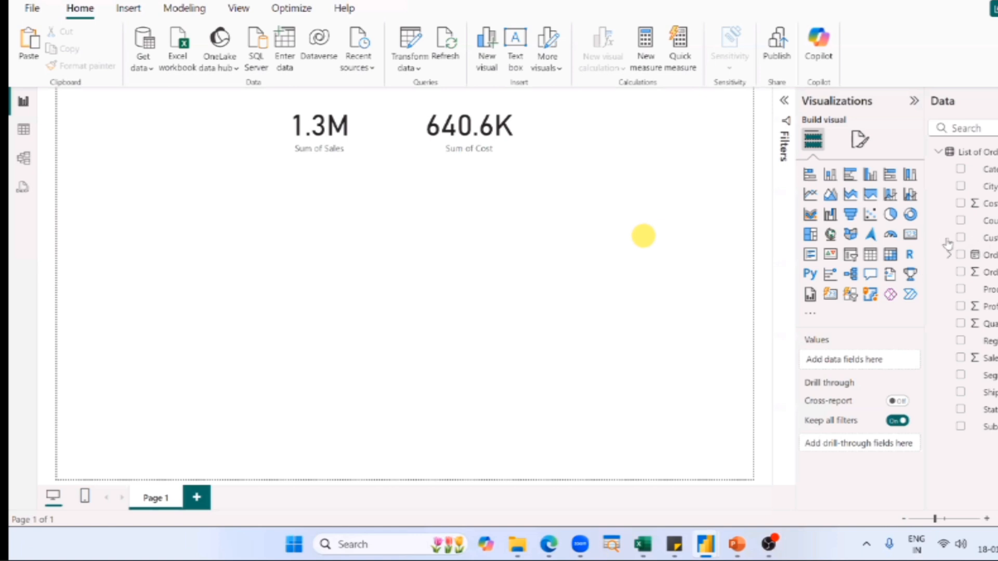
# - Add a third card directly beside the Cost card, resize it to match the neighbouring cards, and assign it the Profit field
pyautogui.click(910, 234)
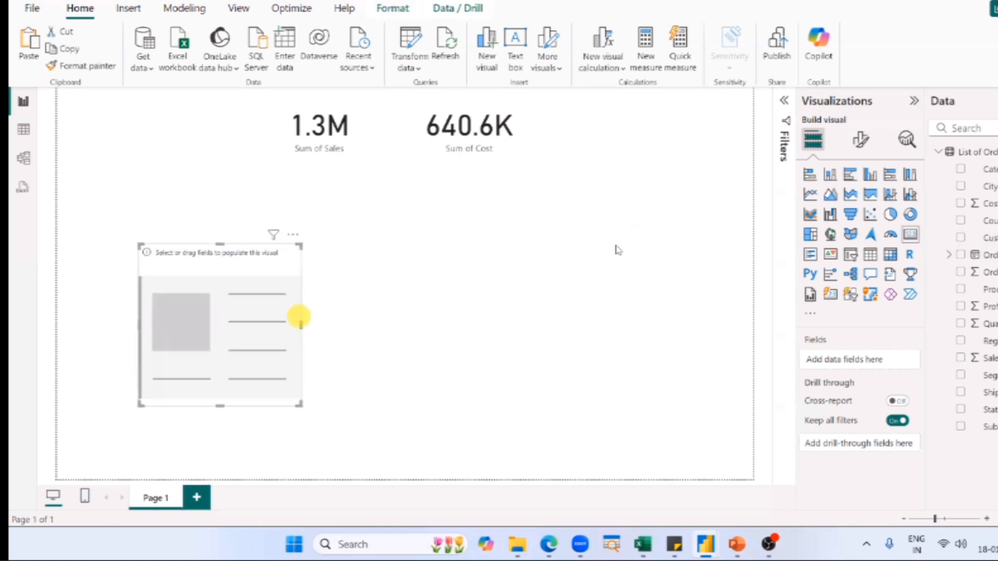
pyautogui.moveTo(238, 330); pyautogui.dragTo(641, 177)
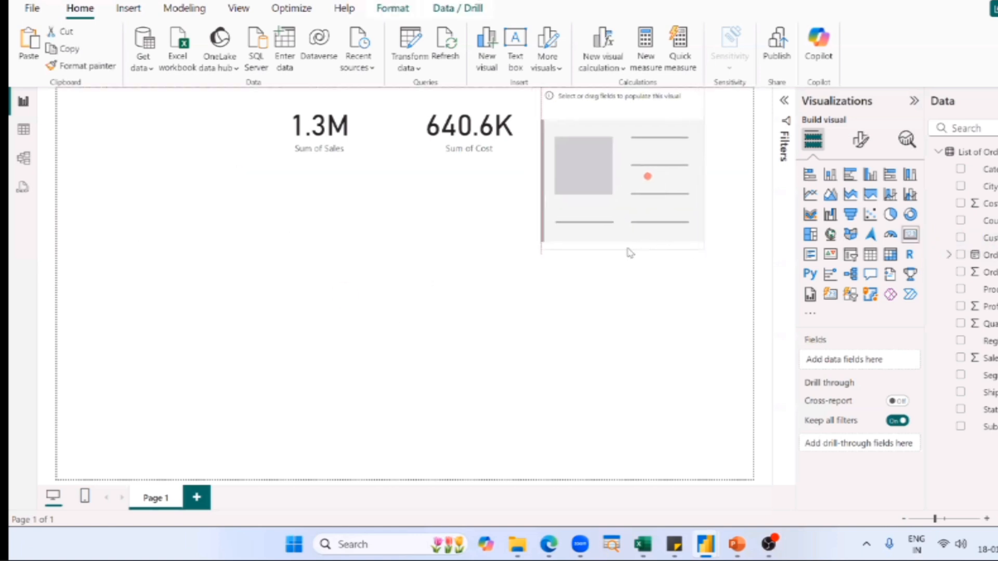
pyautogui.moveTo(625, 252); pyautogui.dragTo(624, 166)
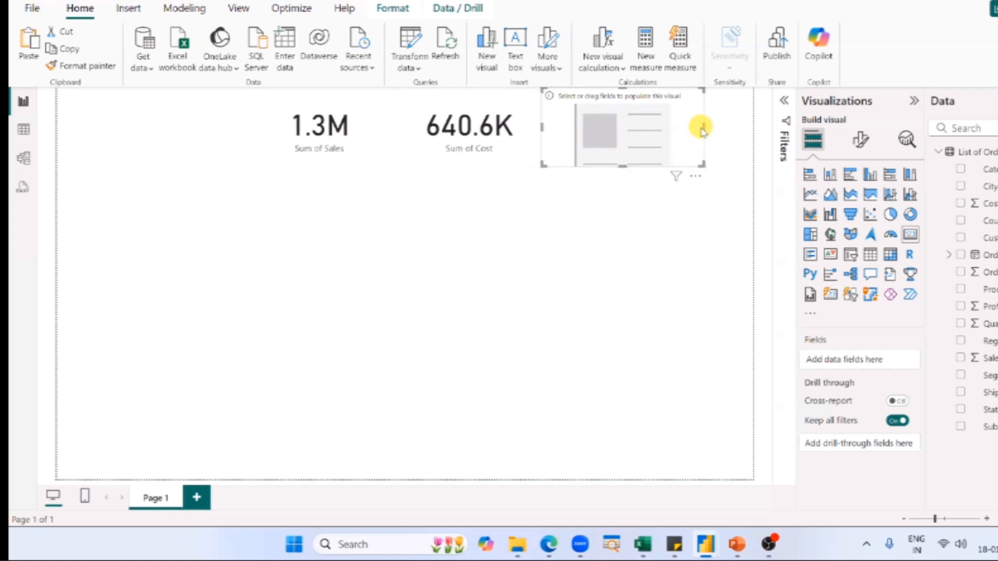
pyautogui.moveTo(702, 127); pyautogui.dragTo(686, 133)
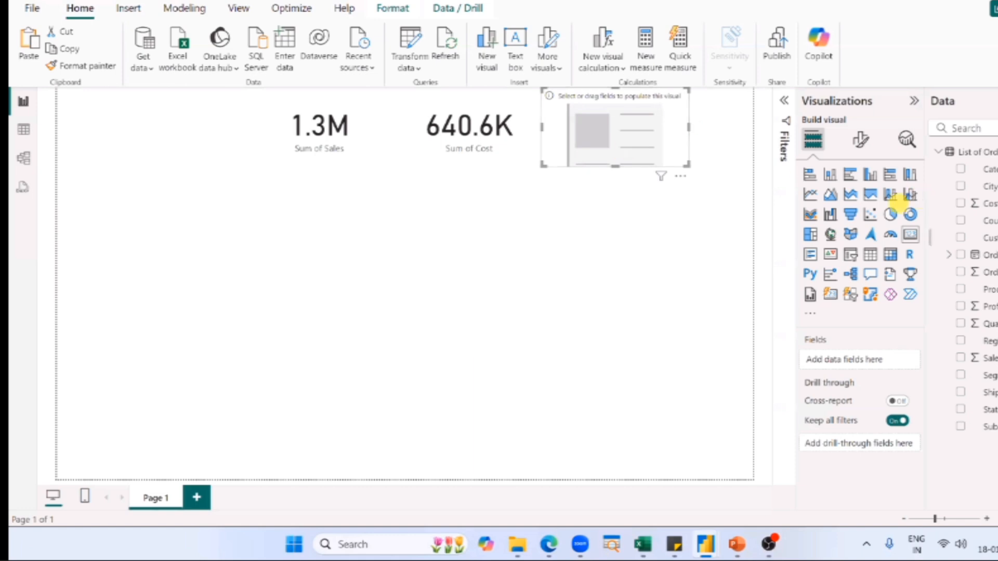
pyautogui.moveTo(987, 306); pyautogui.dragTo(647, 147)
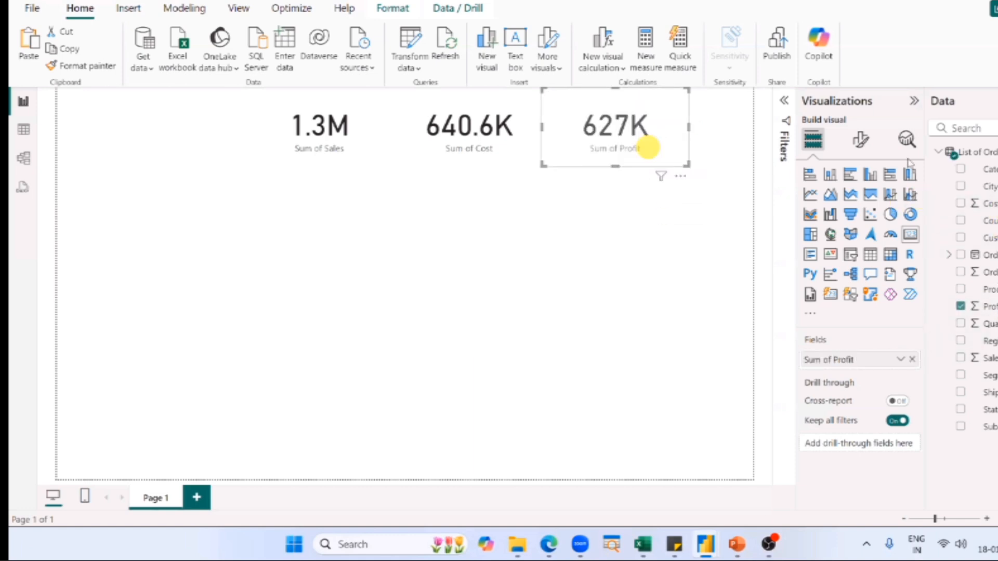
# - Set the Profit card's callout value to 1 decimal place and deselect the card
pyautogui.click(862, 141)
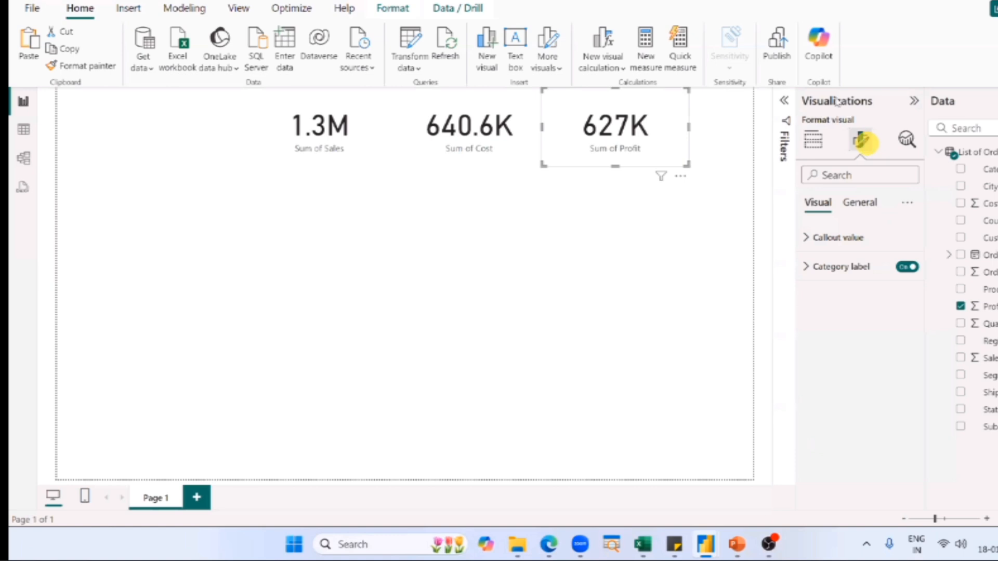
pyautogui.click(838, 238)
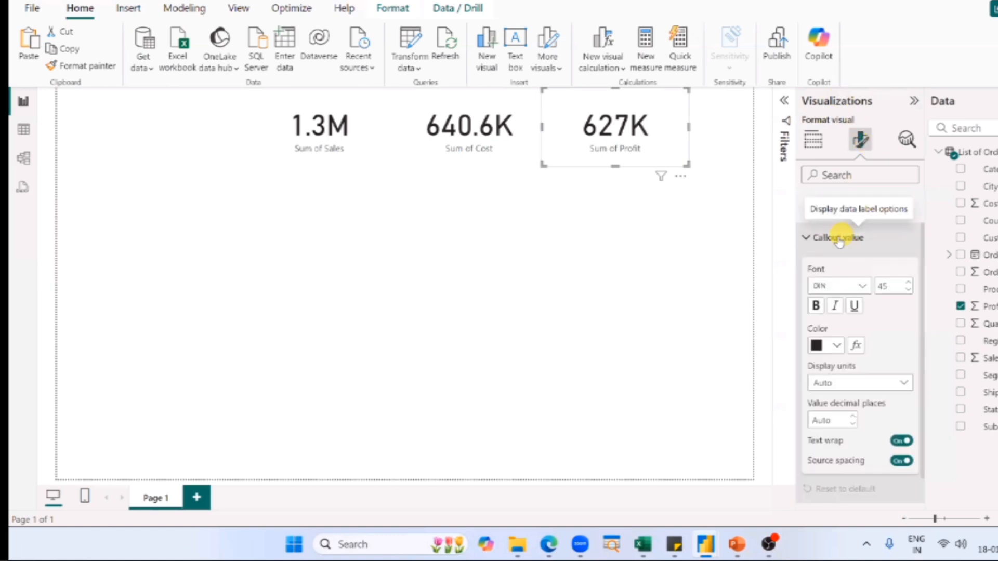
pyautogui.click(843, 236)
pyautogui.click(837, 237)
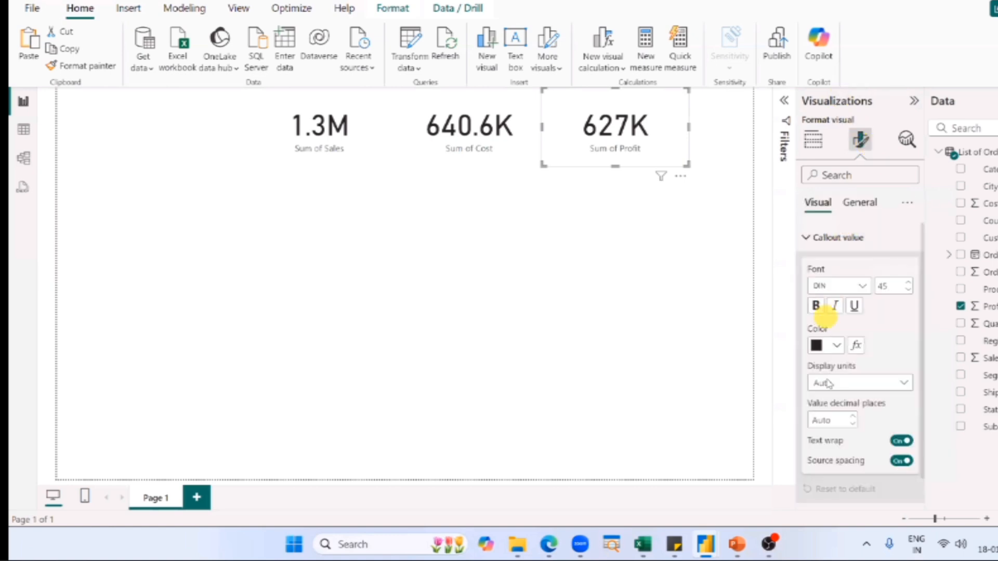
pyautogui.click(832, 419)
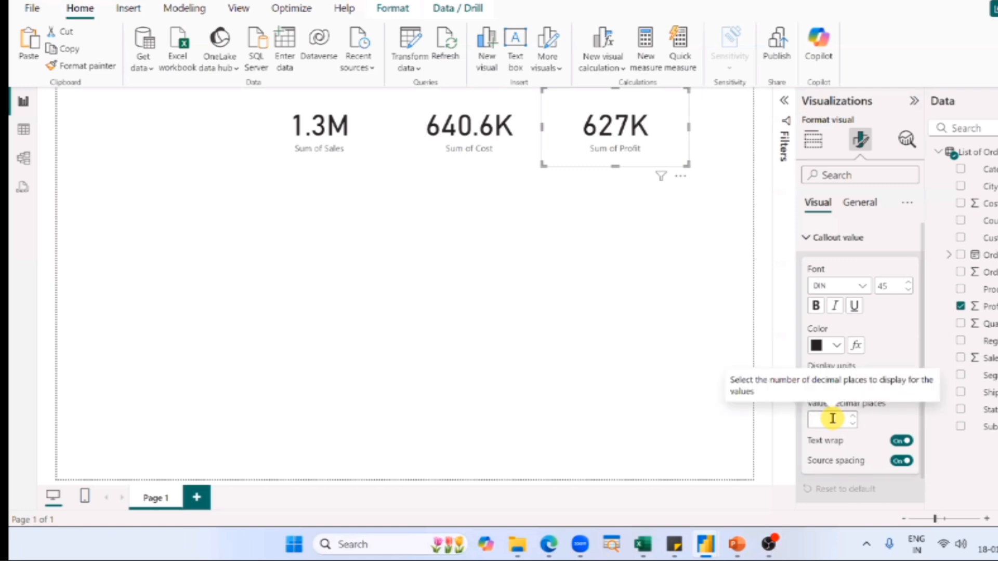
pyautogui.write('1')
pyautogui.click(583, 318)
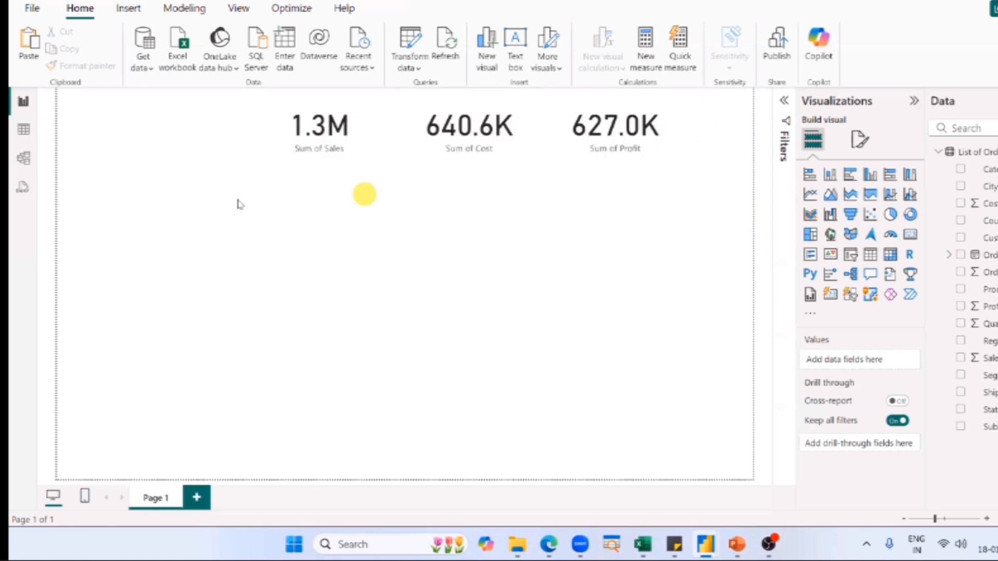
# - Review the Profit card's callout value settings and decimal places option, and consult the Creating a Card slide in the PowerPoint slide show
pyautogui.click(364, 124)
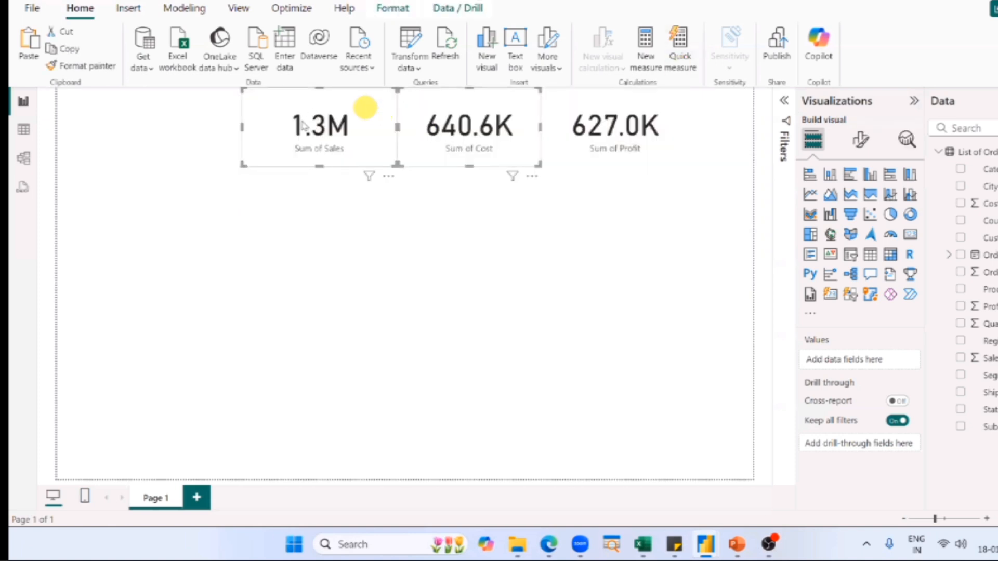
pyautogui.click(463, 126)
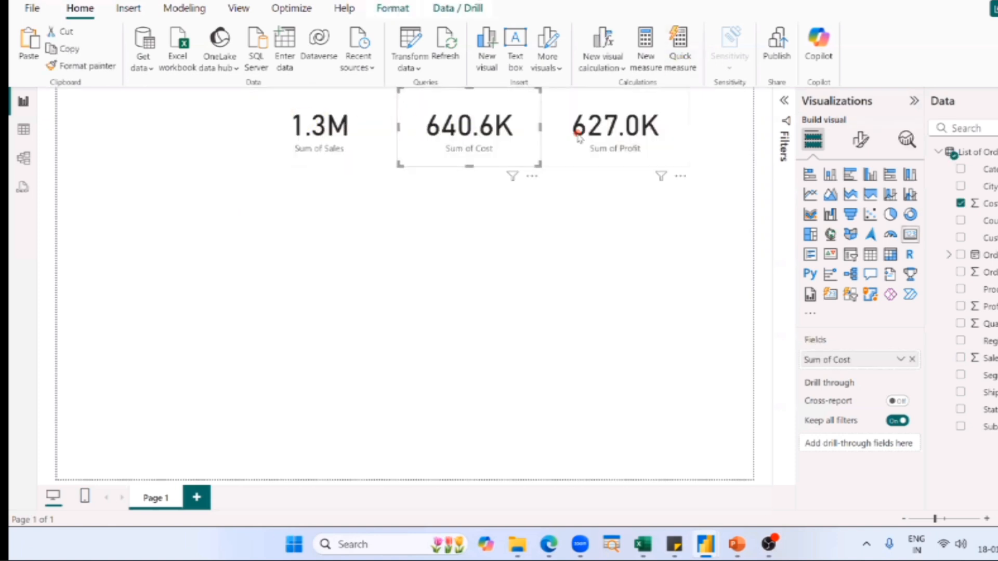
pyautogui.click(578, 129)
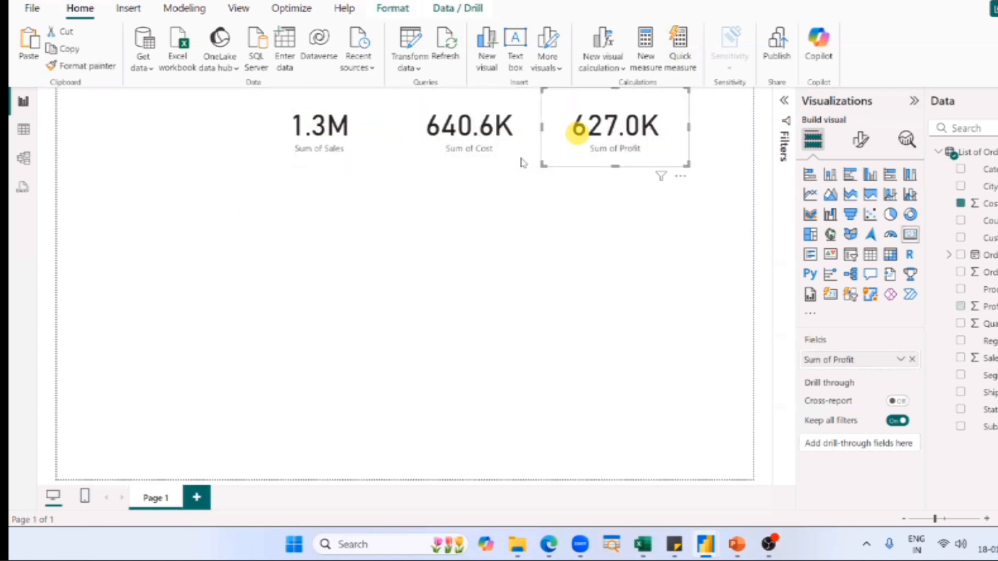
pyautogui.click(860, 141)
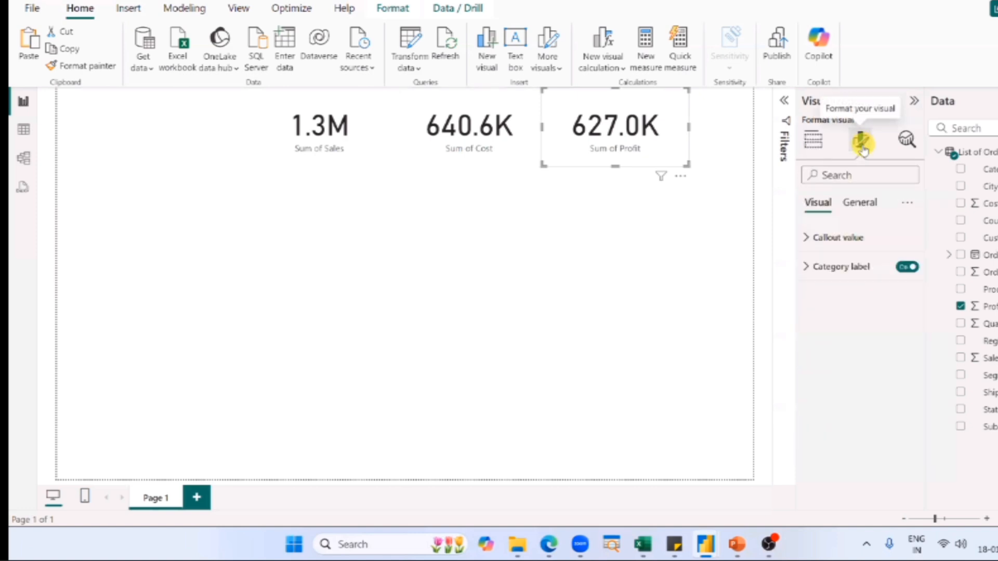
pyautogui.click(832, 236)
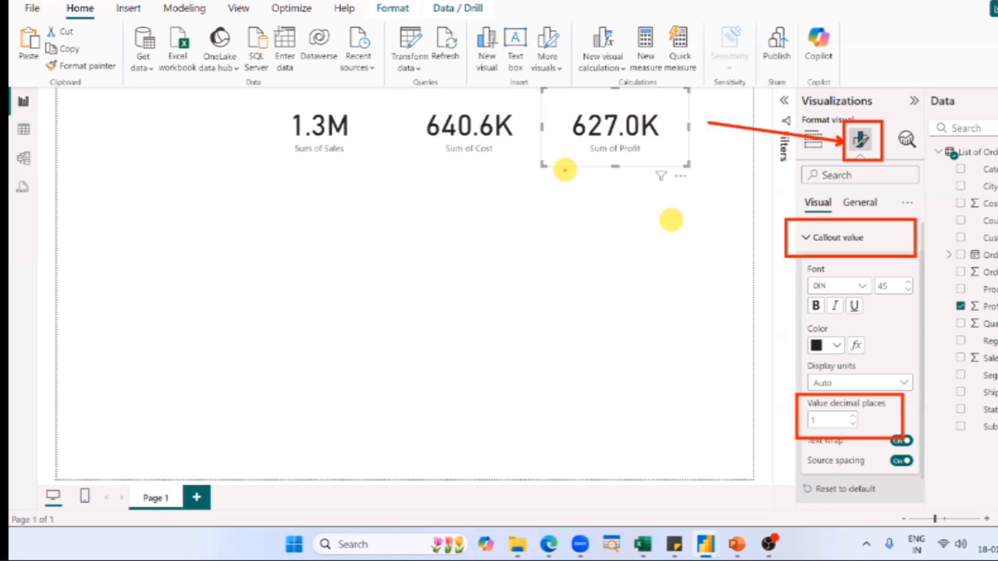
pyautogui.click(260, 289)
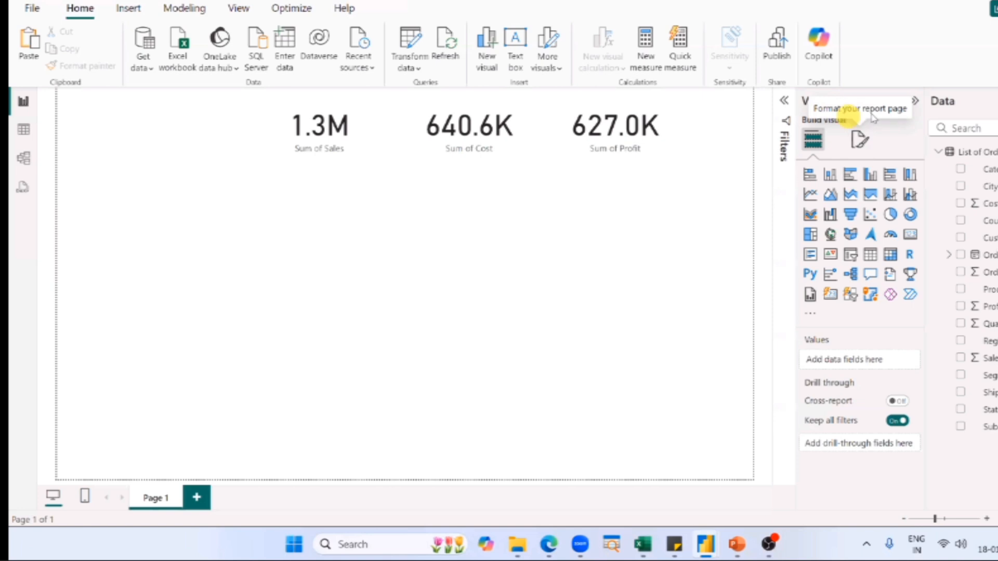
pyautogui.click(624, 144)
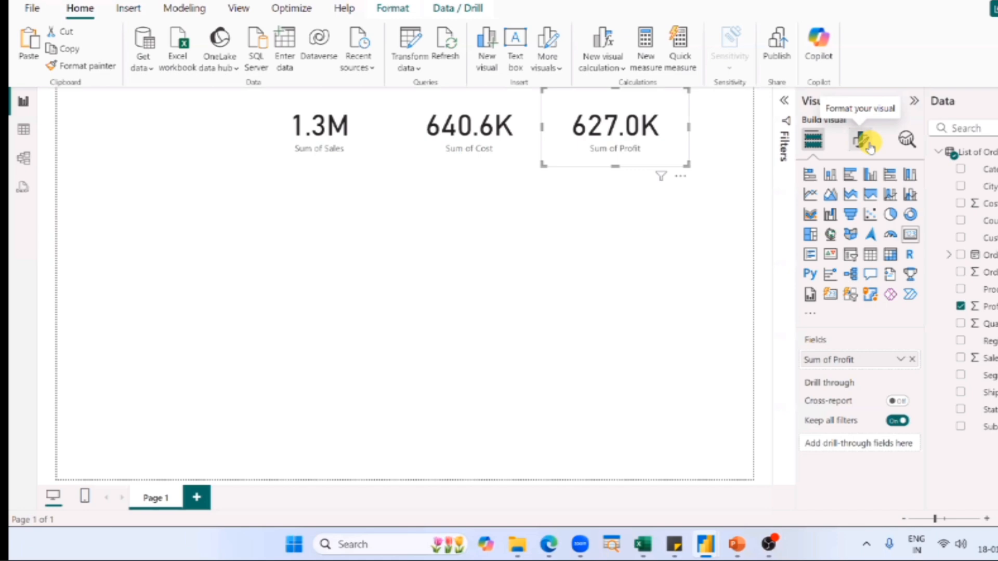
pyautogui.hotkey('alt', 'Tab')
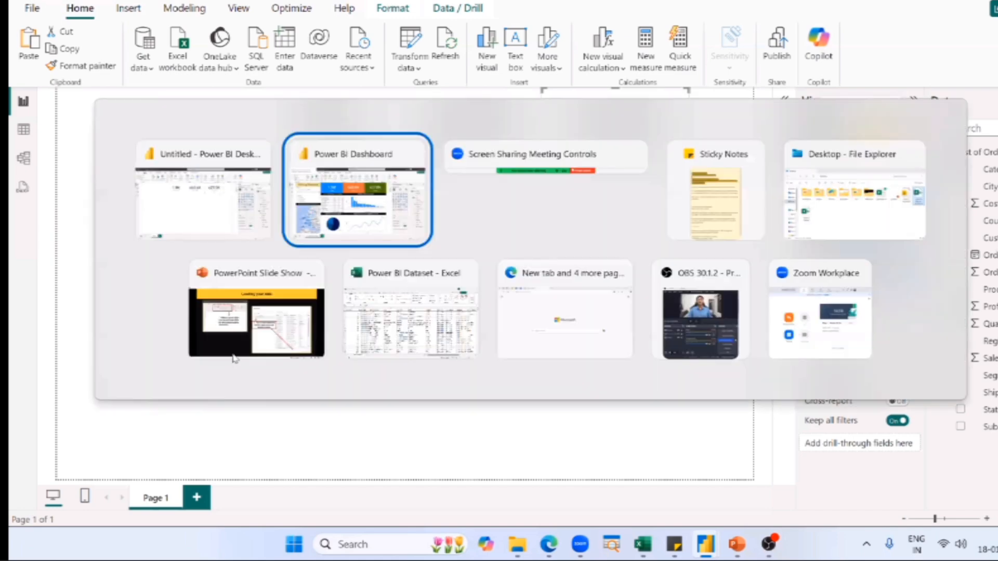
pyautogui.click(257, 317)
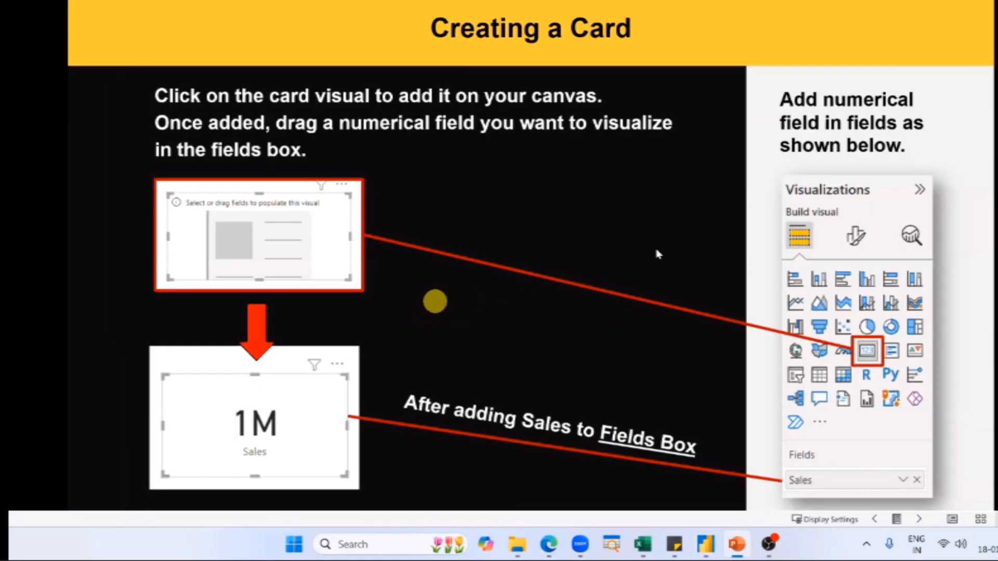
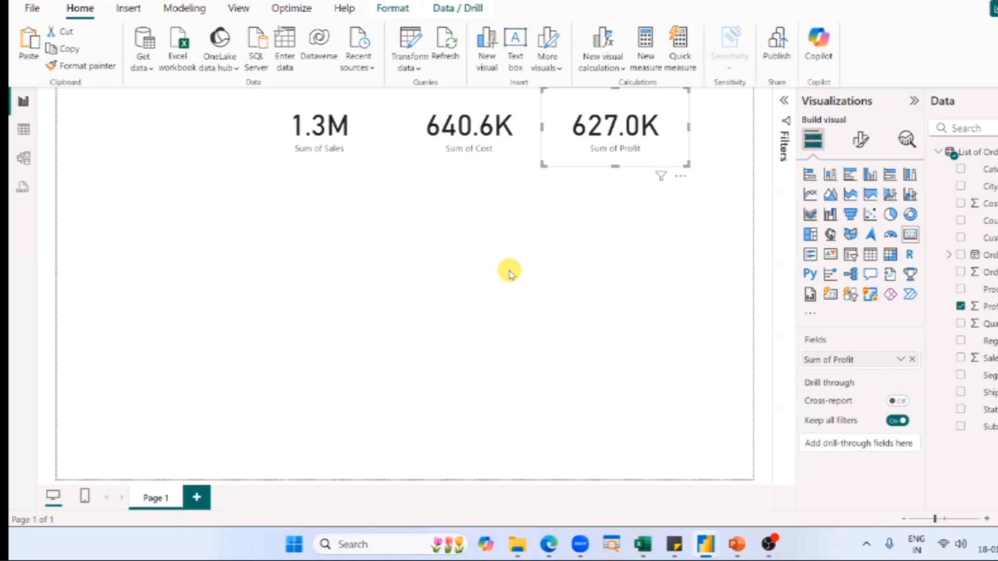
# - Switch to the reference Power BI Dashboard and examine the List of Company Customers table with its column fields
pyautogui.hotkey('alt', 'Tab')
pyautogui.press('Tab')
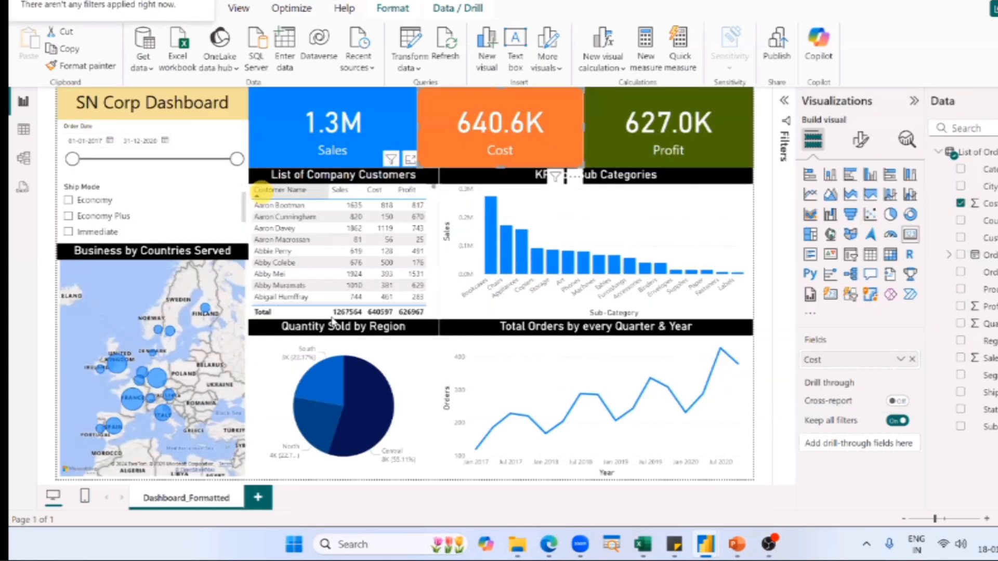
pyautogui.click(292, 170)
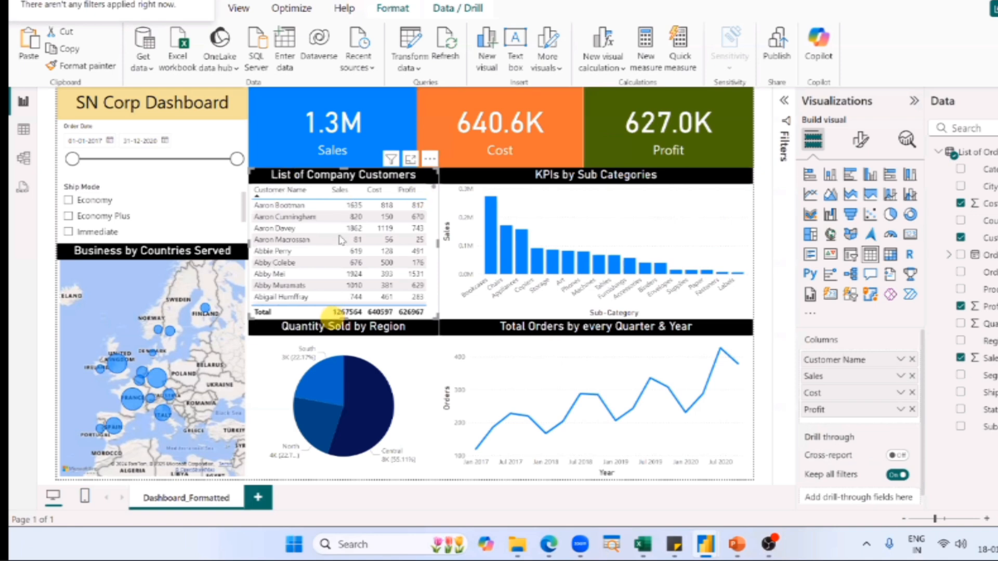
pyautogui.click(393, 229)
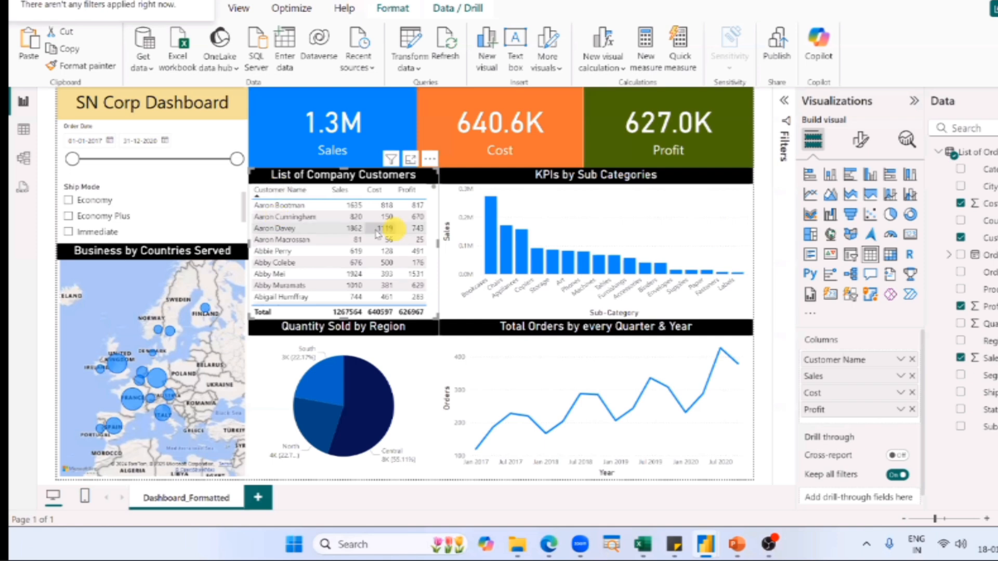
pyautogui.click(291, 216)
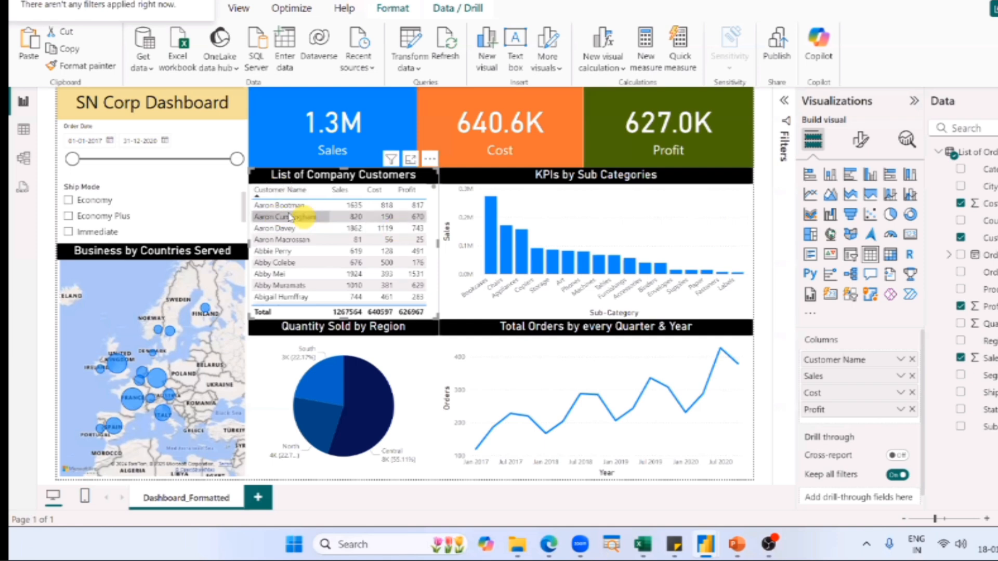
# - Compare the reference table's Sales, Cost and Profit columns with the Customer Name, Cost, Sales and Profit columns in the Excel dataset
pyautogui.click(340, 205)
pyautogui.click(390, 205)
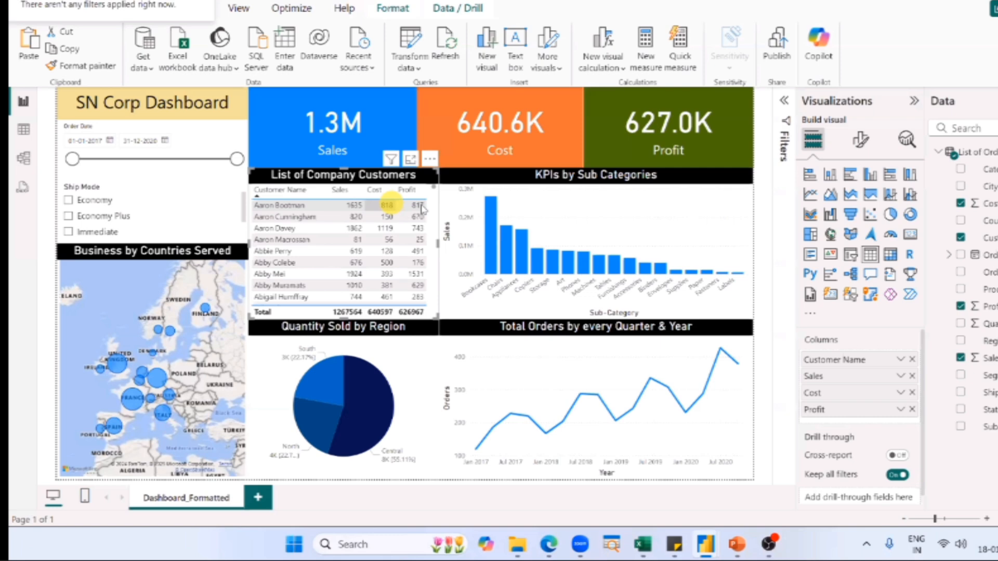
pyautogui.click(421, 206)
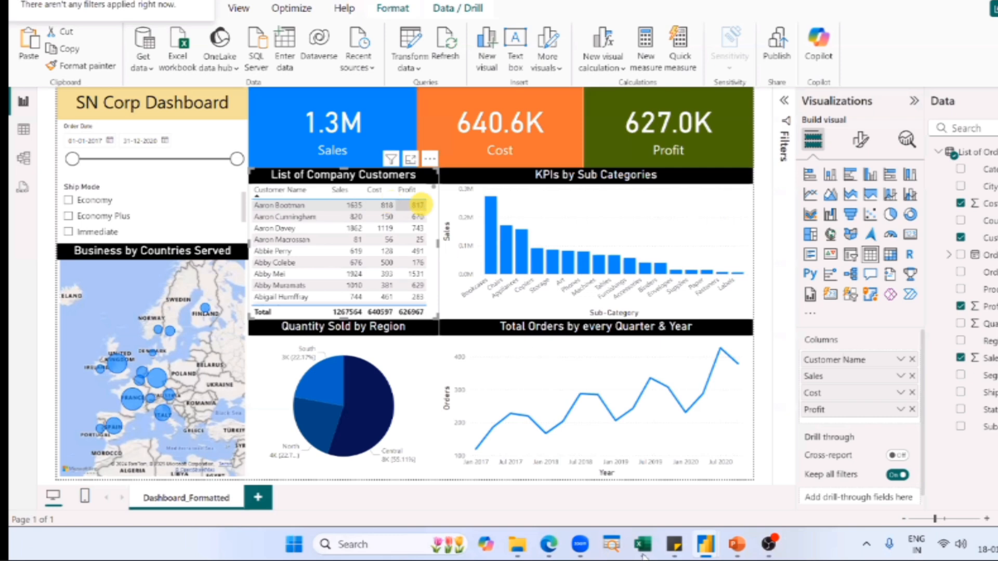
pyautogui.hotkey('alt', 'Tab')
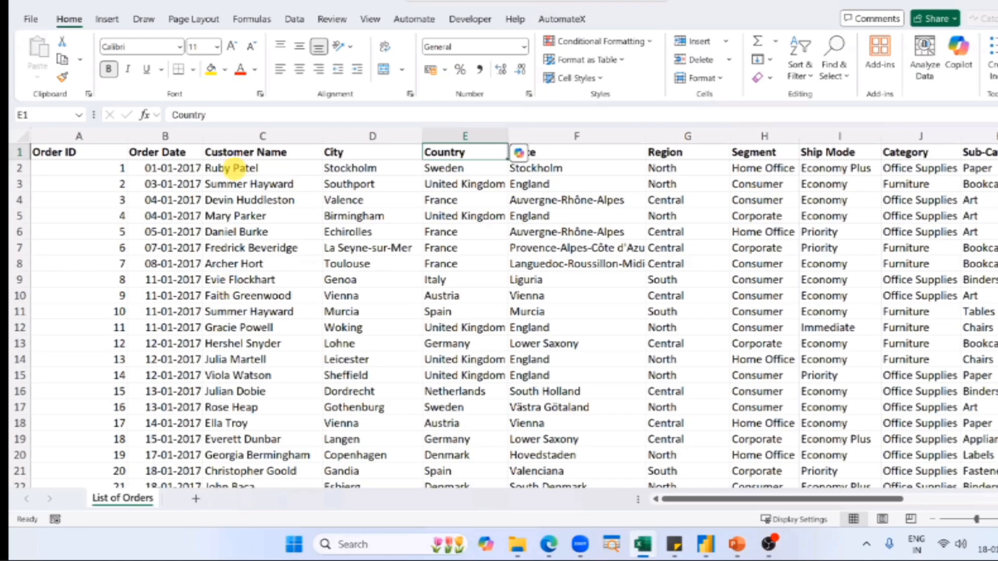
pyautogui.click(263, 135)
pyautogui.hscroll(5, 904, 478)
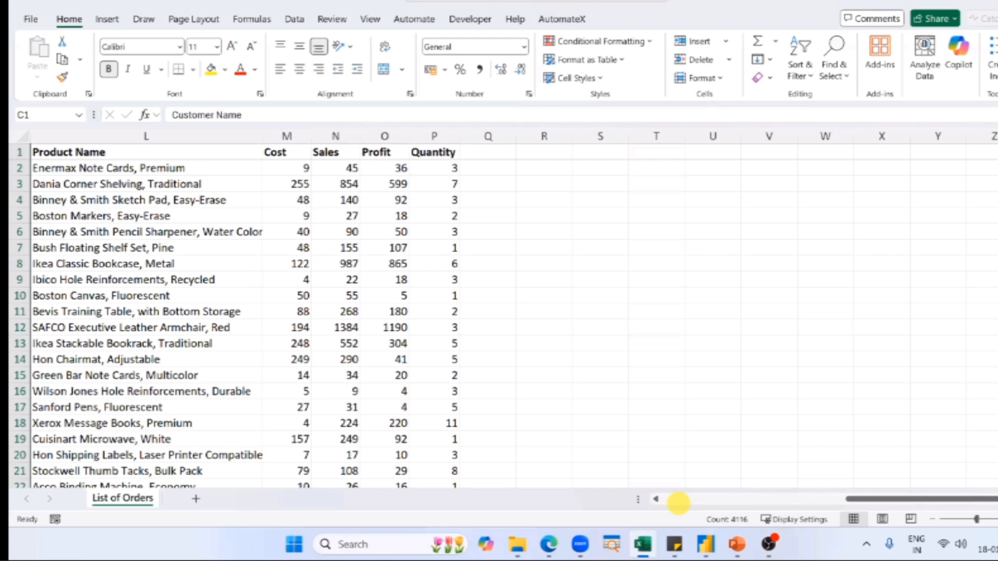
pyautogui.click(678, 503)
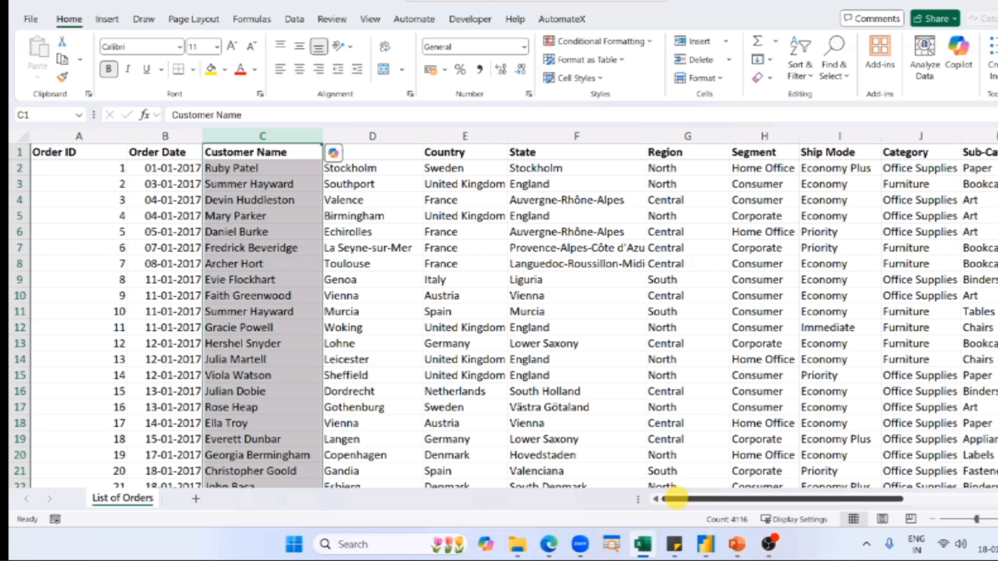
# - Fill the first customer's name from C2 down to C8, and return to the reference Power BI Dashboard with no visual selected
pyautogui.click(263, 166)
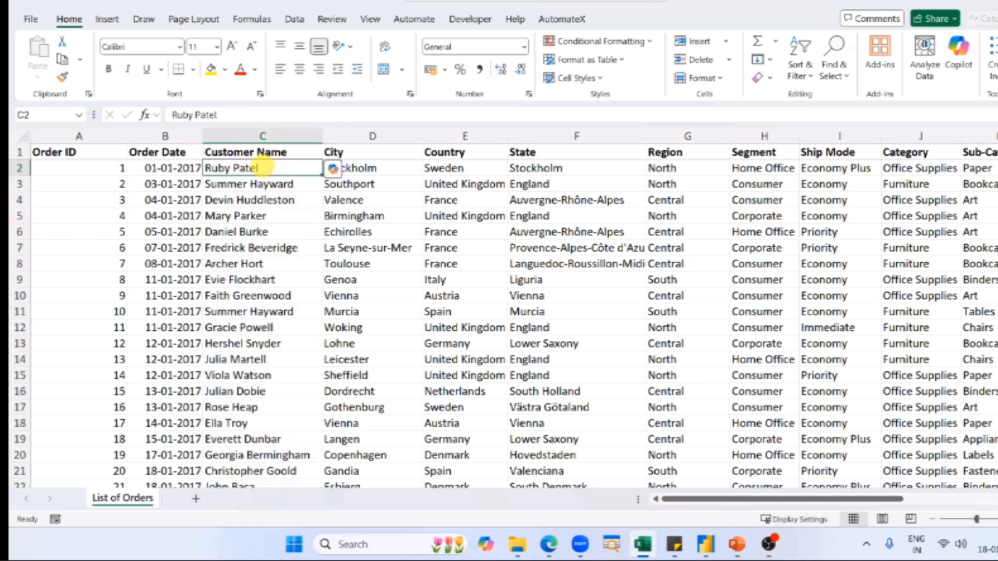
pyautogui.moveTo(322, 175); pyautogui.dragTo(306, 268)
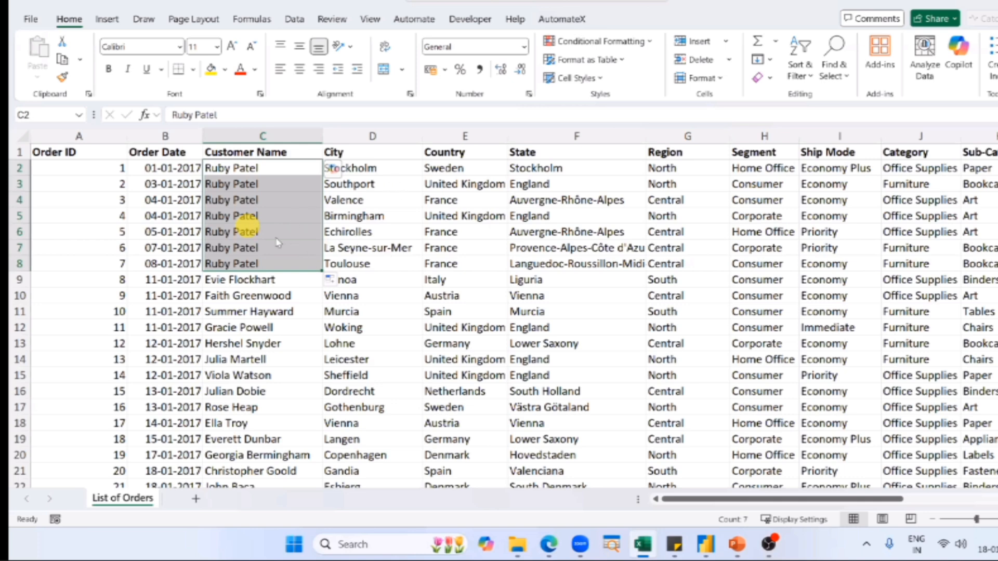
pyautogui.hotkey('alt', 'Tab')
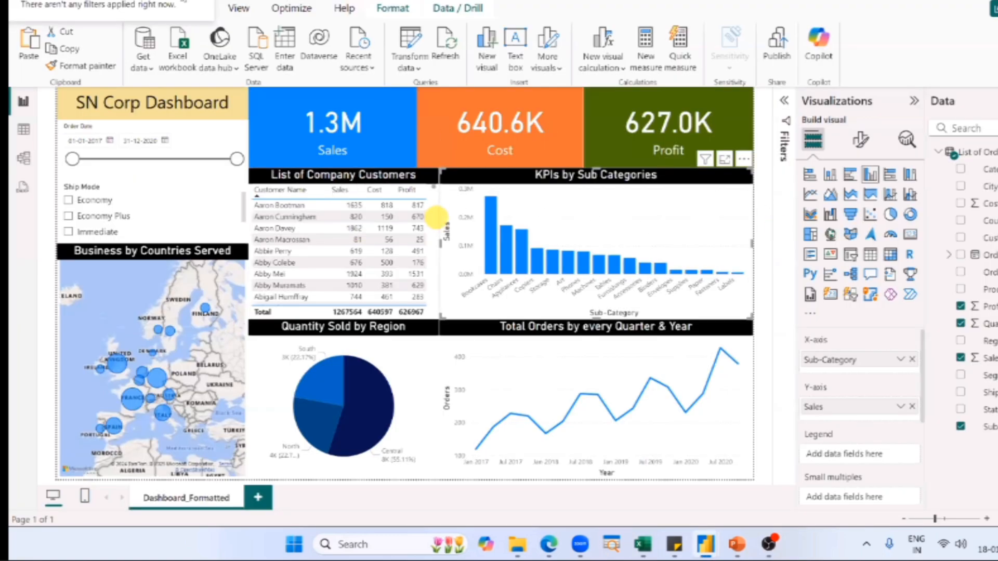
pyautogui.click(765, 195)
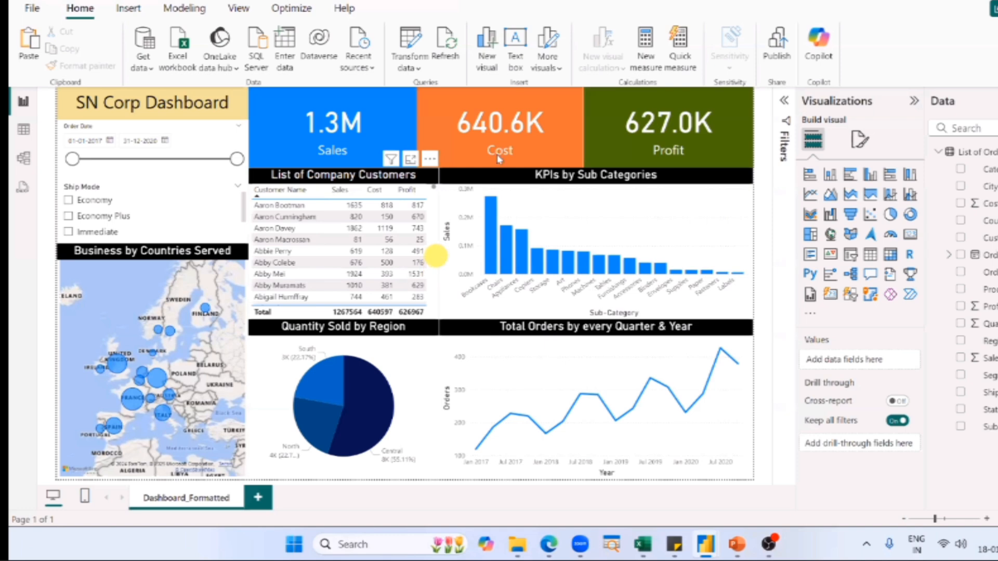
# - Switch to the untitled Power BI report, add a Table visual to the canvas and move it directly below the Sales card
pyautogui.hotkey('alt', 'Tab')
pyautogui.press('Tab')
pyautogui.click(533, 247)
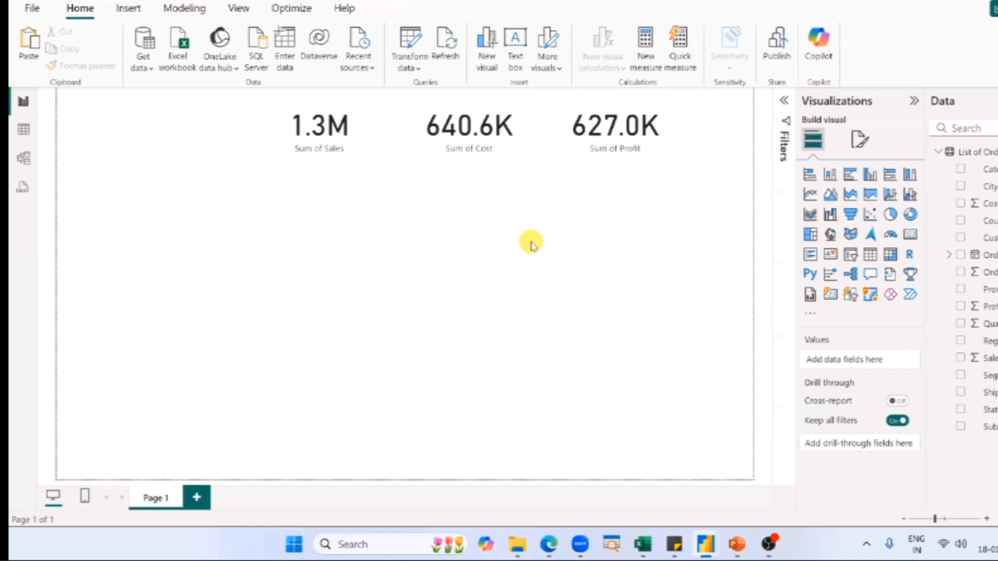
pyautogui.moveTo(251, 281); pyautogui.dragTo(698, 131)
pyautogui.click(514, 159)
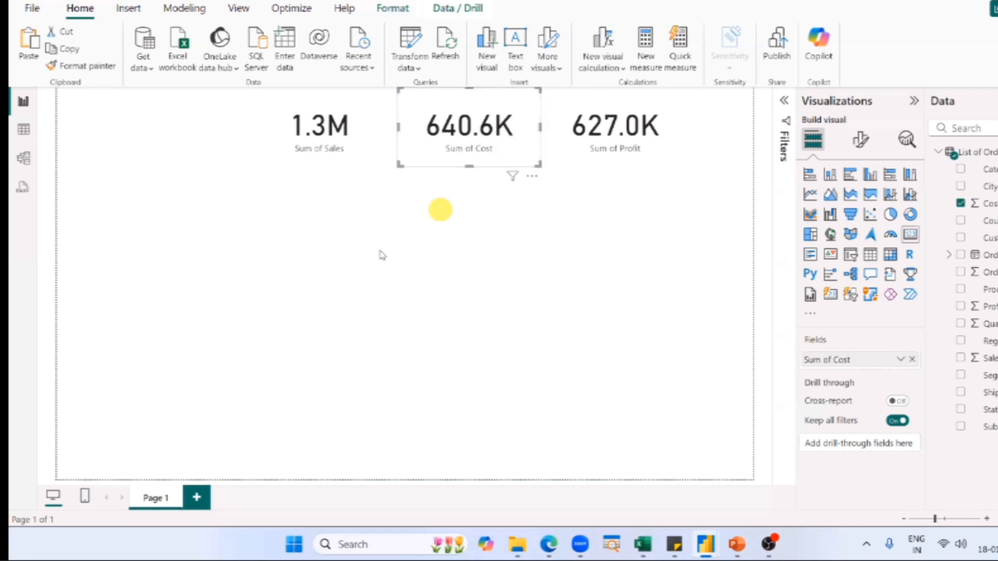
pyautogui.click(325, 314)
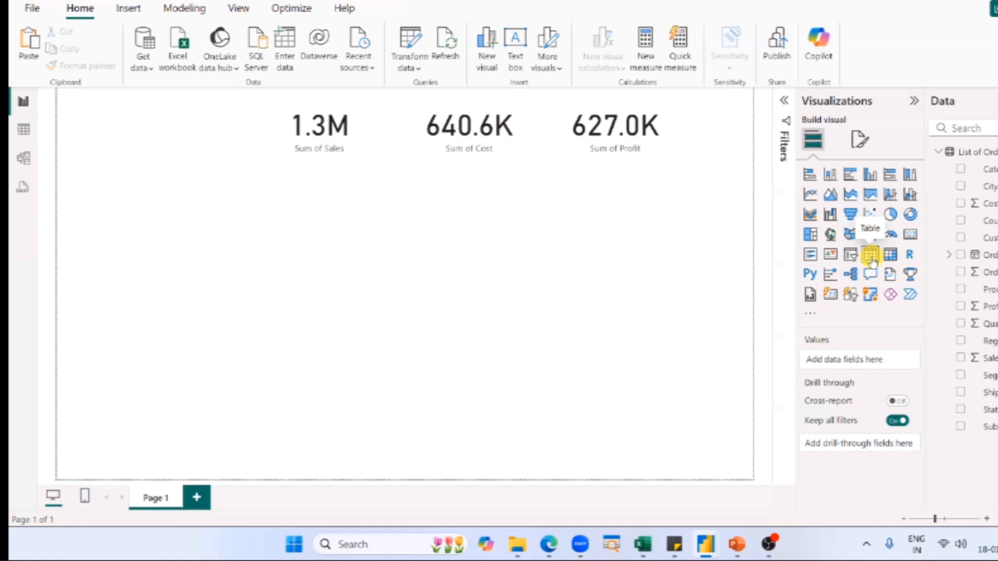
pyautogui.click(872, 263)
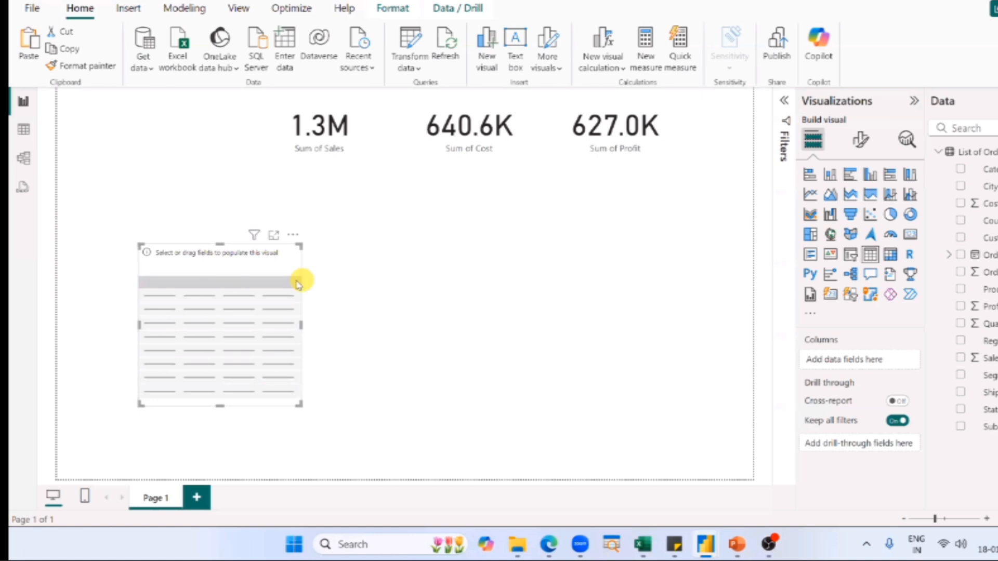
pyautogui.moveTo(228, 281)
pyautogui.mouseDown()
pyautogui.moveTo(345, 217)
pyautogui.moveTo(334, 196)
pyautogui.moveTo(335, 205)
pyautogui.mouseUp()
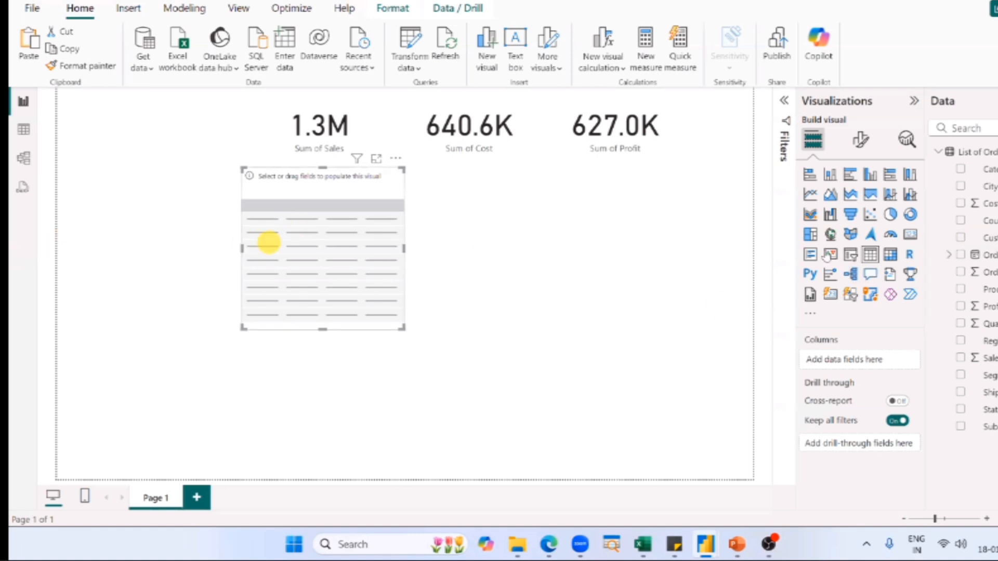
# - Populate the table with the Customer Name, Sales, Cost and Profit fields, widen it to fit all columns, and deselect it
pyautogui.moveTo(982, 241); pyautogui.dragTo(331, 260)
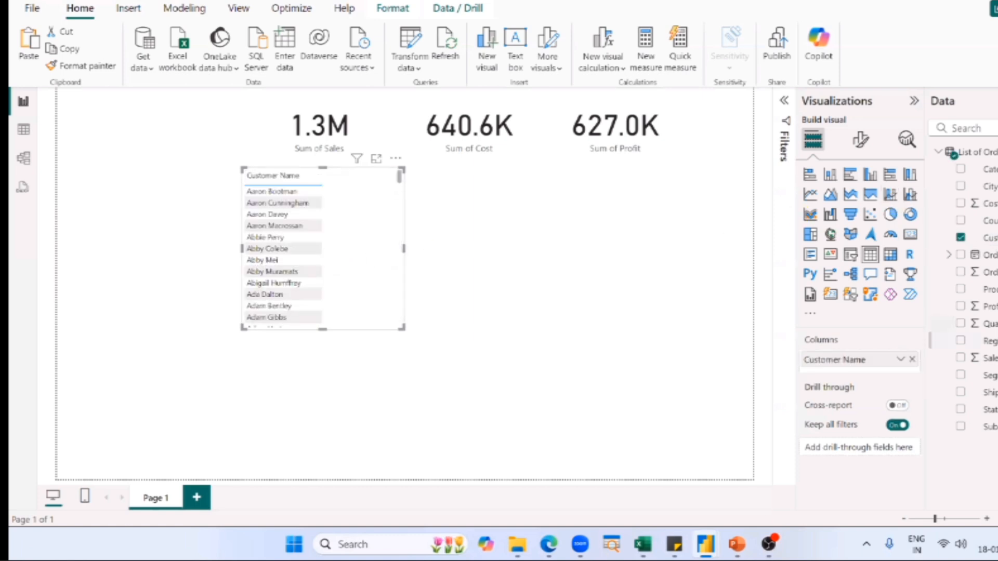
pyautogui.moveTo(993, 359); pyautogui.dragTo(374, 203)
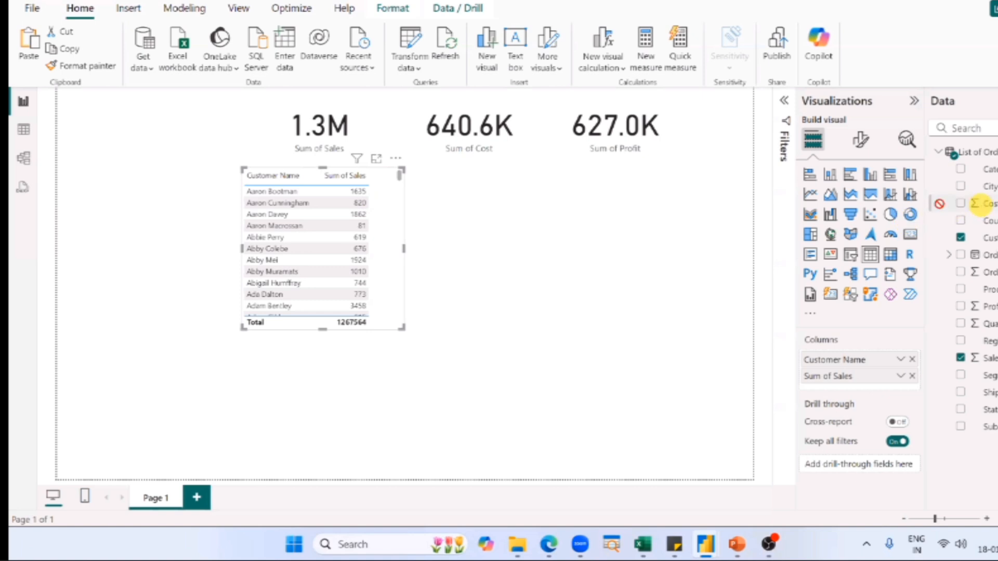
pyautogui.moveTo(985, 203); pyautogui.dragTo(378, 221)
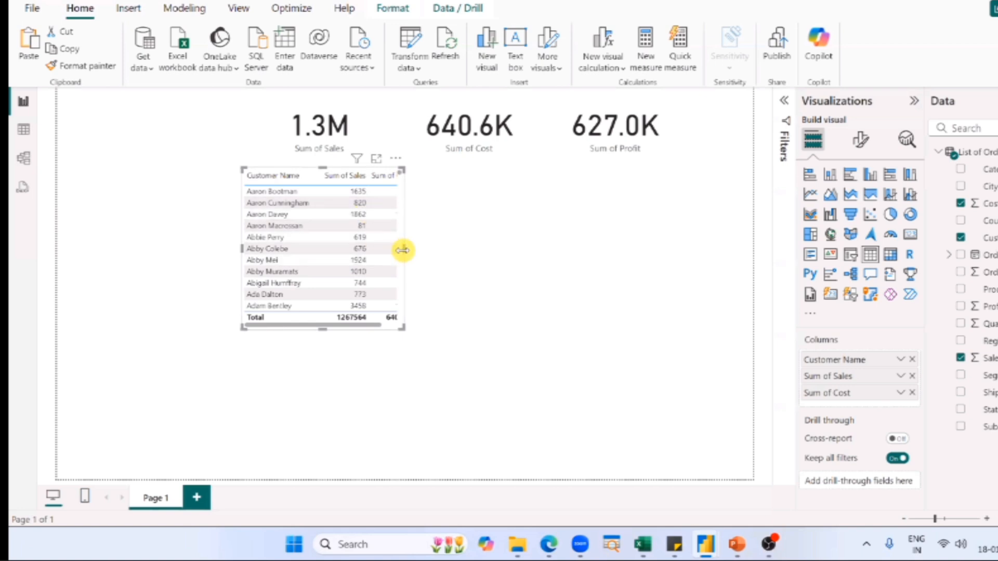
pyautogui.moveTo(403, 249); pyautogui.dragTo(468, 252)
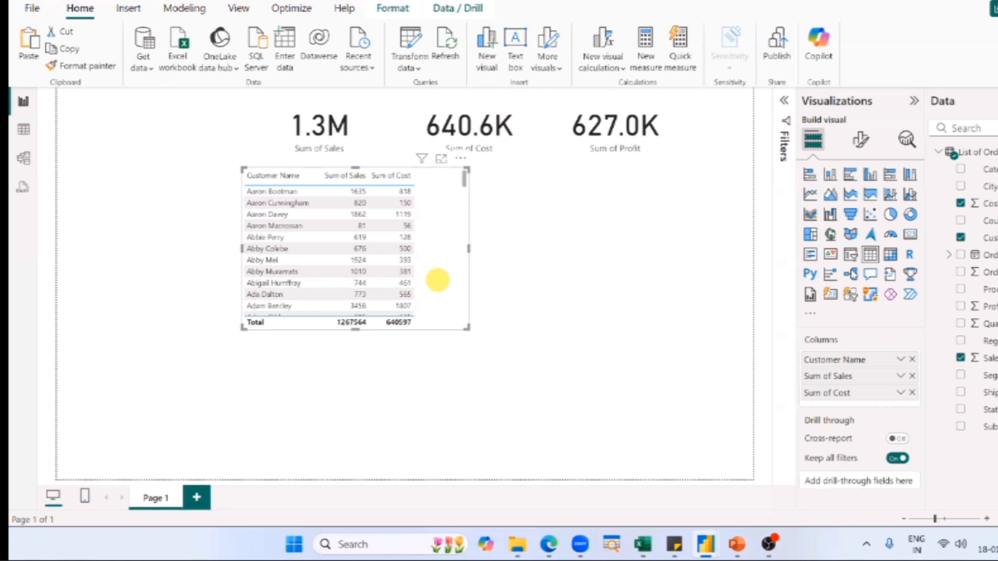
pyautogui.moveTo(987, 307); pyautogui.dragTo(445, 248)
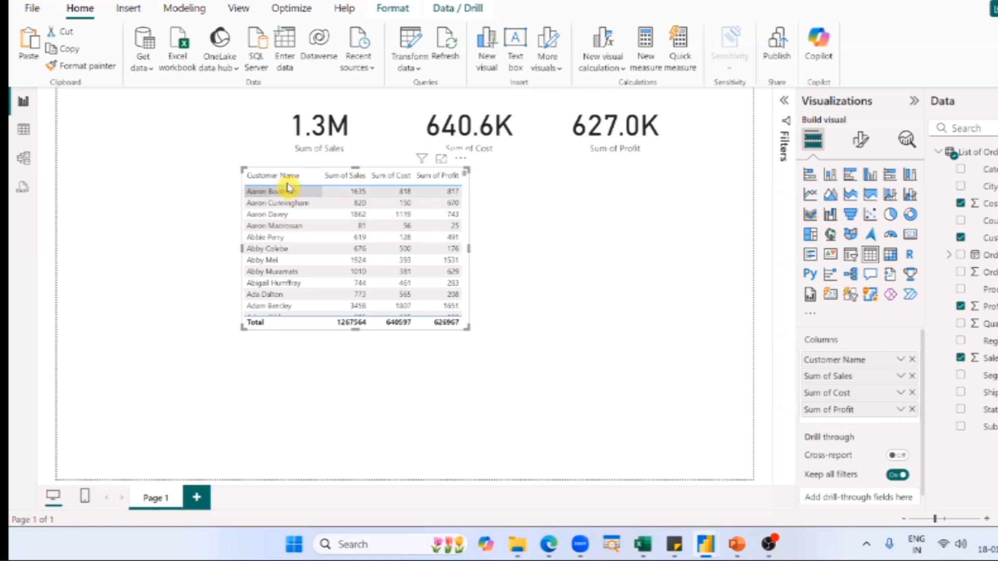
pyautogui.scroll(-20, 378, 239)
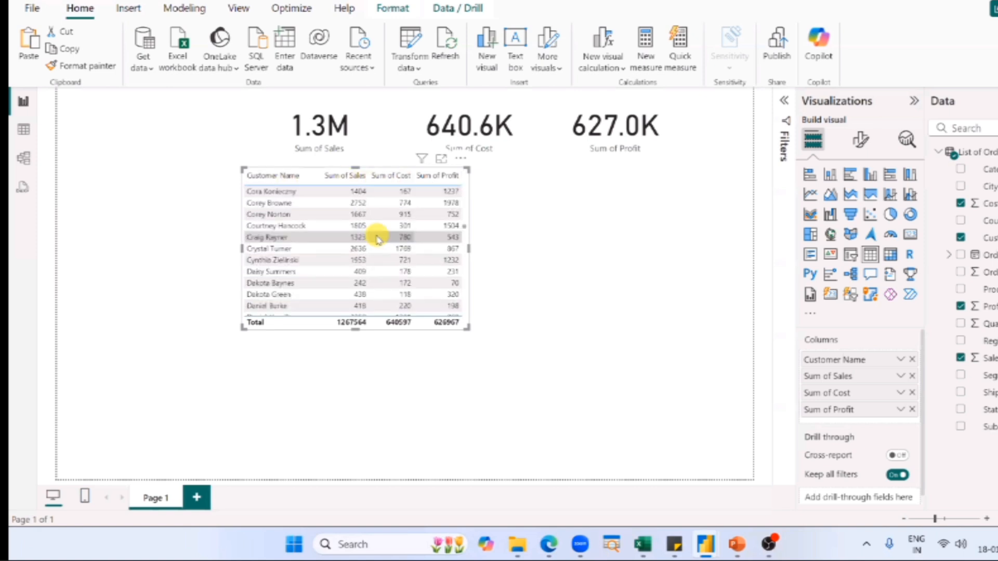
pyautogui.scroll(20, 378, 237)
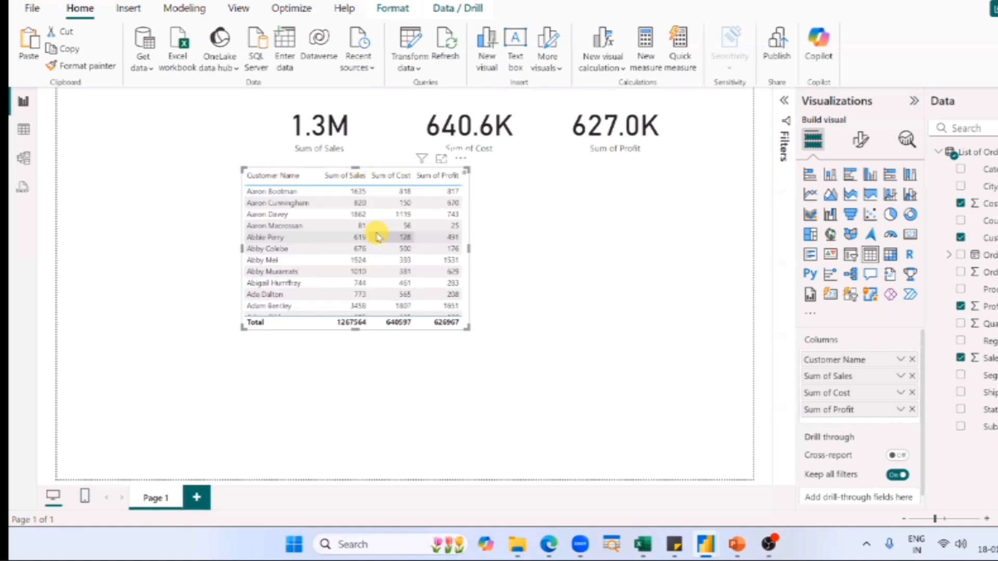
pyautogui.scroll(-20, 377, 237)
pyautogui.scroll(20, 378, 237)
pyautogui.click(545, 267)
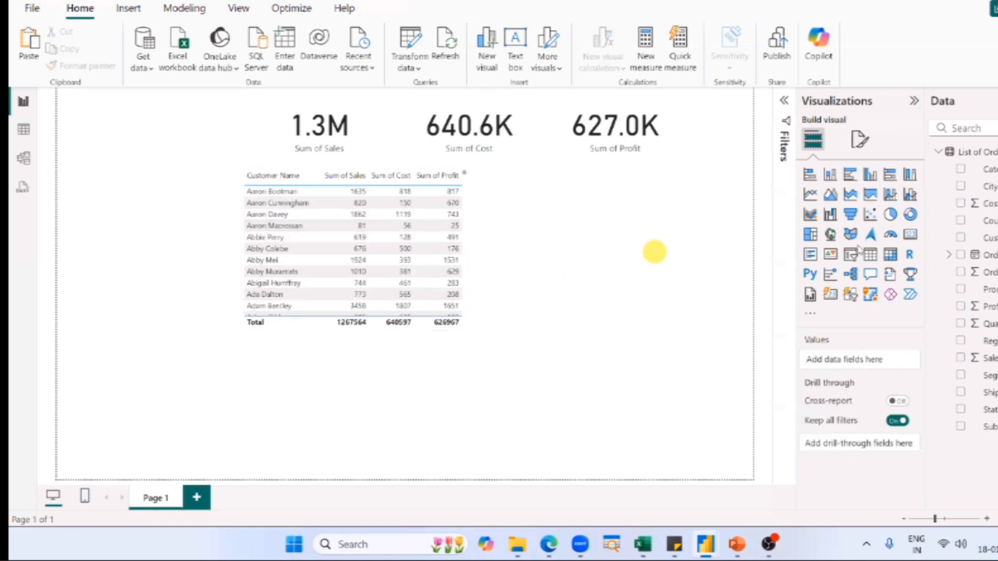
pyautogui.click(868, 254)
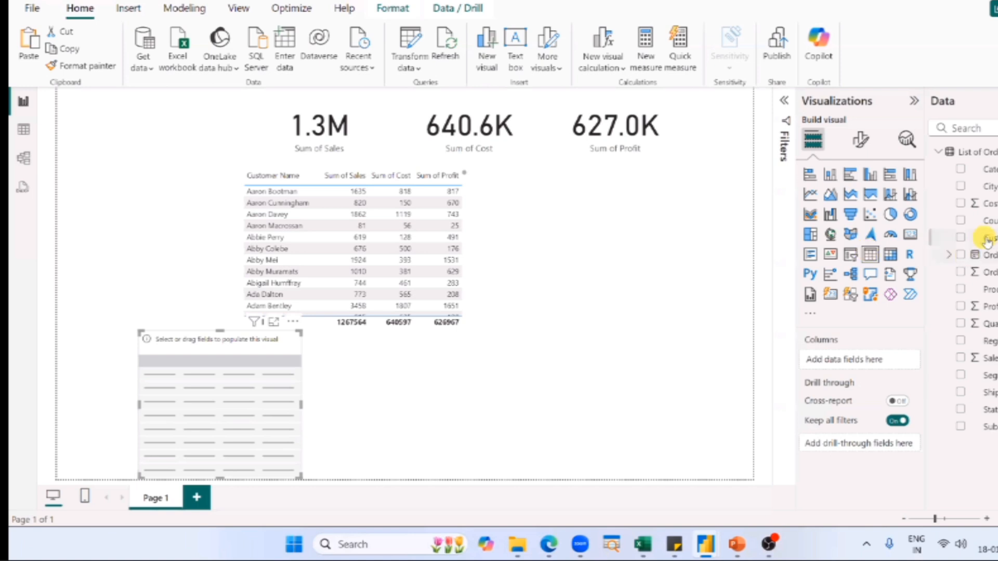
pyautogui.moveTo(984, 237); pyautogui.dragTo(191, 425)
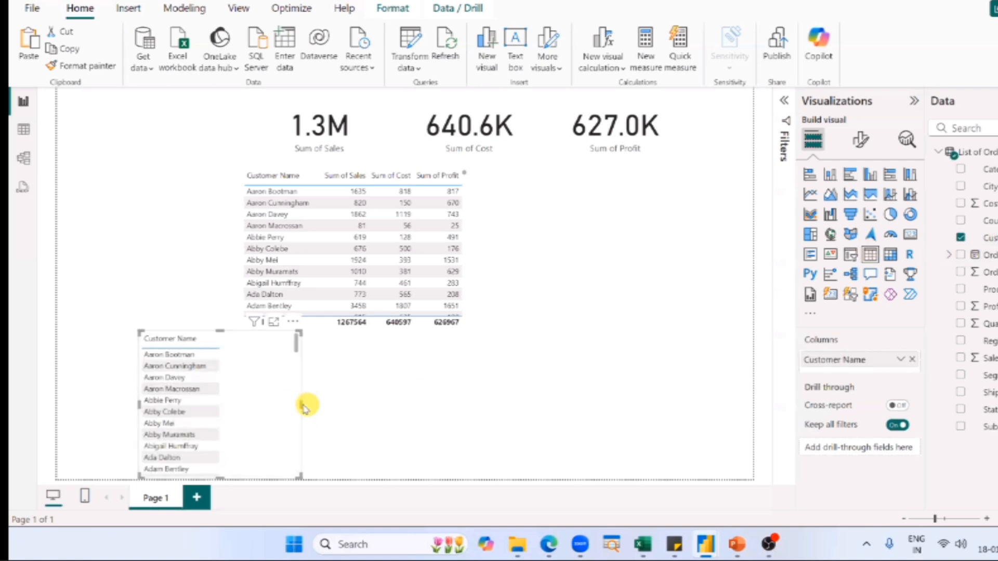
pyautogui.moveTo(301, 405); pyautogui.dragTo(379, 412)
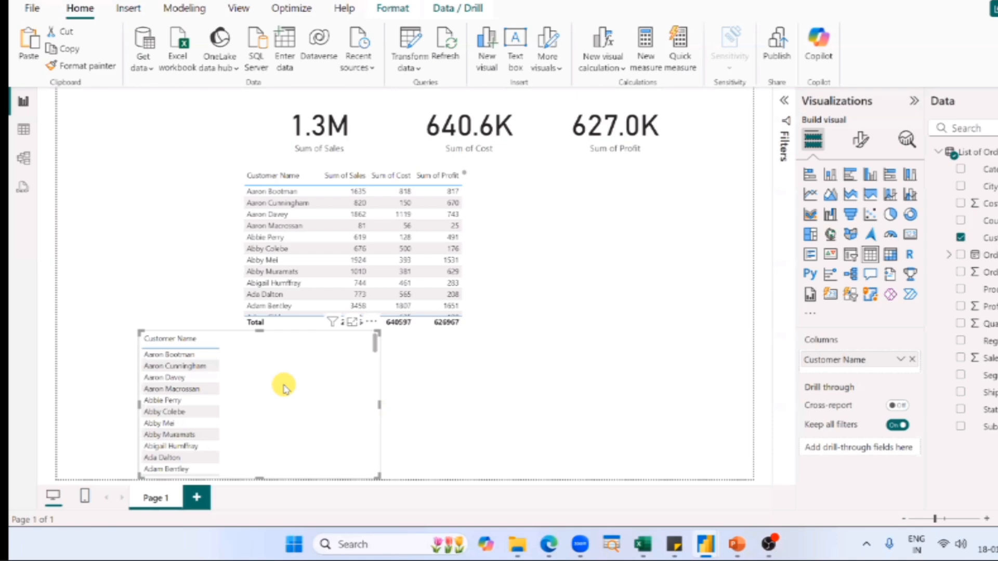
pyautogui.press('Delete')
# - Switch to the reference Power BI Dashboard and examine the Sales and Sub-Category axes of the KPIs by Sub Categories chart
pyautogui.hotkey('alt', 'Tab')
pyautogui.hotkey('alt', 'Tab')
pyautogui.hotkey('alt', 'Tab')
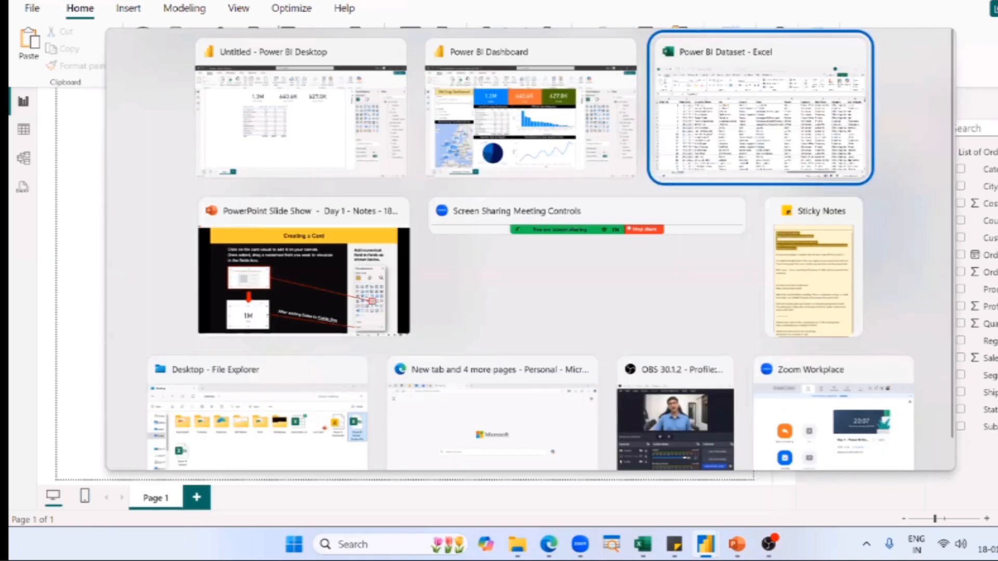
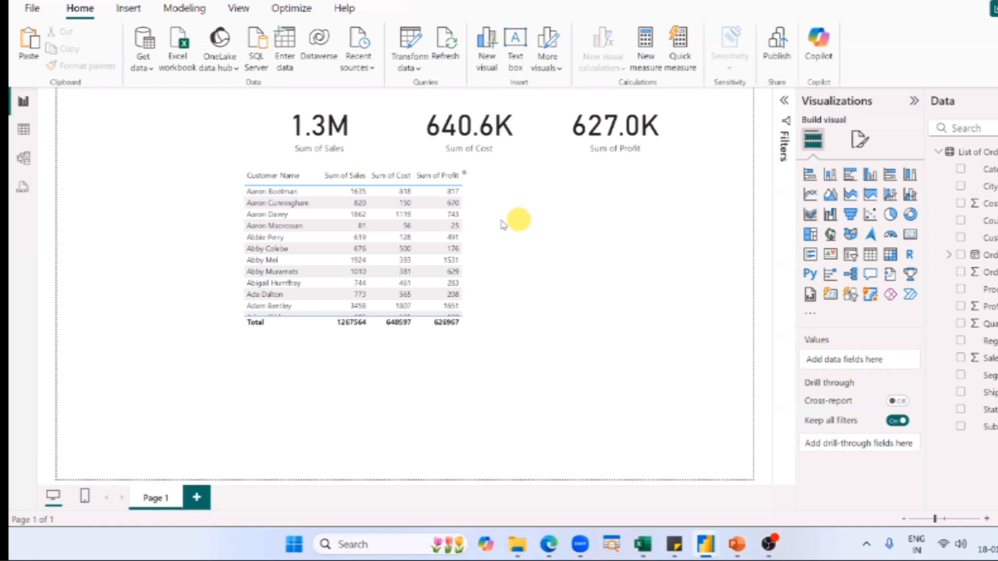
pyautogui.hotkey('alt', 'Tab')
pyautogui.click(812, 136)
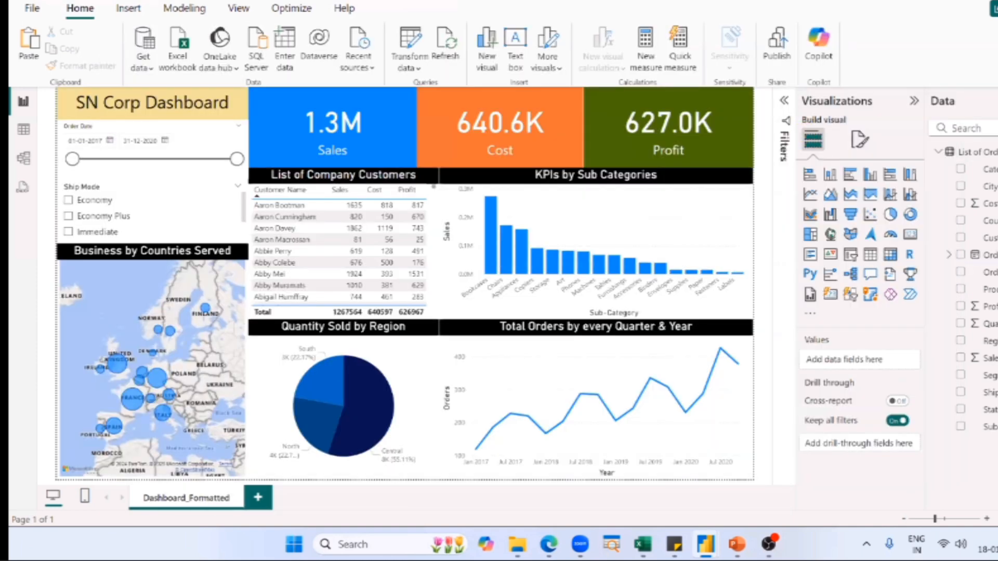
pyautogui.click(665, 260)
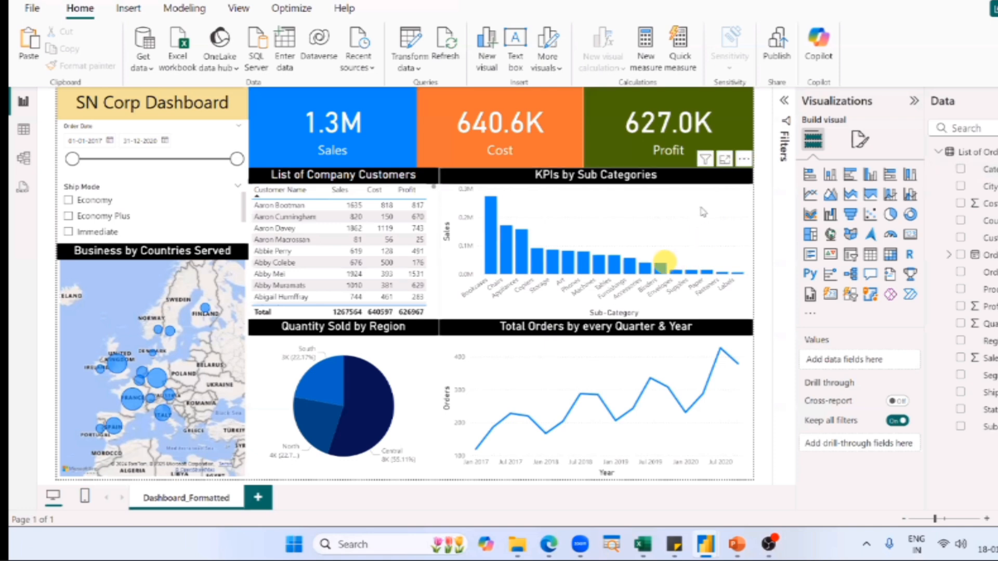
pyautogui.click(701, 208)
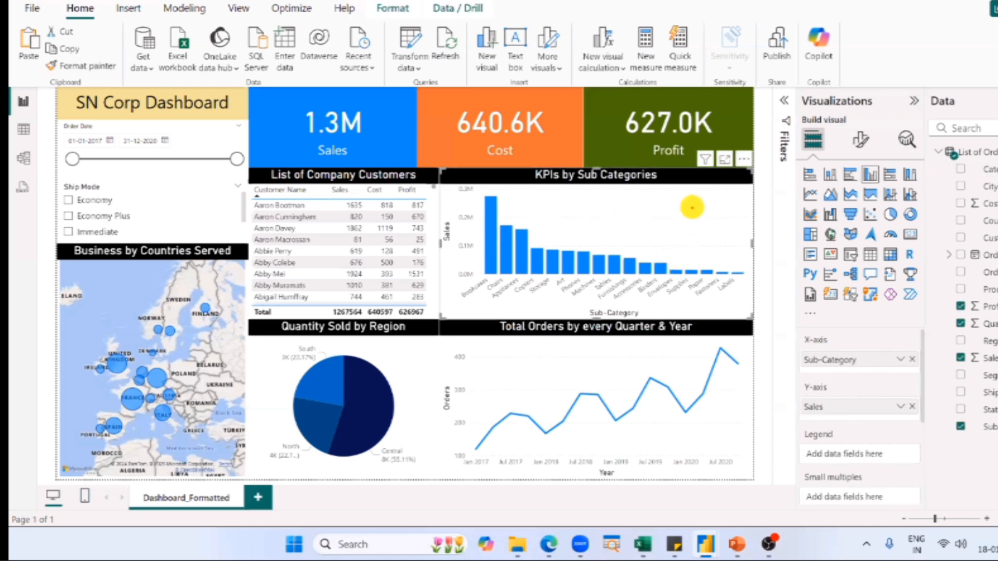
pyautogui.click(482, 226)
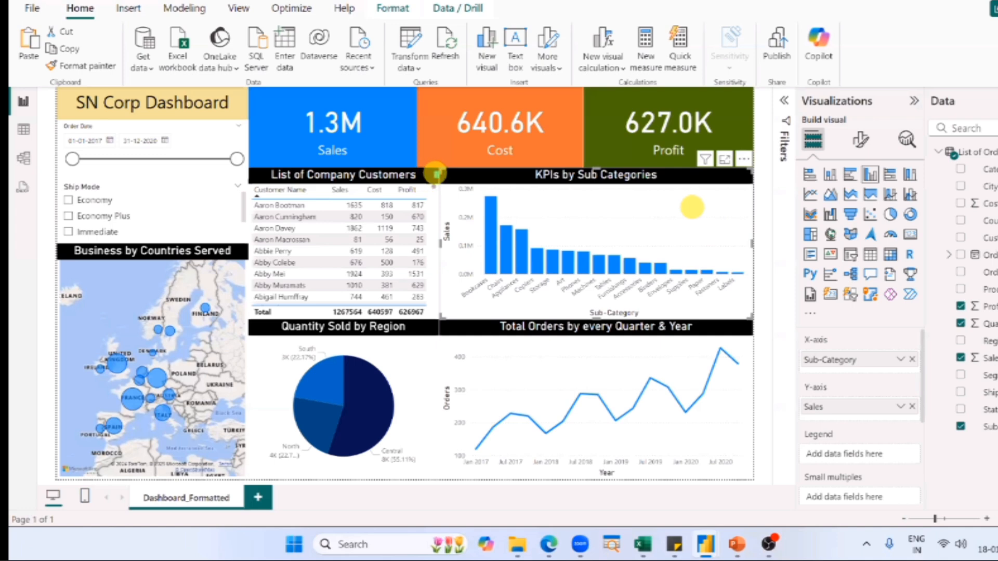
pyautogui.moveTo(435, 172)
pyautogui.mouseDown()
pyautogui.moveTo(484, 289)
pyautogui.moveTo(478, 283)
pyautogui.moveTo(753, 283)
pyautogui.moveTo(759, 273)
pyautogui.mouseUp()
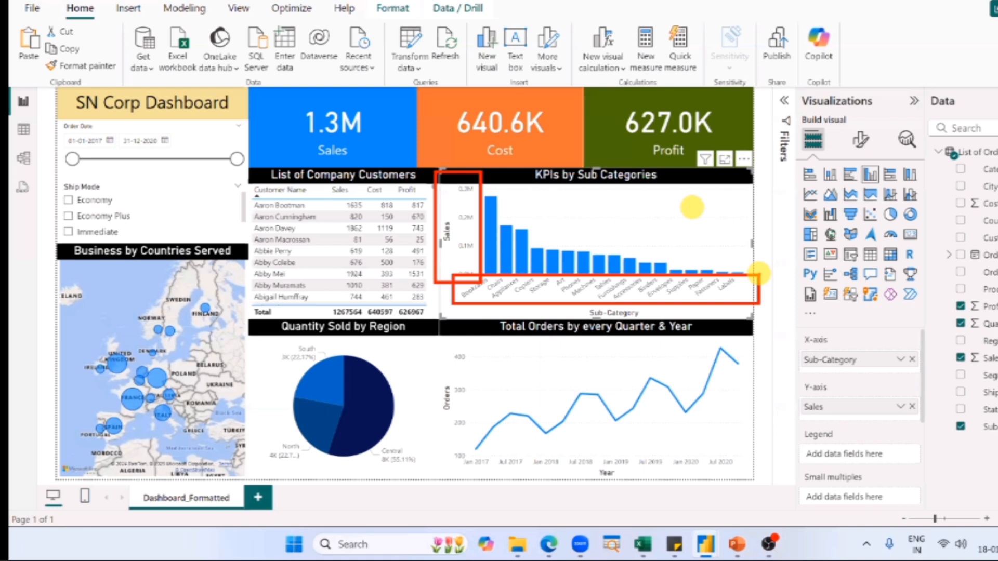
pyautogui.press('Escape')
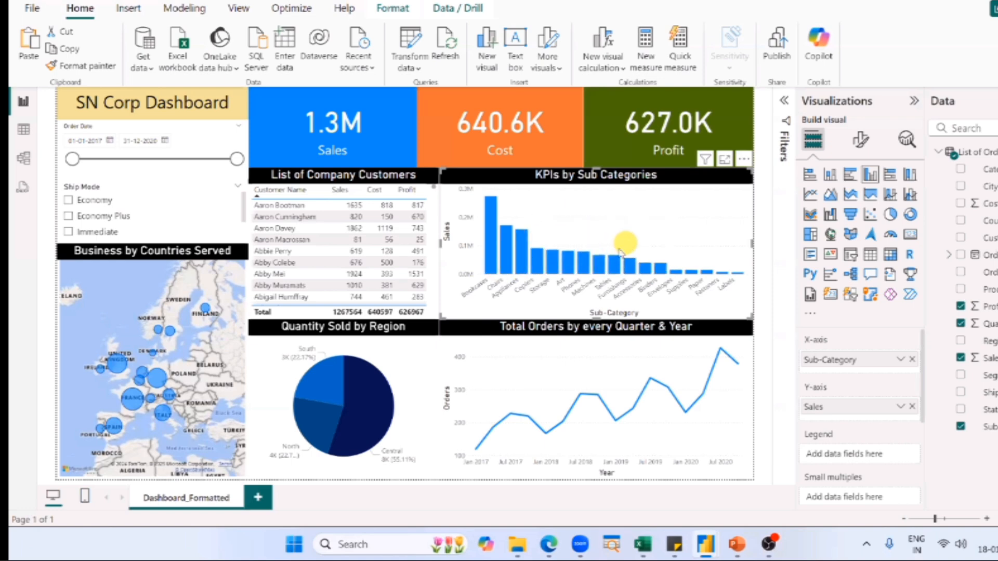
# - Switch to the untitled report, add a clustered column chart beside the customer table, widen it to the page edge, and deselect it
pyautogui.hotkey('alt', 'Tab')
pyautogui.press('Tab')
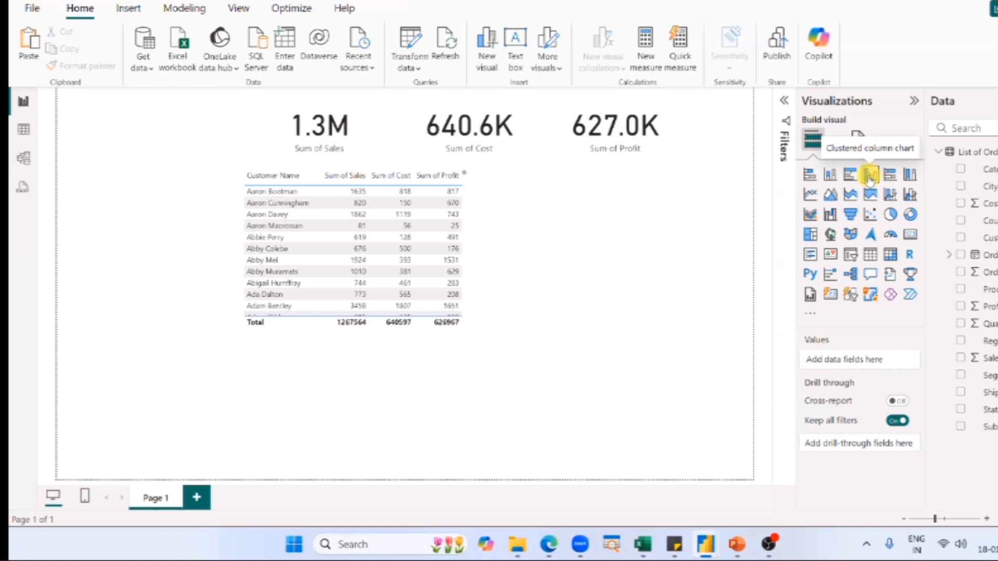
pyautogui.click(870, 177)
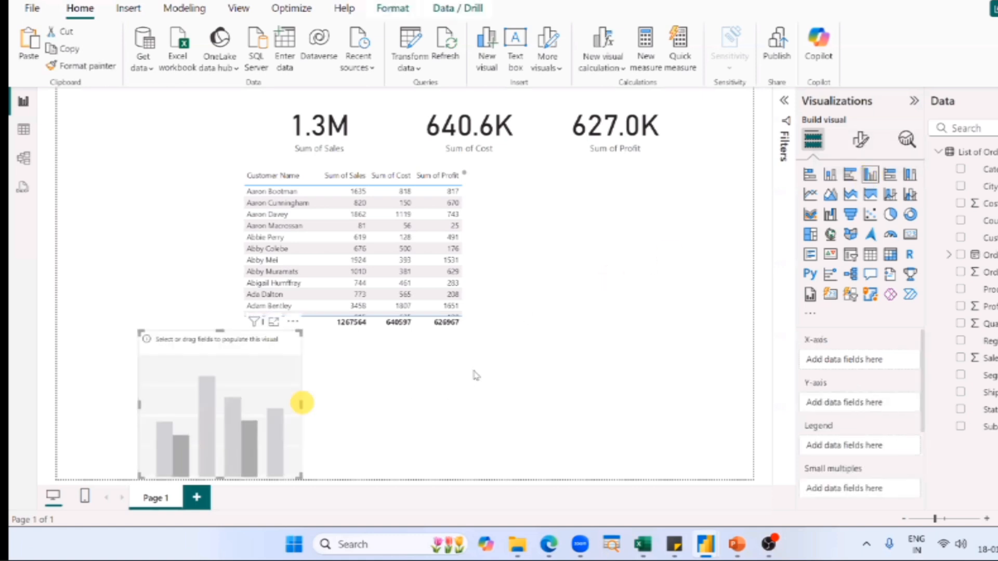
pyautogui.moveTo(300, 403); pyautogui.dragTo(547, 277)
pyautogui.moveTo(630, 313); pyautogui.dragTo(752, 329)
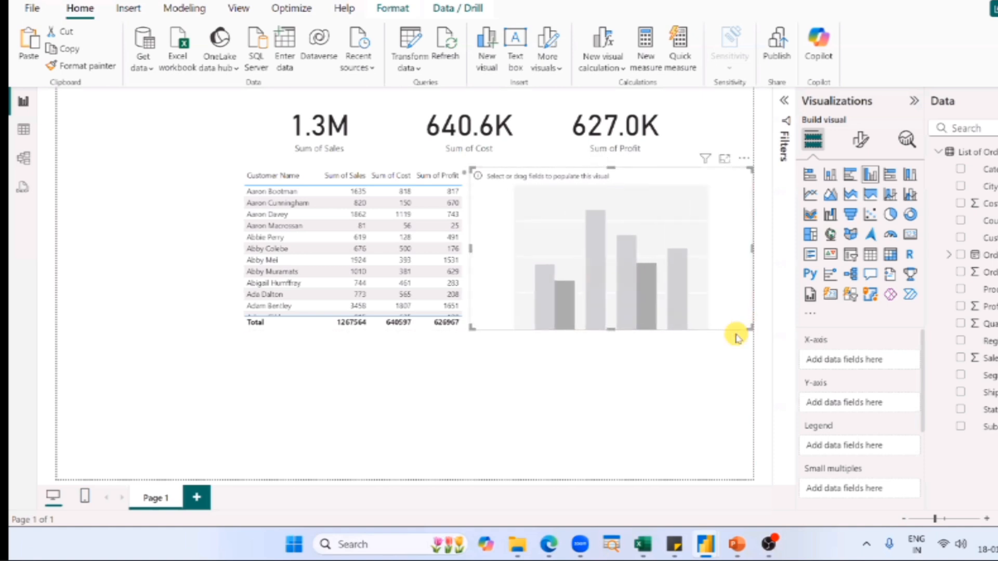
pyautogui.click(696, 350)
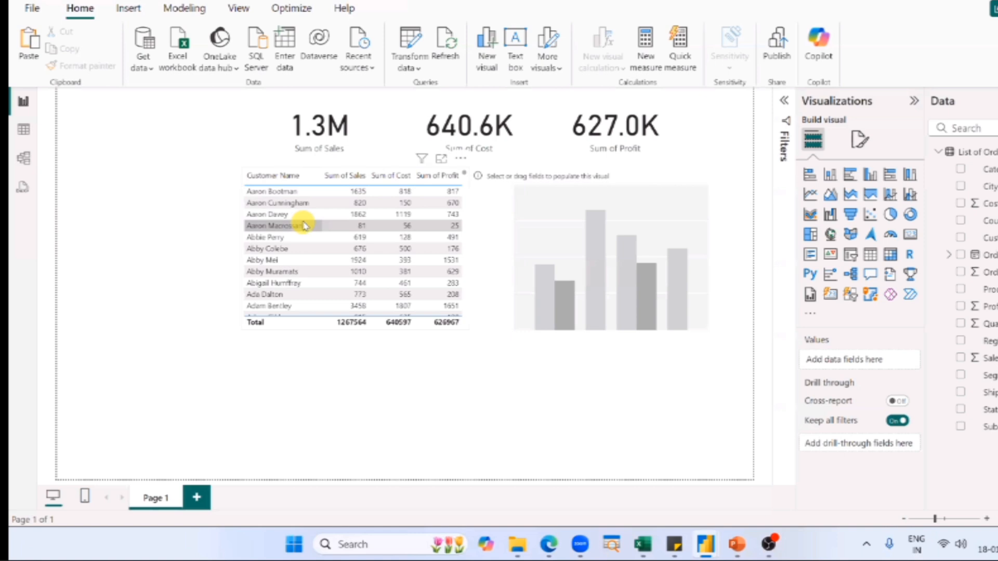
# - Cross-filter the Sales, Cost and Profit cards by the first customer in the table, and clear that selection
pyautogui.click(281, 196)
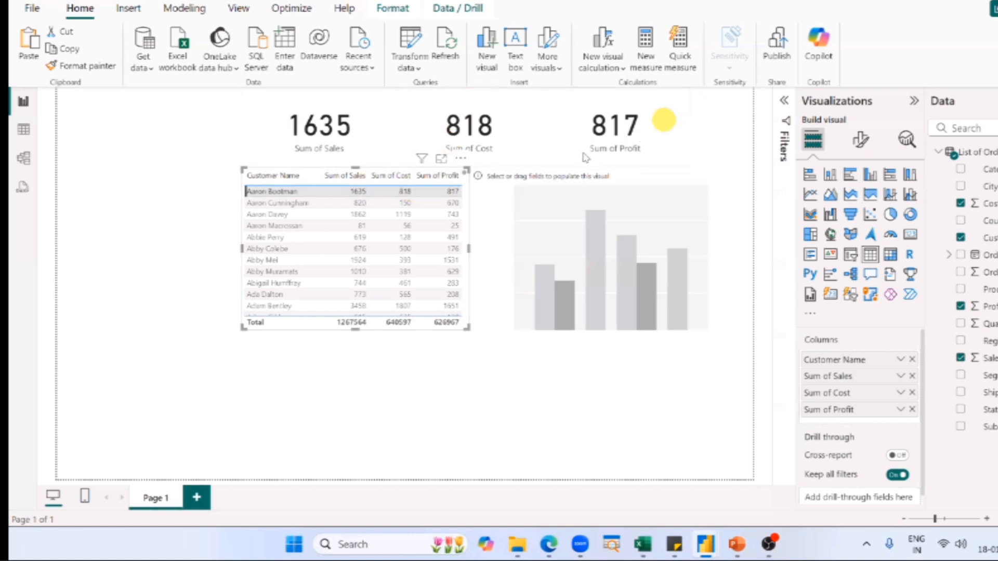
pyautogui.click(89, 209)
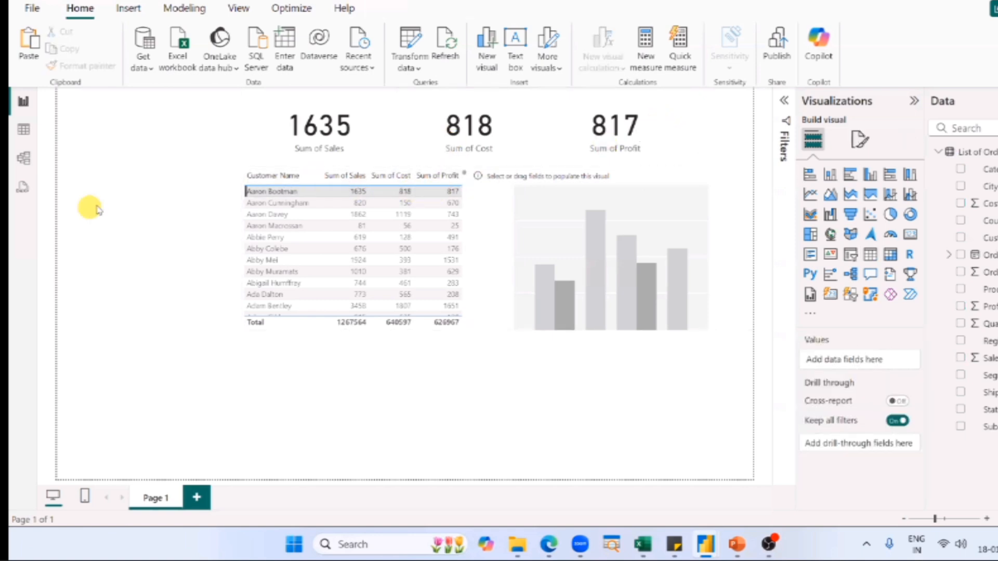
pyautogui.click(274, 195)
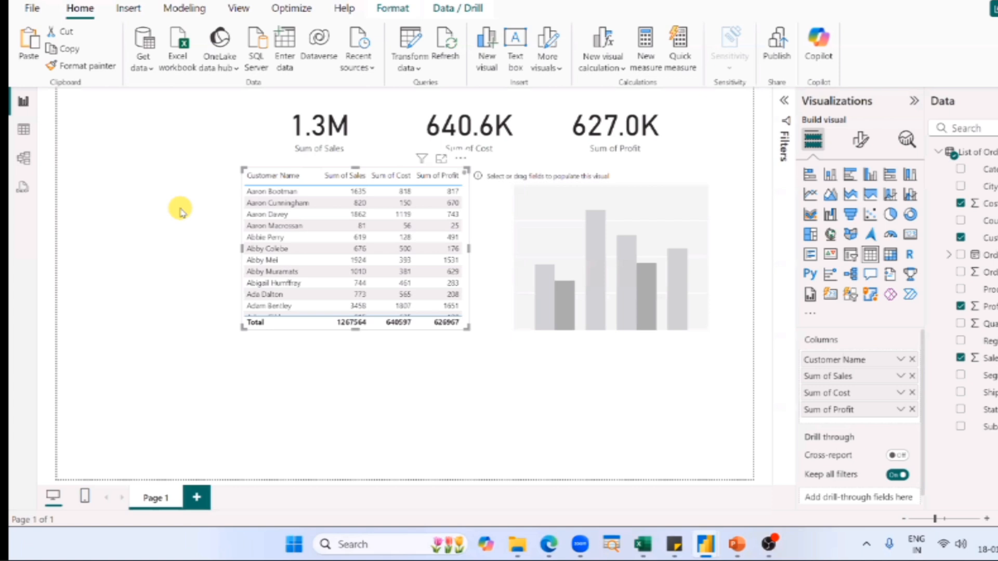
# - Select the empty column chart and examine its X-axis, Y-axis, Legend, Small multiples and Tooltips field wells
pyautogui.click(584, 247)
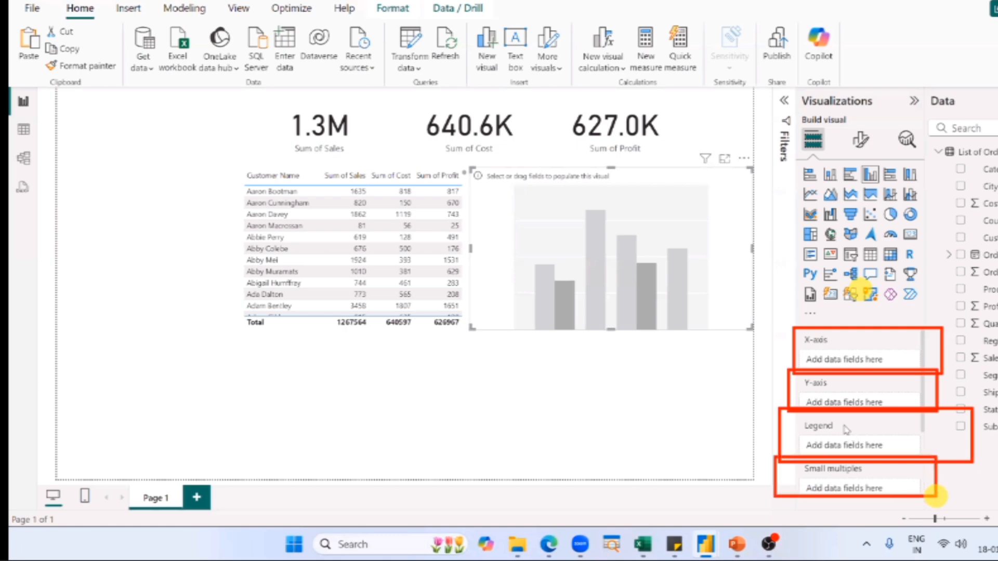
pyautogui.scroll(-2, 847, 426)
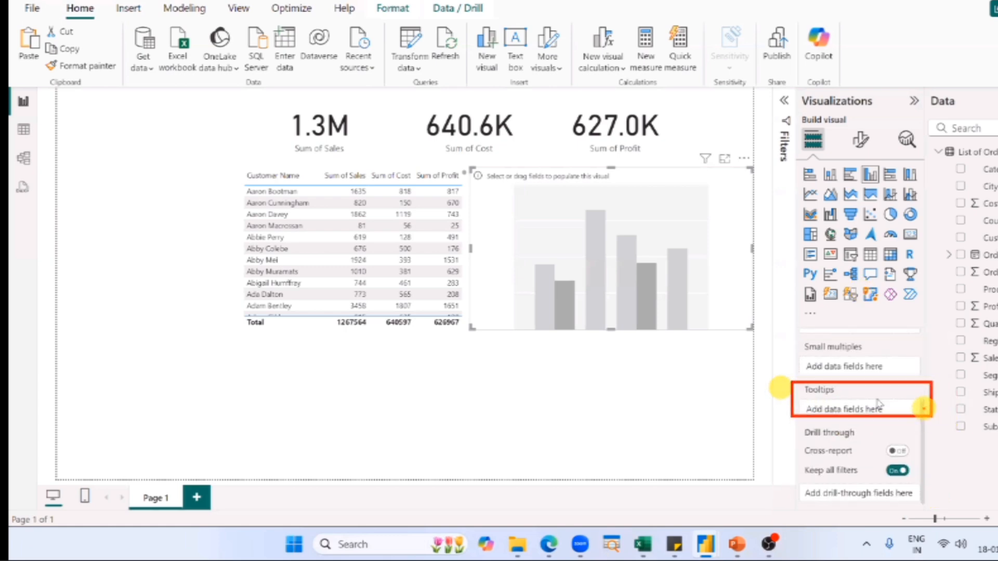
pyautogui.scroll(2, 852, 396)
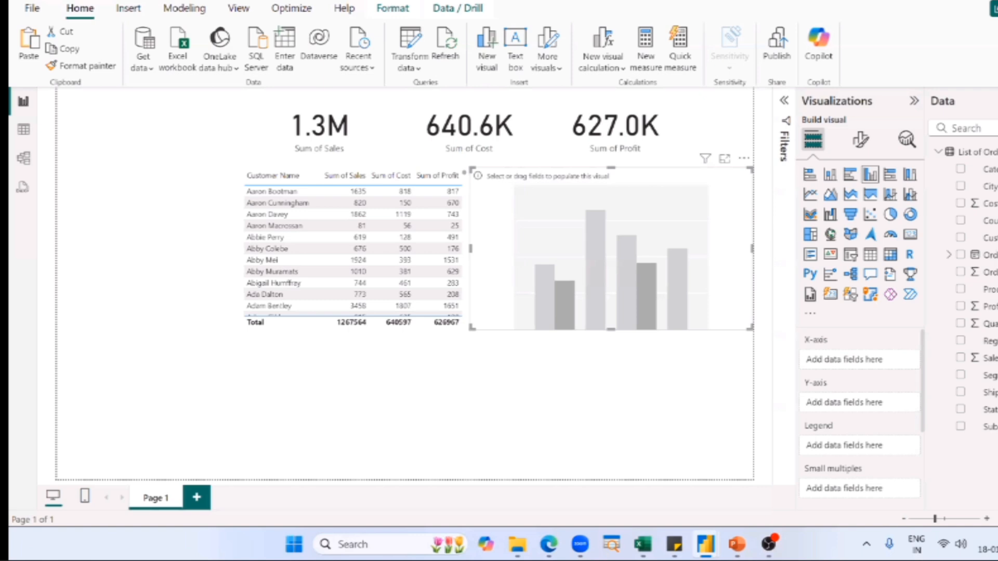
# - Return to the reference Power BI Dashboard and examine which fields of the KPIs by Sub Categories chart form its Y-axis and X-axis
pyautogui.hotkey('alt', 'Tab')
pyautogui.hotkey('alt', 'Tab')
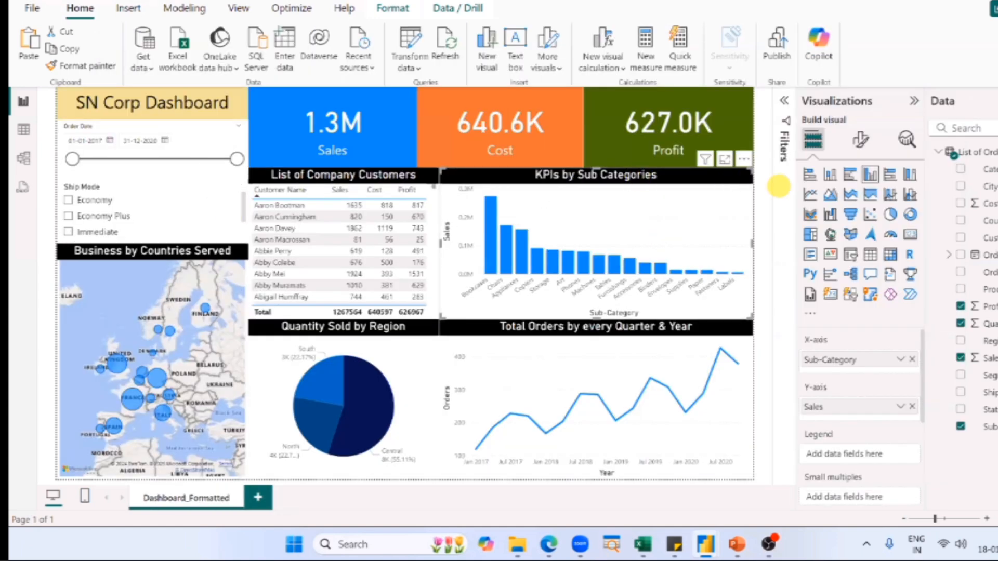
pyautogui.moveTo(430, 171)
pyautogui.mouseDown()
pyautogui.moveTo(477, 296)
pyautogui.moveTo(749, 320)
pyautogui.mouseUp()
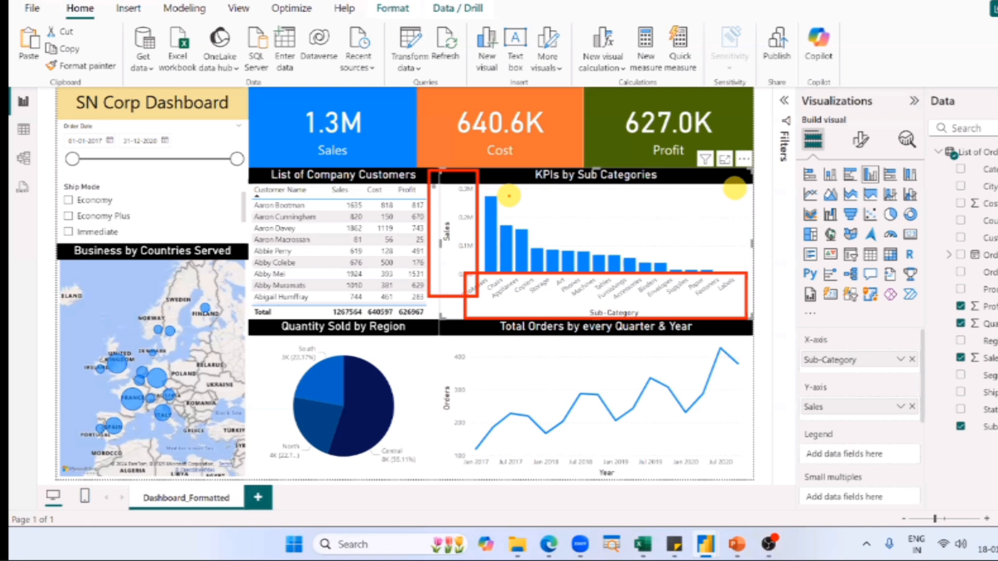
pyautogui.moveTo(511, 189); pyautogui.dragTo(513, 209)
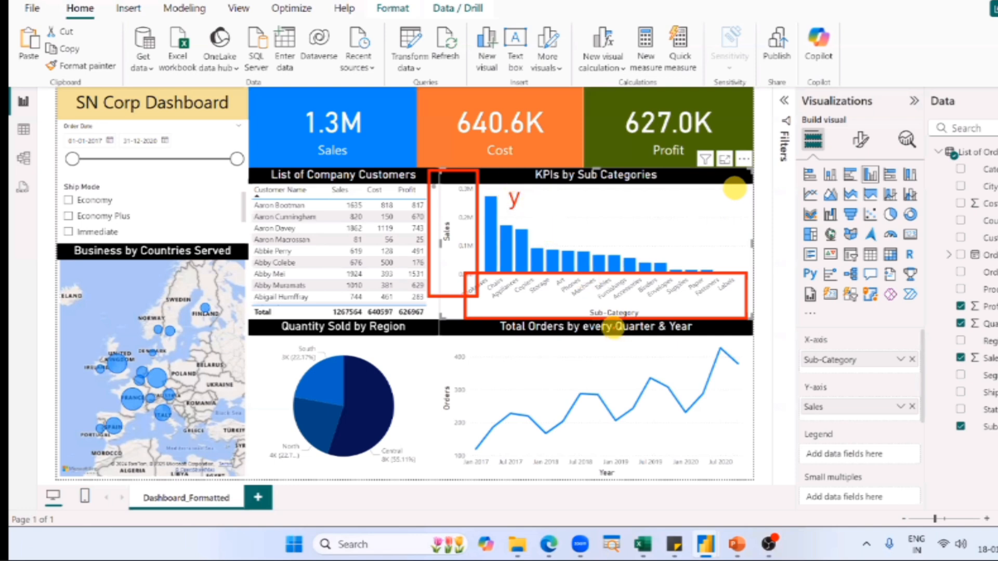
pyautogui.moveTo(660, 302)
pyautogui.mouseDown()
pyautogui.moveTo(670, 313)
pyautogui.moveTo(661, 313)
pyautogui.mouseUp()
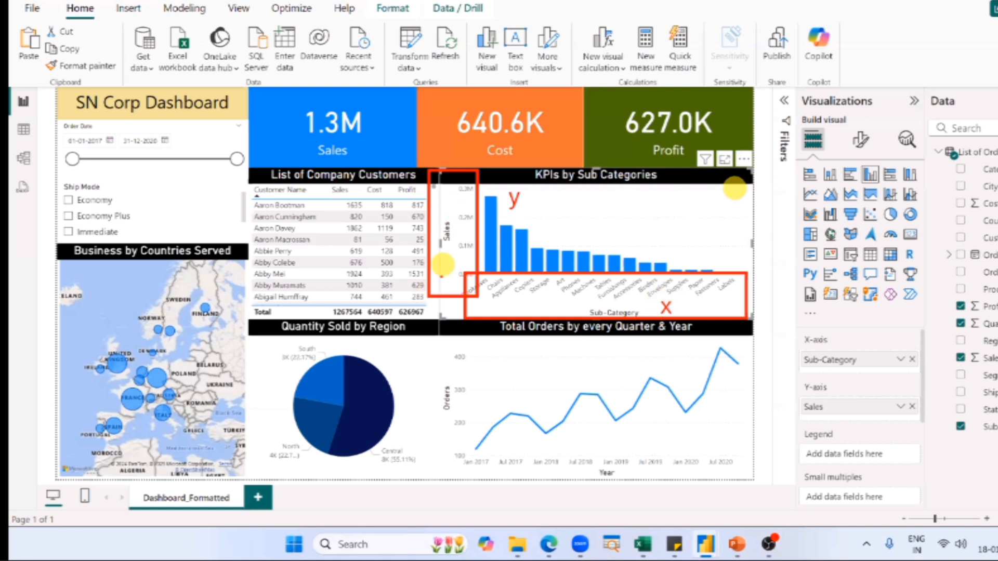
pyautogui.moveTo(441, 237)
pyautogui.mouseDown()
pyautogui.moveTo(444, 200)
pyautogui.moveTo(458, 269)
pyautogui.moveTo(445, 203)
pyautogui.mouseUp()
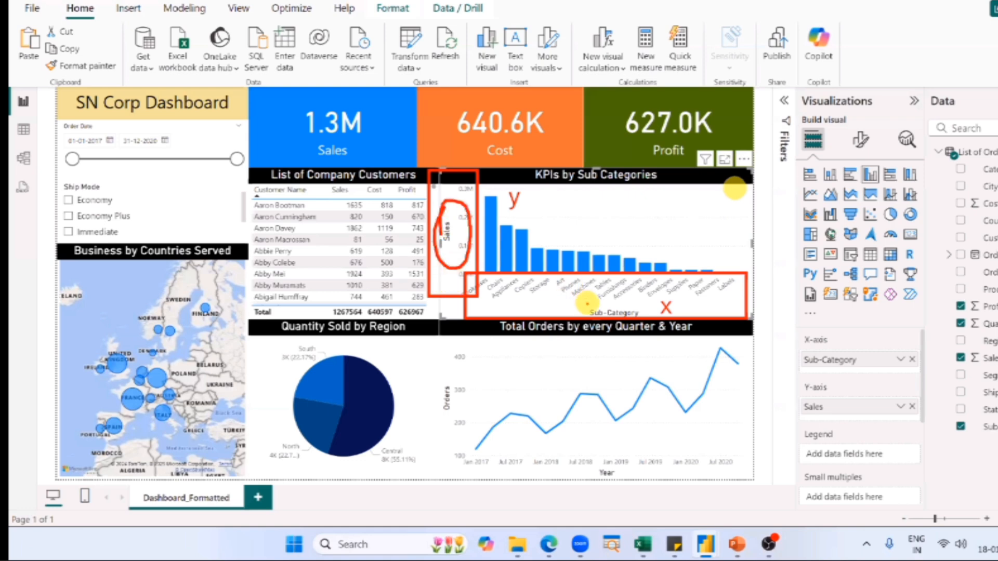
pyautogui.moveTo(580, 306)
pyautogui.mouseDown()
pyautogui.moveTo(647, 310)
pyautogui.moveTo(568, 308)
pyautogui.moveTo(580, 301)
pyautogui.mouseUp()
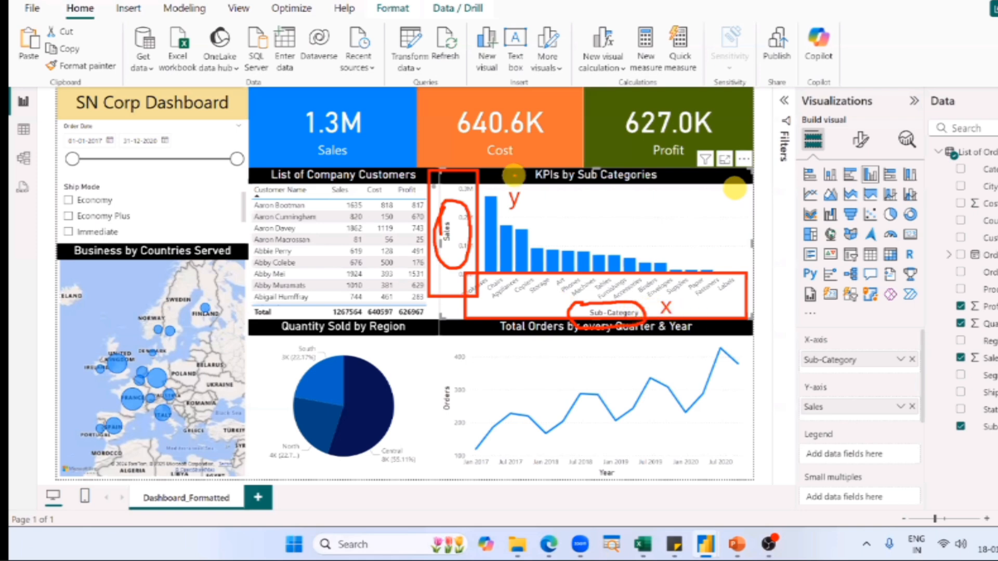
pyautogui.press('Escape')
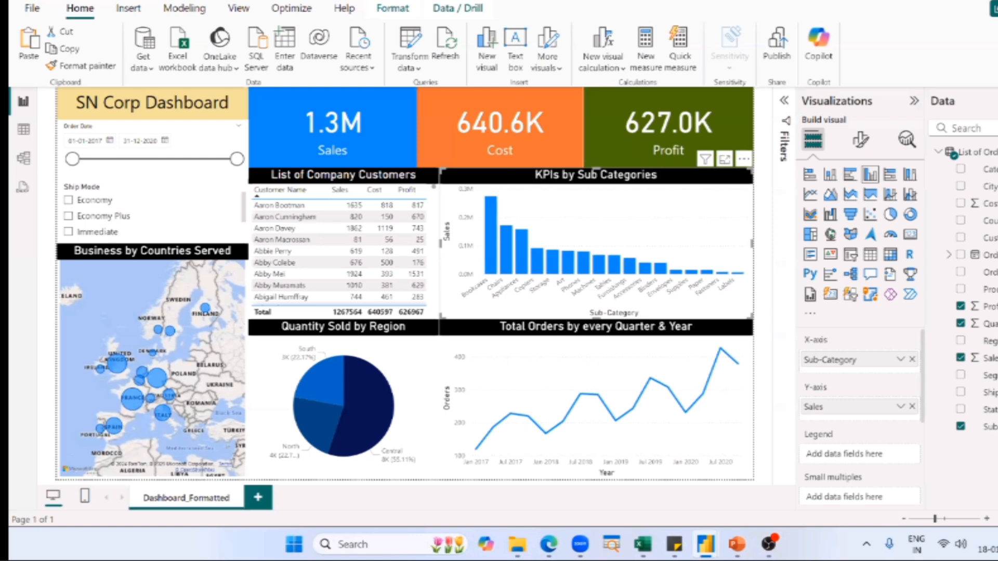
# - Switch back to the untitled report, assign Sales to the column chart's Y-axis, and inspect the single total column
pyautogui.hotkey('alt', 'Tab')
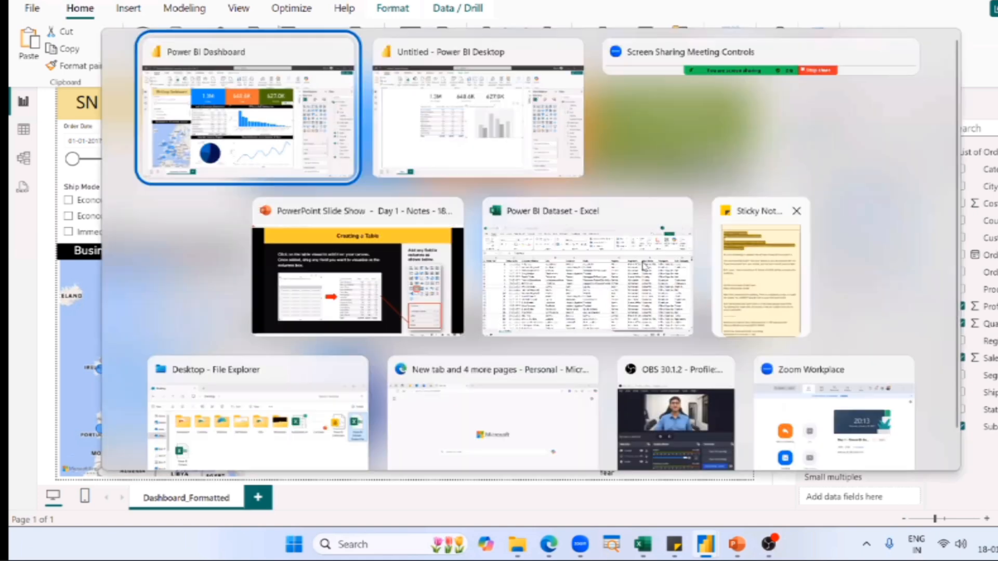
pyautogui.hotkey('alt', 'Tab')
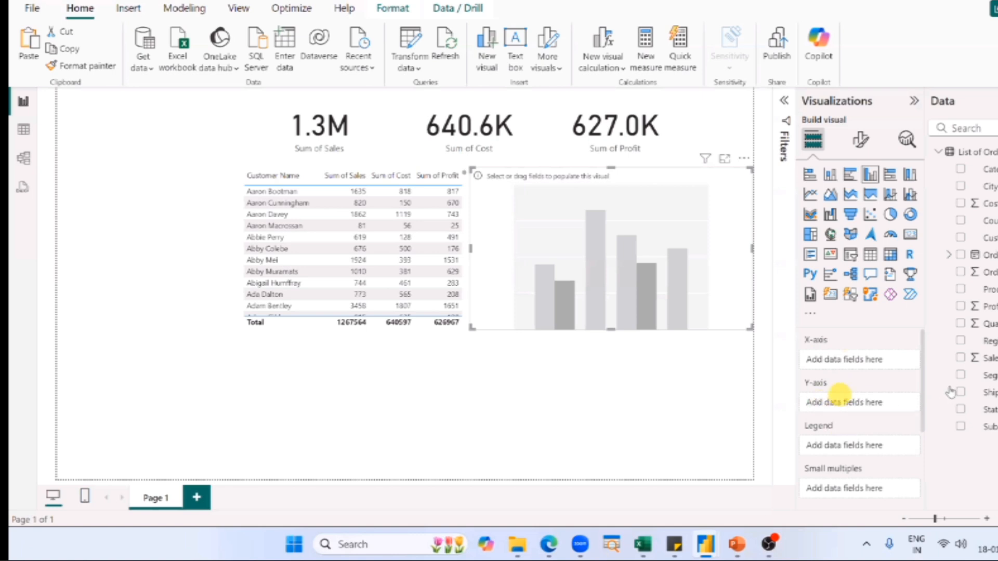
pyautogui.moveTo(988, 364); pyautogui.dragTo(871, 414)
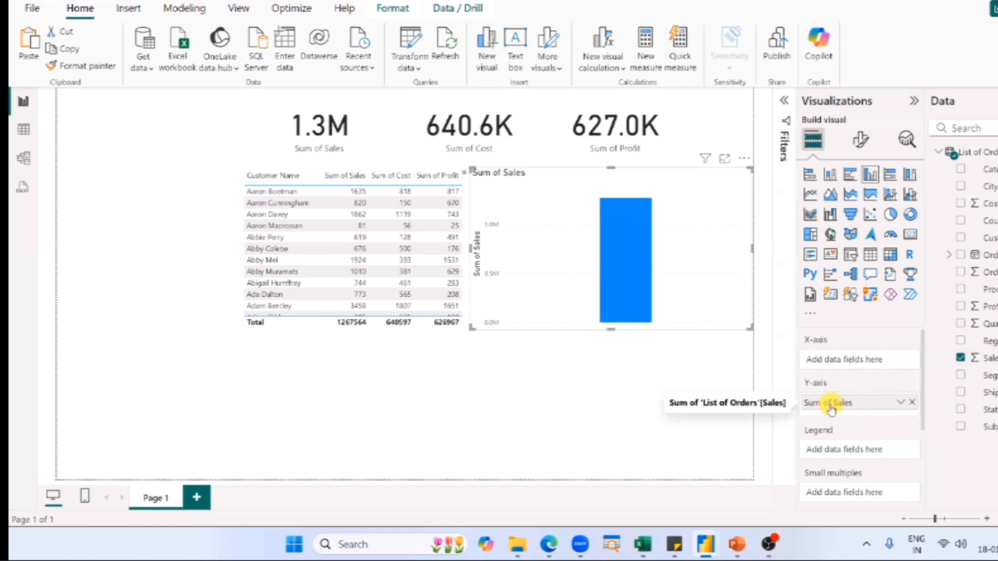
pyautogui.moveTo(642, 251)
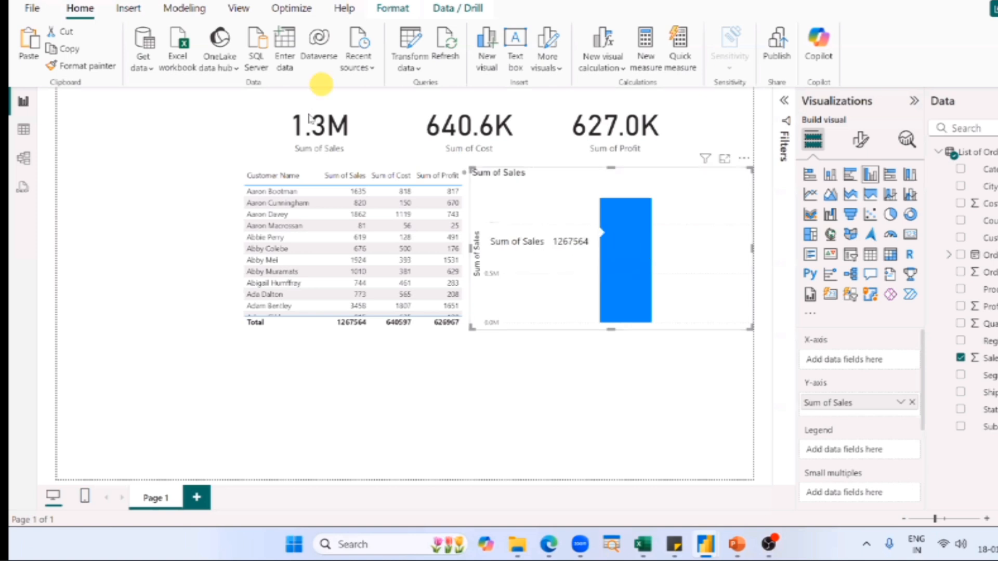
pyautogui.click(631, 233)
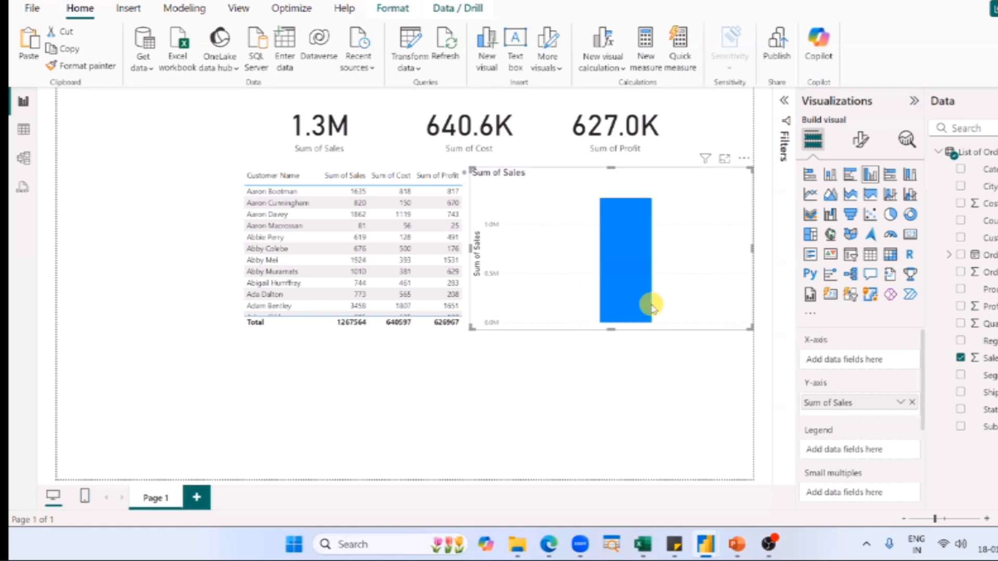
# - Assign Sub-Category to the column chart's X-axis and inspect the Bookcases column's values
pyautogui.moveTo(990, 426); pyautogui.dragTo(878, 360)
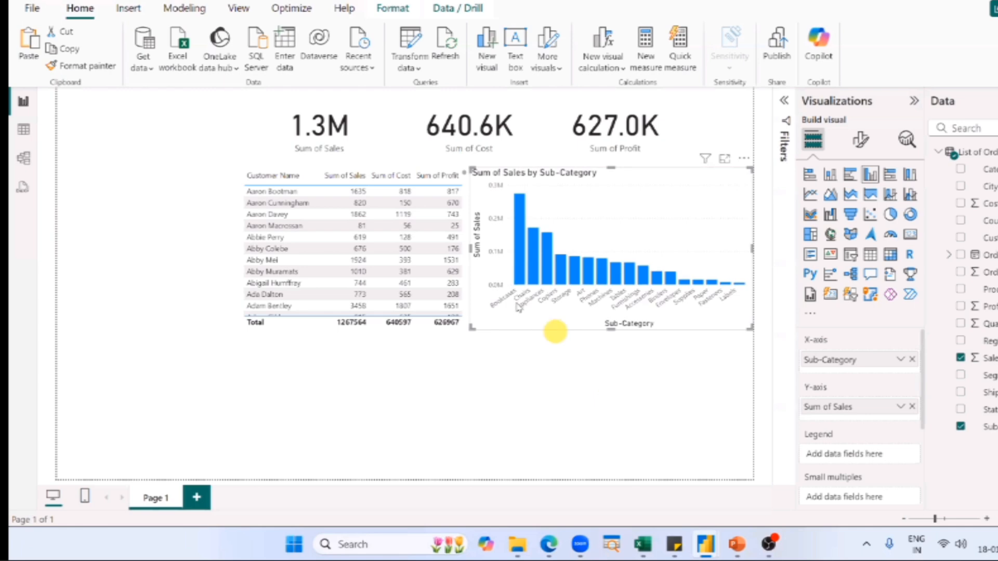
pyautogui.click(518, 272)
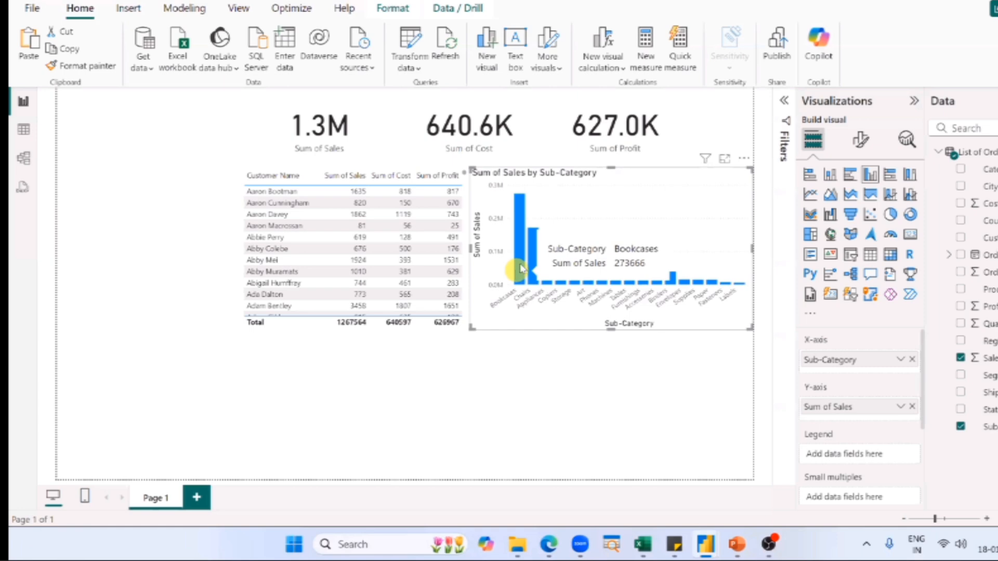
pyautogui.click(521, 268)
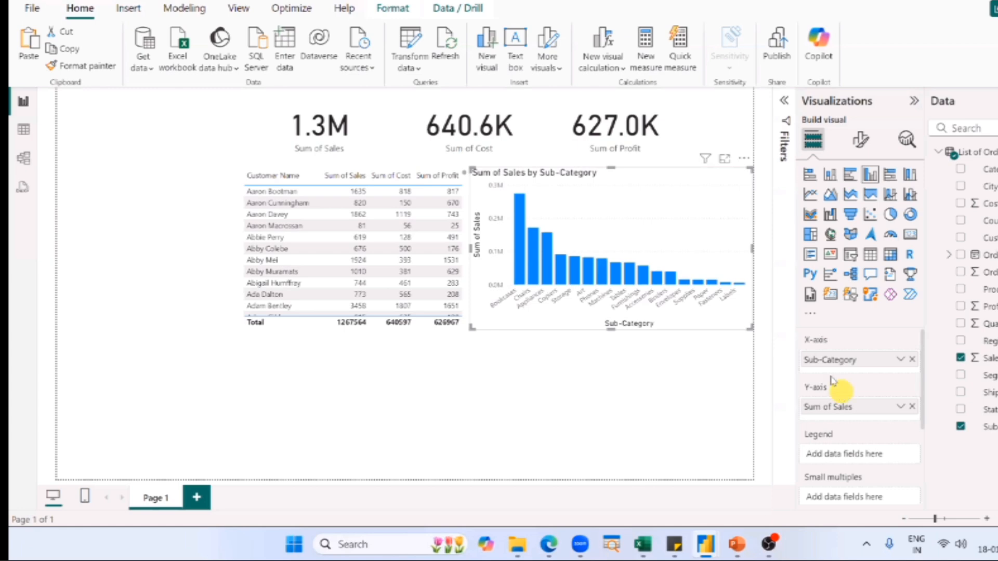
pyautogui.scroll(-3, 832, 380)
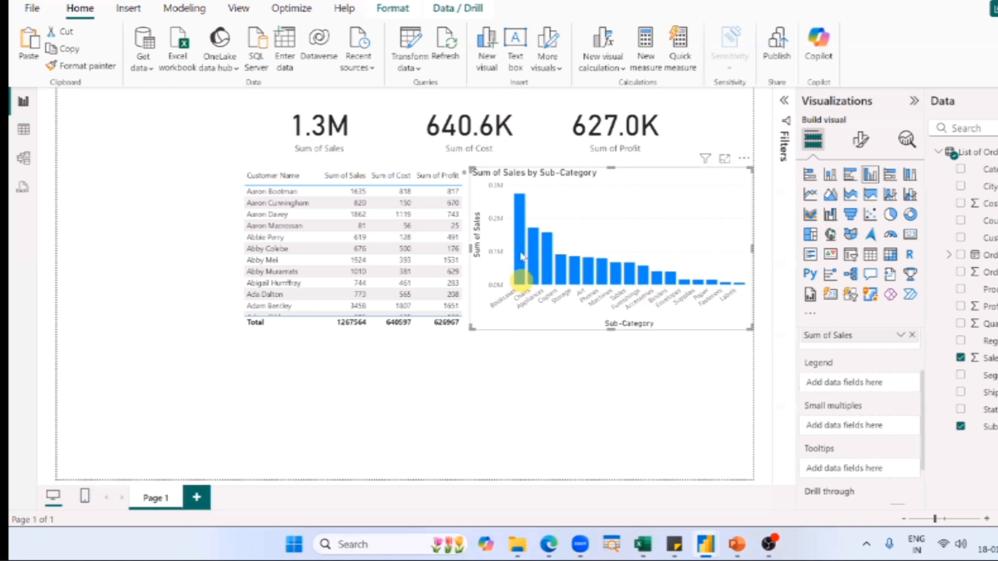
pyautogui.moveTo(521, 255)
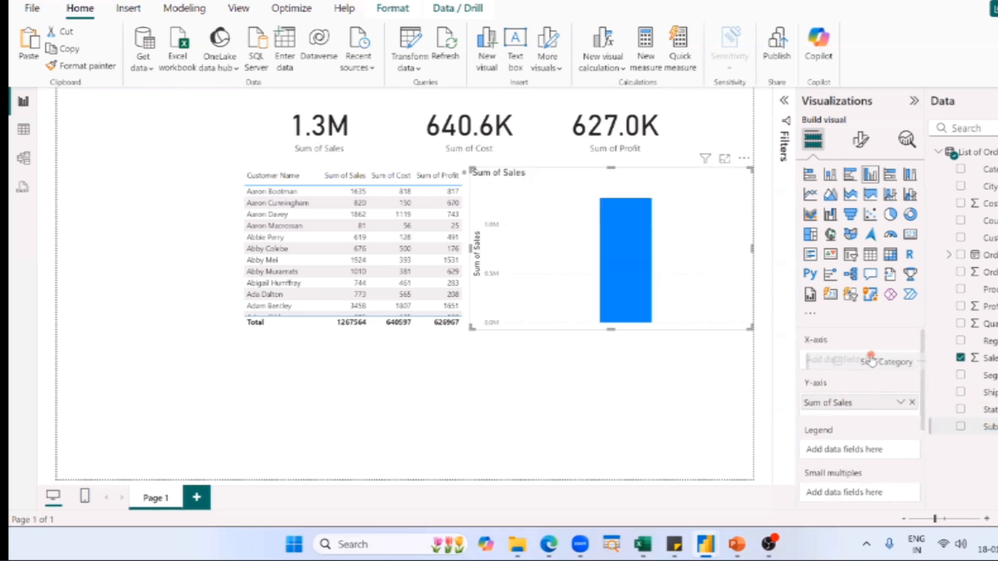
pyautogui.moveTo(871, 360); pyautogui.dragTo(871, 359)
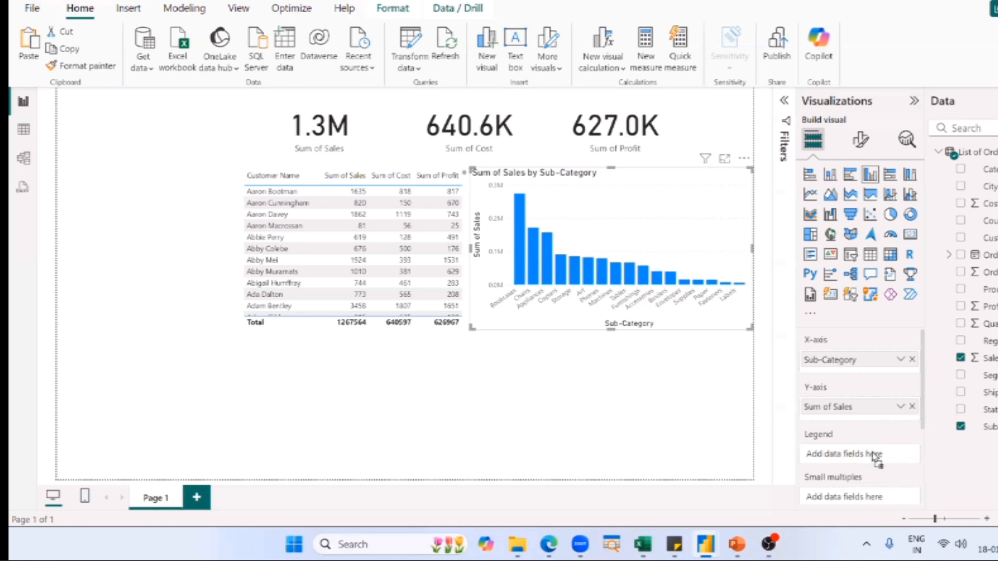
# - Split the chart's columns by Region through the Legend, inspect the regional columns, and remove Region again
pyautogui.moveTo(872, 453); pyautogui.dragTo(851, 451)
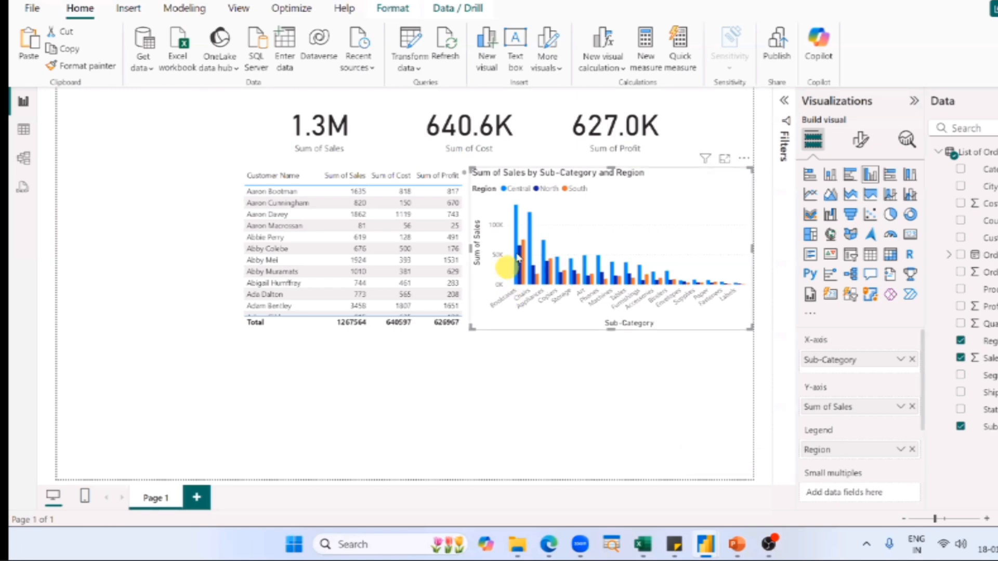
pyautogui.moveTo(518, 258)
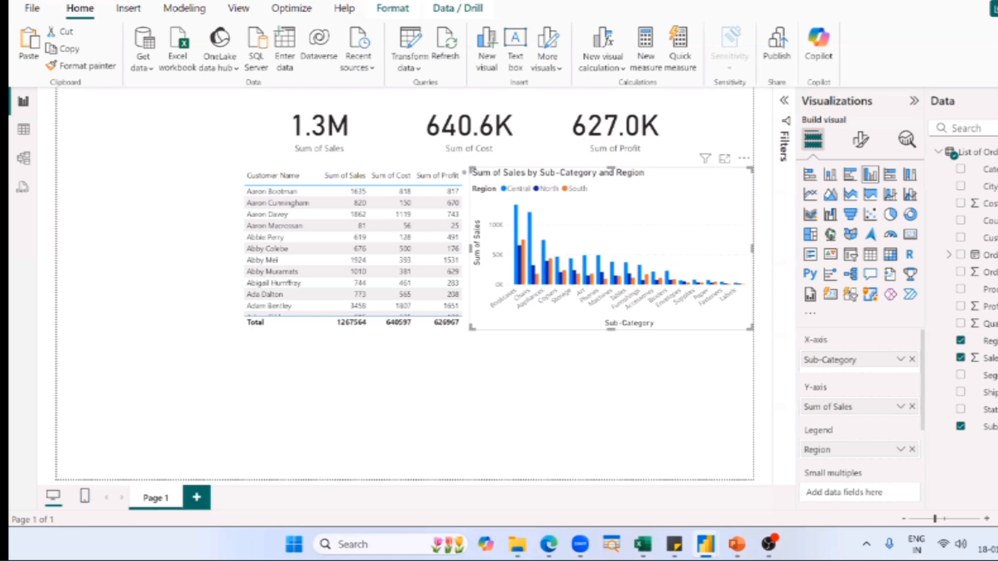
pyautogui.click(575, 271)
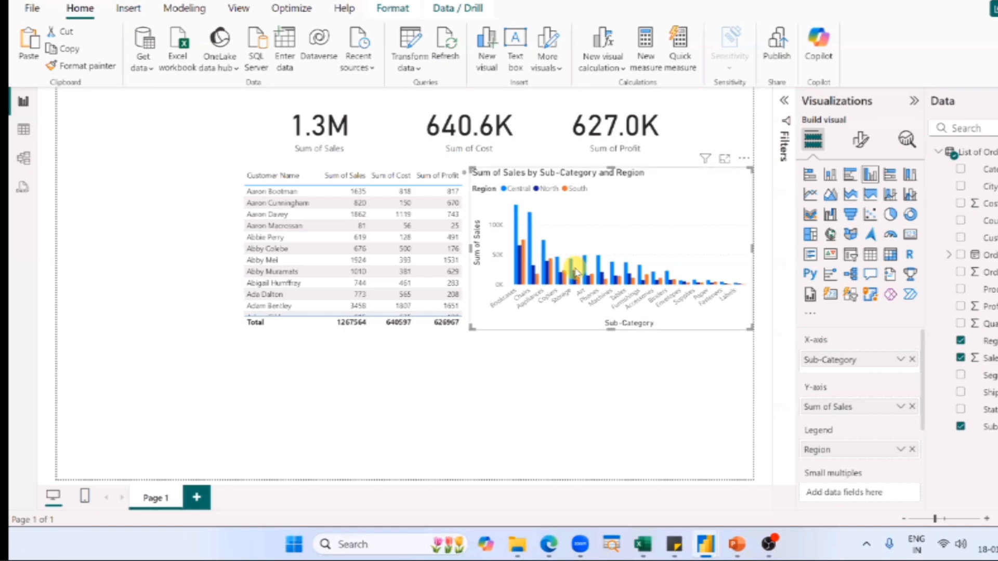
pyautogui.click(913, 449)
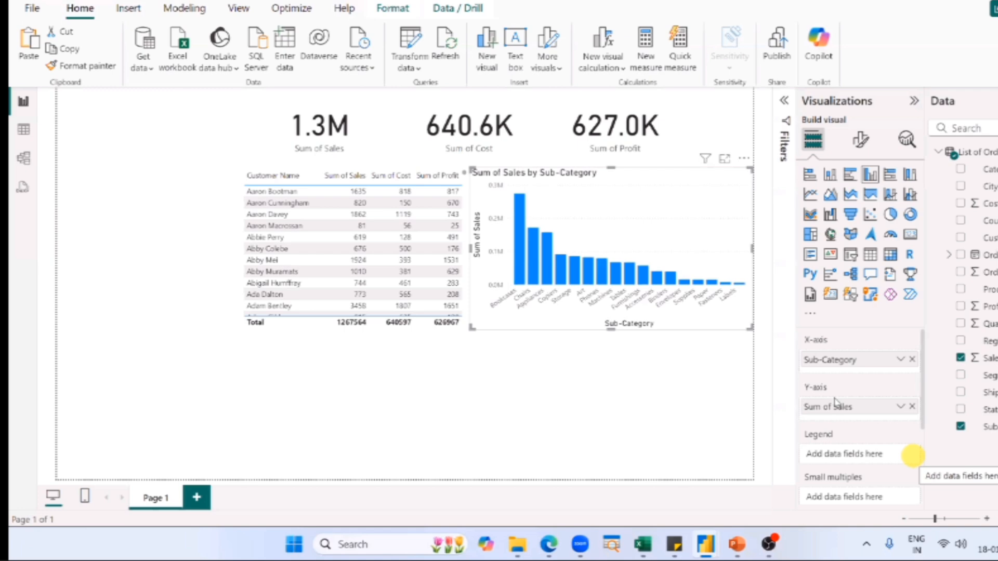
# - Examine the column chart's Tooltips field well together with the Bookcases column
pyautogui.scroll(-3, 835, 403)
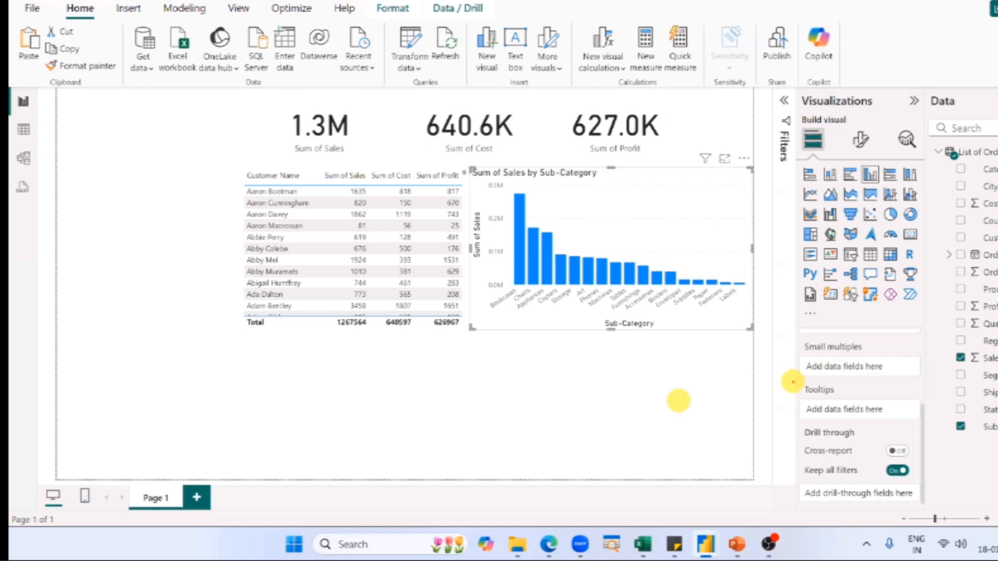
pyautogui.moveTo(792, 382); pyautogui.dragTo(930, 418)
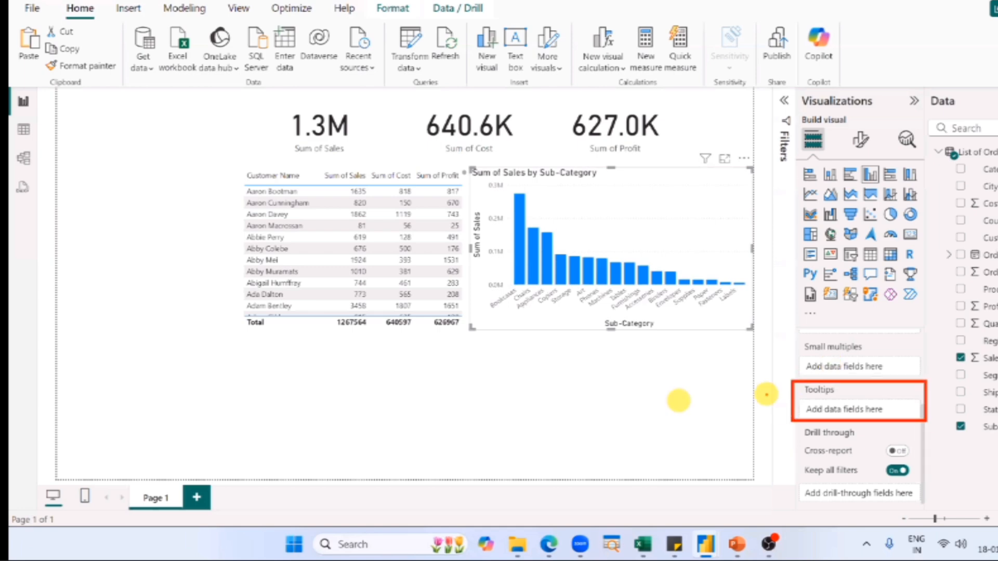
pyautogui.moveTo(788, 390); pyautogui.dragTo(736, 373)
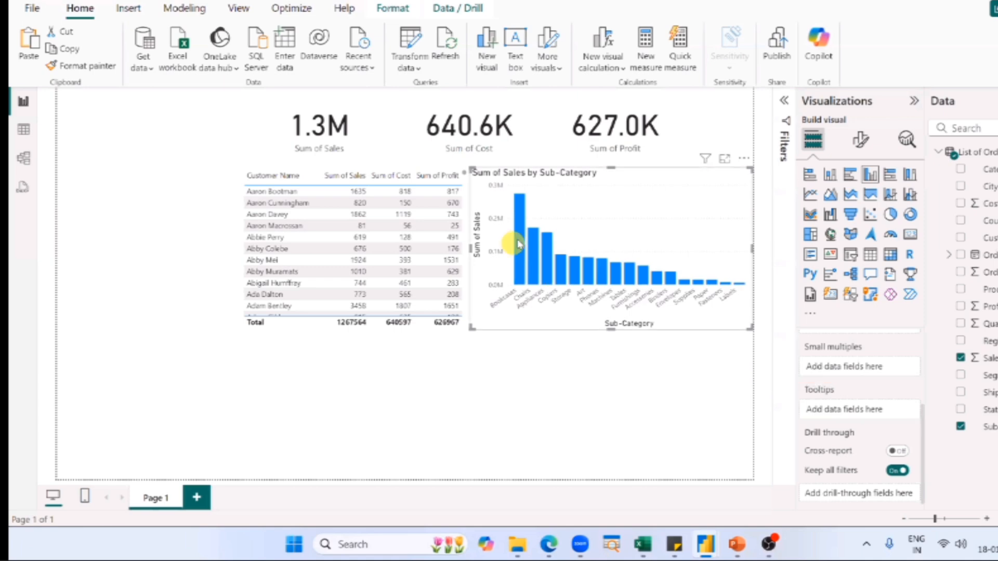
# - Try Profit as a second measure on the column chart's Y-axis beside Sales, and remove it again
pyautogui.moveTo(518, 243)
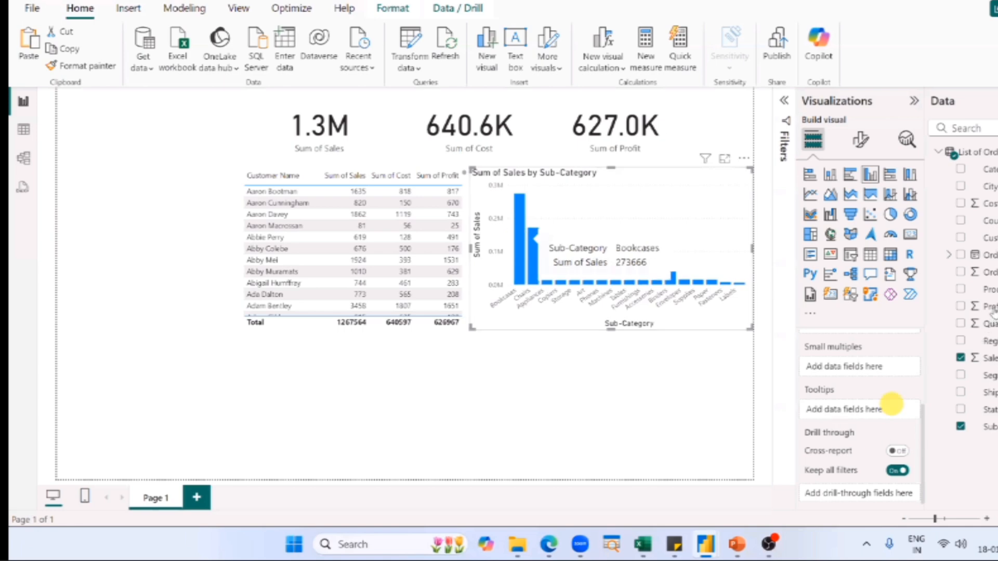
pyautogui.moveTo(991, 310); pyautogui.dragTo(848, 410)
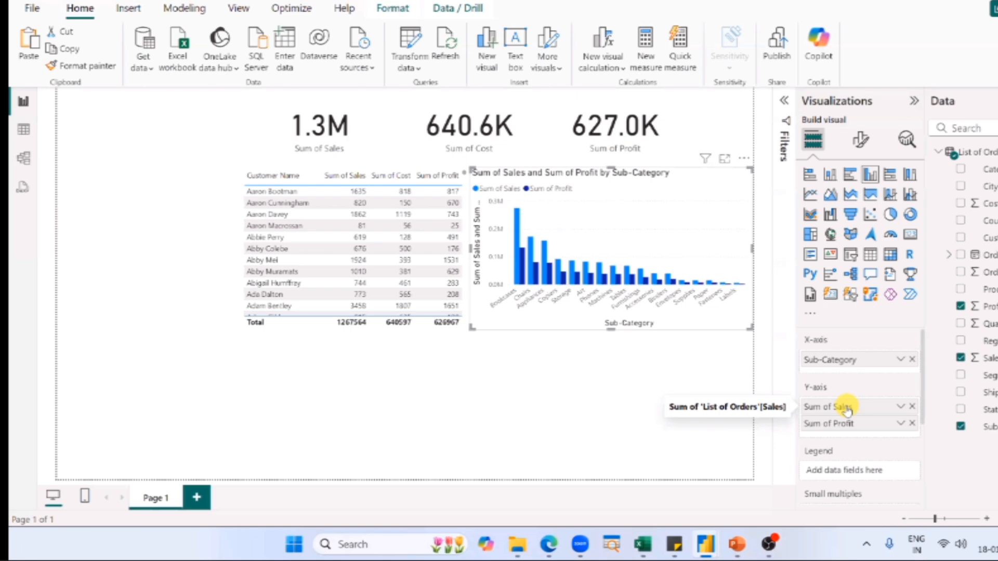
pyautogui.click(911, 425)
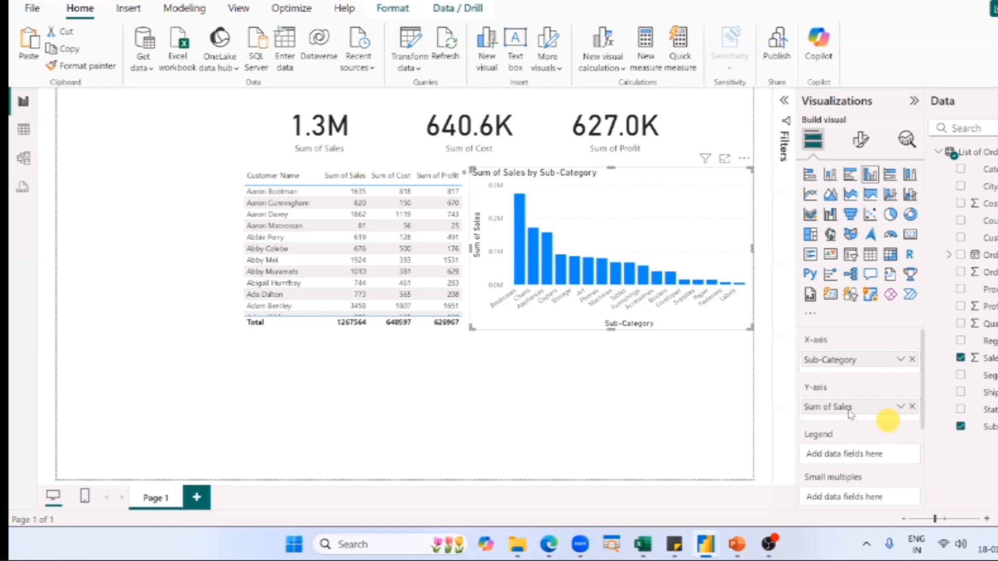
# - Add Profit and Quantity to the column chart's Tooltips and inspect the Bookcases and Copiers columns
pyautogui.scroll(-3, 849, 413)
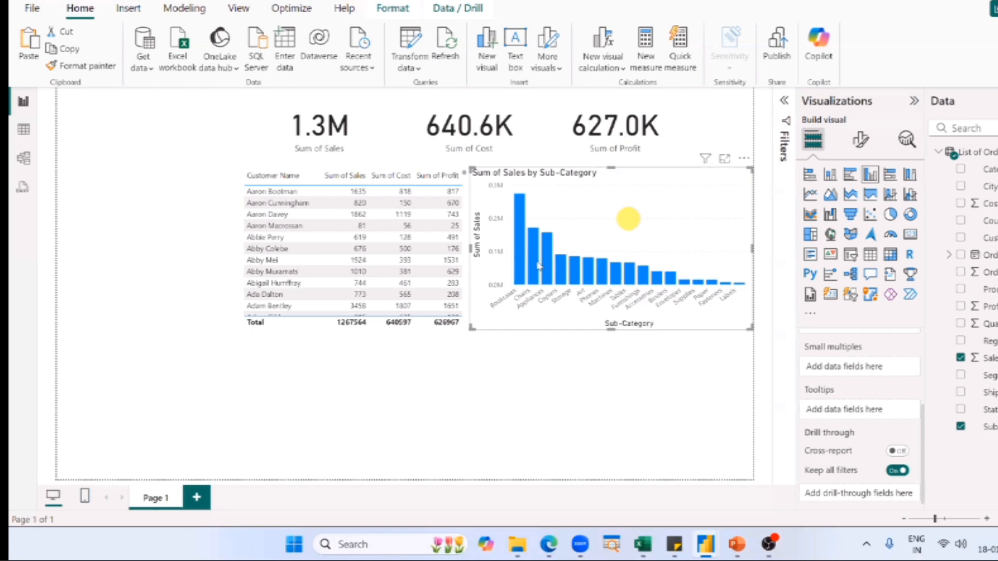
pyautogui.moveTo(535, 257)
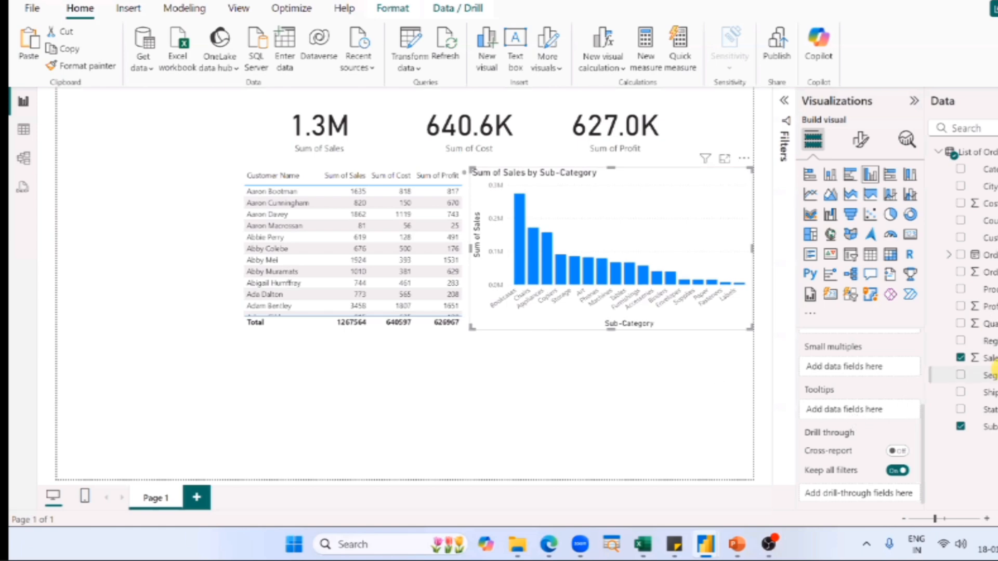
pyautogui.moveTo(987, 306); pyautogui.dragTo(886, 410)
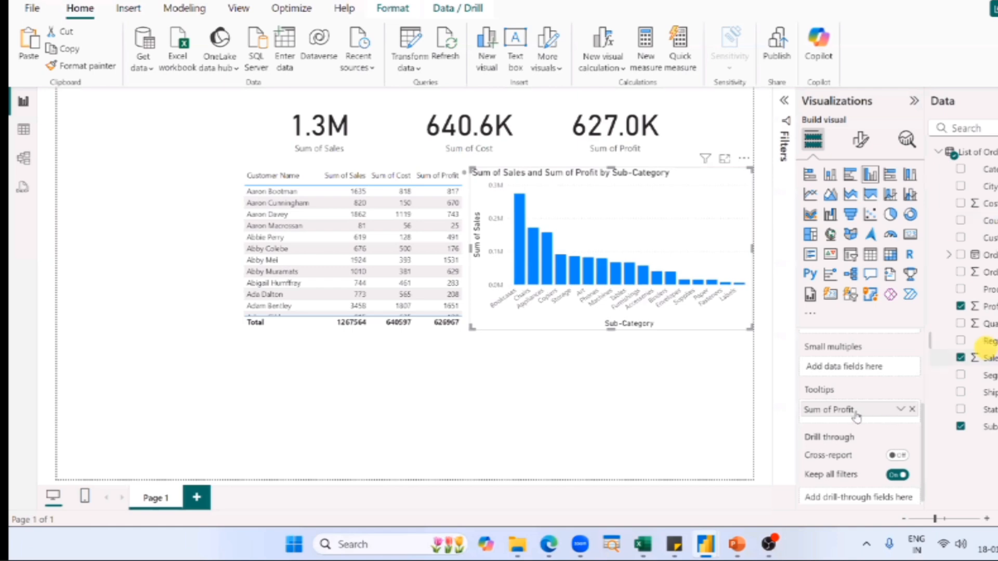
pyautogui.moveTo(987, 323); pyautogui.dragTo(852, 410)
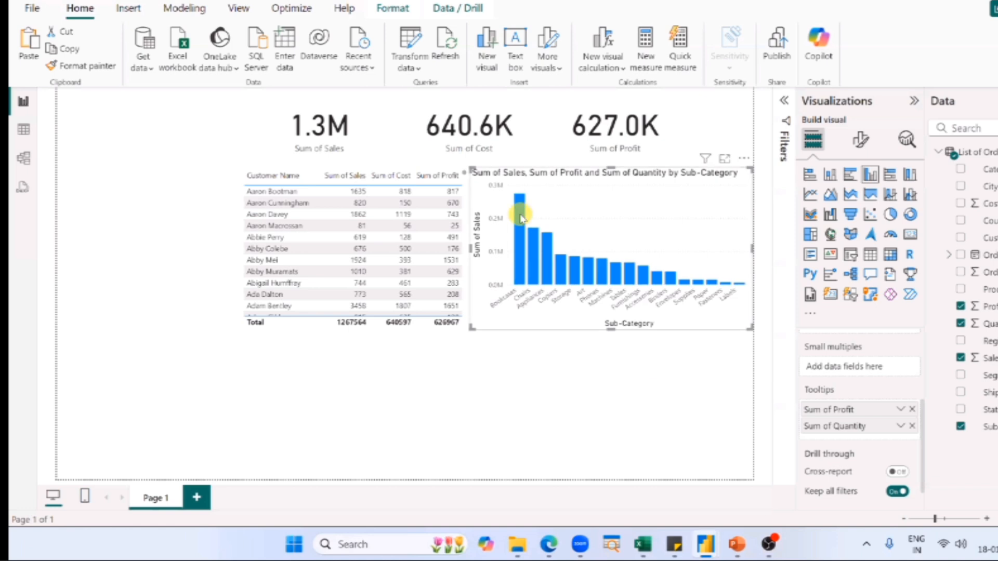
pyautogui.moveTo(521, 217)
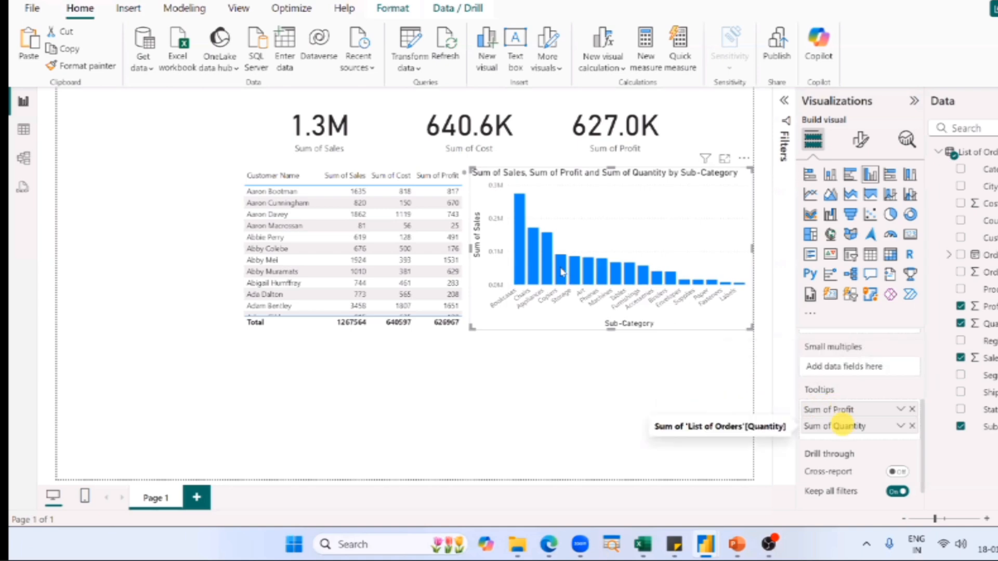
pyautogui.moveTo(562, 271)
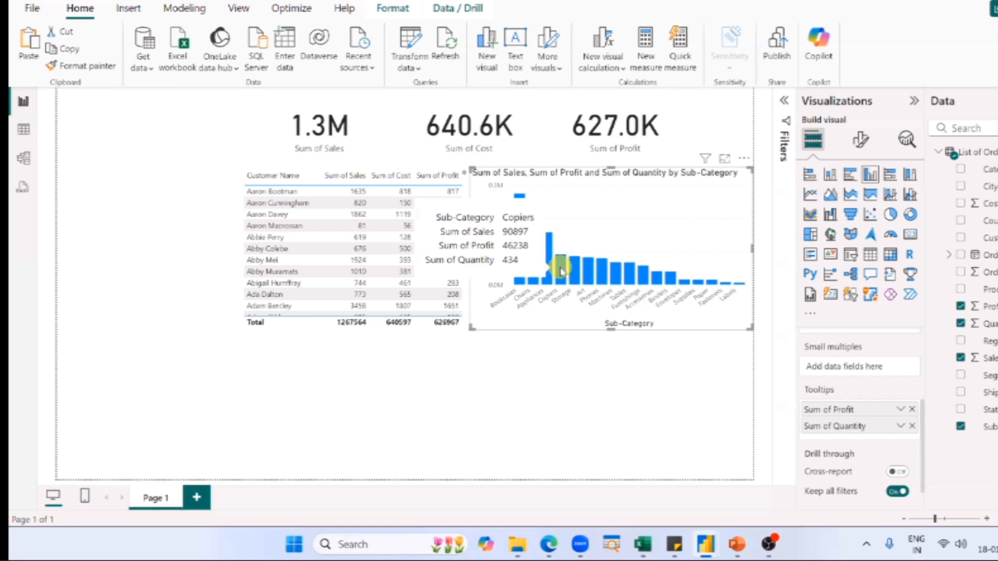
# - Switch to the PowerPoint slide show and read the slide on a column chart's X-axis and Y-axis fields
pyautogui.hotkey('alt', 'Tab')
pyautogui.hotkey('alt', 'Tab')
pyautogui.hotkey('alt', 'Tab')
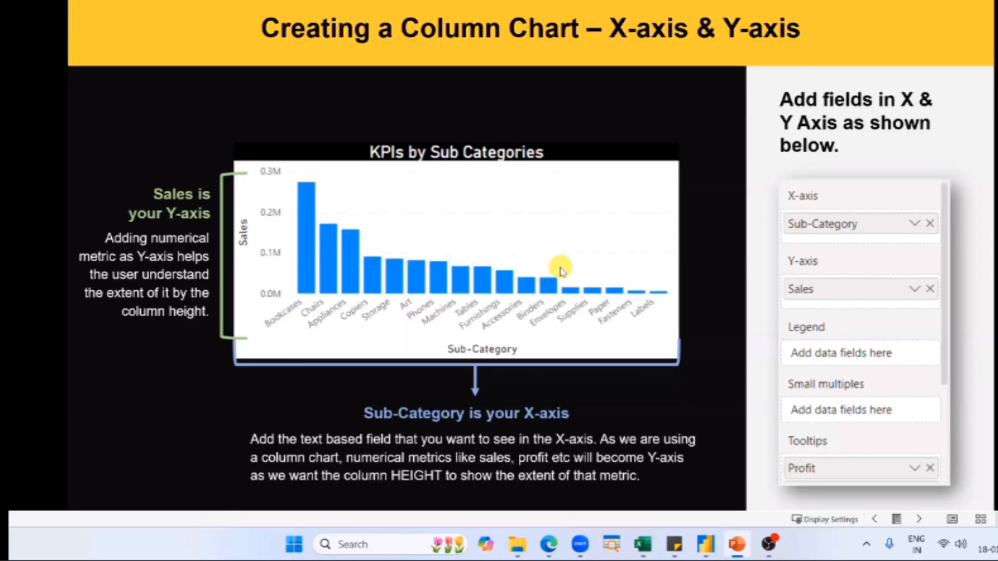
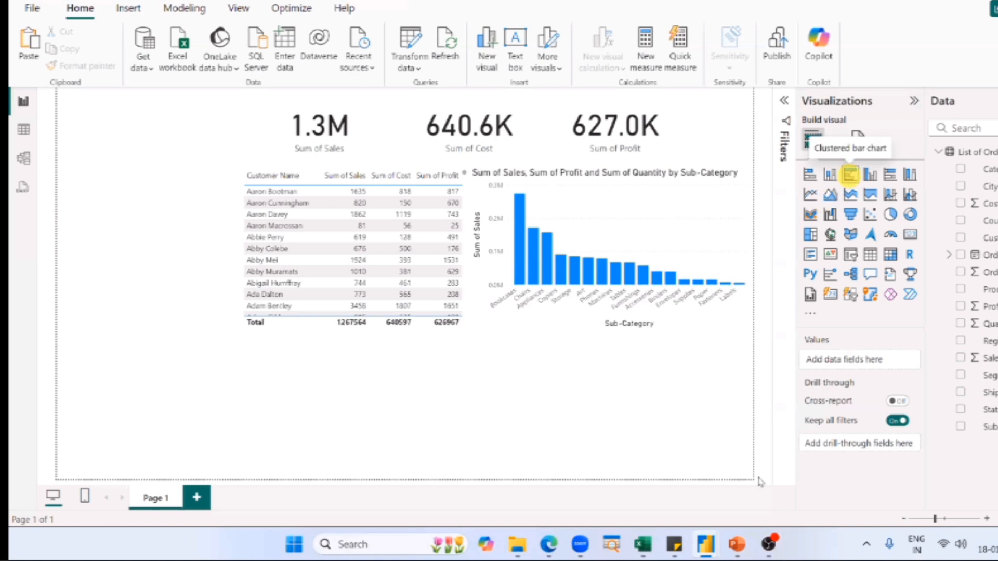
# - Insert an empty clustered bar chart on the report page and delete it
pyautogui.click(850, 175)
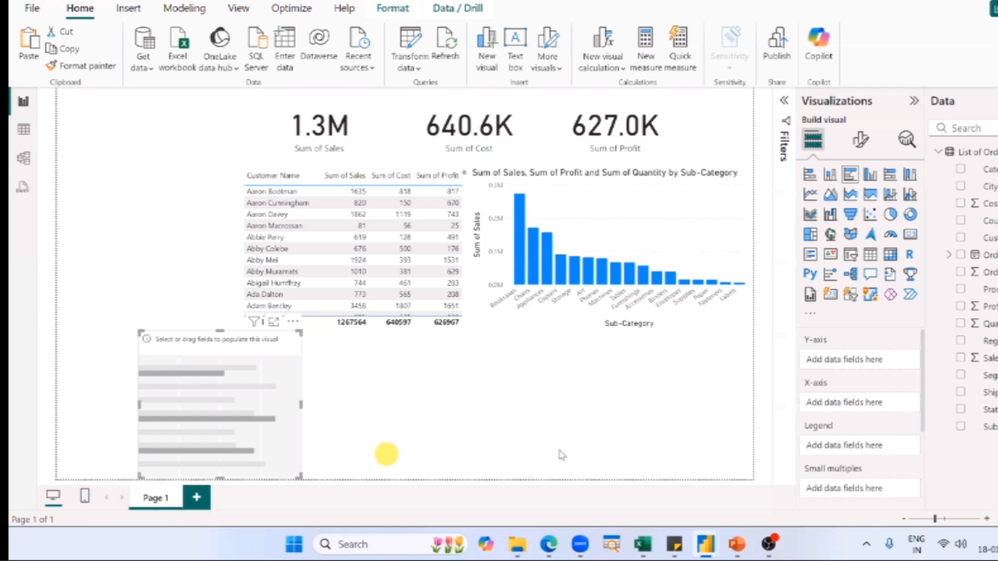
pyautogui.click(205, 432)
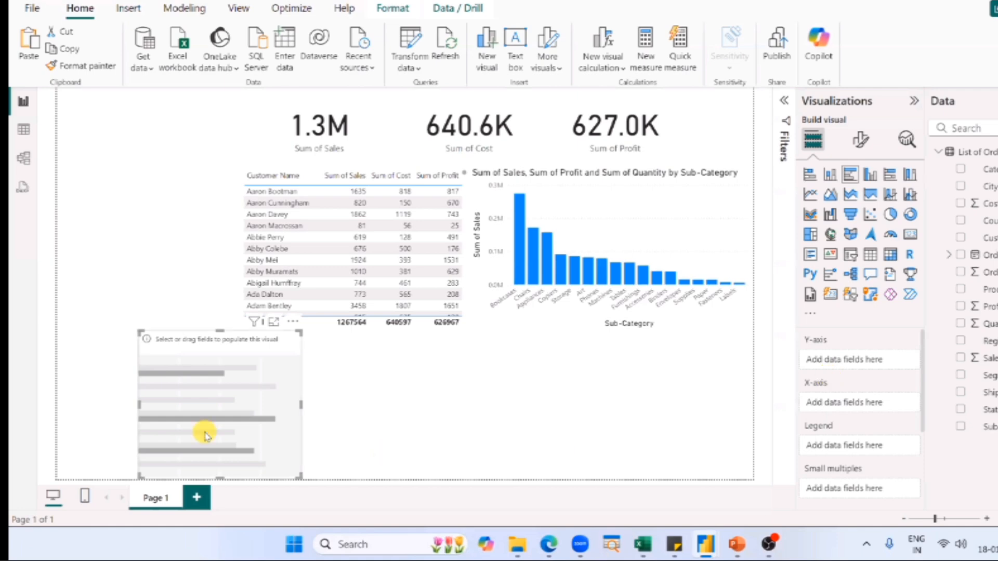
pyautogui.press('Delete')
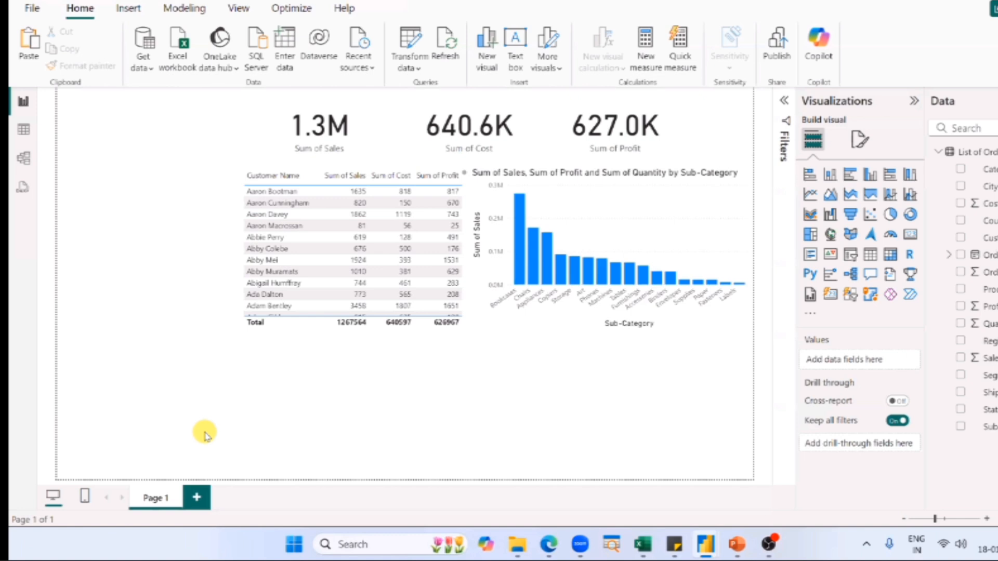
# - Read the next PowerPoint slide on creating a bar chart from a column chart, and return to the untitled Power BI report
pyautogui.click(723, 238)
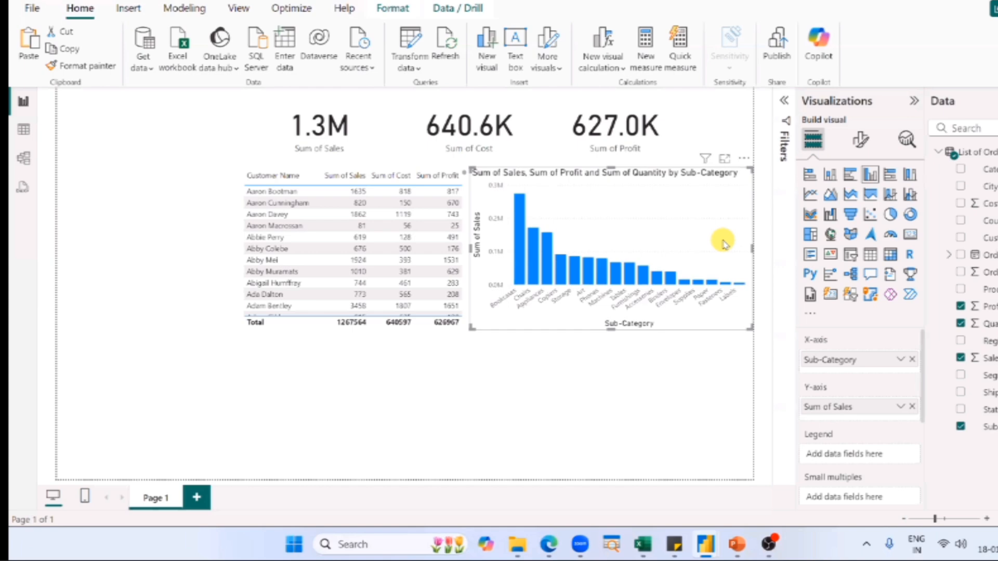
pyautogui.hotkey('alt', 'Tab')
pyautogui.press('Right')
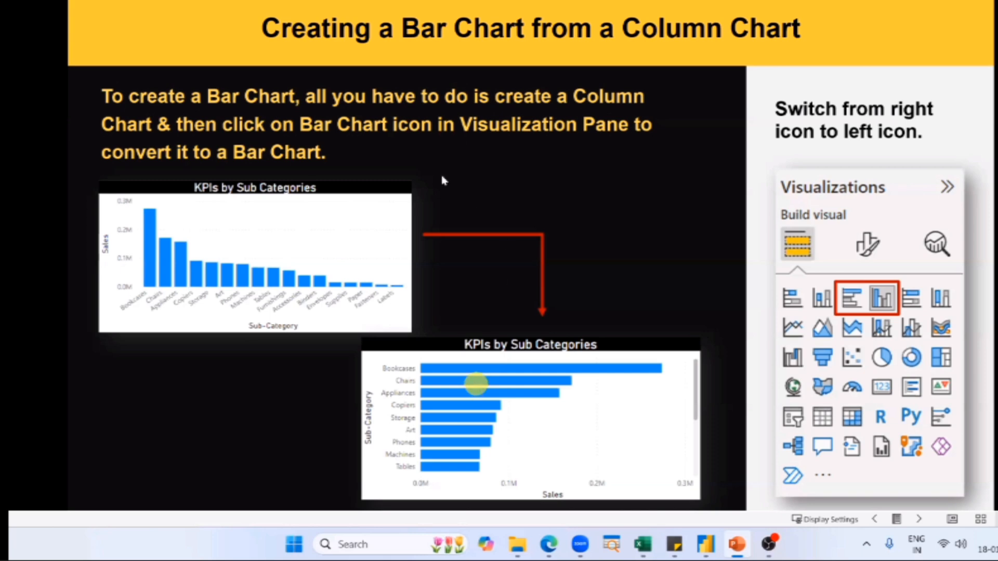
pyautogui.press('super+Tab')
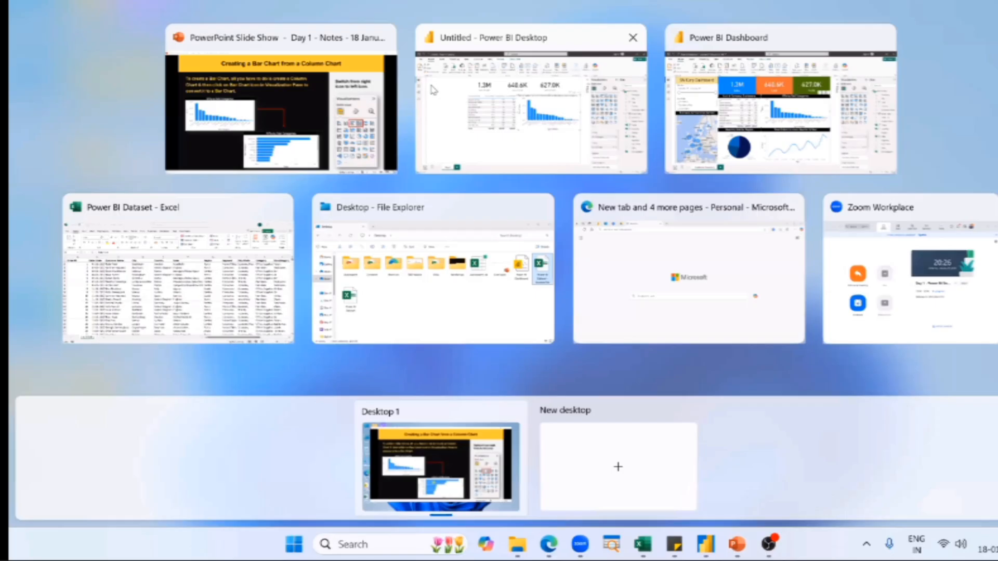
pyautogui.click(431, 90)
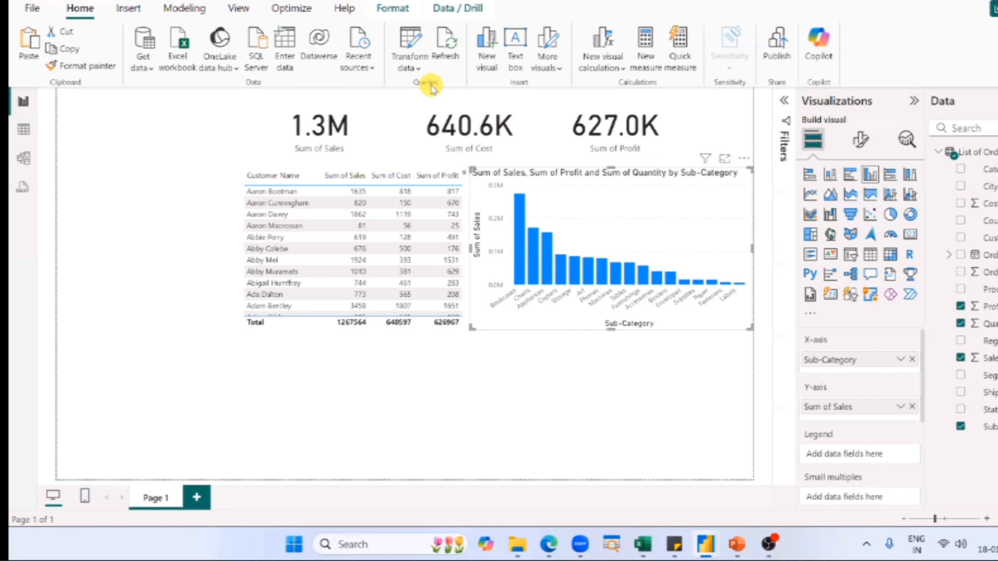
# - Convert the Sub-Category column chart to a clustered bar chart and review its axis, legend and tooltip fields
pyautogui.click(671, 209)
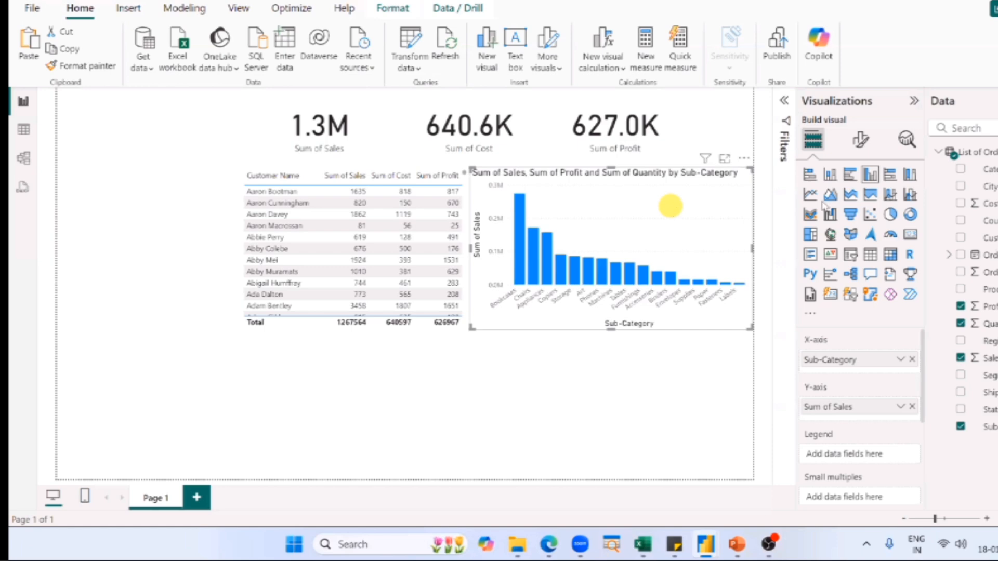
pyautogui.click(868, 177)
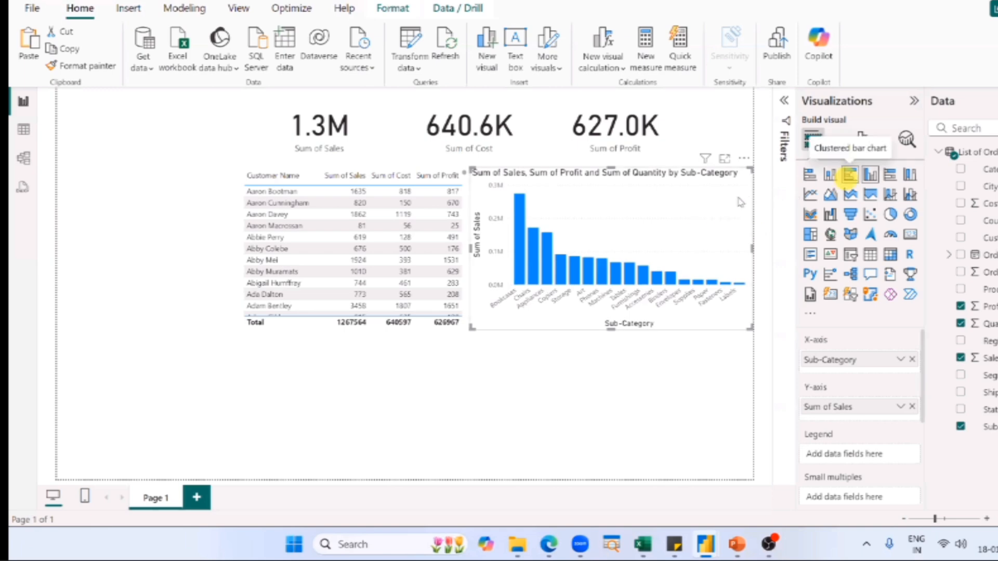
pyautogui.click(851, 175)
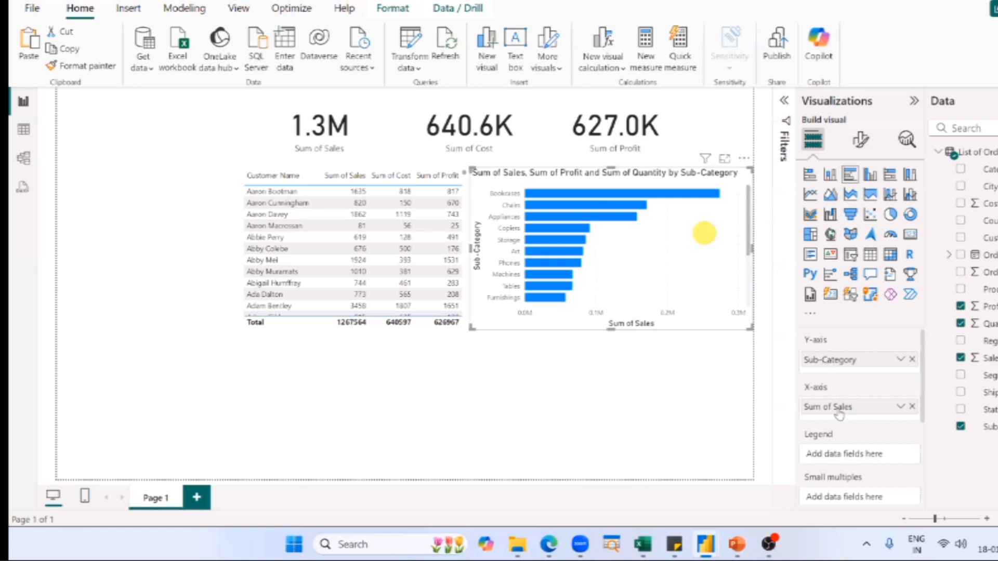
pyautogui.scroll(-1, 837, 408)
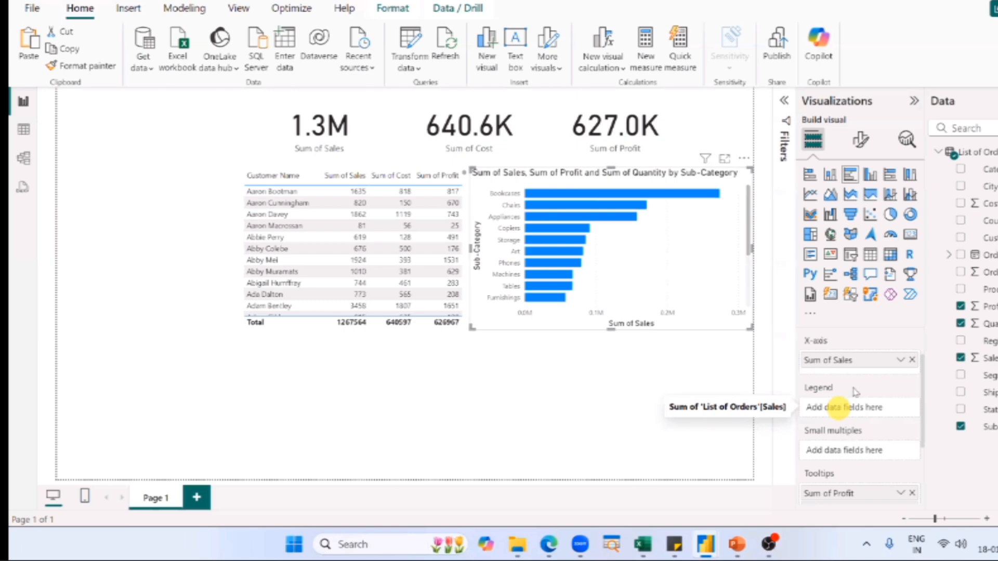
pyautogui.scroll(-2, 855, 410)
pyautogui.scroll(3, 854, 429)
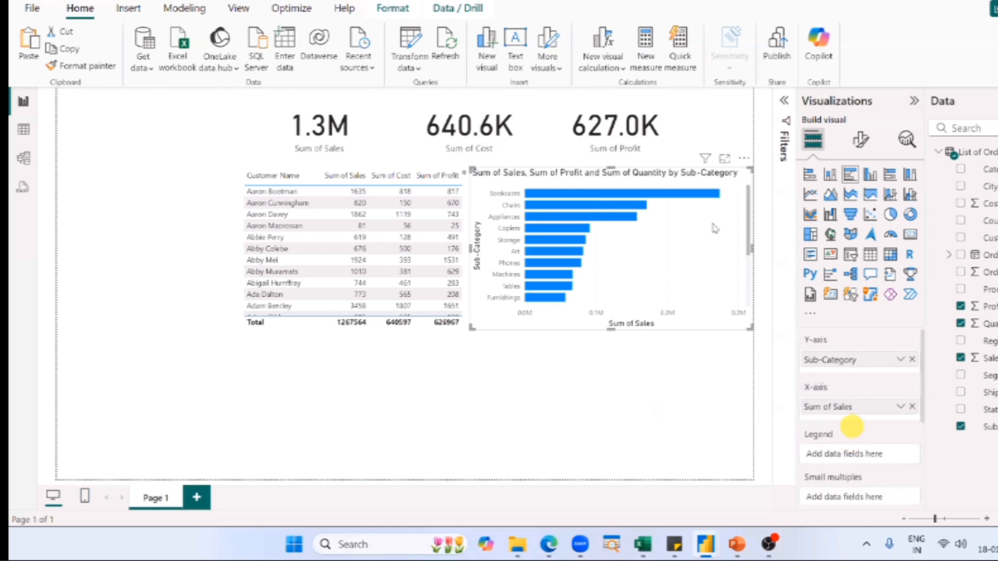
# - Change the Sub-Category visual to a line chart and review its field wells
pyautogui.click(889, 218)
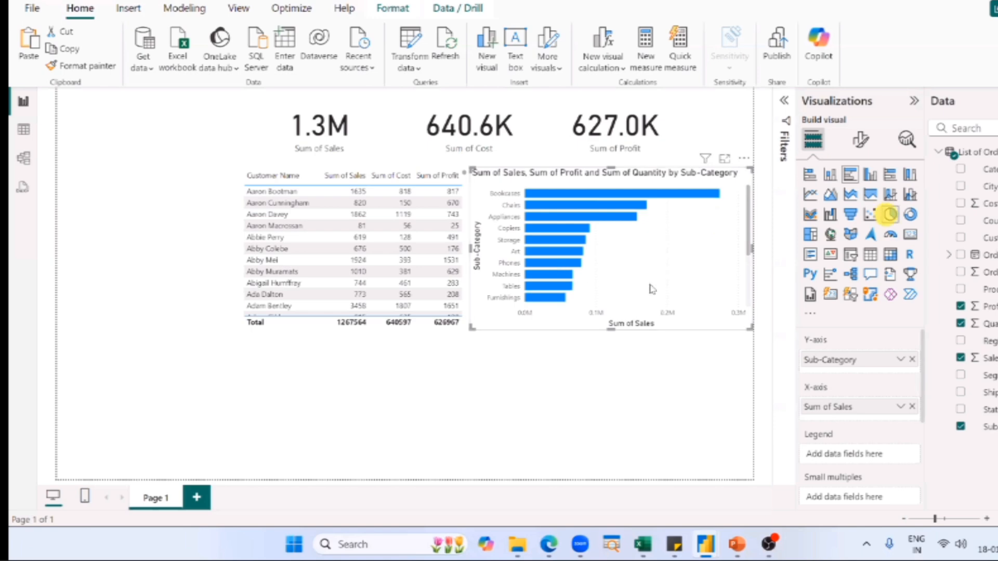
pyautogui.click(809, 195)
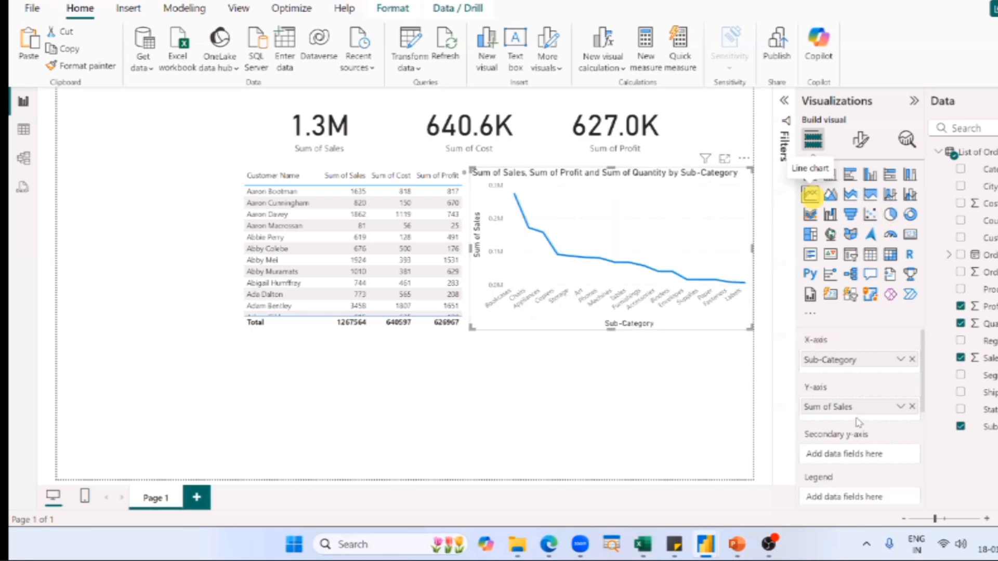
pyautogui.scroll(-3, 856, 420)
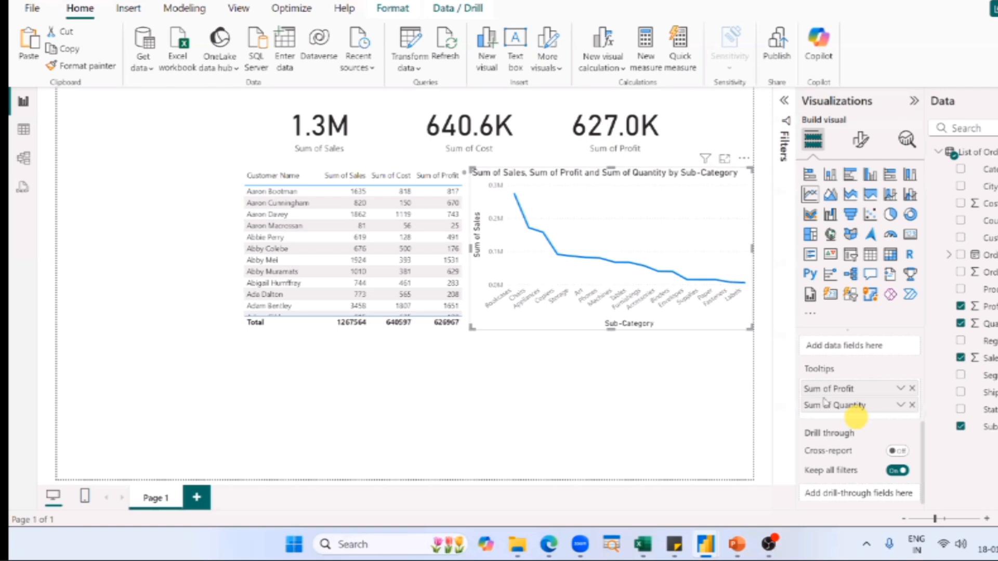
pyautogui.scroll(3, 808, 354)
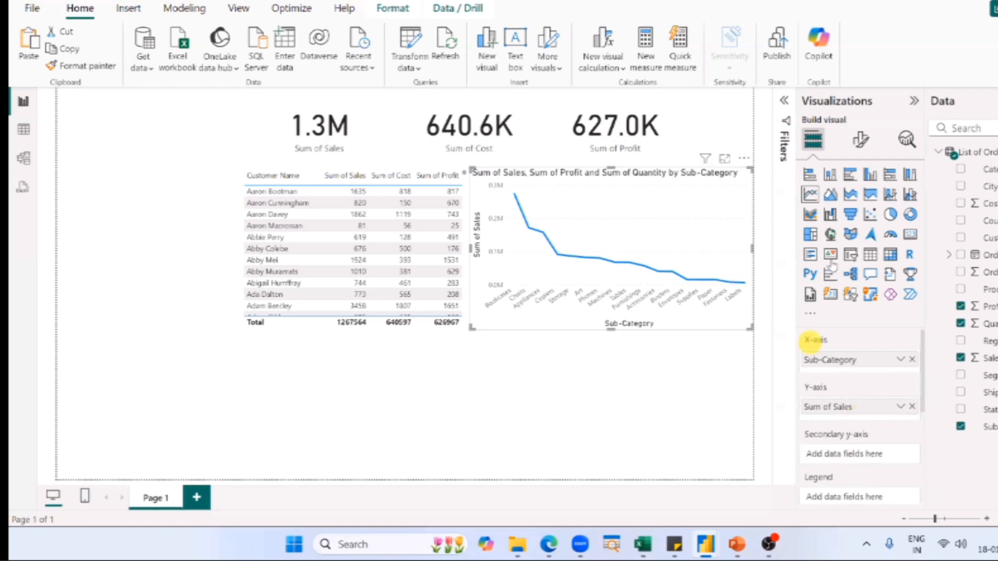
# - Try the area, pie, donut and clustered bar types on the Sub-Category visual, and restore the clustered column chart
pyautogui.click(830, 196)
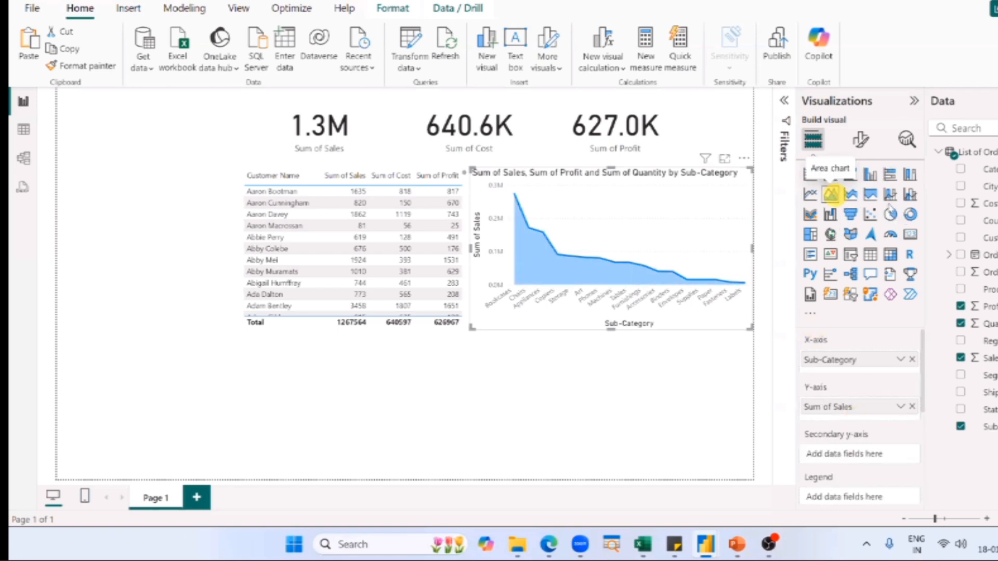
pyautogui.click(890, 213)
pyautogui.click(910, 214)
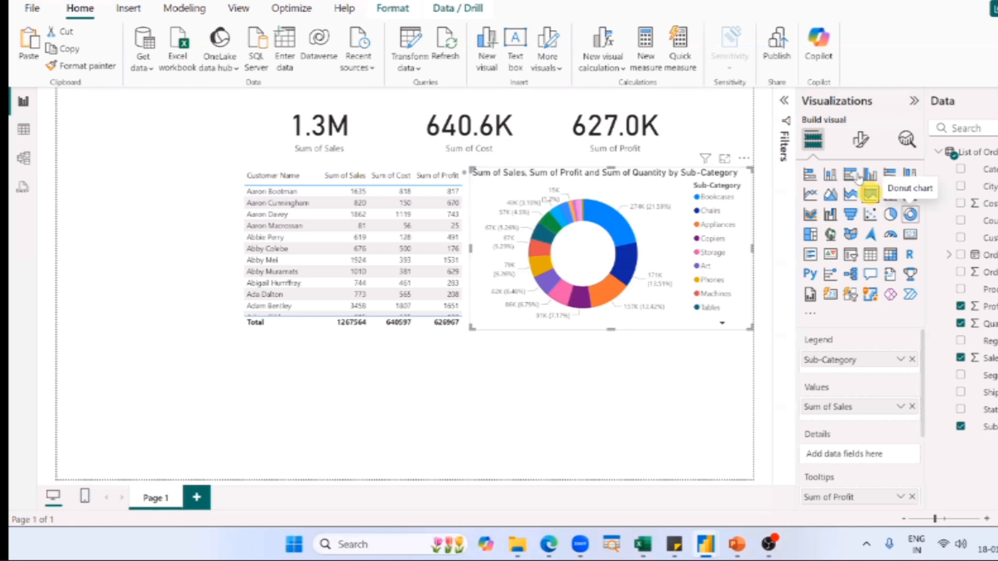
pyautogui.click(850, 174)
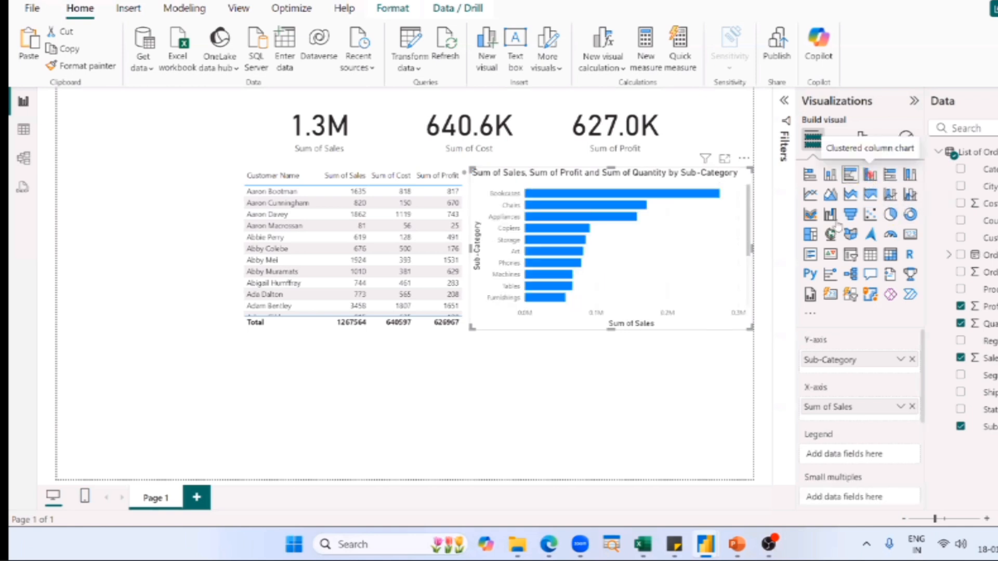
pyautogui.click(870, 175)
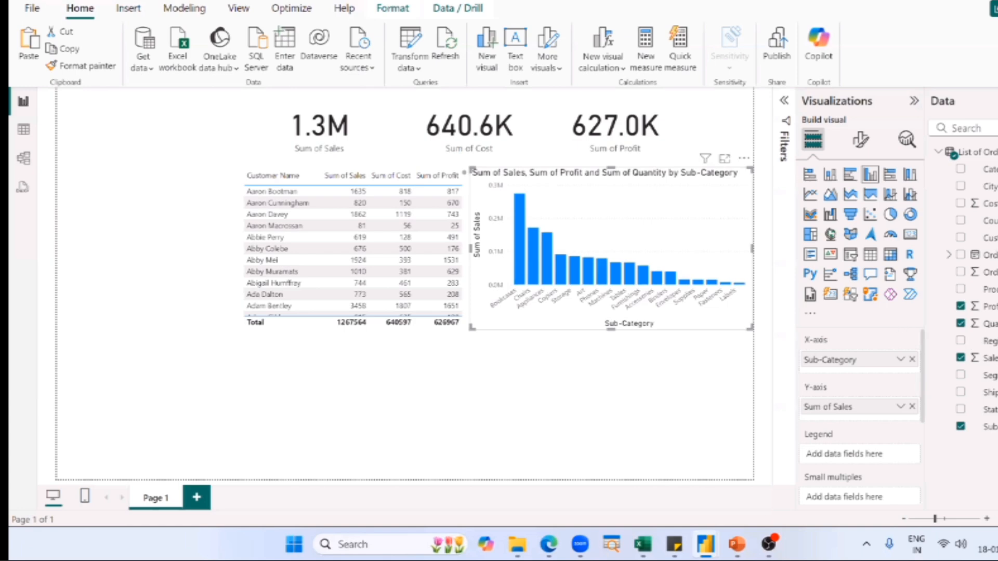
# - Recheck the PowerPoint slide on bar chart conversion, and return to the Power BI report with the column chart selected
pyautogui.hotkey('alt', 'Tab')
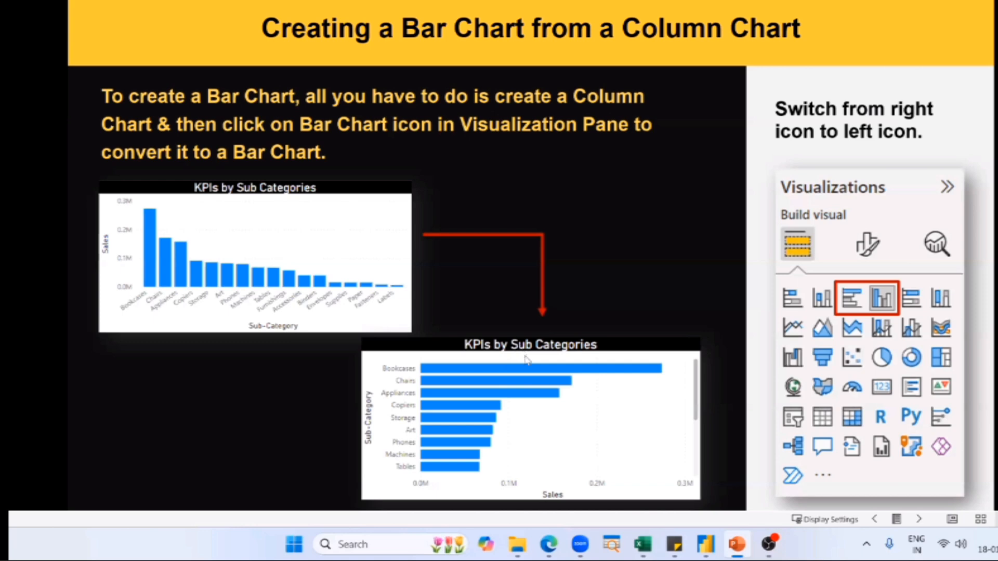
pyautogui.hotkey('alt', 'Tab')
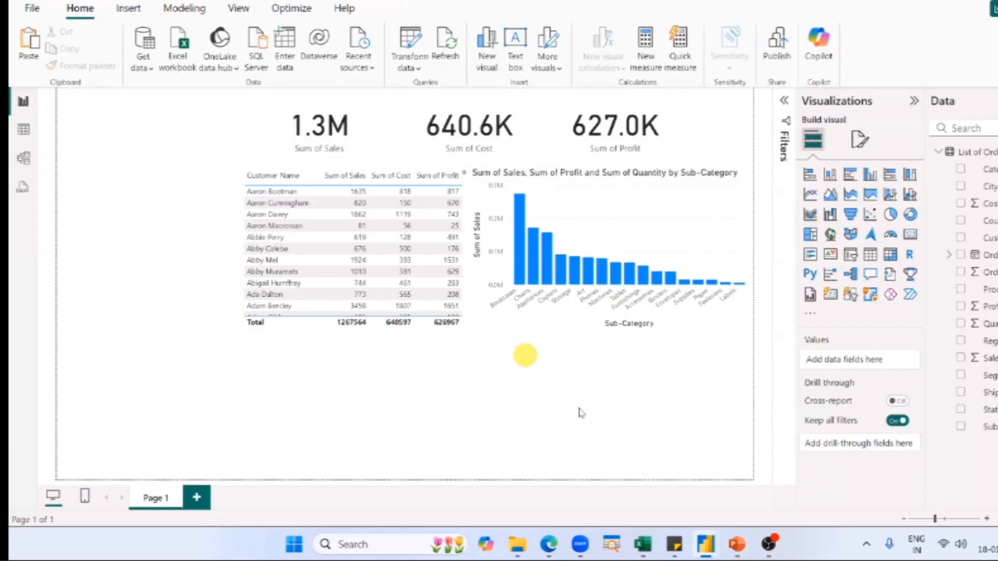
pyautogui.click(582, 421)
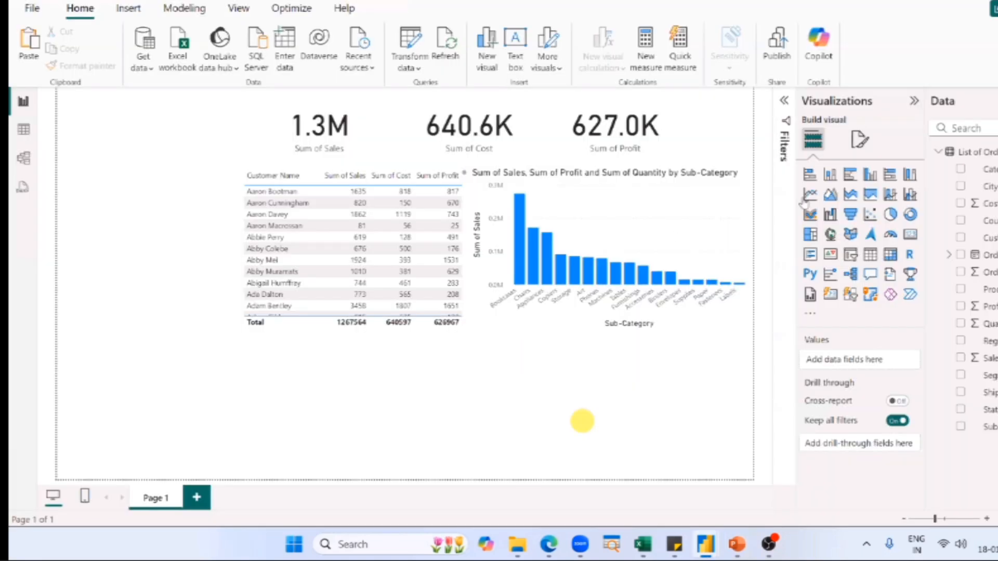
pyautogui.click(535, 312)
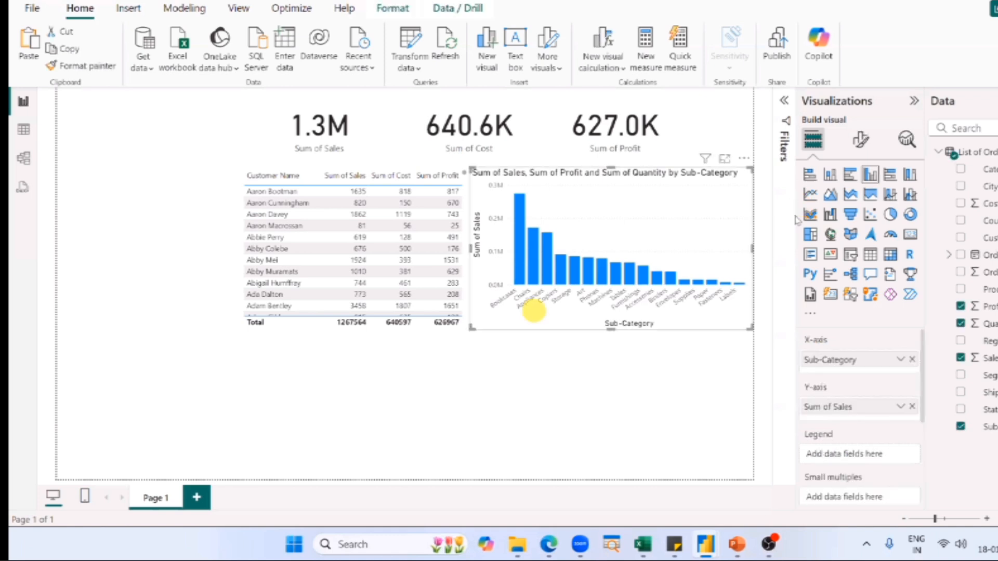
# - Add an empty line chart directly below the Sub-Category column chart and widen it to match that chart's width
pyautogui.click(809, 195)
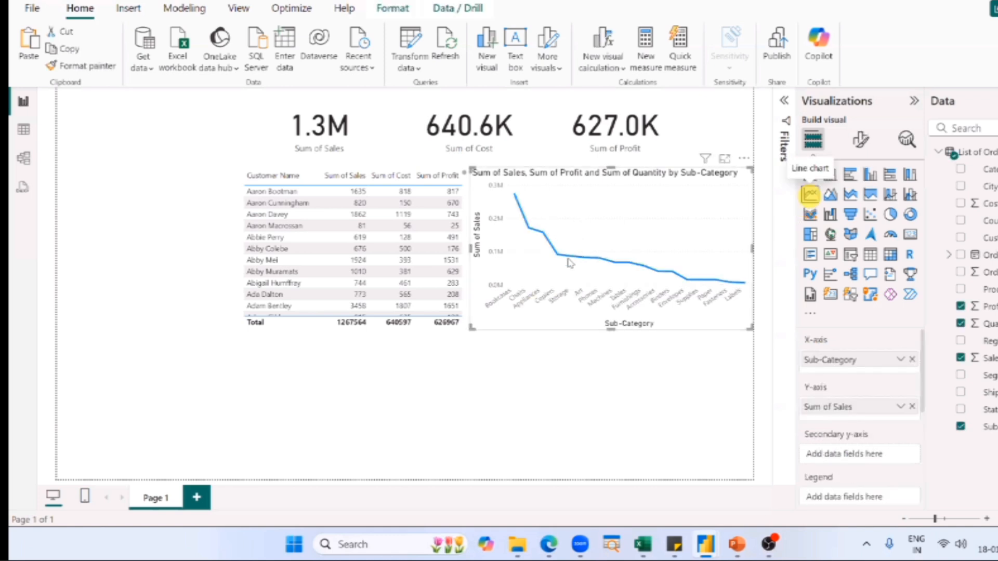
pyautogui.hotkey('ctrl', 'z')
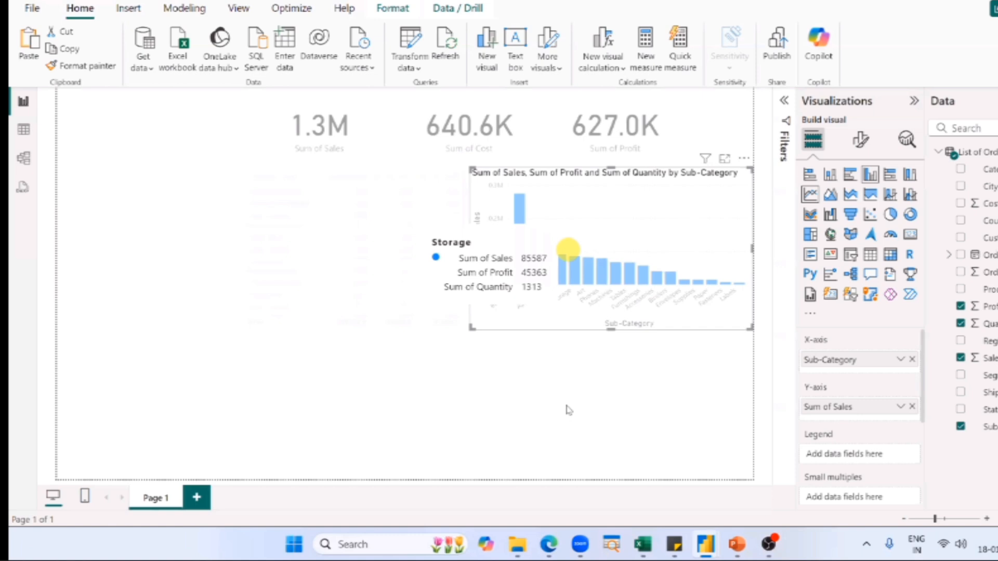
pyautogui.click(568, 410)
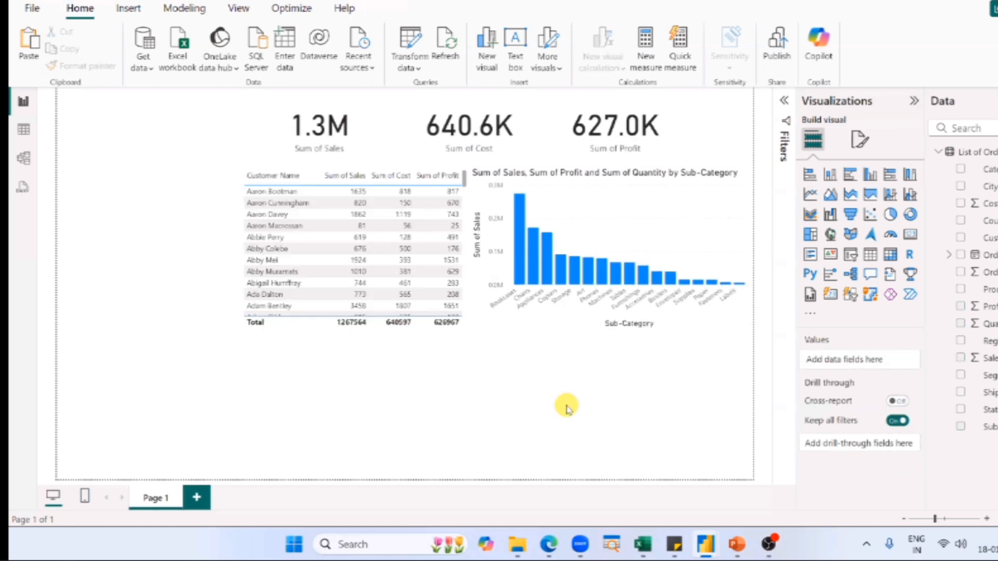
pyautogui.click(809, 194)
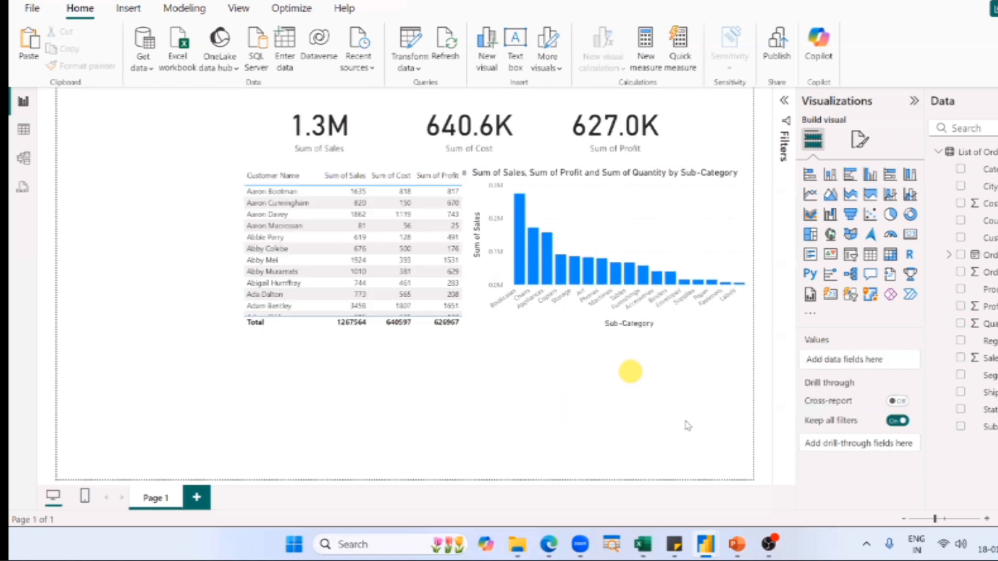
pyautogui.moveTo(256, 427); pyautogui.dragTo(707, 427)
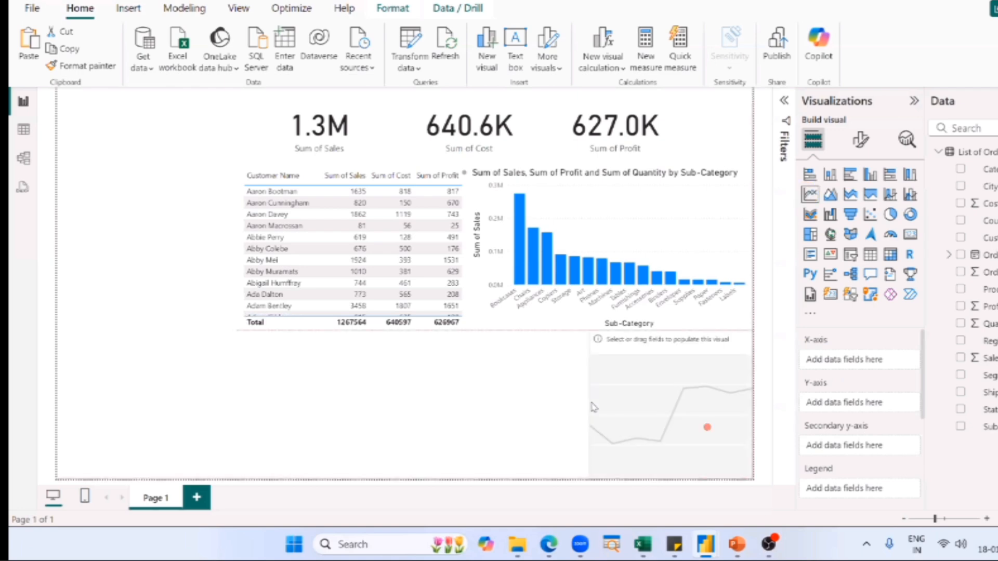
pyautogui.moveTo(590, 403); pyautogui.dragTo(471, 387)
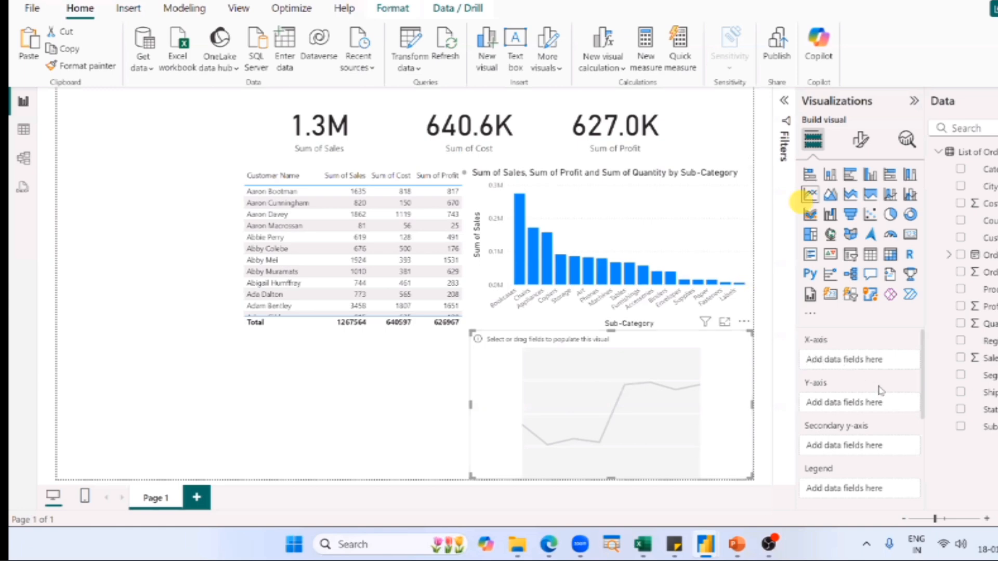
# - Examine the empty line chart's field wells through Tooltips, focusing on the X-axis and Y-axis
pyautogui.scroll(-3, 880, 390)
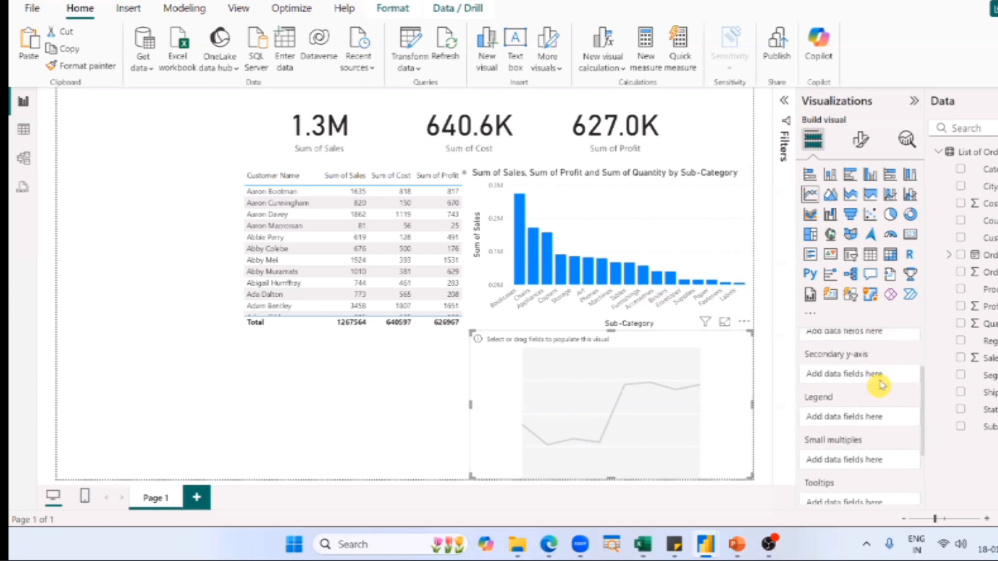
pyautogui.scroll(-3, 878, 382)
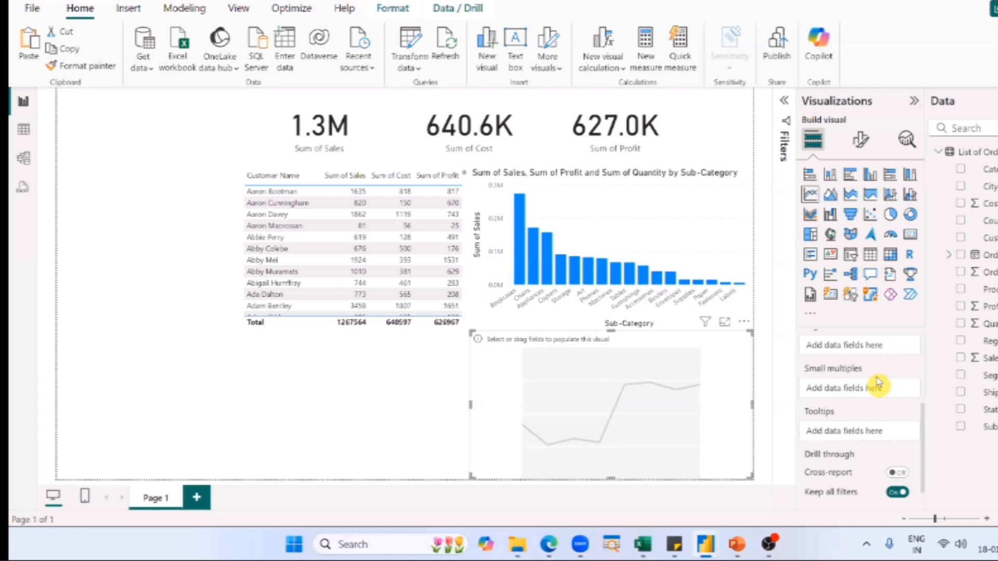
pyautogui.scroll(3, 878, 384)
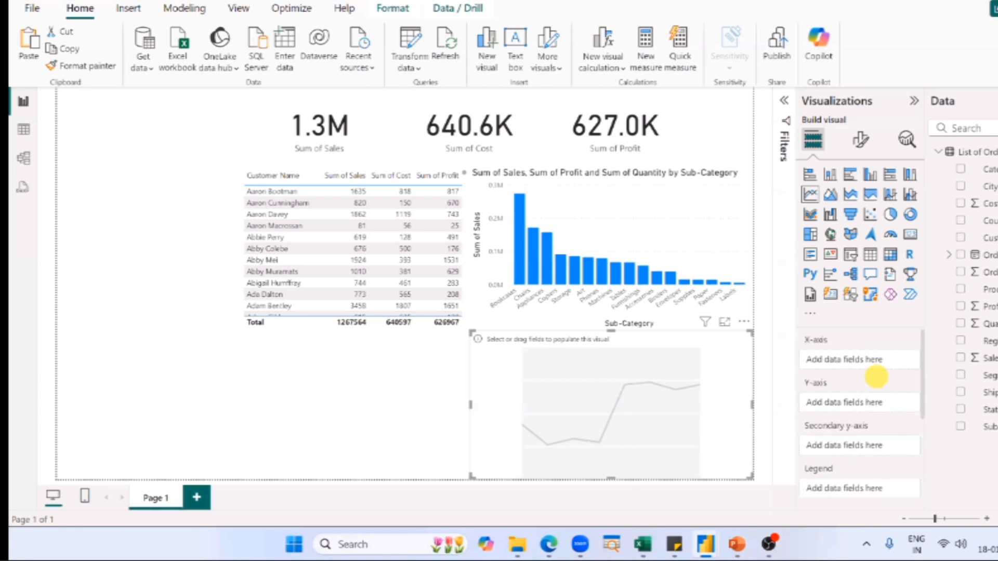
pyautogui.moveTo(800, 341); pyautogui.dragTo(934, 417)
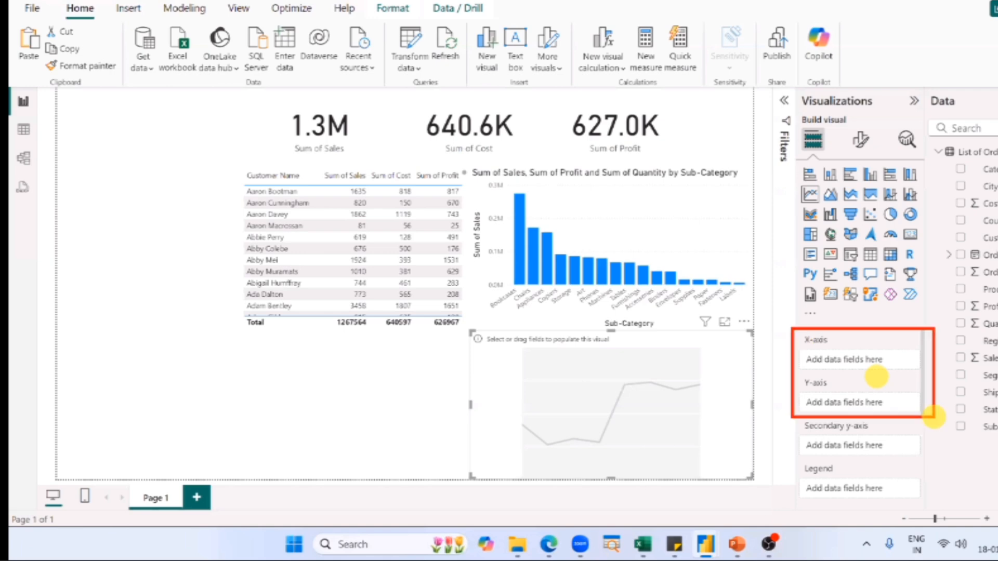
pyautogui.moveTo(719, 341); pyautogui.dragTo(787, 354)
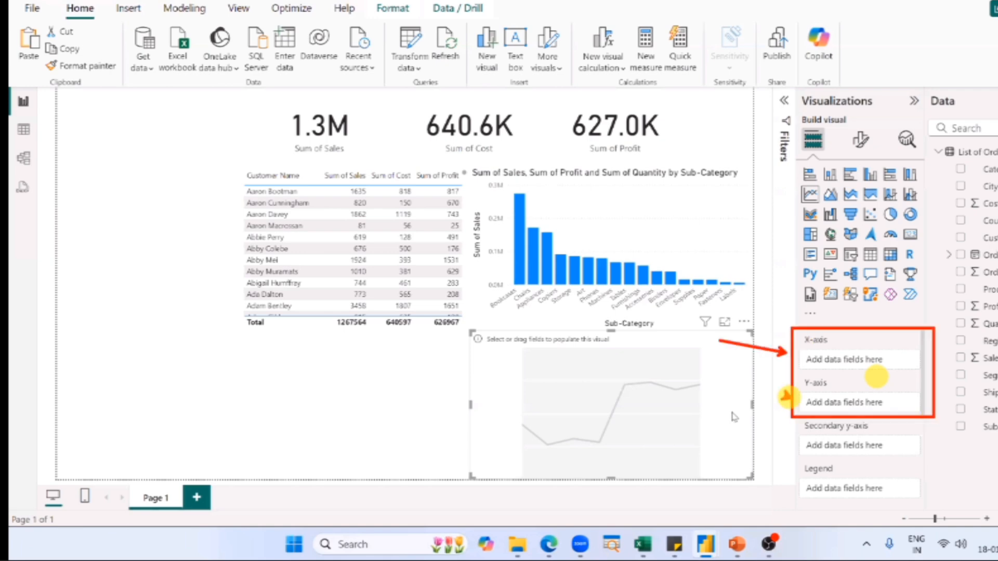
pyautogui.moveTo(718, 378); pyautogui.dragTo(790, 400)
pyautogui.press('Escape')
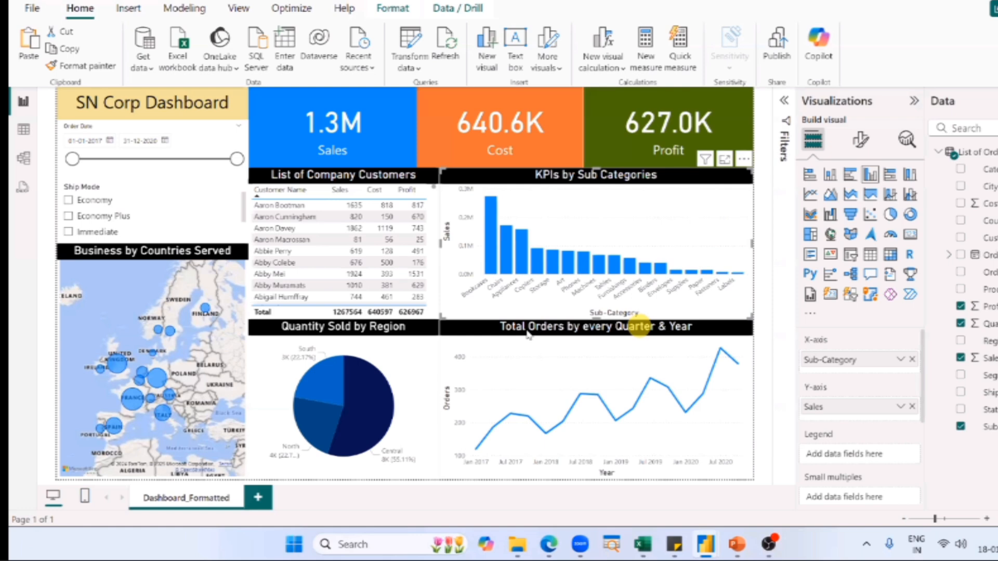
# - Inspect the reference dashboard's Total Orders by every Quarter & Year line chart, including its axis fields and quarterly data-point tooltips
pyautogui.click(527, 331)
pyautogui.click(477, 437)
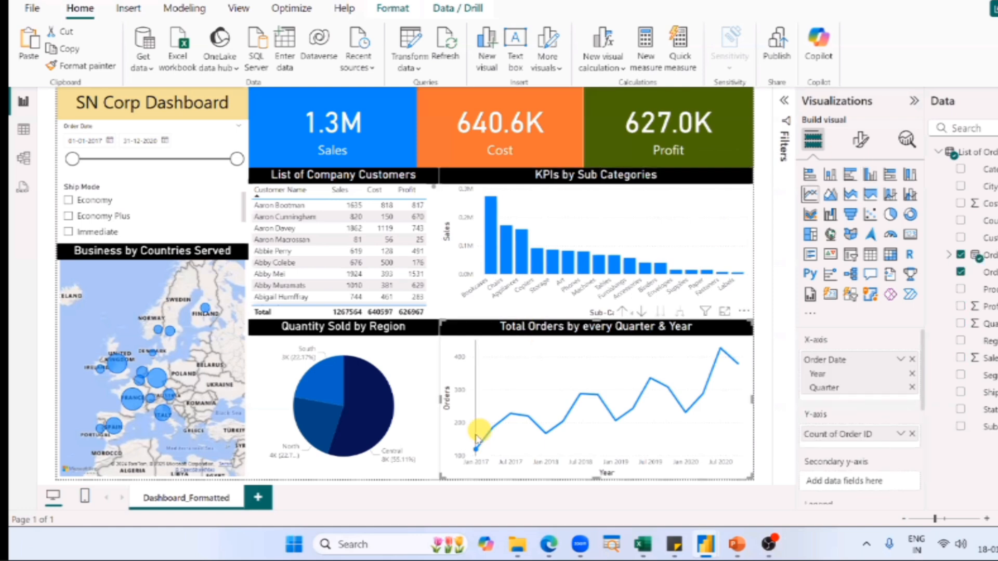
pyautogui.moveTo(477, 438)
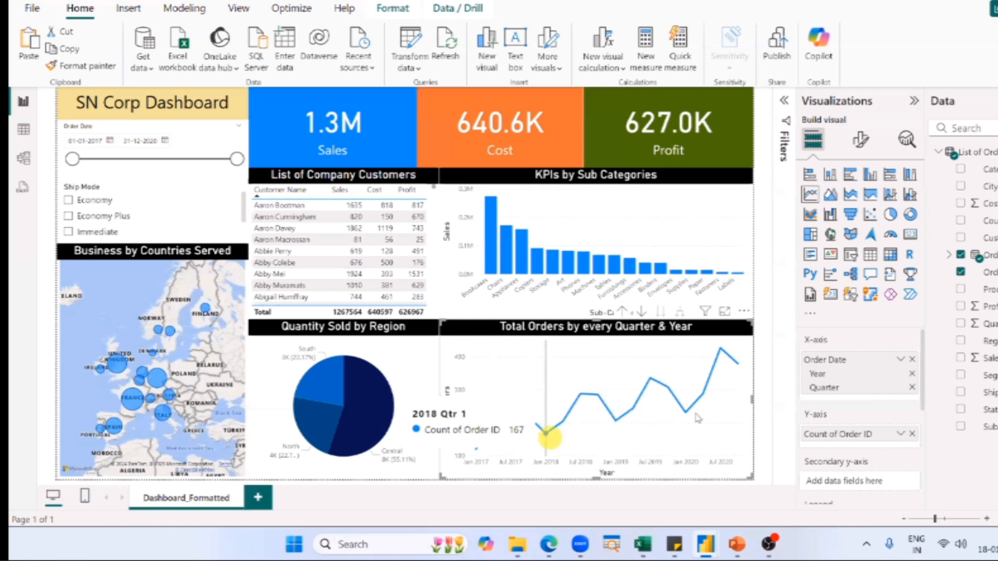
pyautogui.click(765, 411)
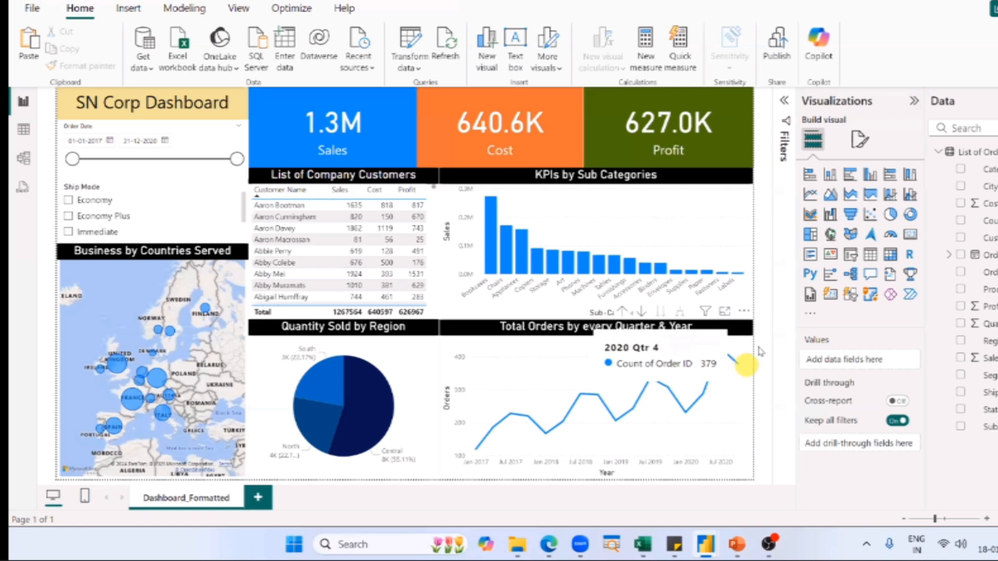
# - Examine the finished dashboard's Total Orders by every Quarter & Year line chart and its source rows in the Excel dataset
pyautogui.click(564, 350)
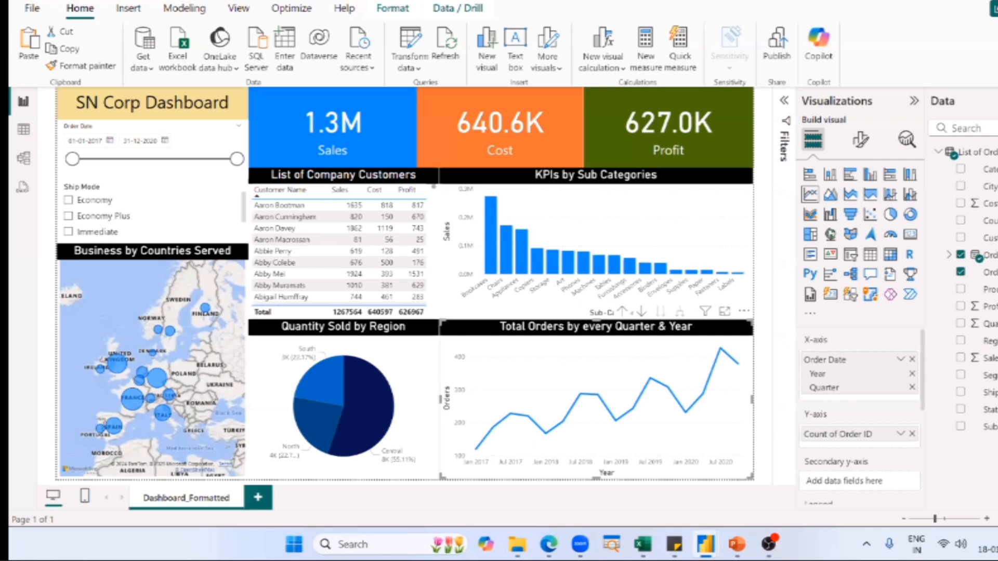
pyautogui.hotkey('alt', 'Tab')
pyautogui.hotkey('alt', 'Tab')
pyautogui.hotkey('alt', 'Tab')
pyautogui.hotkey('alt', 'Tab')
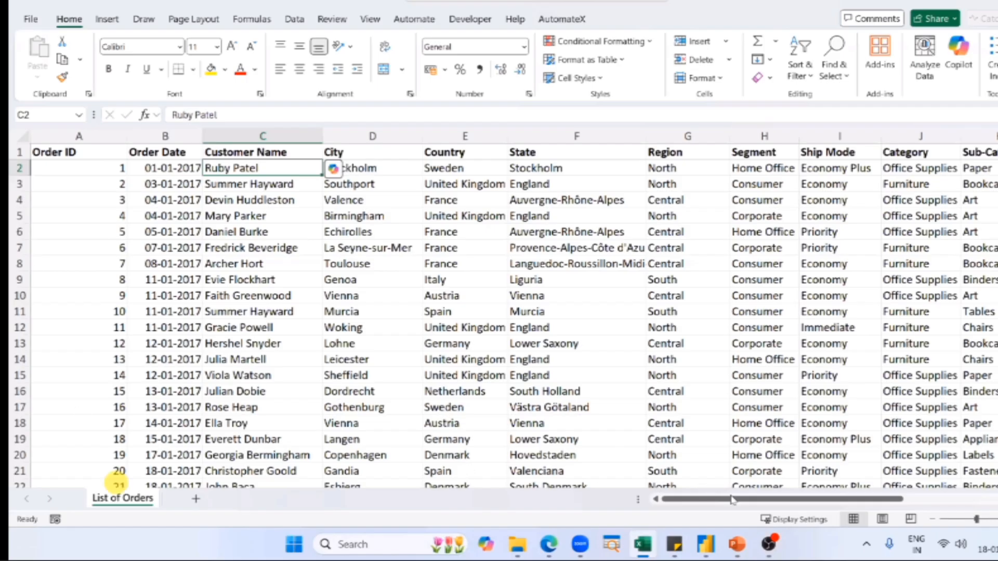
pyautogui.moveTo(786, 500); pyautogui.dragTo(681, 507)
pyautogui.click(681, 503)
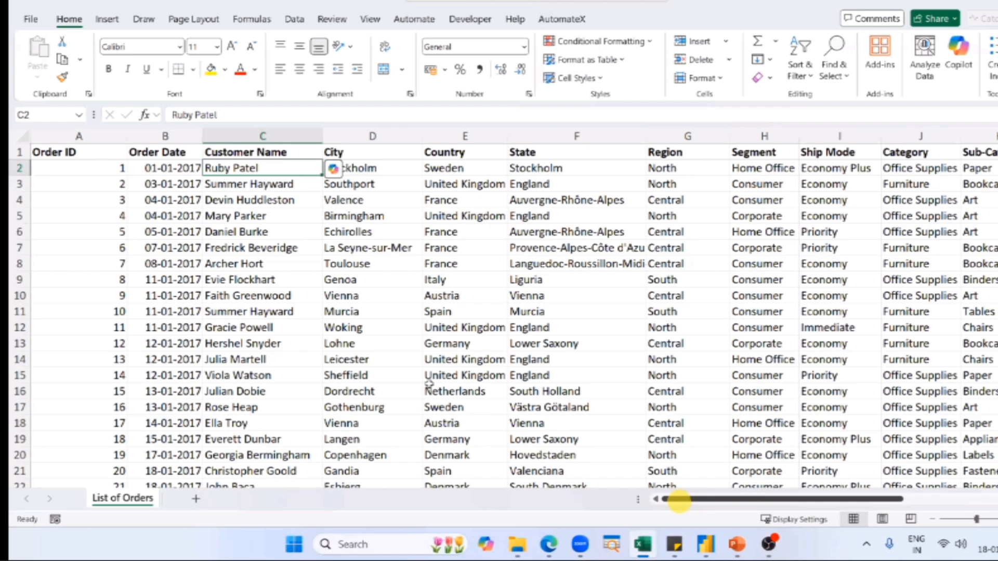
pyautogui.scroll(-15, 429, 384)
pyautogui.scroll(9, 429, 383)
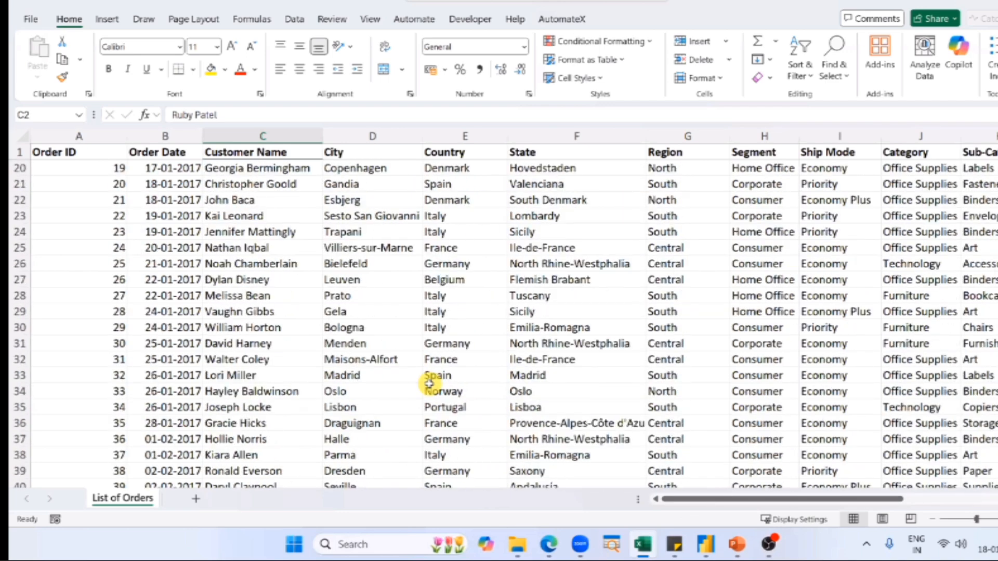
pyautogui.scroll(3, 429, 383)
pyautogui.scroll(3, 429, 383)
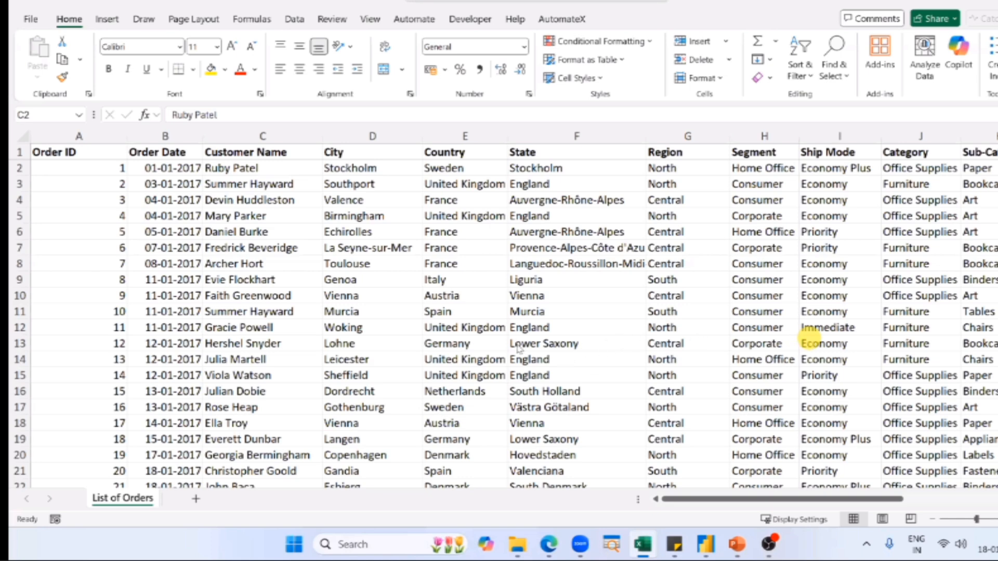
pyautogui.hotkey('alt', 'Tab')
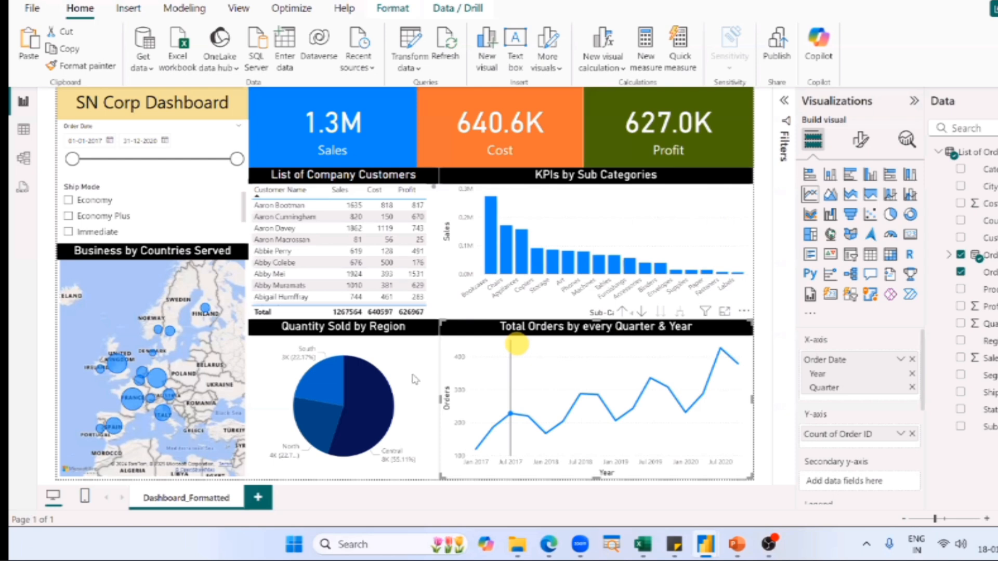
# - Switch to the untitled Power BI report and add Order ID as a count to the blank line chart's Y-axis
pyautogui.hotkey('alt', 'Tab')
pyautogui.click(713, 156)
pyautogui.click(412, 374)
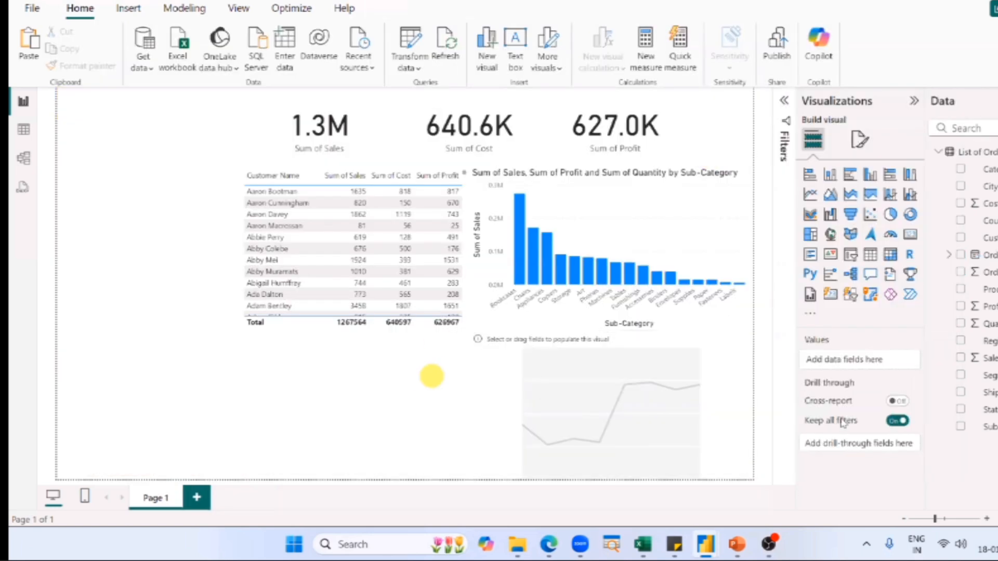
pyautogui.click(531, 386)
pyautogui.click(819, 409)
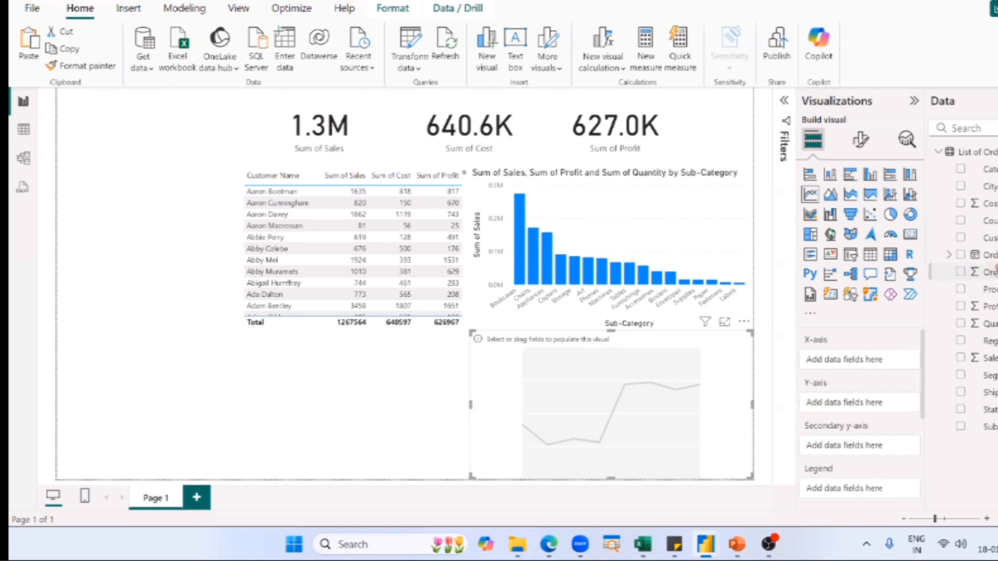
pyautogui.moveTo(989, 270)
pyautogui.mouseDown()
pyautogui.moveTo(884, 274)
pyautogui.moveTo(928, 333)
pyautogui.moveTo(863, 401)
pyautogui.moveTo(839, 392)
pyautogui.moveTo(873, 385)
pyautogui.moveTo(994, 271)
pyautogui.mouseUp()
pyautogui.moveTo(993, 271); pyautogui.dragTo(857, 401)
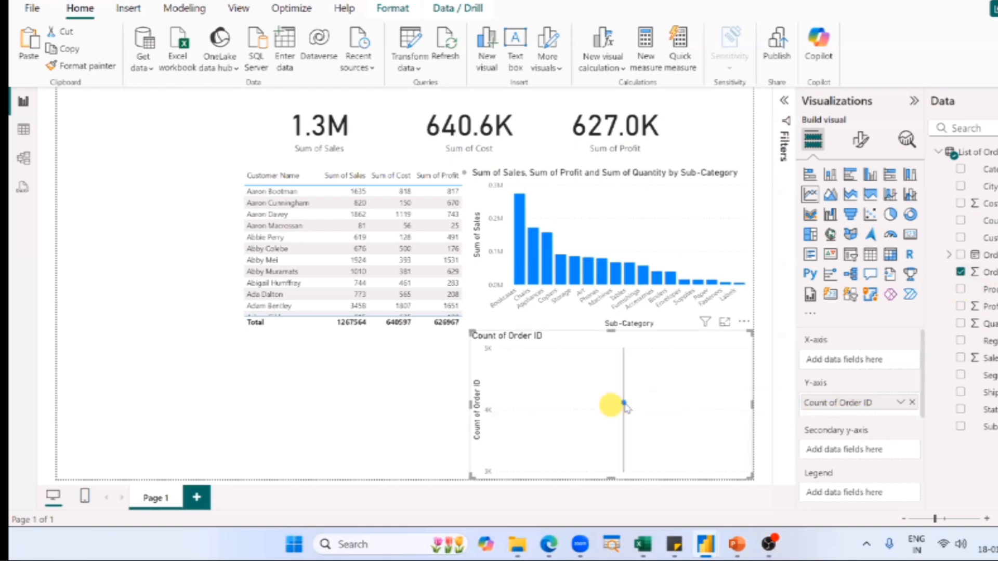
# - Check the line chart's order count against the last Order ID in the Excel dataset, and compare its axis fields with the column chart's
pyautogui.moveTo(624, 405)
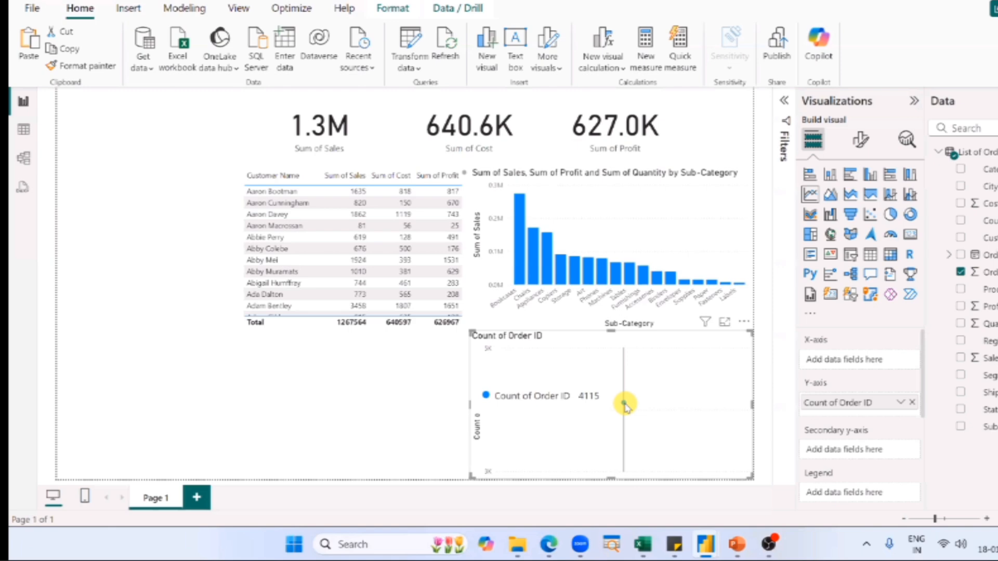
pyautogui.hotkey('alt', 'Tab')
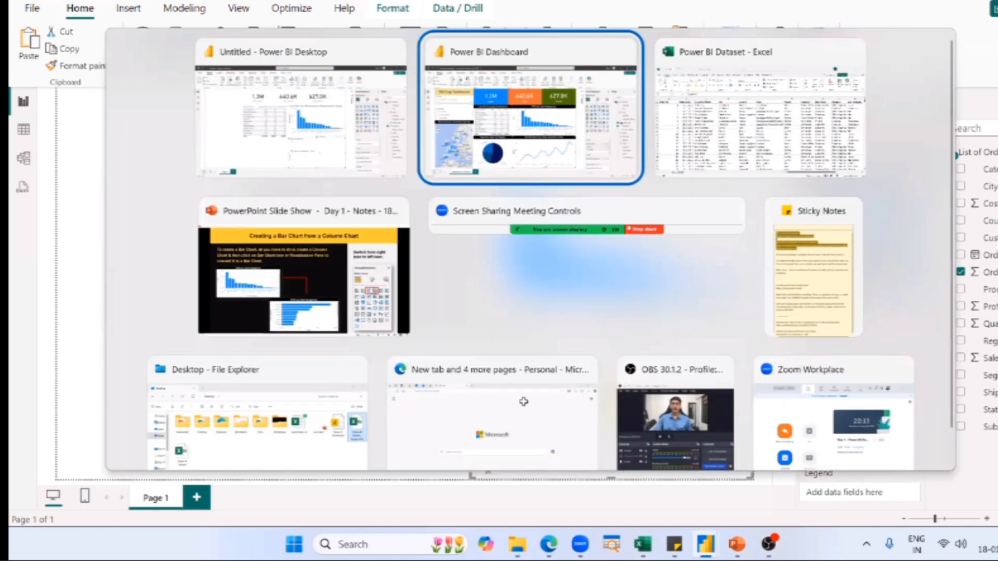
pyautogui.hotkey('alt', 'Tab')
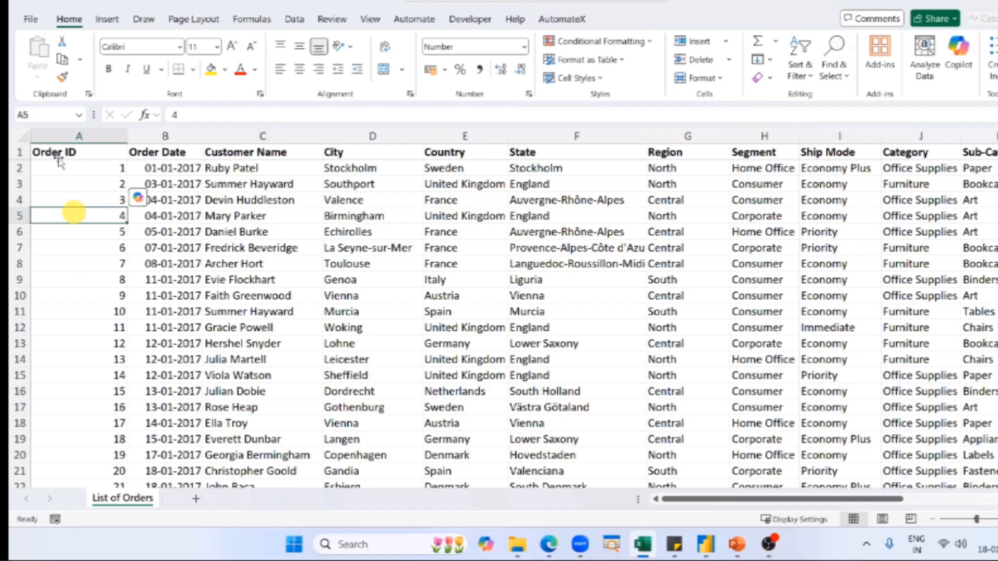
pyautogui.click(57, 156)
pyautogui.hotkey('ctrl', 'Down')
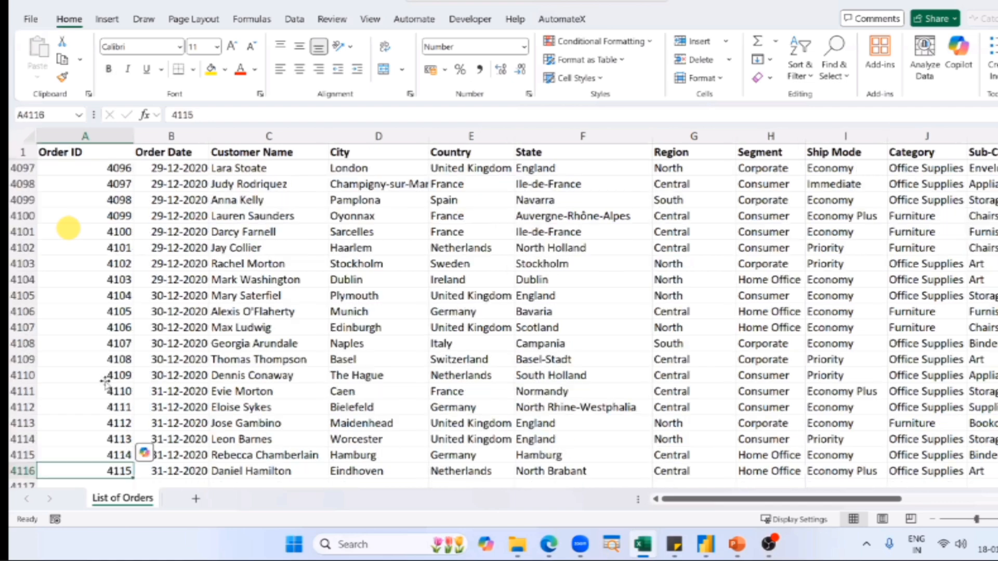
pyautogui.scroll(-2, 102, 384)
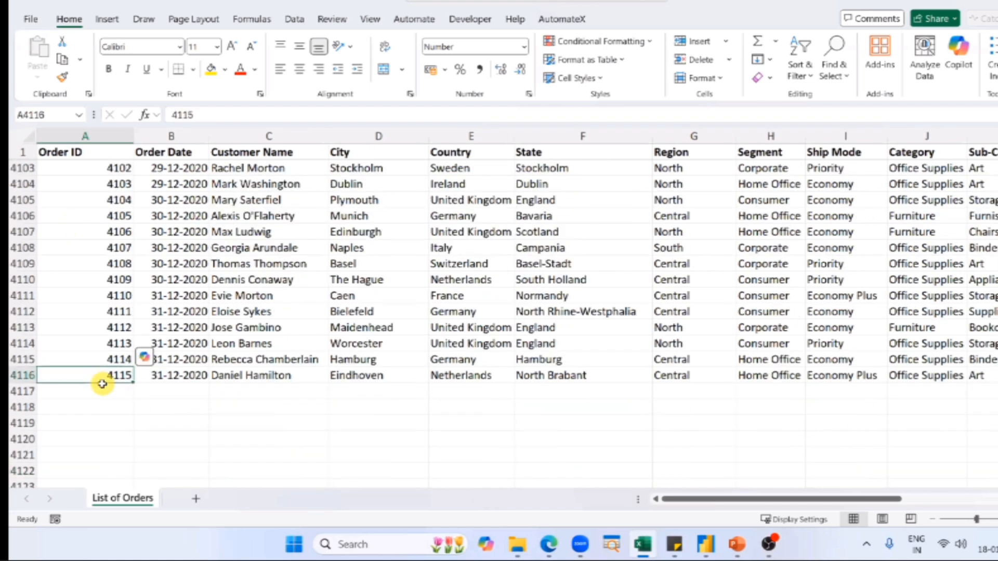
pyautogui.hotkey('alt', 'Tab')
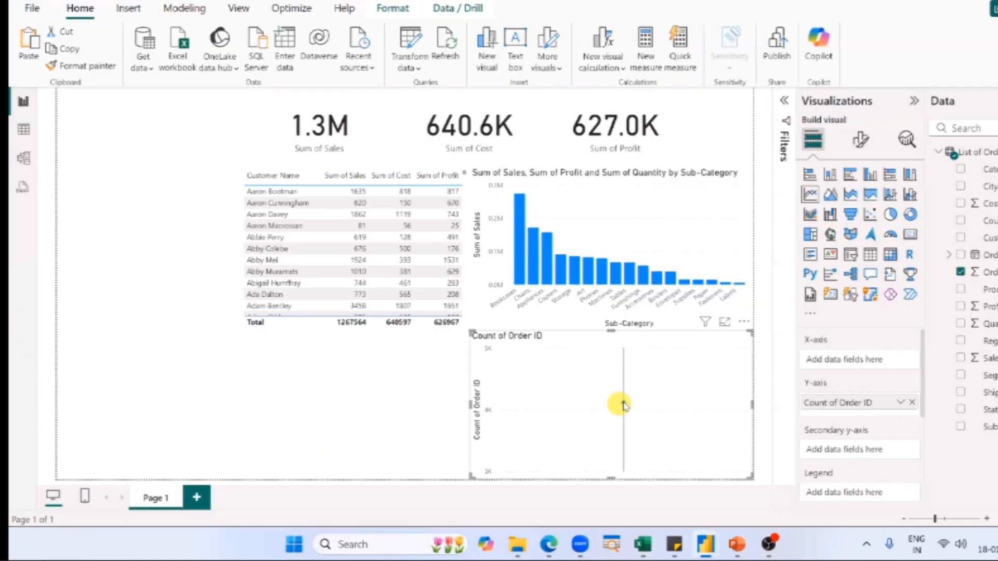
pyautogui.click(636, 214)
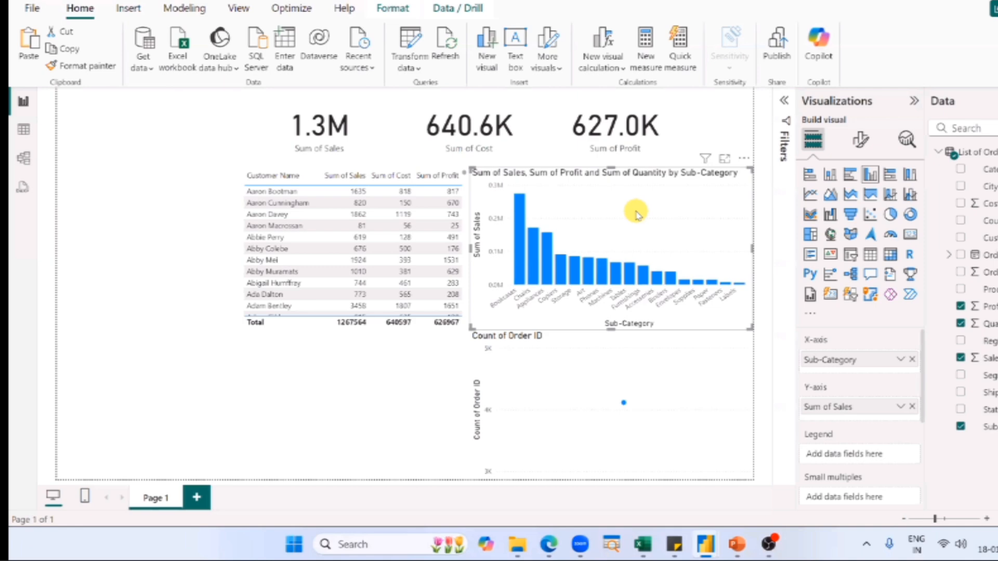
pyautogui.click(678, 346)
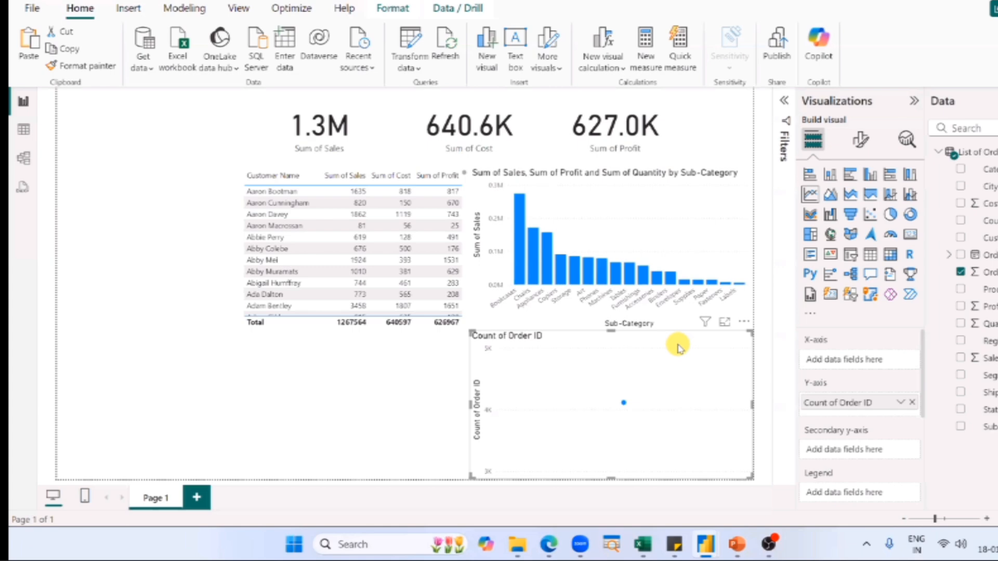
# - Switch to the Excel dataset and examine the Order Date column, highlighting its first ten dates
pyautogui.hotkey('alt', 'Tab')
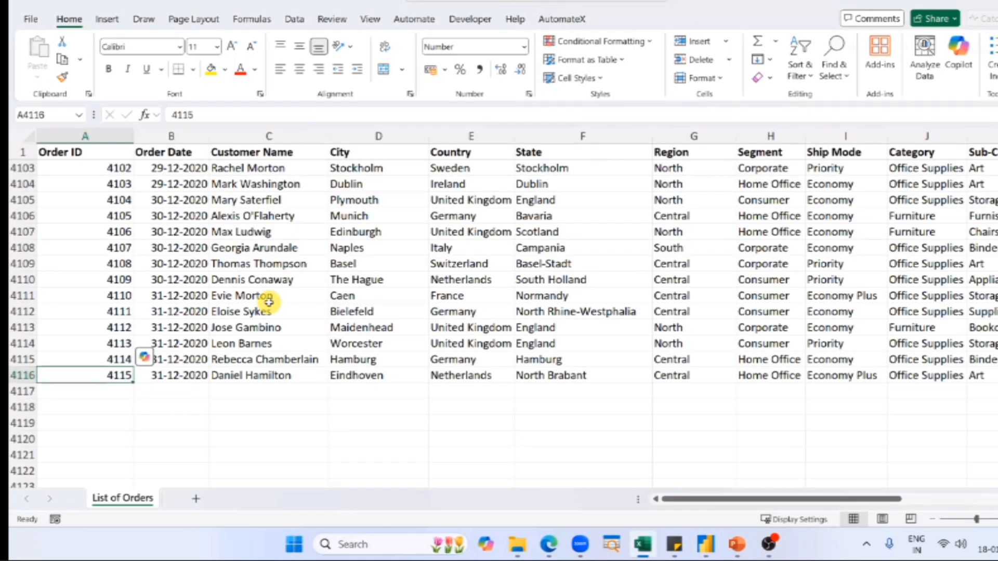
pyautogui.hotkey('ctrl', 'Up')
pyautogui.press('Right')
pyautogui.press('Down')
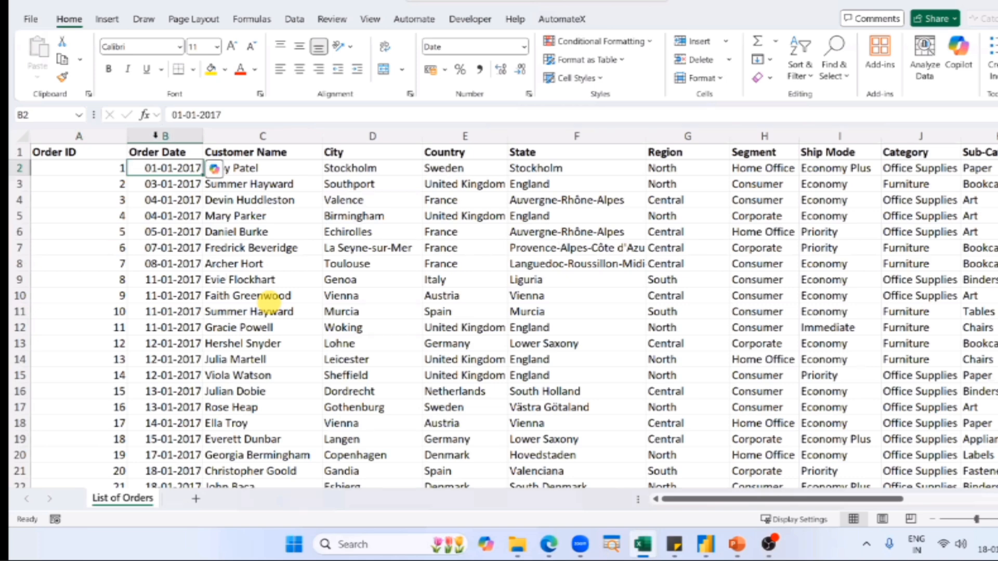
pyautogui.click(157, 138)
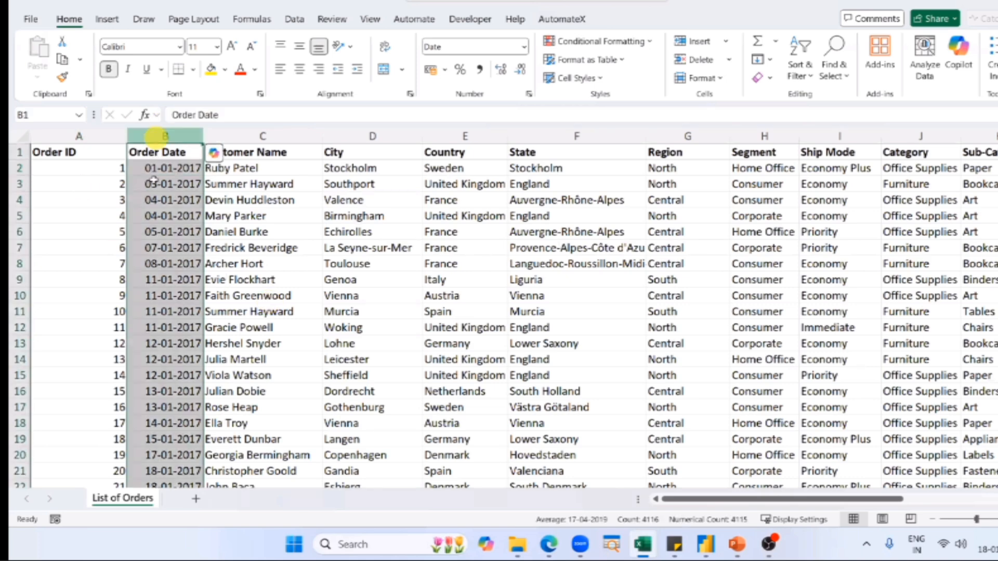
pyautogui.moveTo(164, 168); pyautogui.dragTo(164, 310)
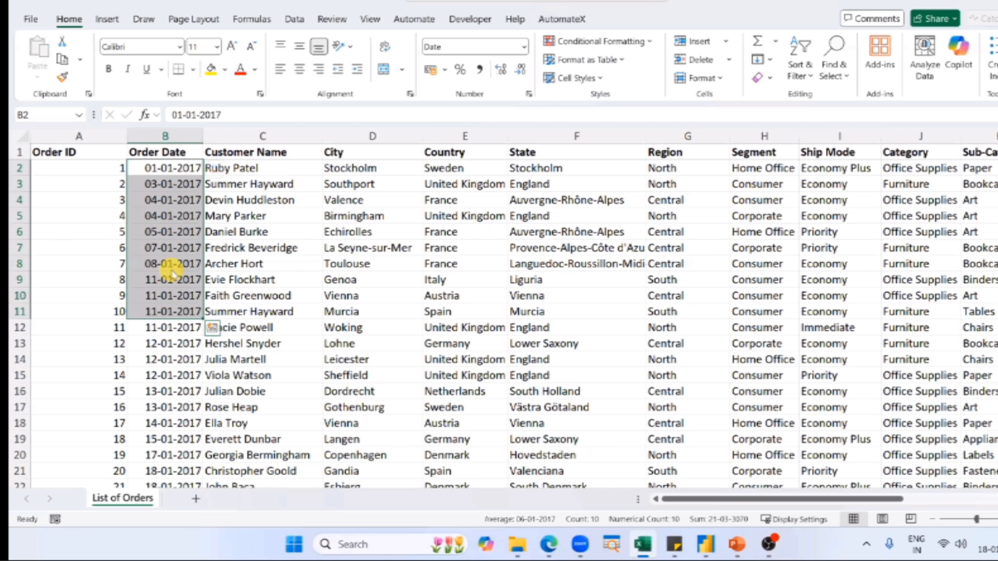
# - Switch back to the untitled Power BI report and expand the Order Date field and its date hierarchy
pyautogui.hotkey('alt', 'Tab')
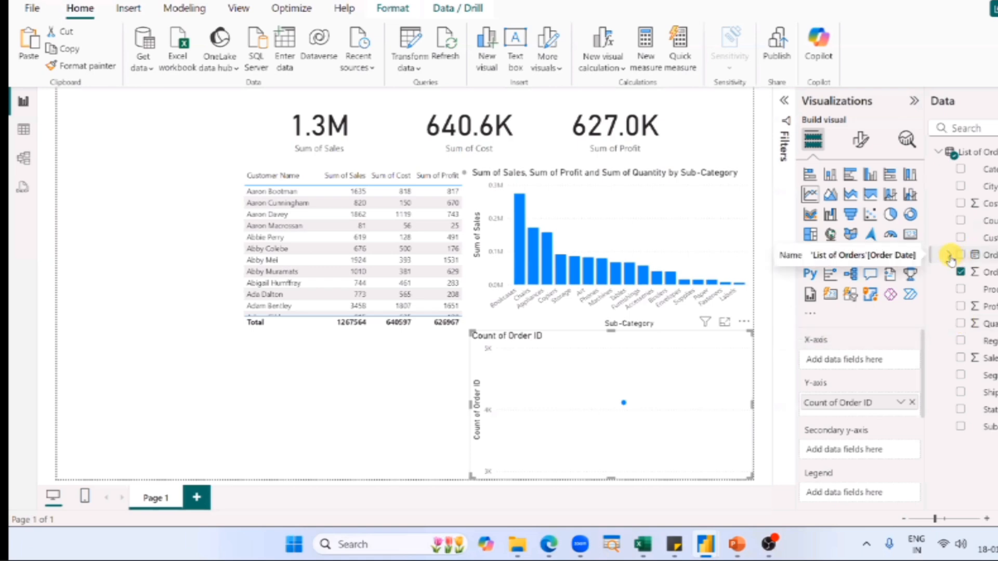
pyautogui.hotkey('ctrl', 'shift', 'm')
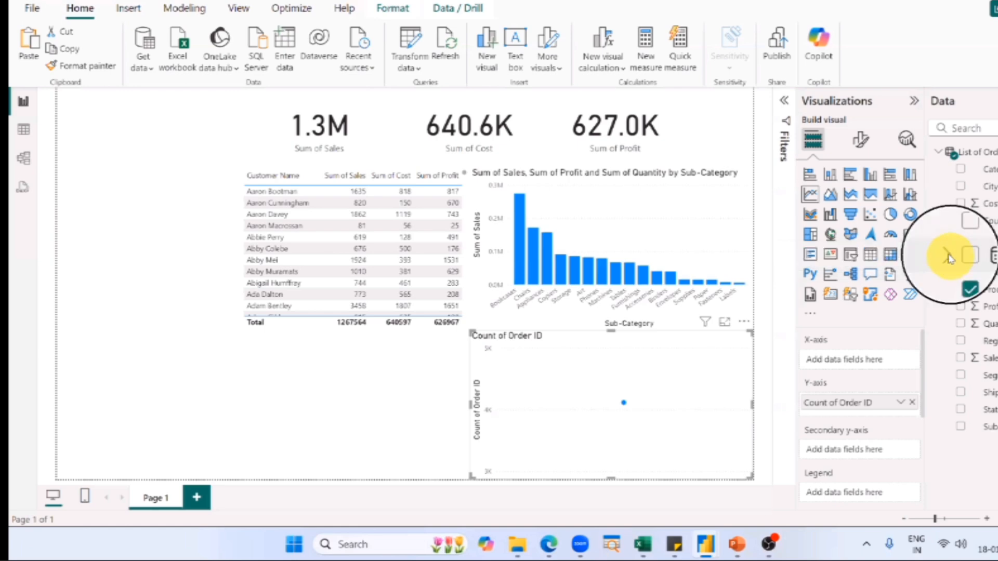
pyautogui.click(949, 258)
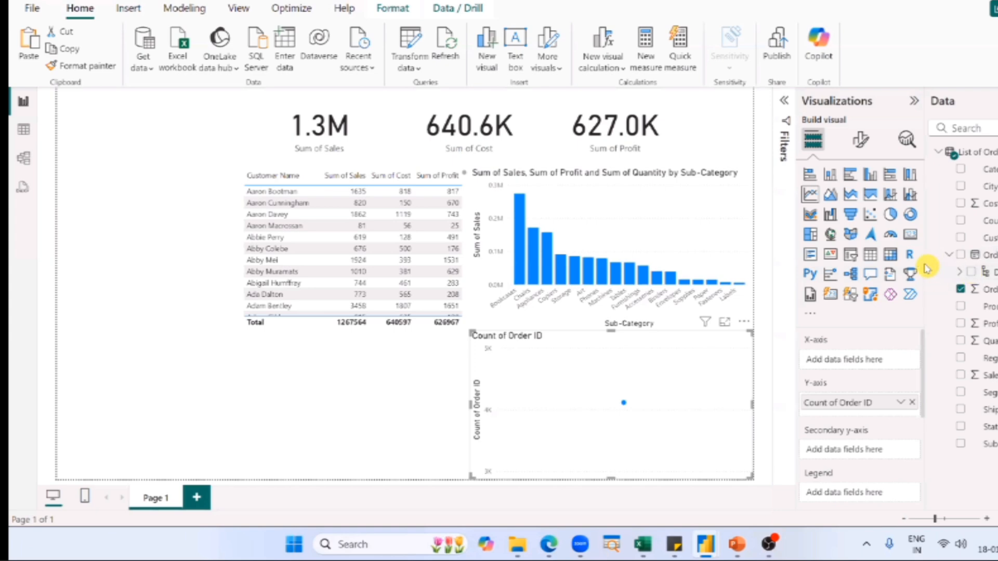
pyautogui.moveTo(925, 264); pyautogui.dragTo(921, 263)
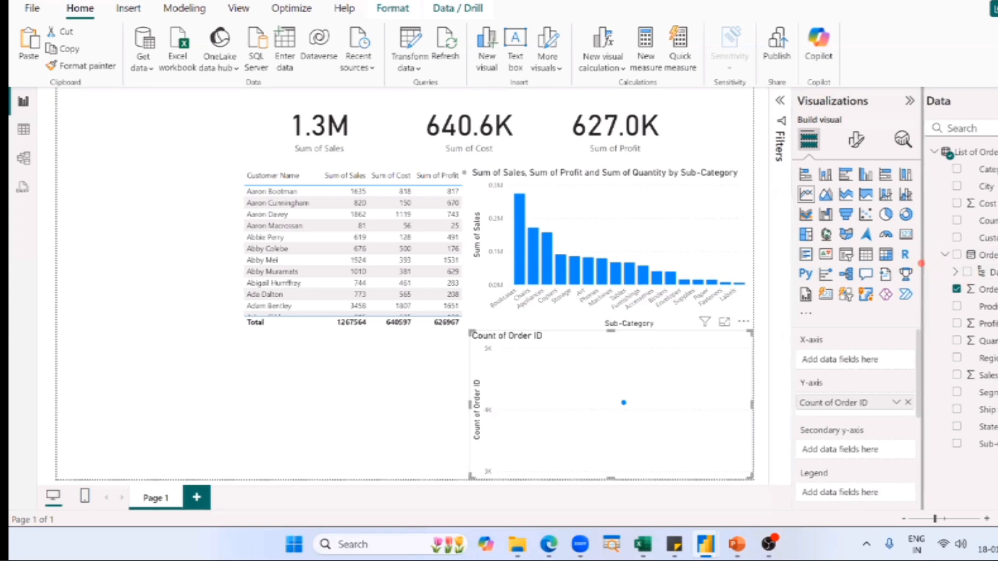
pyautogui.click(955, 274)
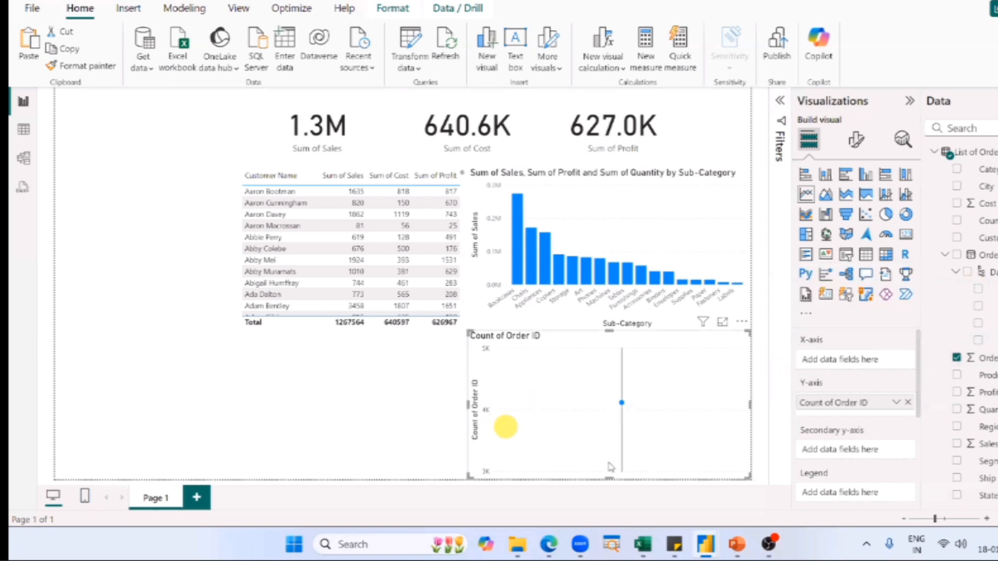
# - Add the Year and Quarter levels of Order Date to the line chart's X-axis, keeping Order ID on the Y-axis
pyautogui.moveTo(583, 447)
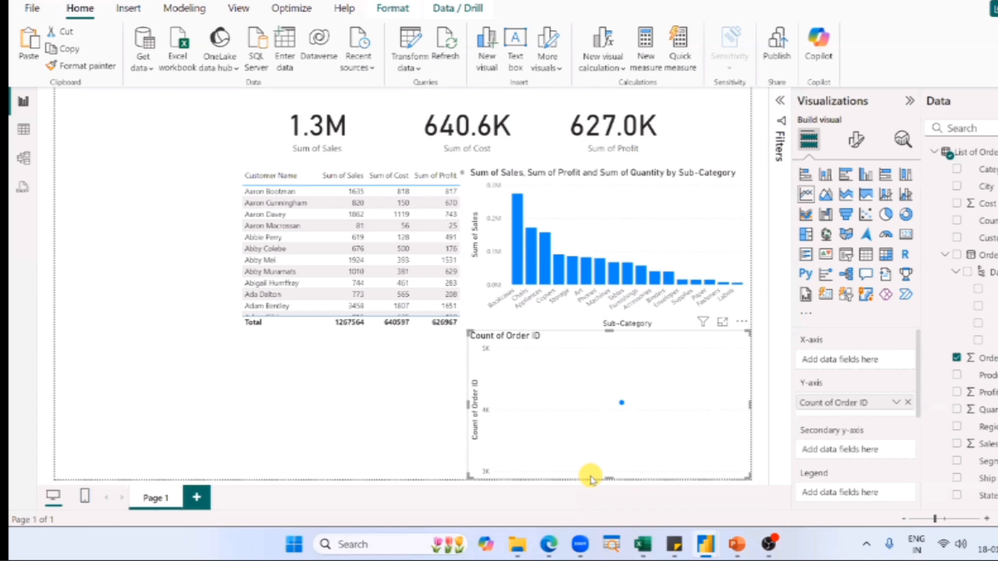
pyautogui.click(978, 289)
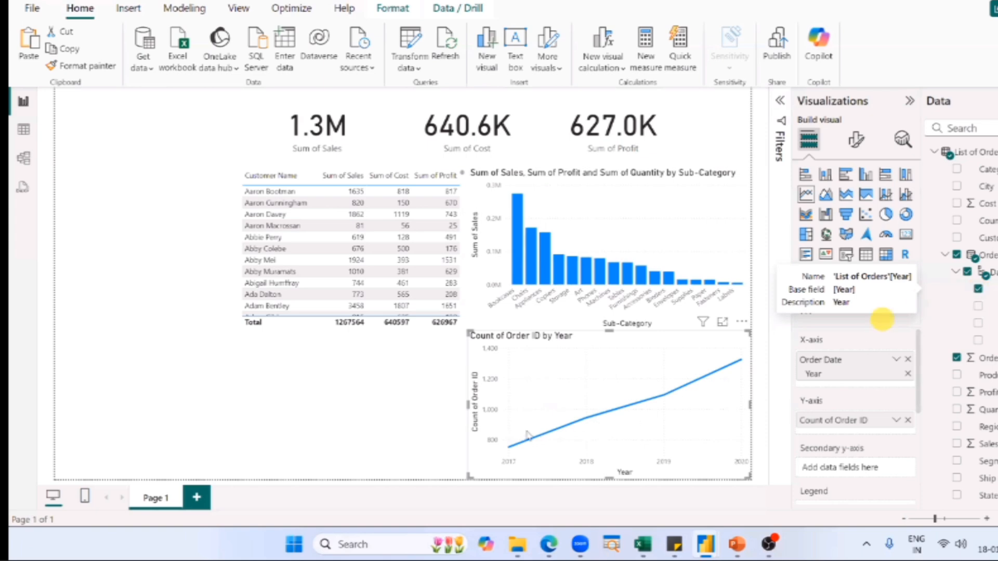
pyautogui.moveTo(510, 444)
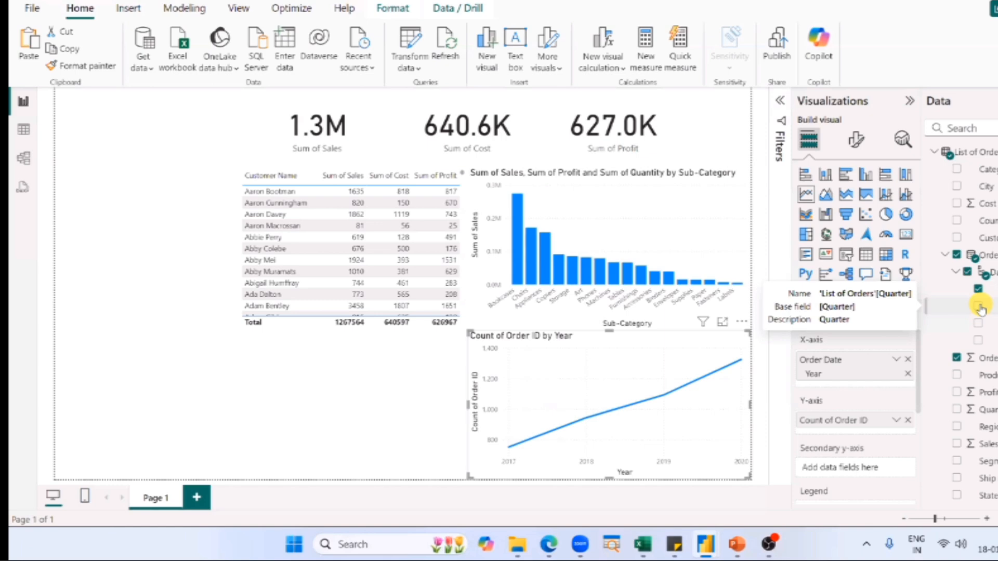
pyautogui.click(979, 306)
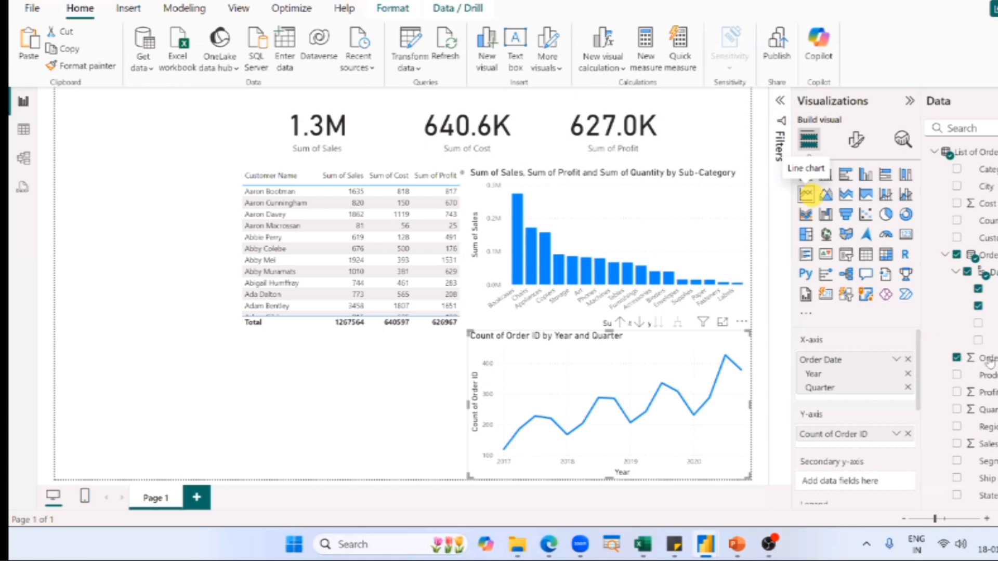
pyautogui.moveTo(988, 359); pyautogui.dragTo(857, 438)
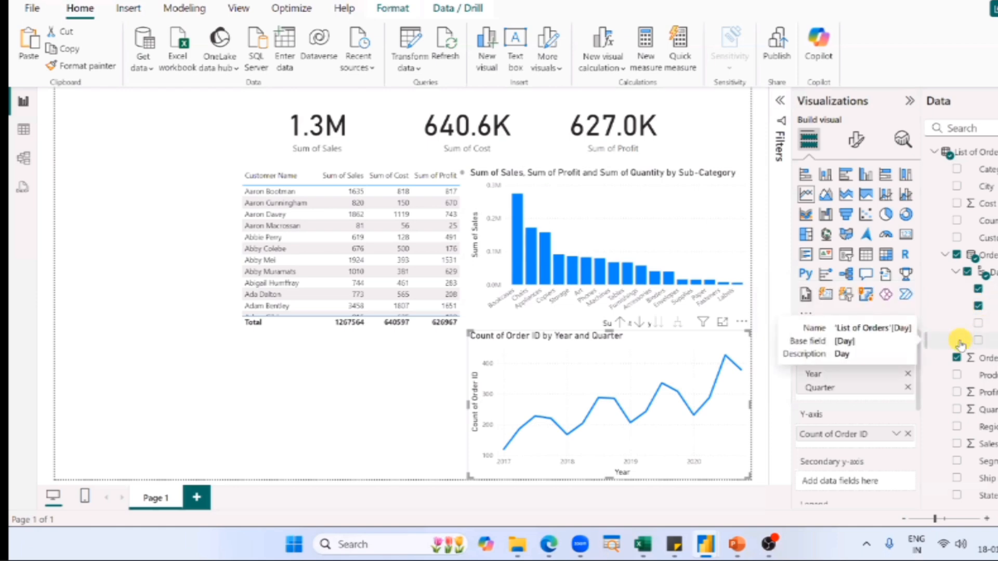
# - Switch to the PowerPoint slide show and review the Creating a Line Chart slide with its axis inputs
pyautogui.hotkey('alt', 'Tab')
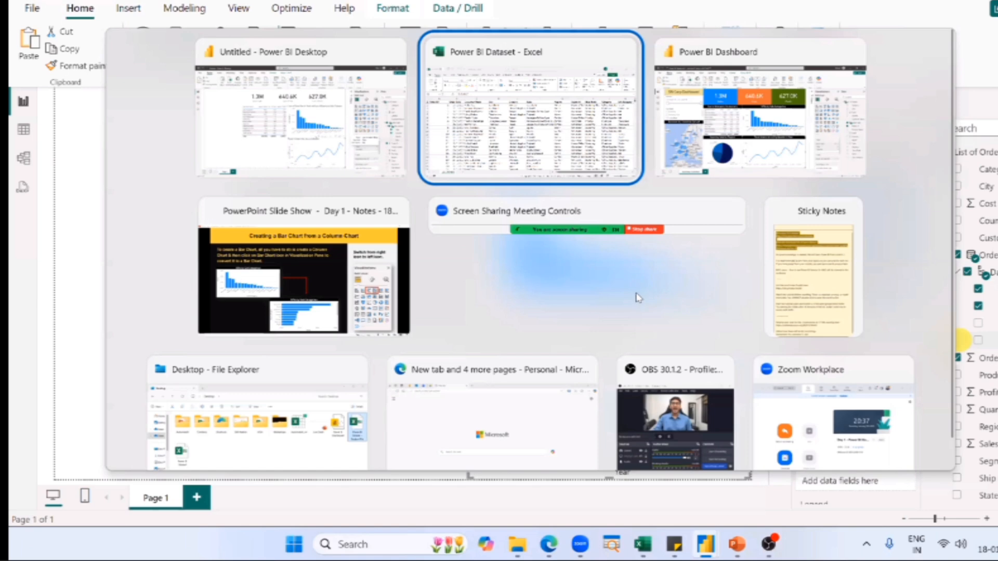
pyautogui.hotkey('alt', 'Tab')
pyautogui.hotkey('alt', 'Tab')
pyautogui.click(638, 296)
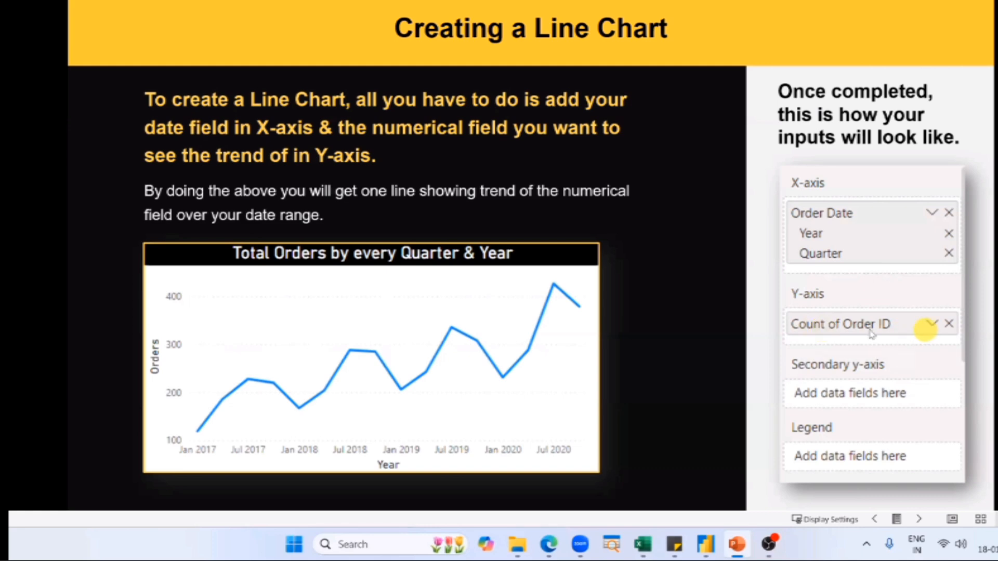
# - Check the line chart's axis fields and Order Date hierarchy in the untitled Power BI report, and return to the PowerPoint slide
pyautogui.hotkey('alt', 'Tab')
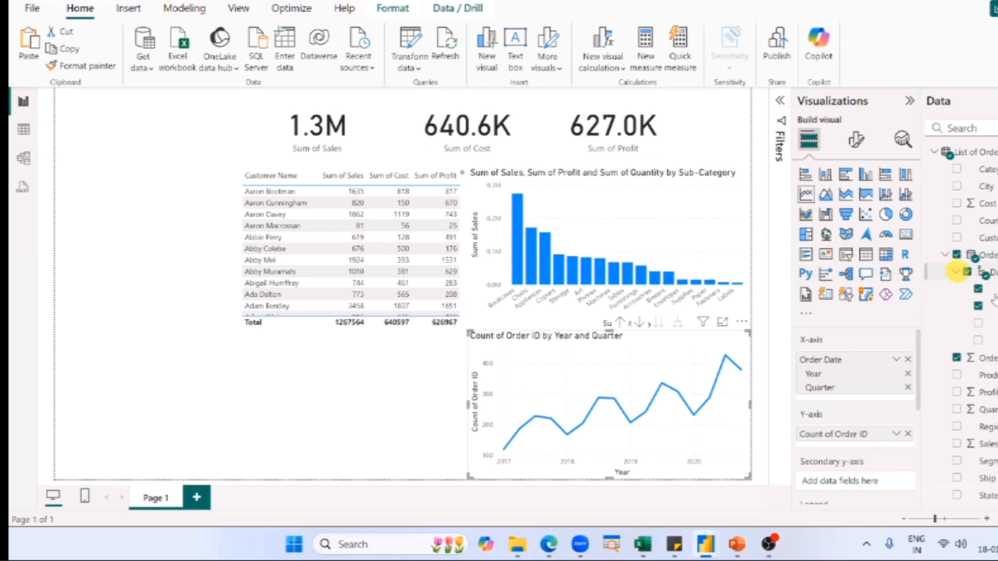
pyautogui.rightClick(956, 272)
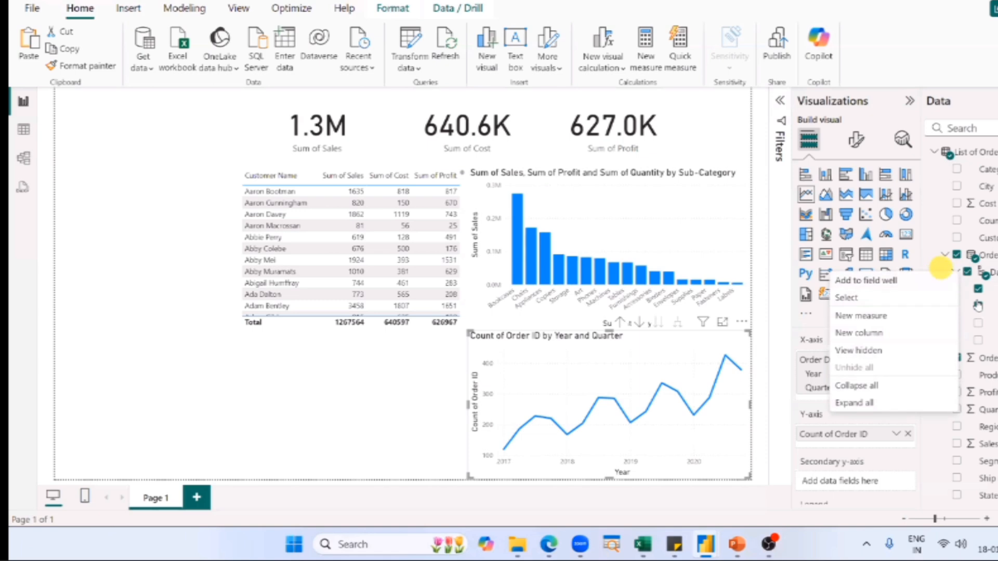
pyautogui.click(977, 293)
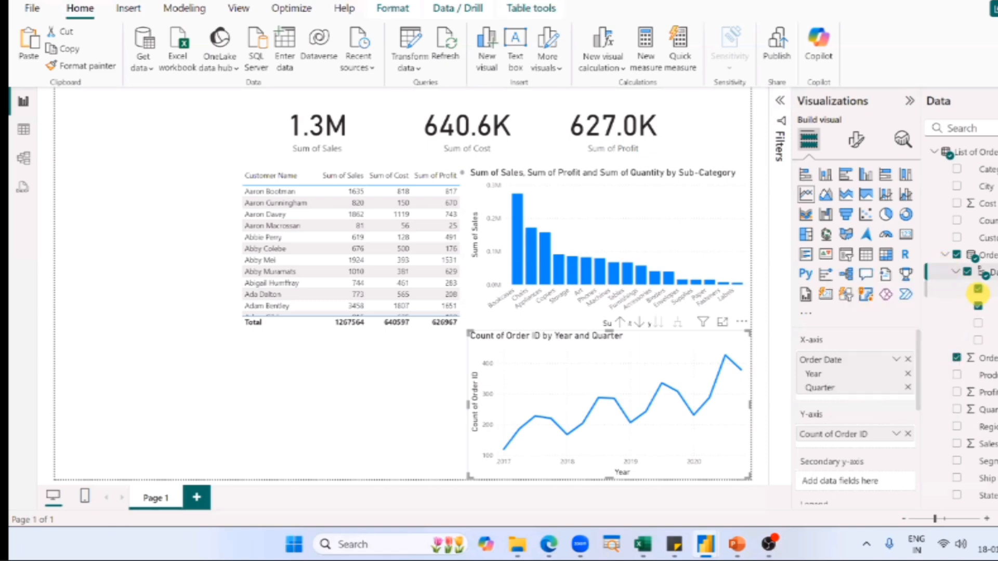
pyautogui.hotkey('alt', 'Tab')
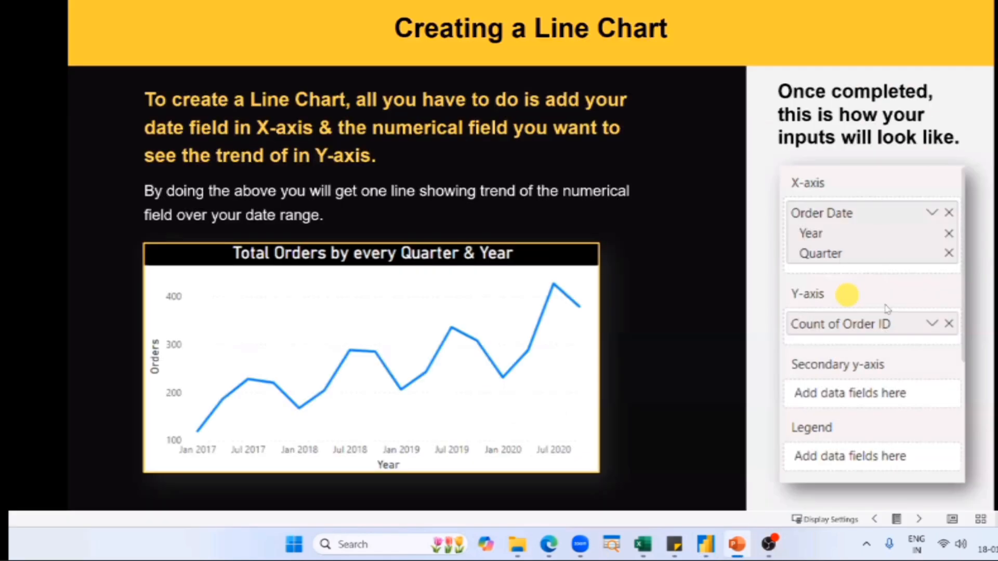
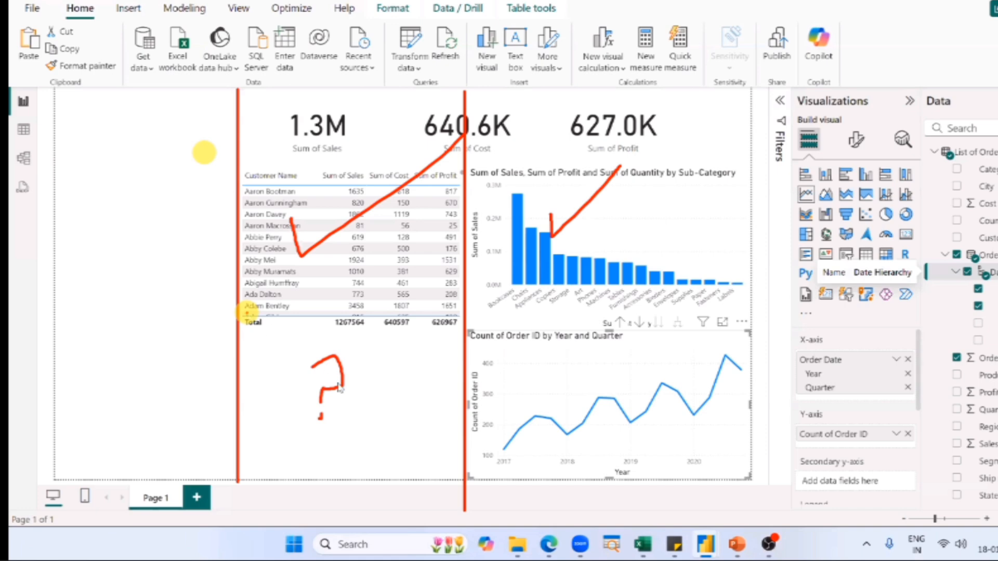
# - Deselect the line chart, switch to the sample Power BI Dashboard and examine the slices of its Quantity Sold by Region pie chart
pyautogui.press('Escape')
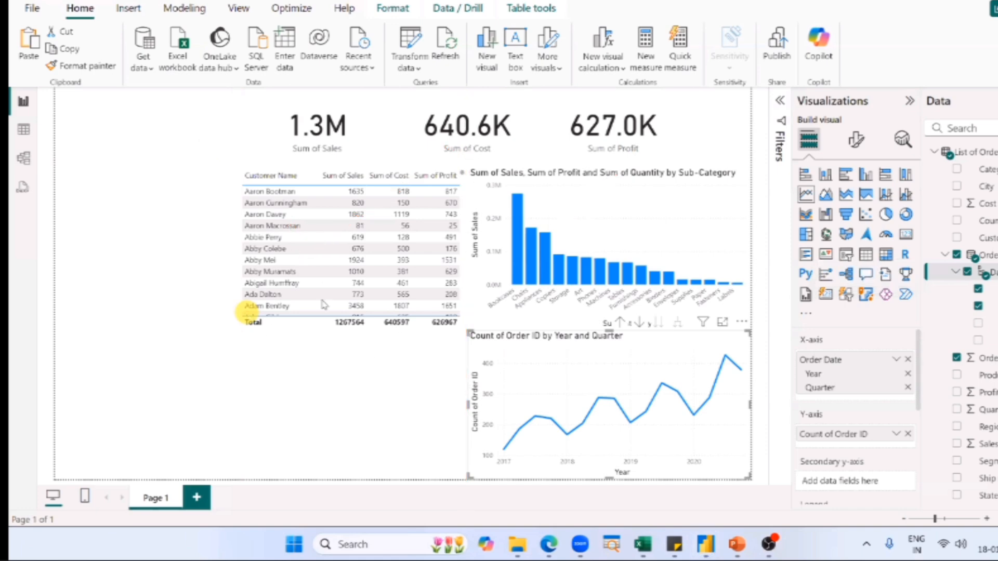
pyautogui.click(346, 377)
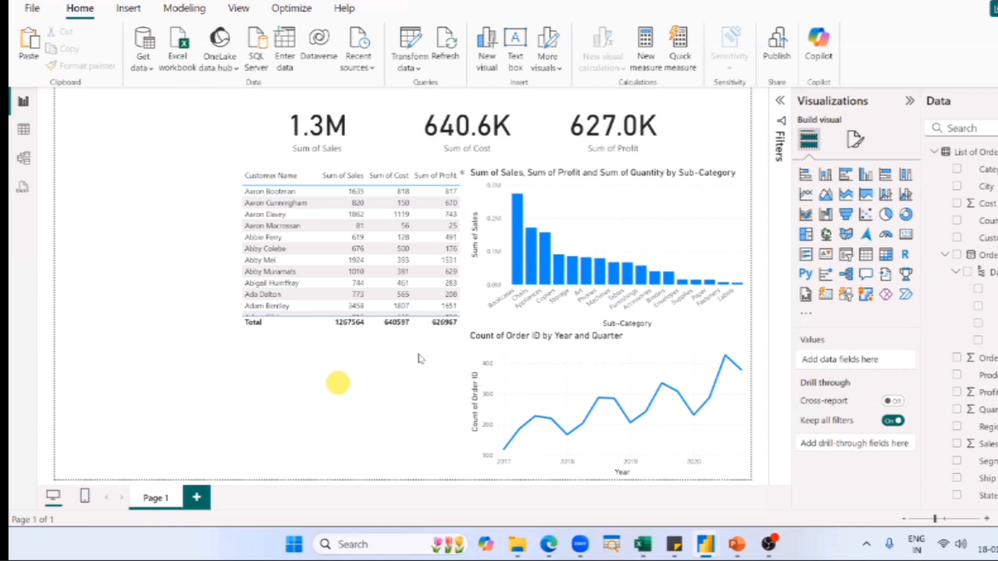
pyautogui.hotkey('alt', 'Tab')
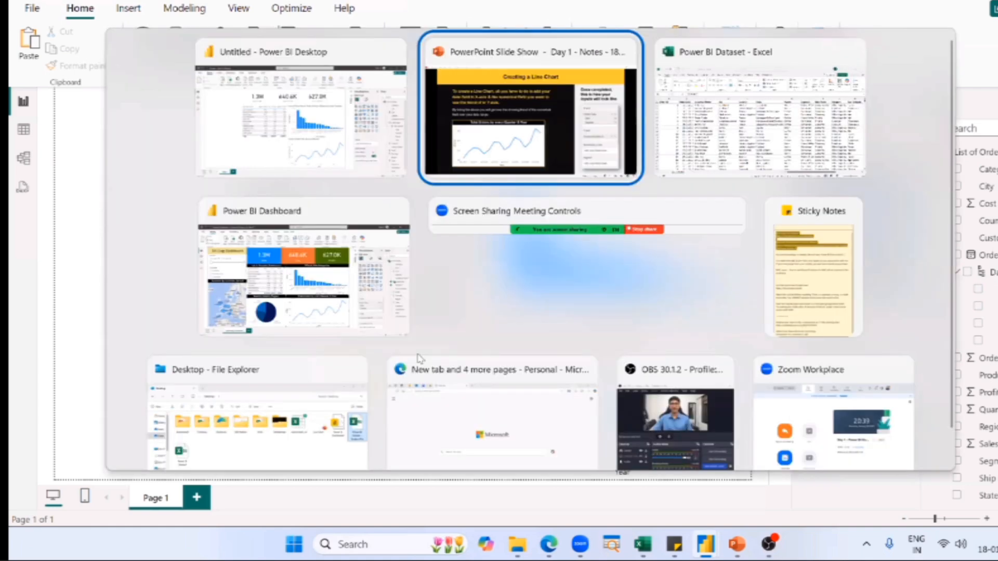
pyautogui.click(283, 307)
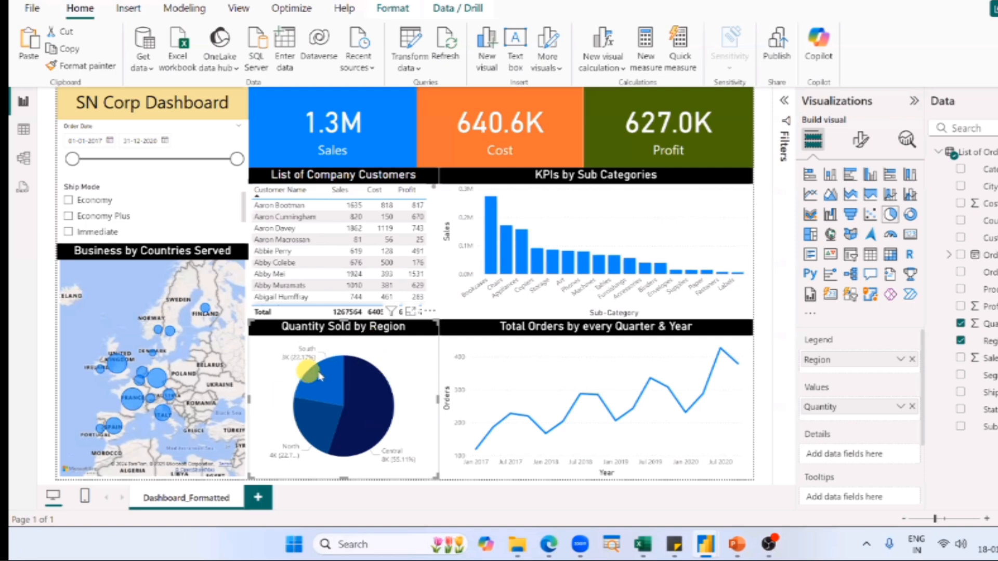
pyautogui.moveTo(319, 375)
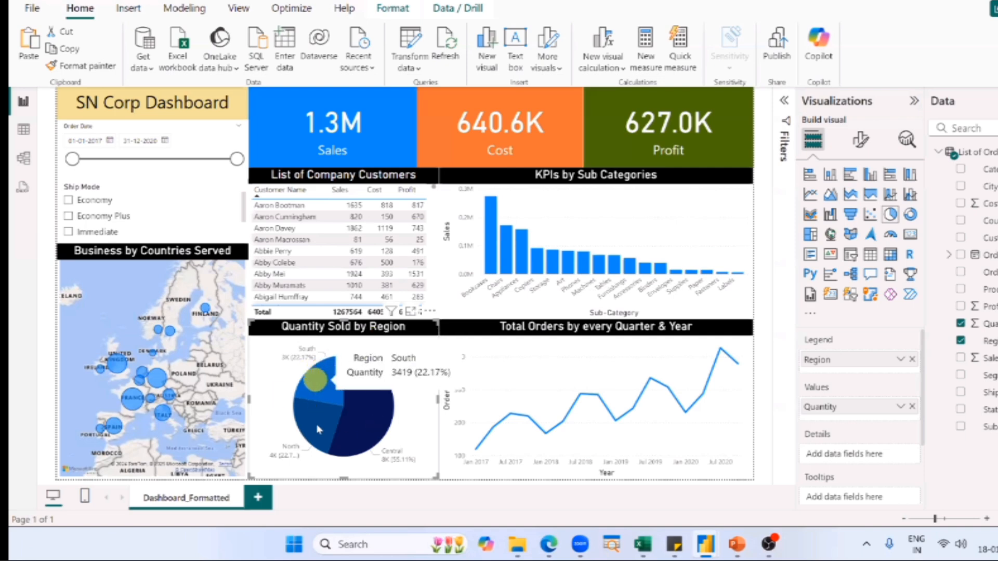
pyautogui.moveTo(319, 430)
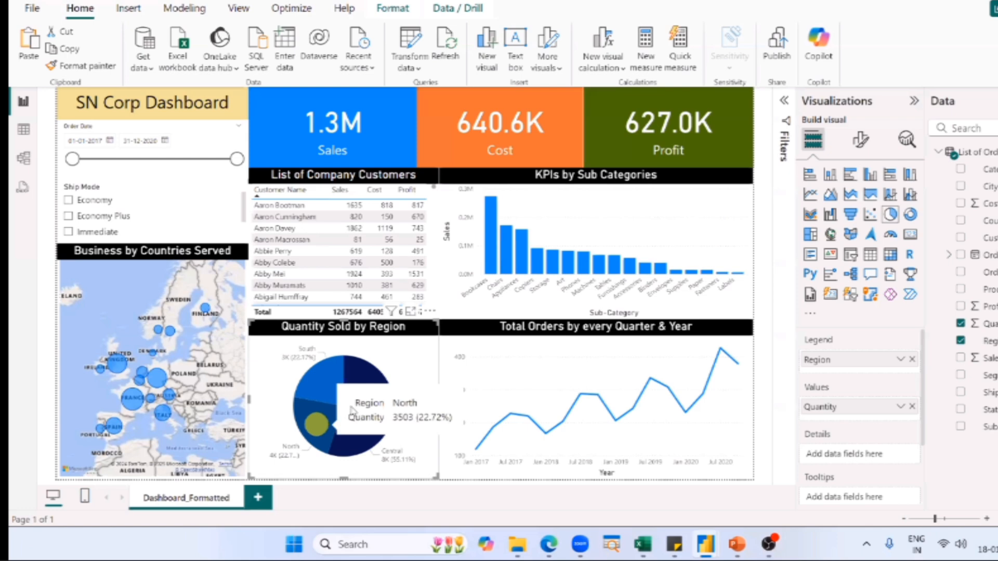
pyautogui.moveTo(357, 407)
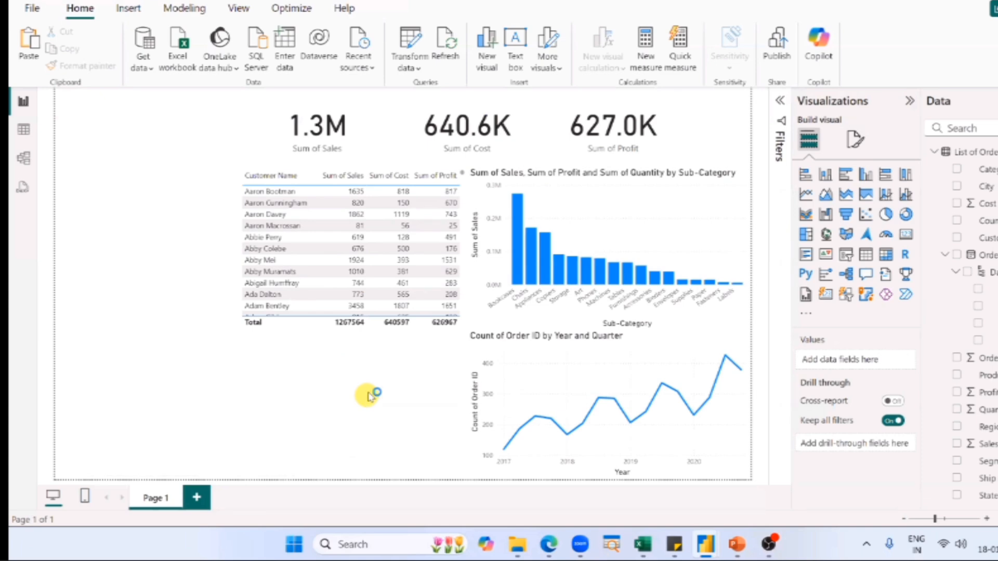
# - Capture a screenshot of the participant's chat message and paste it onto the List of Orders sheet in the Excel dataset
pyautogui.press('super+shift+s')
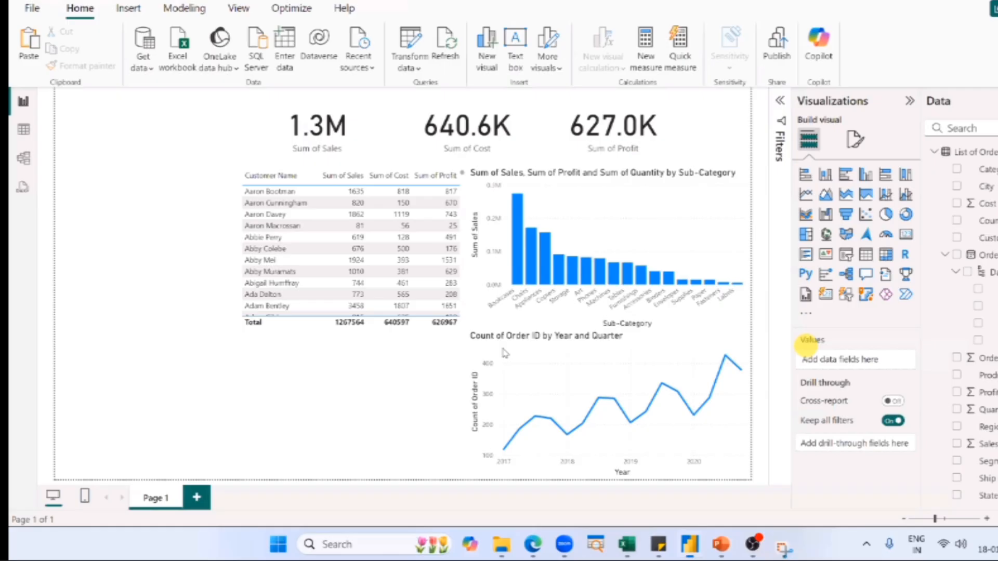
pyautogui.press('Escape')
pyautogui.hotkey('alt', 'Tab')
pyautogui.click(326, 247)
pyautogui.hotkey('ctrl', 'v')
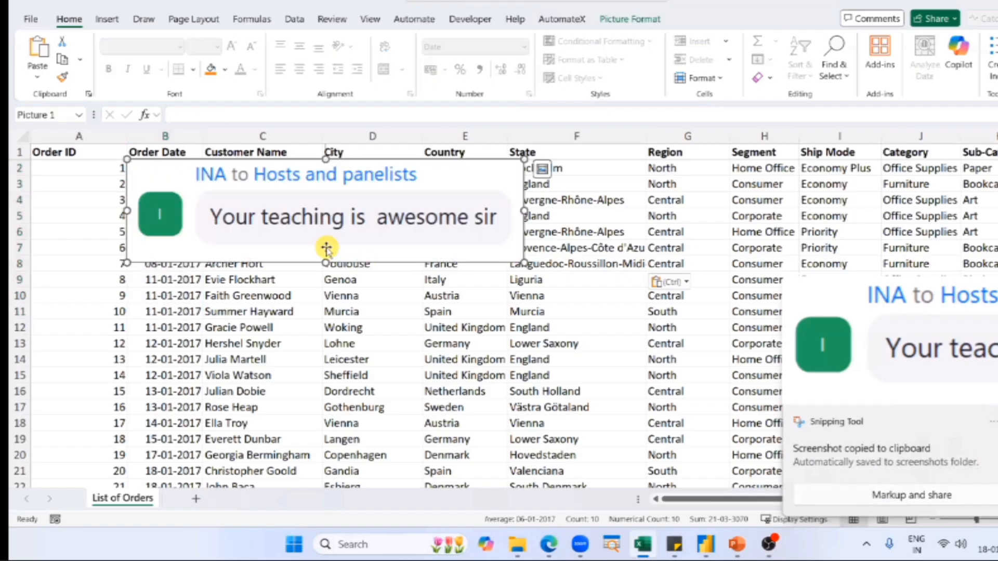
pyautogui.click(421, 244)
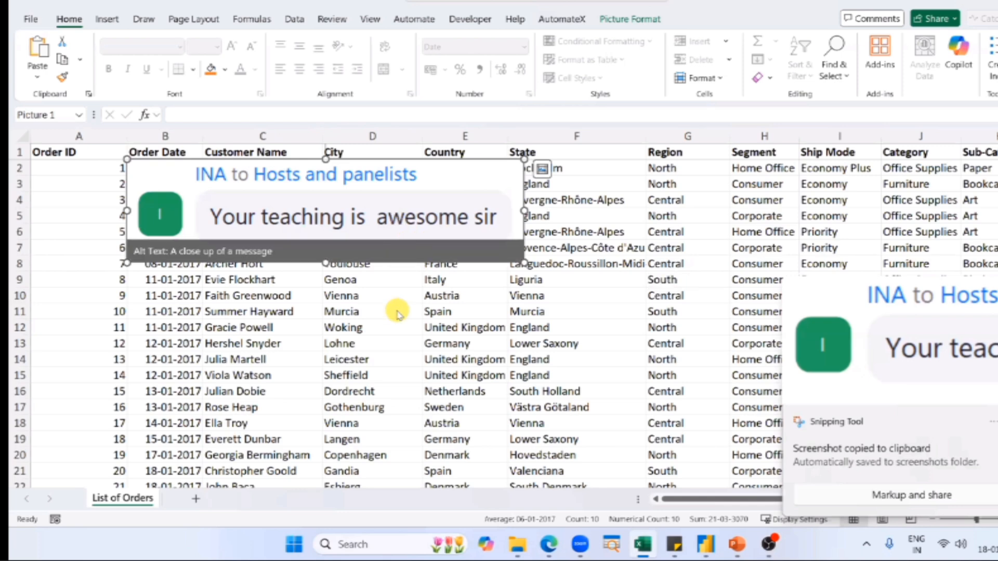
# - Switch back to the untitled Power BI report, insert a pie chart and fit it below the customer table, beside the line chart
pyautogui.hotkey('alt', 'Tab')
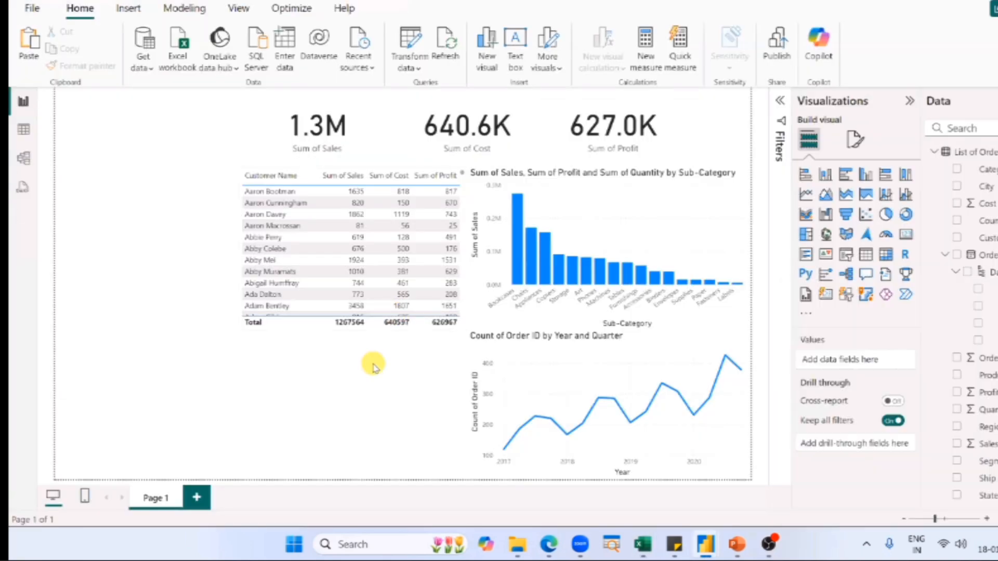
pyautogui.click(885, 214)
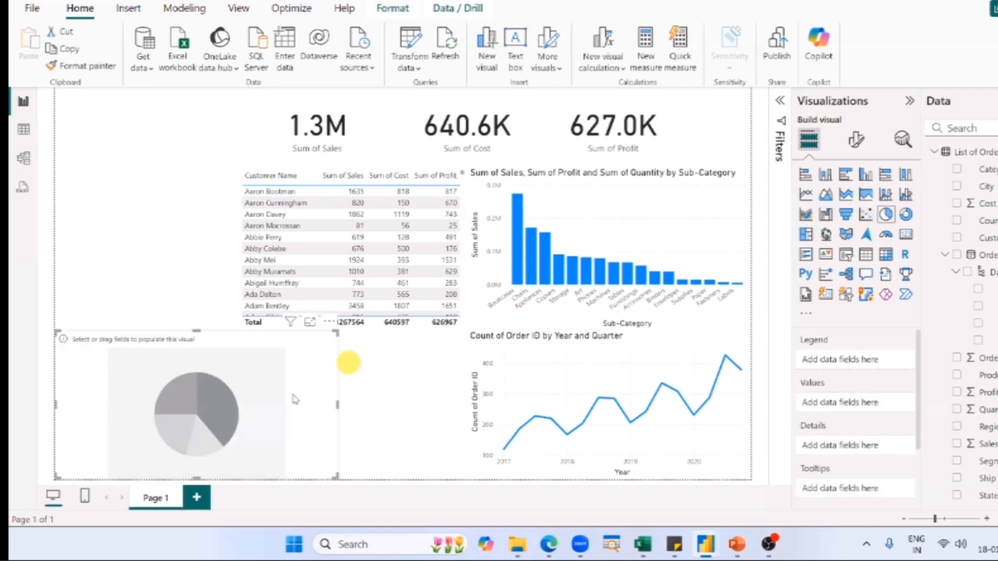
pyautogui.moveTo(283, 399); pyautogui.dragTo(409, 397)
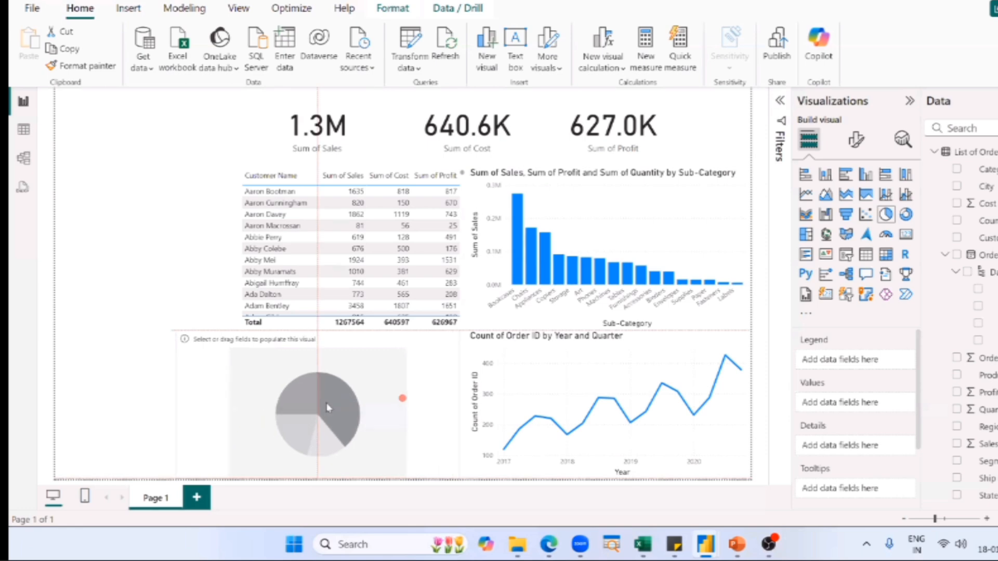
pyautogui.moveTo(187, 404); pyautogui.dragTo(238, 410)
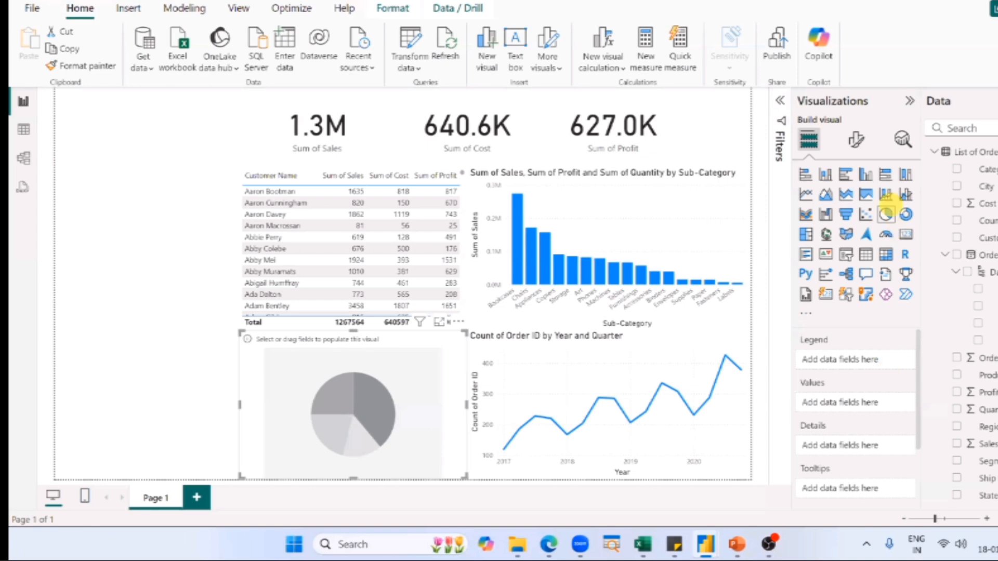
# - Capture a screenshot of the pie chart's Legend and Values field wells and paste it onto a new sheet in the Excel dataset
pyautogui.moveTo(788, 327); pyautogui.dragTo(924, 417)
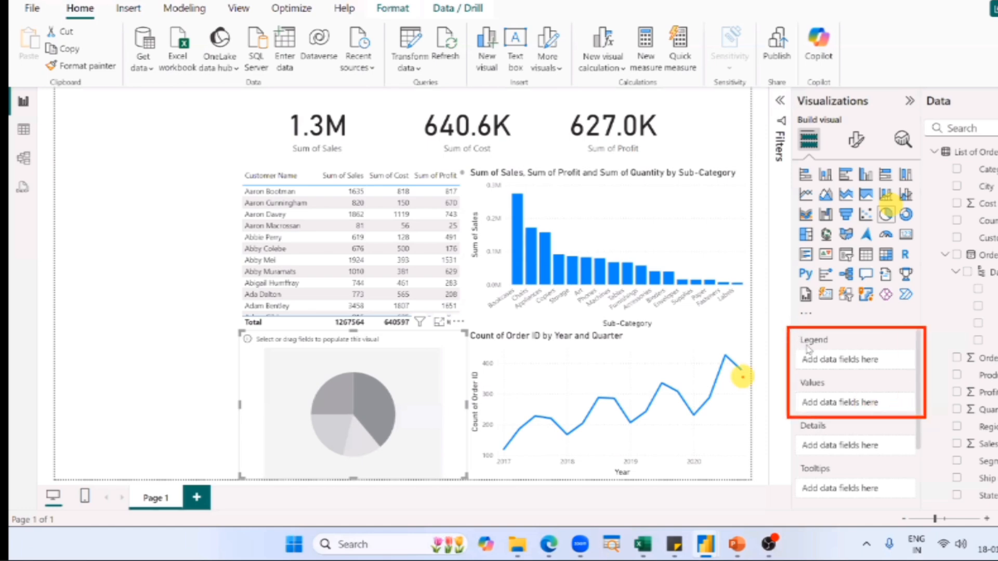
pyautogui.press('super+shift+s')
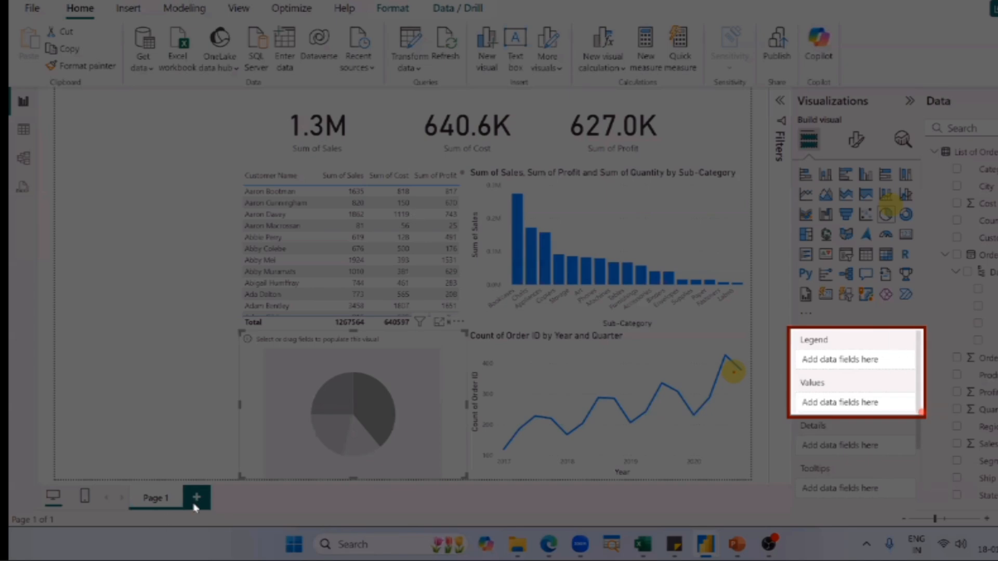
pyautogui.press('Escape')
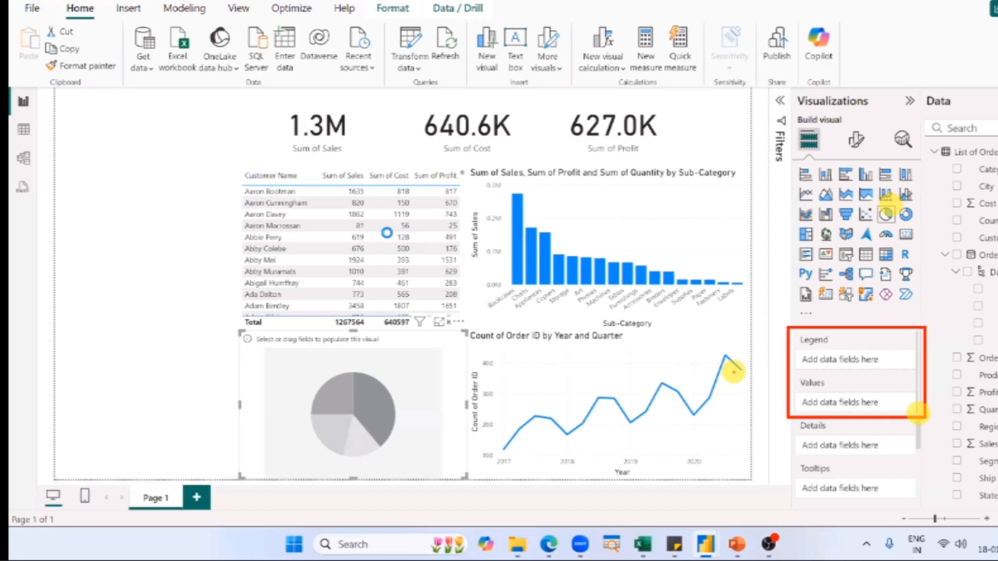
pyautogui.hotkey('alt', 'Tab')
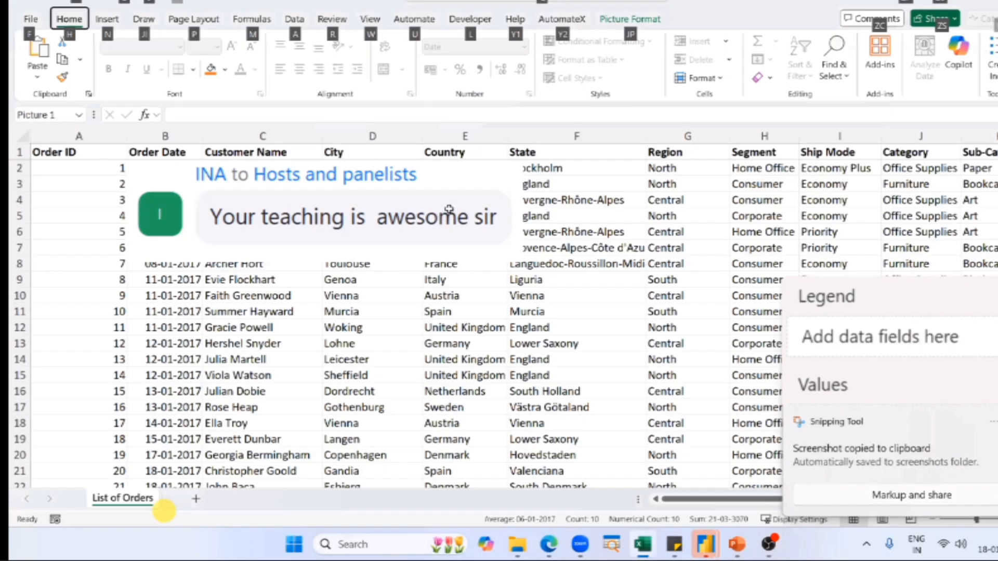
pyautogui.click(196, 499)
pyautogui.click(334, 278)
pyautogui.hotkey('ctrl', 'v')
# - Move and shrink the pasted Legend and Values picture so it covers about columns G to I, rows 2 to 7
pyautogui.moveTo(446, 345); pyautogui.dragTo(467, 221)
pyautogui.scroll(3, 388, 234)
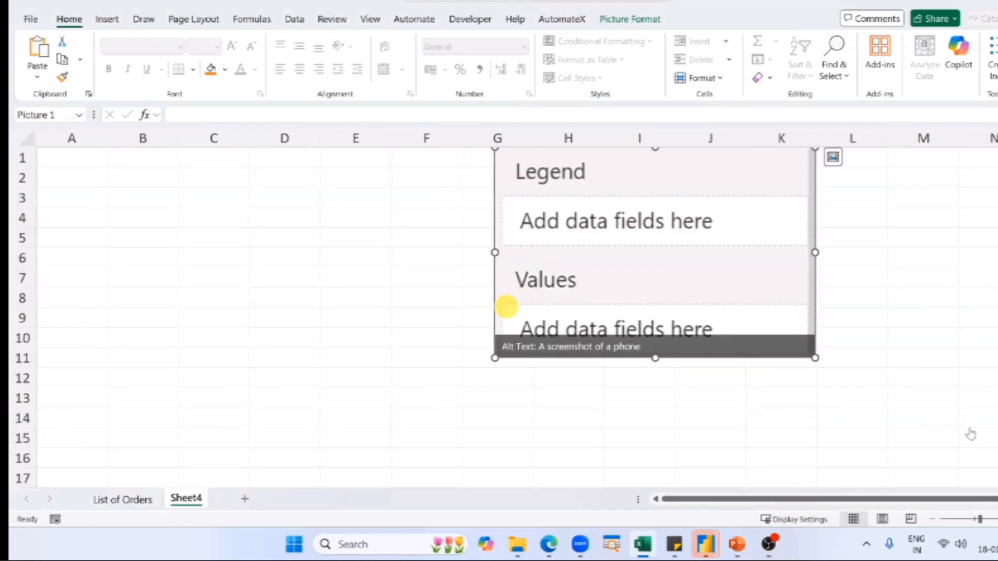
pyautogui.scroll(2, 473, 310)
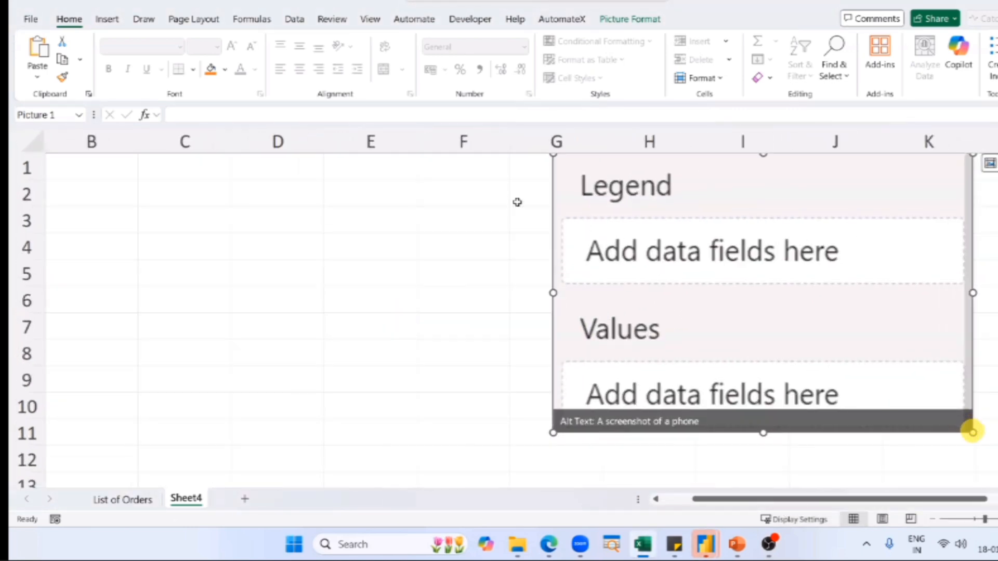
pyautogui.moveTo(760, 344); pyautogui.dragTo(757, 338)
pyautogui.moveTo(601, 208); pyautogui.dragTo(557, 231)
# - Enter the note "* Only applicable to a pie chart" in cell C2 and merge and center it across C2:E2
pyautogui.click(180, 185)
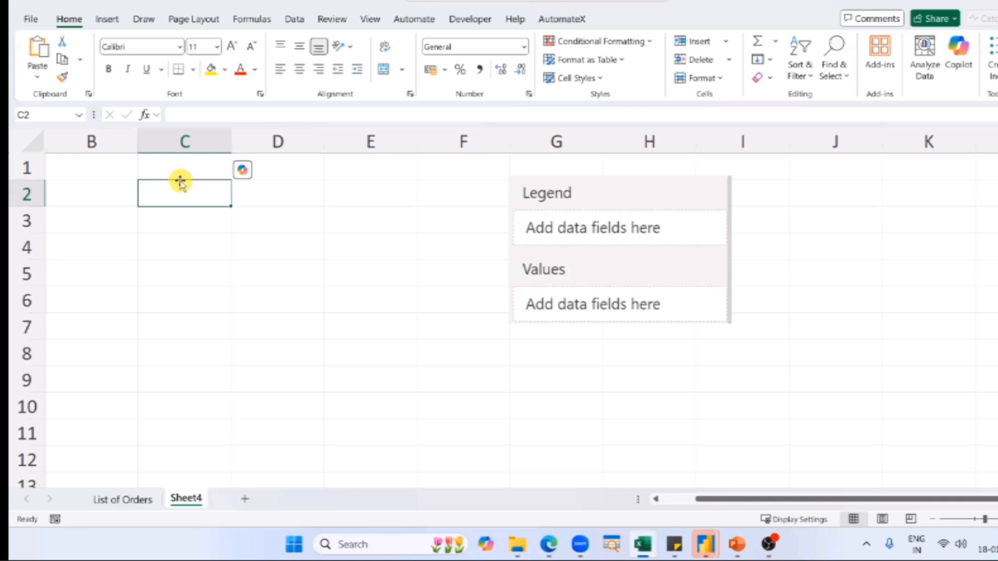
pyautogui.write('*')
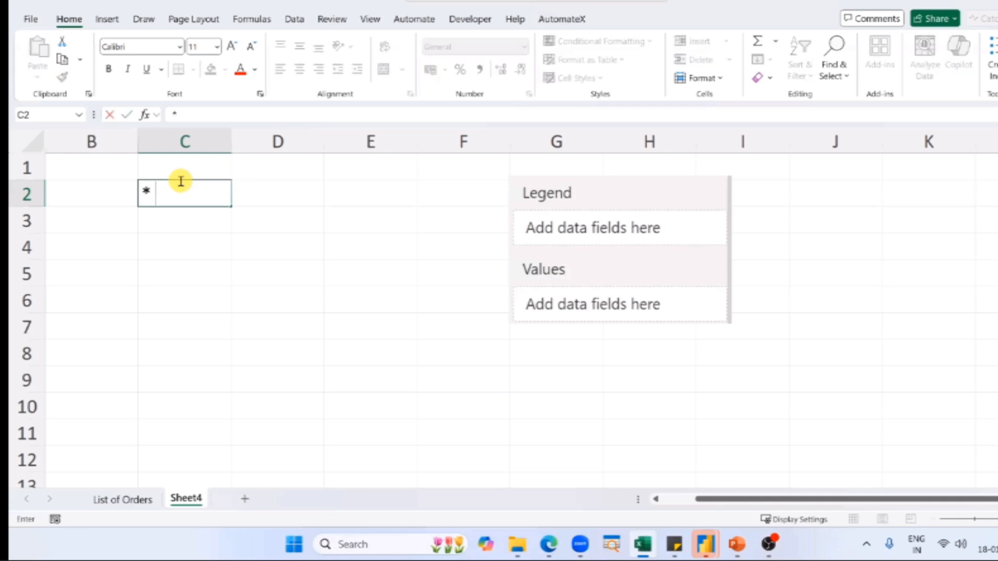
pyautogui.write(' Only app')
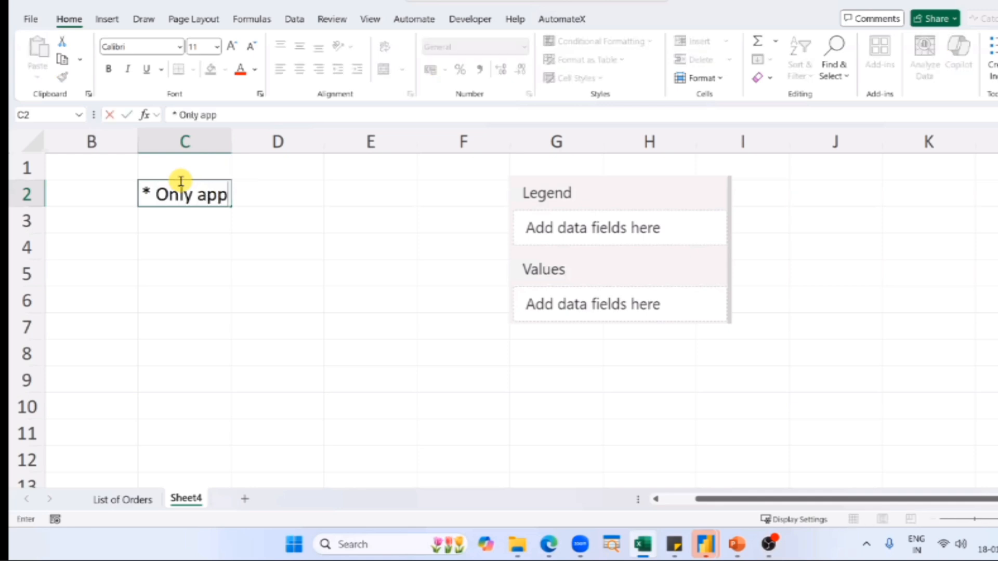
pyautogui.write('licable t')
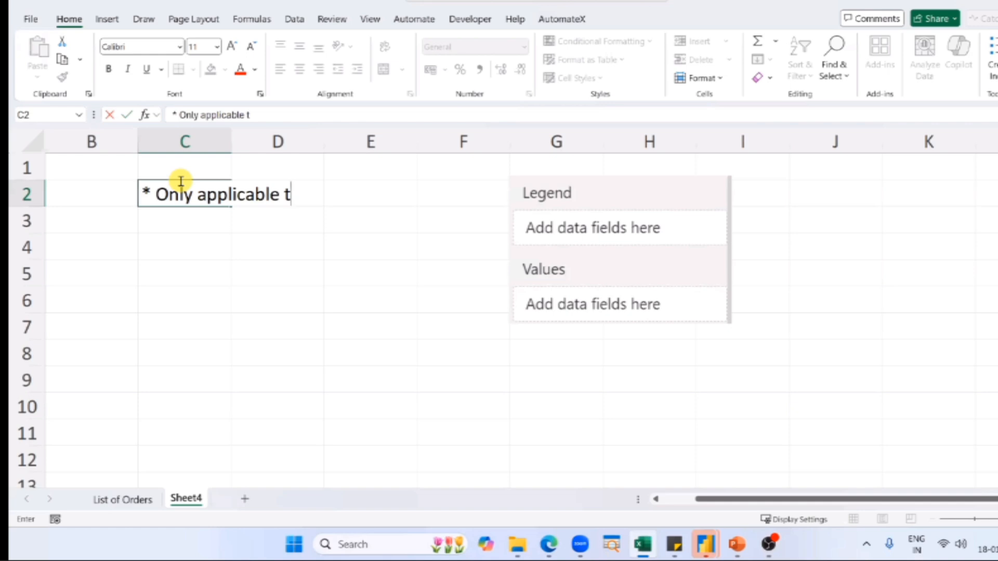
pyautogui.write('o a pie')
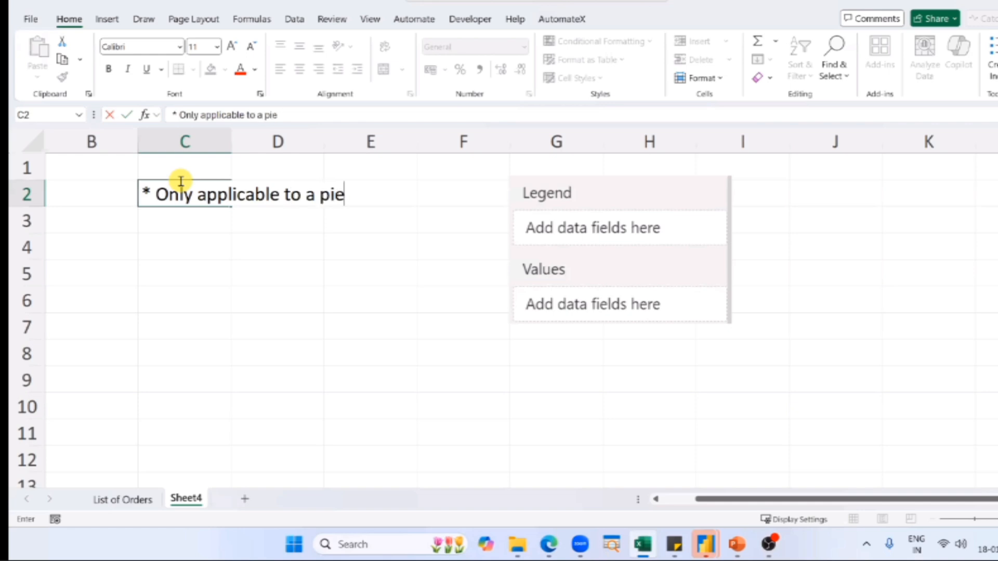
pyautogui.write(' chart')
pyautogui.press('Return')
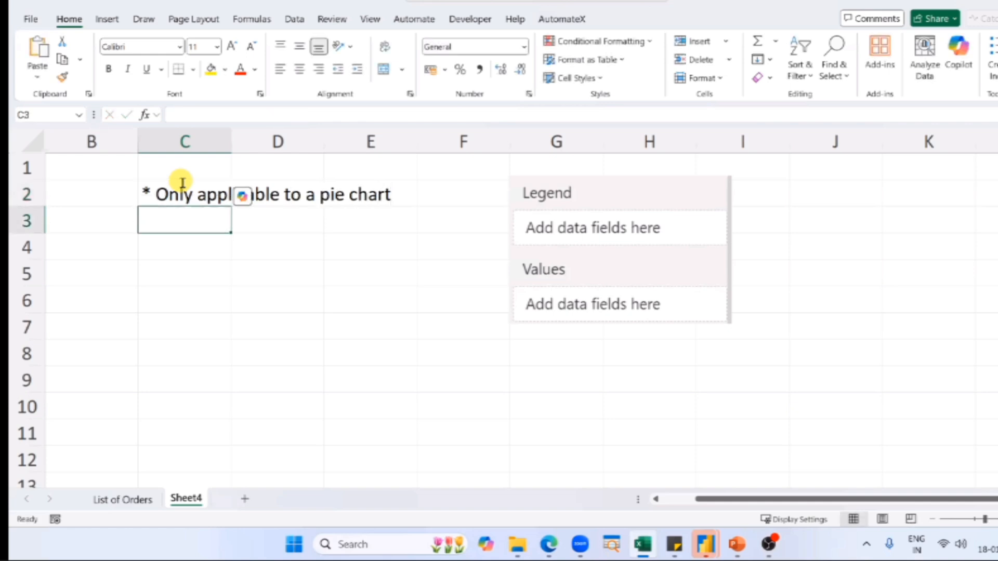
pyautogui.moveTo(182, 192); pyautogui.dragTo(357, 192)
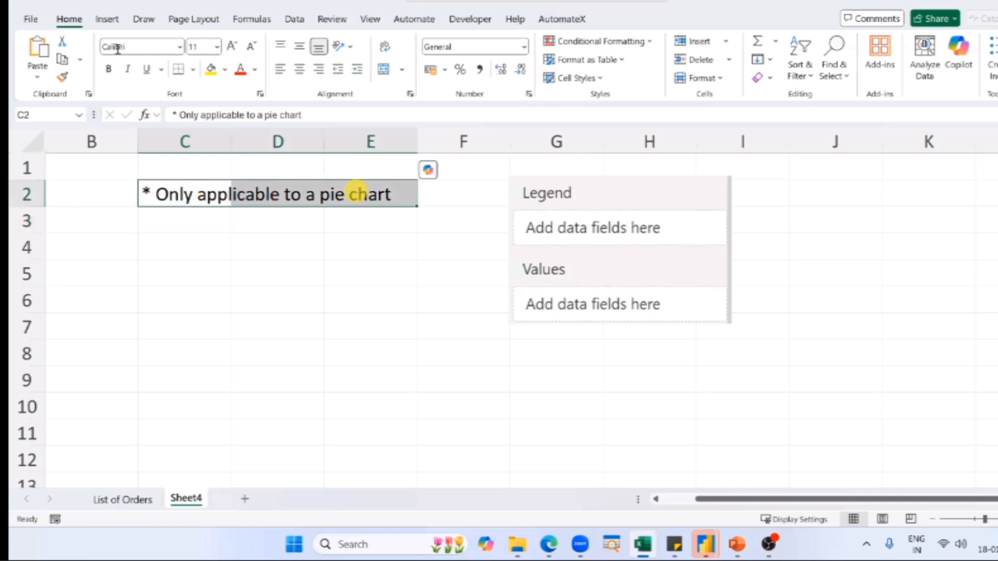
pyautogui.click(384, 70)
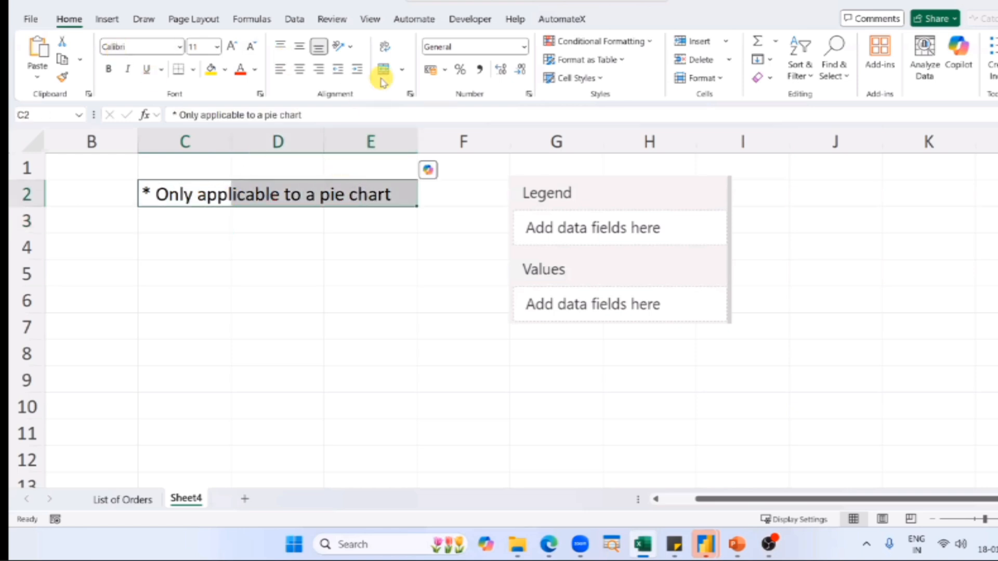
# - Shift the Legend and Values picture over columns H to J and switch back to the untitled Power BI report
pyautogui.click(257, 249)
pyautogui.moveTo(637, 243); pyautogui.dragTo(764, 242)
pyautogui.click(318, 293)
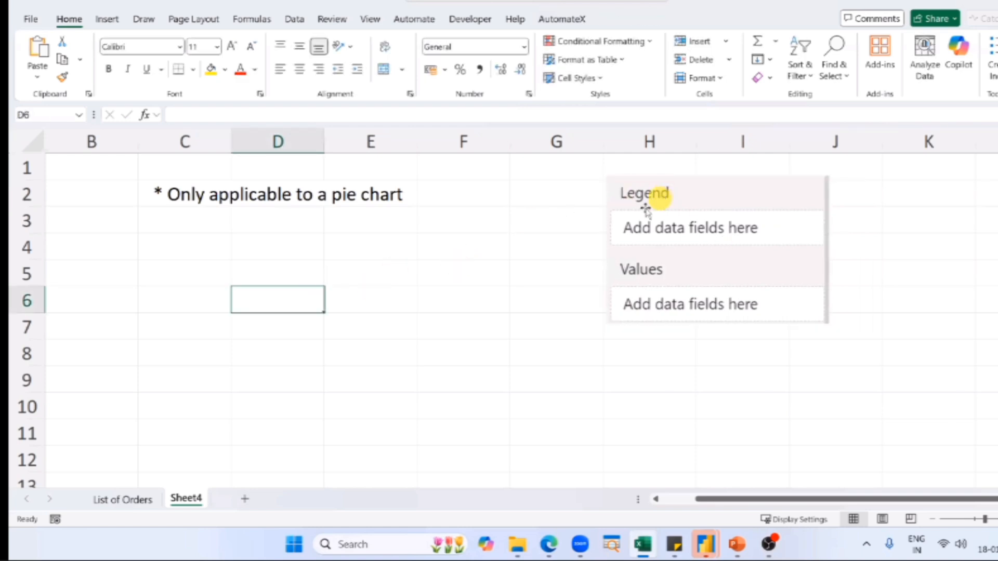
pyautogui.hotkey('alt', 'Tab')
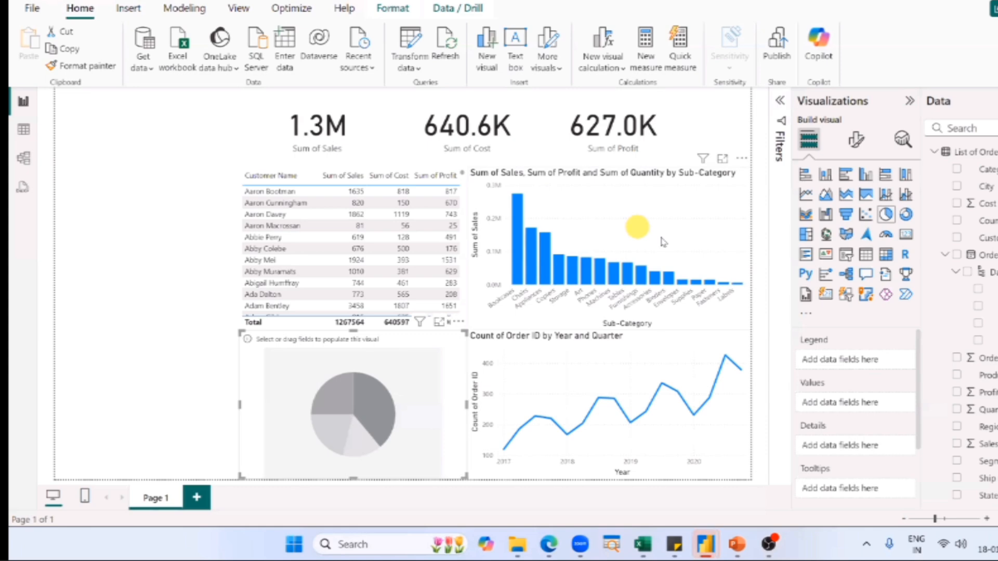
# - Compare the sub-category column chart's X-axis and Y-axis wells with the Legend and Values picture in the Excel dataset
pyautogui.click(662, 239)
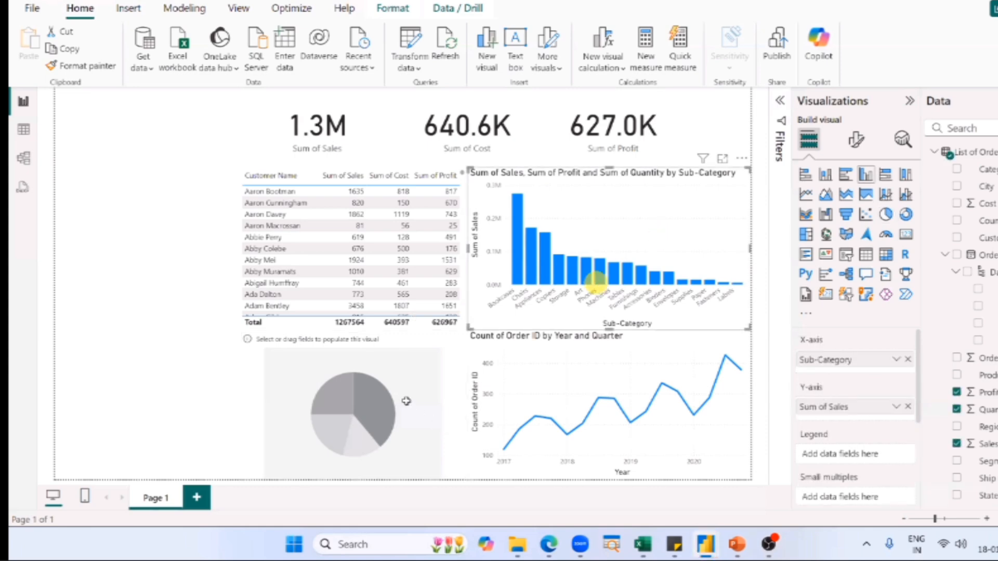
pyautogui.hotkey('alt', 'Tab')
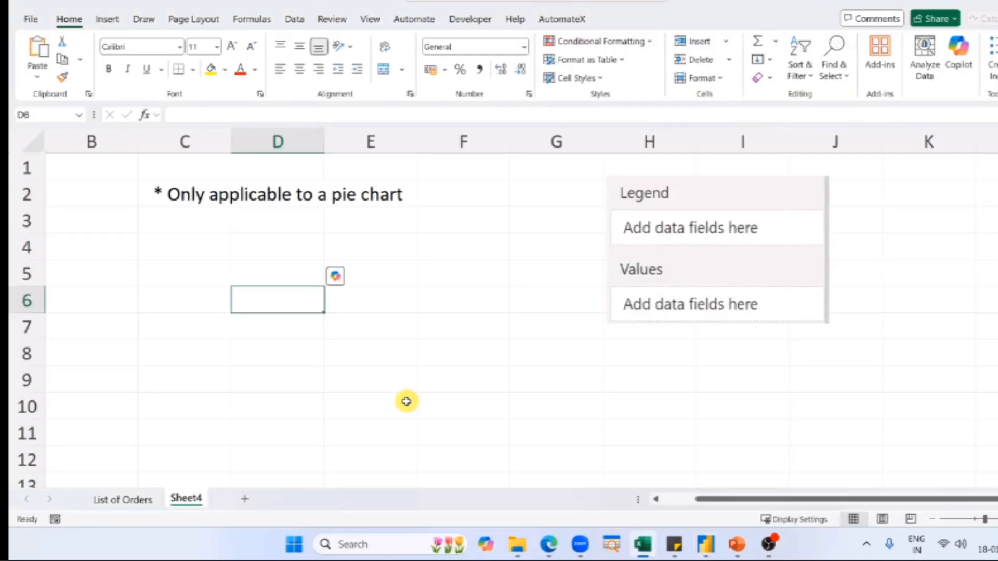
pyautogui.hotkey('alt', 'Tab')
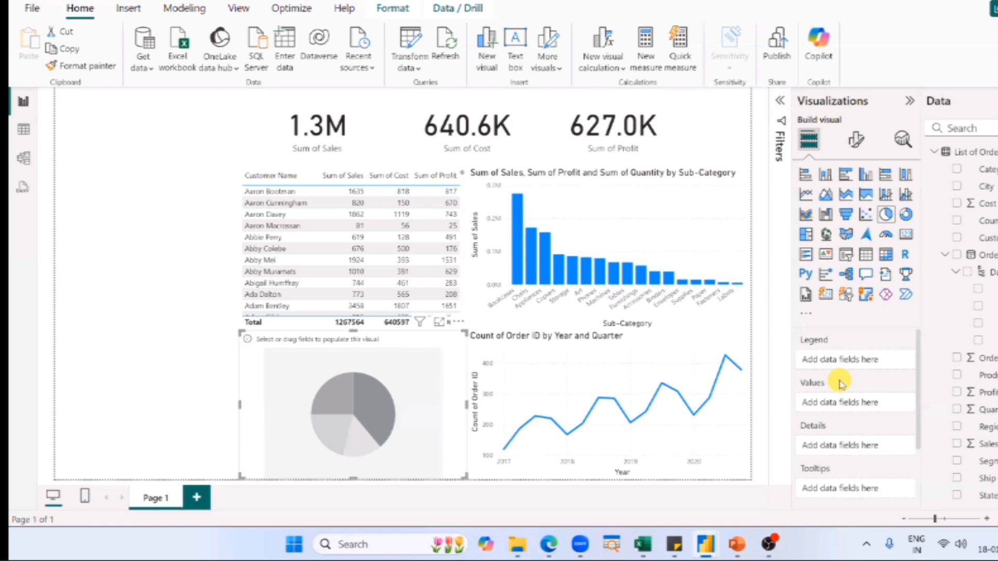
# - Switch to the Excel dataset and enter the label "Y Axis" in cell G5, beside Values in the picture
pyautogui.hotkey('alt', 'Tab')
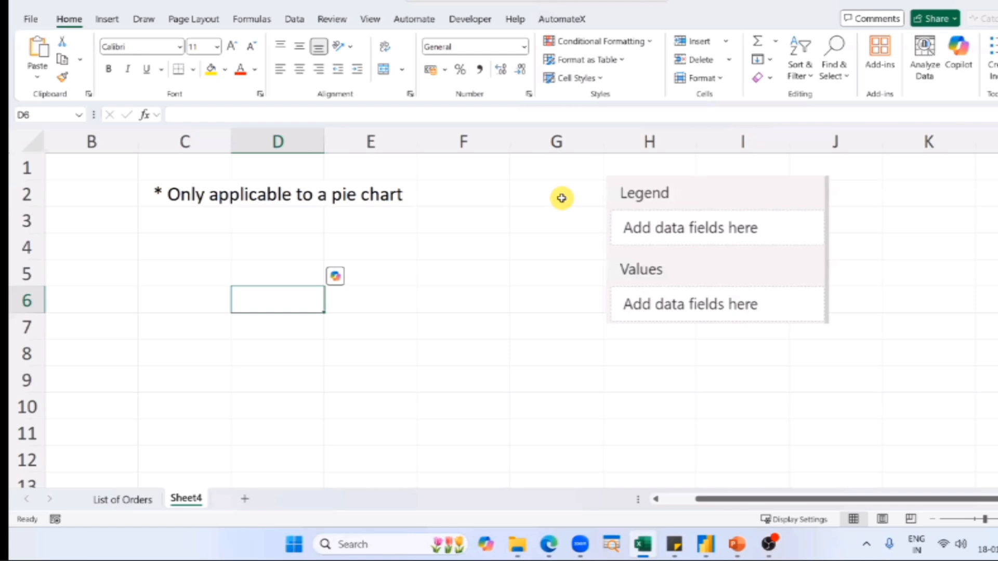
pyautogui.click(580, 221)
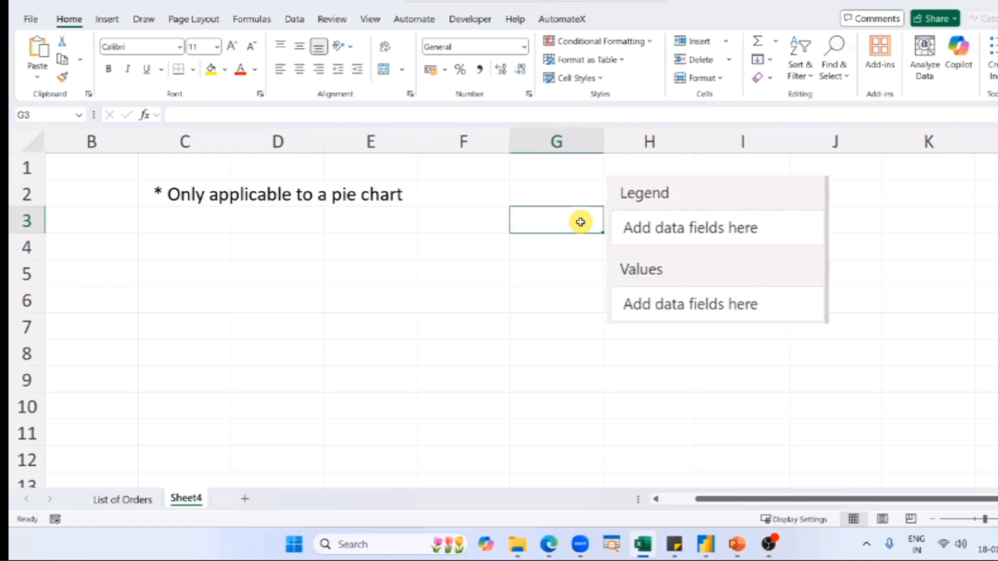
pyautogui.press('Up')
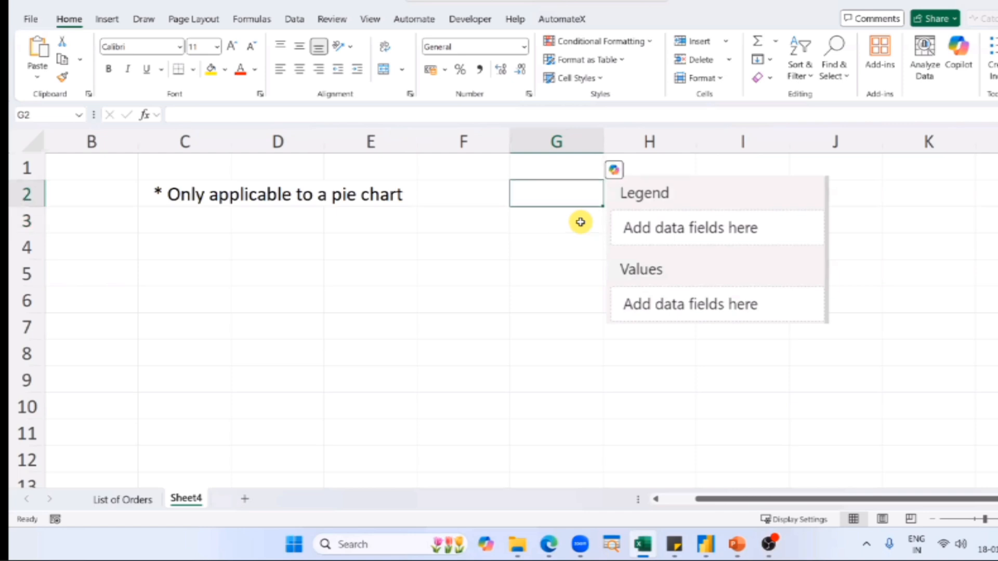
pyautogui.press('Down')
pyautogui.press('Down')
pyautogui.press('Down')
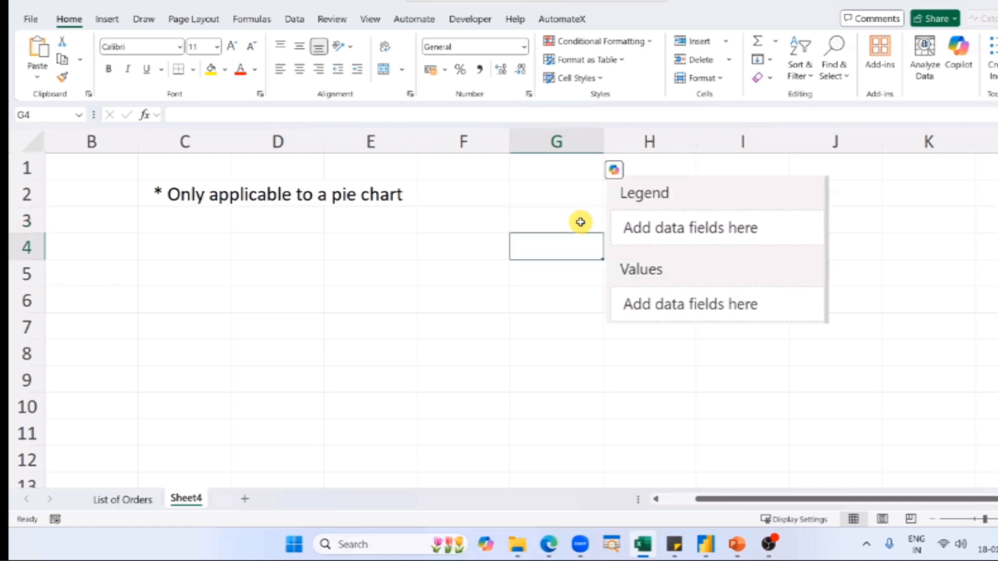
pyautogui.write('Y Axis')
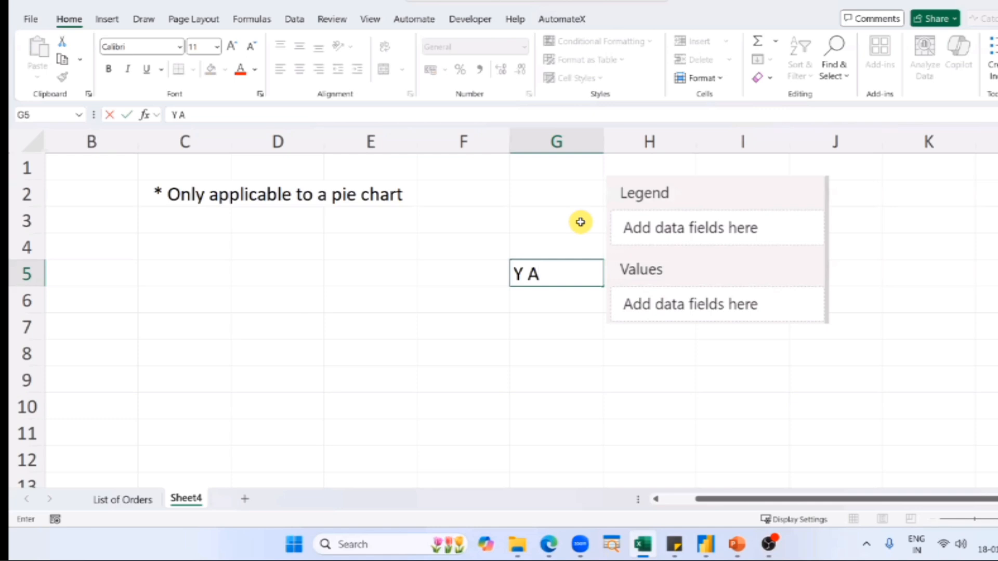
pyautogui.press('Return')
# - Enter the label "X Axis" in cell G2, beside Legend in the picture
pyautogui.press('Up')
pyautogui.press('Up')
pyautogui.press('Up')
pyautogui.press('Up')
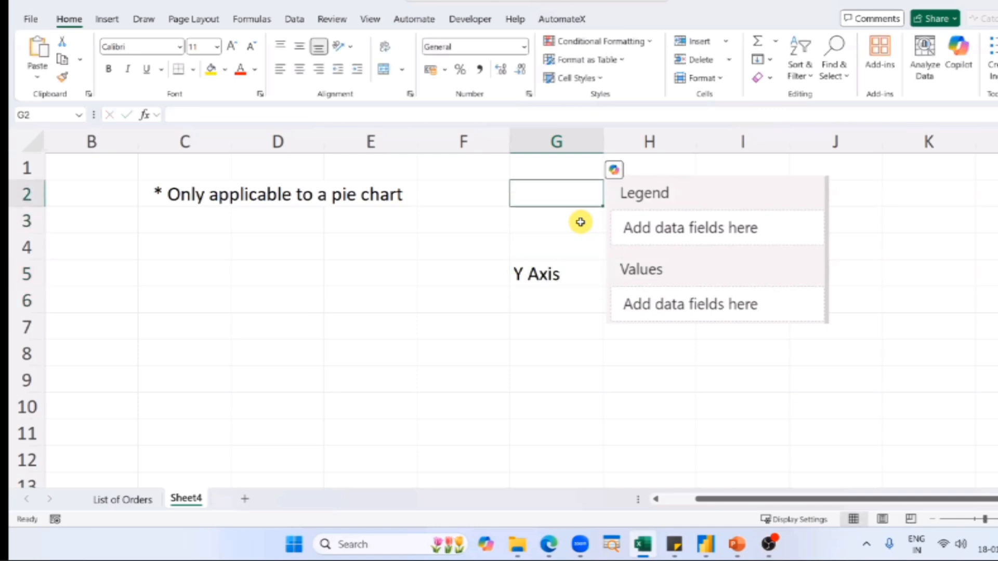
pyautogui.write('X Axis')
pyautogui.press('Return')
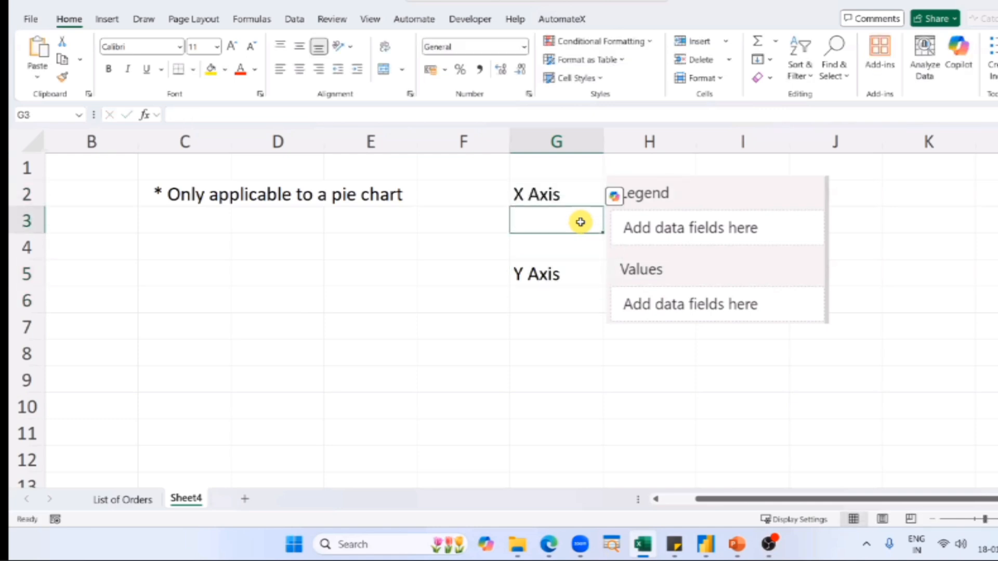
# - Review the X Axis and Y Axis labels, switch to the untitled Power BI report and examine the column and line charts' vertical axes
pyautogui.click(627, 273)
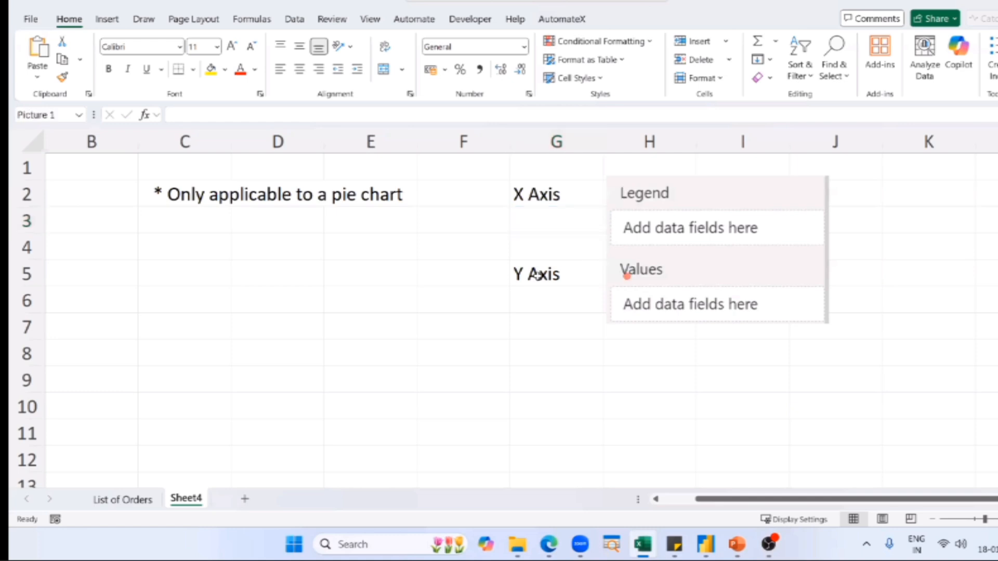
pyautogui.click(529, 275)
pyautogui.click(542, 190)
pyautogui.click(515, 240)
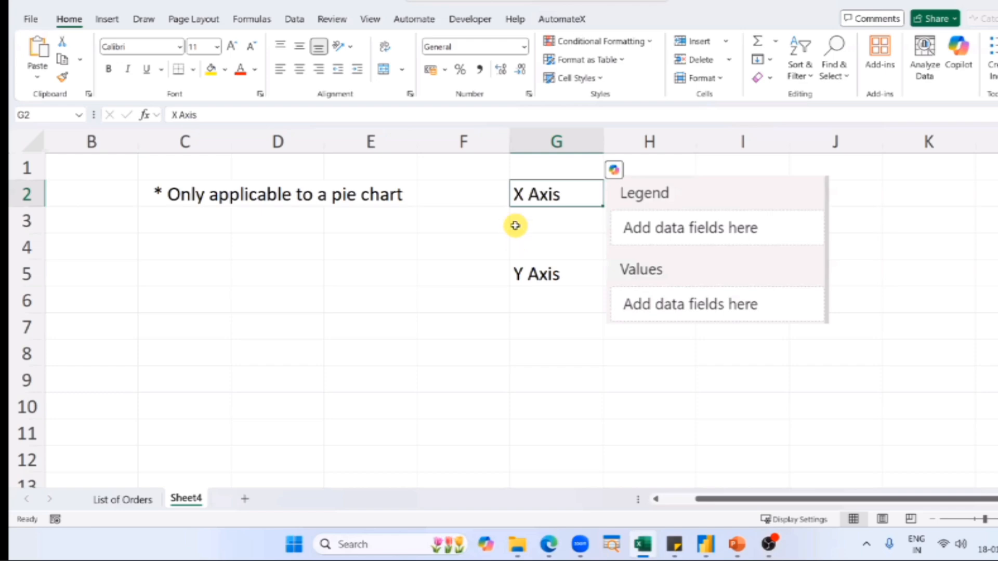
pyautogui.press('alt')
pyautogui.hotkey('alt', 'Tab')
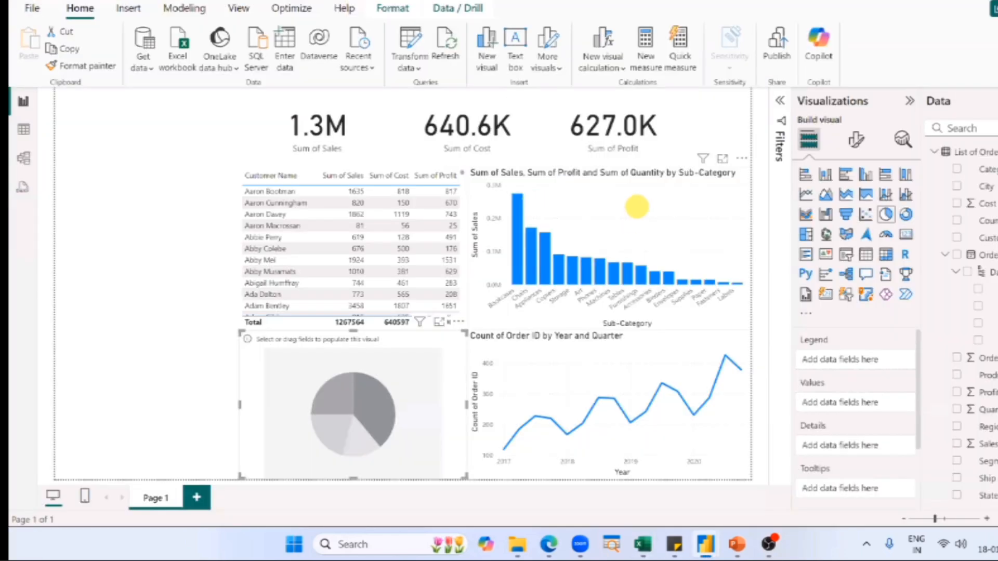
pyautogui.moveTo(469, 162); pyautogui.dragTo(502, 297)
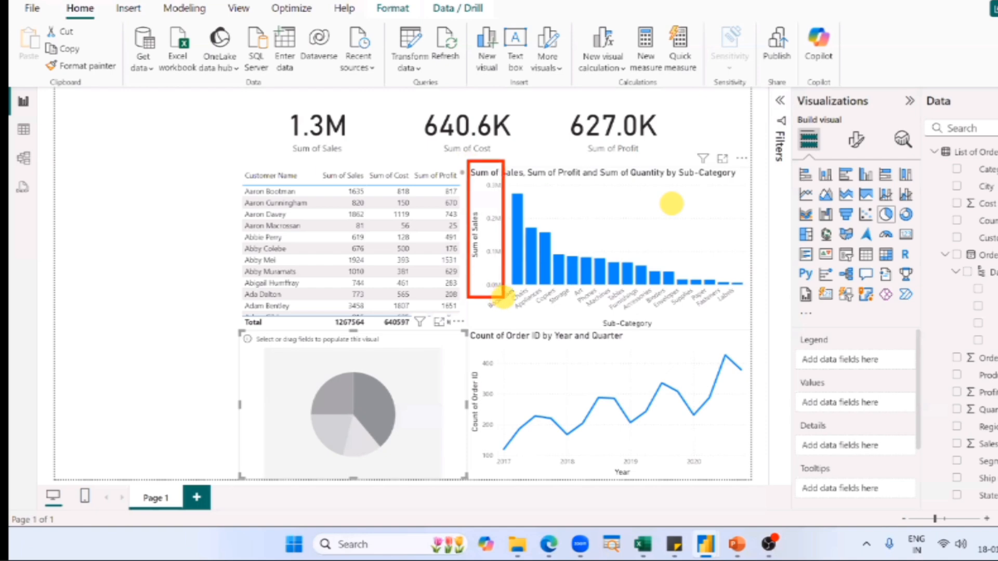
pyautogui.moveTo(467, 346)
pyautogui.mouseDown()
pyautogui.moveTo(507, 459)
pyautogui.moveTo(501, 470)
pyautogui.mouseUp()
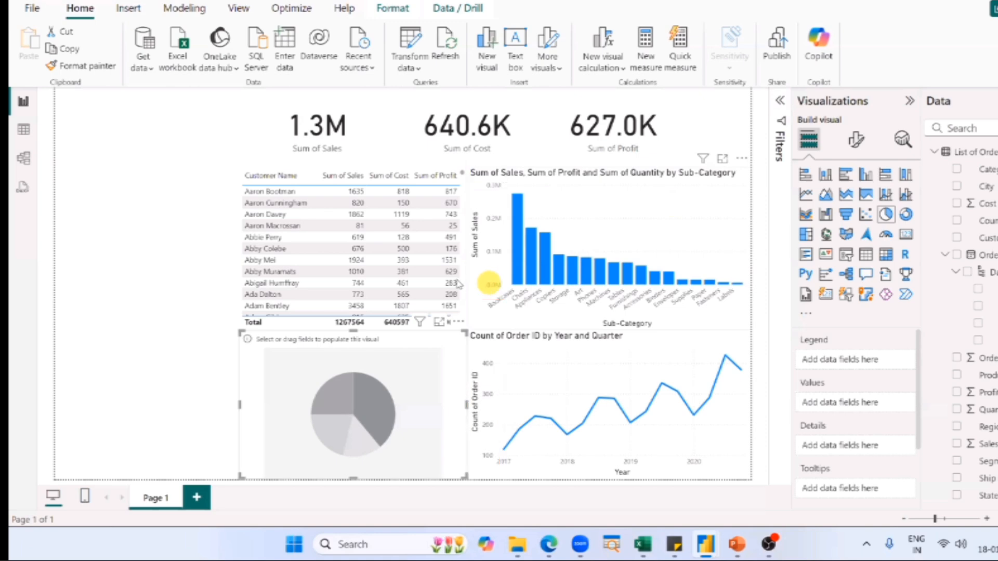
# - Examine the Quantity Sold by Region pie chart in the sample Power BI Dashboard and compare it with the Y Axis label in Excel
pyautogui.hotkey('alt', 'Tab')
pyautogui.press('Escape')
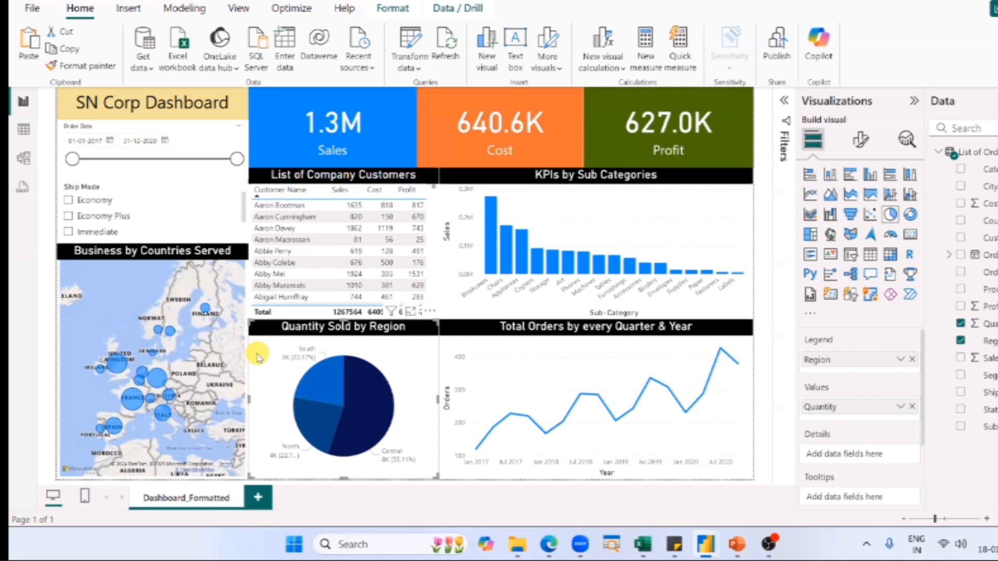
pyautogui.hotkey('alt', 'Tab')
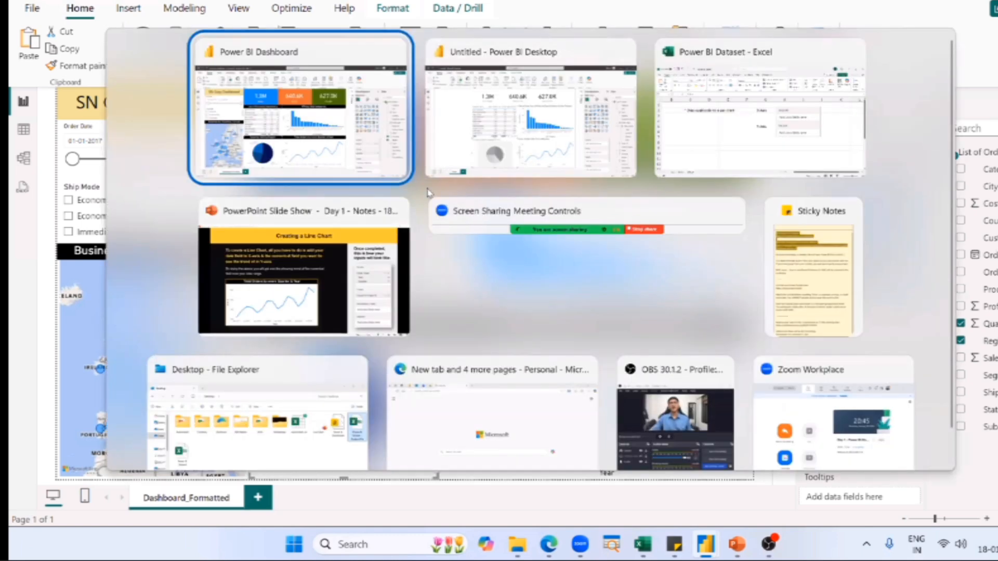
pyautogui.click(727, 142)
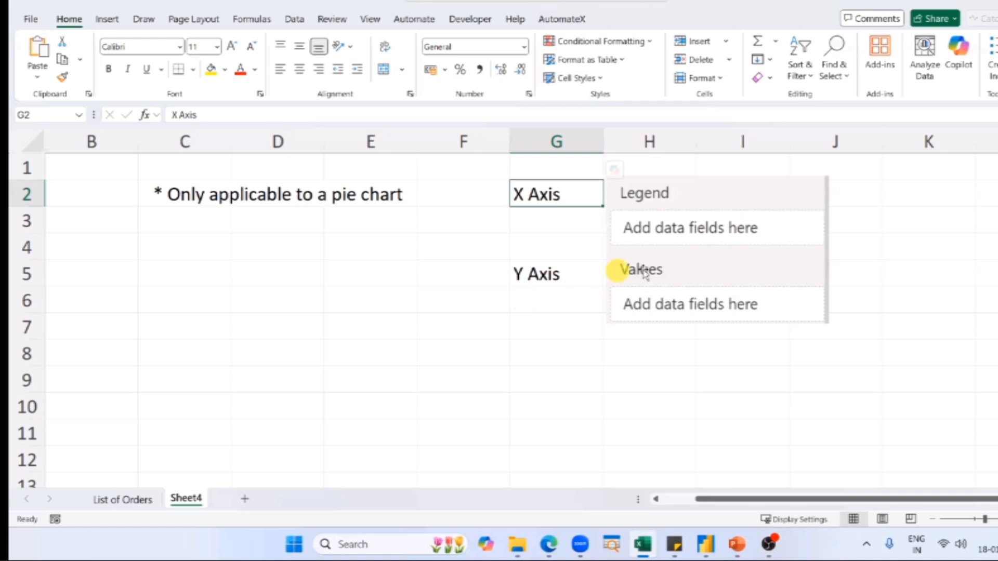
pyautogui.click(543, 280)
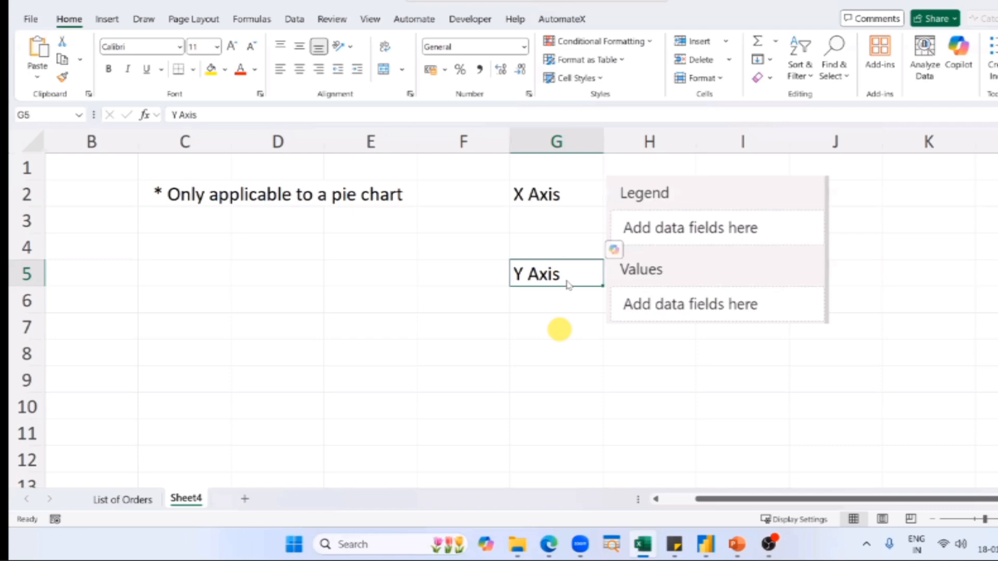
# - Switch to the untitled Power BI report and add the Quantity field to the pie chart's Values
pyautogui.hotkey('alt', 'Tab')
pyautogui.hotkey('alt', 'Tab')
pyautogui.click(717, 140)
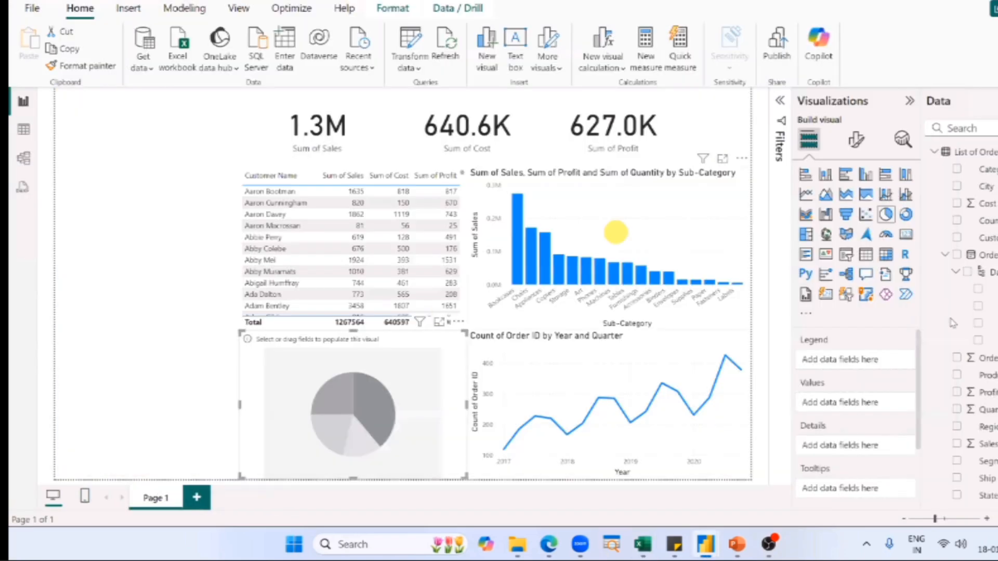
pyautogui.scroll(-1, 990, 398)
pyautogui.moveTo(993, 396); pyautogui.dragTo(878, 405)
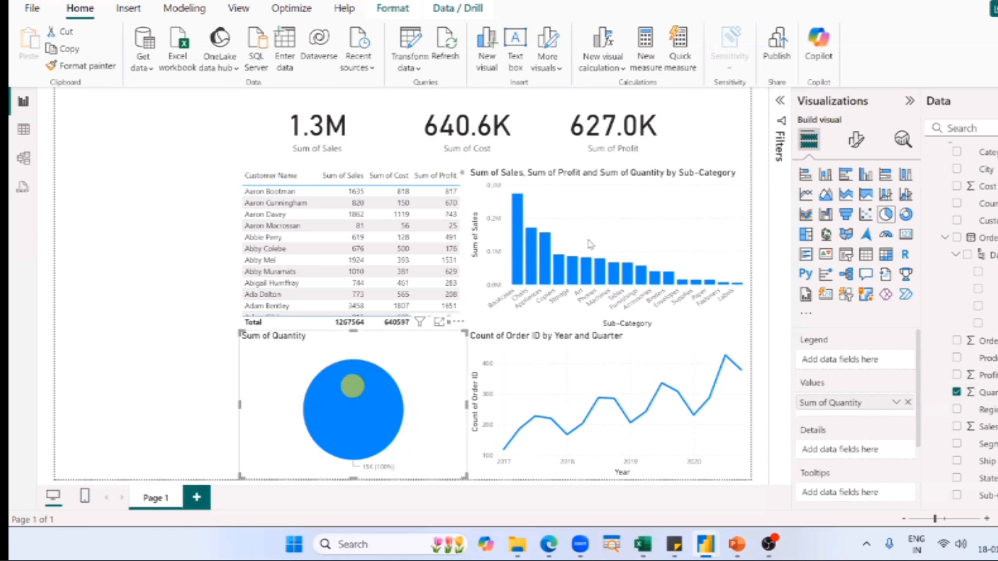
# - Review the axis fields of the column chart and the orders line chart, and reselect the pie chart
pyautogui.click(629, 202)
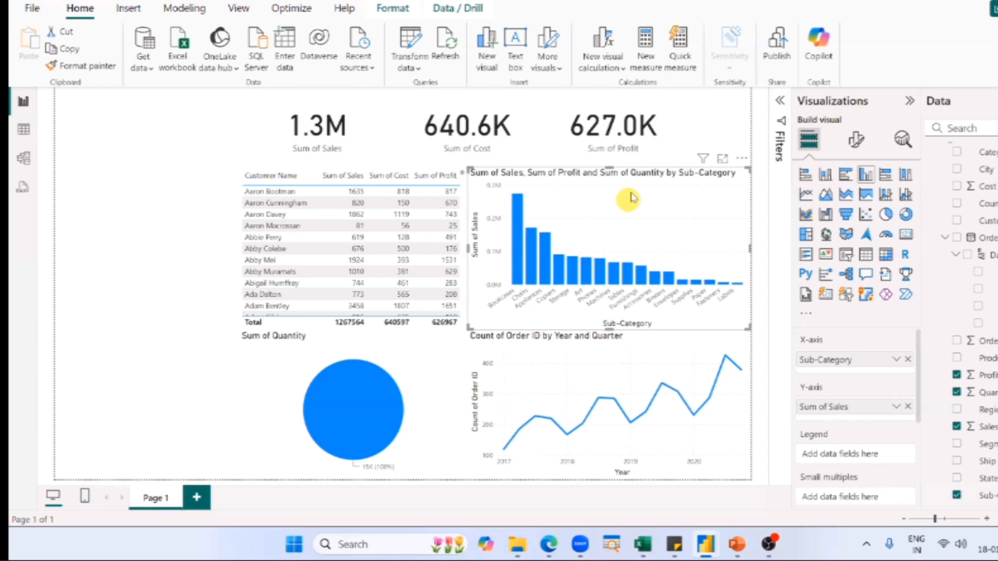
pyautogui.click(595, 343)
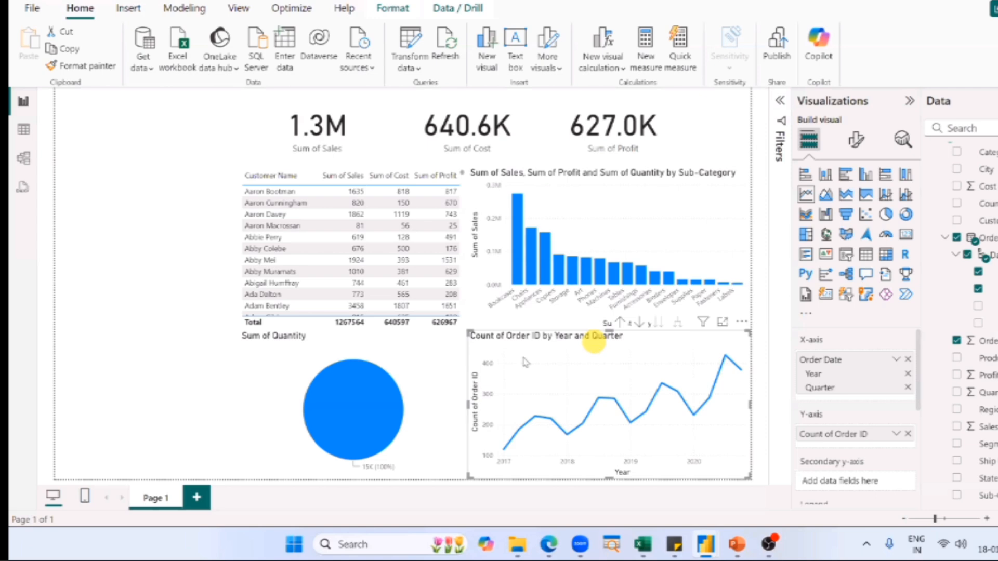
pyautogui.click(423, 356)
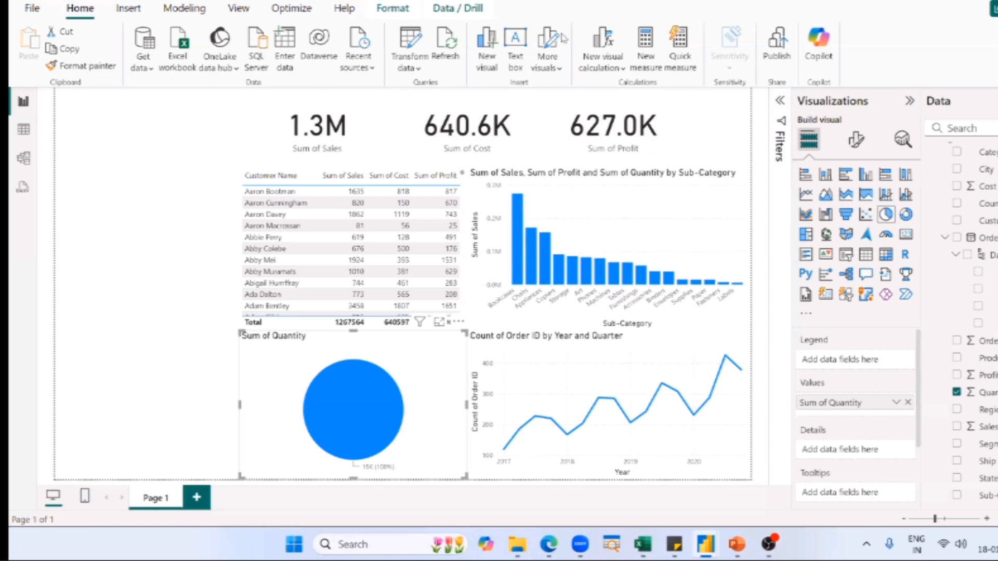
# - Switch to the Excel dataset, capture a screenshot of the chat message "you make it really easy" and paste it onto Sheet4
pyautogui.hotkey('alt', 'Tab')
pyautogui.hotkey('alt', 'Tab')
pyautogui.hotkey('alt', 'Tab')
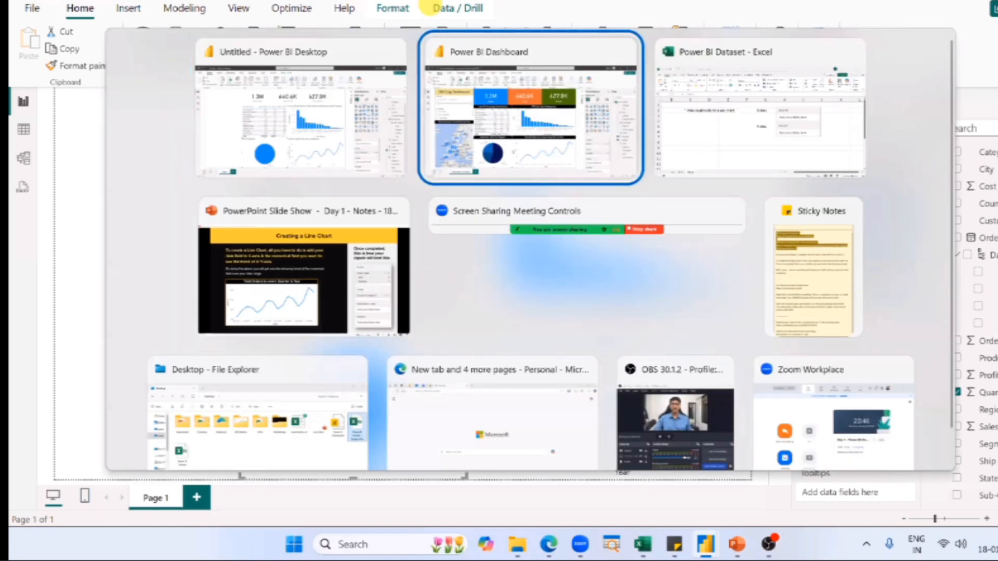
pyautogui.press('super+shift+s')
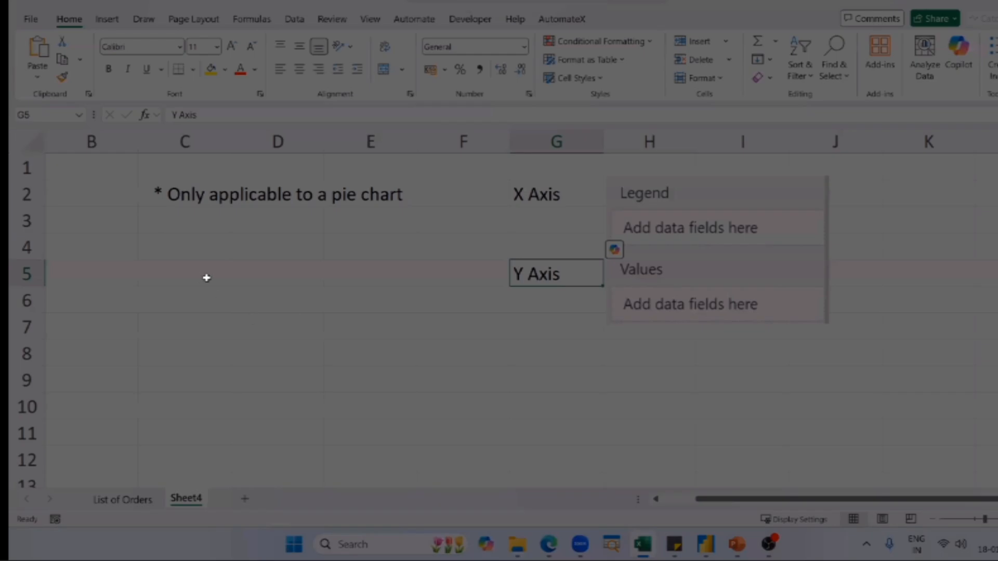
pyautogui.moveTo(300, 321); pyautogui.dragTo(249, 302)
pyautogui.hotkey('ctrl', 'v')
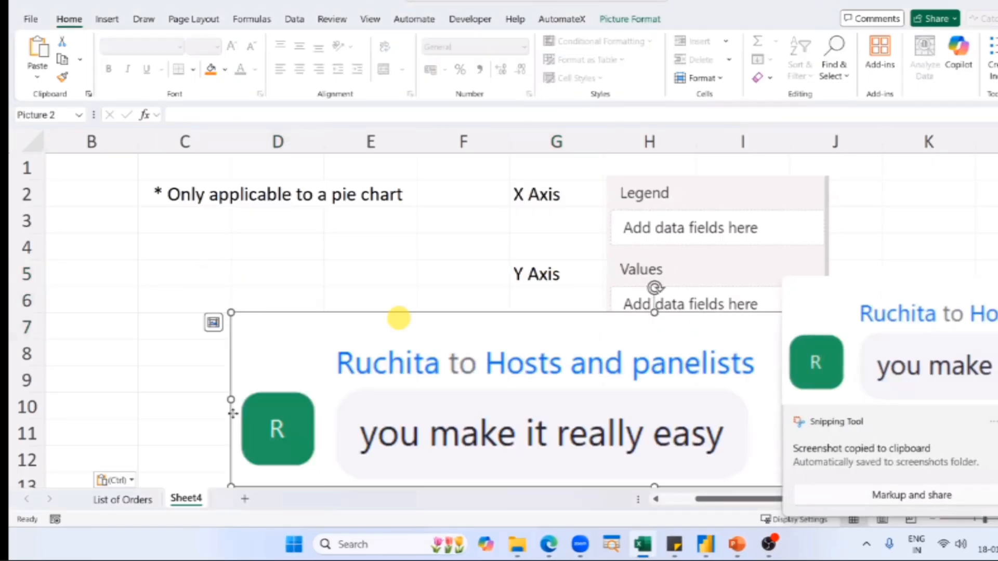
# - Move the pasted chat message picture below the Legend and Values picture so it starts around row 8
pyautogui.moveTo(441, 372); pyautogui.dragTo(229, 411)
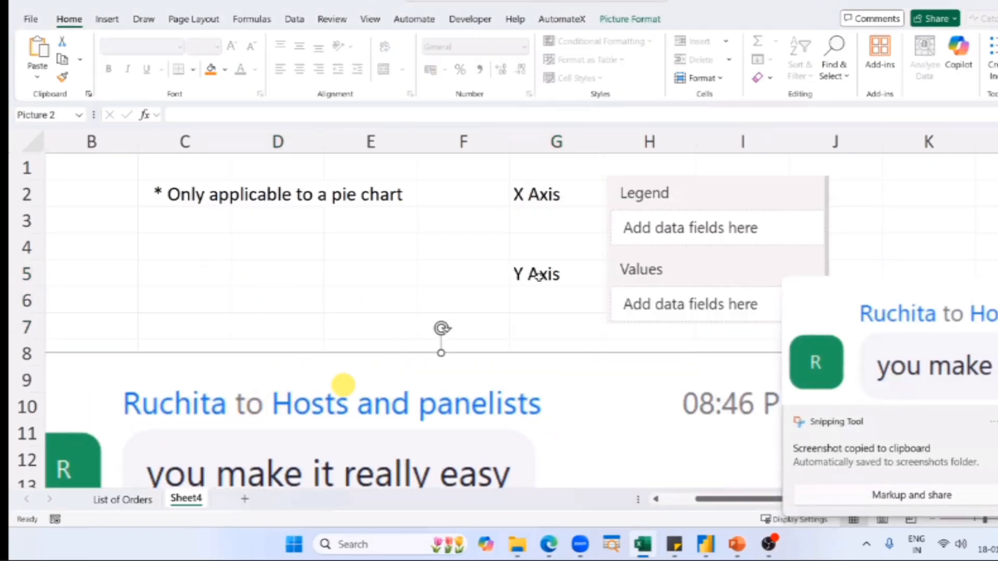
pyautogui.moveTo(346, 405); pyautogui.dragTo(360, 395)
pyautogui.click(539, 200)
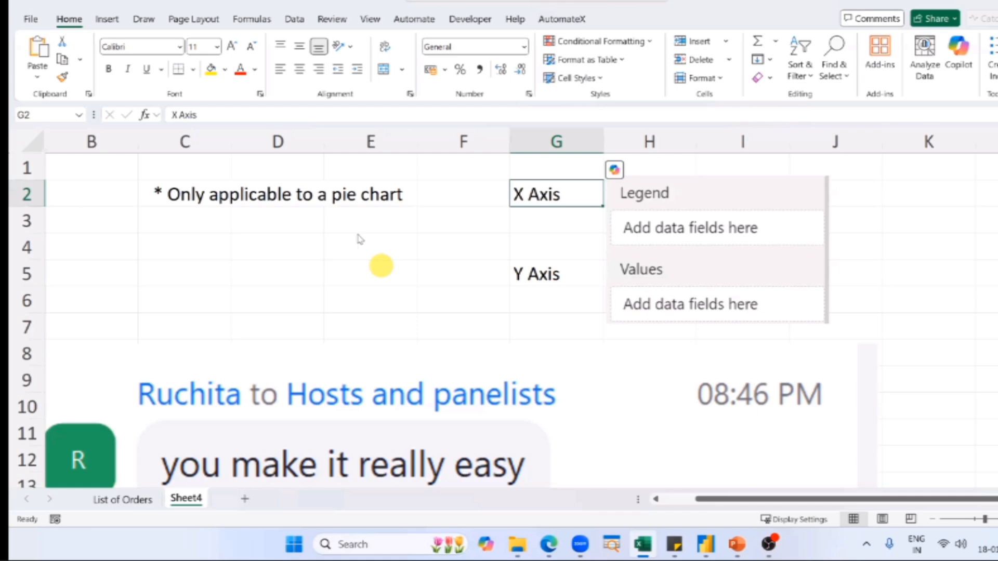
# - Switch to the untitled Power BI report and add the Region field to the pie chart's Legend
pyautogui.click(573, 141)
pyautogui.hotkey('alt', 'Tab')
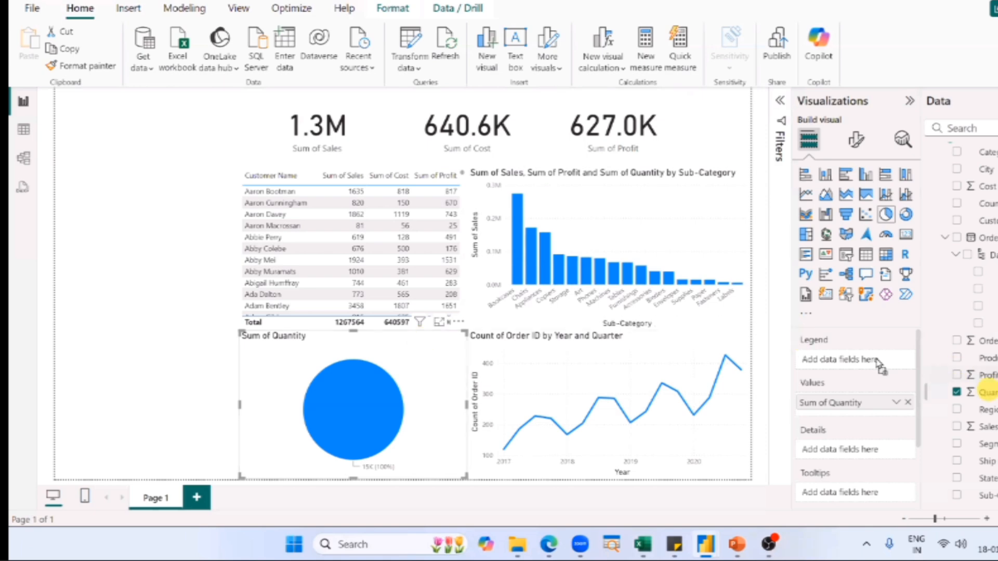
pyautogui.moveTo(985, 410); pyautogui.dragTo(863, 359)
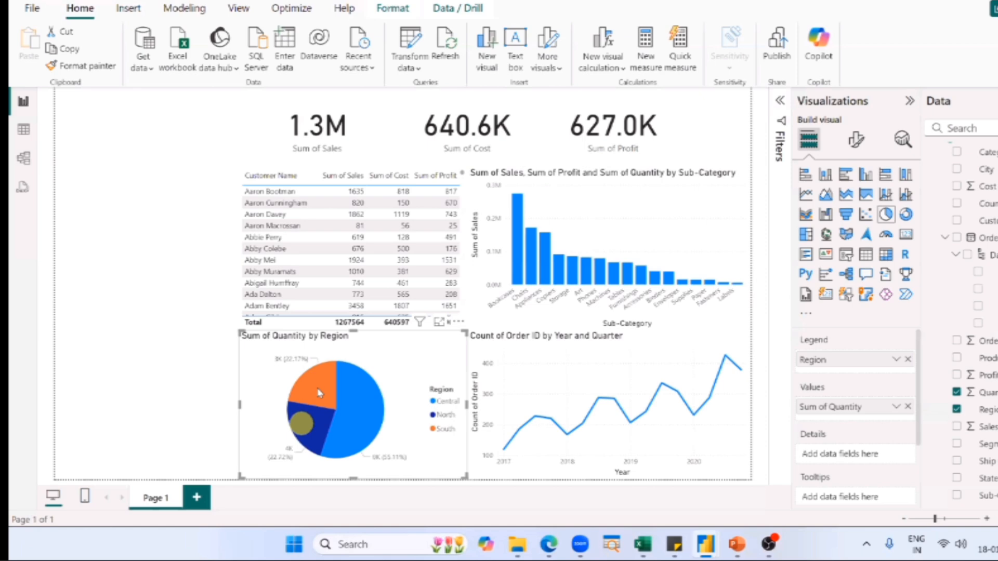
# - Compare the column chart's axis fields with the pie chart's Legend and Values, checking the axis labels in the Excel dataset
pyautogui.click(723, 197)
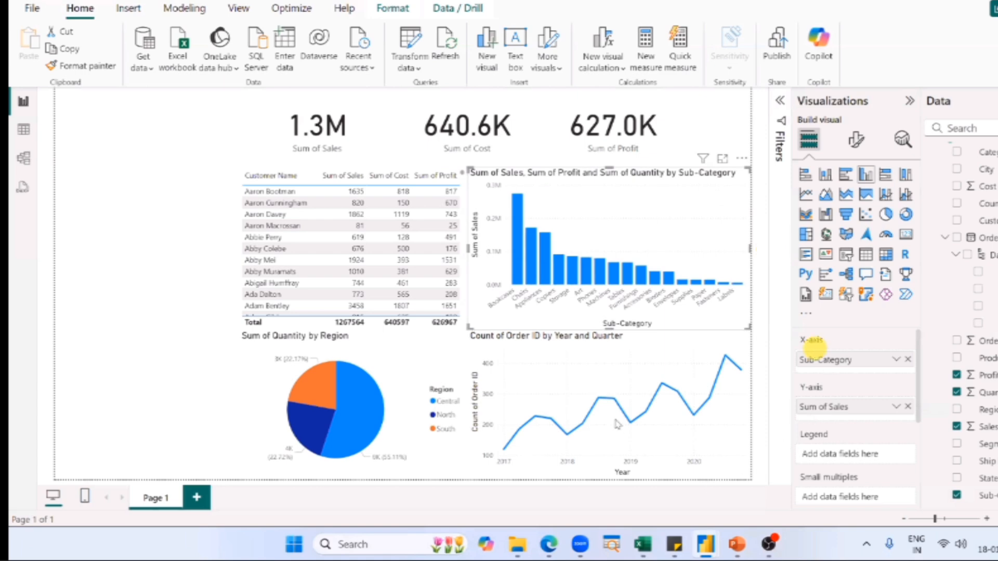
pyautogui.click(404, 399)
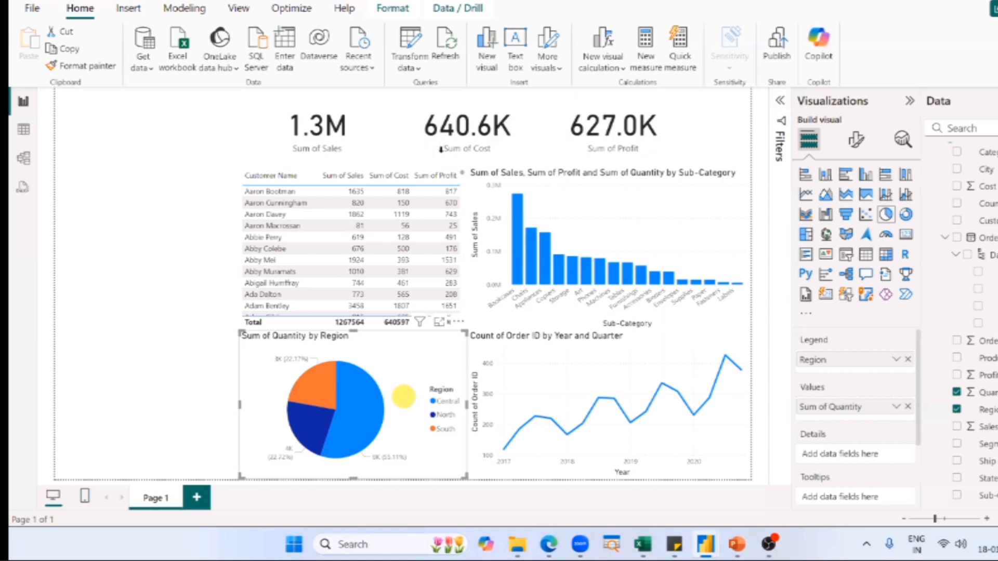
pyautogui.hotkey('alt', 'Tab')
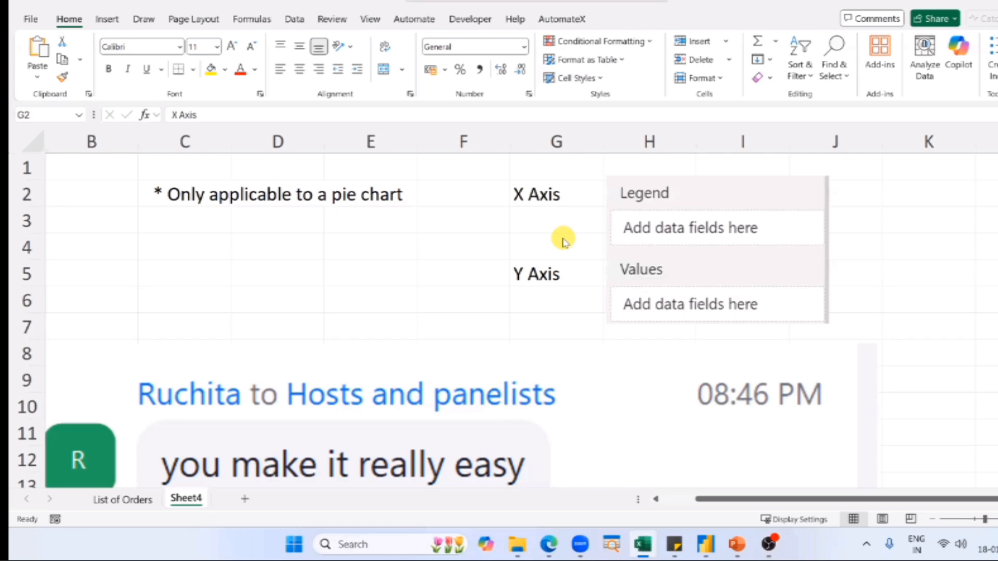
pyautogui.hotkey('alt', 'Tab')
pyautogui.hotkey('alt', 'Tab')
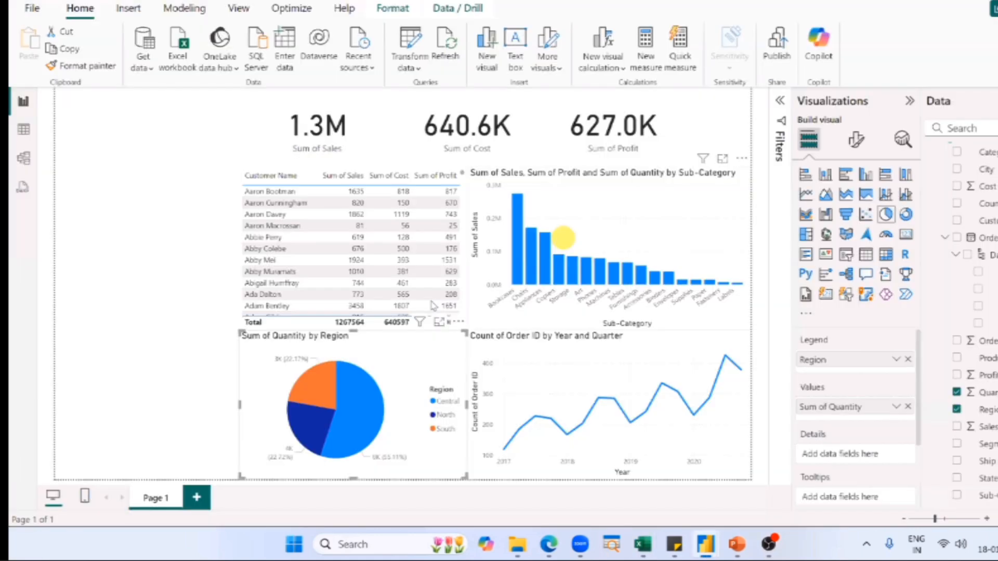
# - Switch to the PowerPoint slide show and review the slide on creating a pie chart
pyautogui.hotkey('alt', 'Tab')
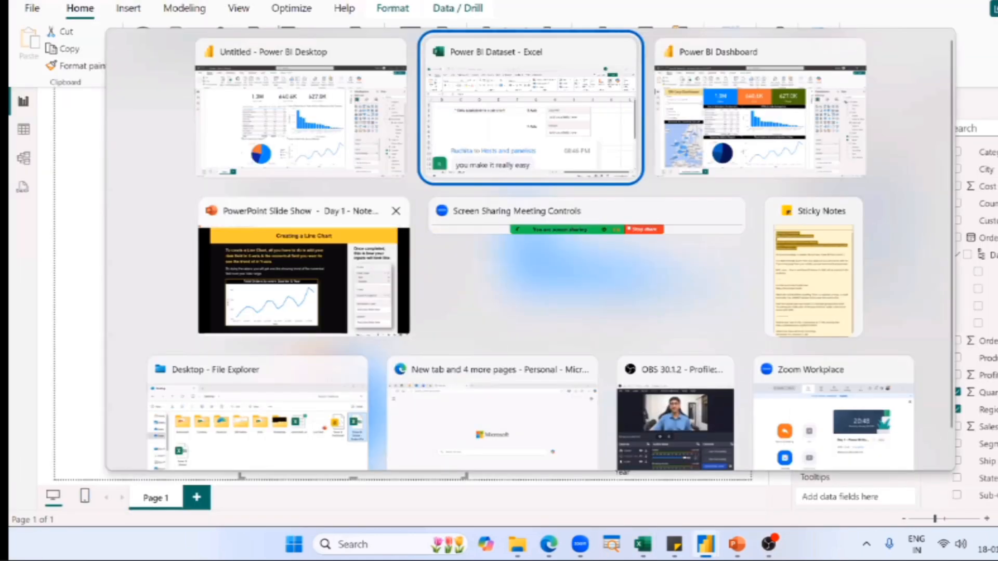
pyautogui.hotkey('alt', 'Tab')
pyautogui.hotkey('alt', 'Tab')
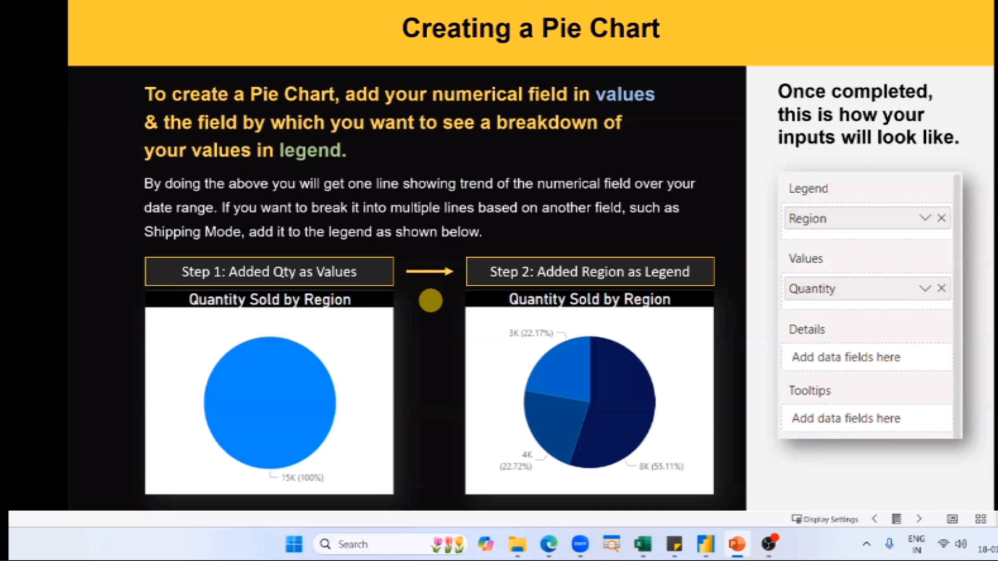
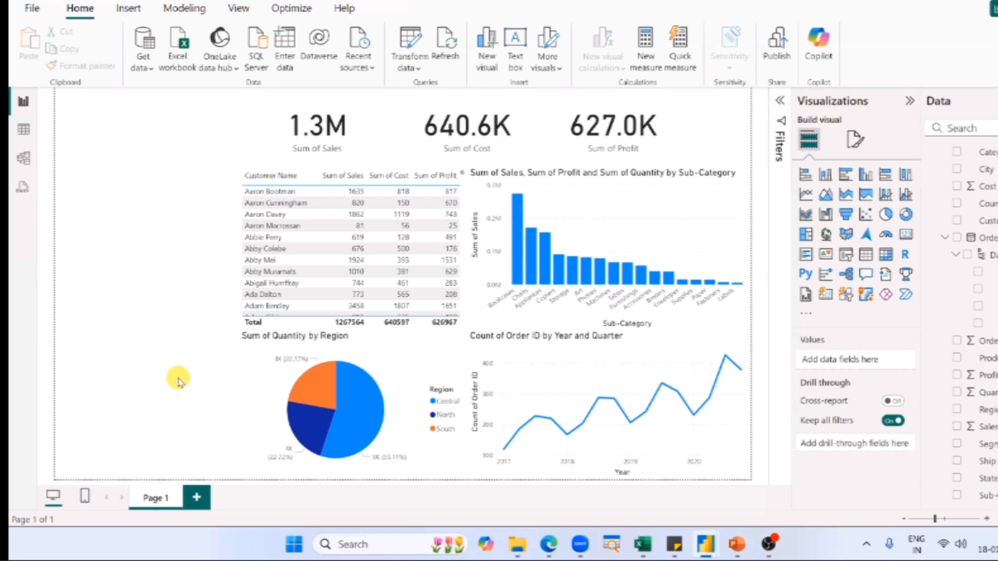
# - Switch to the Excel dataset and delete the pasted chat message picture covering the data on the List of Orders sheet
pyautogui.hotkey('alt', 'Tab')
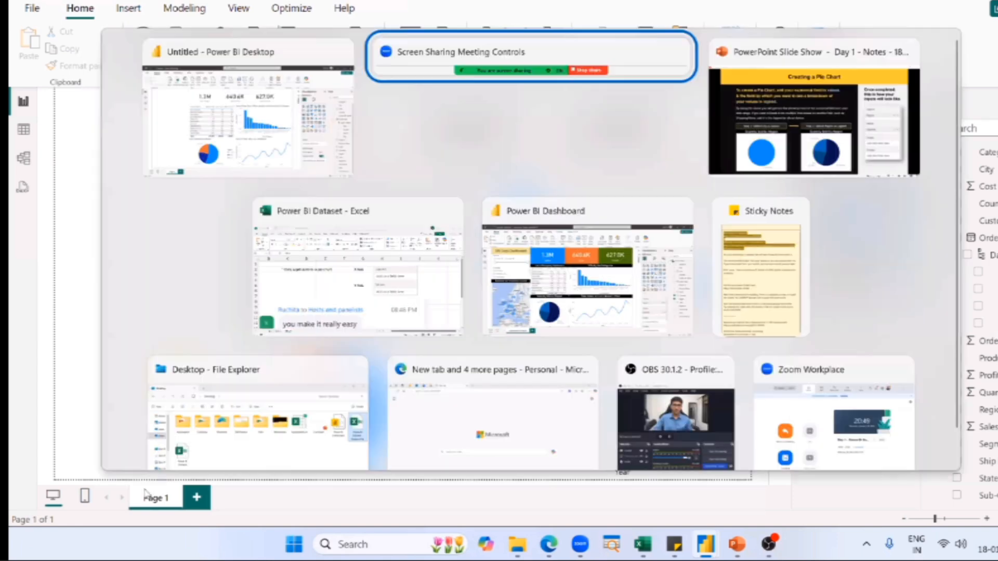
pyautogui.click(347, 308)
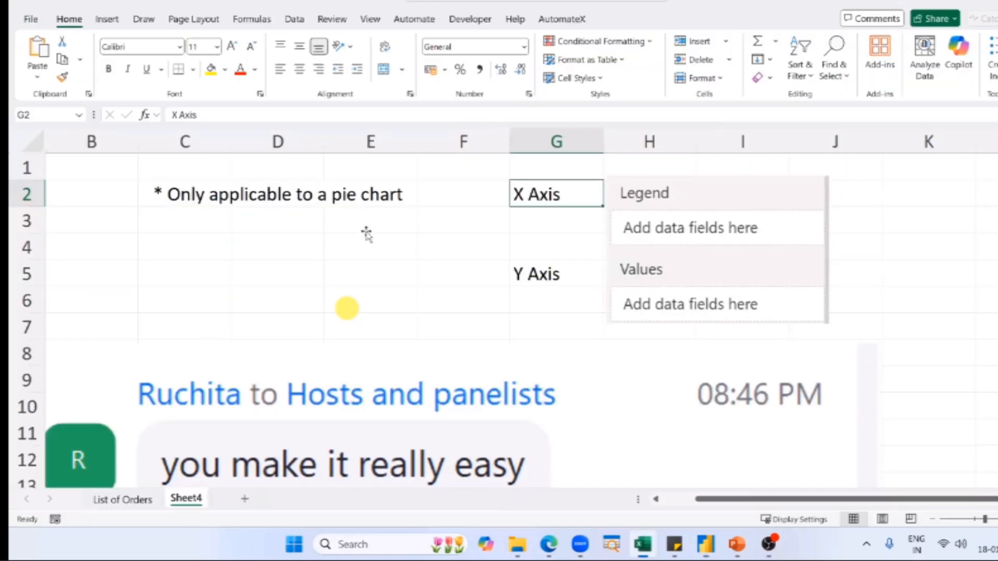
pyautogui.click(121, 500)
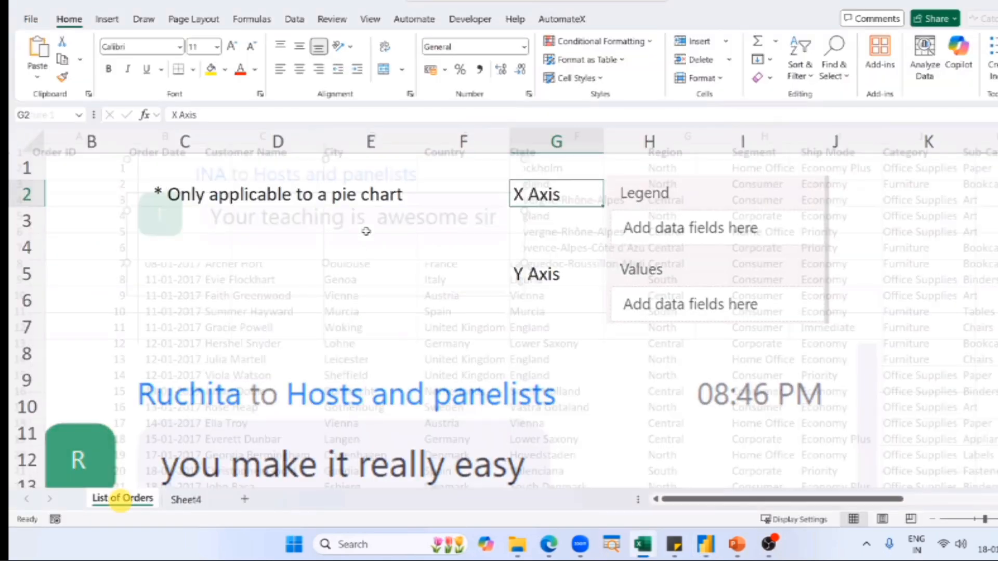
pyautogui.click(366, 231)
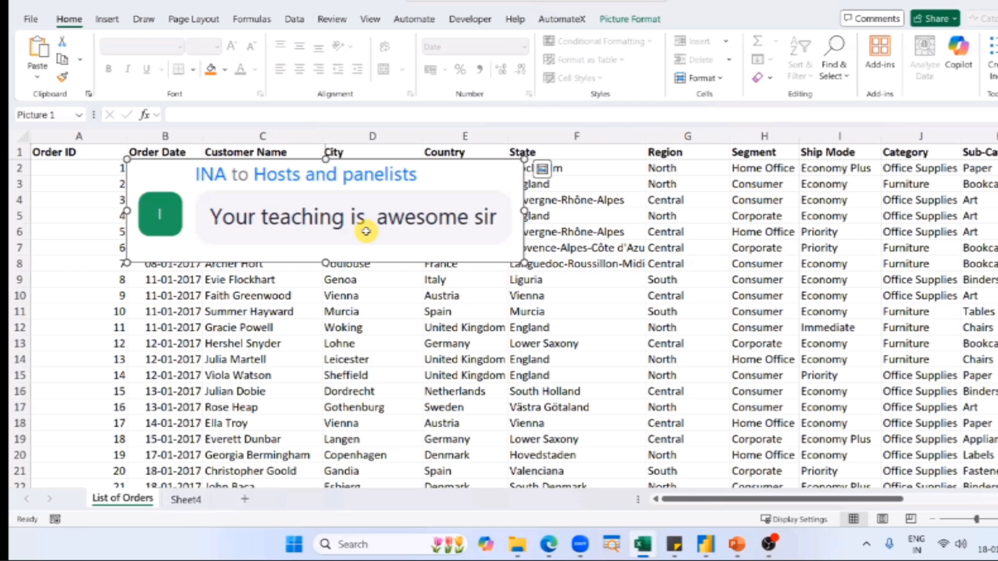
pyautogui.press('Delete')
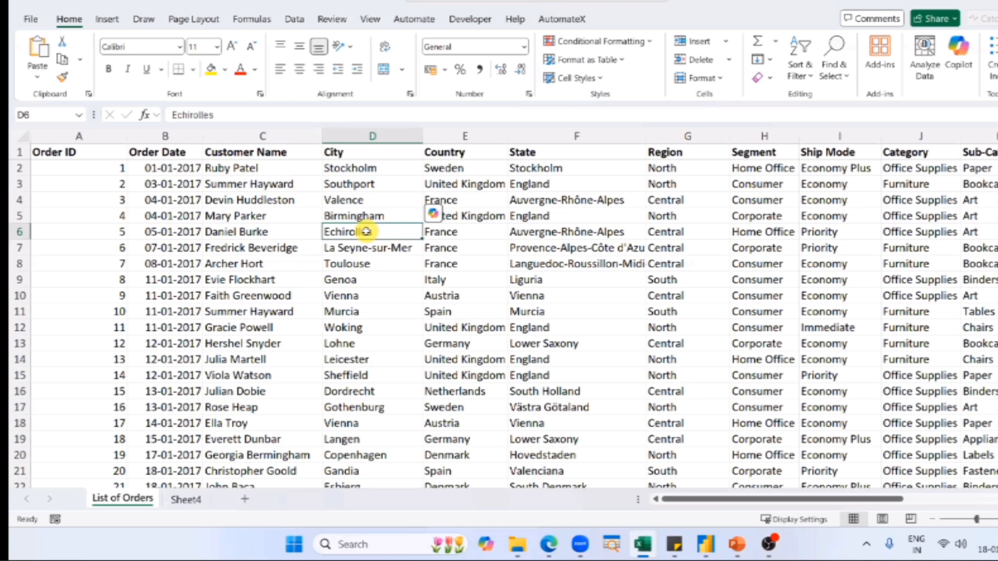
# - Insert a PivotTable from the List of Orders data on a new sheet, with Country as the row field
pyautogui.hotkey('alt', 'n')
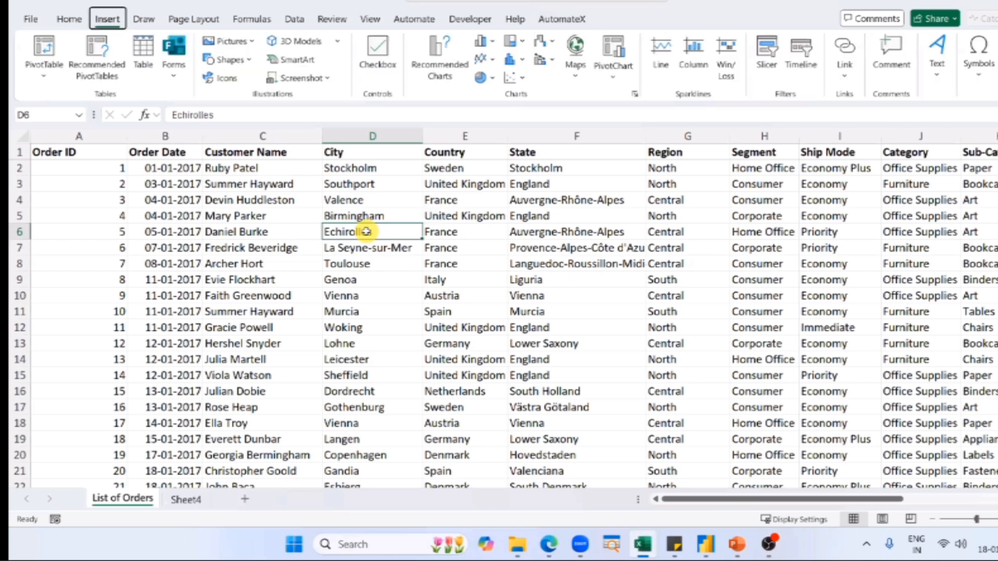
pyautogui.press('v')
pyautogui.press('t')
pyautogui.press('Return')
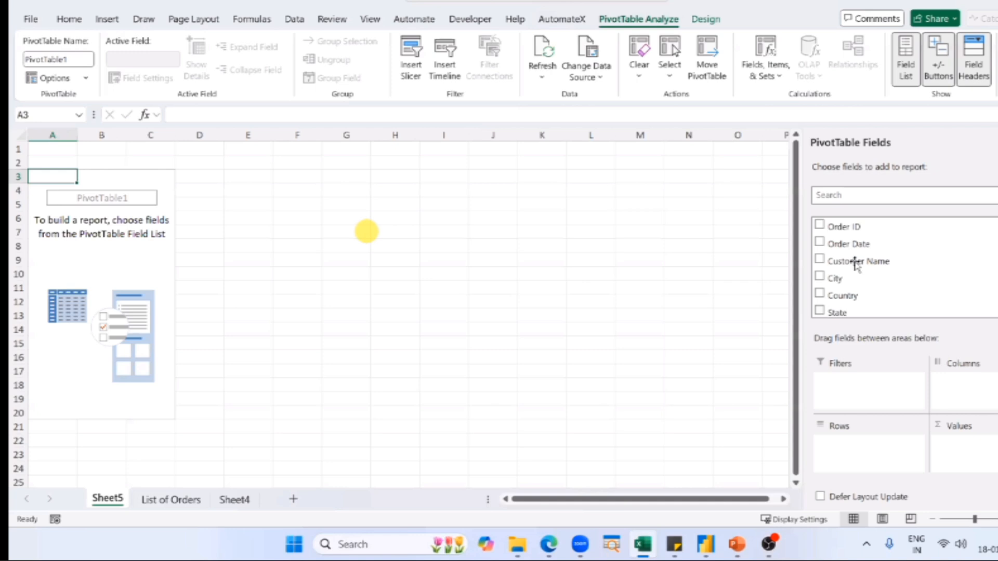
pyautogui.scroll(-2, 883, 254)
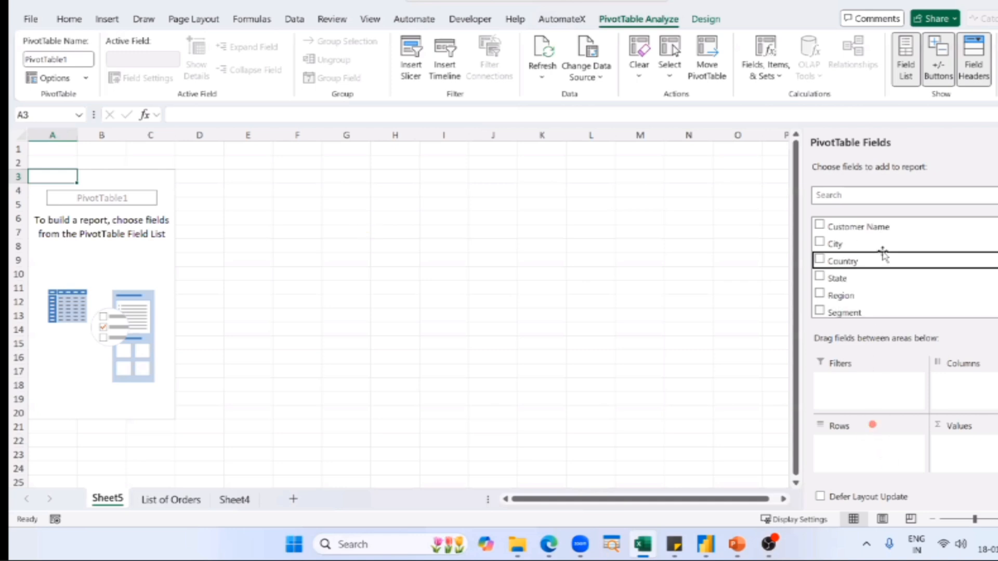
pyautogui.scroll(-2, 883, 253)
pyautogui.moveTo(847, 282); pyautogui.dragTo(966, 445)
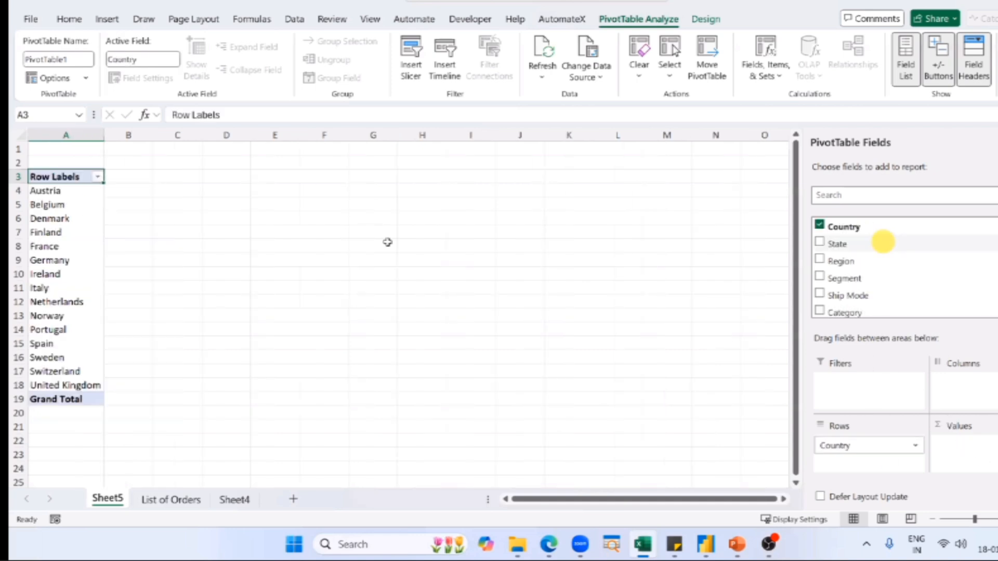
# - Add Sales as the PivotTable's values and sort the countries by Sum of Sales from largest to smallest
pyautogui.rightClick(142, 218)
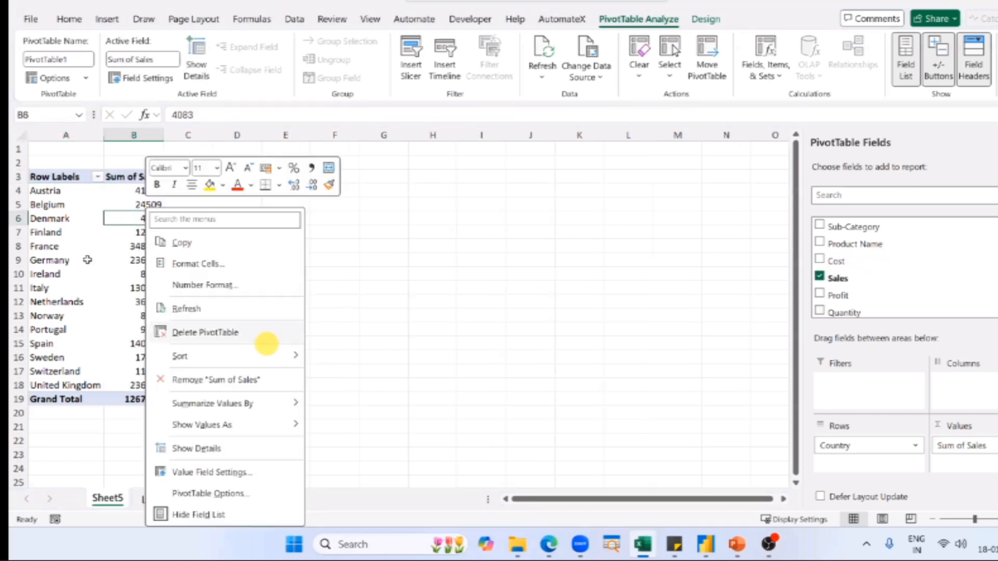
pyautogui.moveTo(293, 358)
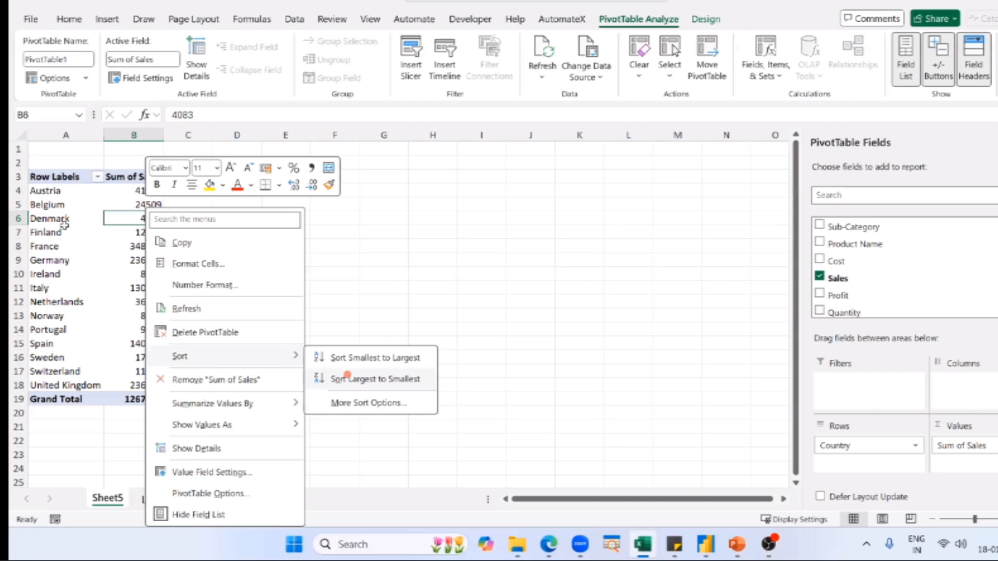
pyautogui.click(347, 378)
pyautogui.scroll(2, 59, 214)
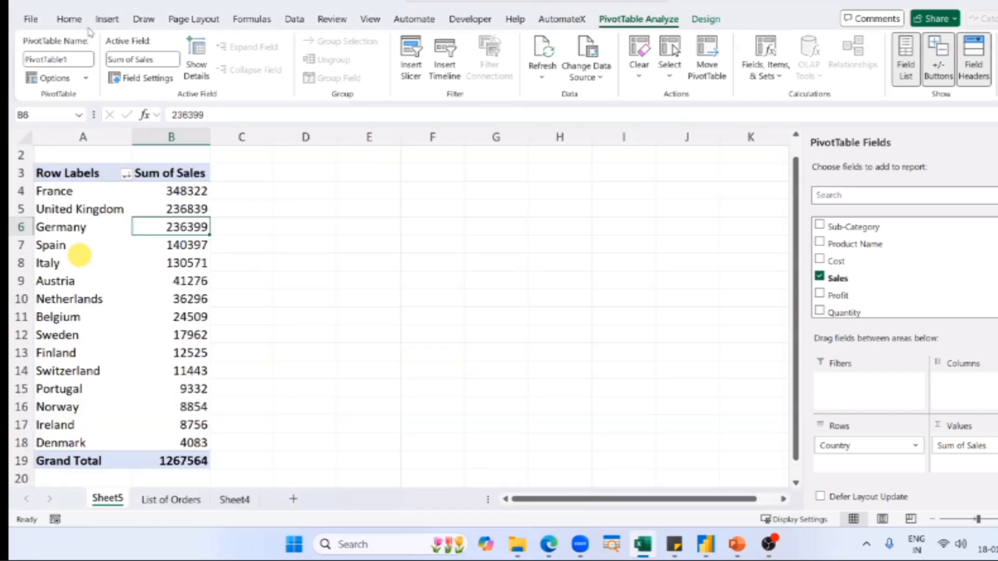
# - Insert a column PivotChart of sales by country, move it clear of the PivotTable, and delete the chart
pyautogui.click(59, 214)
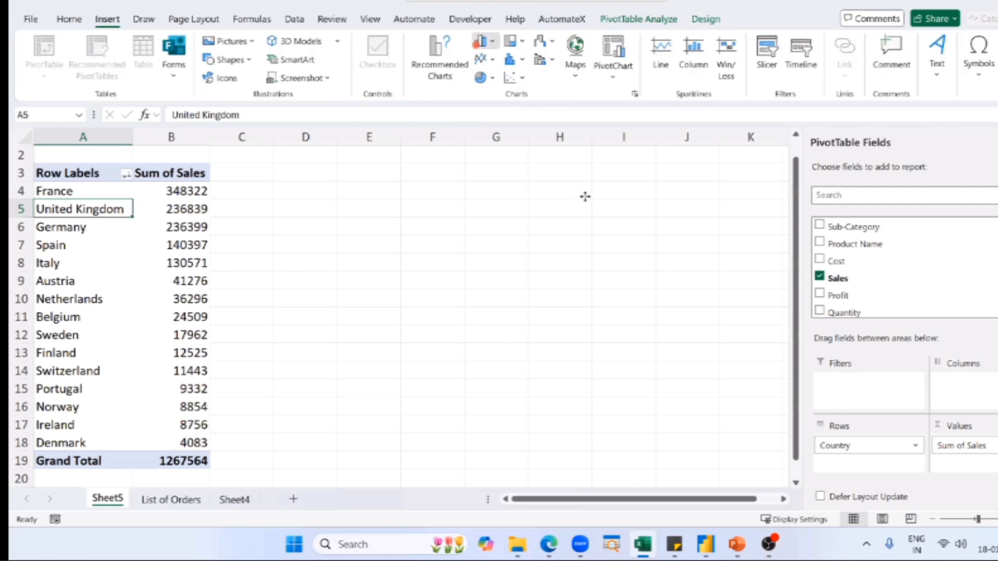
pyautogui.hotkey('alt', 'F1')
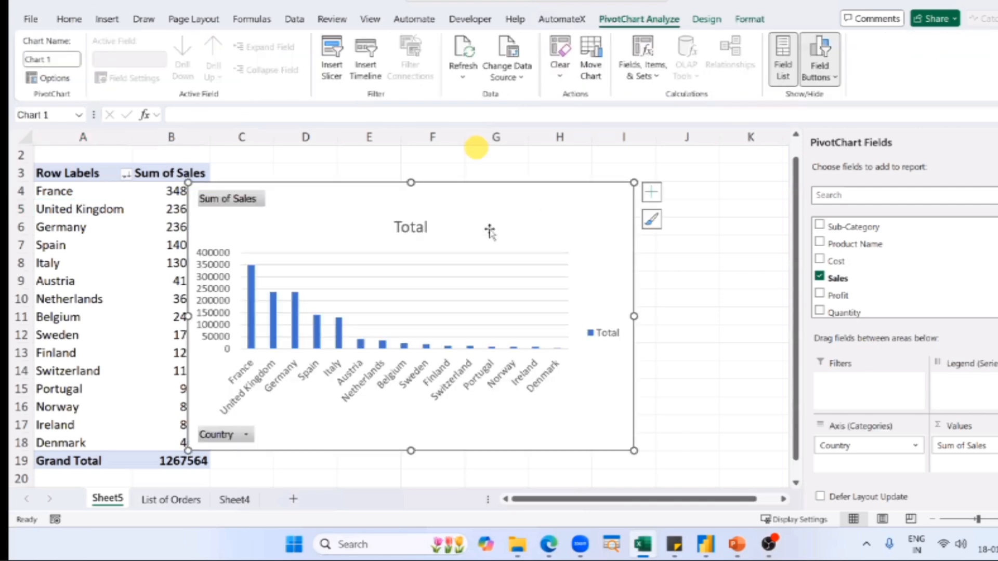
pyautogui.moveTo(410, 249); pyautogui.dragTo(489, 230)
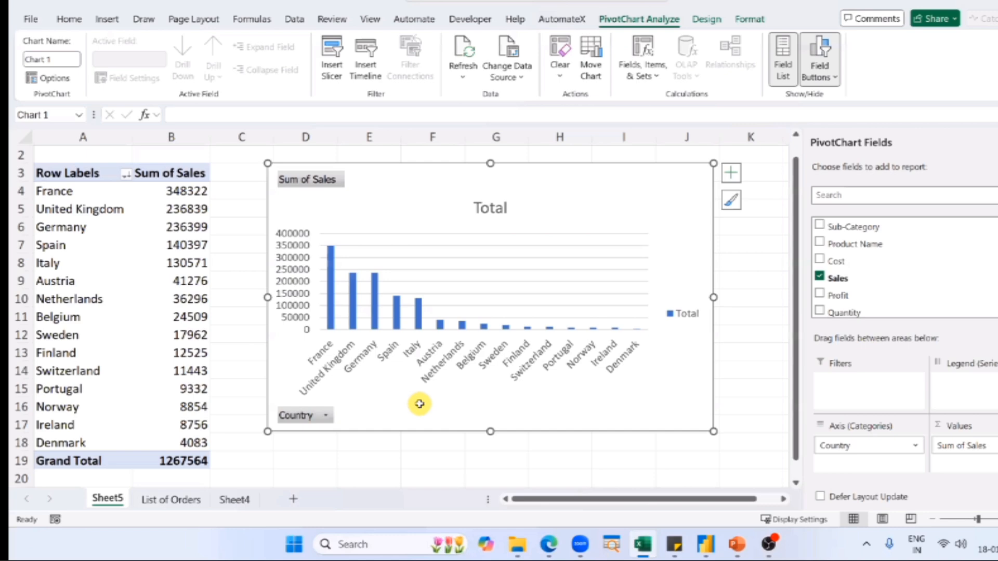
pyautogui.press('Delete')
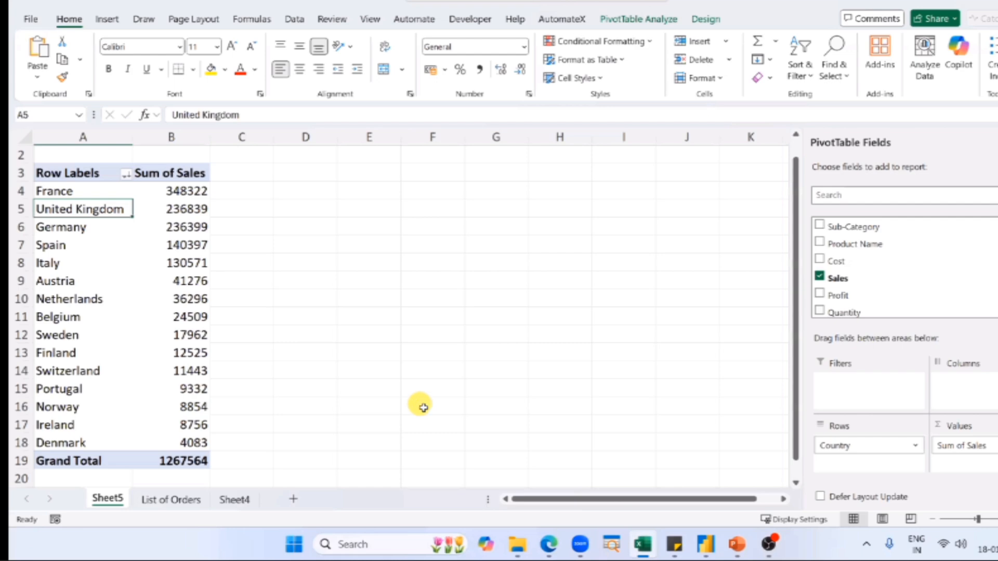
# - Switch to the finished Power BI Dashboard and examine the Business by Countries Served map and its Location field across Europe and Africa
pyautogui.hotkey('alt', 'Tab')
pyautogui.hotkey('alt', 'Tab')
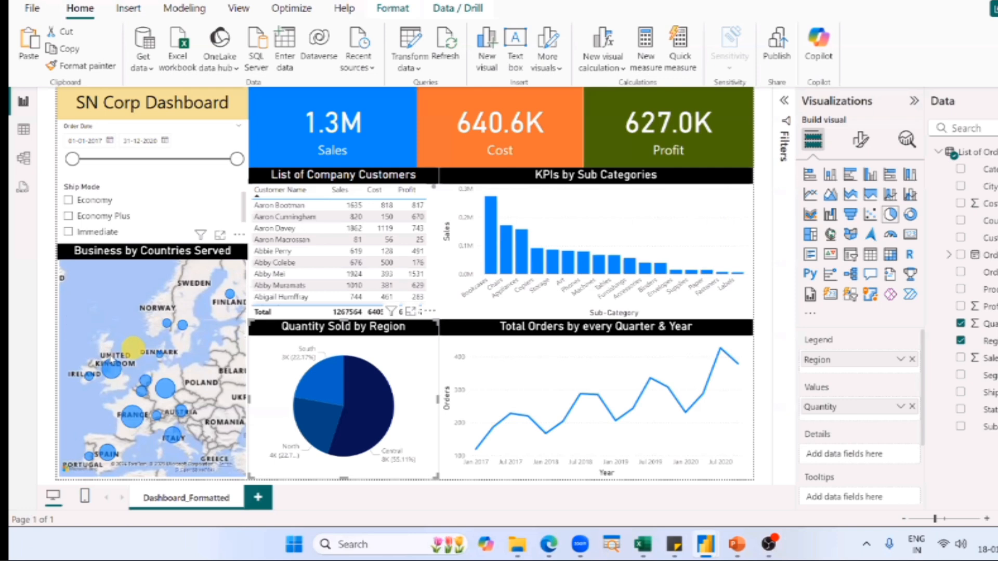
pyautogui.click(166, 304)
pyautogui.moveTo(183, 381); pyautogui.dragTo(134, 279)
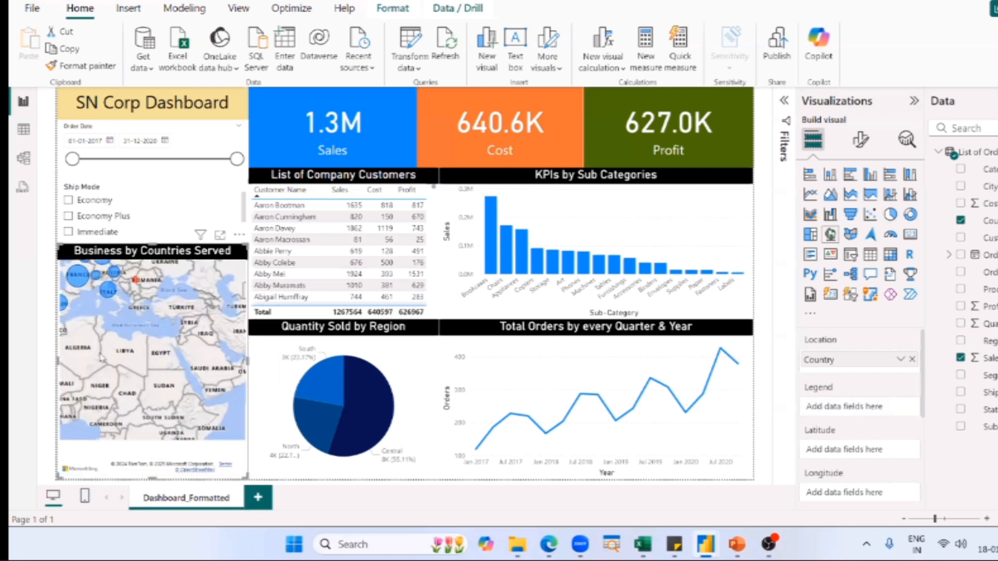
pyautogui.moveTo(166, 416); pyautogui.dragTo(92, 342)
pyautogui.moveTo(101, 264); pyautogui.dragTo(208, 401)
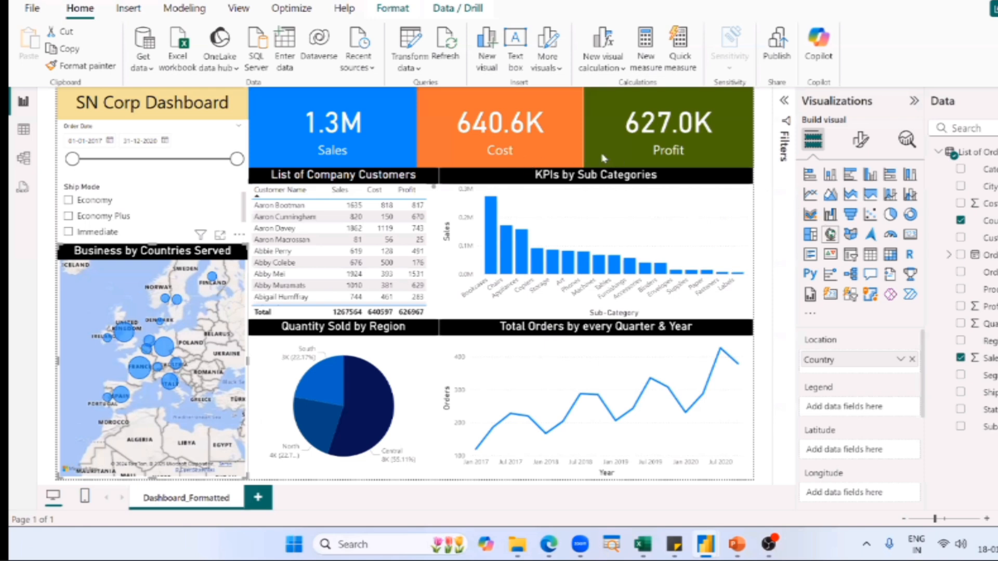
pyautogui.click(781, 200)
# - Switch to the untitled Power BI report, add a Map visual in the page's lower-left corner and enlarge it up to the table and pie chart
pyautogui.hotkey('alt', 'Tab')
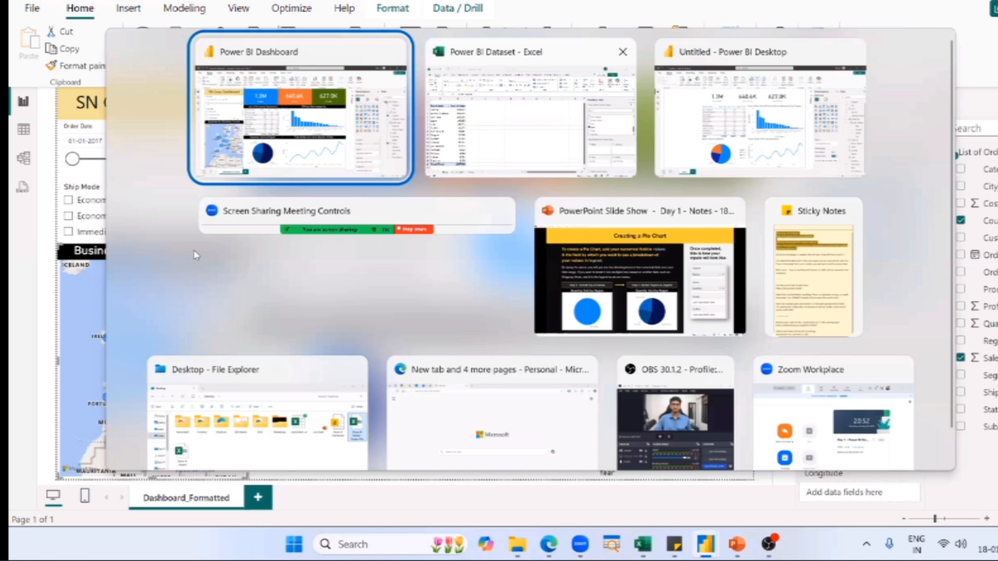
pyautogui.hotkey('alt', 'Tab')
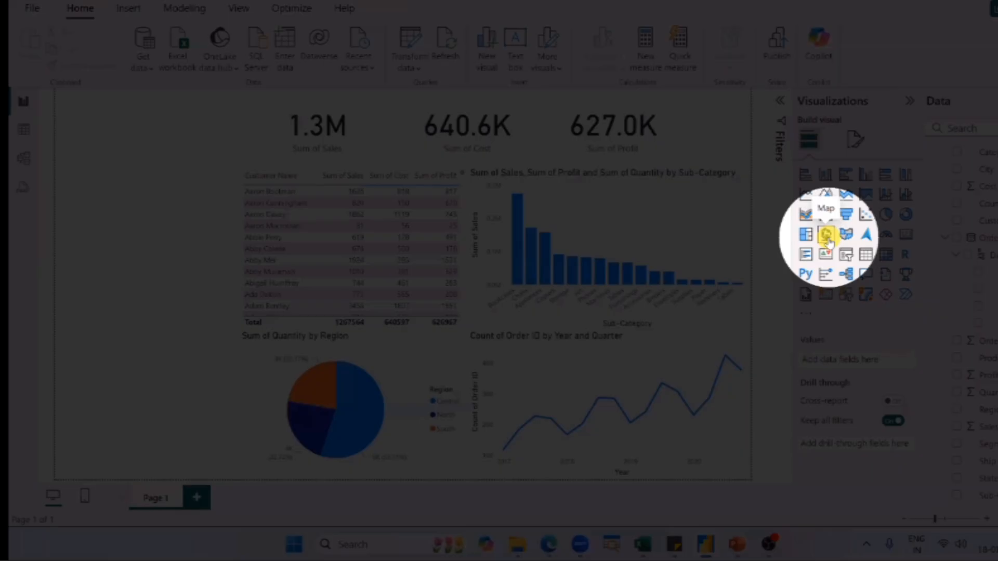
pyautogui.click(827, 236)
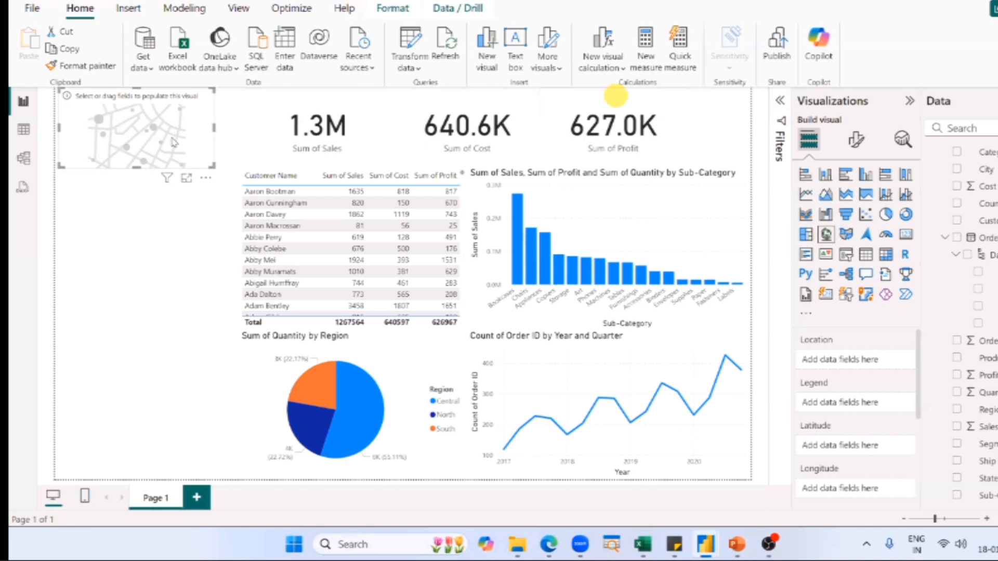
pyautogui.moveTo(88, 141); pyautogui.dragTo(84, 452)
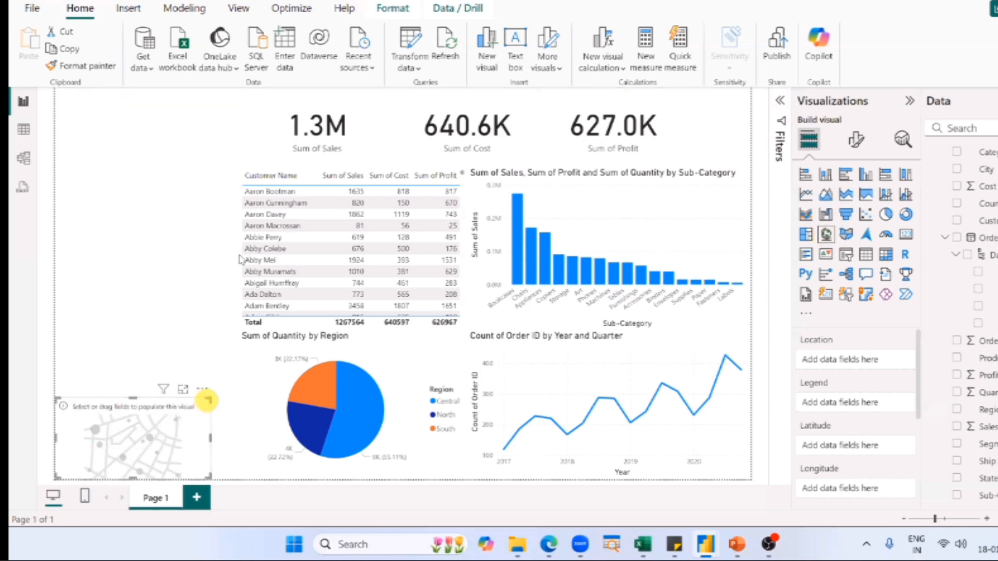
pyautogui.moveTo(208, 401); pyautogui.dragTo(239, 254)
pyautogui.click(159, 286)
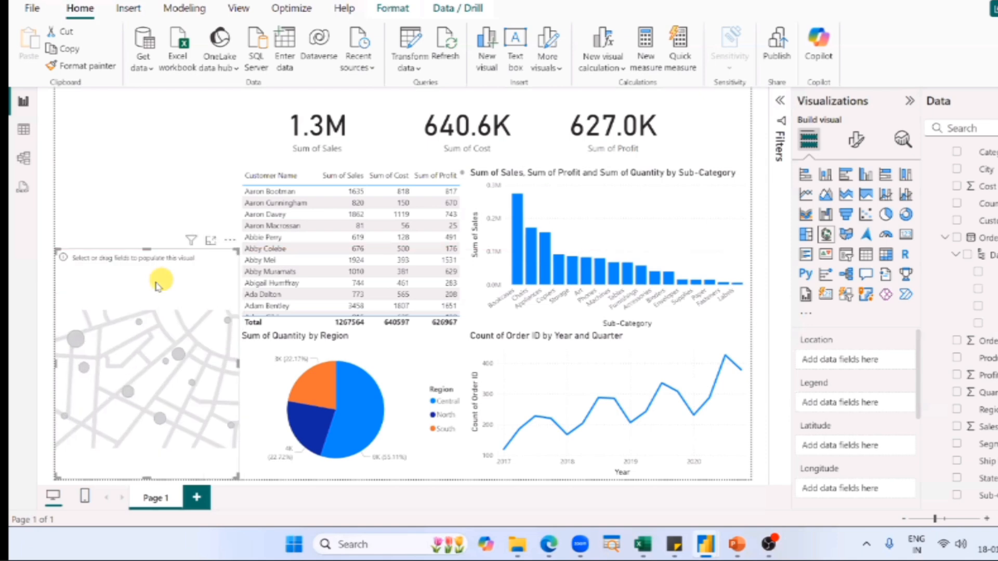
pyautogui.click(444, 225)
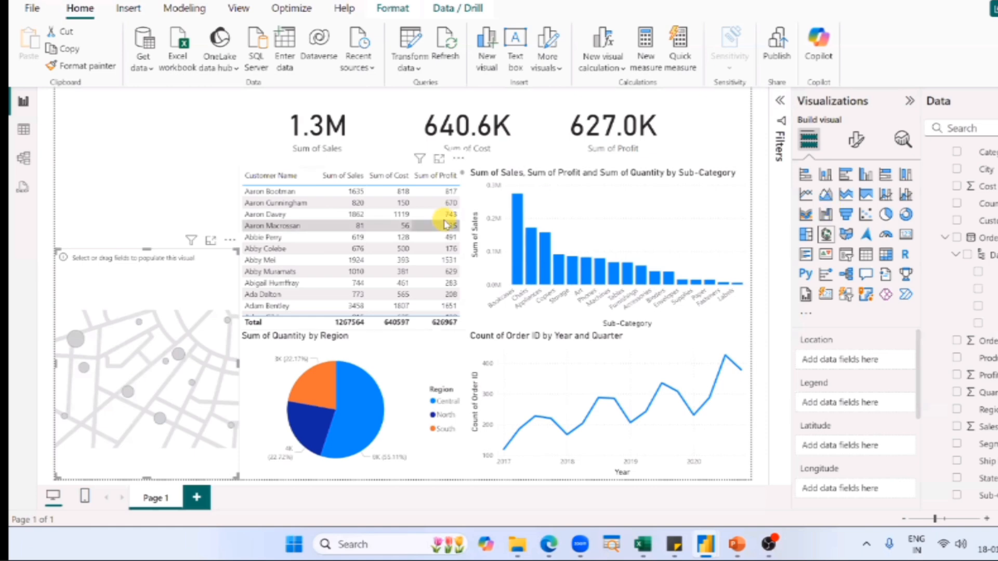
pyautogui.click(180, 208)
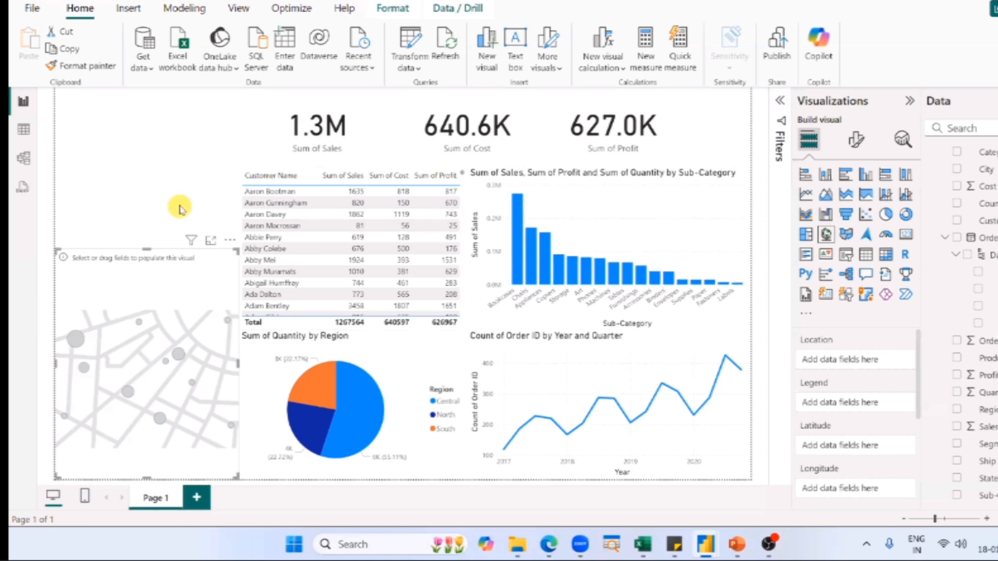
pyautogui.click(179, 205)
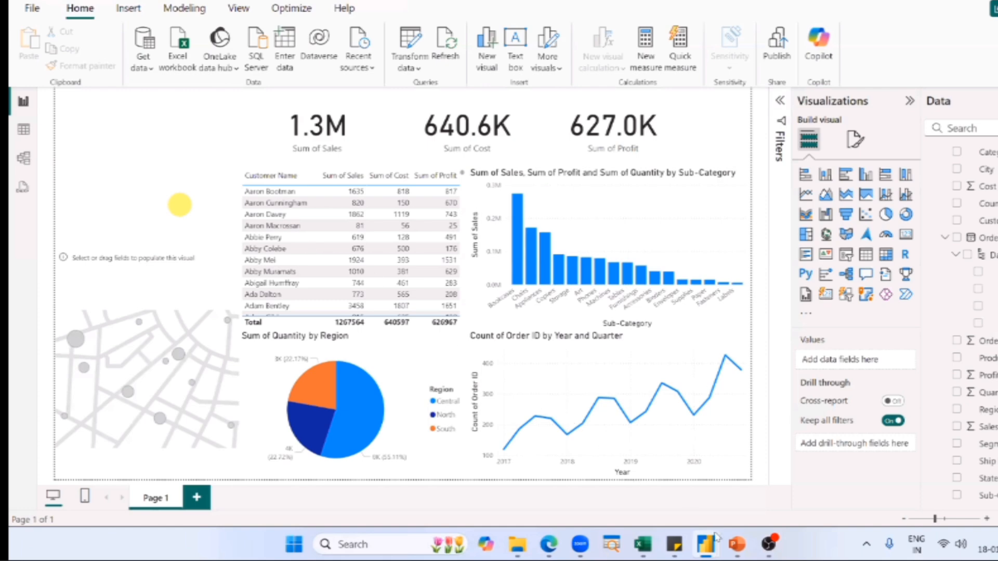
# - Switch to the PowerPoint slide on creating a map chart and read the instructions for enabling "Use Map and Filled Map Visuals"
pyautogui.hotkey('alt', 'Tab')
pyautogui.click(115, 119)
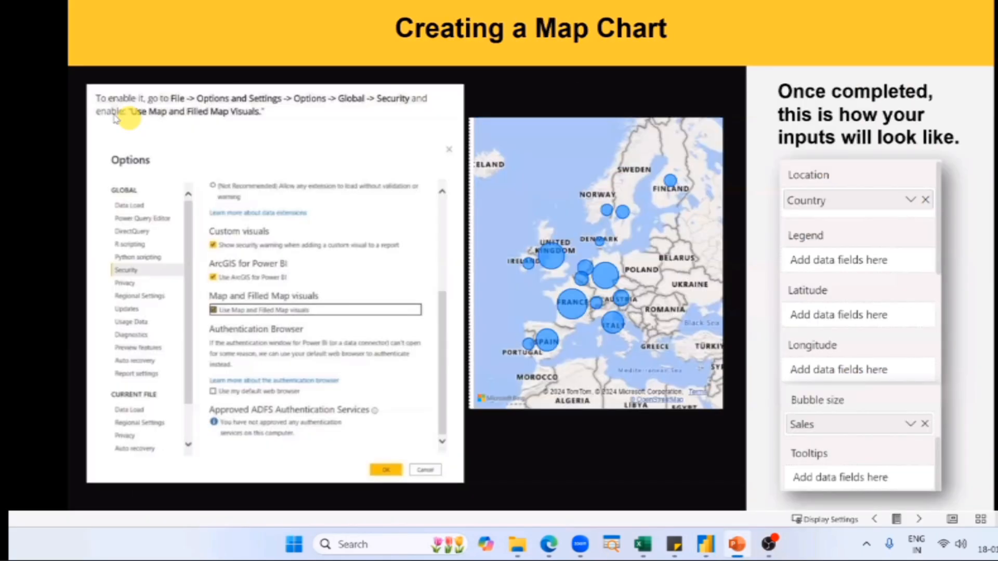
pyautogui.scroll(4, 111, 114)
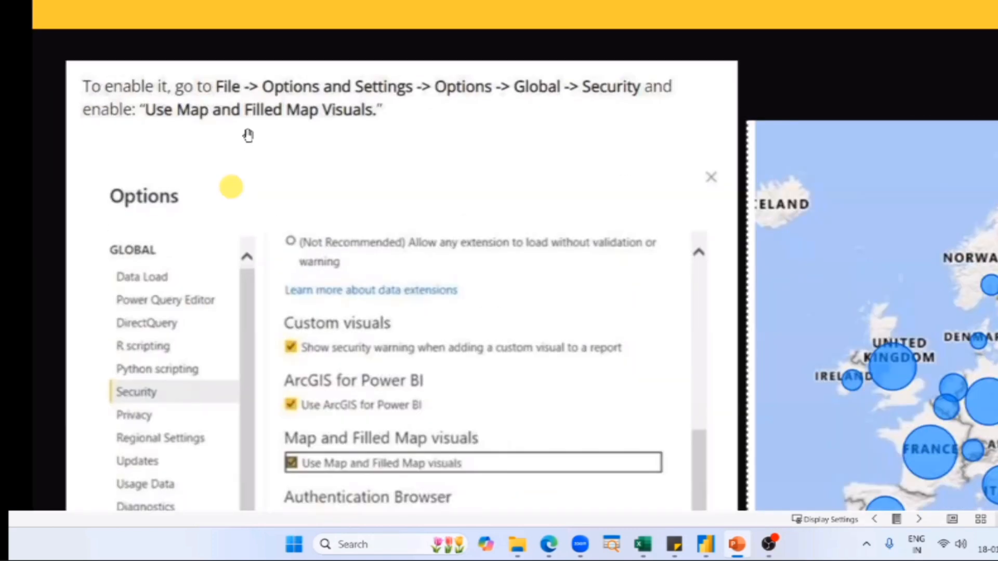
pyautogui.moveTo(231, 187); pyautogui.dragTo(248, 134)
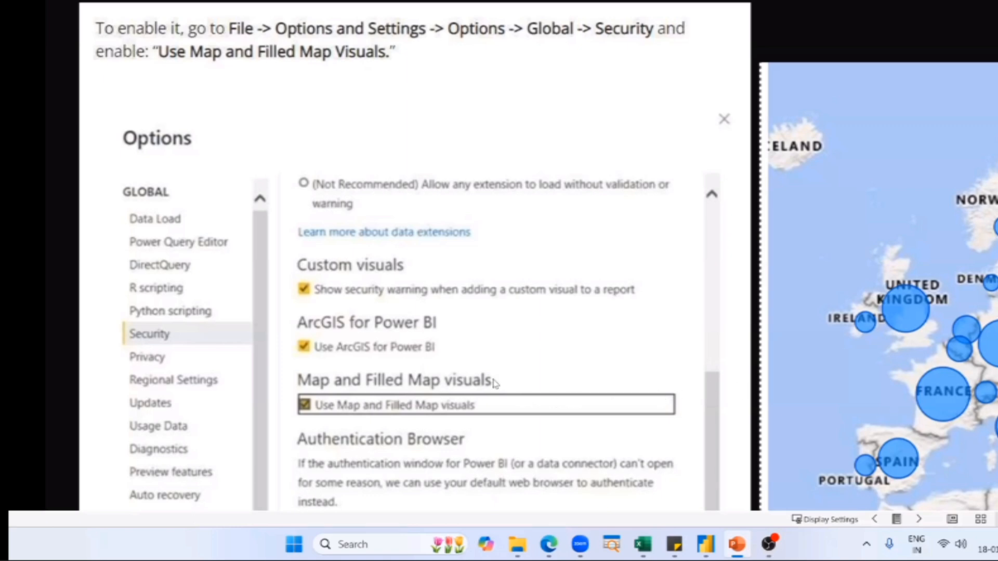
# - Switch to the untitled Power BI report and enable "Use Map and Filled Map visuals" in the global security options
pyautogui.hotkey('alt', 'Tab')
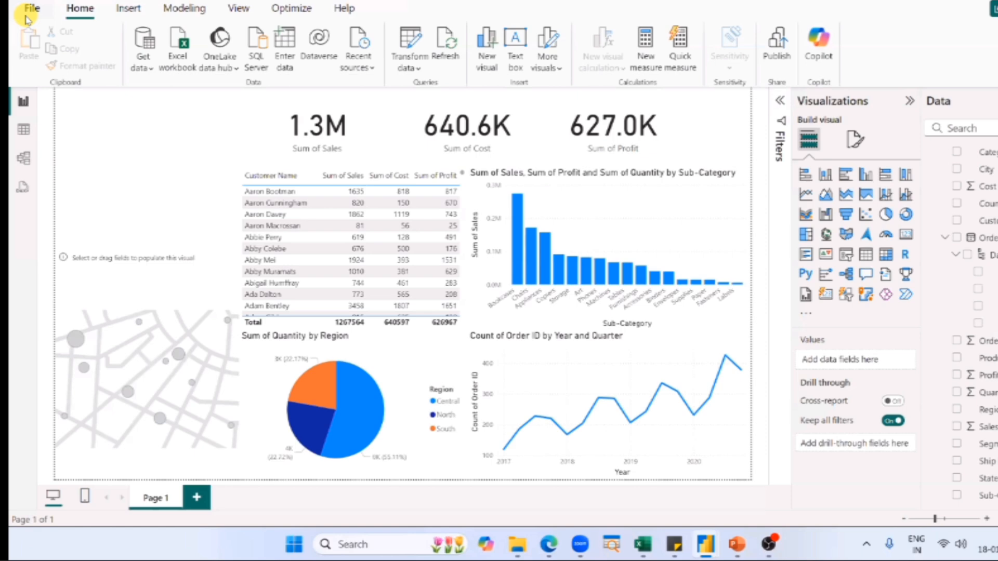
pyautogui.click(31, 12)
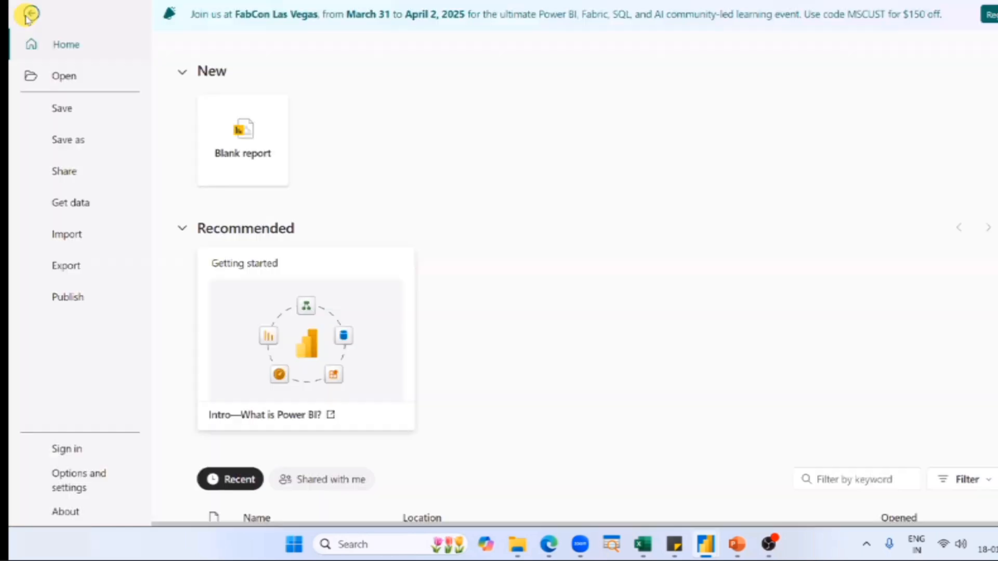
pyautogui.click(86, 473)
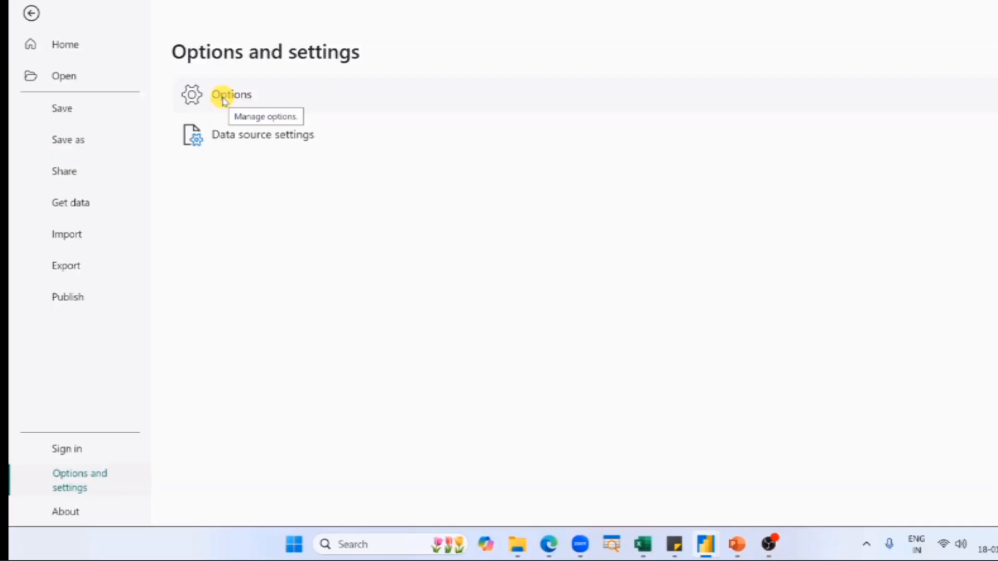
pyautogui.click(225, 97)
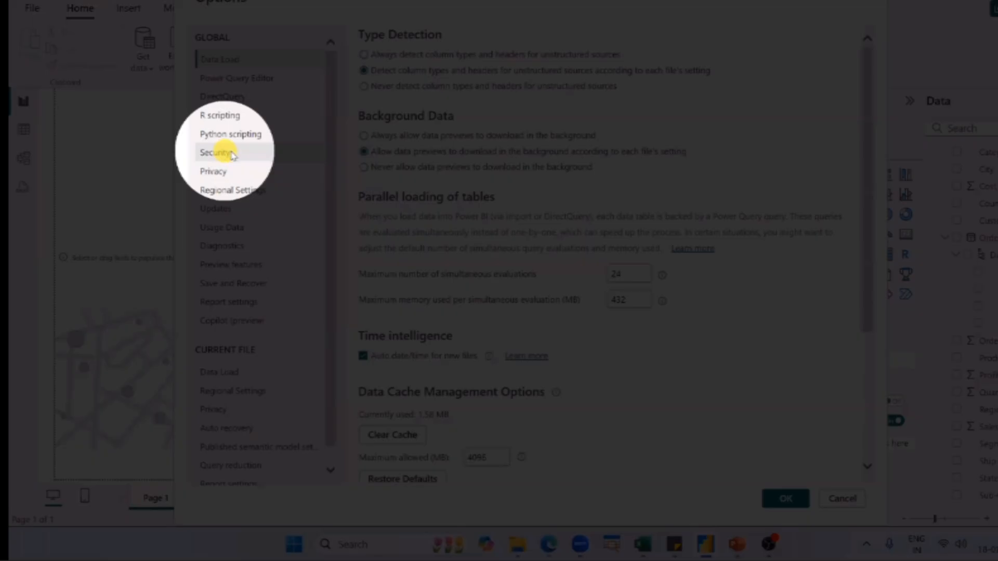
pyautogui.click(228, 154)
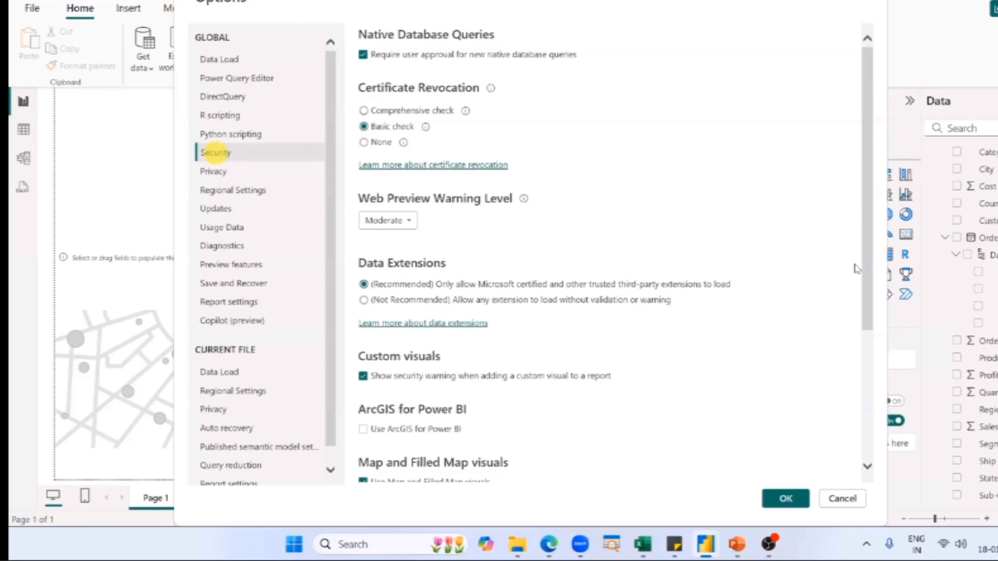
pyautogui.scroll(-2, 358, 309)
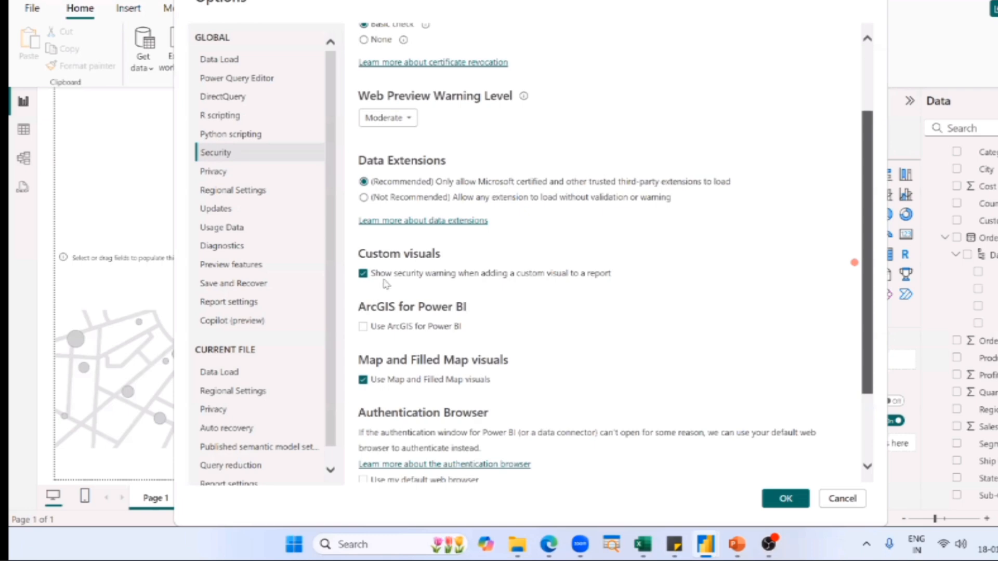
pyautogui.scroll(-2, 385, 287)
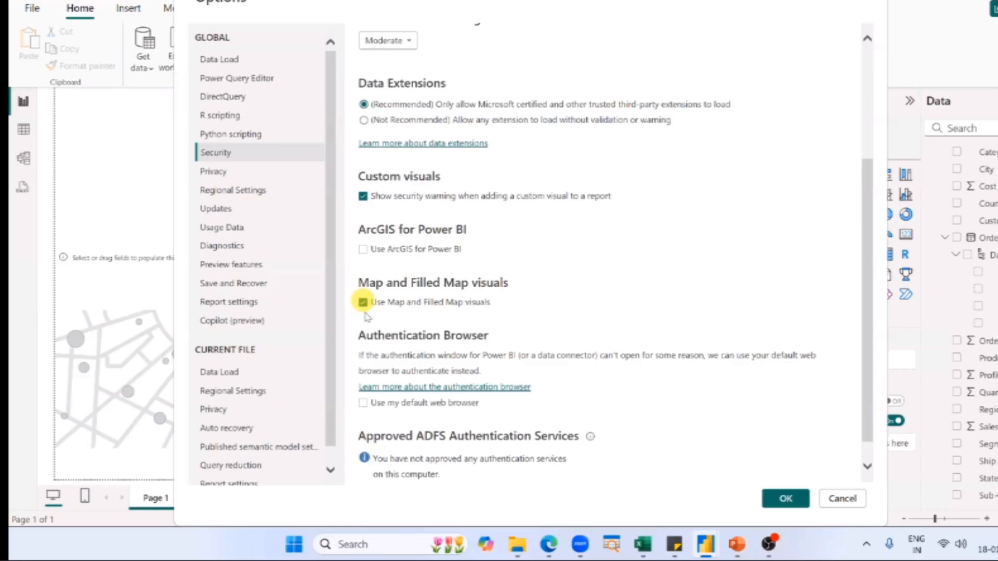
pyautogui.click(363, 304)
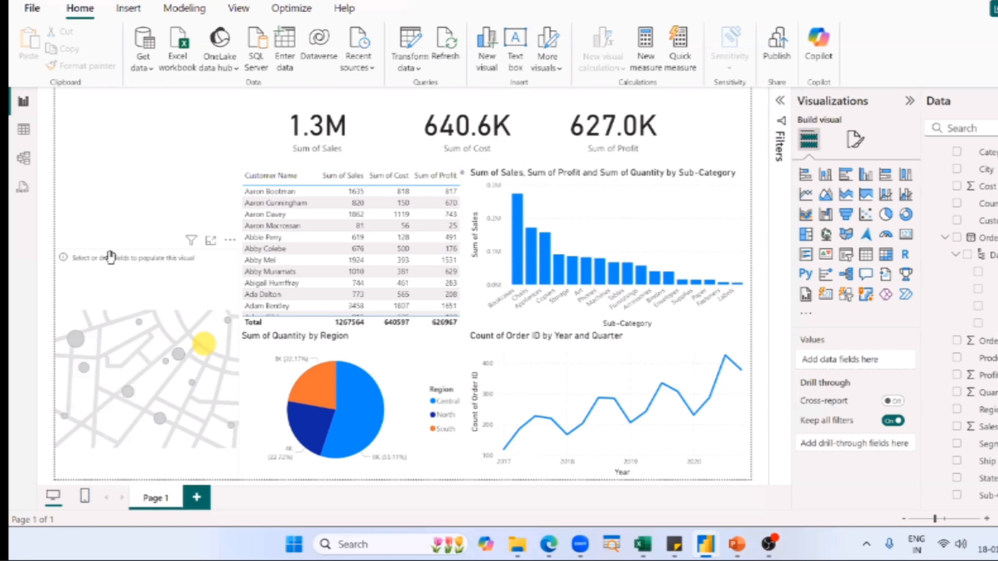
# - Check the PowerPoint slide, return to the report, and assign Country to the map's Location and Sales to its Bubble size
pyautogui.hotkey('alt', 'Tab')
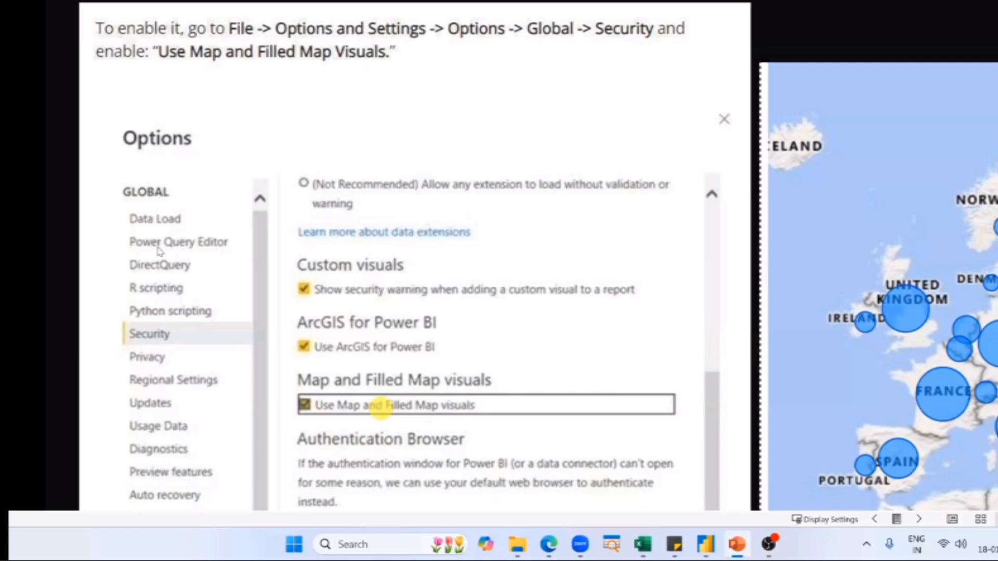
pyautogui.hotkey('alt', 'Tab')
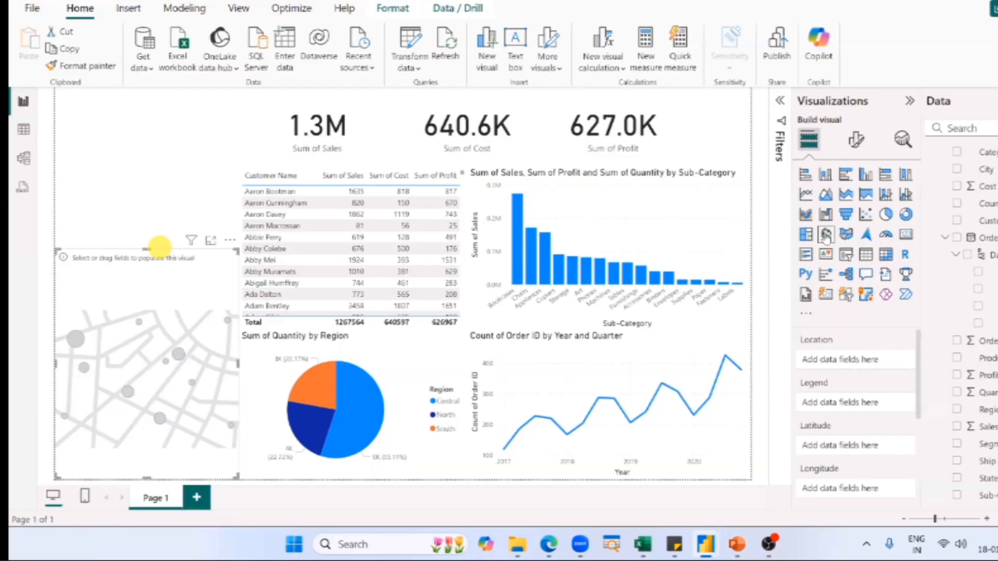
pyautogui.click(827, 236)
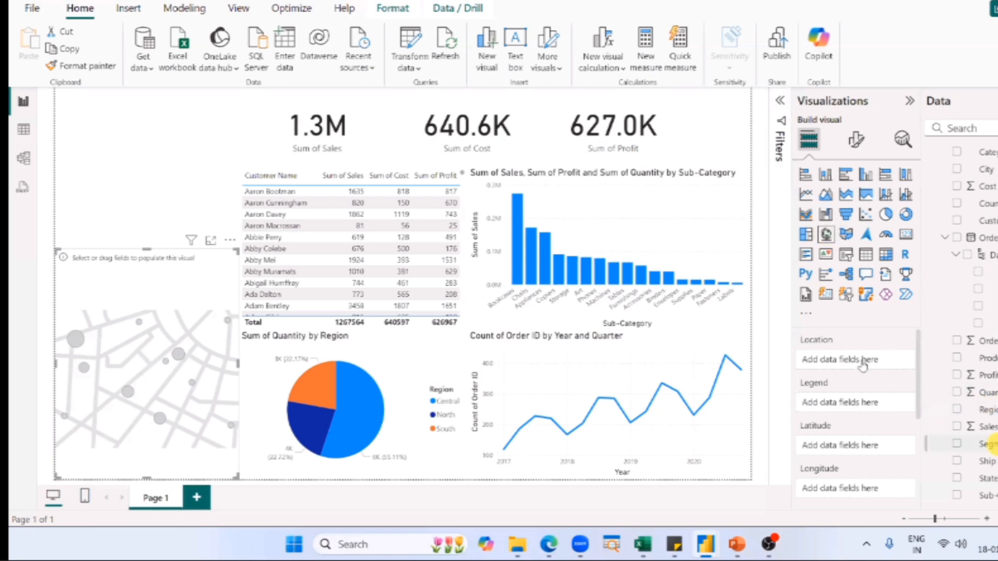
pyautogui.moveTo(862, 366); pyautogui.dragTo(862, 367)
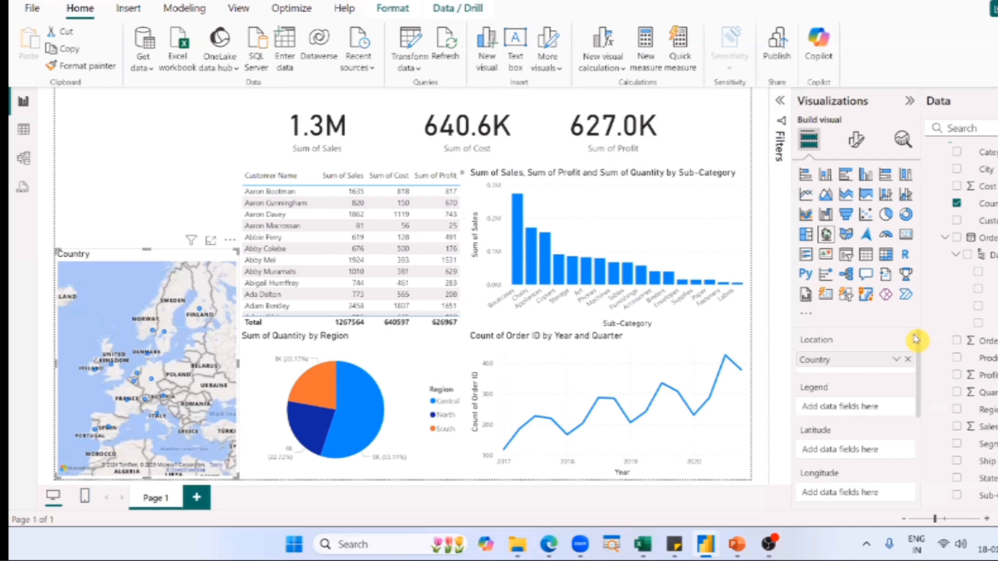
pyautogui.moveTo(917, 348); pyautogui.dragTo(918, 331)
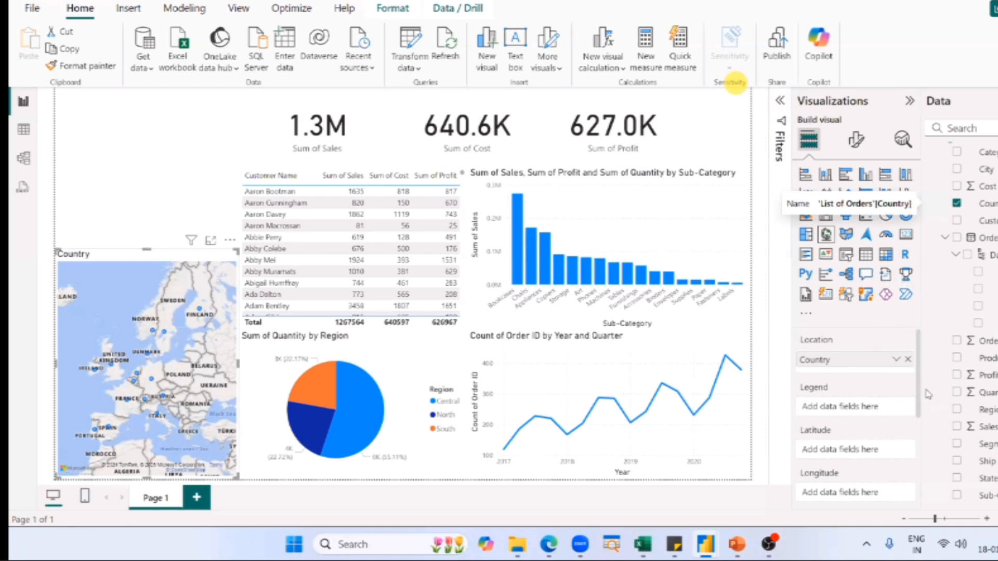
pyautogui.moveTo(918, 332); pyautogui.dragTo(926, 399)
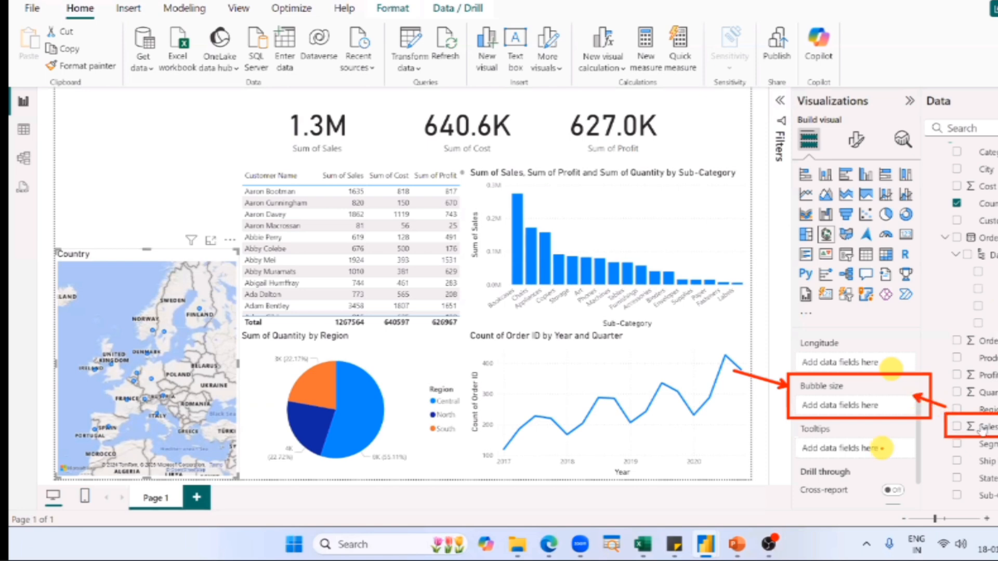
pyautogui.moveTo(980, 427); pyautogui.dragTo(859, 408)
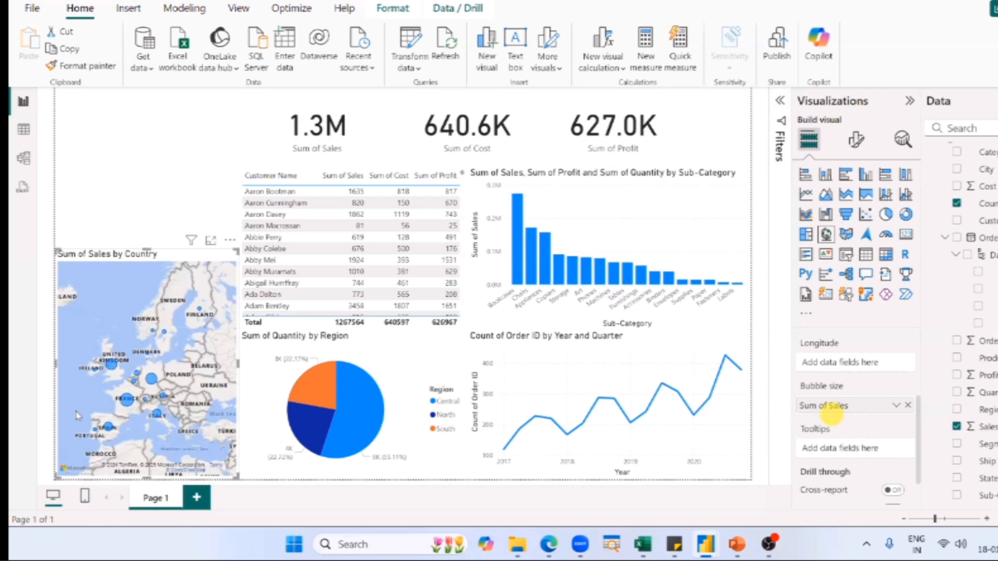
# - Examine the Sum of Sales by Country map across Europe and Africa and read the Germany bubble's details
pyautogui.scroll(-1, 151, 426)
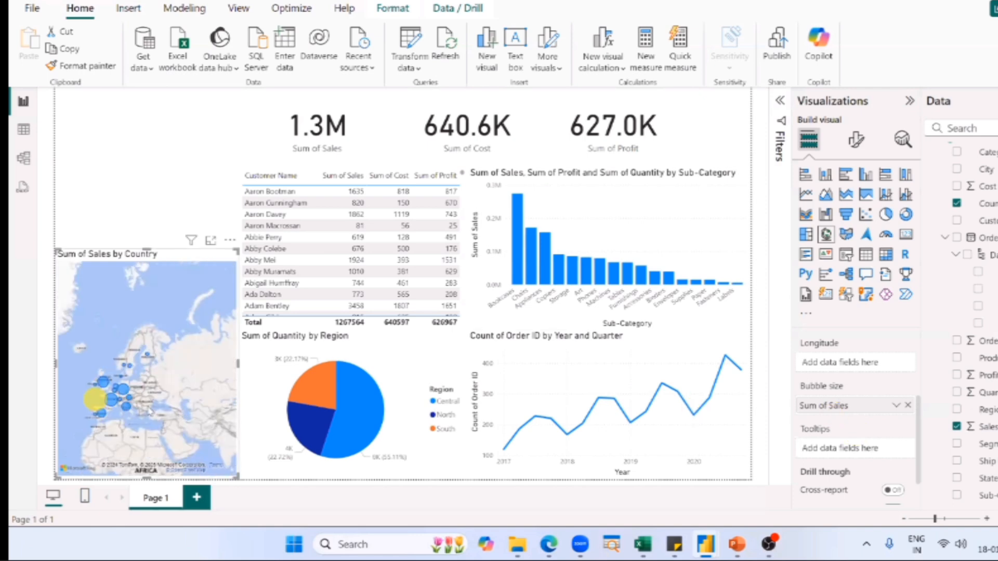
pyautogui.scroll(-1, 152, 412)
pyautogui.moveTo(169, 414); pyautogui.dragTo(179, 411)
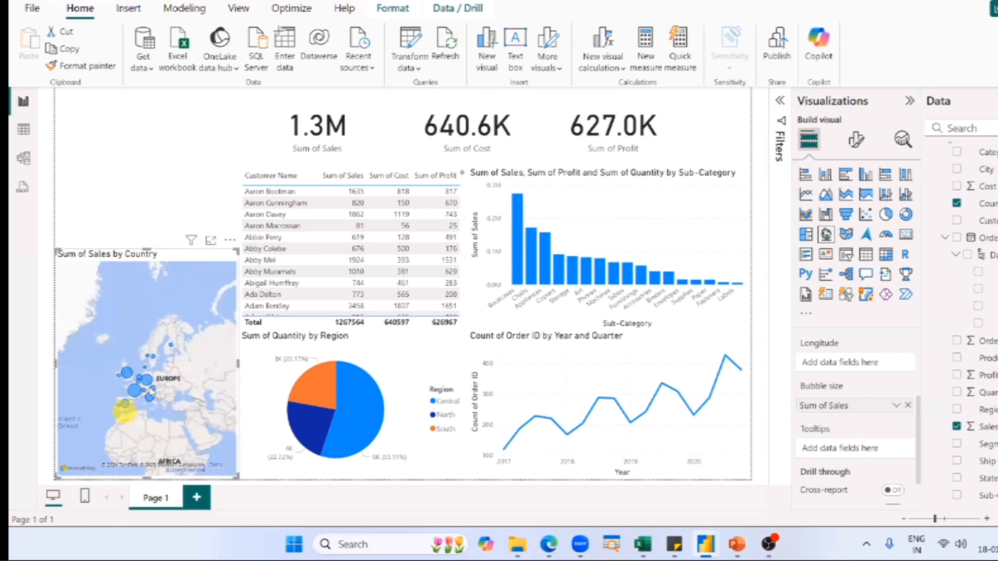
pyautogui.scroll(1, 125, 415)
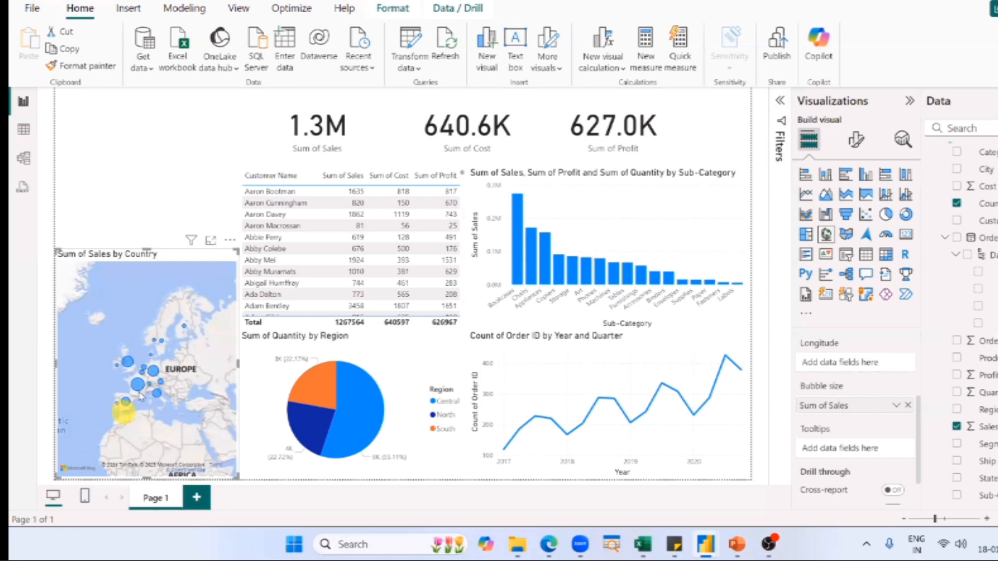
pyautogui.scroll(1, 139, 396)
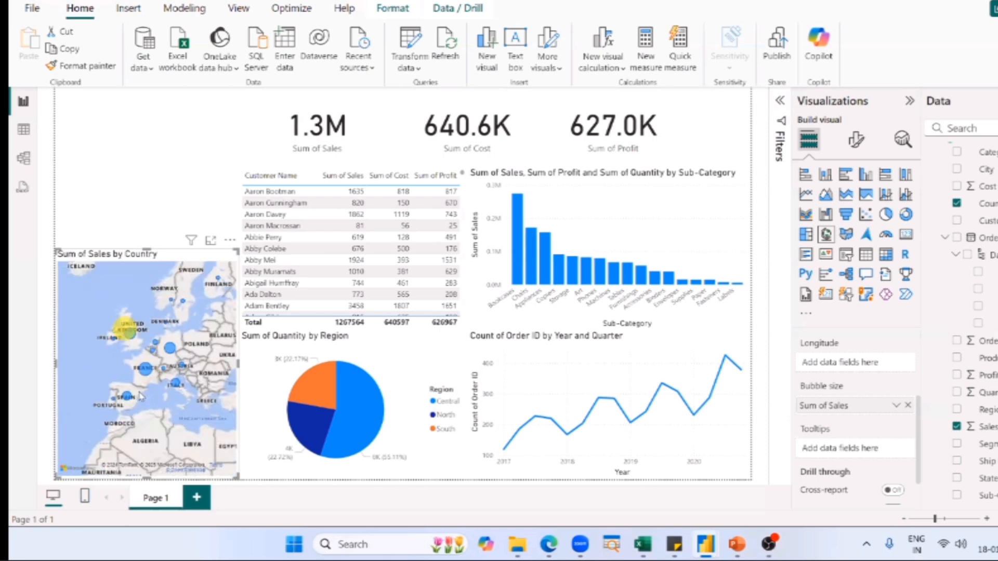
pyautogui.scroll(-2, 141, 396)
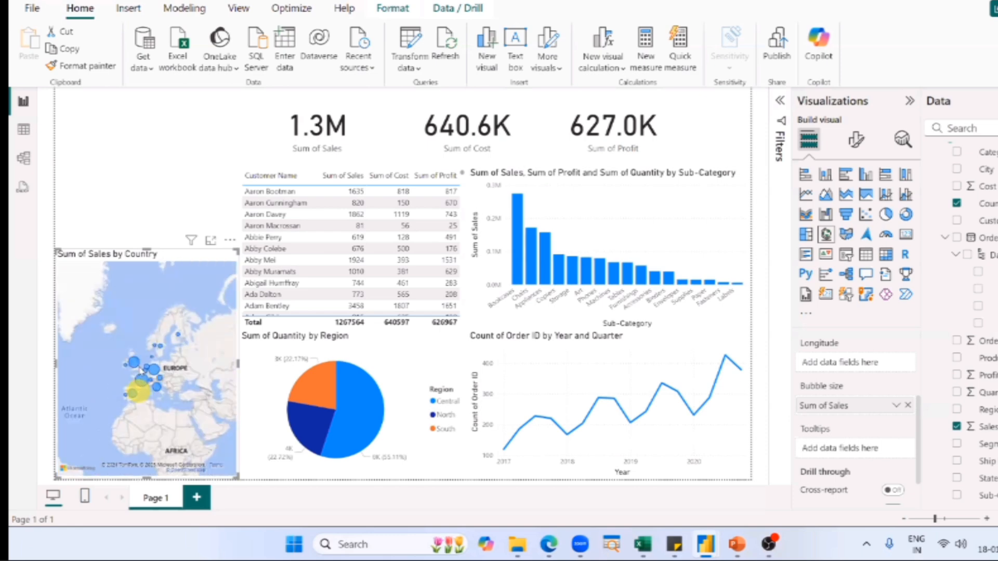
pyautogui.moveTo(154, 373)
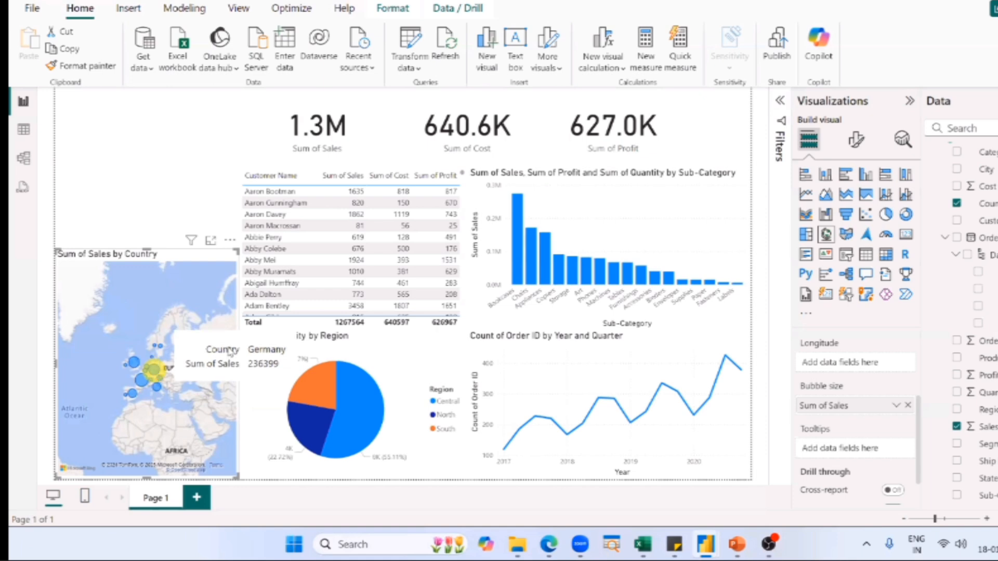
# - Switch to the PowerPoint slide, mark the instructions for enabling map visuals with a circle and arrow, and review the map's field inputs
pyautogui.hotkey('alt', 'Tab')
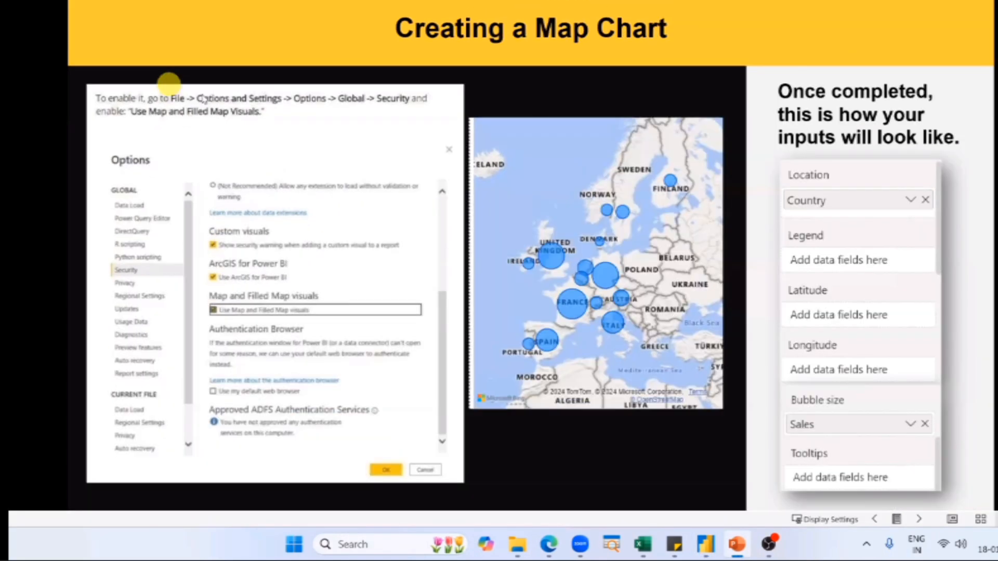
pyautogui.moveTo(111, 132)
pyautogui.mouseDown()
pyautogui.moveTo(60, 107)
pyautogui.moveTo(208, 49)
pyautogui.moveTo(409, 54)
pyautogui.moveTo(198, 134)
pyautogui.moveTo(110, 132)
pyautogui.mouseUp()
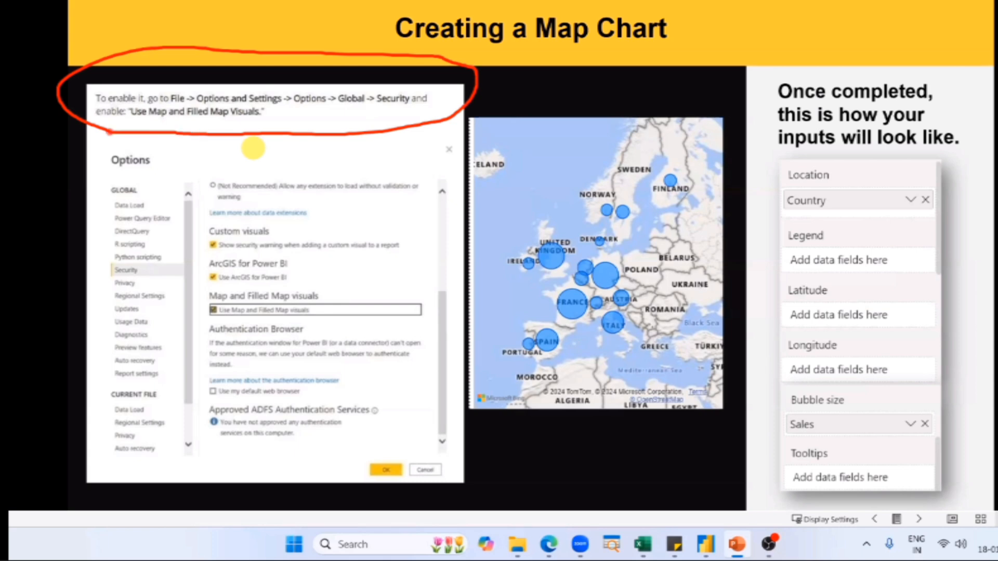
pyautogui.moveTo(243, 140); pyautogui.dragTo(245, 173)
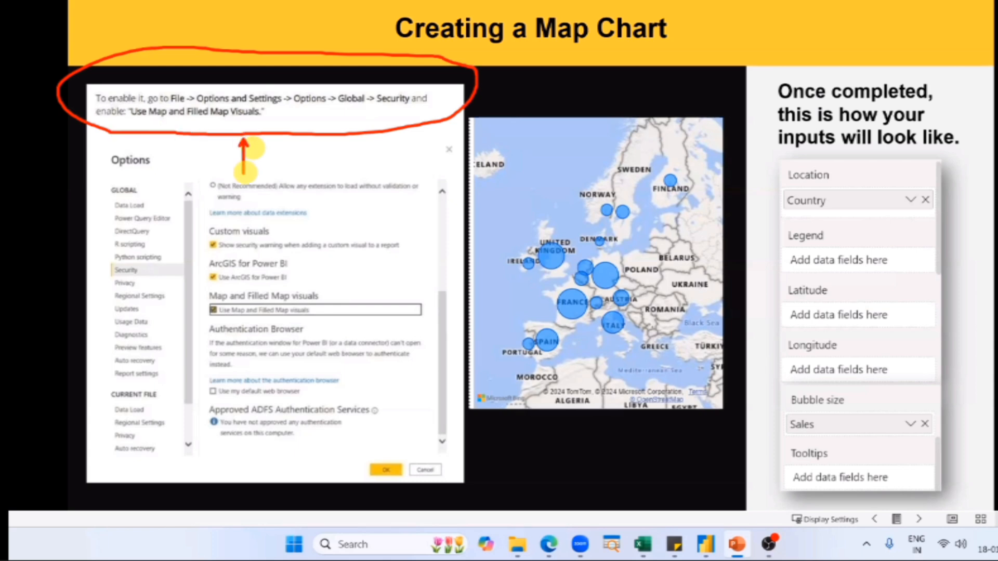
pyautogui.click(819, 228)
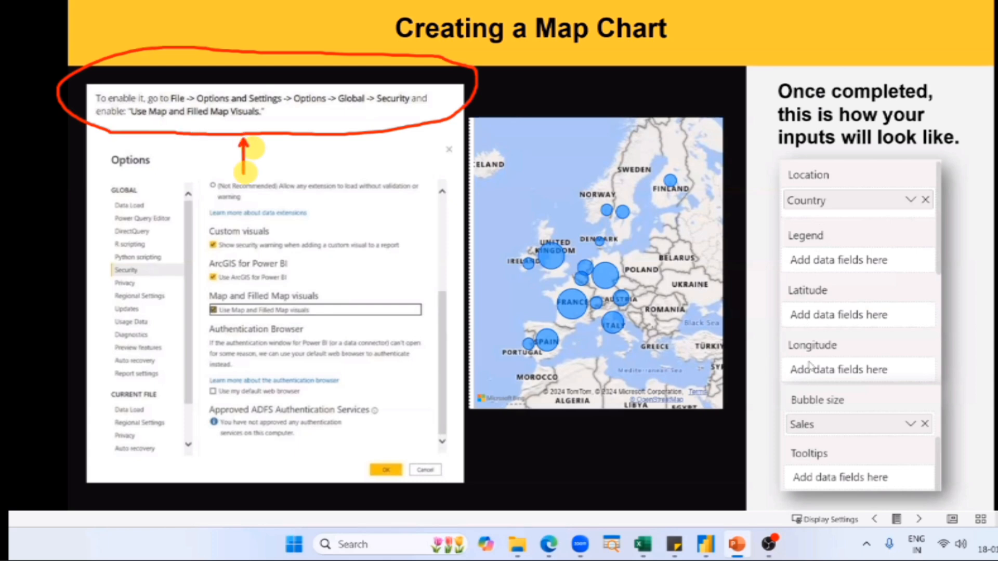
pyautogui.click(815, 415)
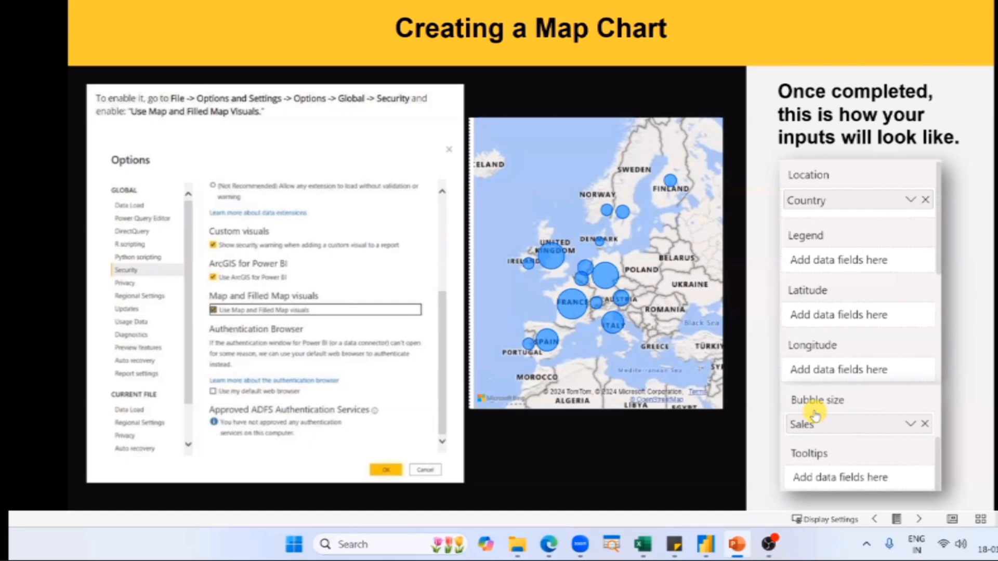
# - Switch to the untitled Power BI report and compare the map's Longitude, Bubble size and Tooltips fields with the slide
pyautogui.hotkey('alt', 'Tab')
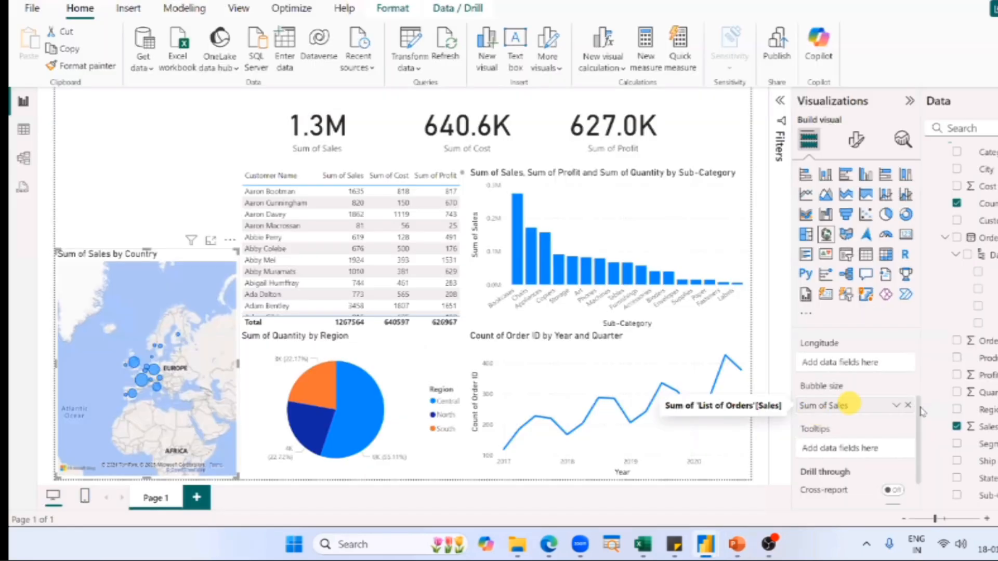
pyautogui.click(913, 362)
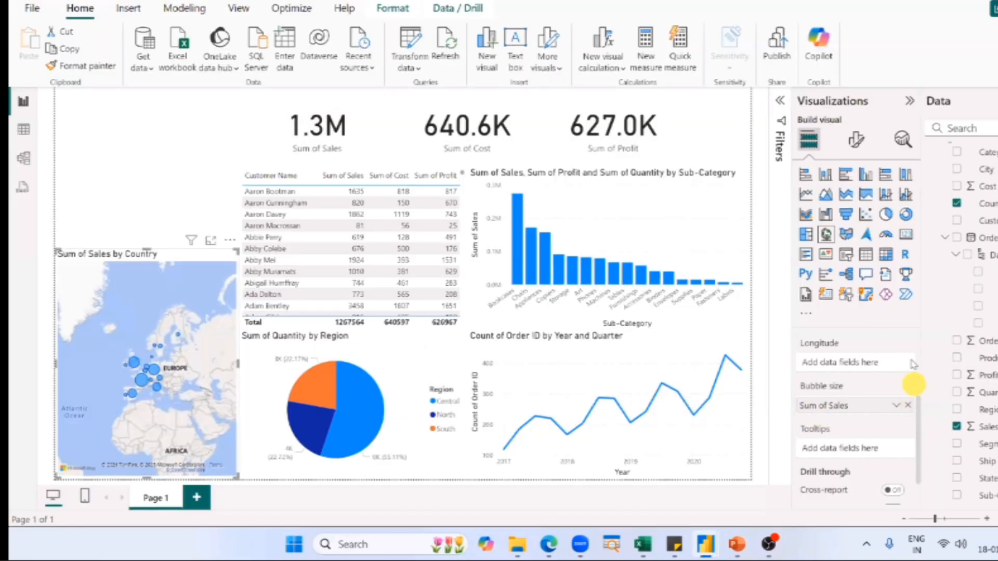
pyautogui.scroll(-1, 898, 390)
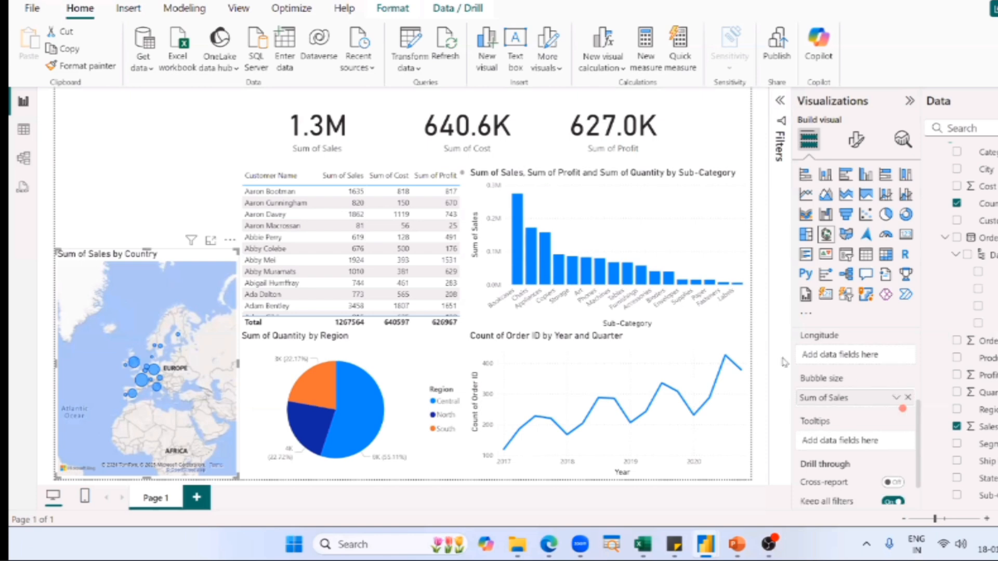
pyautogui.scroll(2, 899, 390)
pyautogui.hotkey('alt', 'Tab')
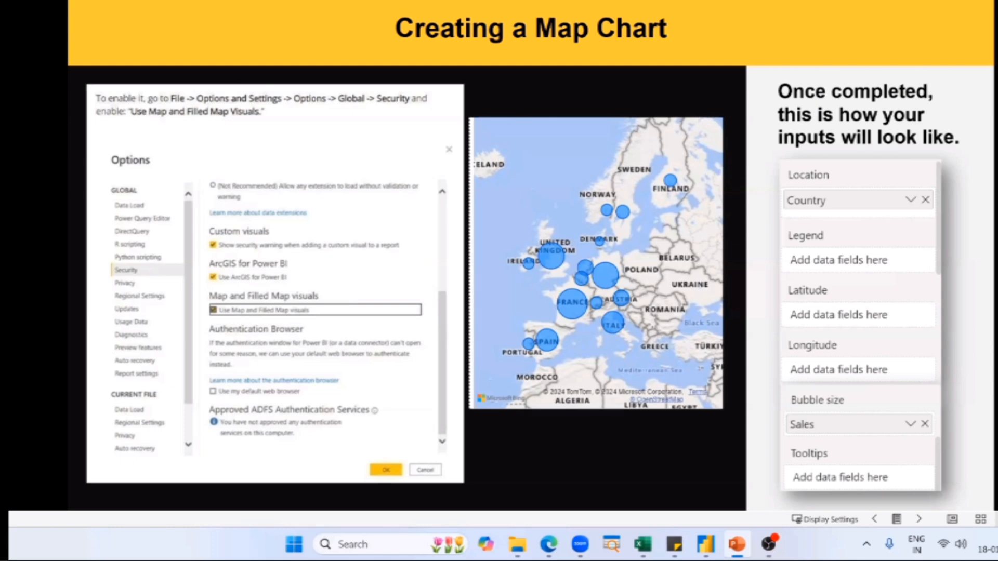
pyautogui.hotkey('alt', 'Tab')
pyautogui.hotkey('alt', 'Tab')
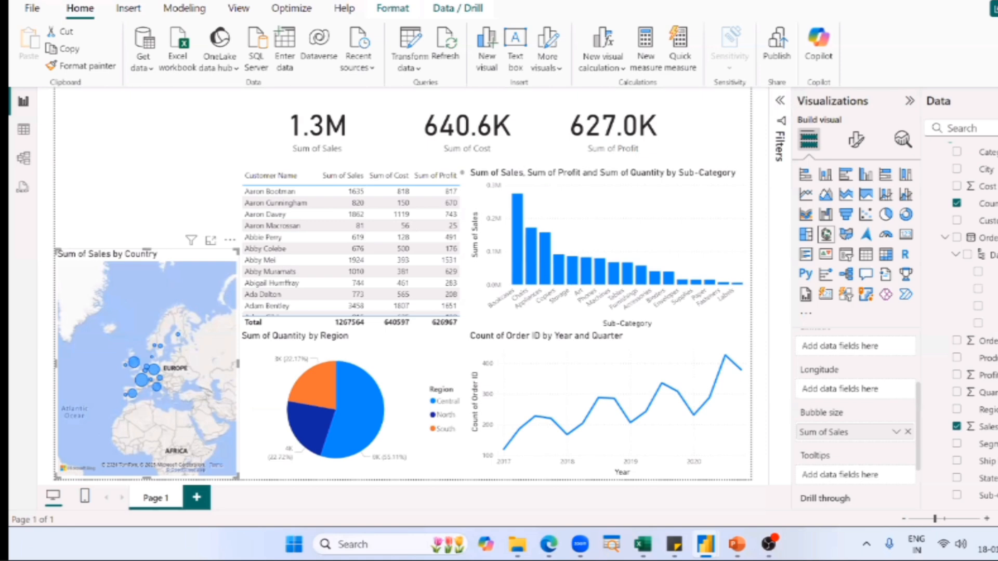
# - Deselect the map, view the "SN Corp Dashboard" title text box in the finished Power BI Dashboard, and return to the untitled report
pyautogui.click(118, 165)
pyautogui.click(118, 165)
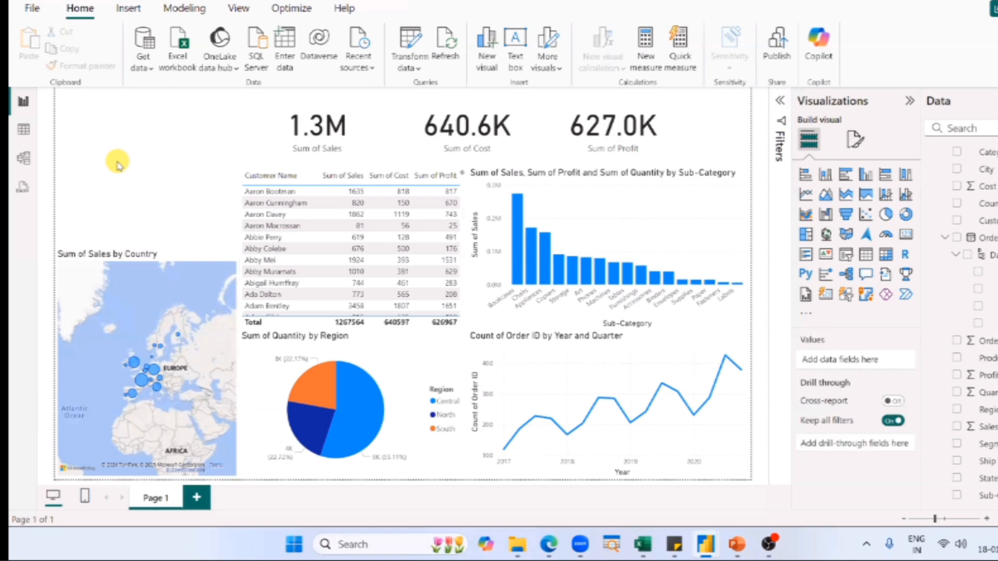
pyautogui.hotkey('alt', 'Tab')
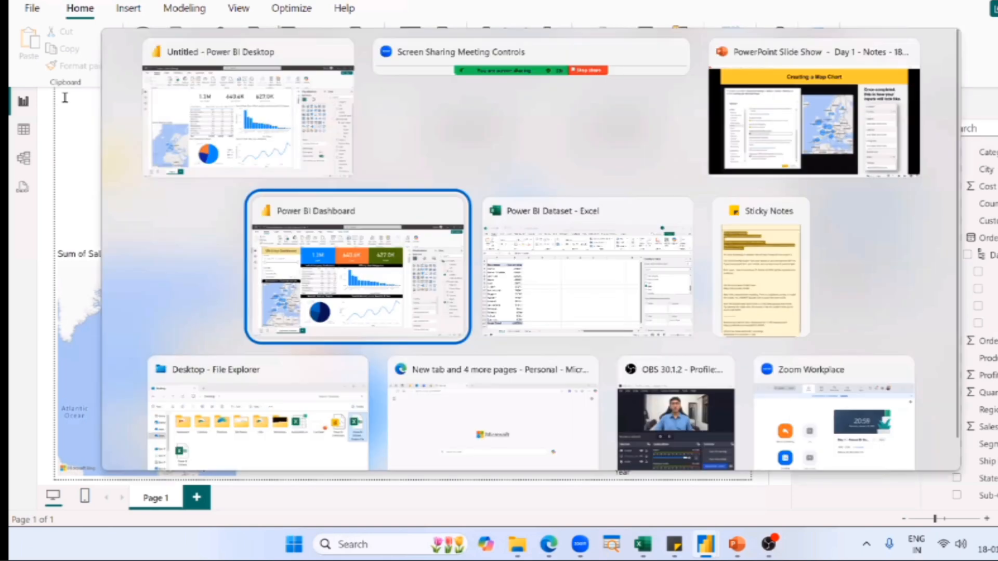
pyautogui.click(66, 97)
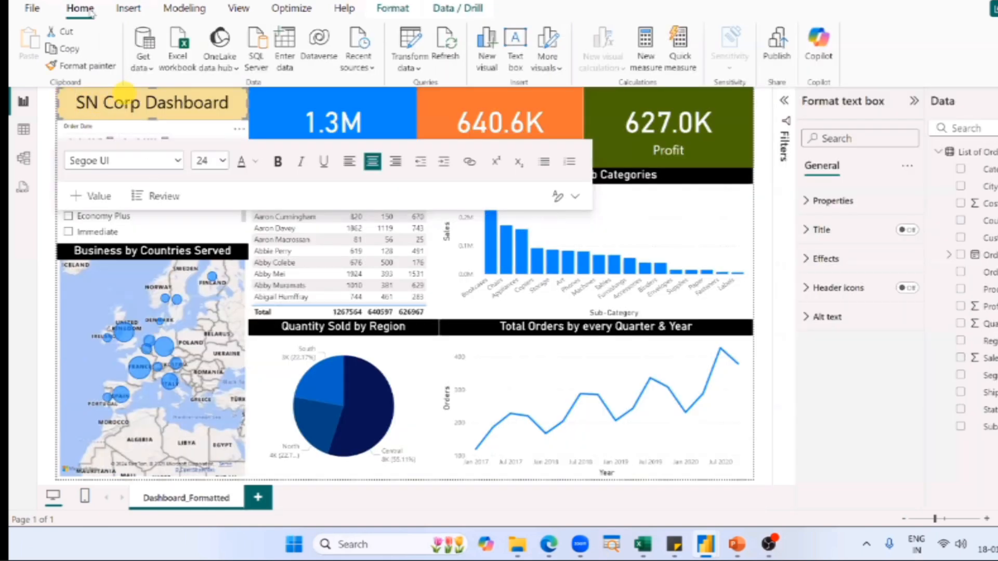
pyautogui.hotkey('alt', 'Tab')
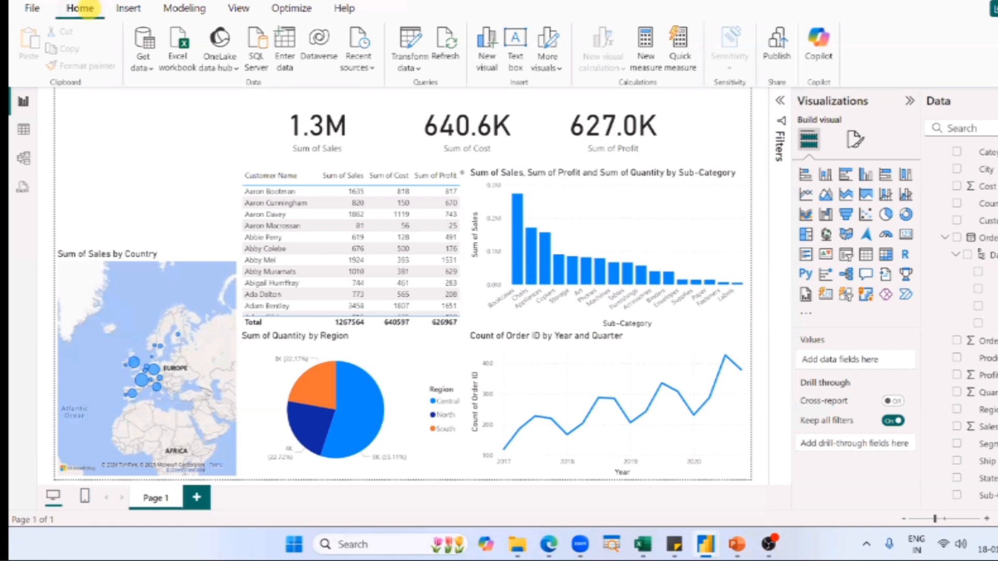
# - Insert a text box at the report page's upper-left corner and shorten it to a single-line title strip
pyautogui.click(517, 62)
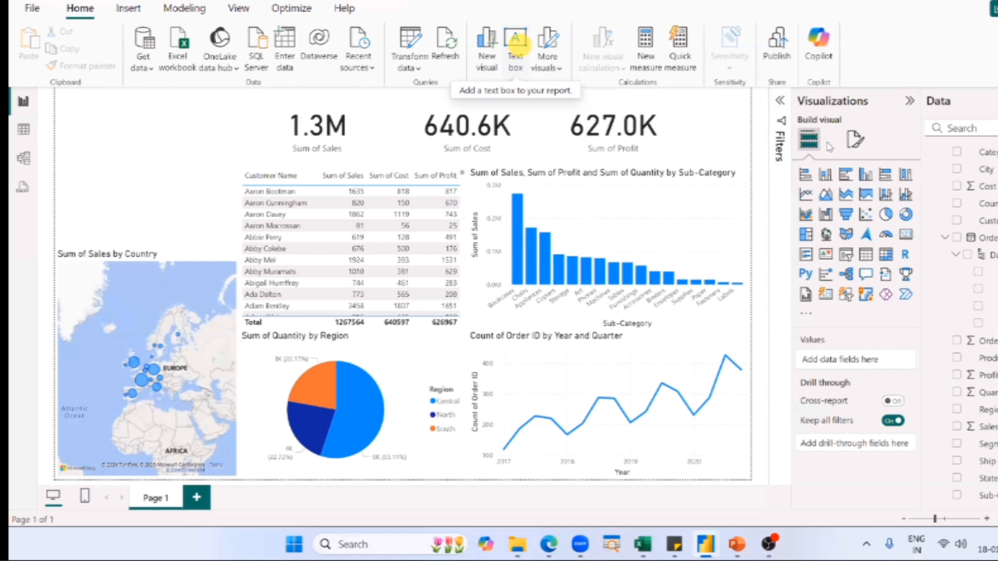
pyautogui.click(518, 56)
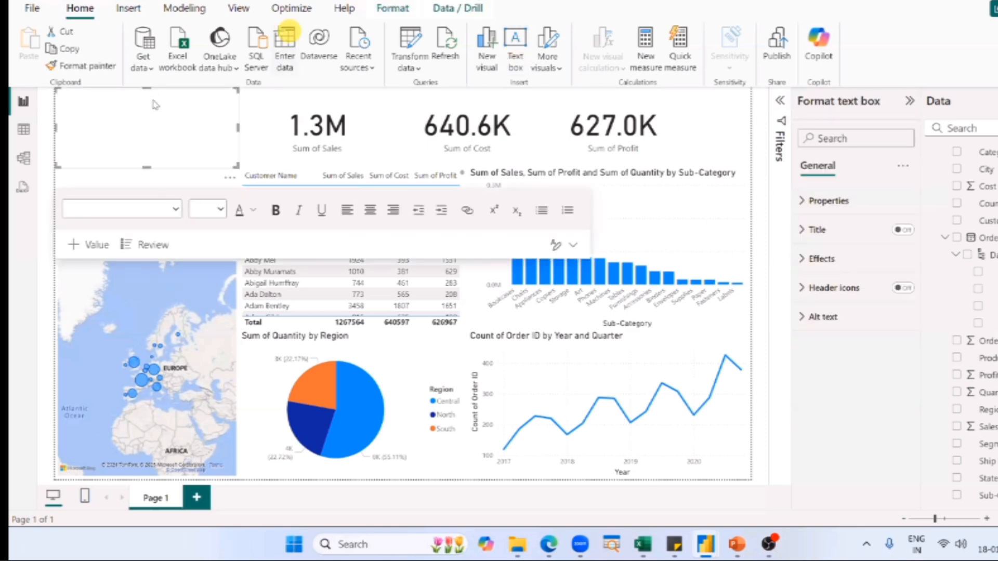
pyautogui.click(152, 102)
pyautogui.moveTo(148, 167); pyautogui.dragTo(148, 115)
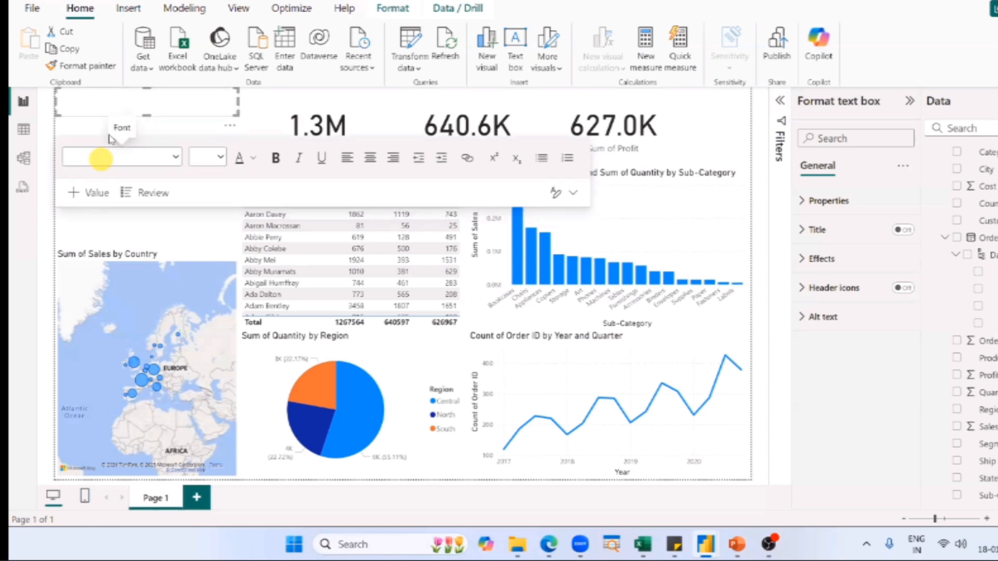
# - Enter a dashboard title in the text box: the owner's first name in possessive form followed by "Power BI Dashboard"
pyautogui.click(99, 107)
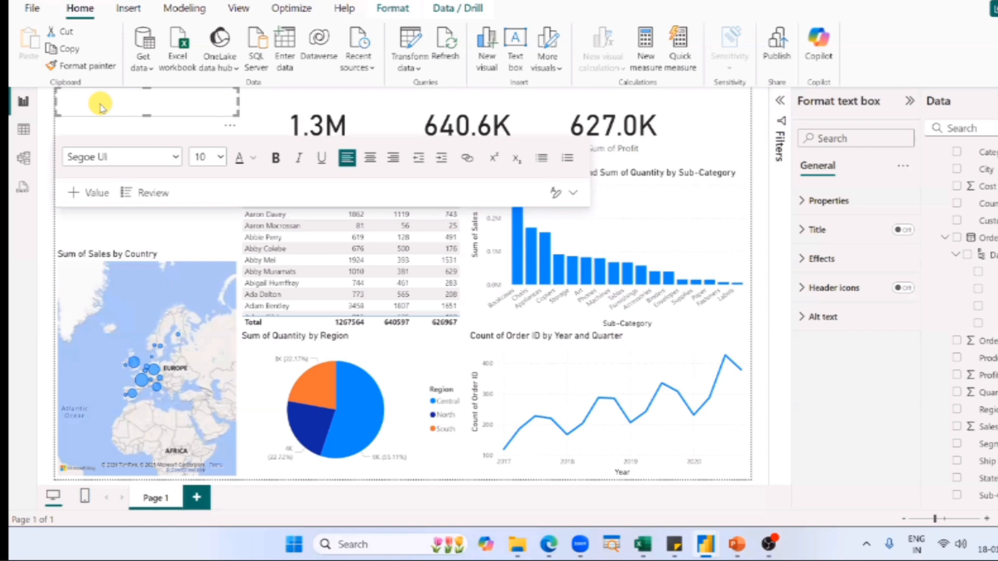
pyautogui.write('A')
pyautogui.write('dd')
pyautogui.write('re')
pyautogui.write(' Dashboard')
pyautogui.hotkey('ctrl', 'a')
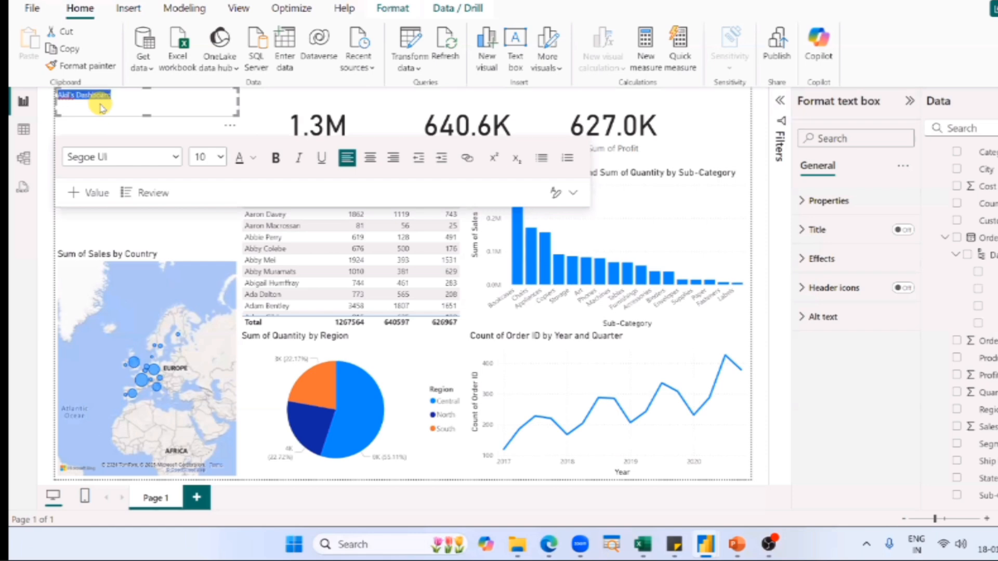
pyautogui.click(101, 104)
pyautogui.hotkey('ctrl', 'Left')
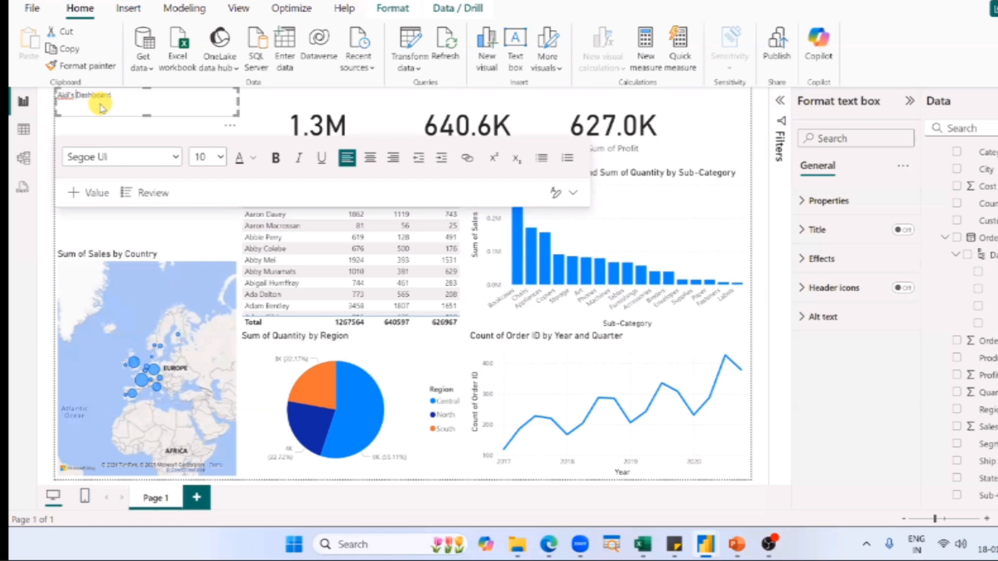
pyautogui.write('Power BI')
# - Set the whole title's font size to 20, centre it in the text box and deselect the box
pyautogui.moveTo(141, 97); pyautogui.dragTo(55, 100)
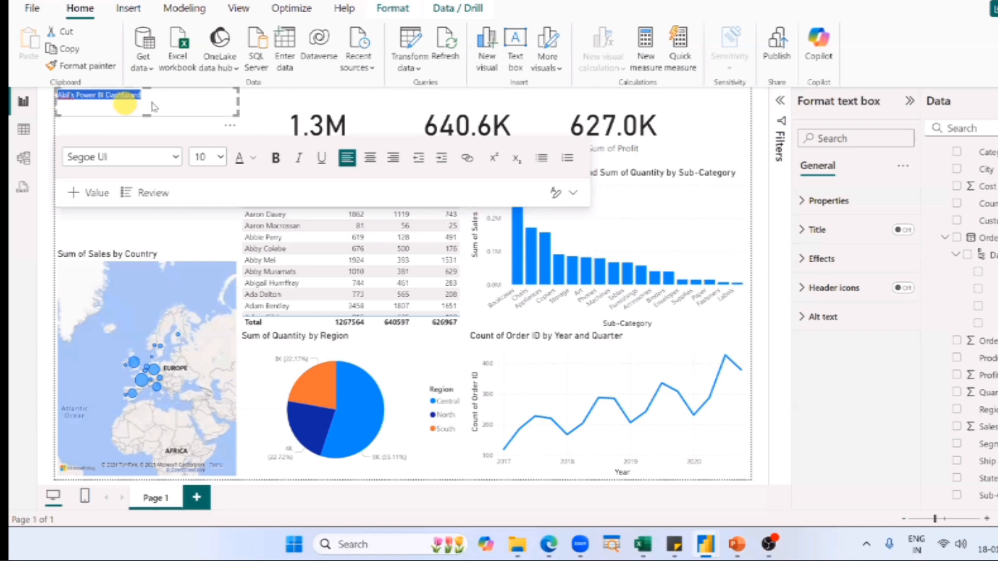
pyautogui.moveTo(149, 96); pyautogui.dragTo(42, 95)
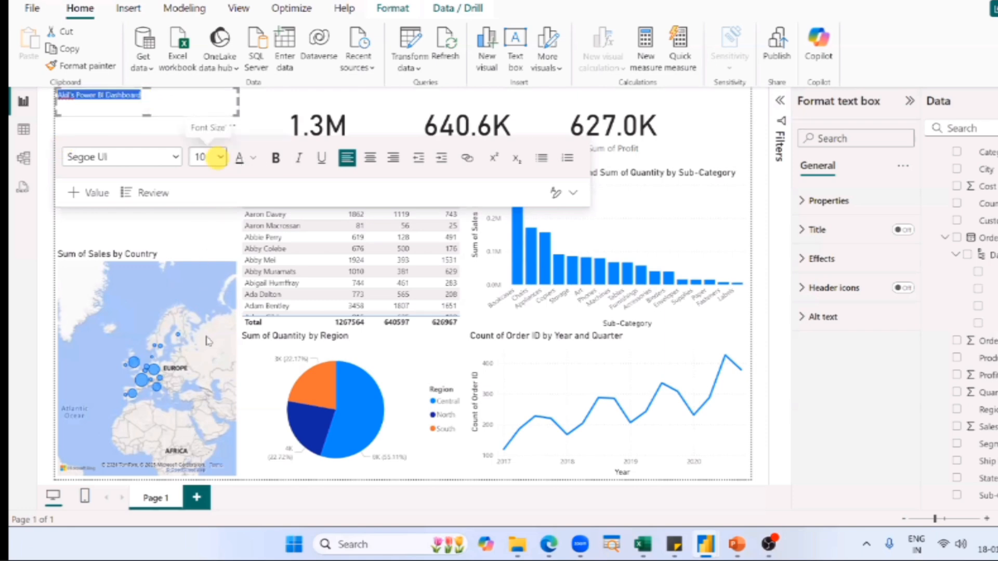
pyautogui.click(204, 157)
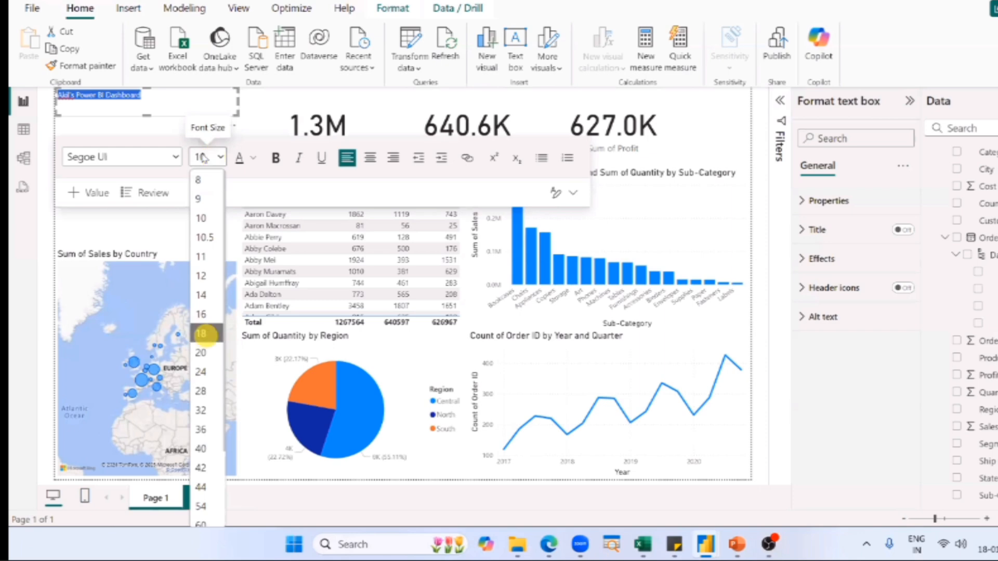
pyautogui.click(203, 333)
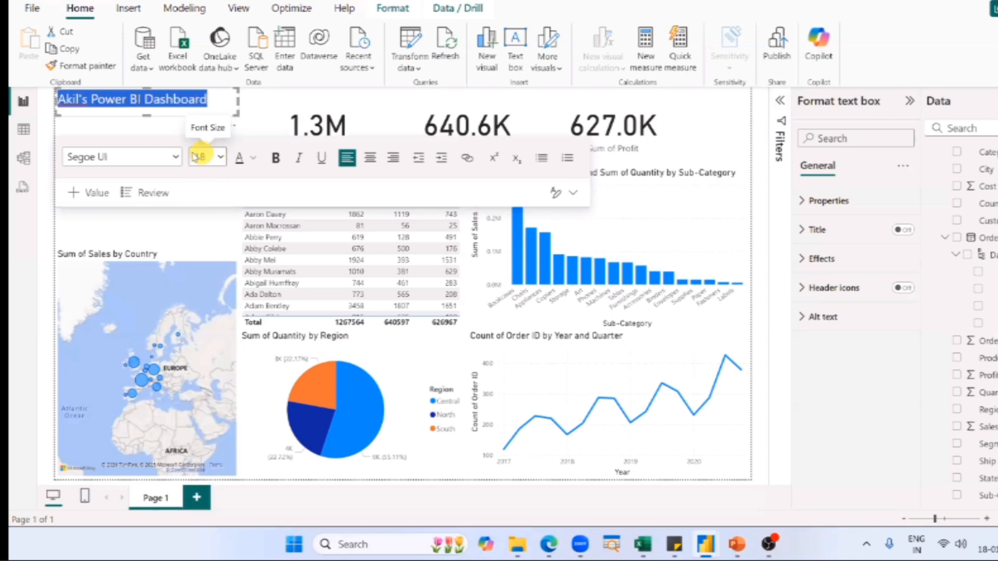
pyautogui.click(193, 153)
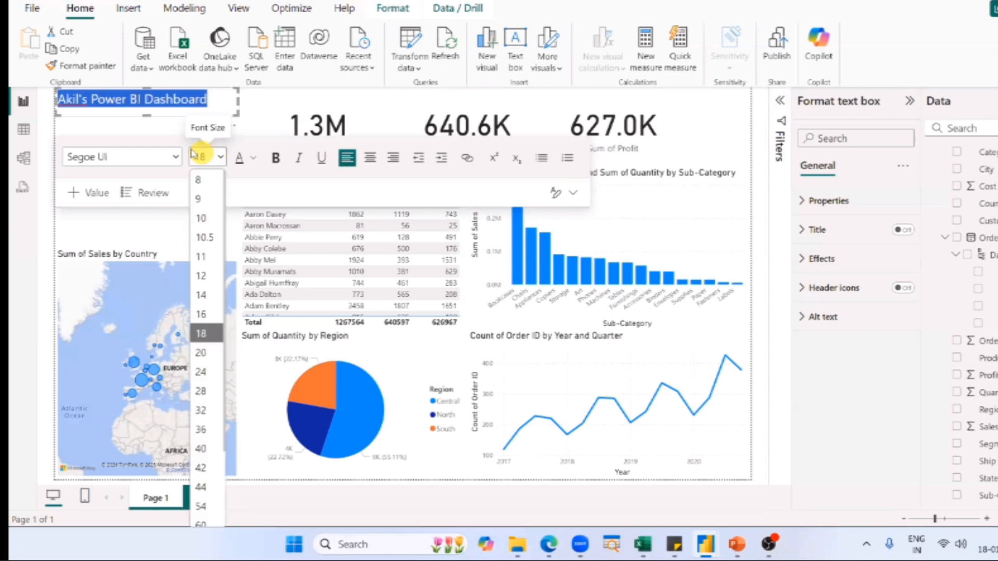
pyautogui.click(209, 354)
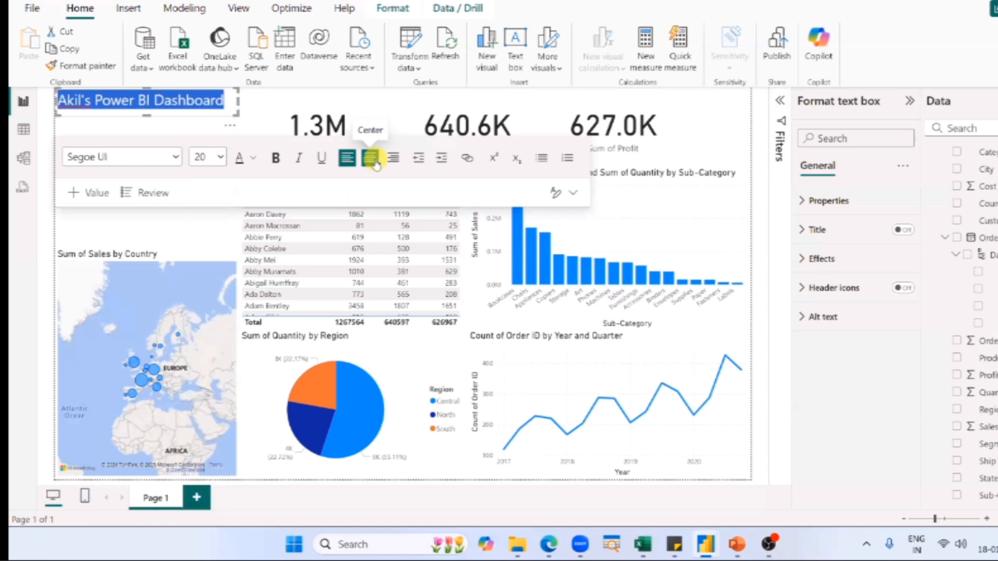
pyautogui.click(202, 225)
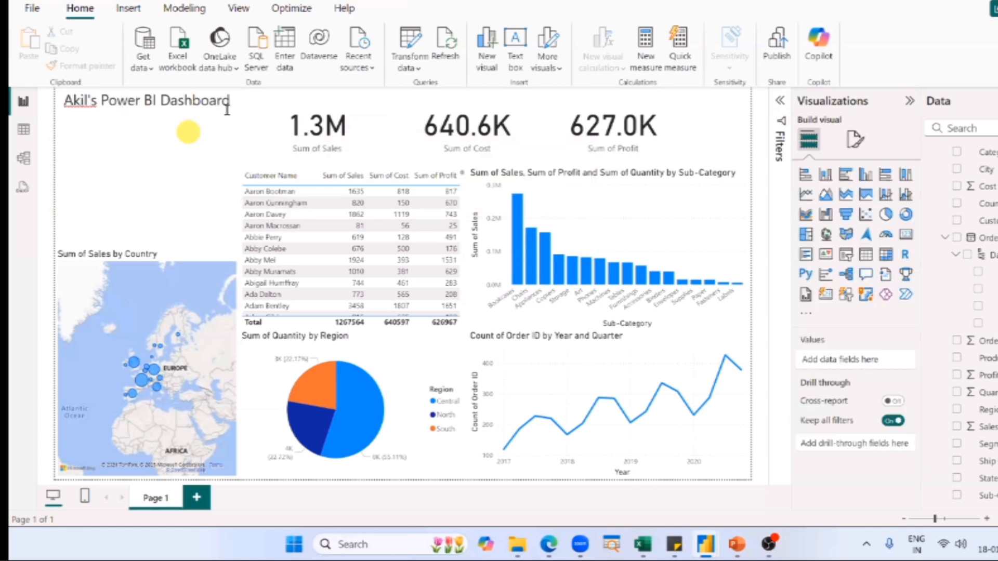
# - Compare the new title with the "SN Corp Dashboard" title in the finished report and return to the untitled report
pyautogui.hotkey('alt', 'Tab')
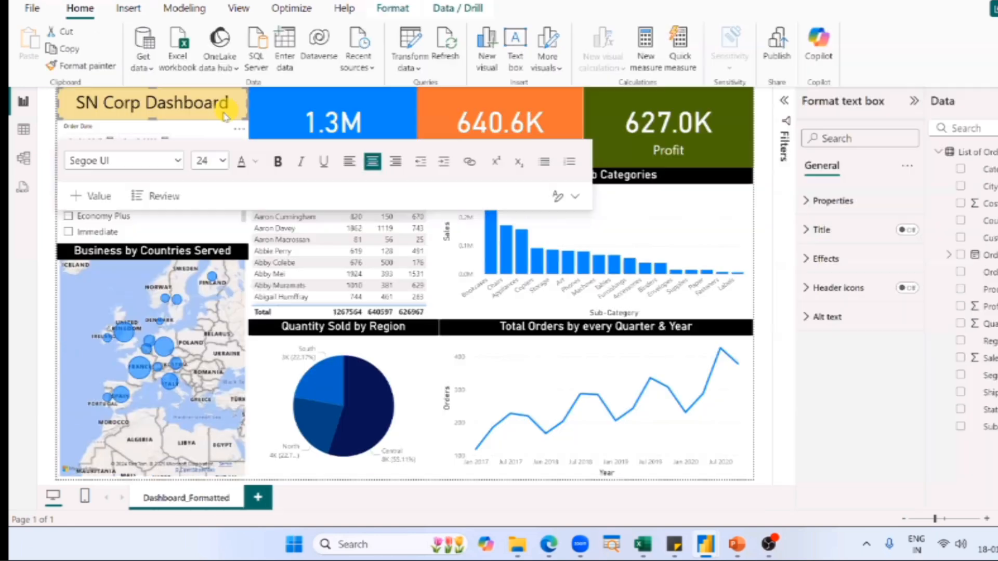
pyautogui.hotkey('alt', 'Tab')
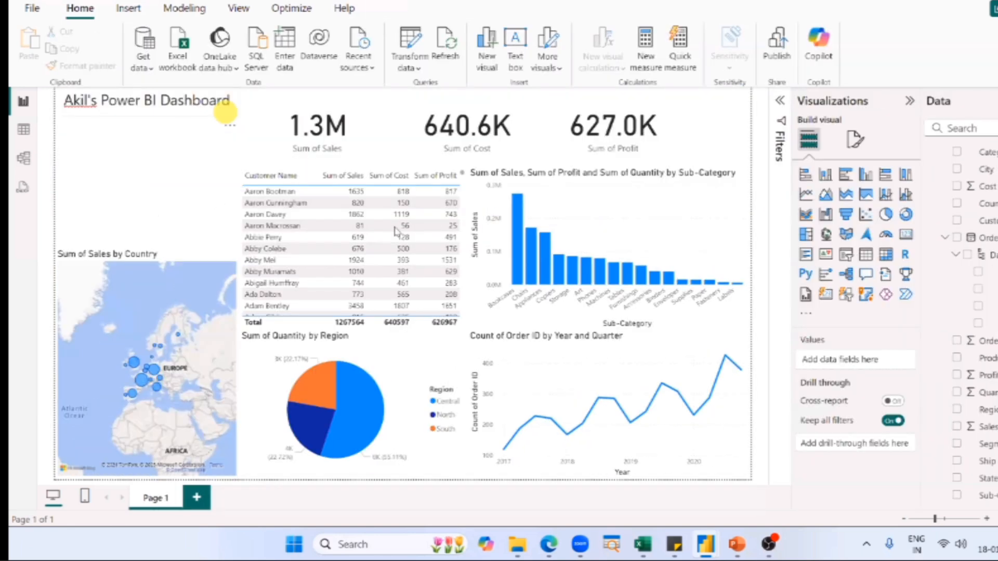
pyautogui.click(227, 107)
pyautogui.click(760, 213)
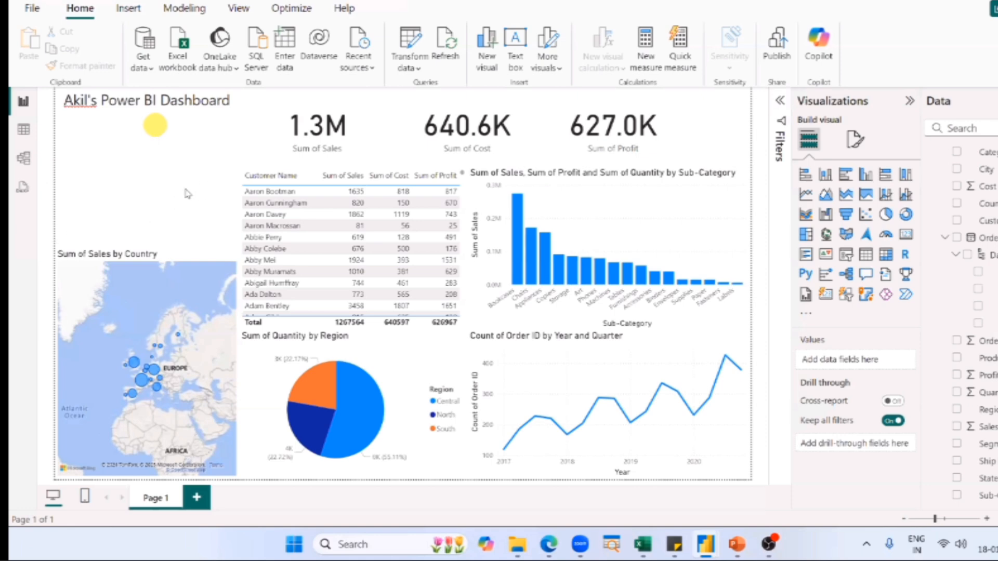
# - Switch to the finished Power BI Dashboard report, select its Ship Mode slicer and extend the slicer's lower edge slightly
pyautogui.hotkey('alt', 'Tab')
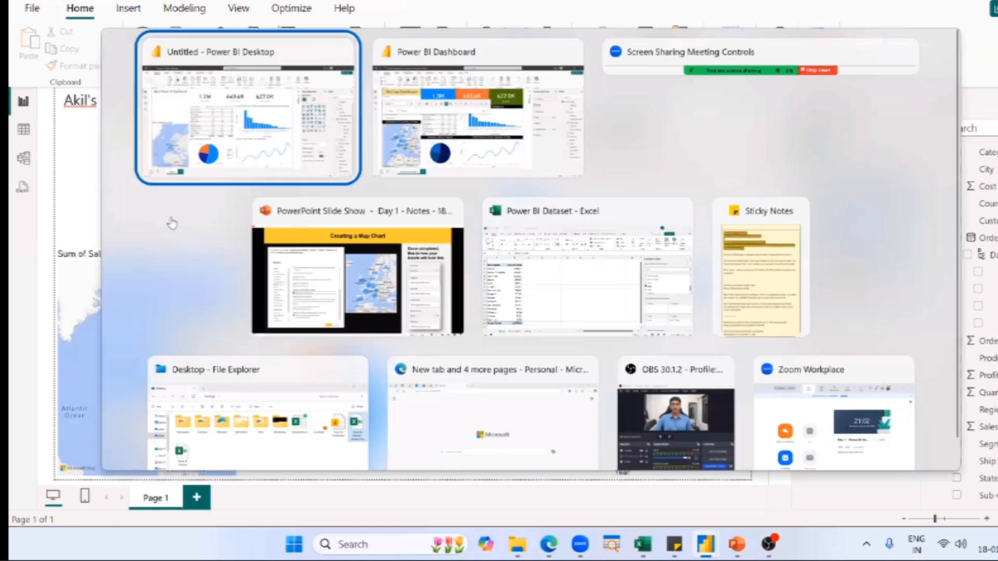
pyautogui.hotkey('alt', 'Tab')
pyautogui.click(46, 228)
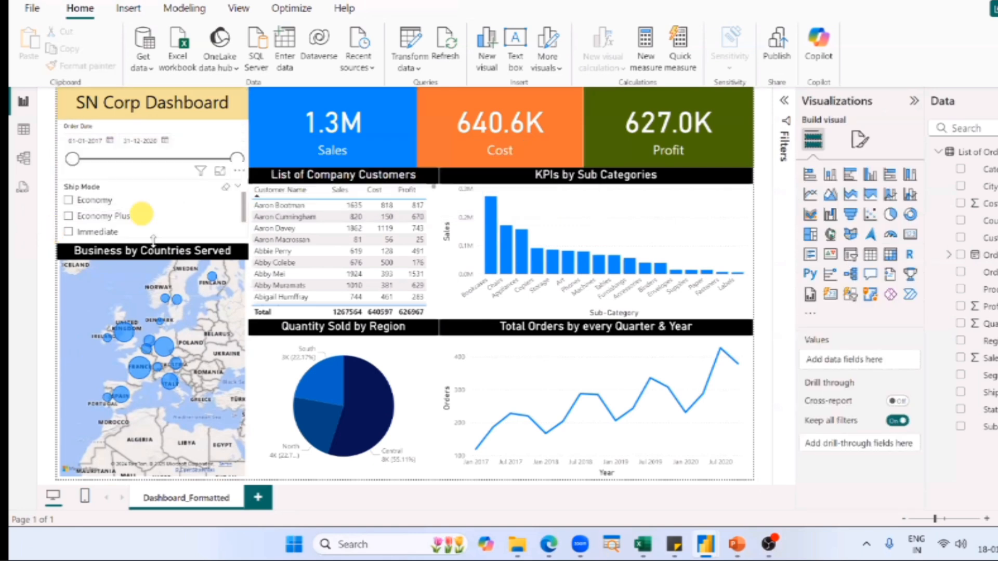
pyautogui.click(133, 232)
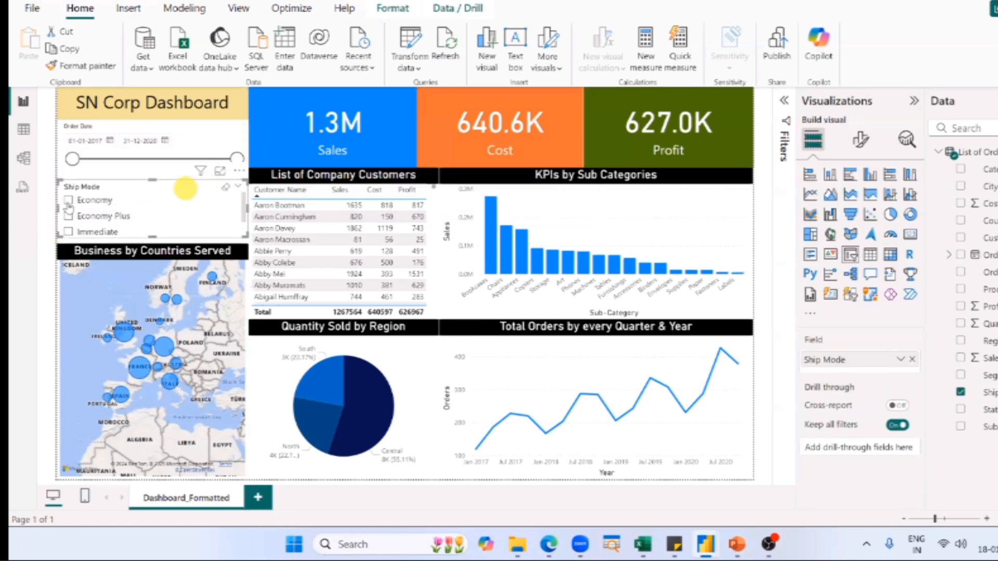
pyautogui.moveTo(152, 237); pyautogui.dragTo(153, 242)
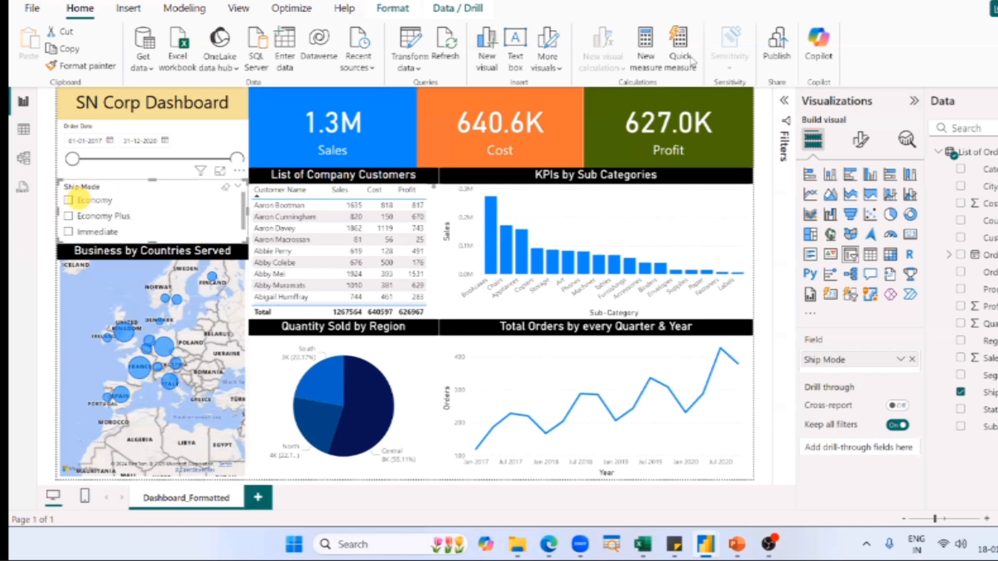
# - Filter the finished dashboard by the Economy and Immediate ship modes in turn to examine the visuals, and clear the filter
pyautogui.click(71, 200)
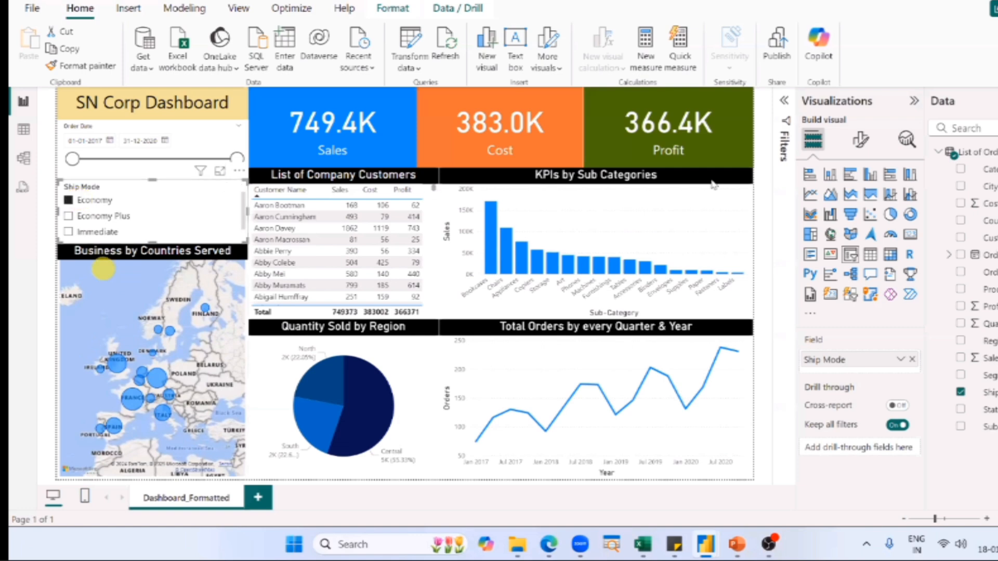
pyautogui.click(96, 233)
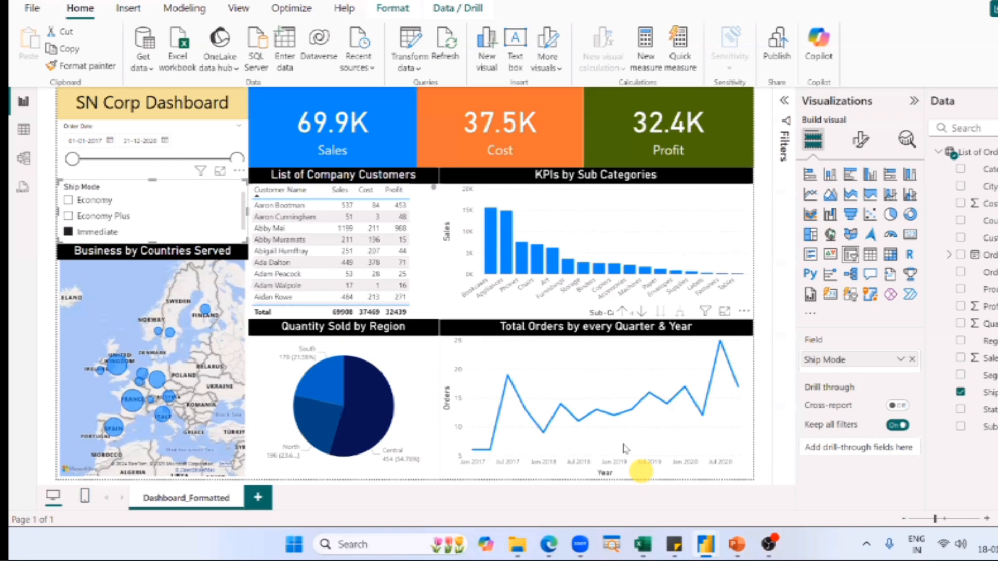
pyautogui.click(90, 206)
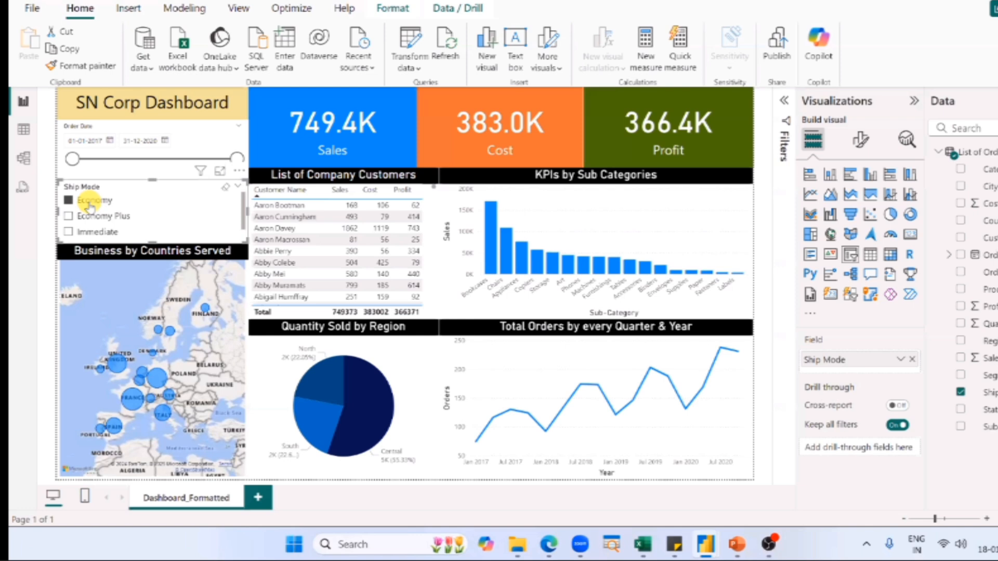
pyautogui.click(89, 206)
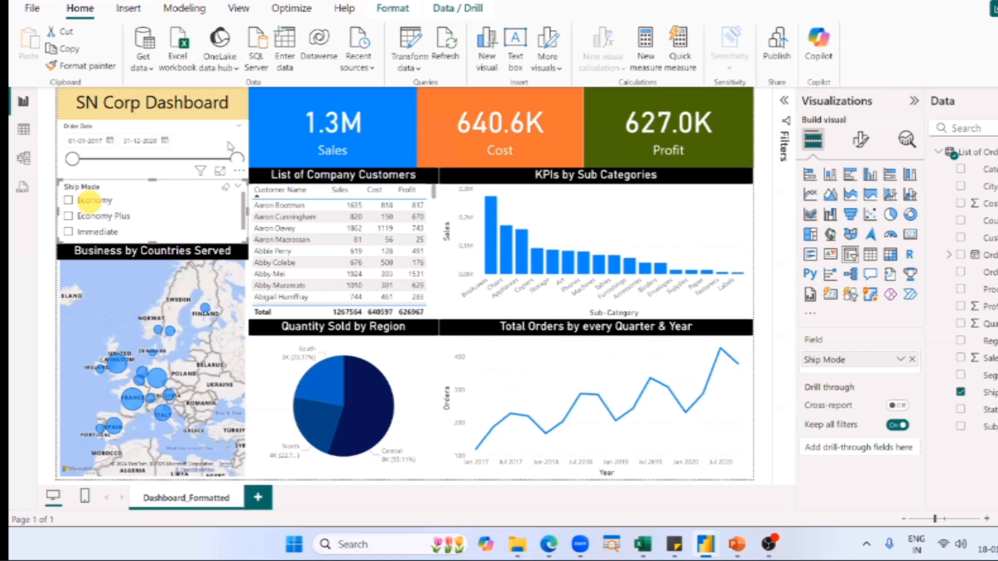
# - Switch to the untitled report, add a slicer sized to fit just above the Sum of Sales by Country map, and assign it the Ship Mode field
pyautogui.hotkey('alt', 'Tab')
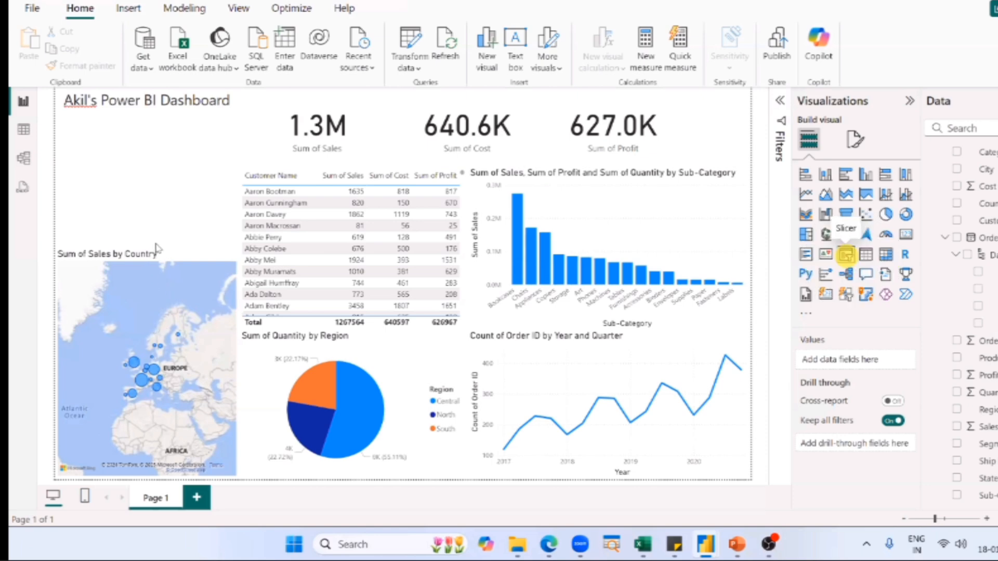
pyautogui.click(846, 254)
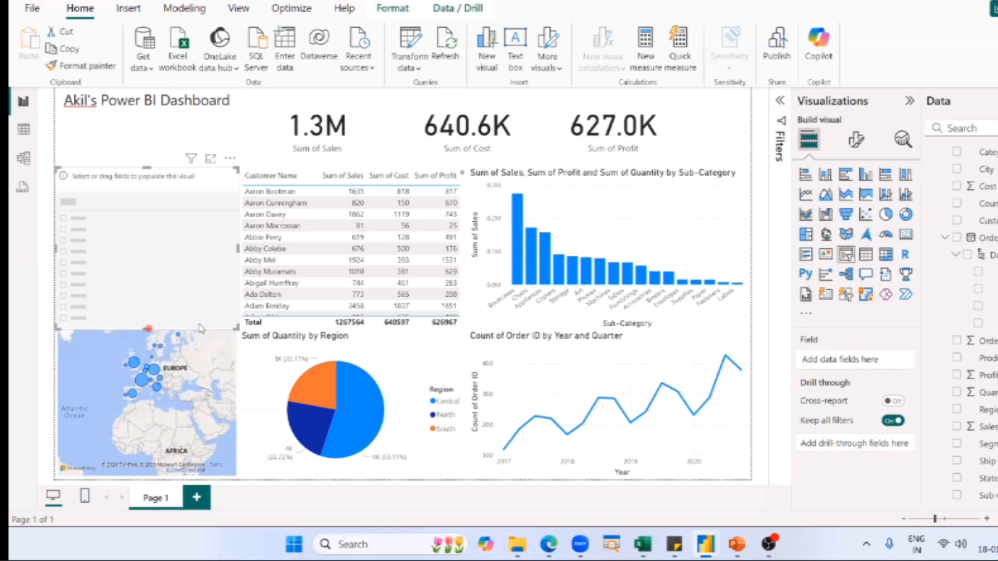
pyautogui.moveTo(149, 328); pyautogui.dragTo(155, 244)
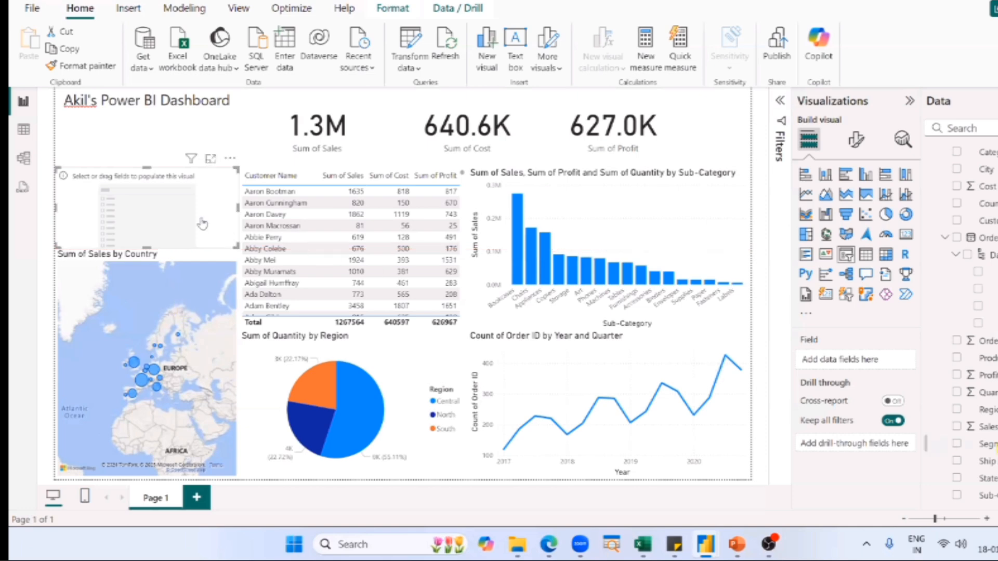
pyautogui.moveTo(986, 461); pyautogui.dragTo(68, 202)
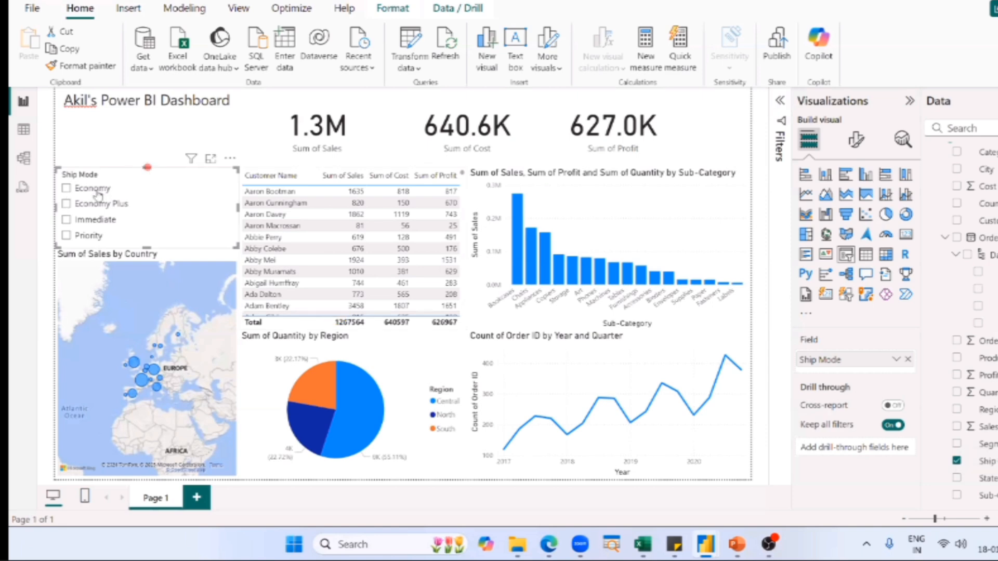
pyautogui.moveTo(148, 167); pyautogui.dragTo(151, 169)
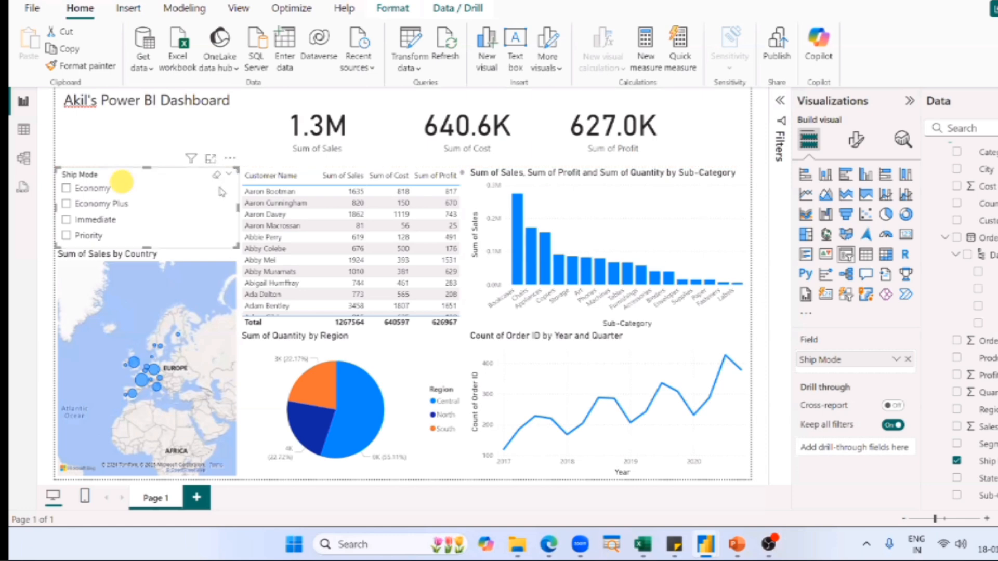
# - Test the new Ship Mode slicer with Economy and Immediate, and clear its selections
pyautogui.click(121, 185)
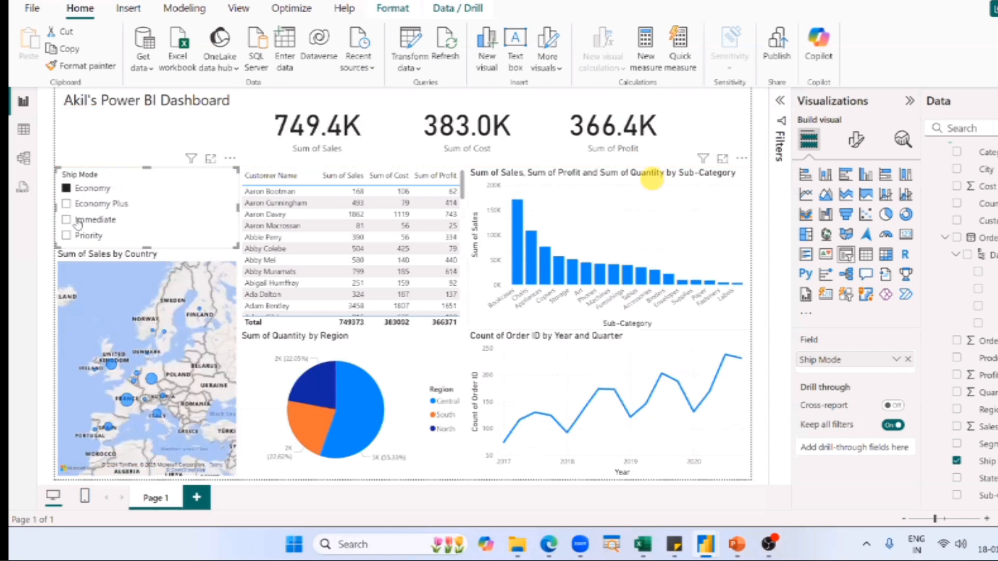
pyautogui.click(77, 220)
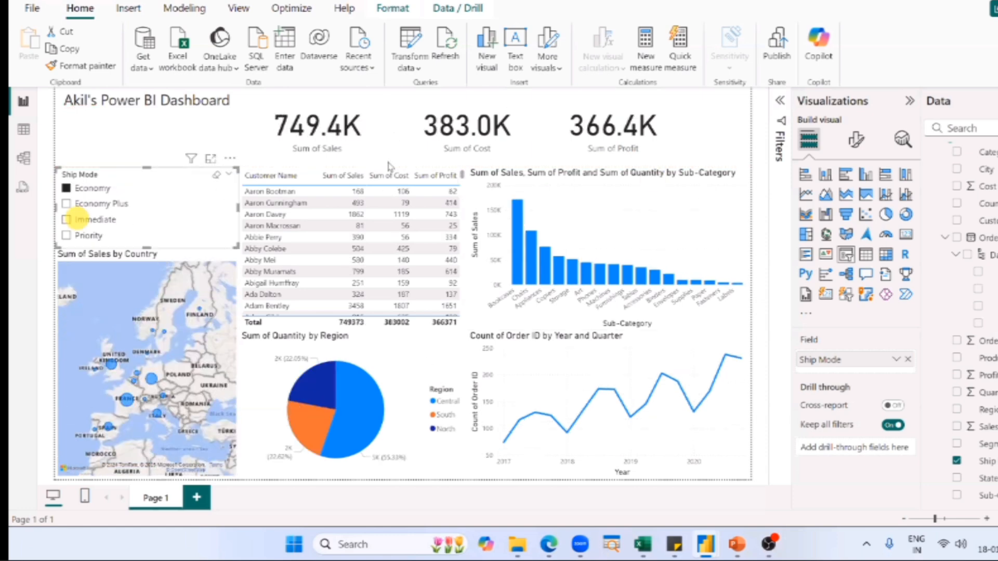
pyautogui.click(216, 178)
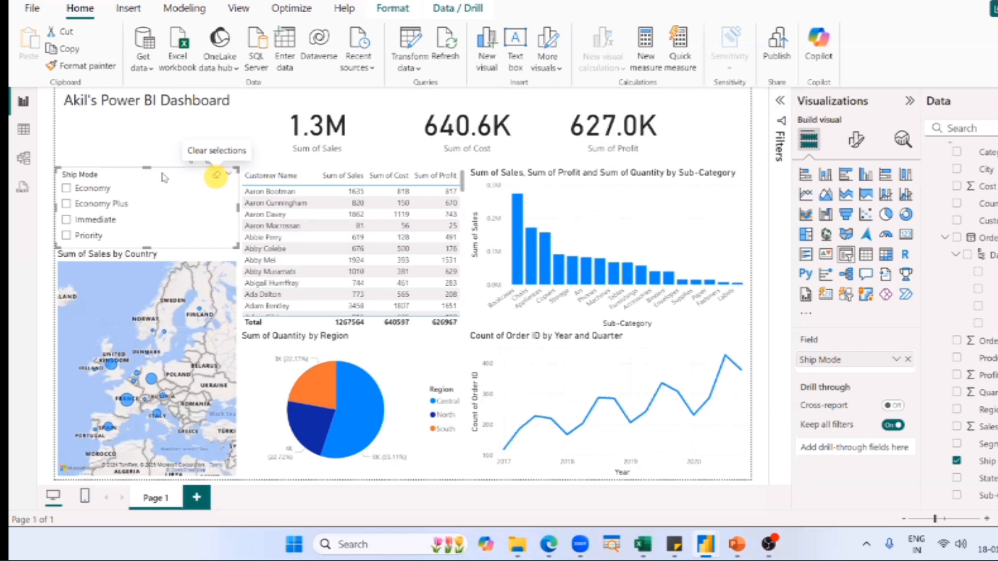
# - Switch to the finished Power BI Dashboard report and examine the Order Date slicer's field and start date
pyautogui.click(121, 129)
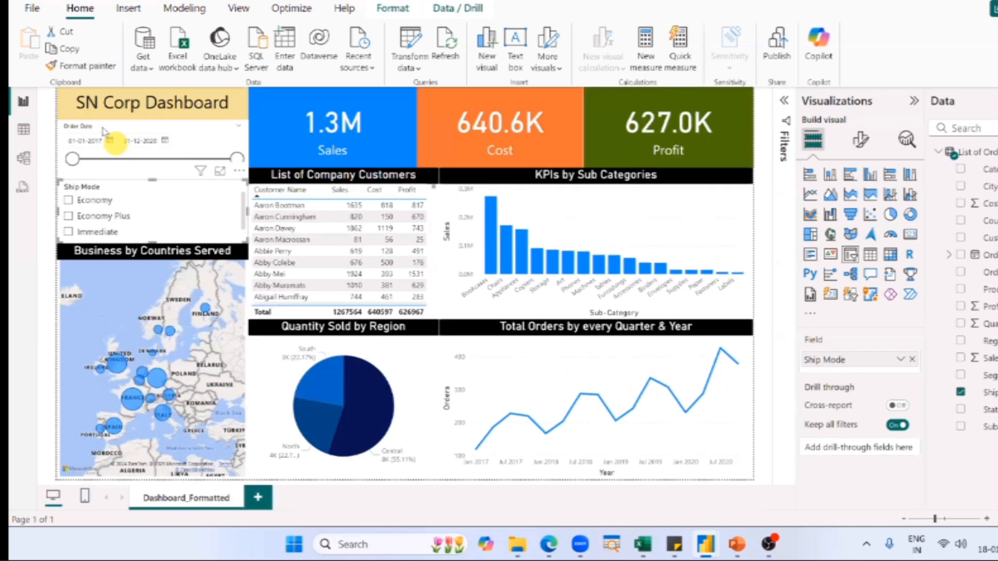
pyautogui.click(103, 130)
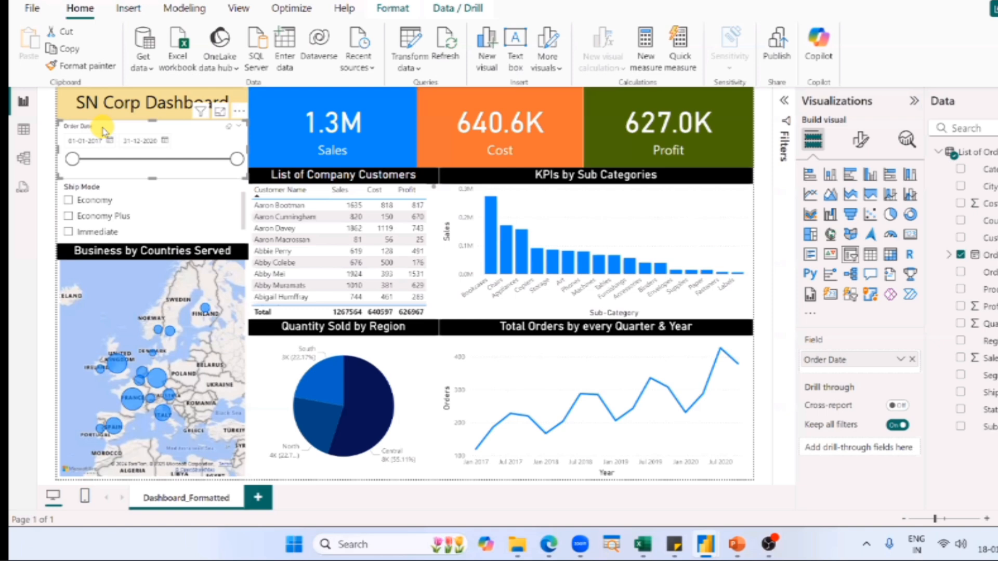
pyautogui.click(70, 141)
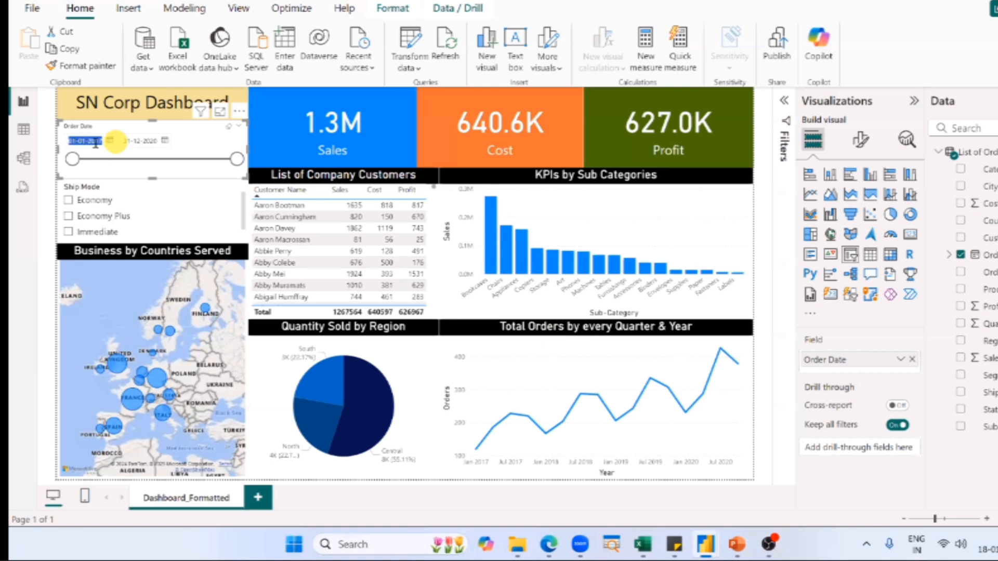
# - Set the finished dashboard's Order Date start to 01-05-2017, 01-05-2018 and 01-05-2019 in turn to examine how the visuals respond
pyautogui.click(87, 141)
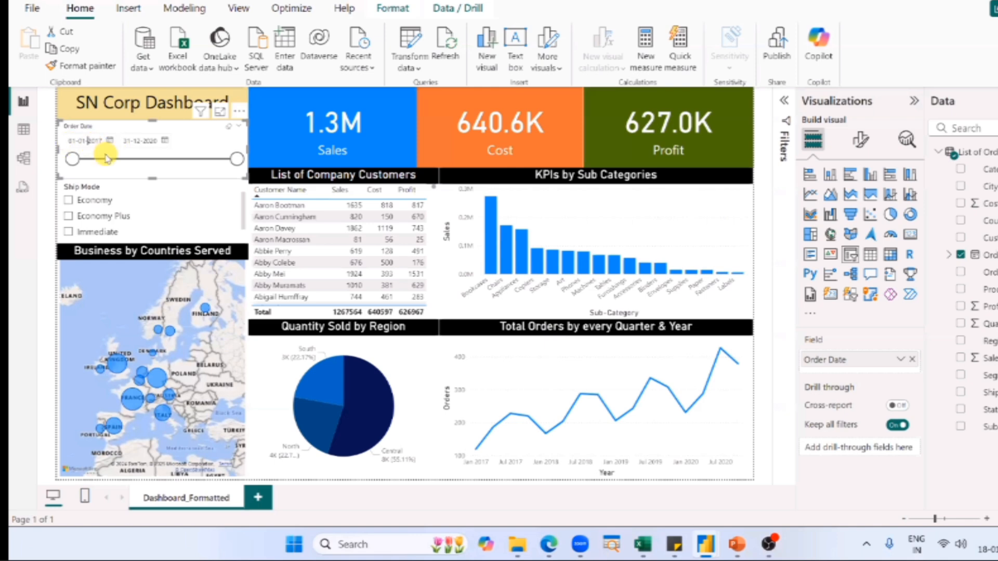
pyautogui.press('Left')
pyautogui.press('BackSpace')
pyautogui.write('5')
pyautogui.press('Return')
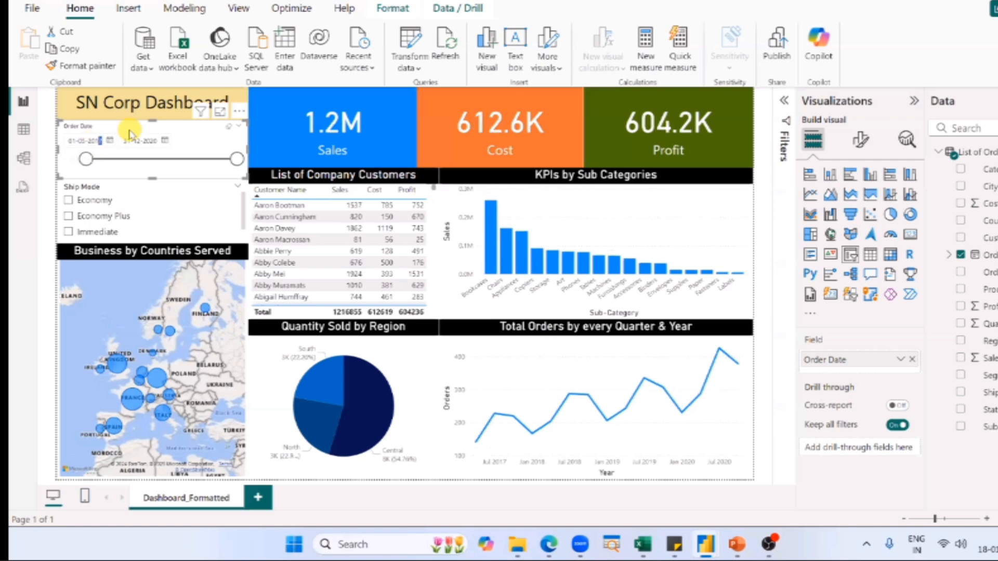
pyautogui.press('BackSpace')
pyautogui.write('8')
pyautogui.press('Return')
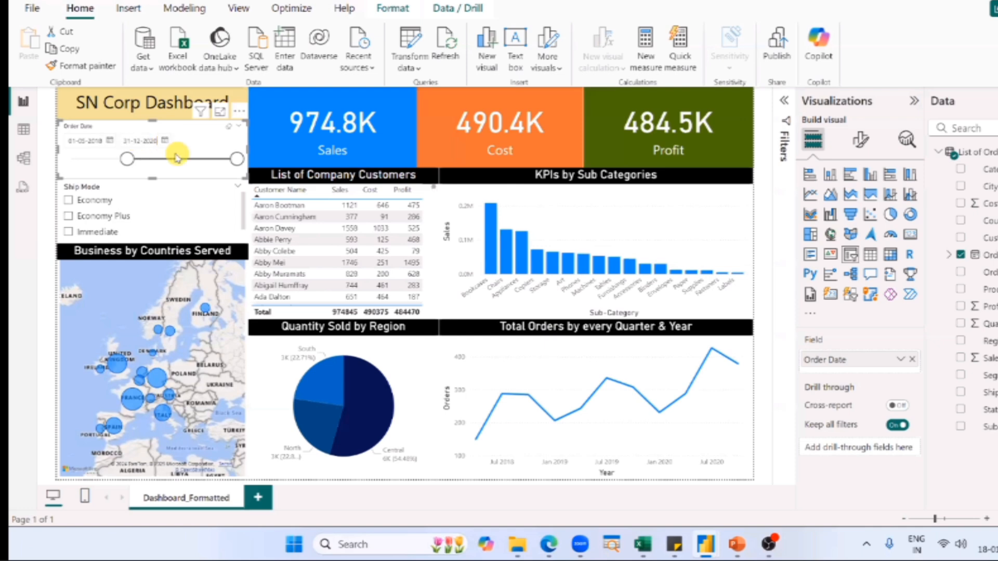
pyautogui.press('BackSpace')
pyautogui.write('9')
pyautogui.press('Return')
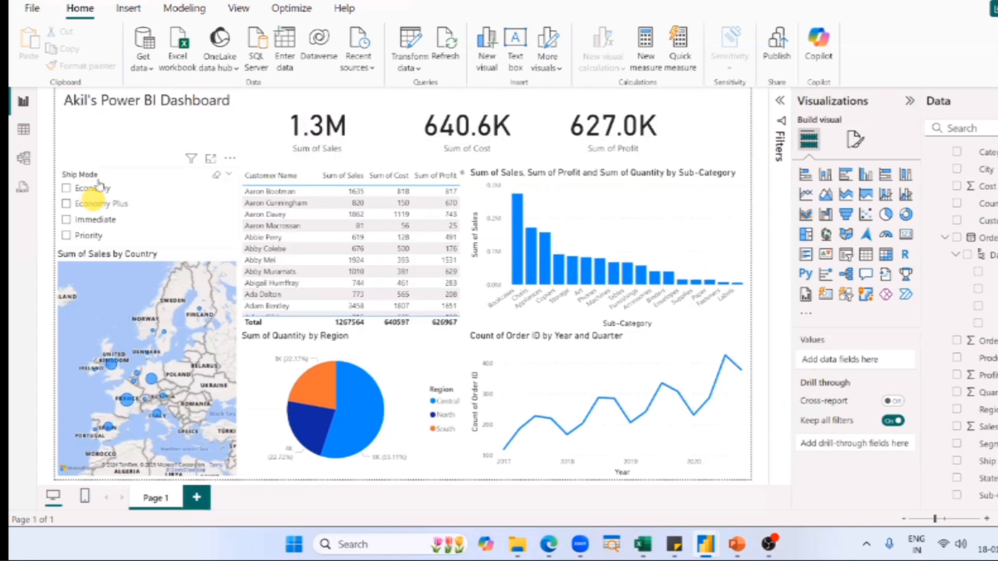
# - In the untitled report, add a slicer sized to fit between the title and the Ship Mode slicer, and assign it the Order Date field
pyautogui.click(845, 256)
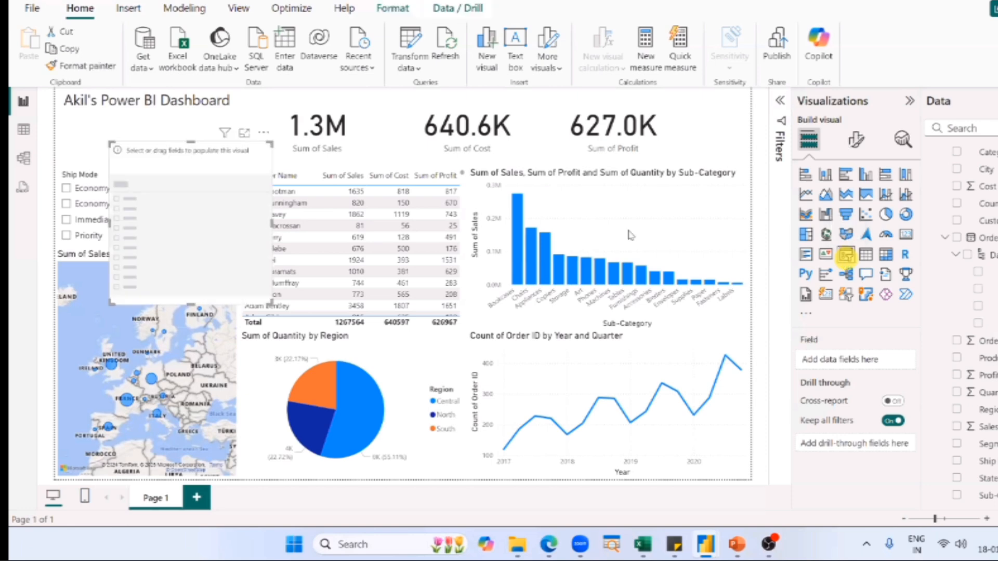
pyautogui.moveTo(141, 215); pyautogui.dragTo(85, 191)
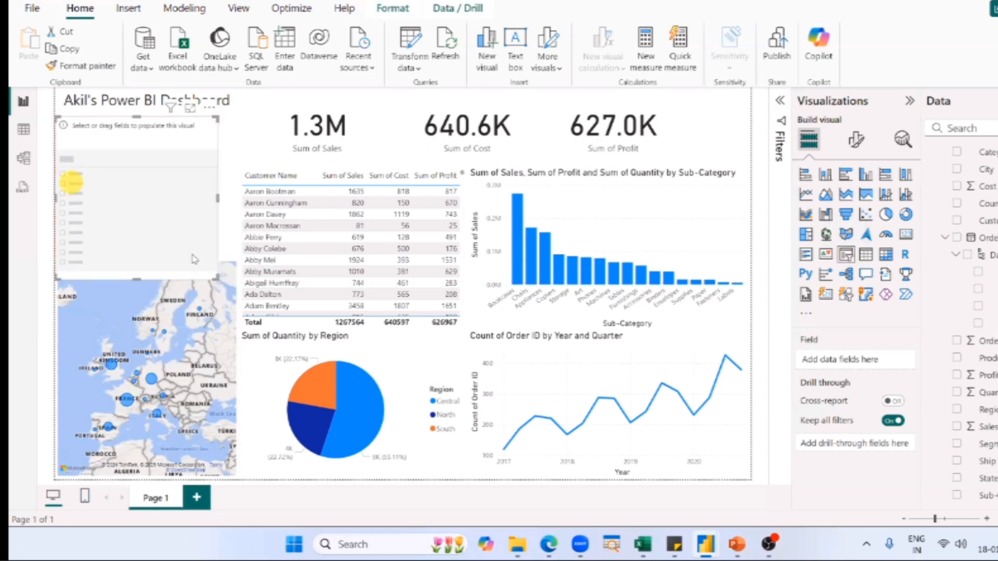
pyautogui.moveTo(214, 276); pyautogui.dragTo(209, 186)
pyautogui.moveTo(231, 172); pyautogui.dragTo(247, 163)
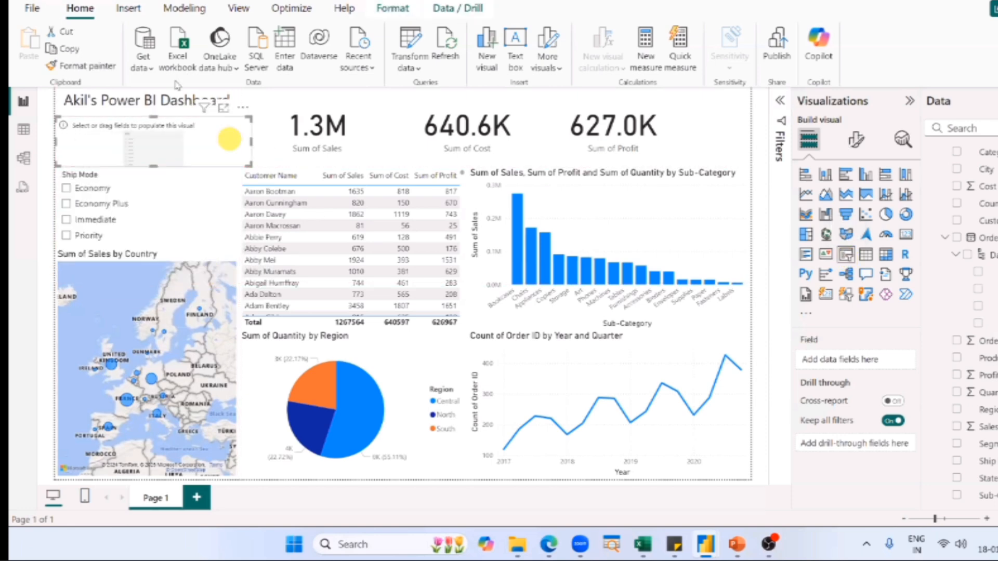
pyautogui.click(149, 172)
pyautogui.moveTo(149, 168); pyautogui.dragTo(149, 173)
pyautogui.click(145, 159)
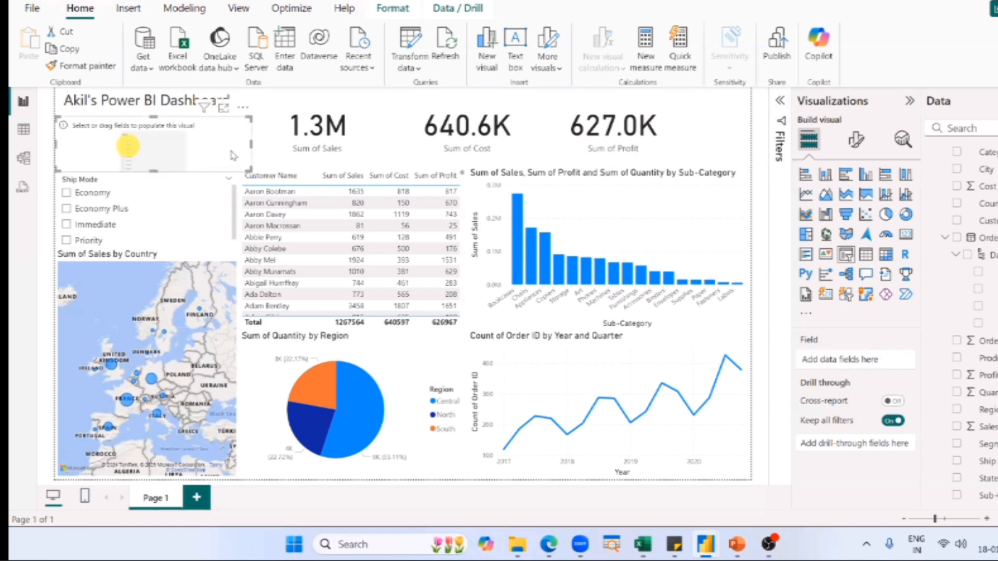
pyautogui.moveTo(250, 144); pyautogui.dragTo(238, 149)
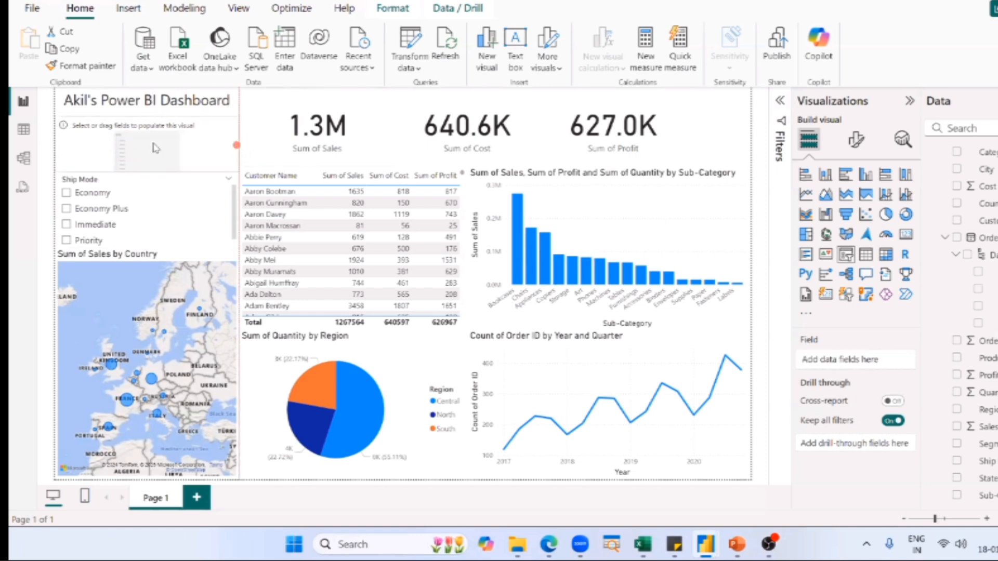
pyautogui.click(154, 152)
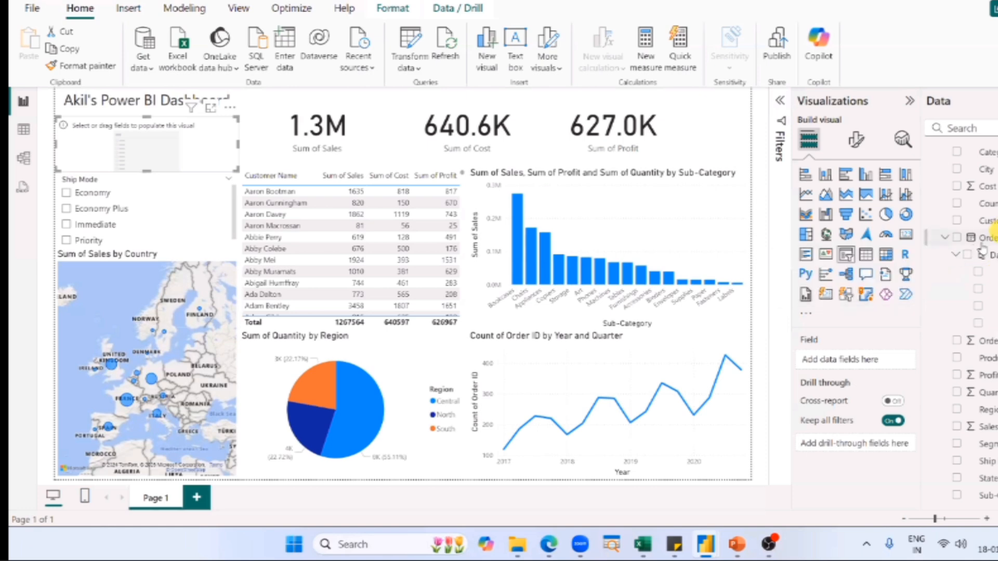
pyautogui.moveTo(949, 252); pyautogui.dragTo(151, 166)
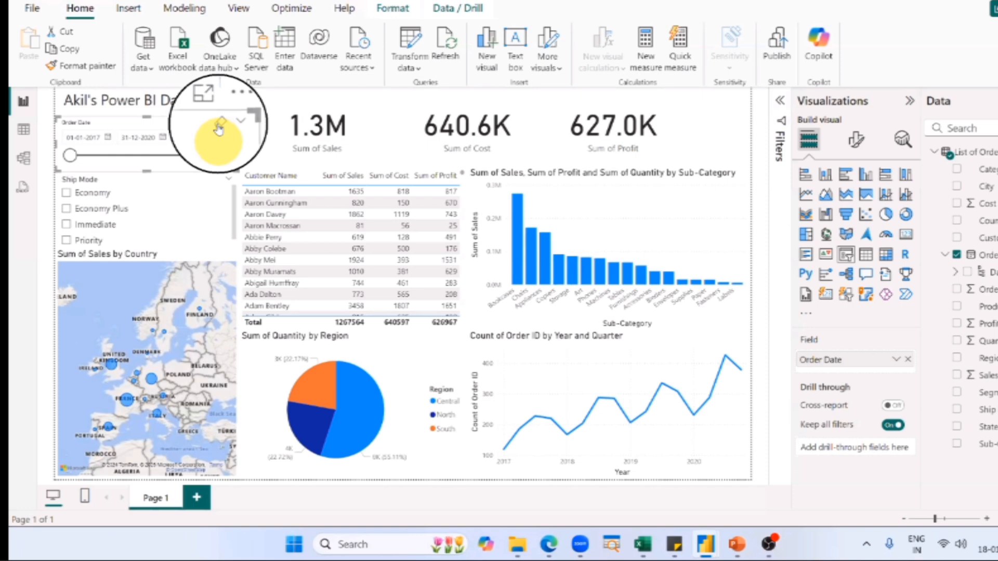
# - Test the Ship Mode slicer with Economy, clear the selection, and delete the Order Date and Ship Mode slicers
pyautogui.click(191, 192)
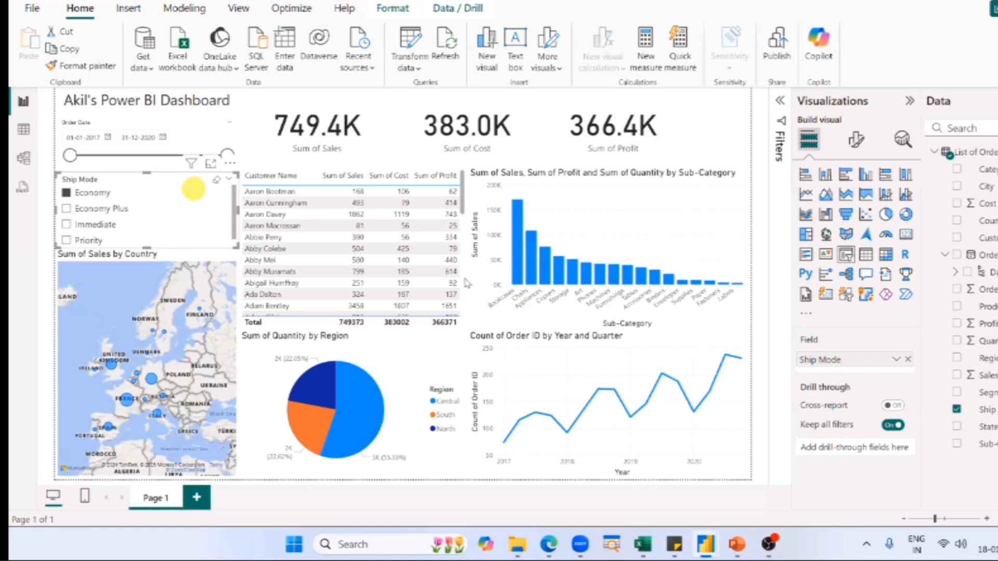
pyautogui.click(191, 191)
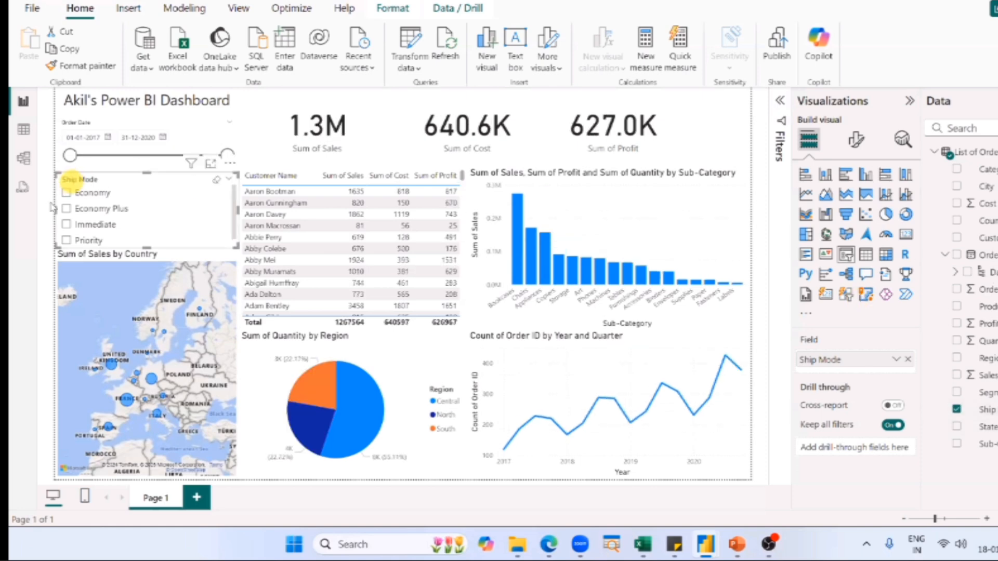
pyautogui.click(186, 131)
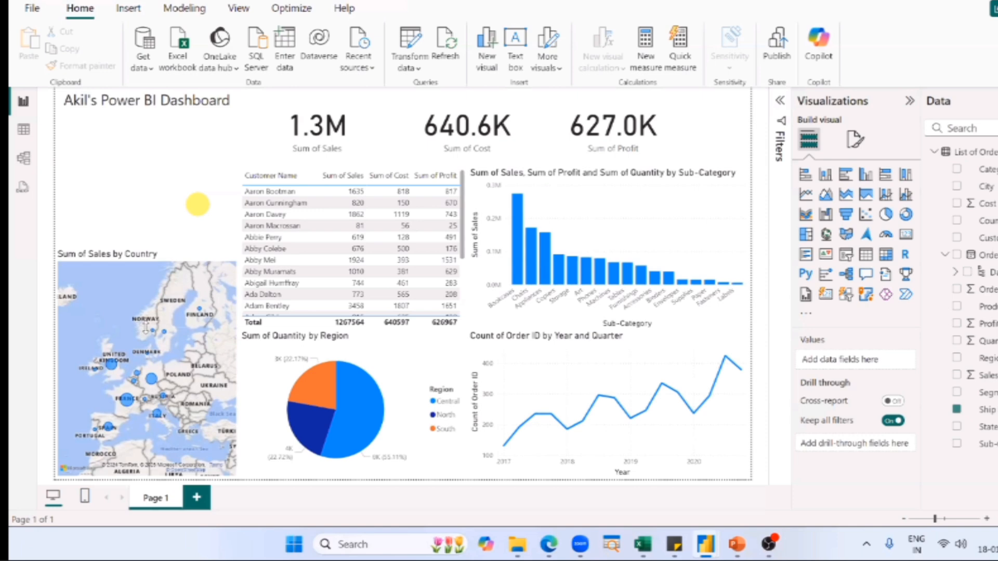
# - Add a new slicer just above the Sum of Sales by Country map, assign it the Ship Mode field, and lower its upper edge slightly
pyautogui.click(845, 254)
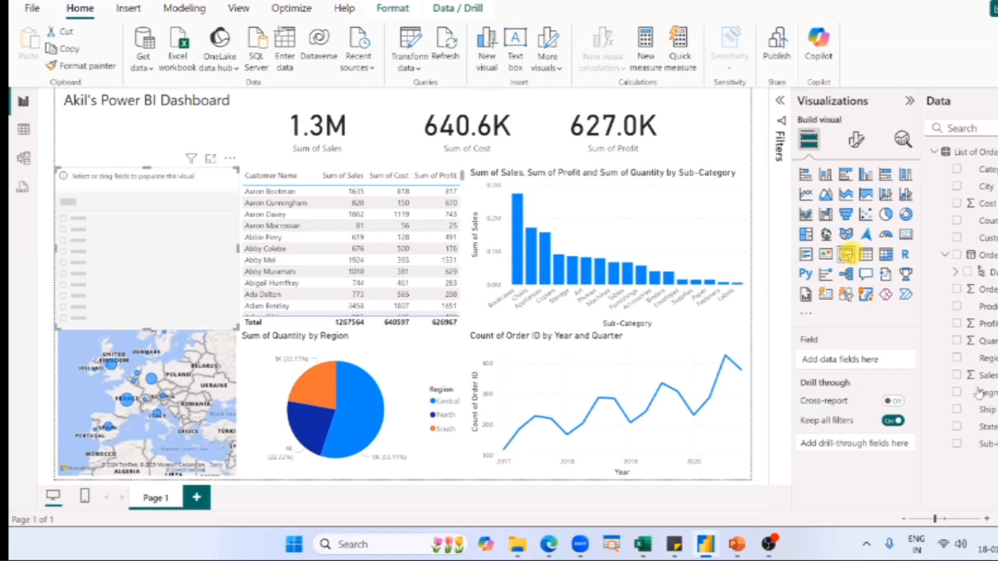
pyautogui.moveTo(147, 328); pyautogui.dragTo(143, 248)
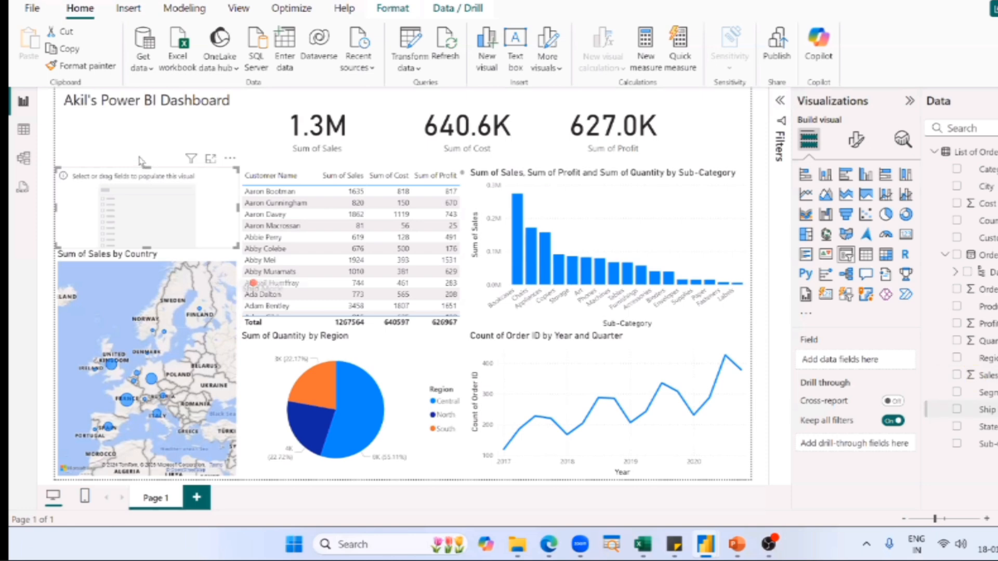
pyautogui.moveTo(985, 409); pyautogui.dragTo(148, 208)
pyautogui.moveTo(147, 168); pyautogui.dragTo(146, 178)
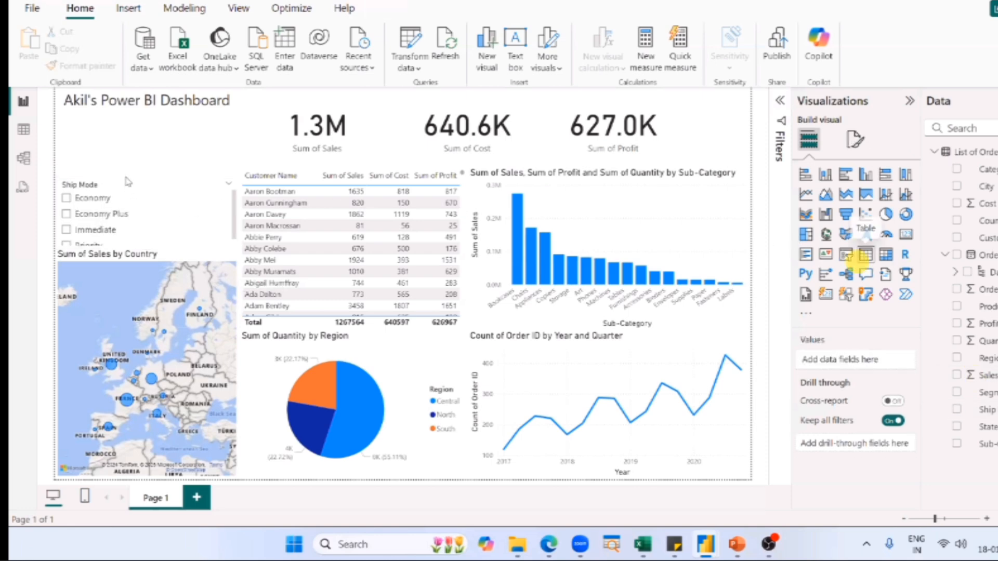
# - Add a second slicer between the title and the Ship Mode slicer, fit it to the column width, and assign it the Order Date field
pyautogui.click(846, 255)
pyautogui.moveTo(126, 177); pyautogui.dragTo(188, 180)
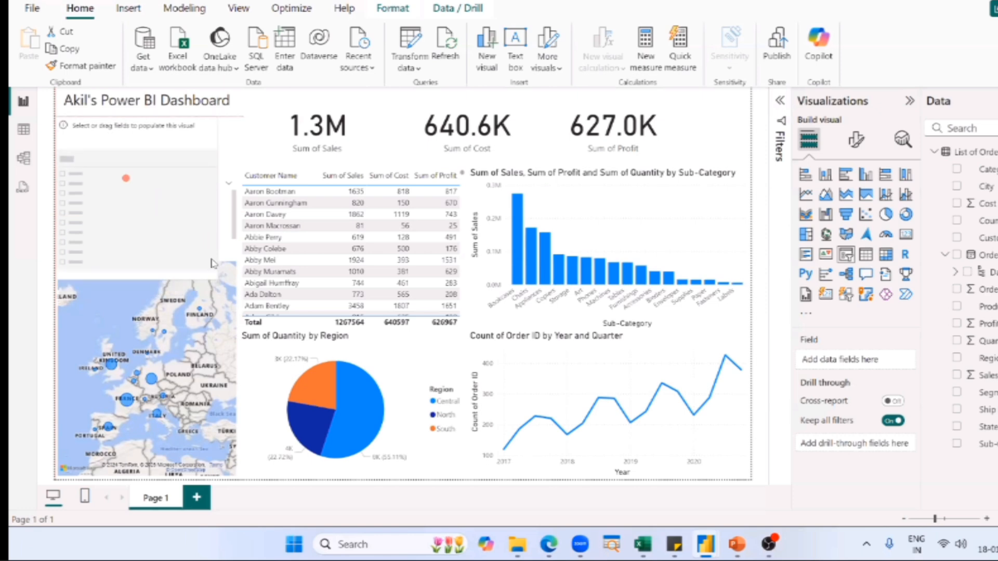
pyautogui.click(237, 170)
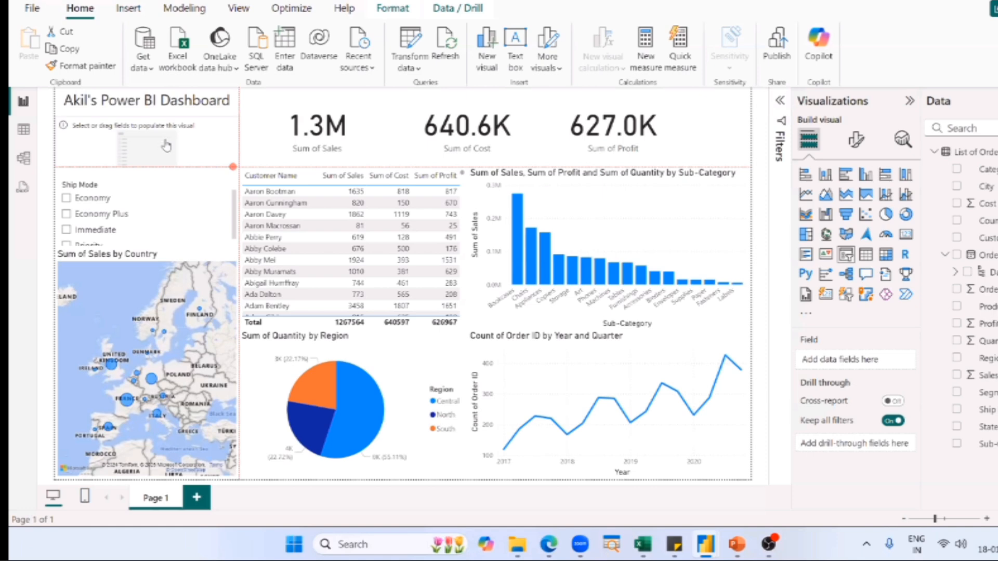
pyautogui.moveTo(233, 166); pyautogui.dragTo(236, 166)
pyautogui.moveTo(166, 145); pyautogui.dragTo(167, 145)
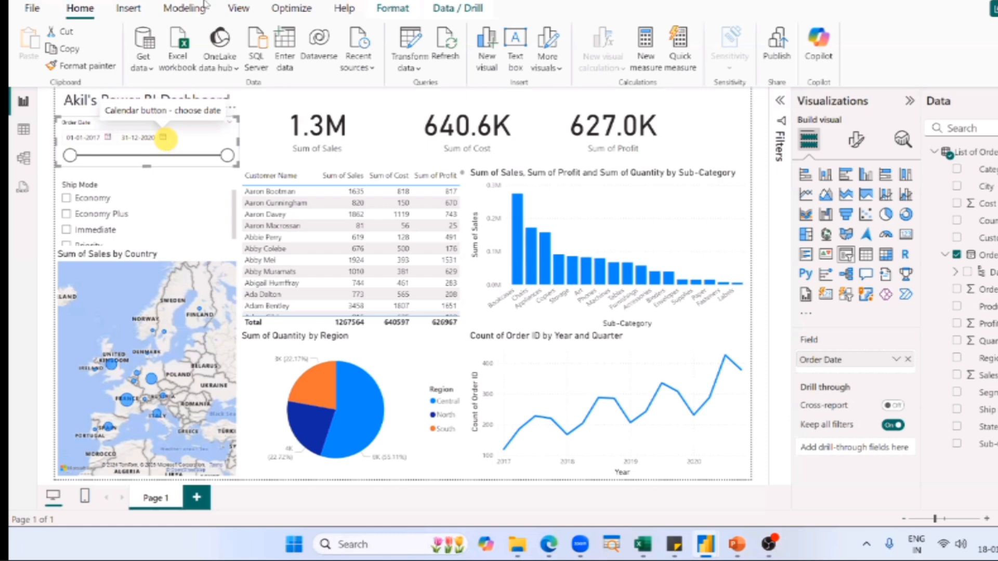
# - Switch to the PowerPoint slides and view the Mega Day 2 session slide
pyautogui.hotkey('alt', 'Tab')
pyautogui.hotkey('alt', 'Tab')
pyautogui.hotkey('alt', 'Tab')
pyautogui.click(888, 179)
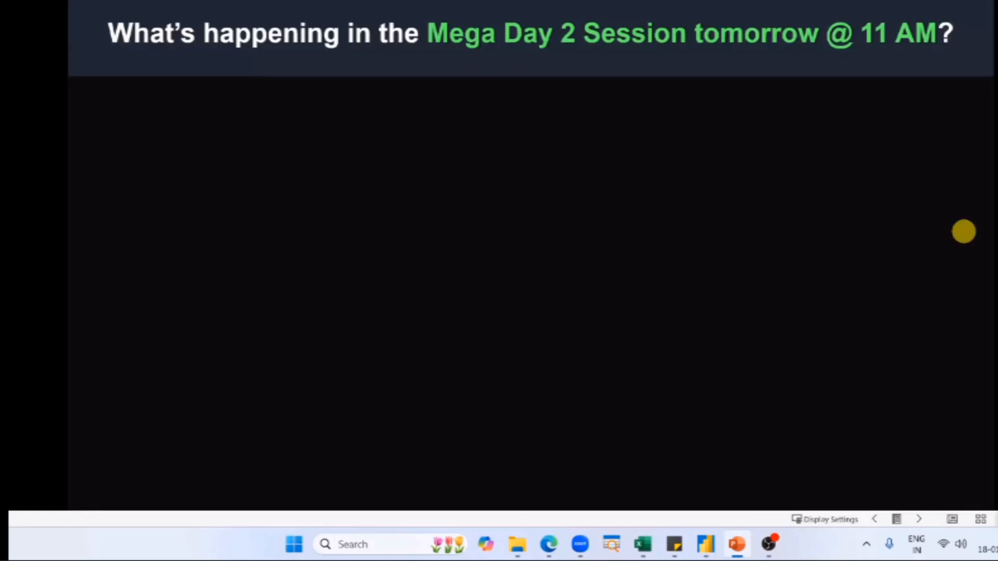
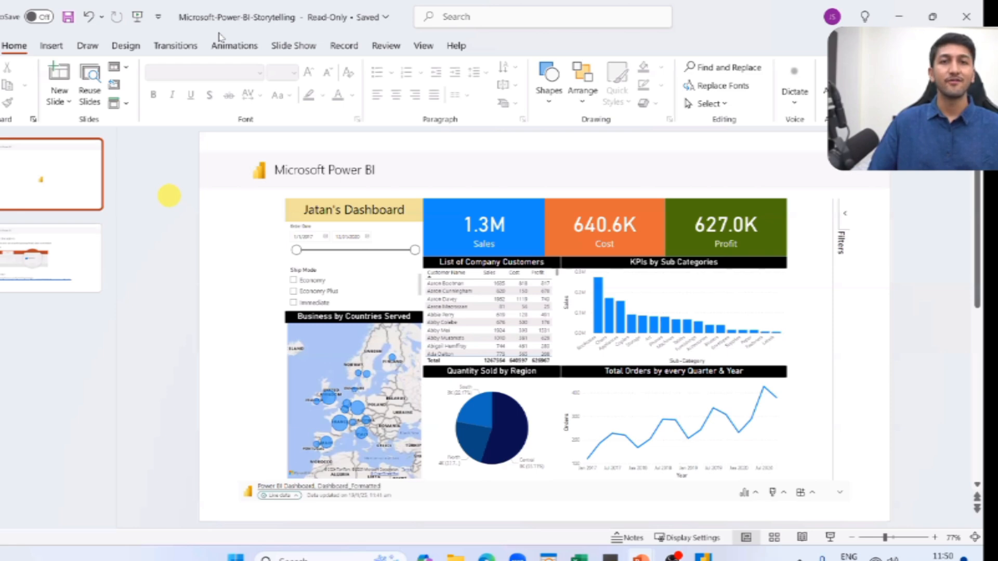
# - In the Microsoft-Power-BI-Storytelling presentation, delete the second slide and insert a blank title slide before the dashboard slide
pyautogui.click(89, 235)
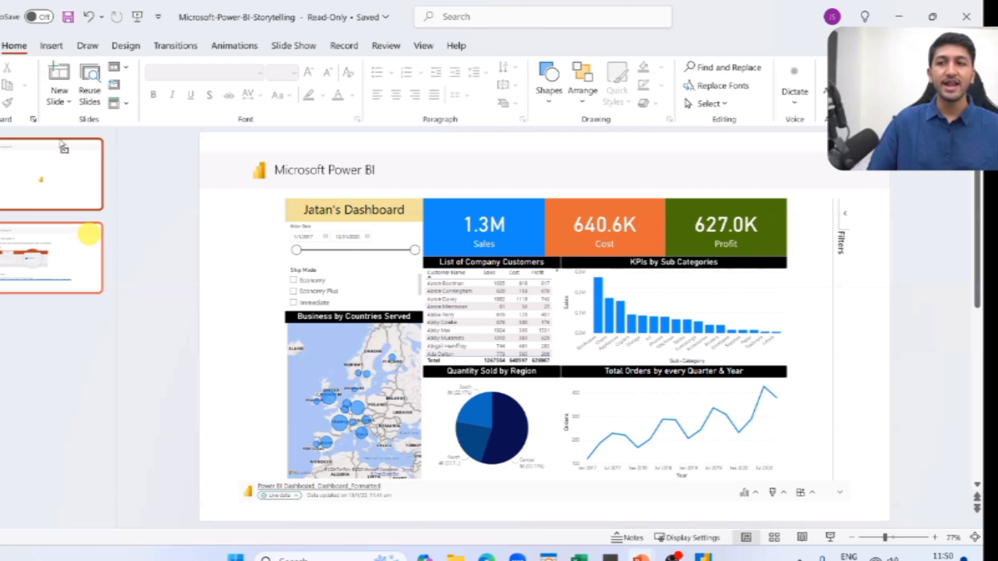
pyautogui.press('Delete')
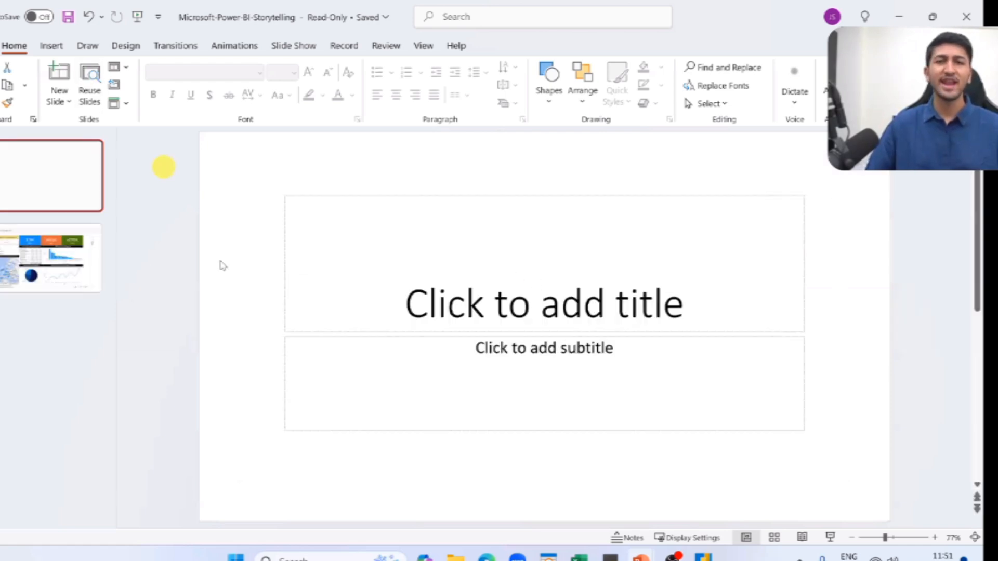
# - Enter the title "Company Performance (FY24-25)" on the first slide and the subtitle "Made by" followed by the author's full name
pyautogui.click(535, 284)
pyautogui.click(139, 258)
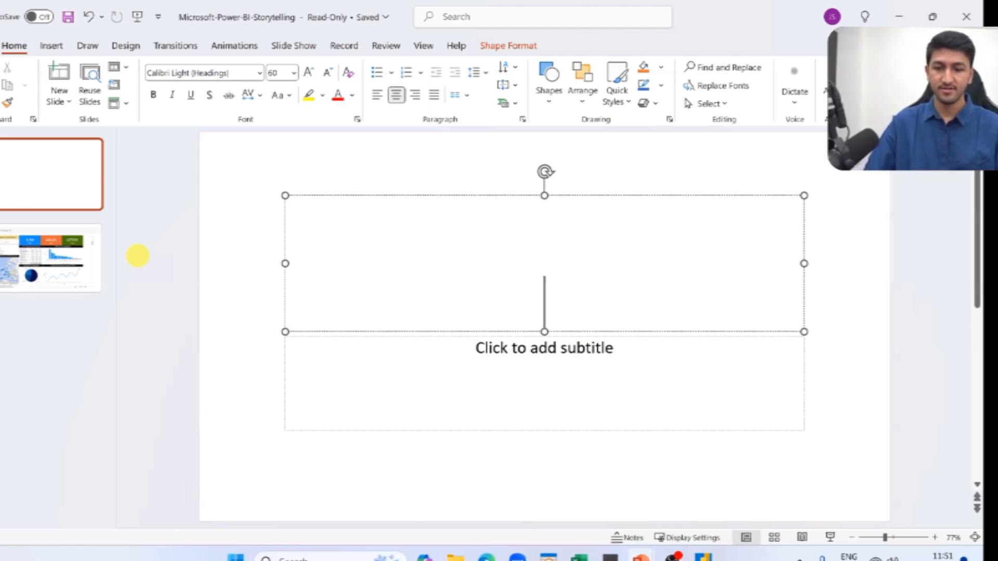
pyautogui.write('Company Perf')
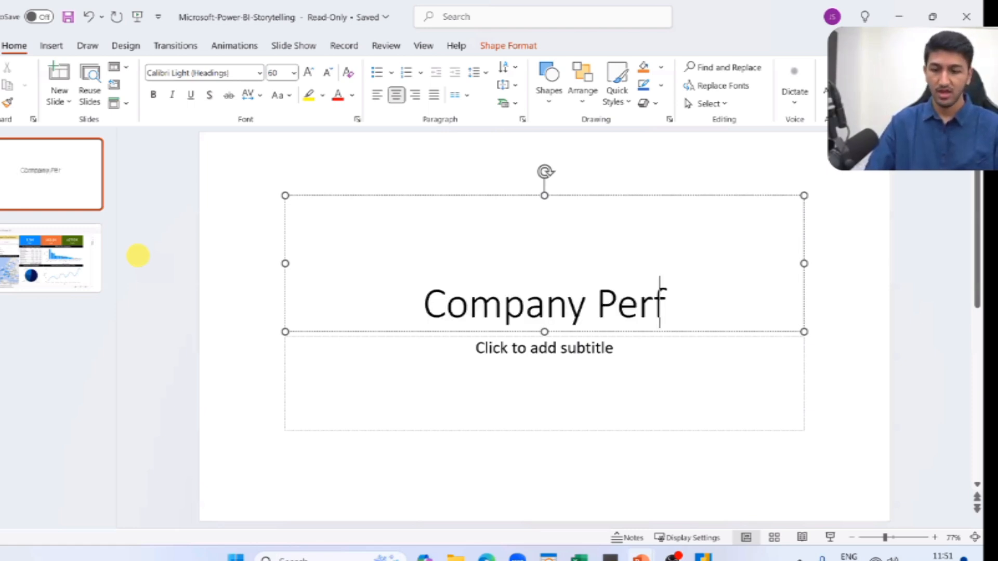
pyautogui.write('ormance (')
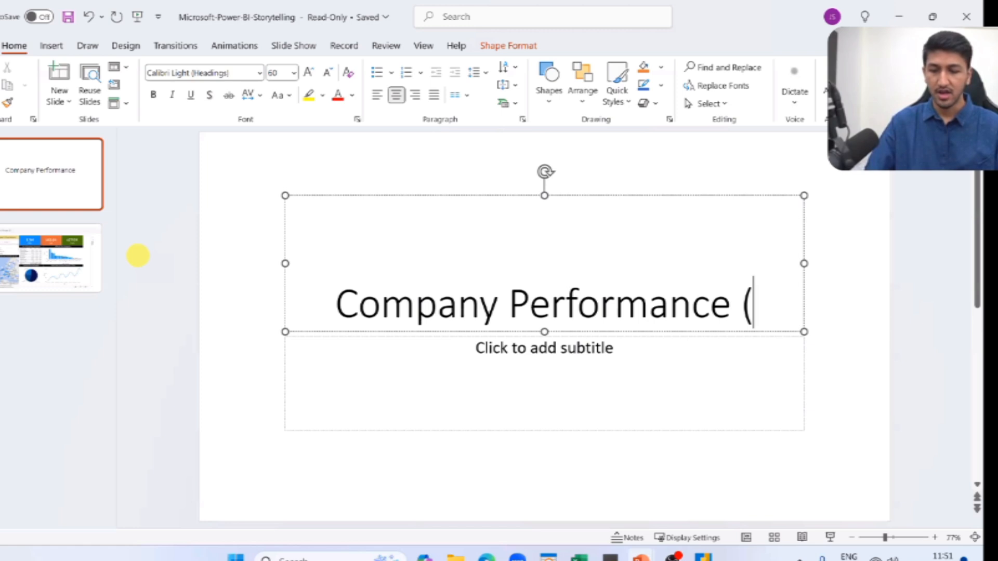
pyautogui.write('FY')
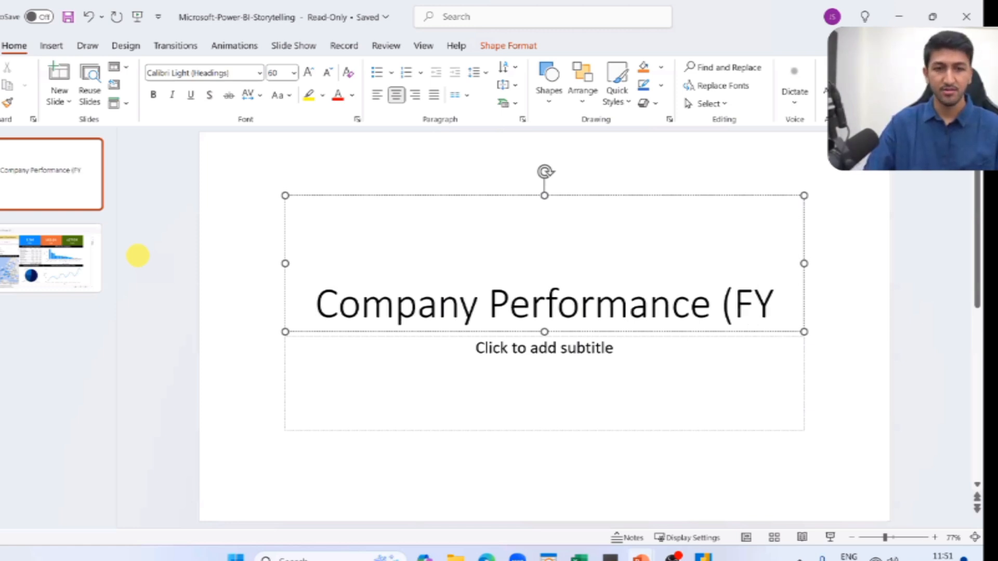
pyautogui.write('24-25)')
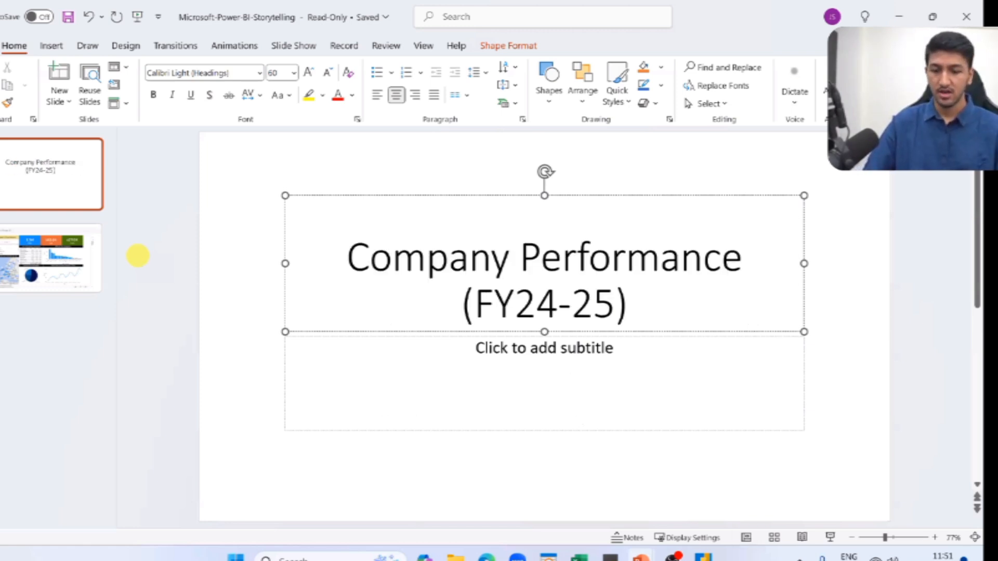
pyautogui.click(556, 365)
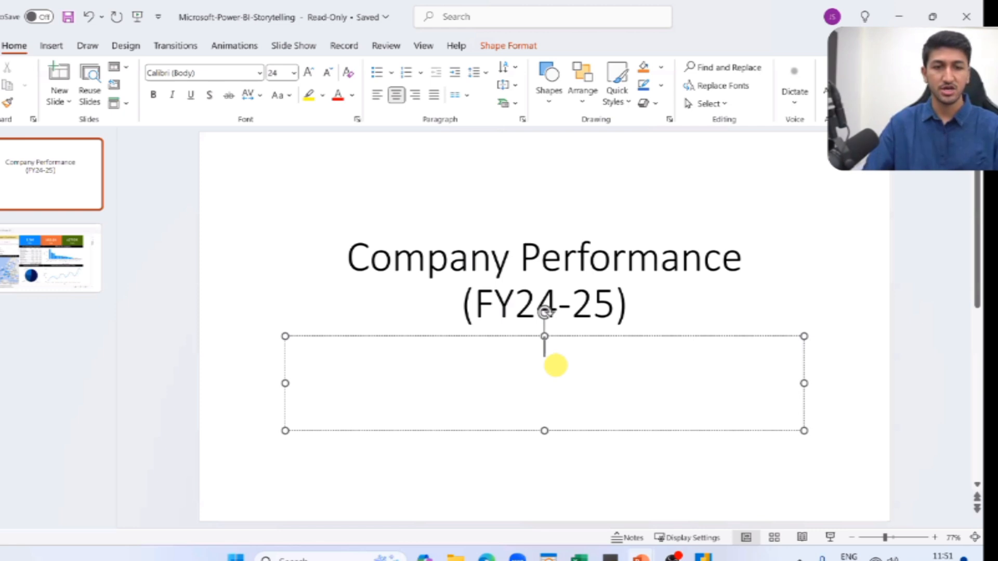
pyautogui.write('Made by Jata')
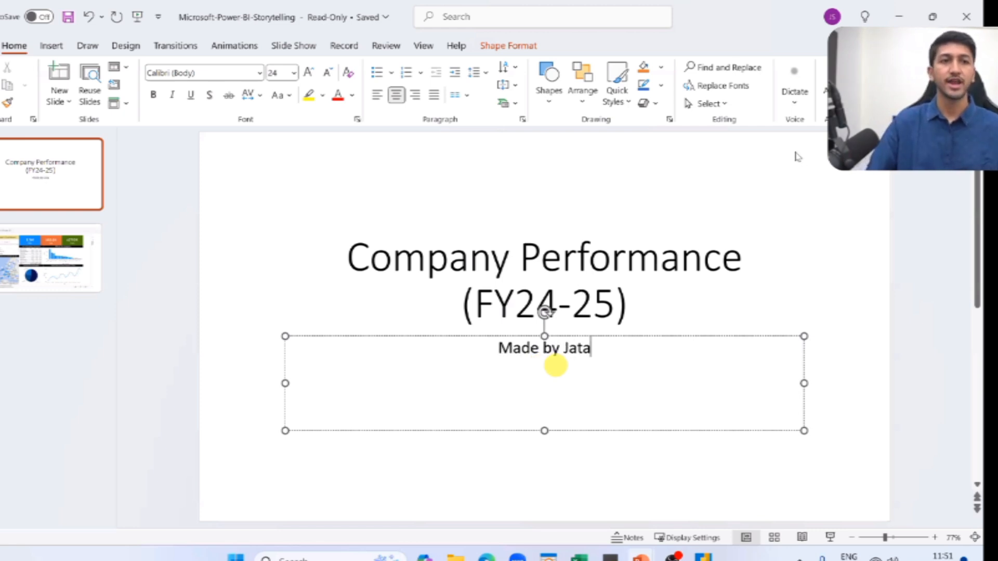
pyautogui.write('n Shah')
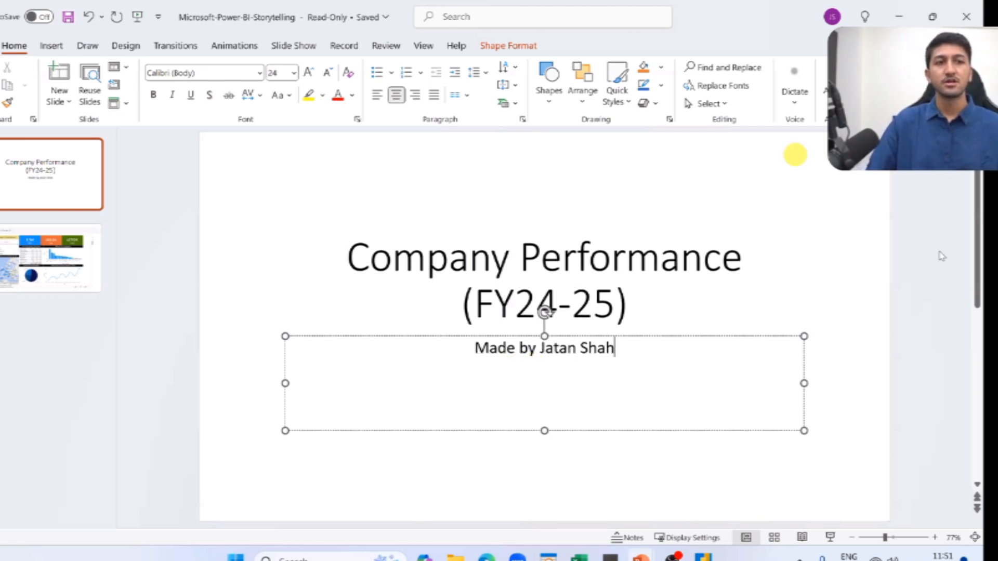
# - Apply a dark blue Designer layout to the title slide and go to the Power BI dashboard slide
pyautogui.click(909, 262)
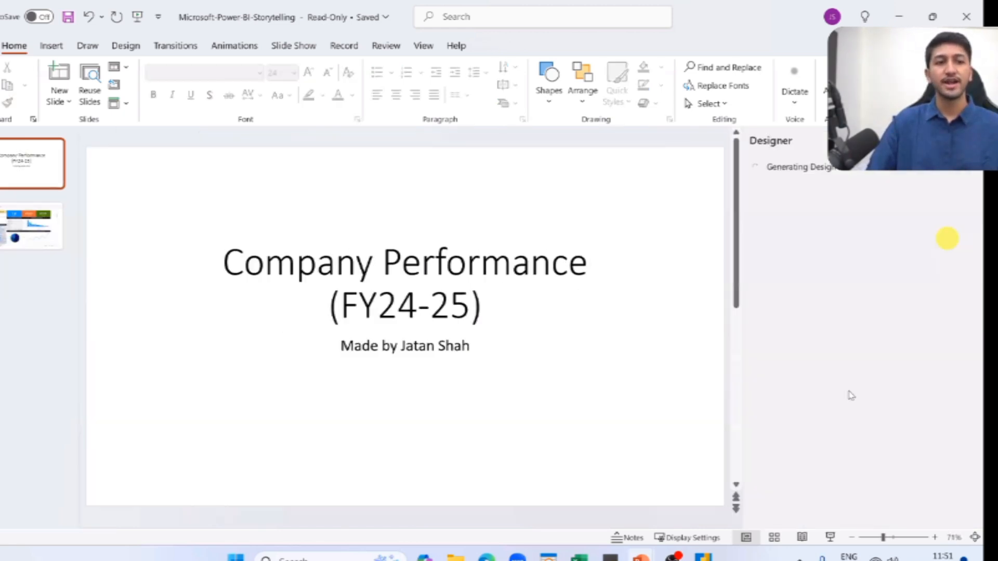
pyautogui.scroll(-2, 906, 256)
pyautogui.click(830, 339)
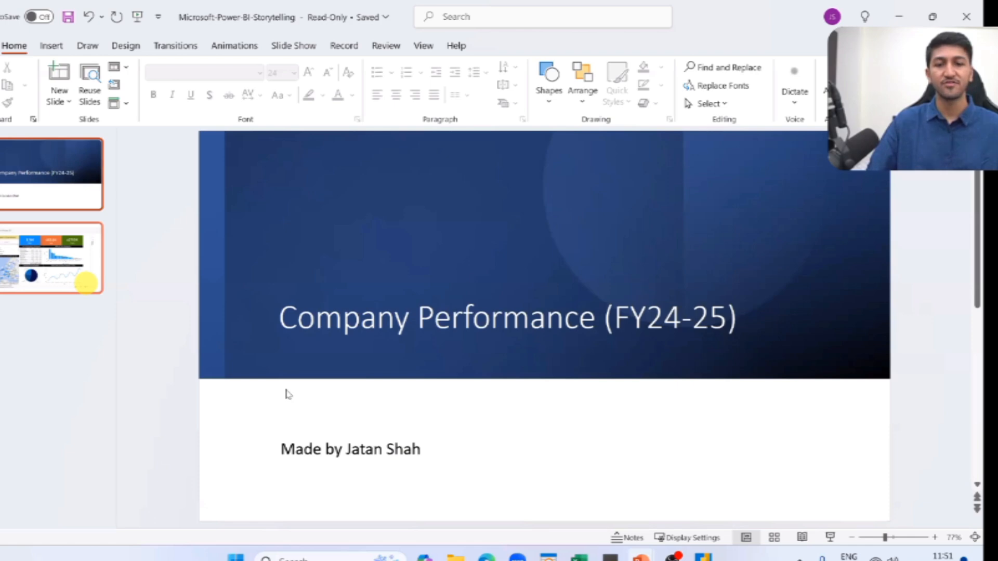
pyautogui.click(86, 283)
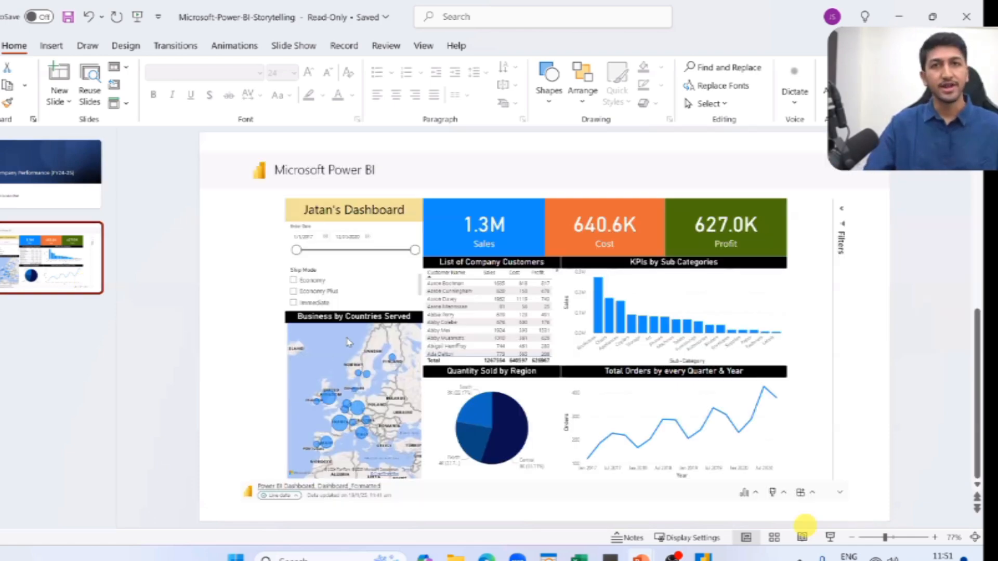
# - Show the dashboard slide in Reading View and scroll through the List of Company Customers table
pyautogui.click(802, 537)
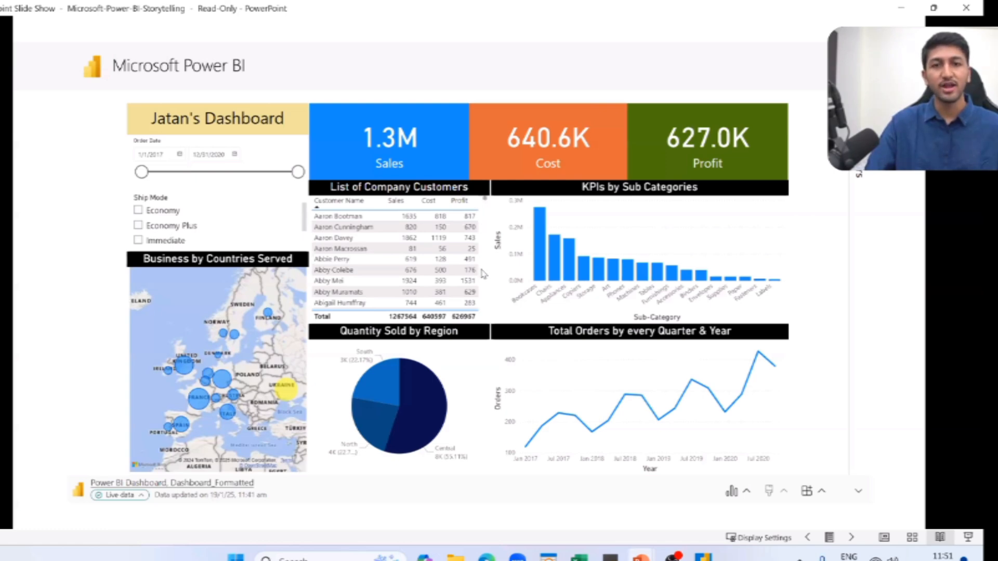
pyautogui.scroll(-3, 482, 281)
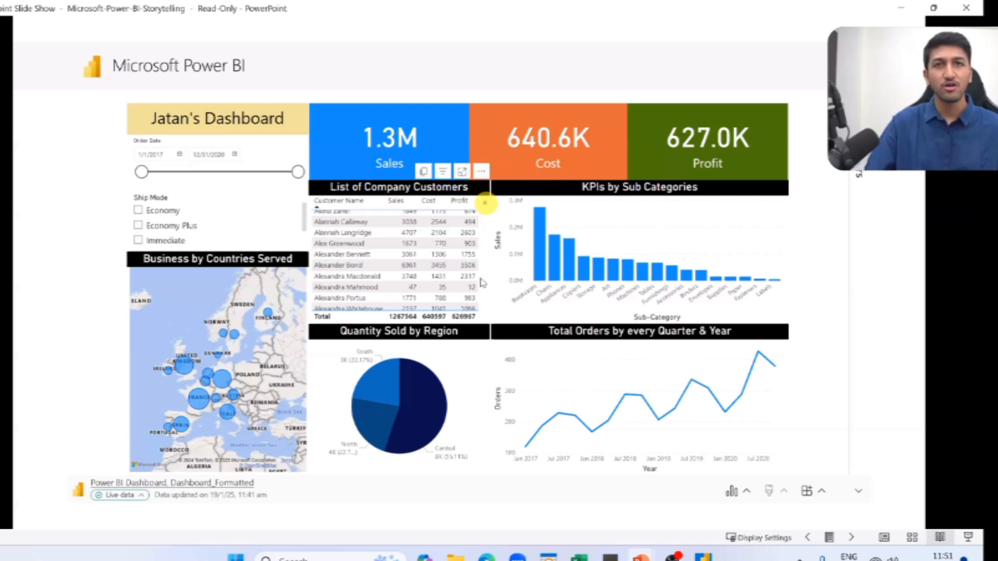
pyautogui.moveTo(485, 203); pyautogui.dragTo(479, 283)
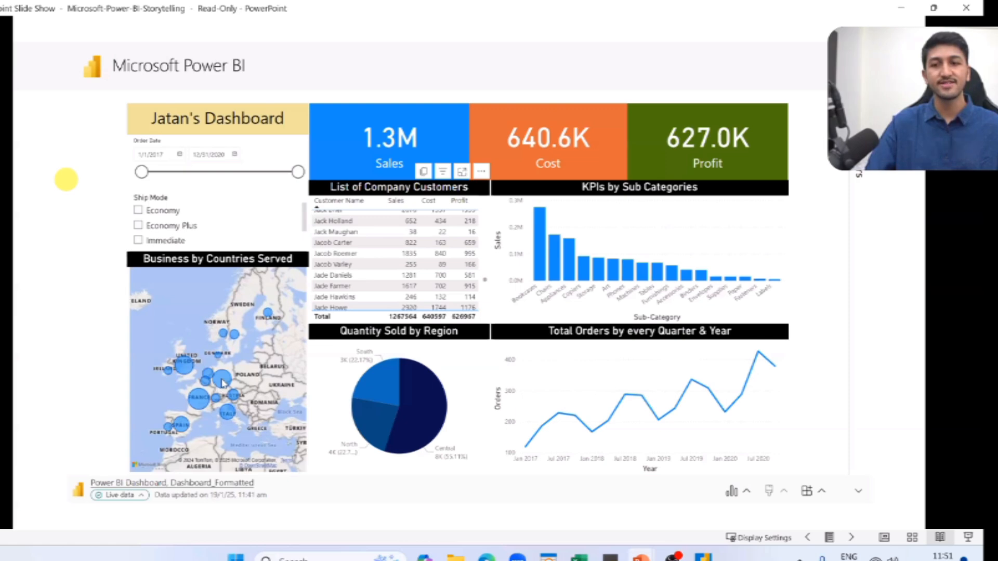
# - Cross-filter the live dashboard by United Kingdom, the large map bubble west of Poland and the Appliances bar, then clear the selection
pyautogui.click(184, 366)
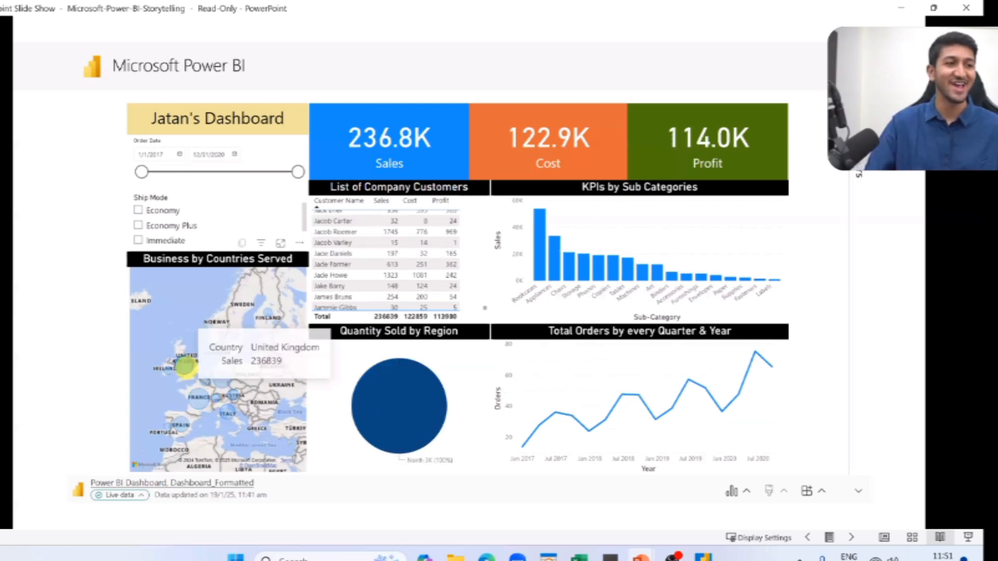
pyautogui.click(220, 379)
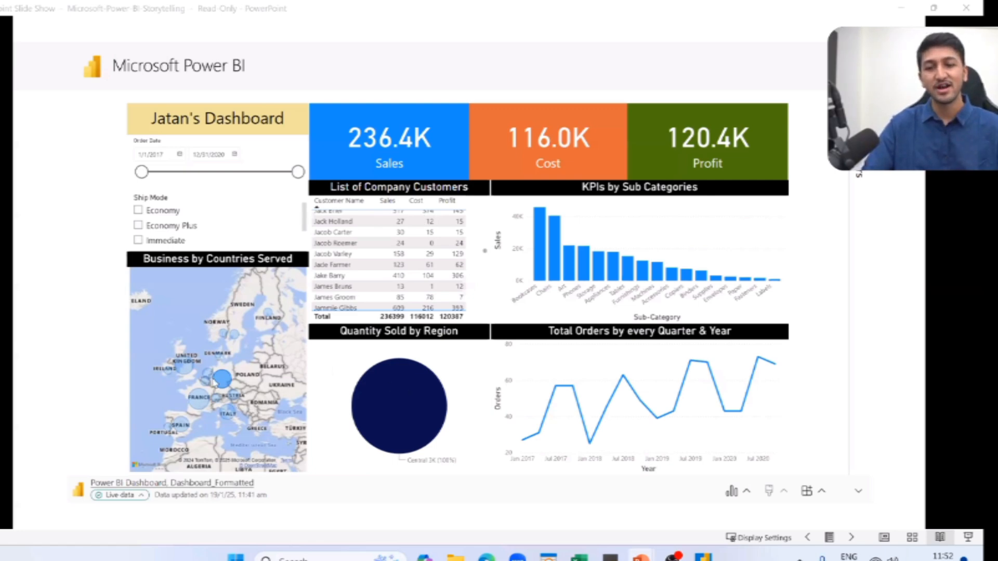
pyautogui.click(401, 387)
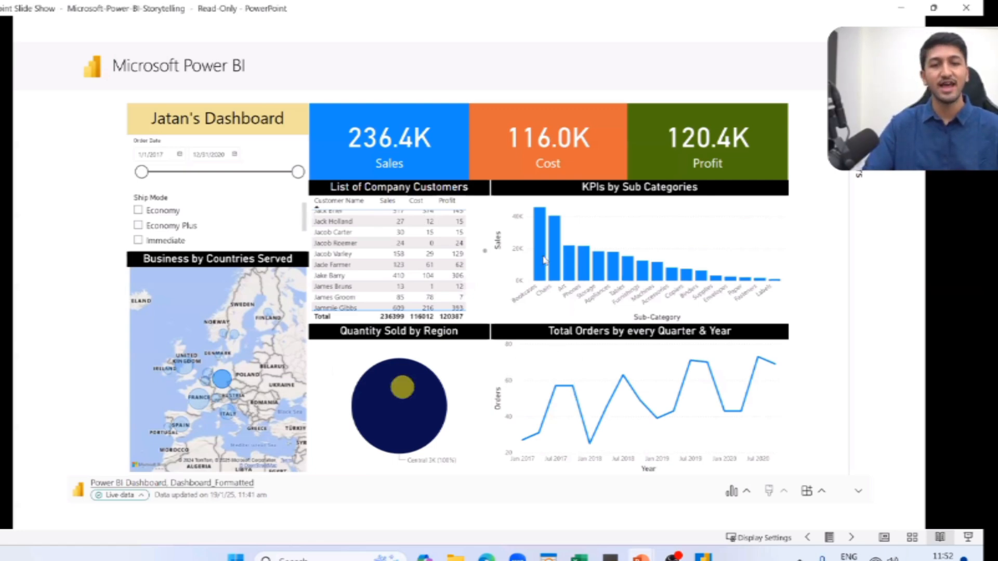
pyautogui.click(490, 374)
pyautogui.click(542, 260)
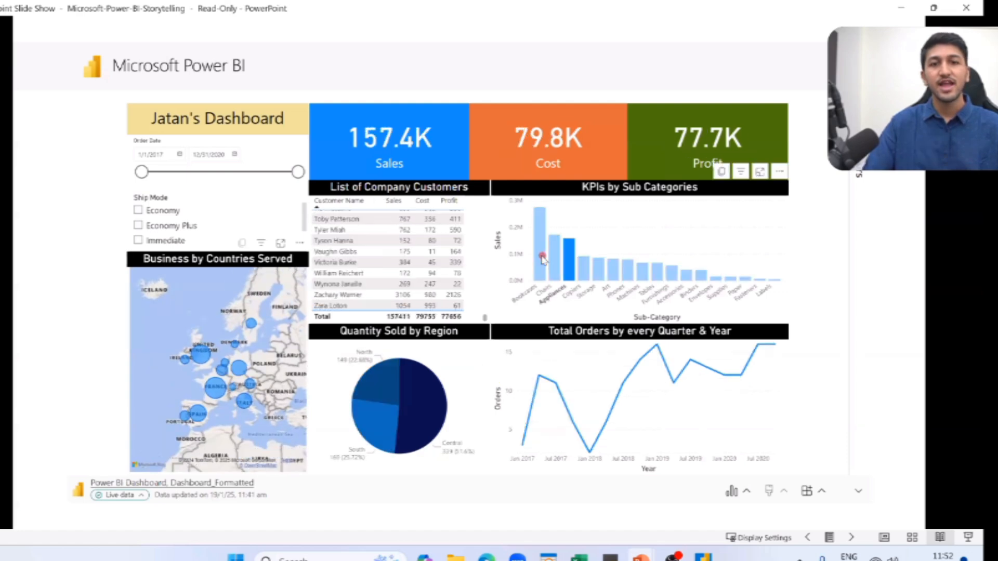
pyautogui.click(542, 260)
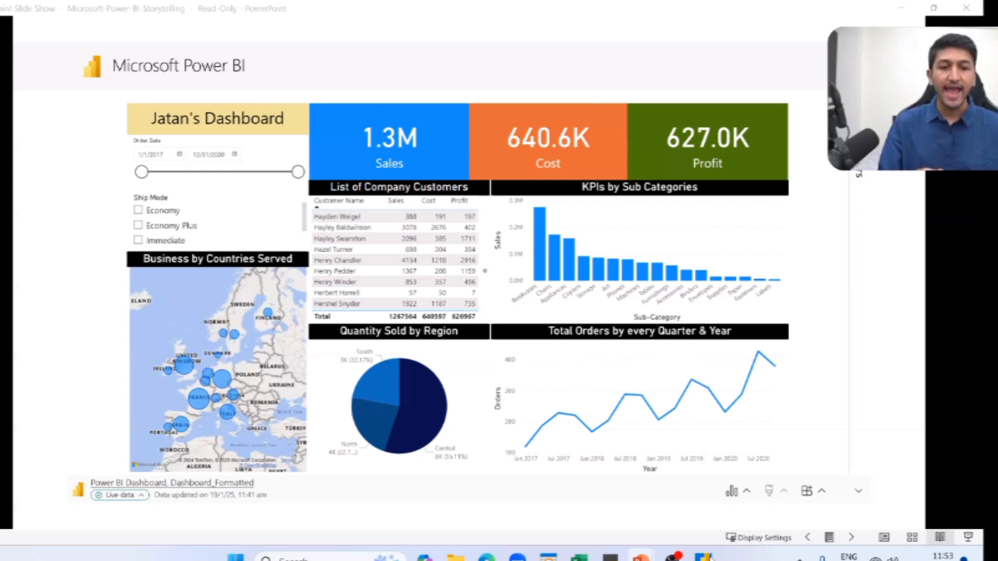
# - Close the dashboard presentation's slide show and switch to the published Power BI report in the browser
pyautogui.moveTo(705, 555)
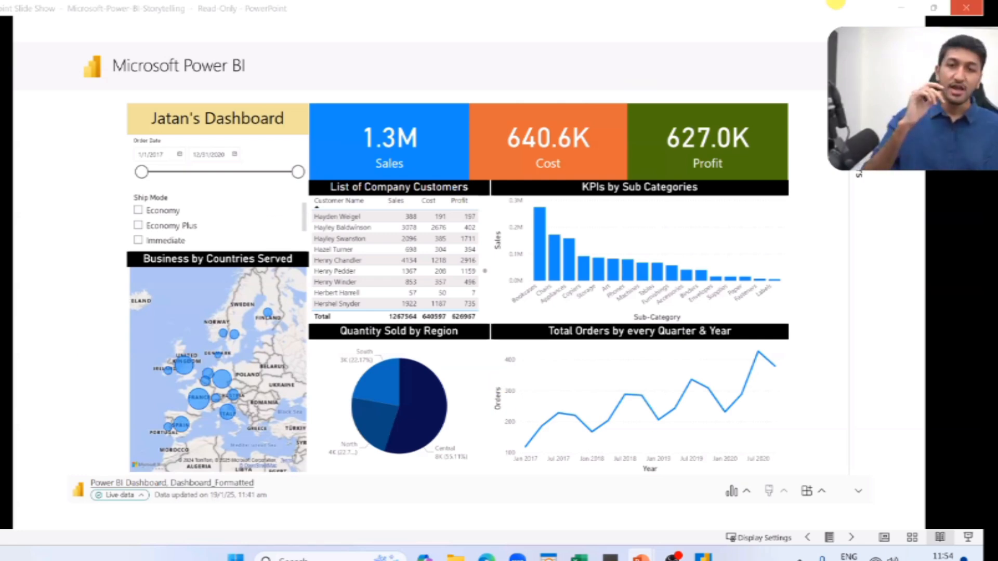
pyautogui.click(965, 7)
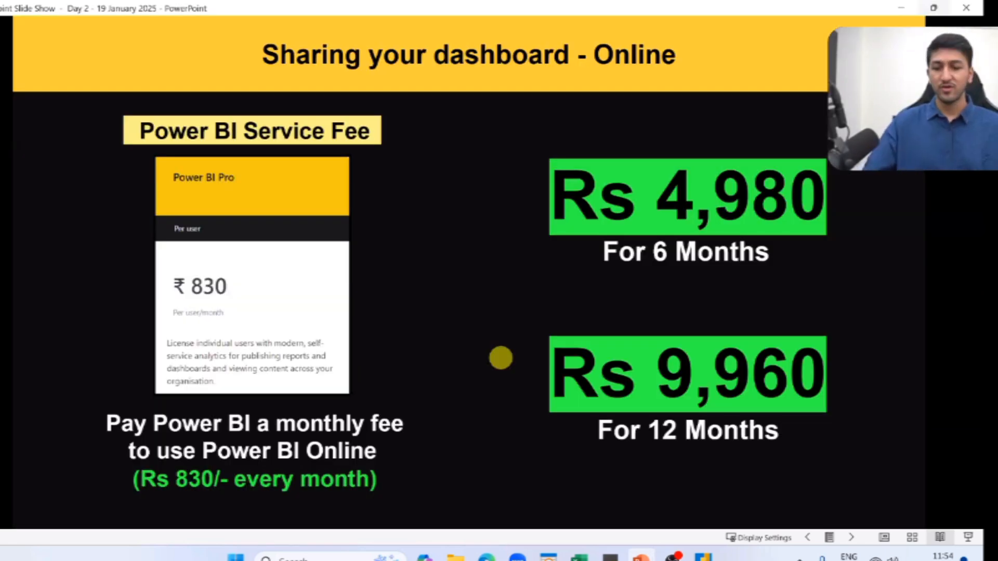
pyautogui.hotkey('alt', 'Tab')
pyautogui.click(371, 251)
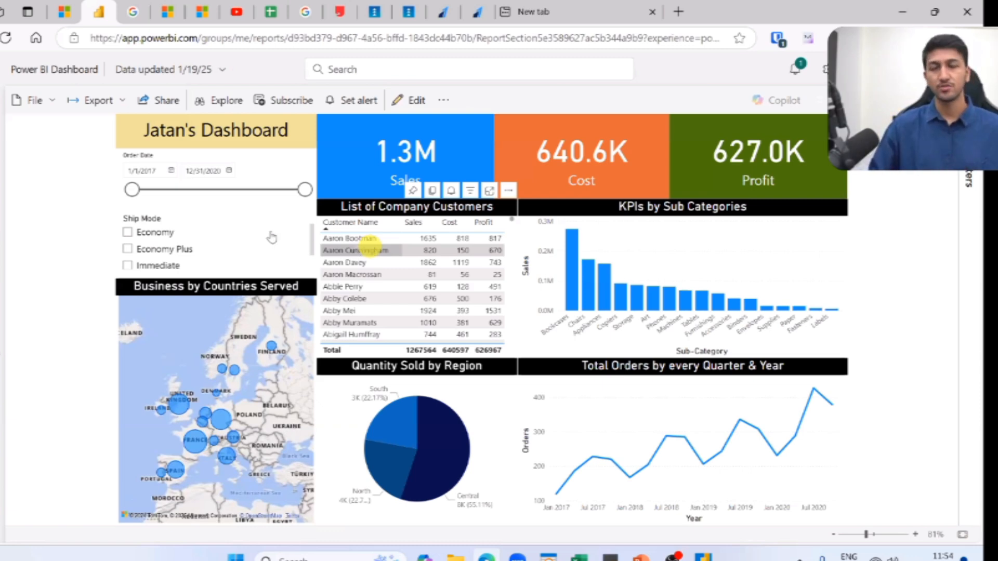
pyautogui.click(182, 195)
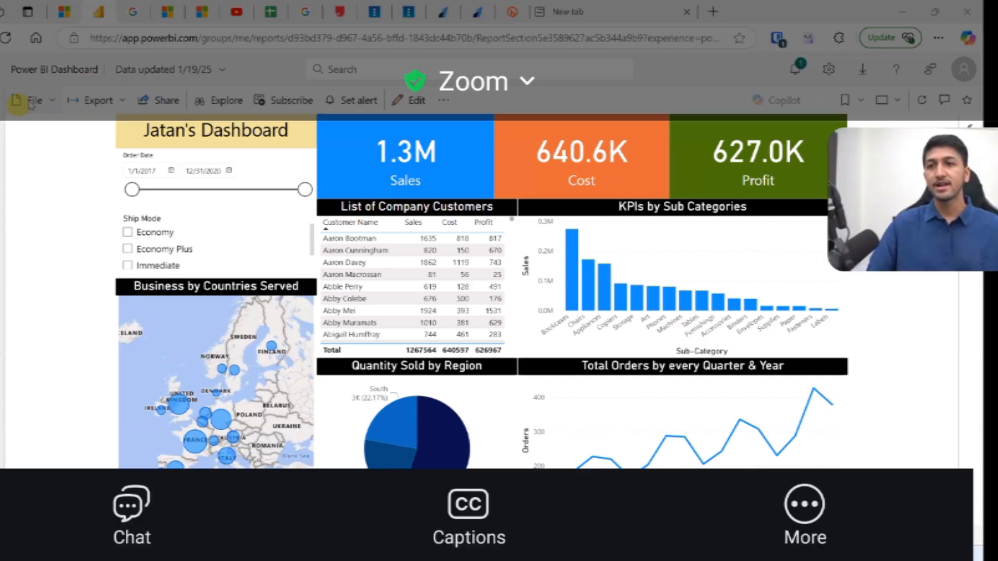
# - Publish the report to the web (public), creating a shareable link and embed code
pyautogui.click(36, 105)
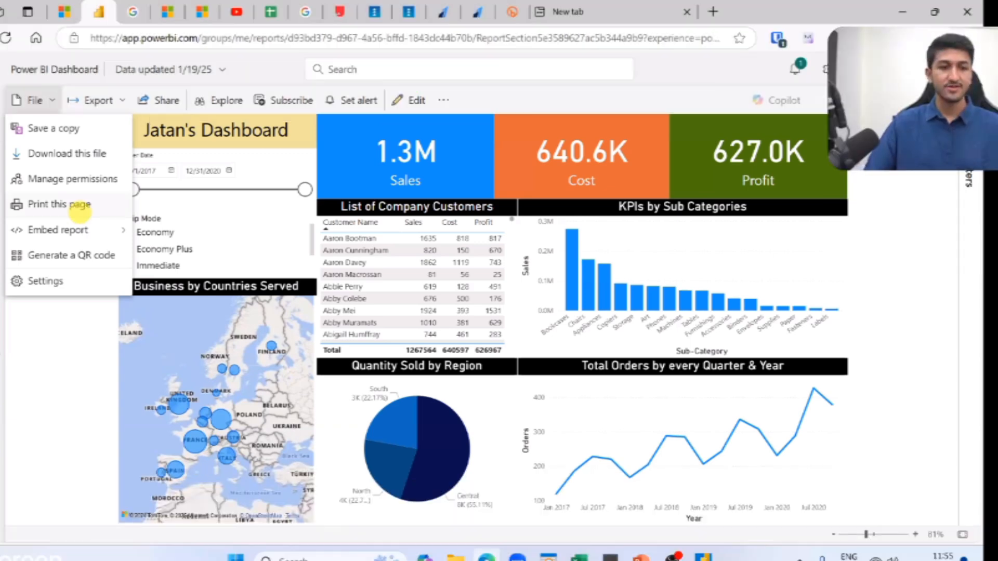
pyautogui.moveTo(83, 224)
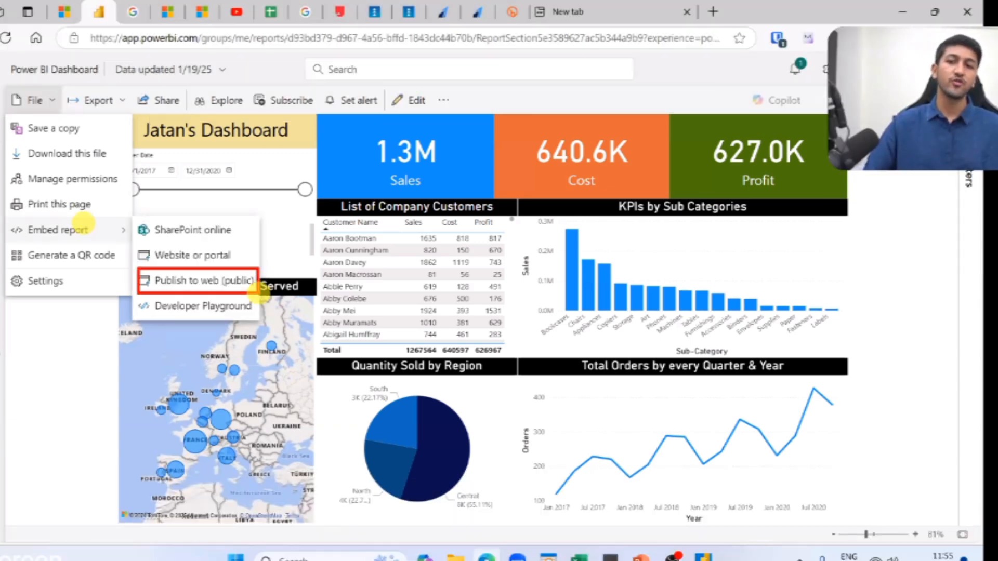
pyautogui.moveTo(226, 287); pyautogui.dragTo(253, 289)
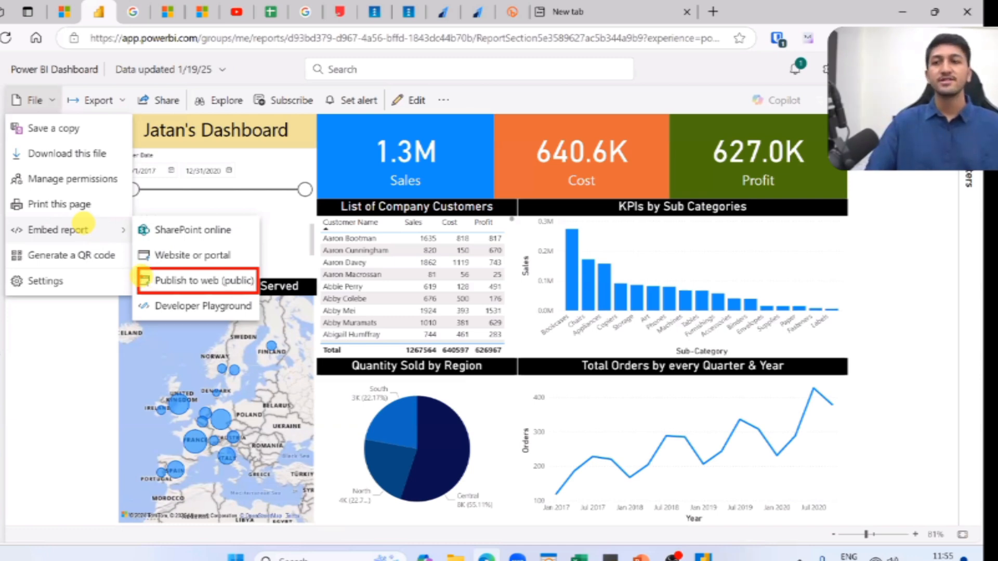
pyautogui.click(11, 105)
pyautogui.moveTo(81, 227); pyautogui.dragTo(95, 225)
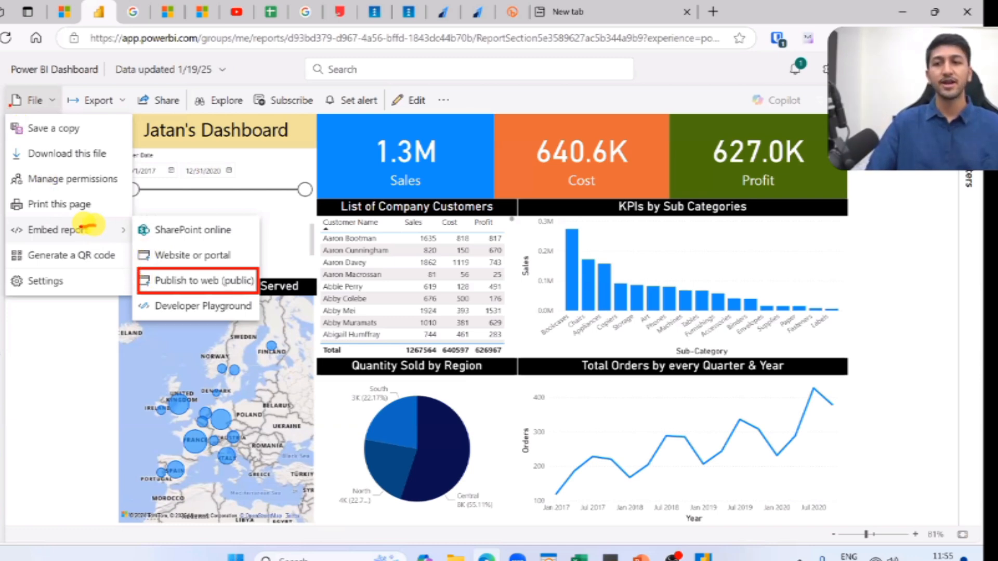
pyautogui.moveTo(149, 284); pyautogui.dragTo(175, 278)
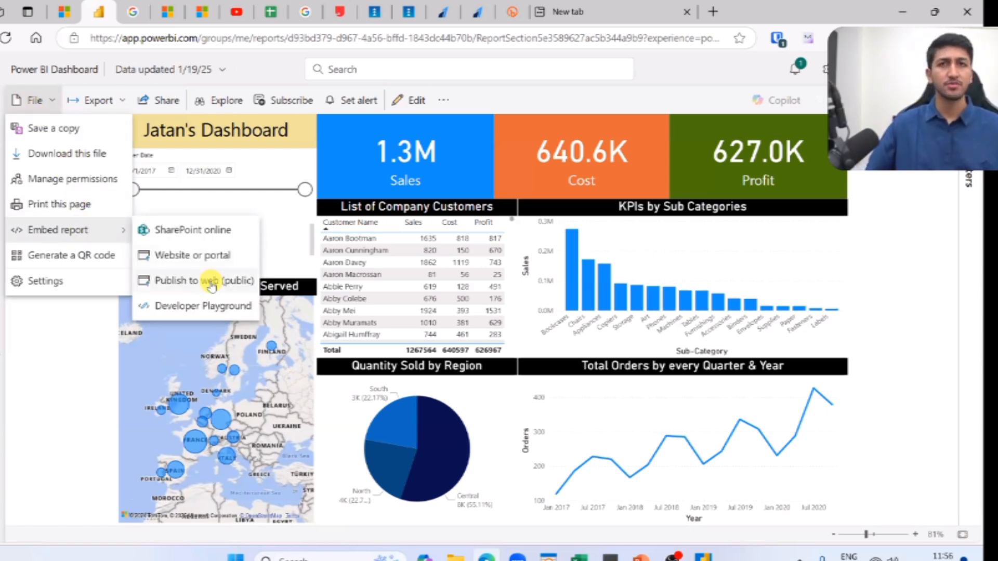
pyautogui.click(211, 283)
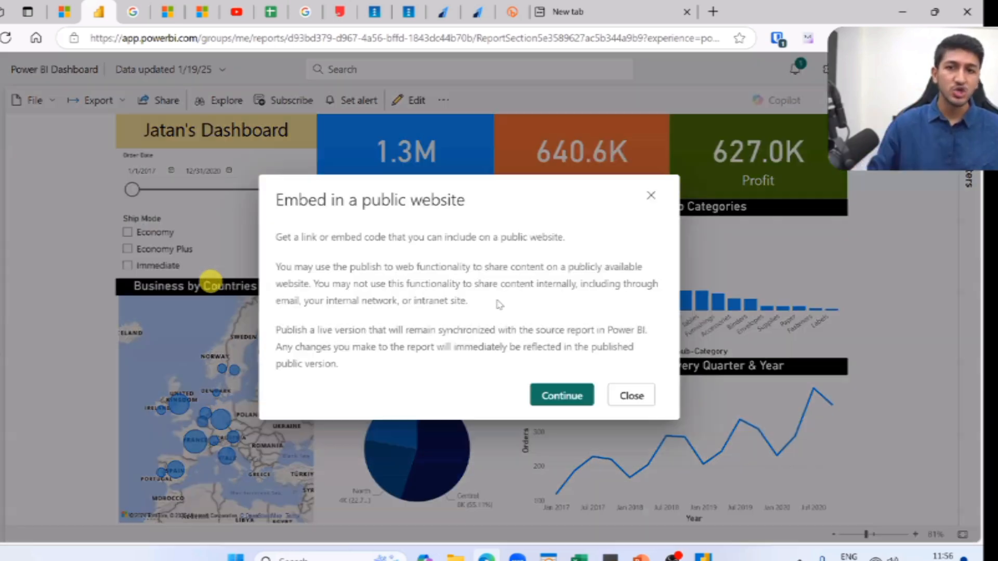
pyautogui.click(561, 399)
pyautogui.click(560, 426)
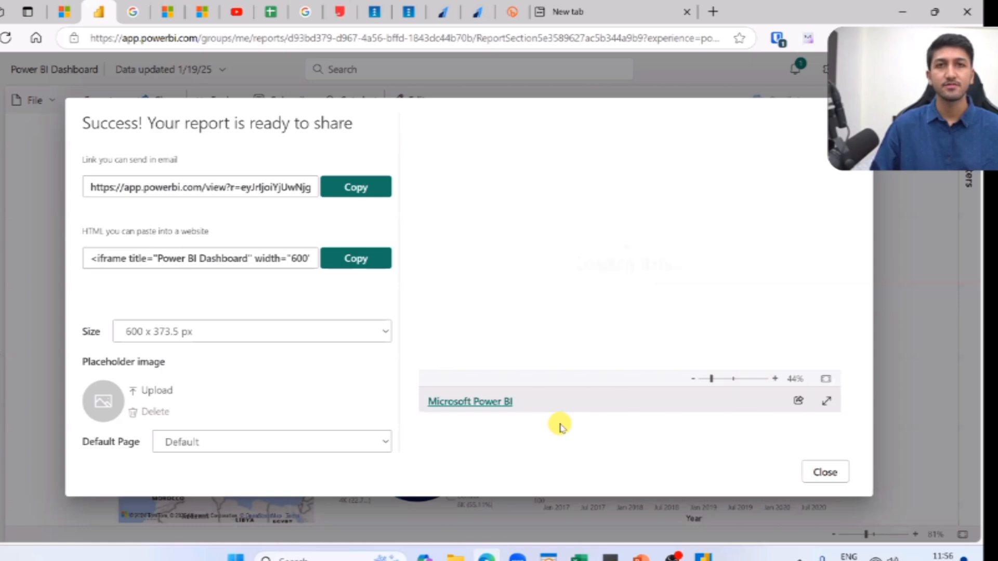
# - Close the report's sharing dialog and reopen its Publish to web (public) embed code
pyautogui.click(39, 159)
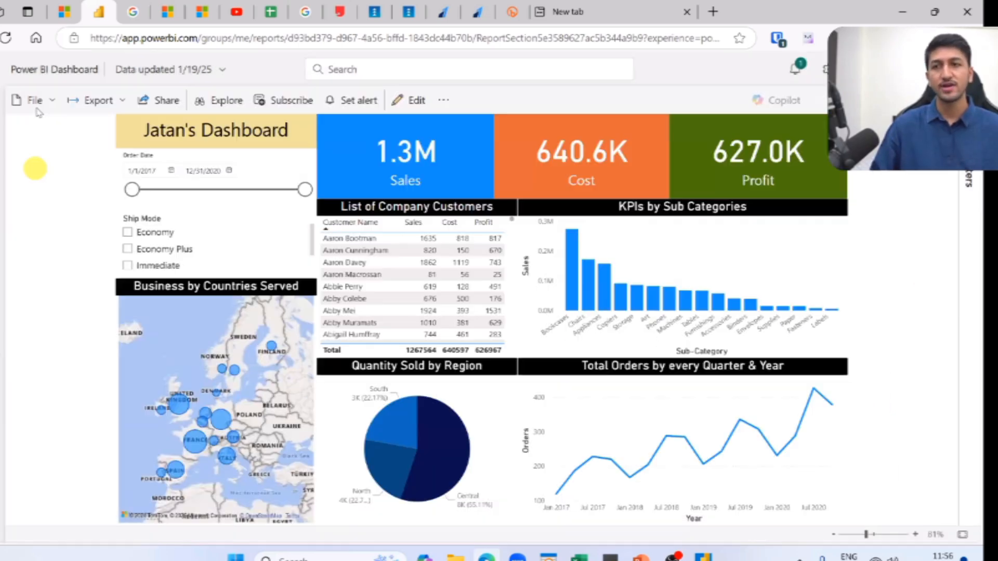
pyautogui.click(34, 100)
pyautogui.click(71, 230)
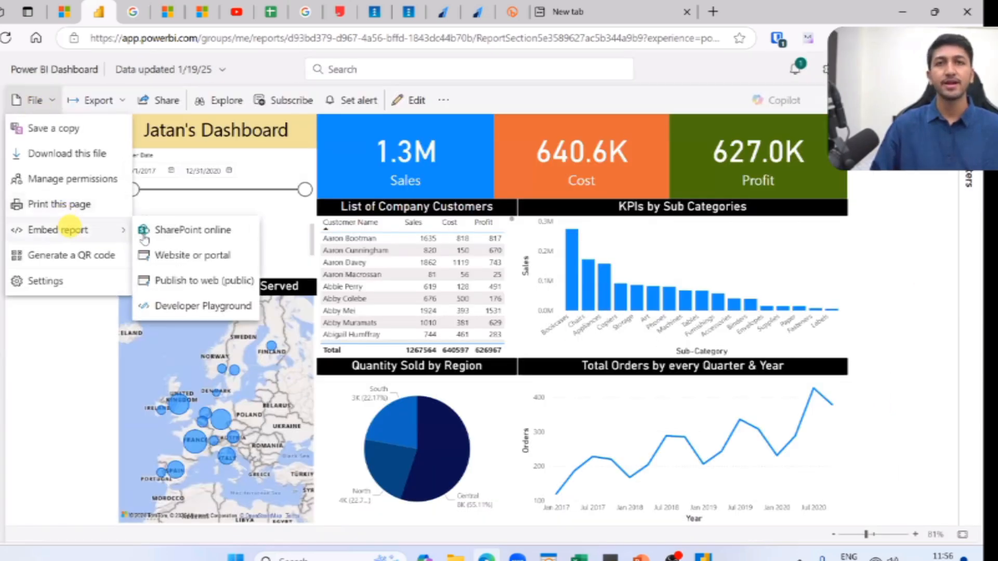
pyautogui.click(156, 281)
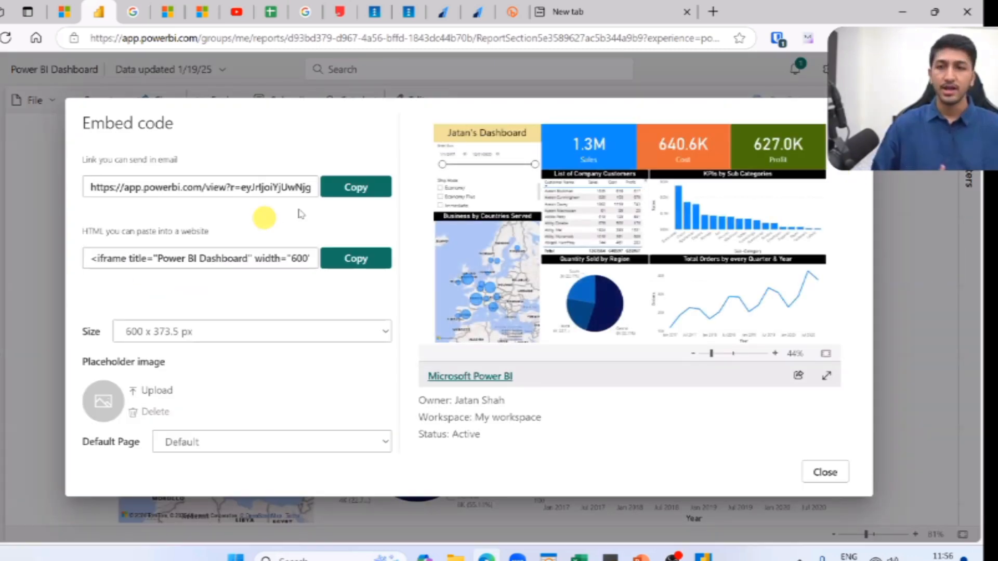
# - Copy the report's public link intended for sending in email
pyautogui.moveTo(85, 162); pyautogui.dragTo(126, 163)
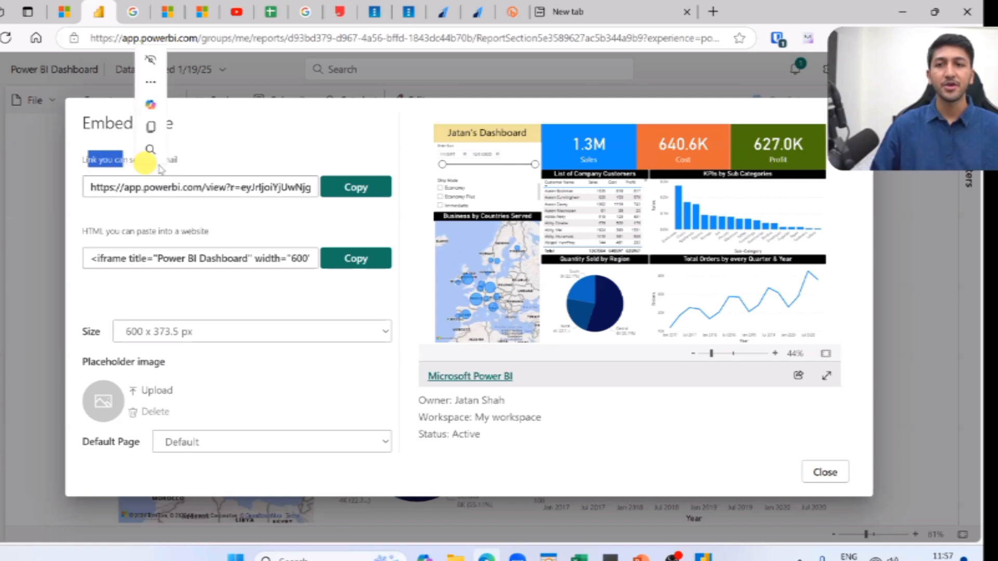
pyautogui.click(261, 163)
pyautogui.click(168, 170)
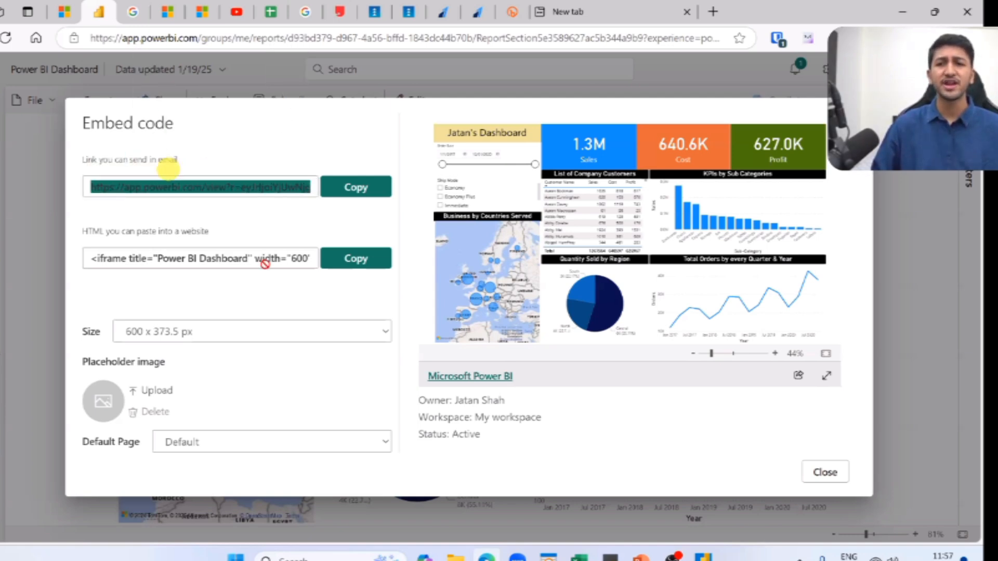
pyautogui.click(112, 262)
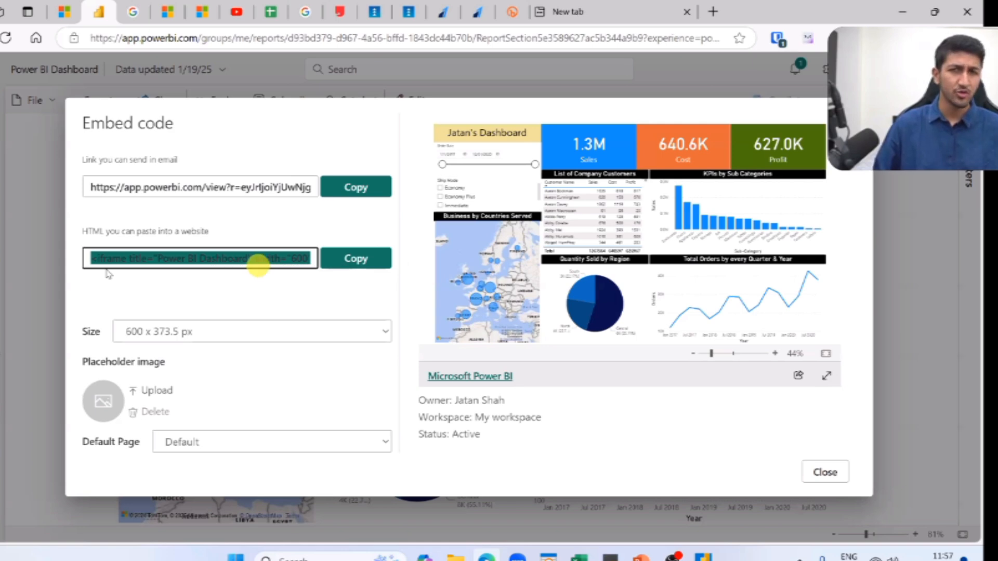
pyautogui.click(351, 188)
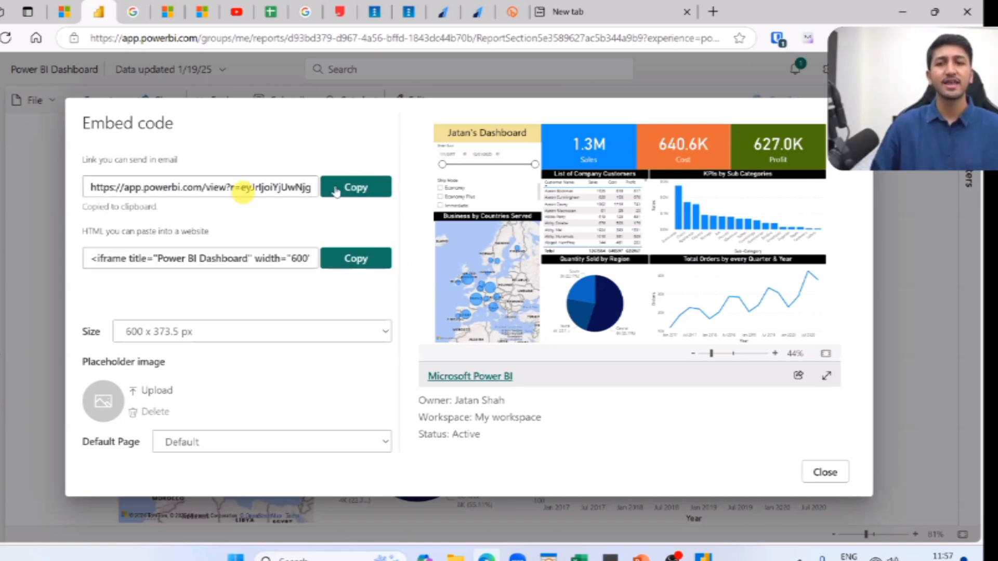
pyautogui.click(335, 188)
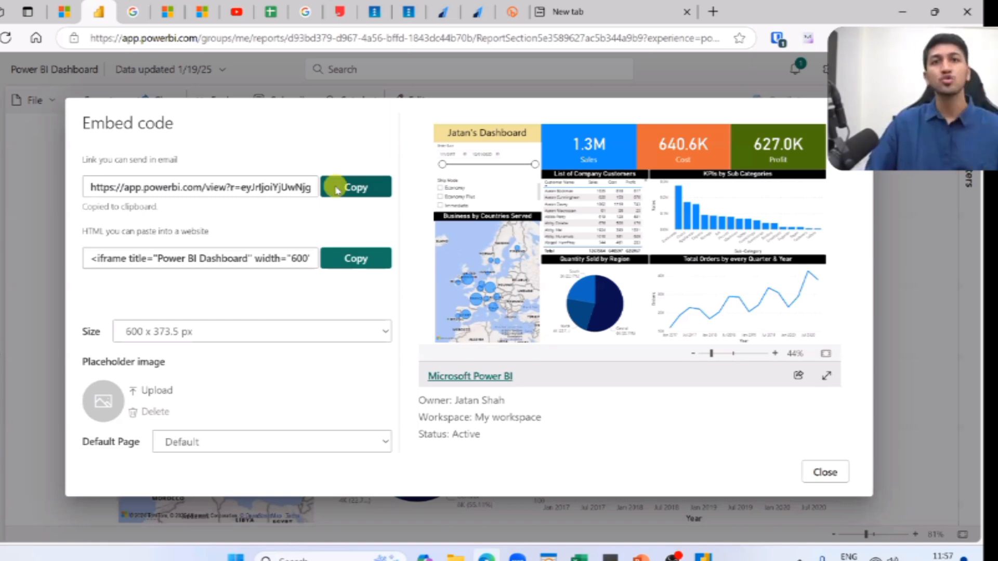
# - Open an InPrivate browser window and load the dashboard from the copied public link
pyautogui.hotkey('ctrl', 'shift', 'n')
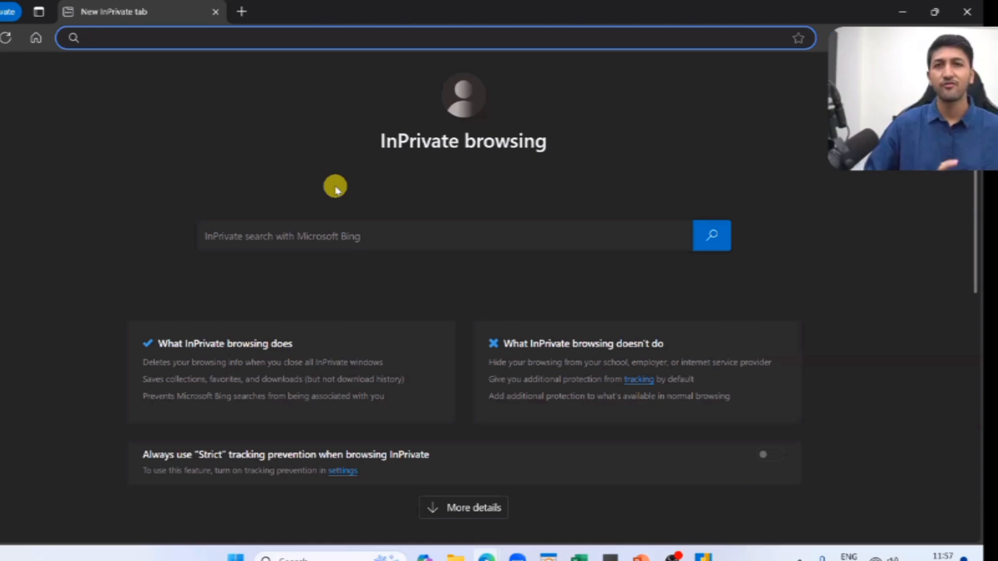
pyautogui.moveTo(370, 142); pyautogui.dragTo(567, 140)
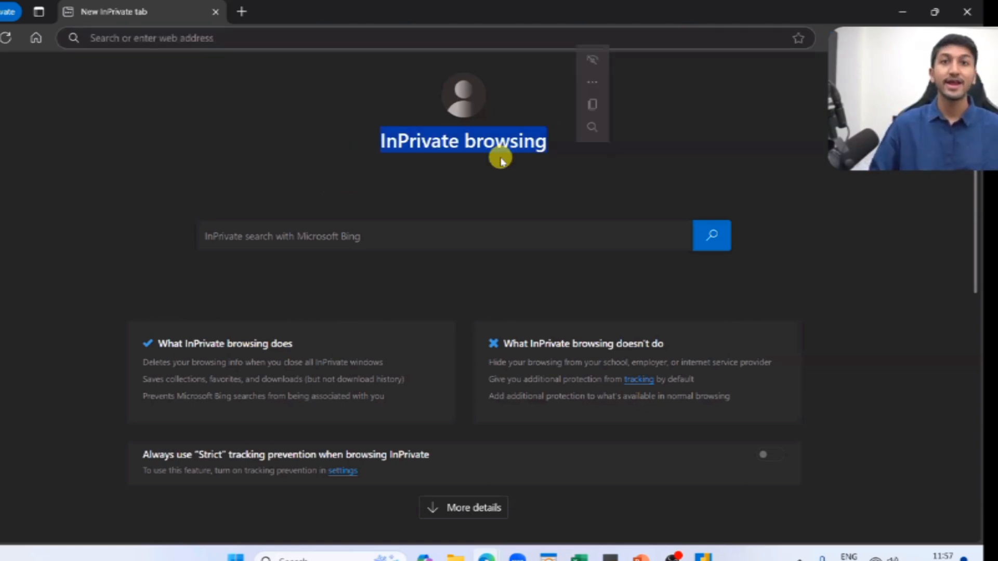
pyautogui.click(355, 35)
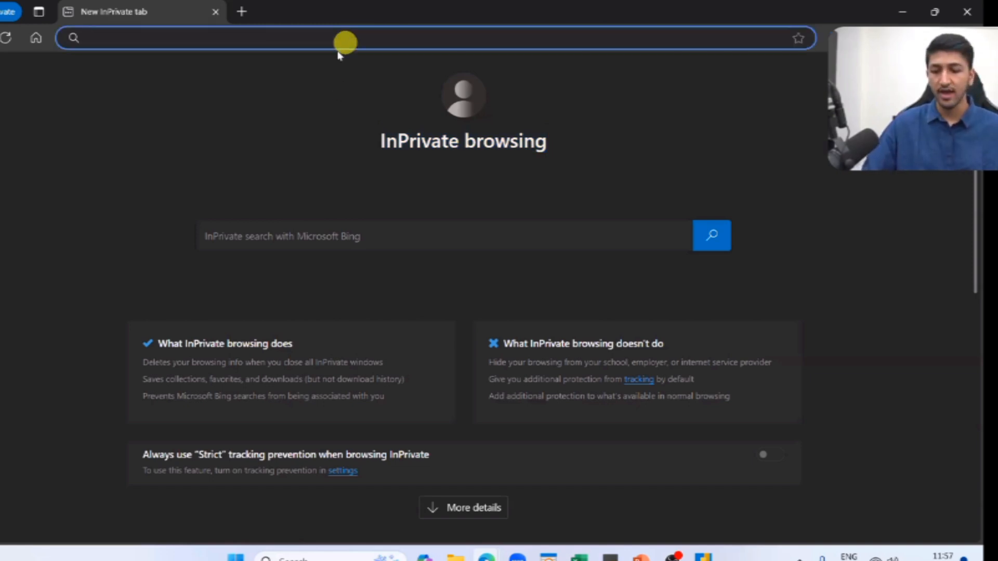
pyautogui.click(372, 46)
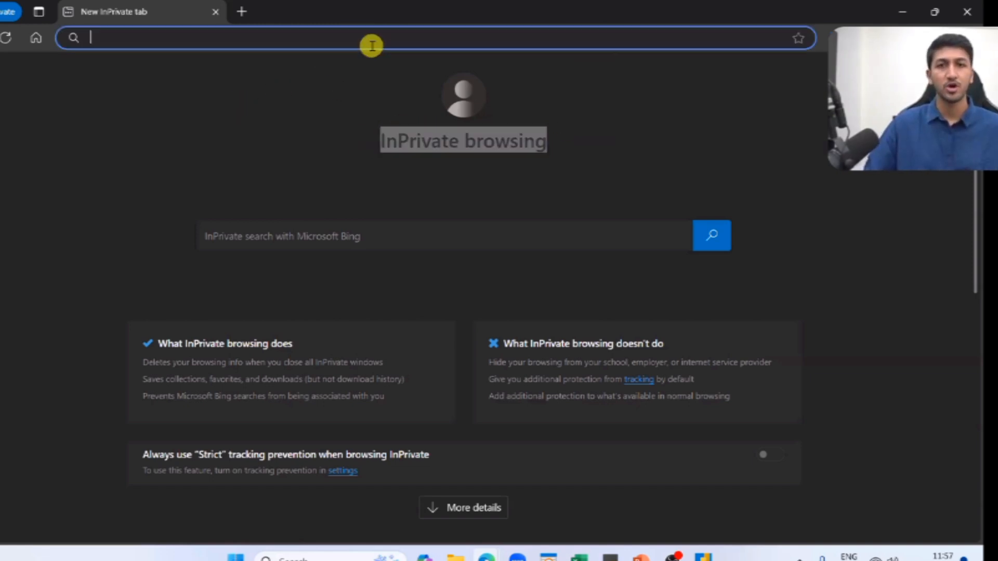
pyautogui.hotkey('ctrl', 'v')
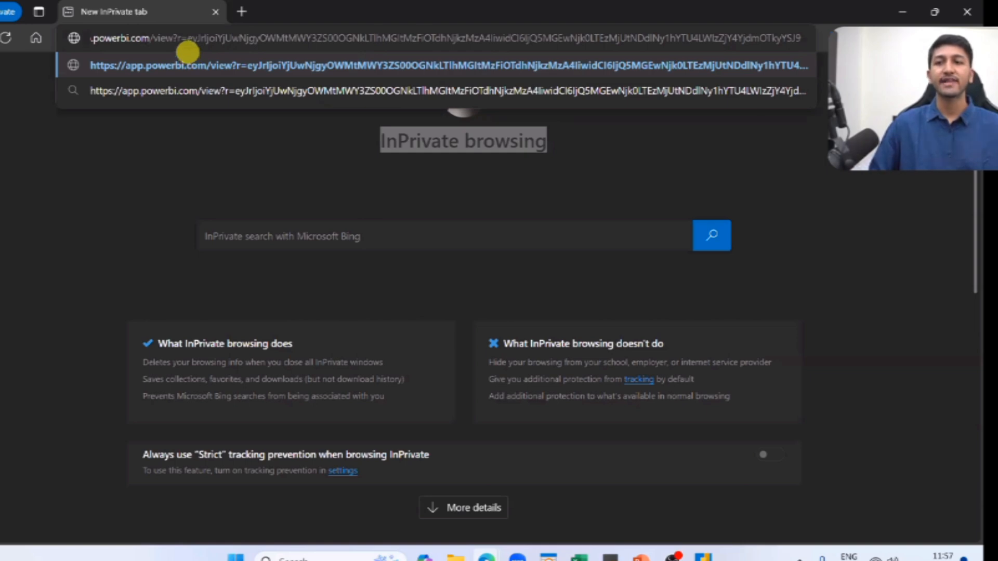
pyautogui.moveTo(195, 38); pyautogui.dragTo(21, 166)
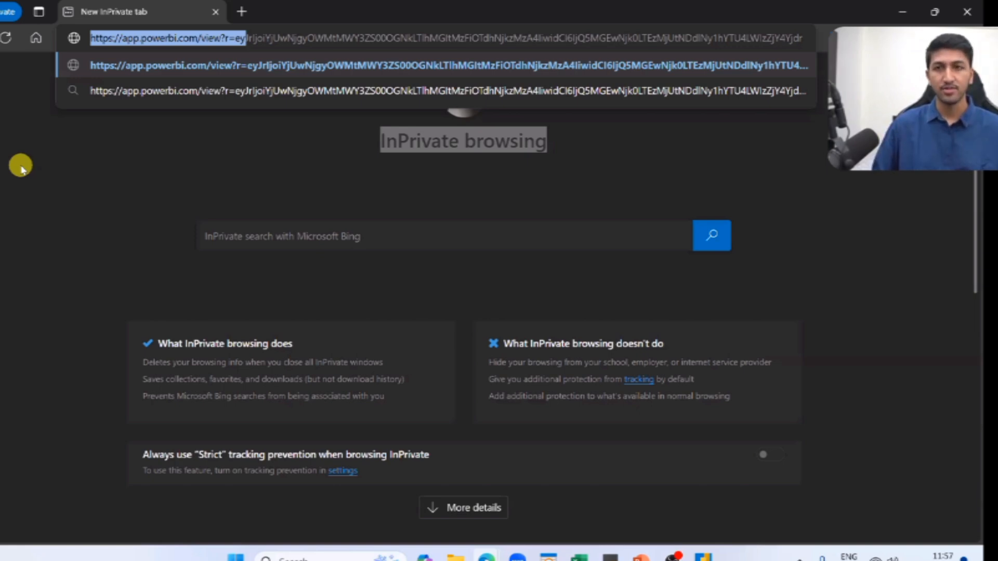
pyautogui.press('Right')
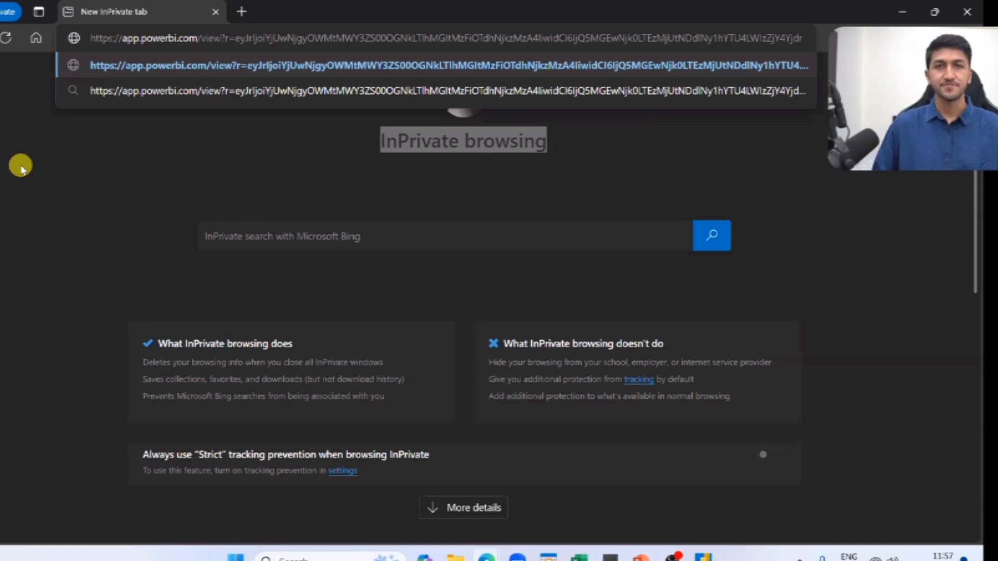
pyautogui.press('Return')
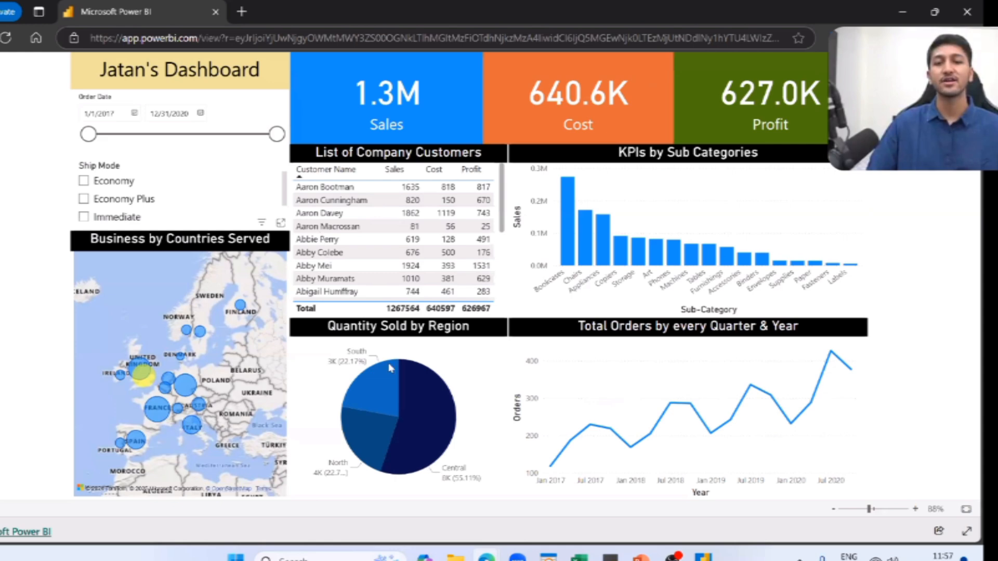
# - Test cross-filtering on the public dashboard by a customer in the table and the North region, clearing the filter and inspecting the 2018 Qtr 3 orders point
pyautogui.scroll(-5, 321, 237)
pyautogui.scroll(2, 321, 234)
pyautogui.click(320, 233)
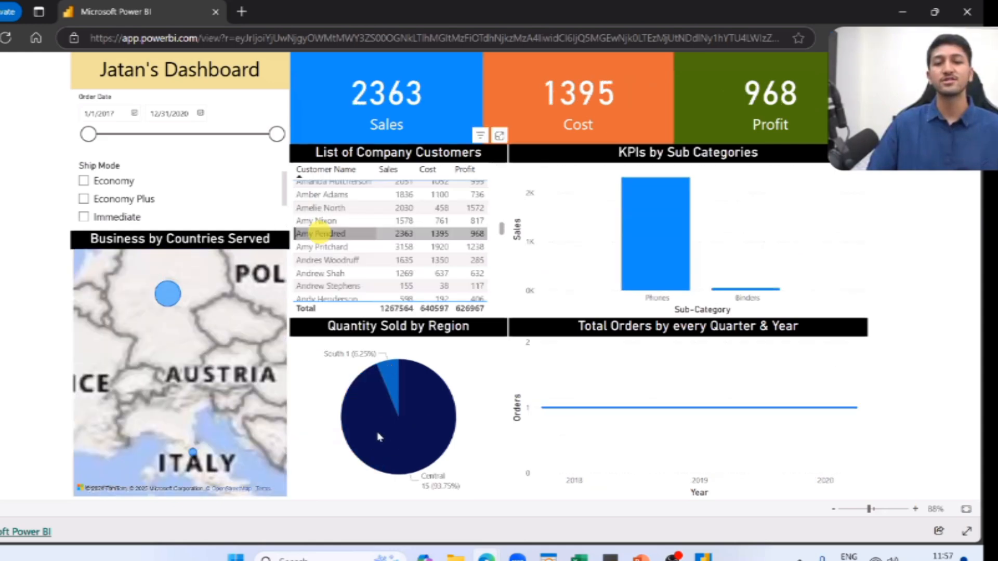
pyautogui.click(387, 412)
pyautogui.click(391, 432)
pyautogui.click(592, 241)
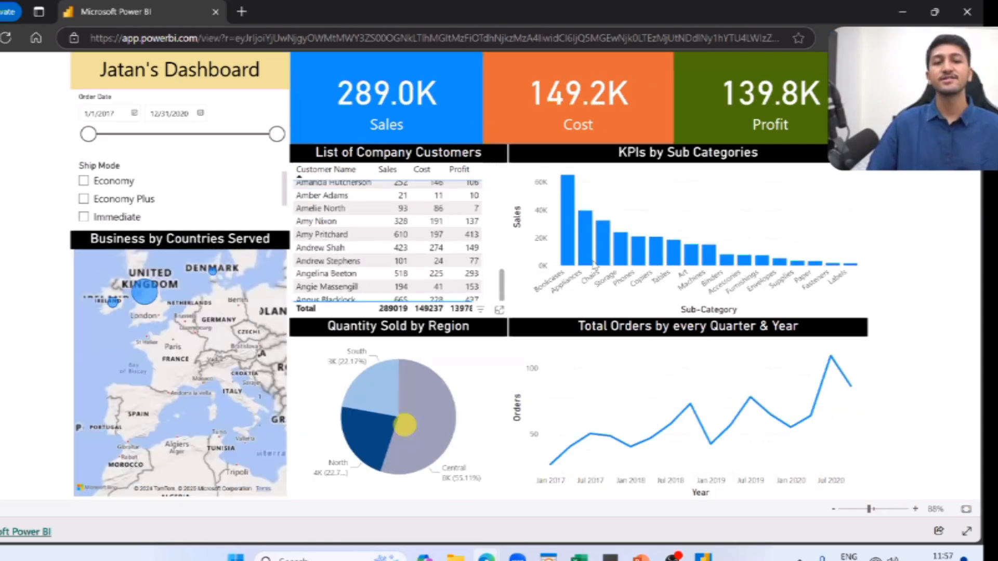
pyautogui.click(591, 238)
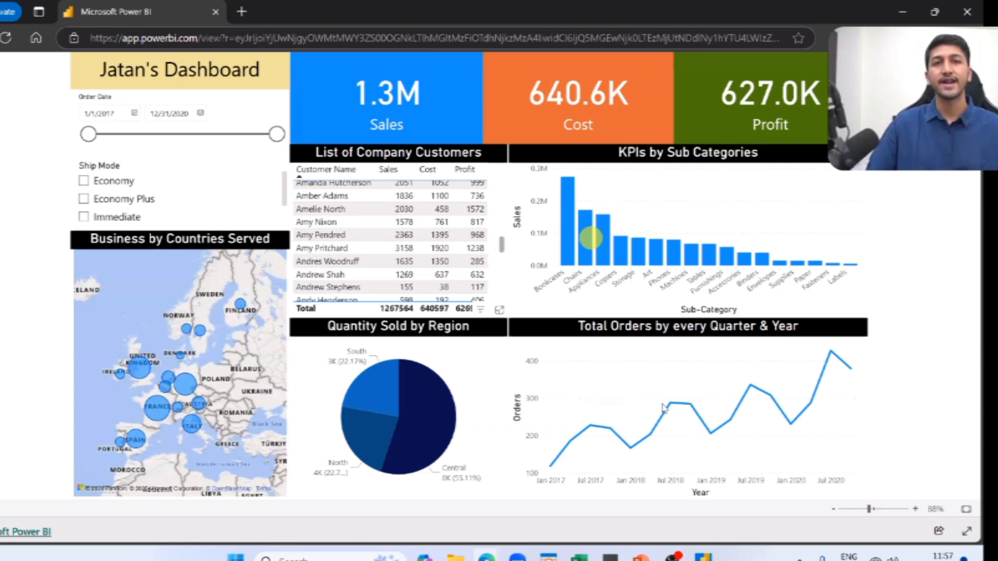
pyautogui.click(664, 408)
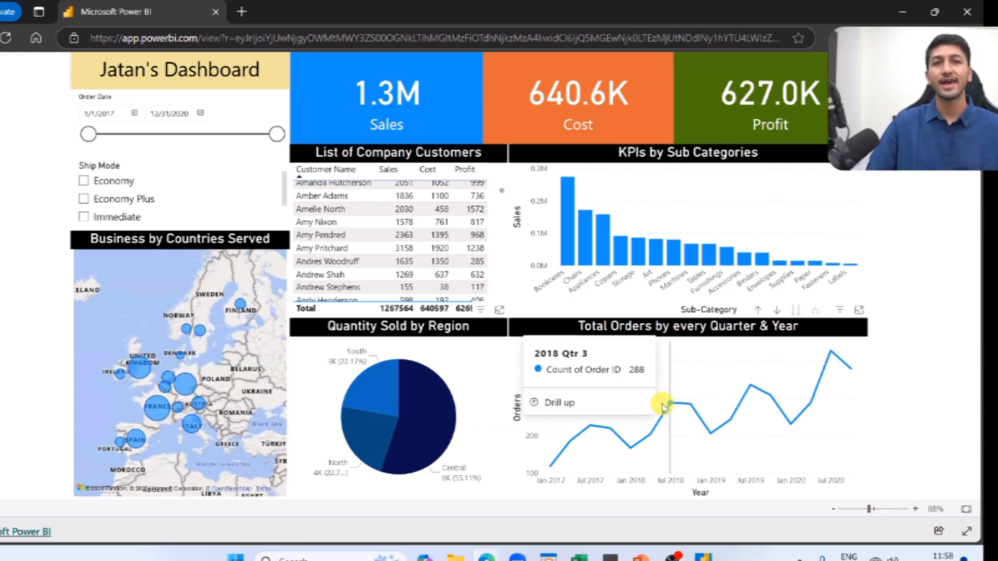
# - Test the public dashboard's South region and Appliances sub-category selections, and browse the customer table
pyautogui.click(381, 389)
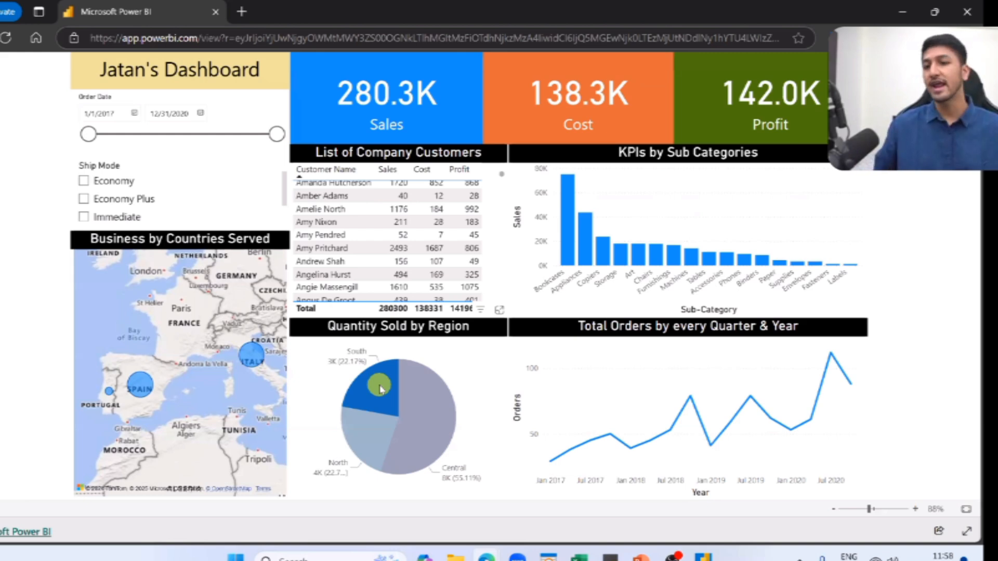
pyautogui.click(381, 387)
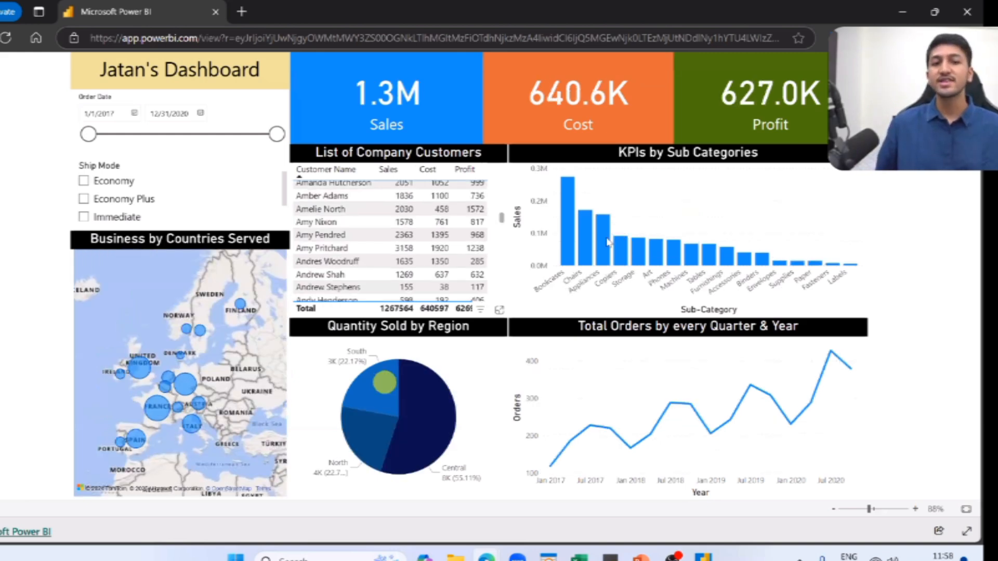
pyautogui.click(605, 240)
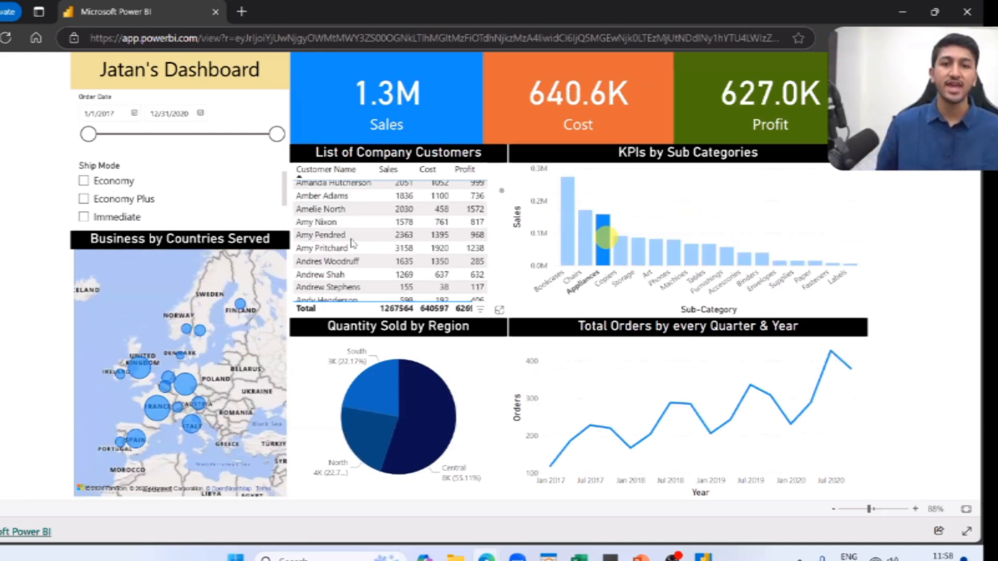
pyautogui.scroll(-20, 352, 240)
pyautogui.scroll(20, 351, 239)
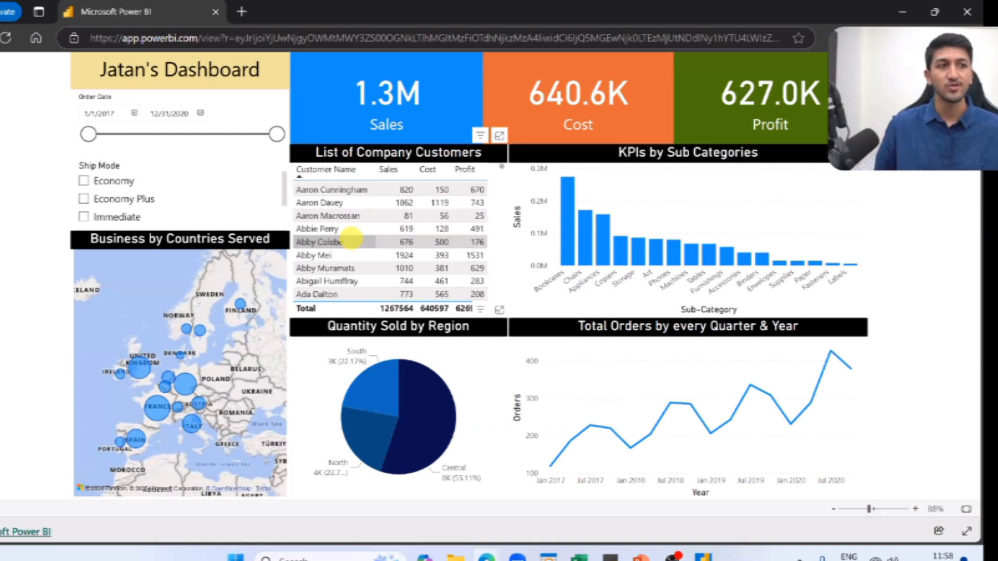
pyautogui.scroll(1, 351, 240)
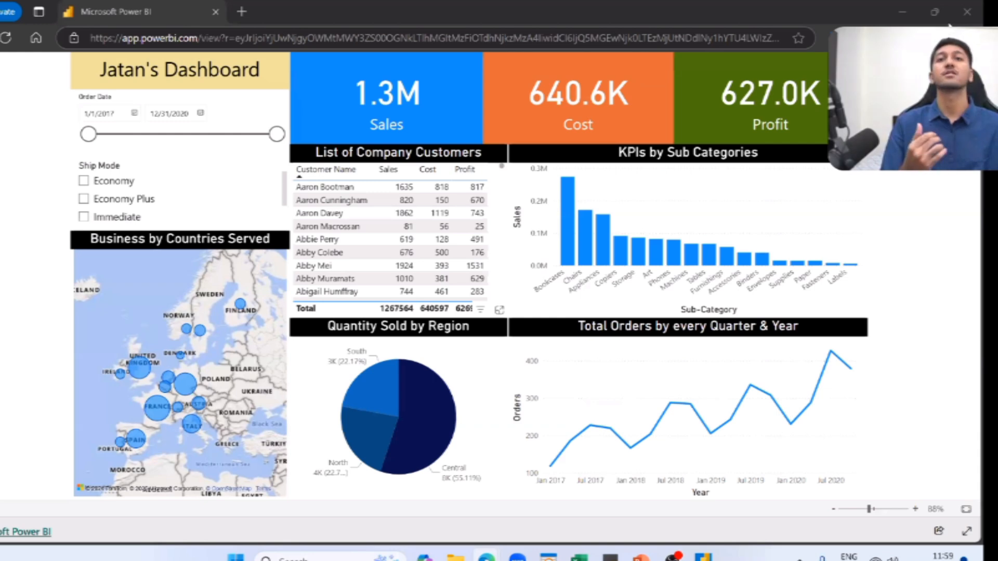
# - Close the InPrivate window and return to the report in the Power BI service
pyautogui.moveTo(946, 19)
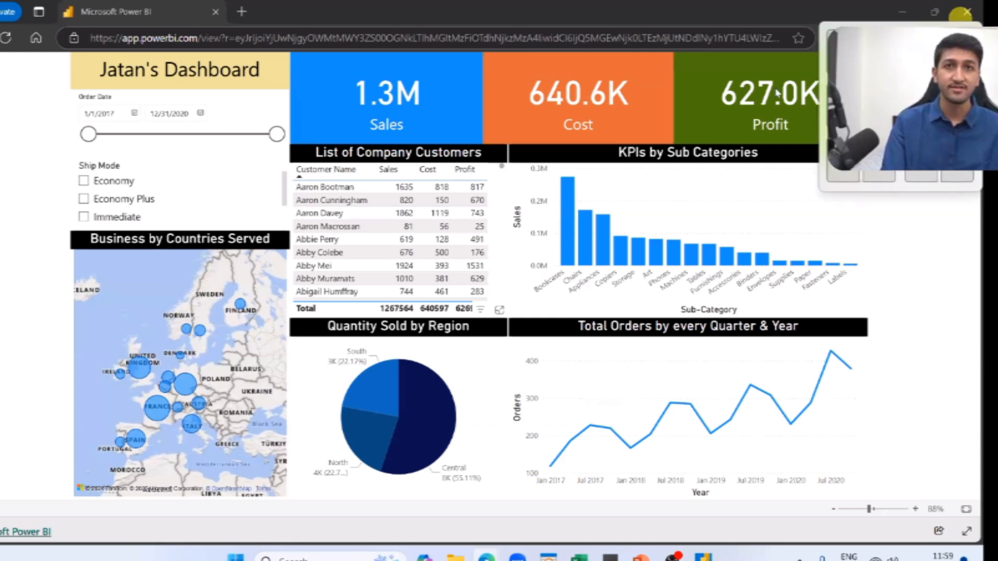
pyautogui.click(966, 13)
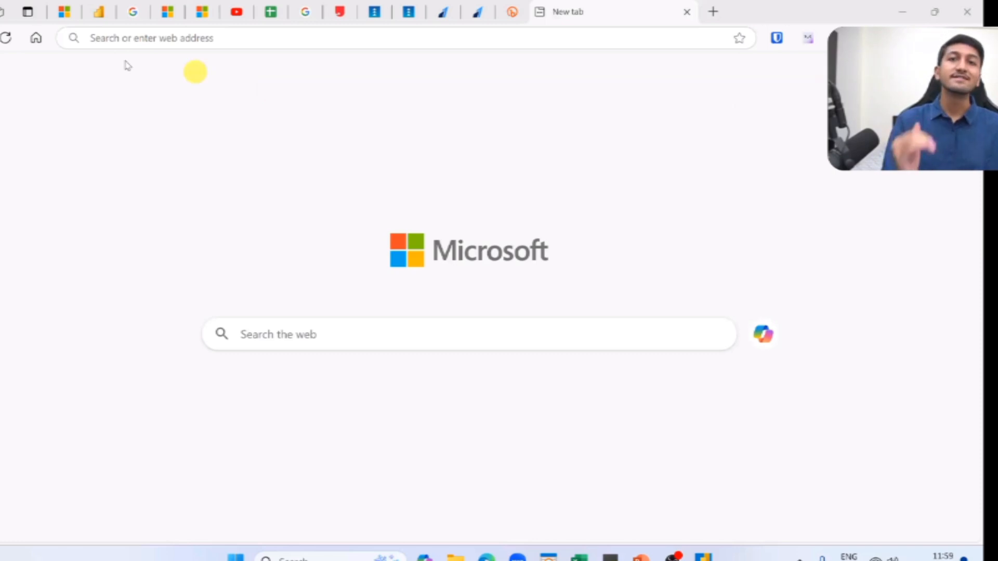
pyautogui.click(101, 11)
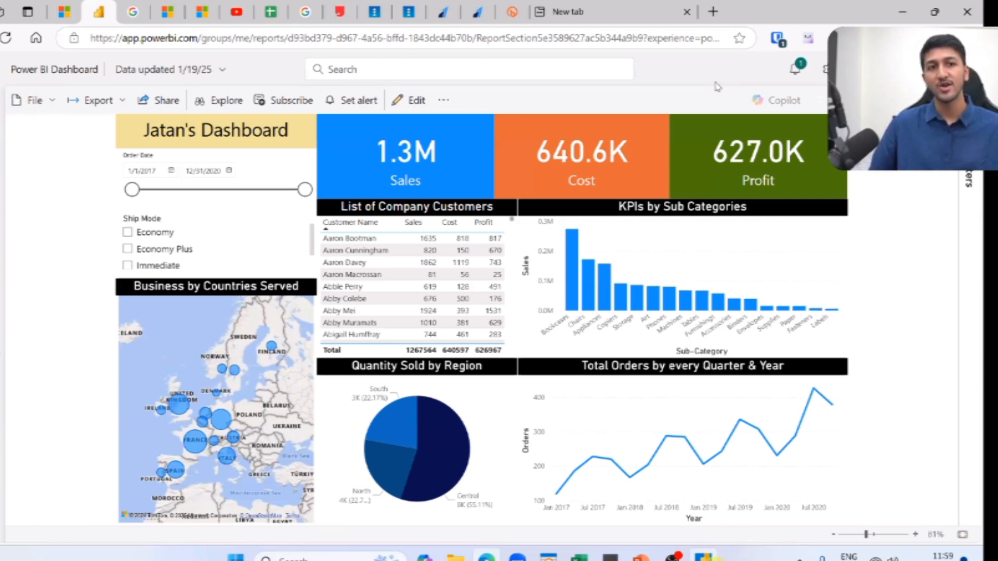
# - Start publishing the dashboard from Power BI Desktop, save its changes, and cancel the email sign-in
pyautogui.hotkey('alt', 'Tab')
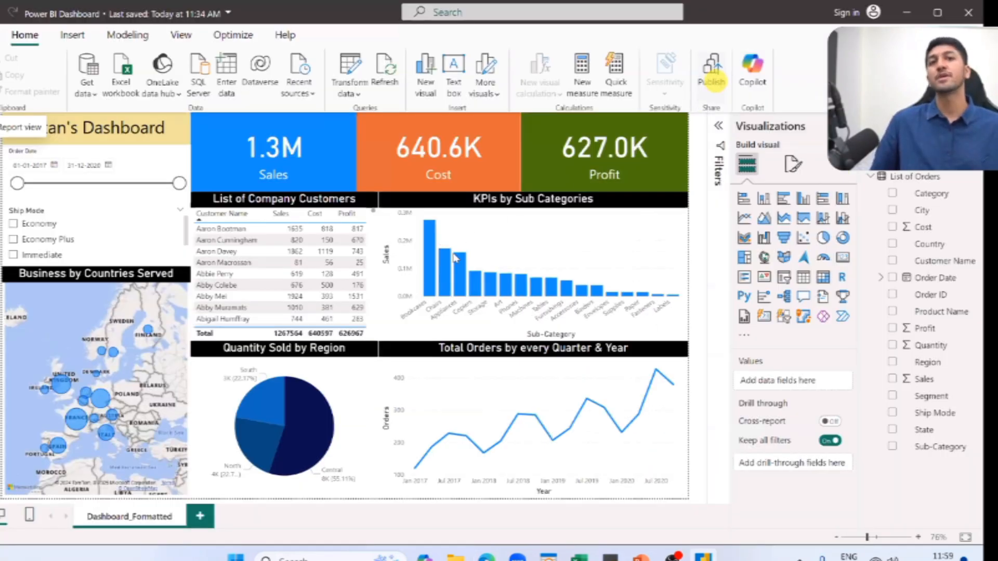
pyautogui.click(712, 80)
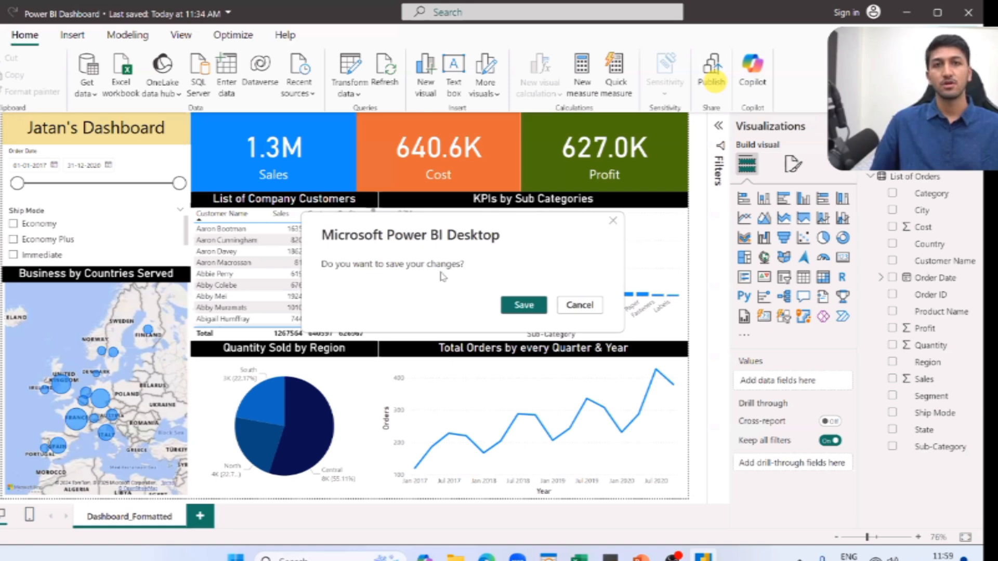
pyautogui.click(524, 305)
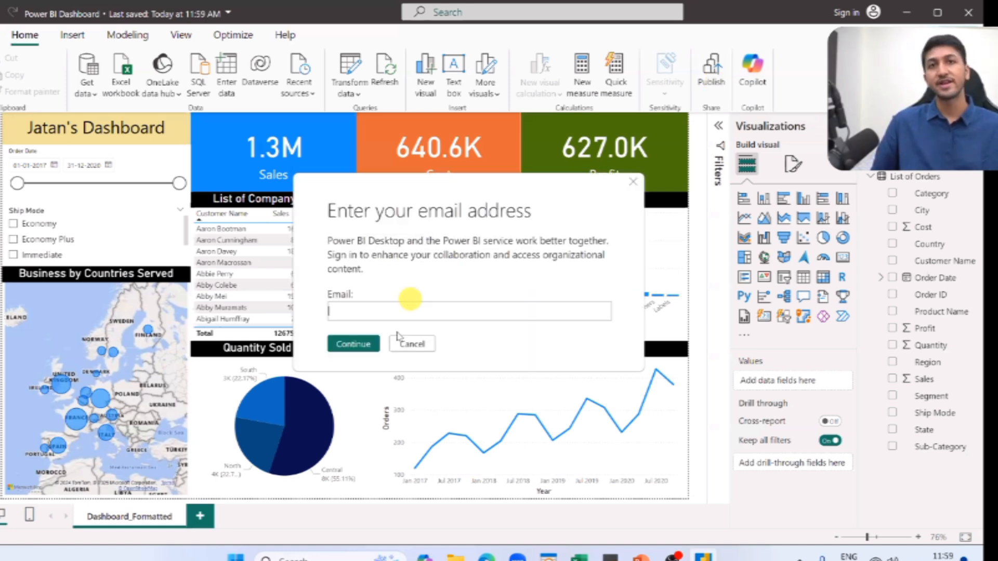
pyautogui.click(397, 345)
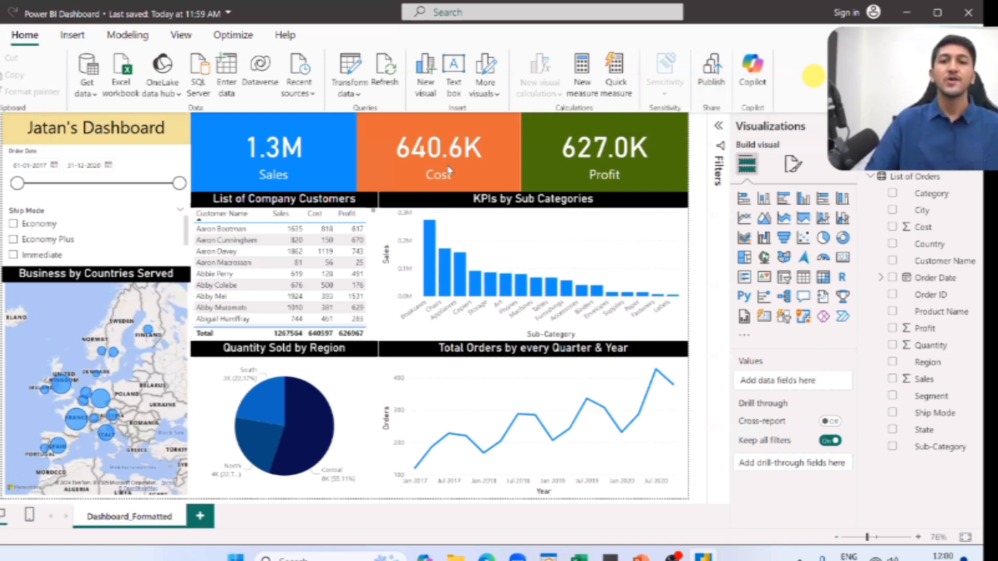
# - Open the short link bit.ly/pbi-19jan in the browser, continue to the public dashboard, and close it after viewing
pyautogui.hotkey('alt', 'Tab')
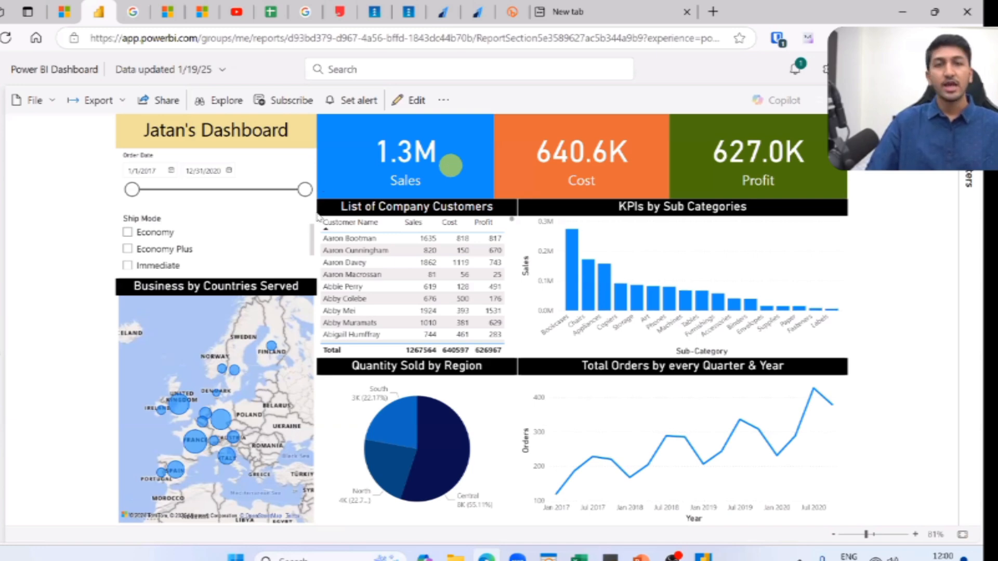
pyautogui.hotkey('alt', 'Tab')
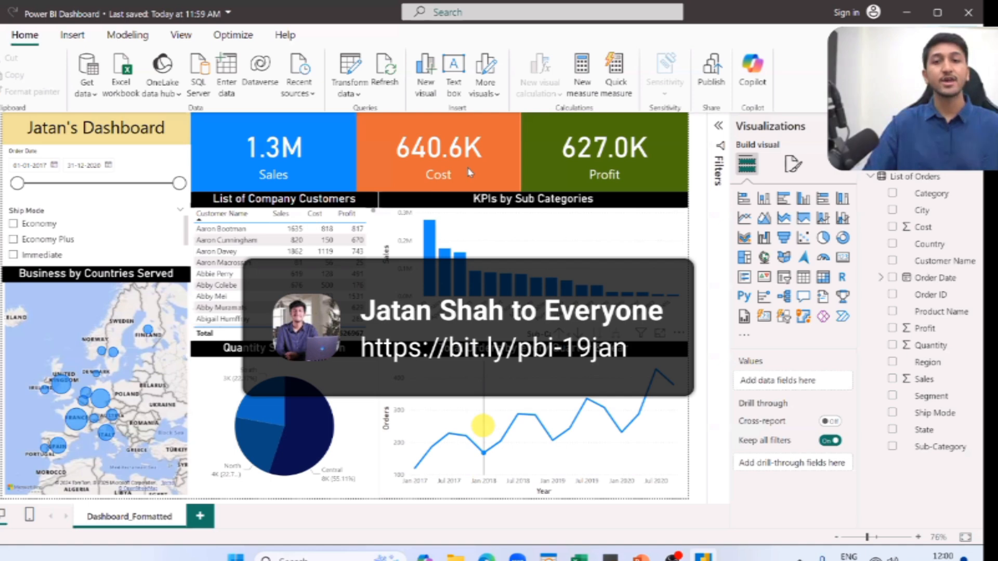
pyautogui.hotkey('alt', 'Tab')
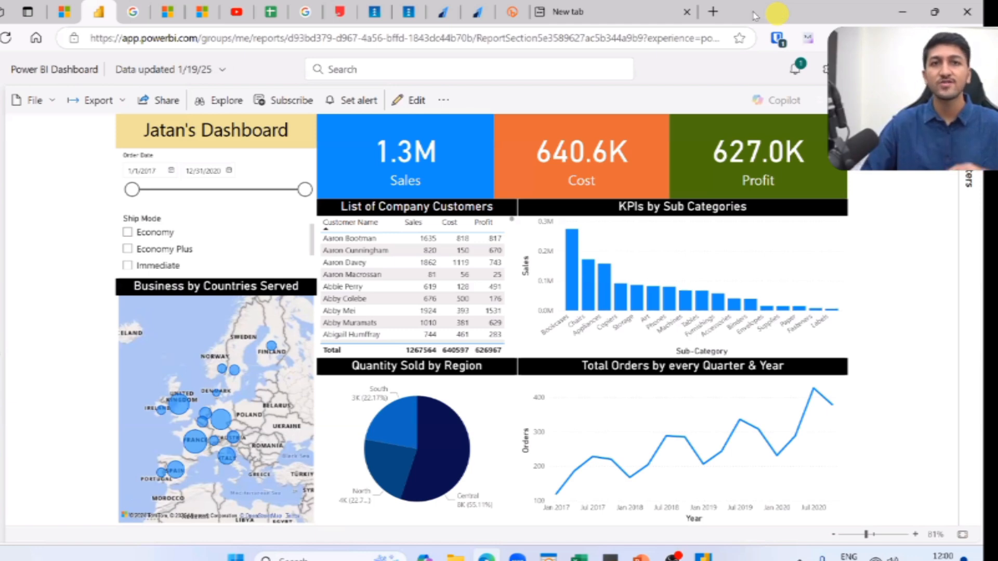
pyautogui.click(746, 181)
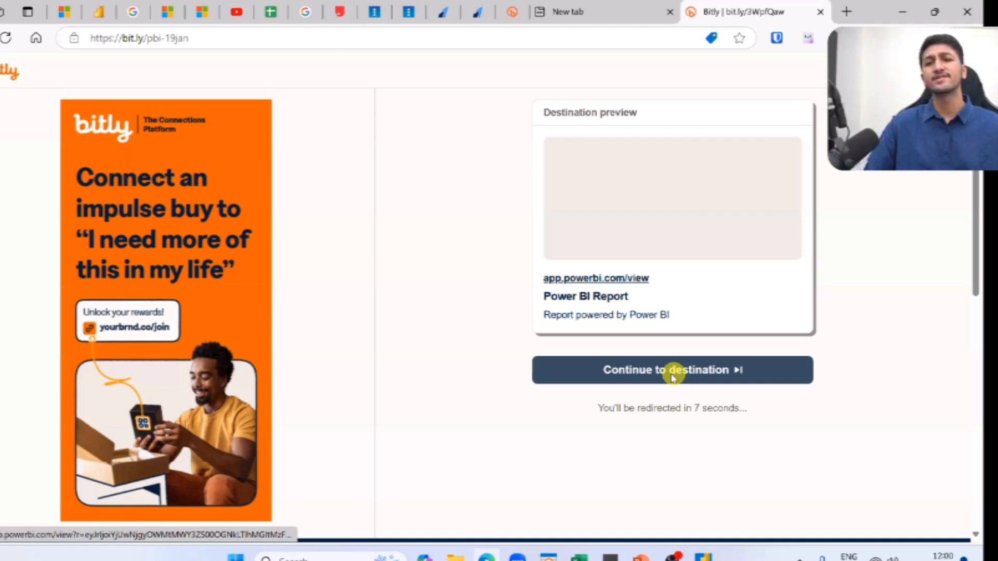
pyautogui.click(672, 374)
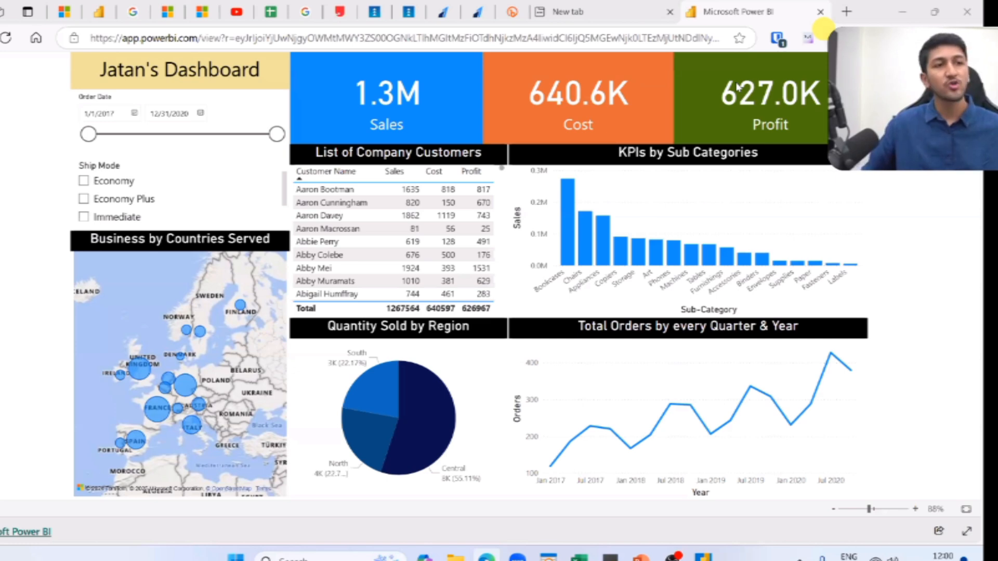
pyautogui.click(820, 12)
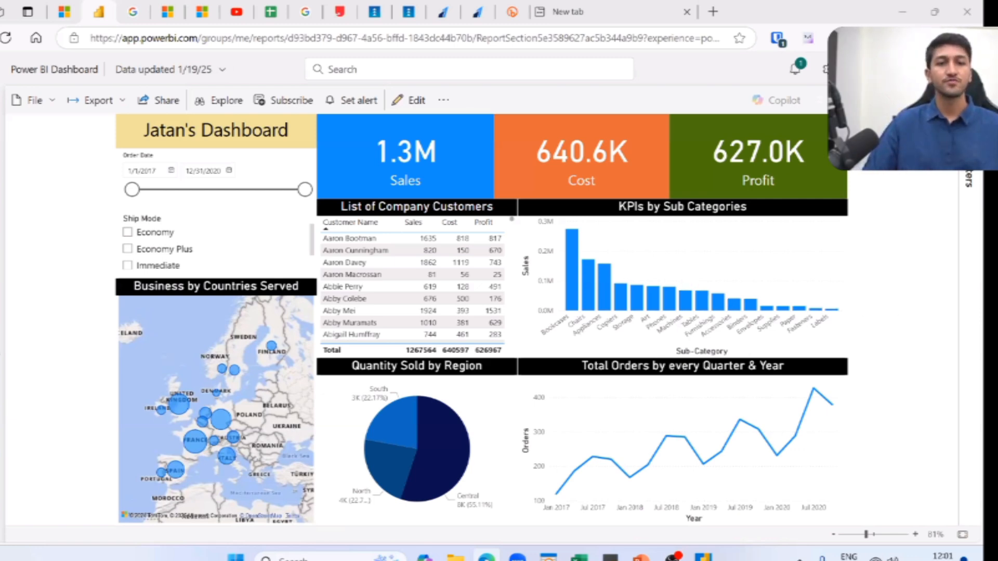
# - Switch to the PowerPoint slide show and reveal the first dashboard question, about total Copiers sales for Economy shipping mode
pyautogui.hotkey('alt', 'Tab')
pyautogui.hotkey('alt', 'Tab')
pyautogui.hotkey('alt', 'Tab')
pyautogui.hotkey('alt', 'Tab')
pyautogui.click(717, 261)
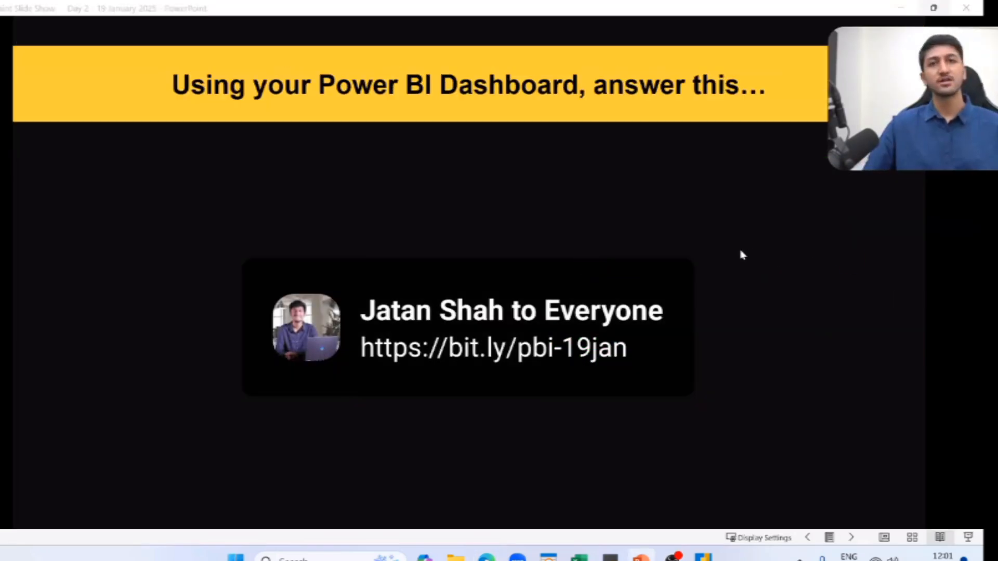
pyautogui.click(741, 254)
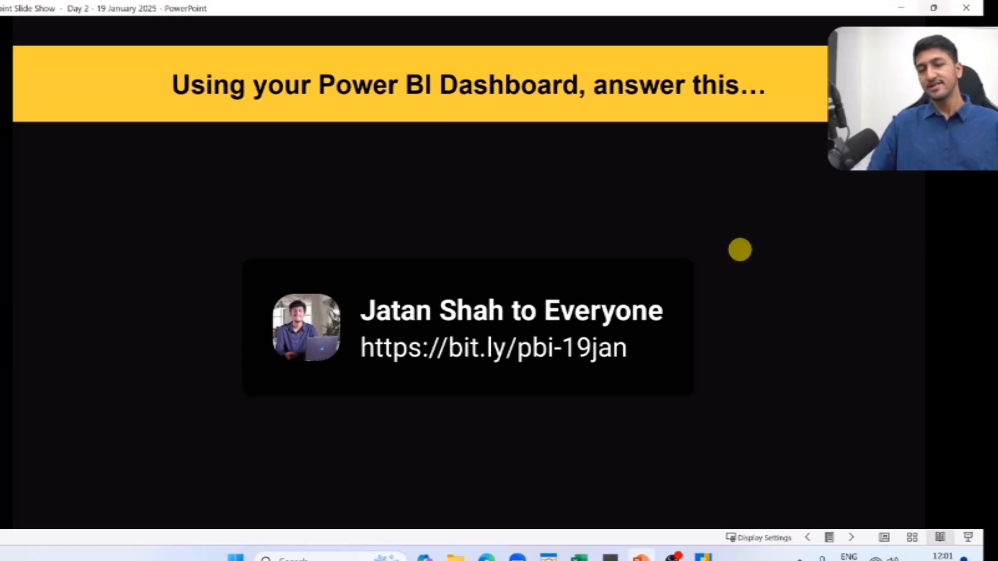
pyautogui.click(739, 250)
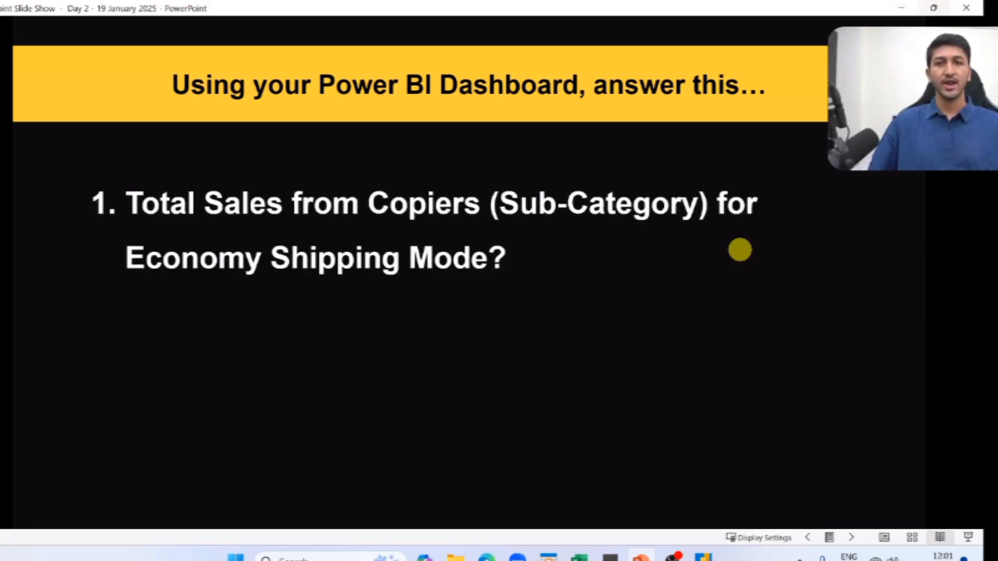
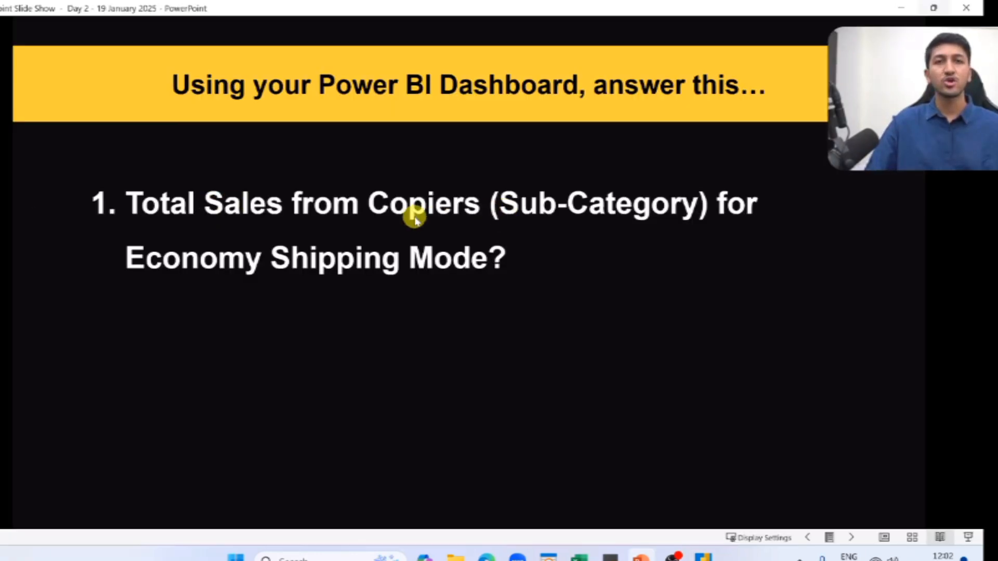
# - In Power BI Desktop, filter the dashboard to Economy ship mode and the Copiers sub-category, and read the total sales
pyautogui.hotkey('alt', 'Tab')
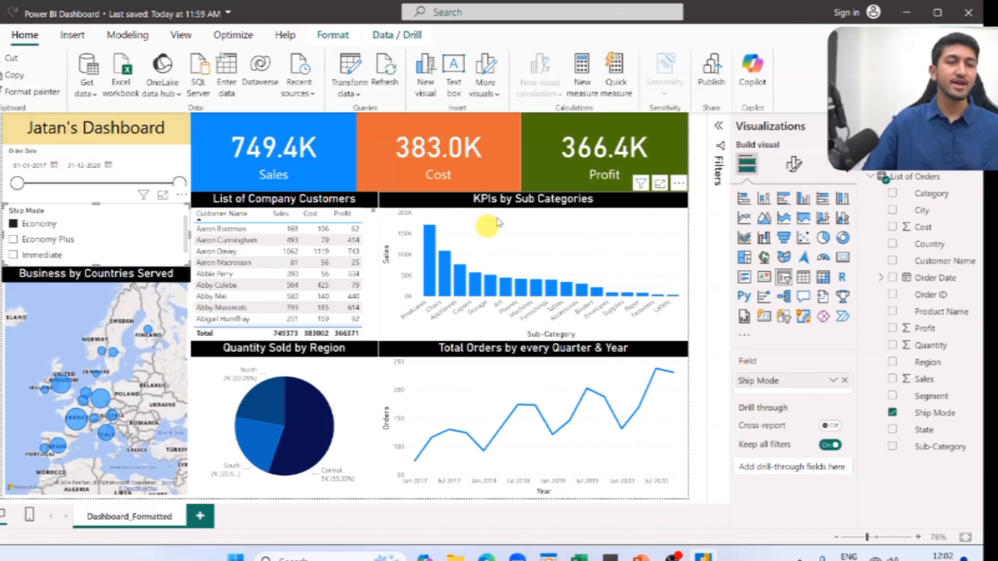
pyautogui.click(497, 222)
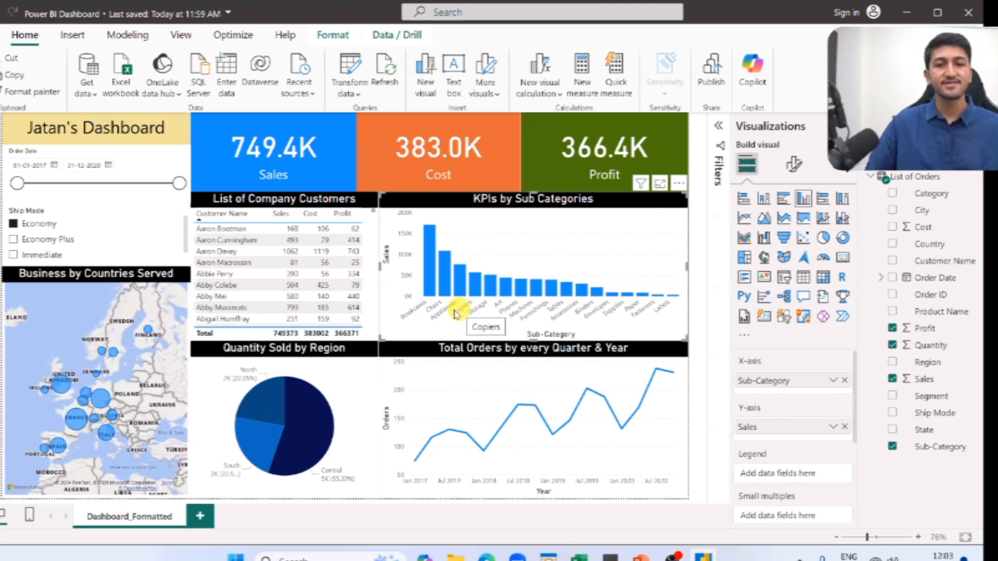
pyautogui.click(474, 287)
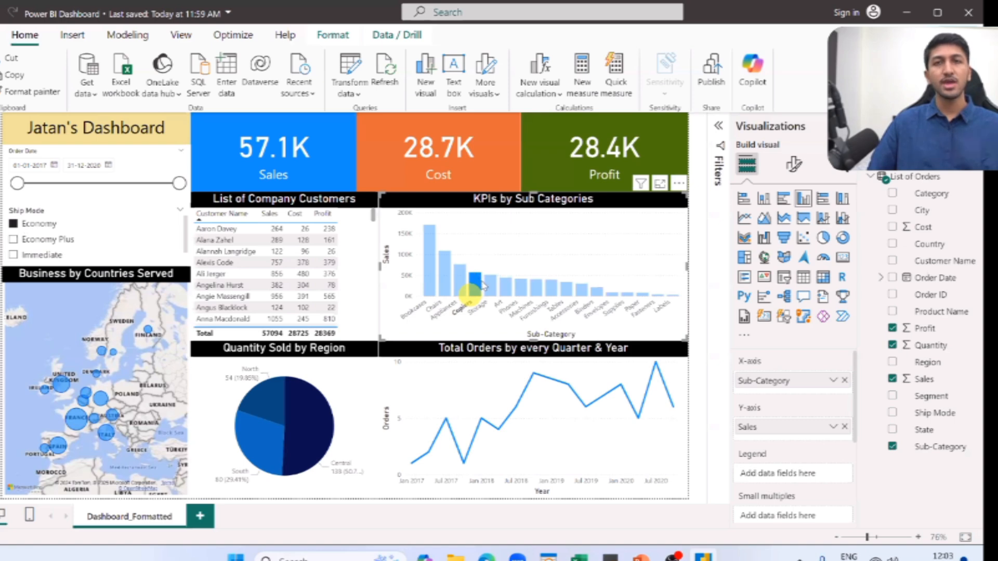
pyautogui.moveTo(478, 289)
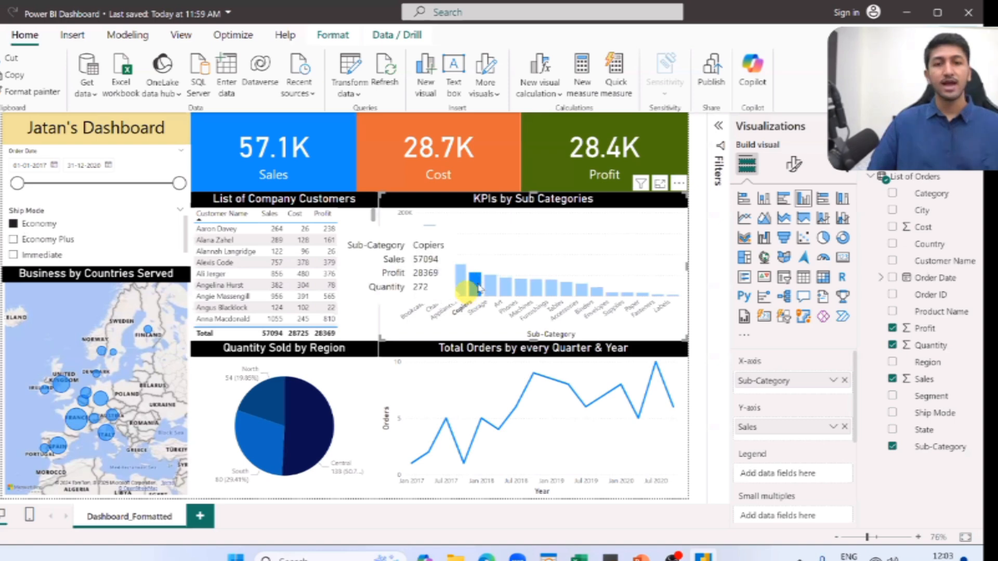
pyautogui.click(250, 165)
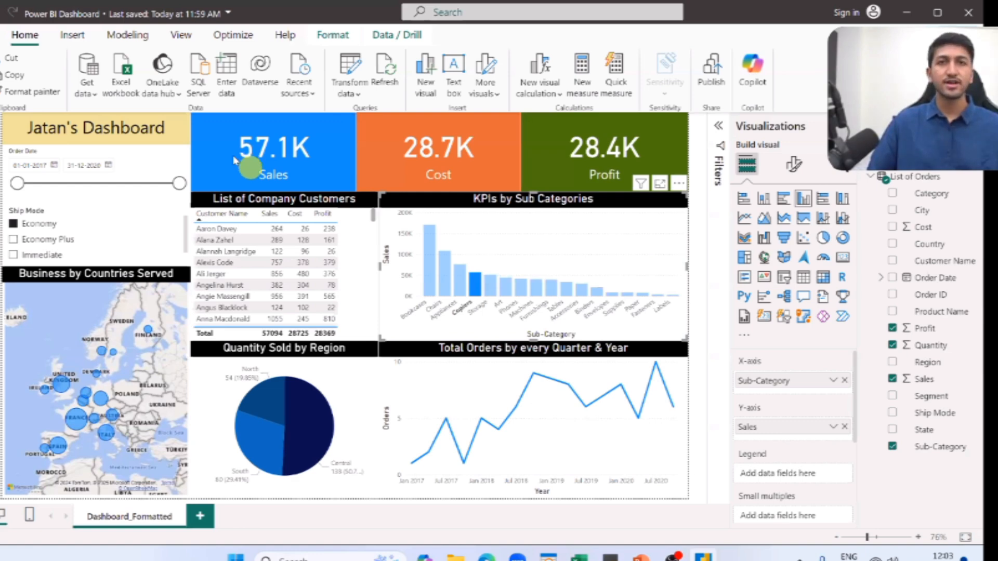
pyautogui.click(14, 224)
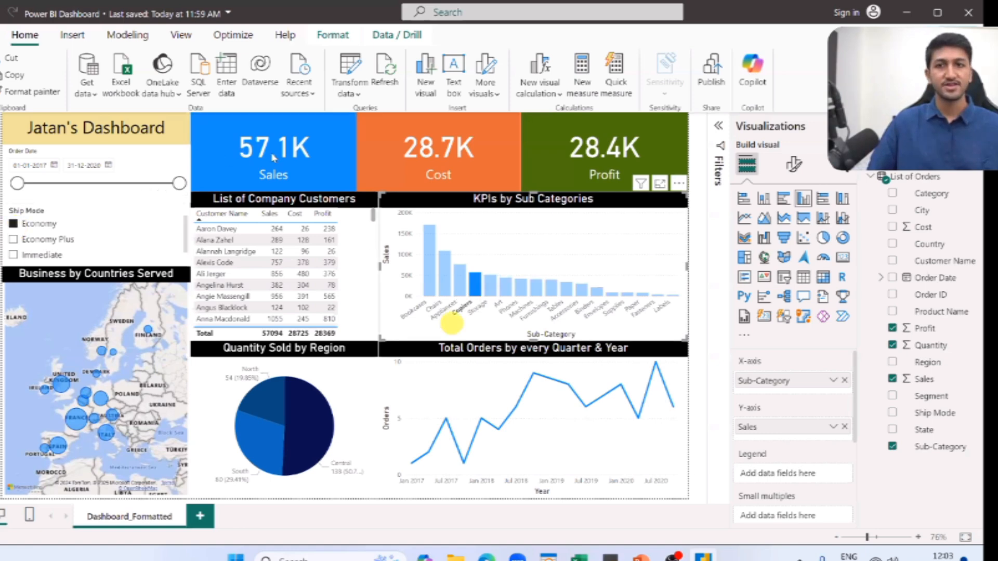
pyautogui.moveTo(475, 292)
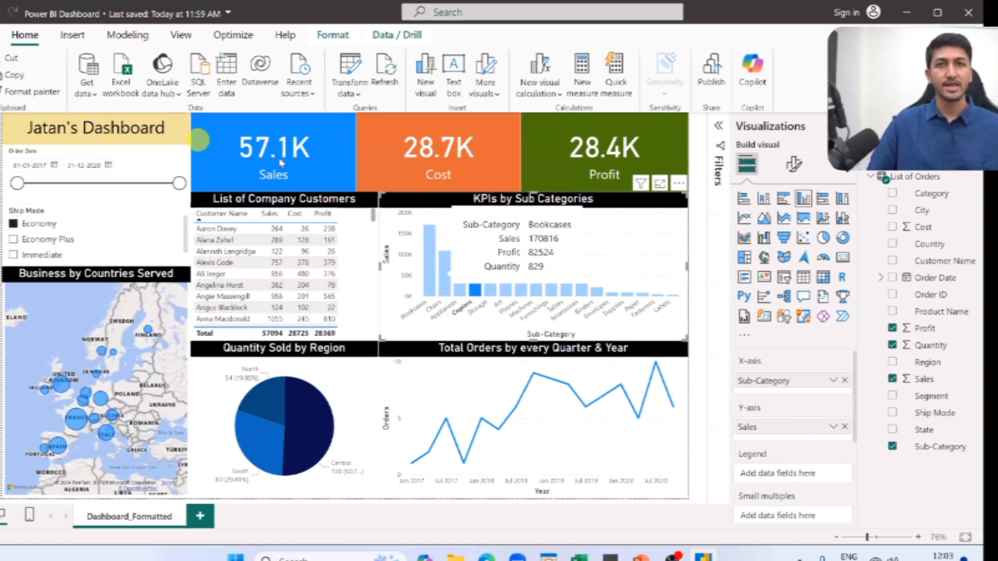
pyautogui.click(478, 285)
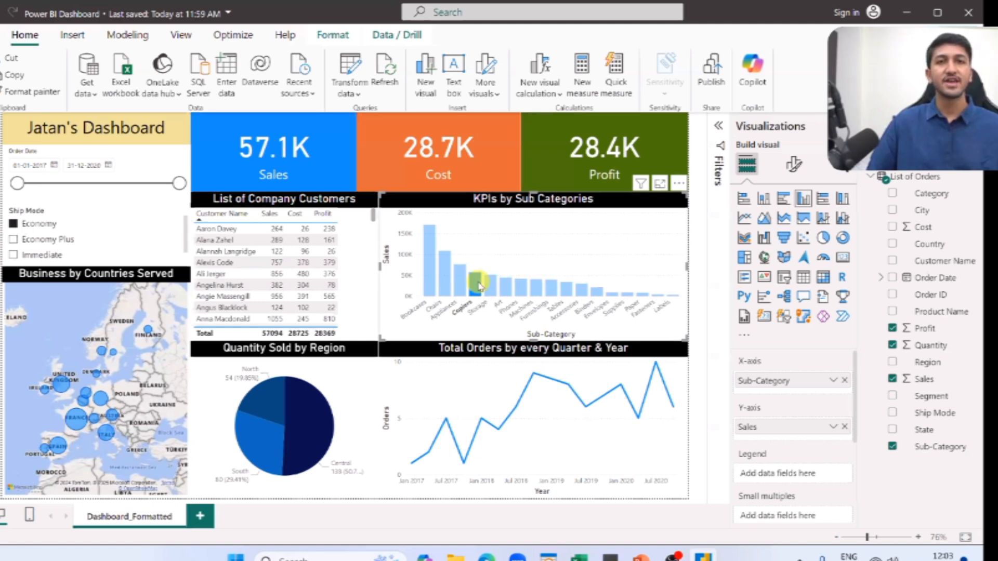
pyautogui.moveTo(479, 285)
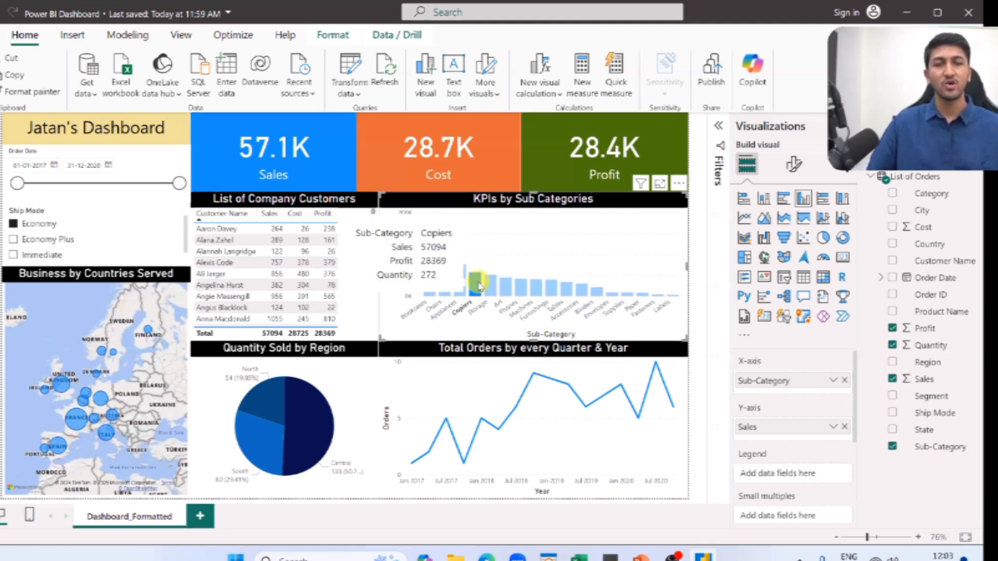
pyautogui.click(288, 171)
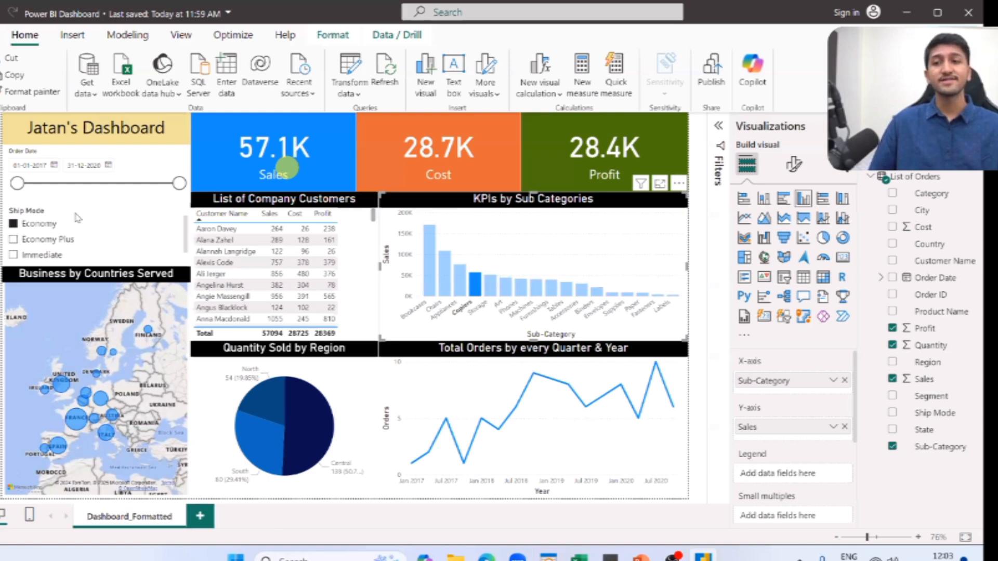
pyautogui.click(221, 172)
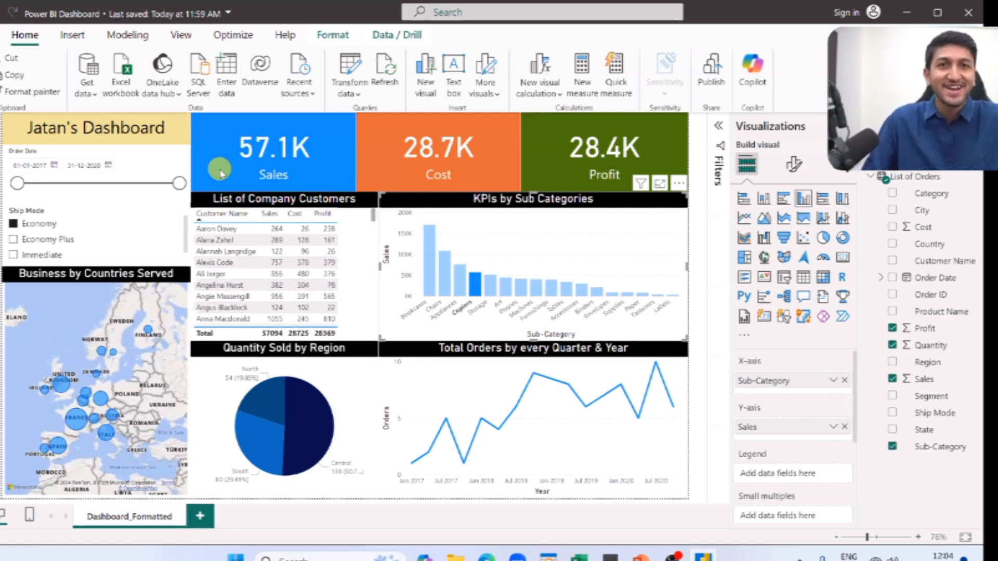
pyautogui.click(444, 217)
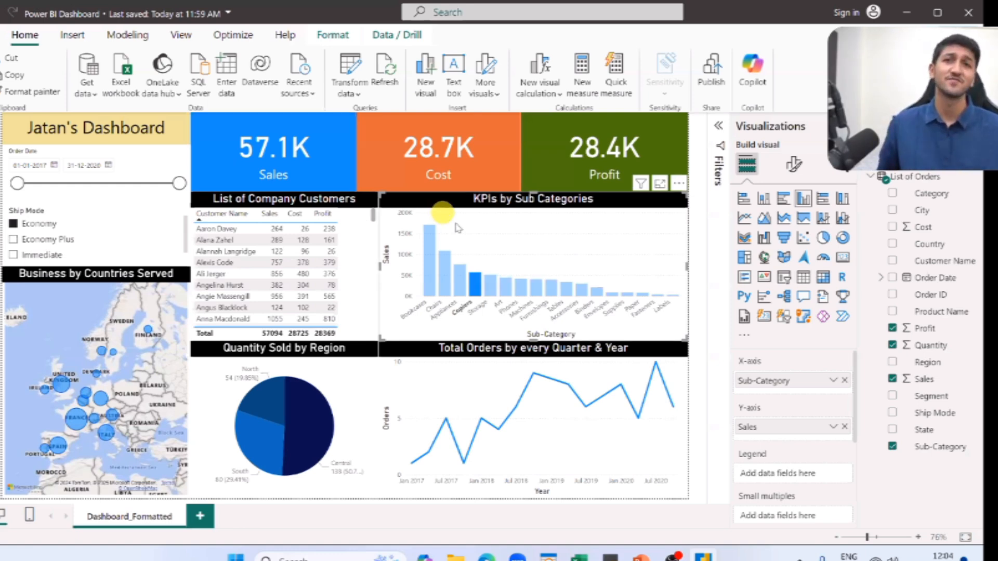
# - Clear the Copiers selection in the sub-category chart and the Economy ship mode filter so the dashboard covers all orders
pyautogui.click(477, 292)
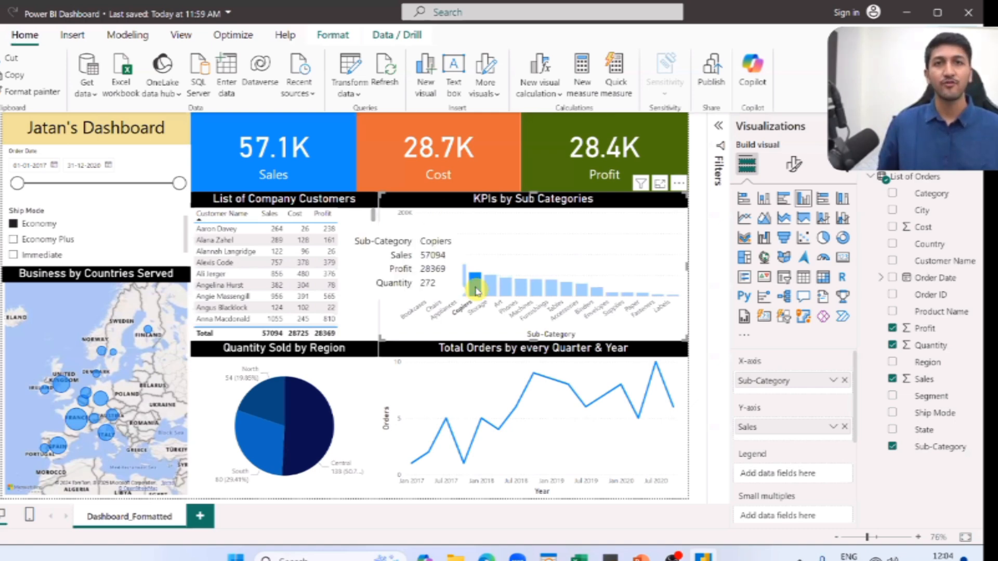
pyautogui.click(476, 292)
pyautogui.click(477, 291)
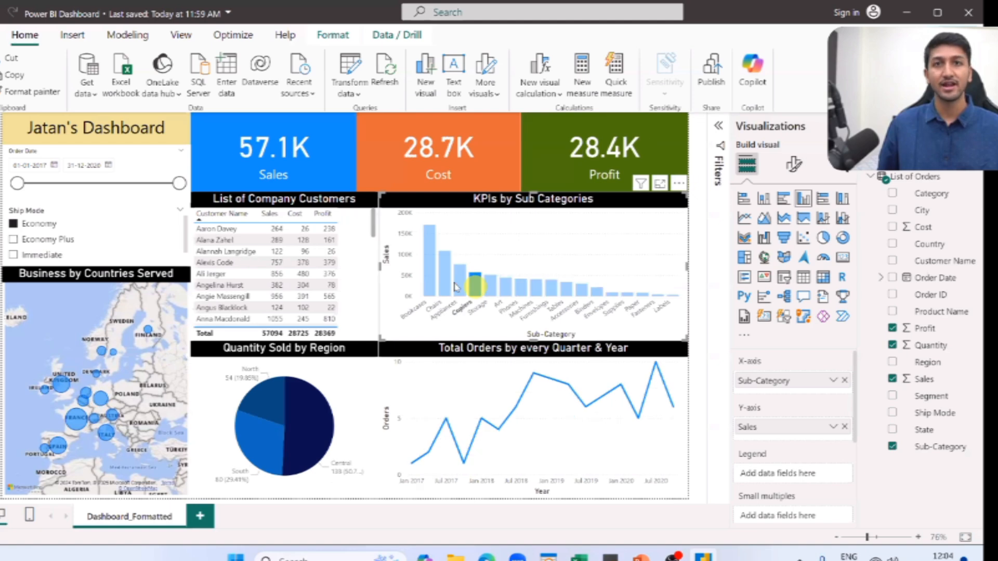
pyautogui.click(14, 225)
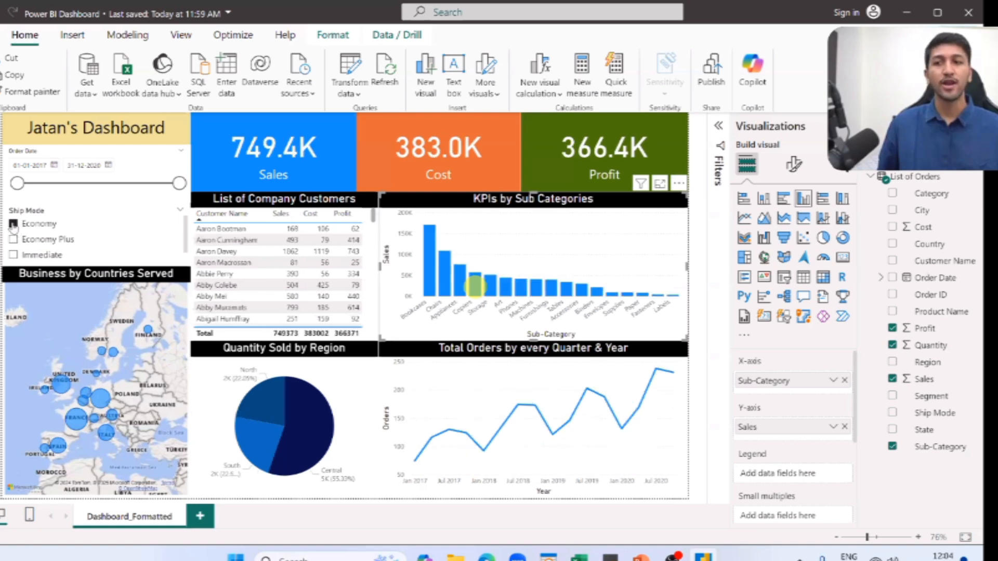
pyautogui.click(14, 224)
pyautogui.click(13, 224)
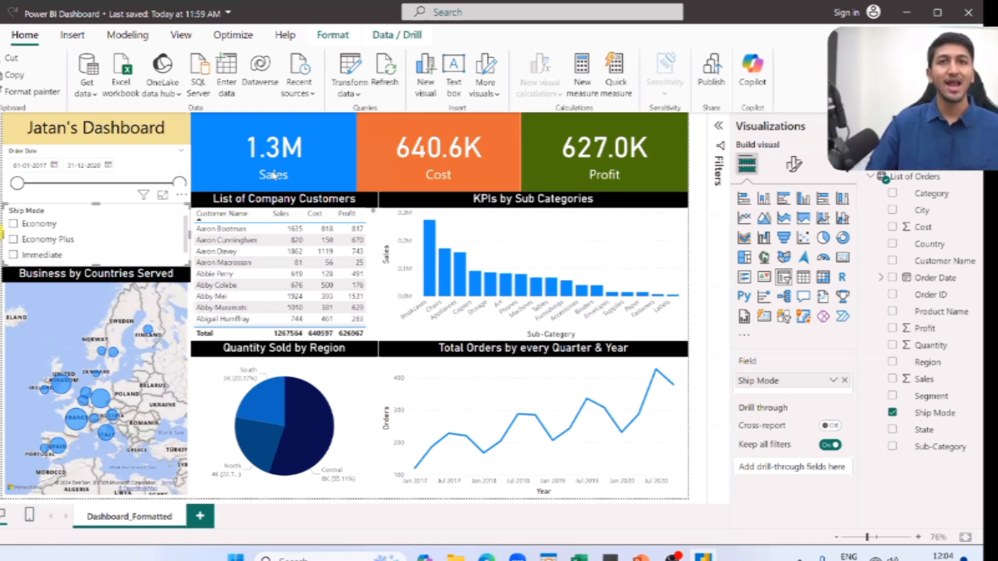
# - Switch to the PowerPoint slide show to read the second question, total sales from France in 2017, and return to Power BI Desktop
pyautogui.click(285, 193)
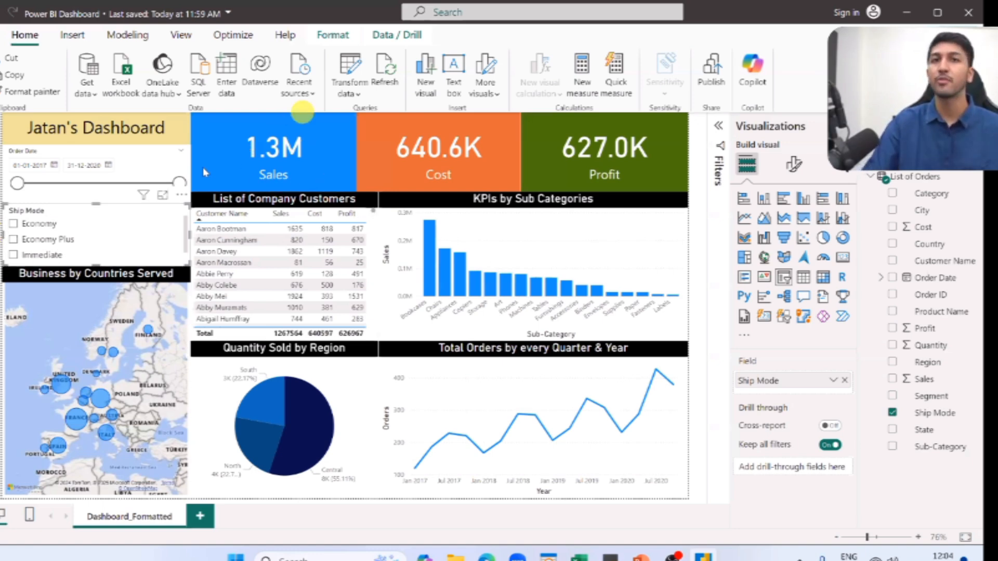
pyautogui.click(204, 169)
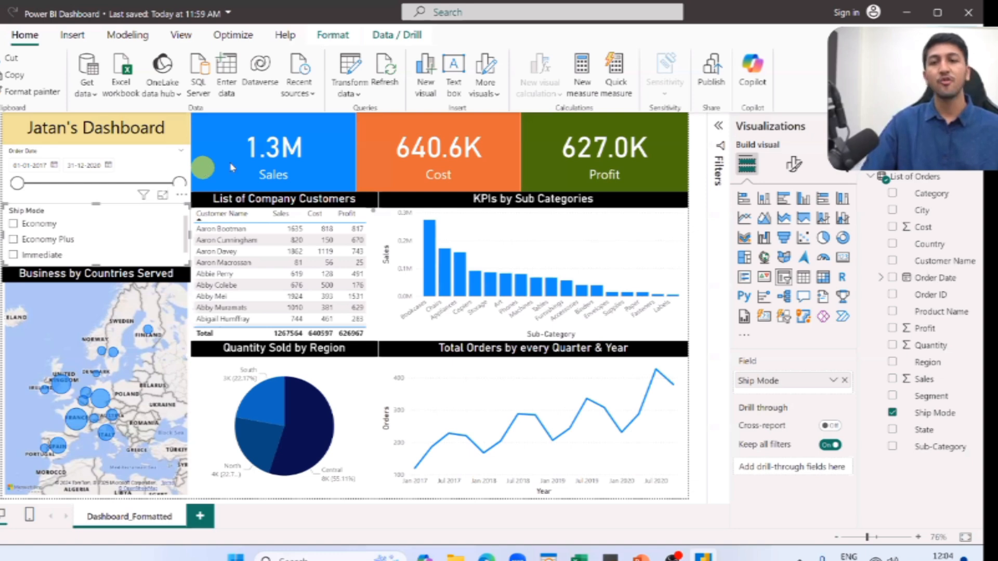
pyautogui.hotkey('alt', 'Tab')
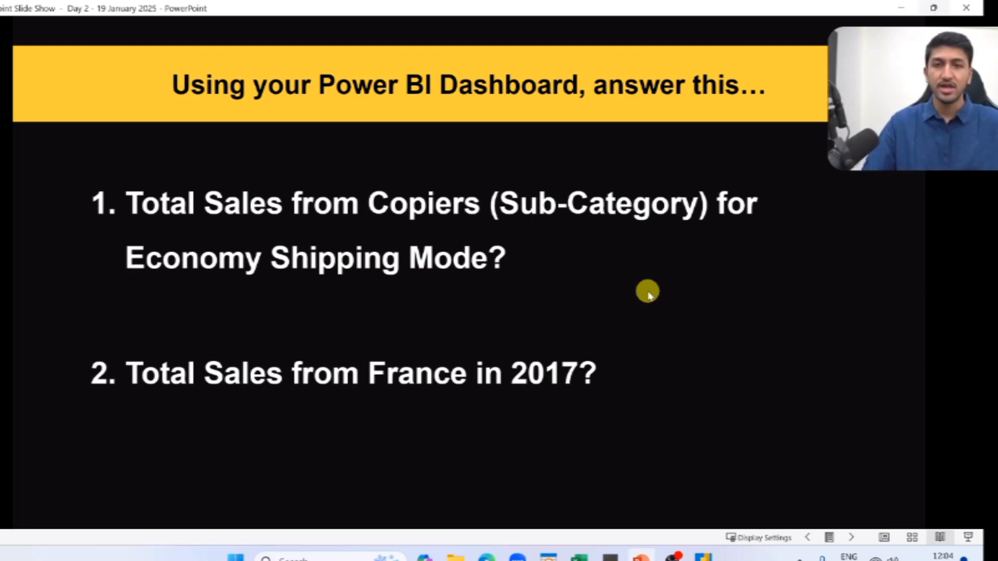
pyautogui.hotkey('alt', 'Tab')
pyautogui.click(497, 179)
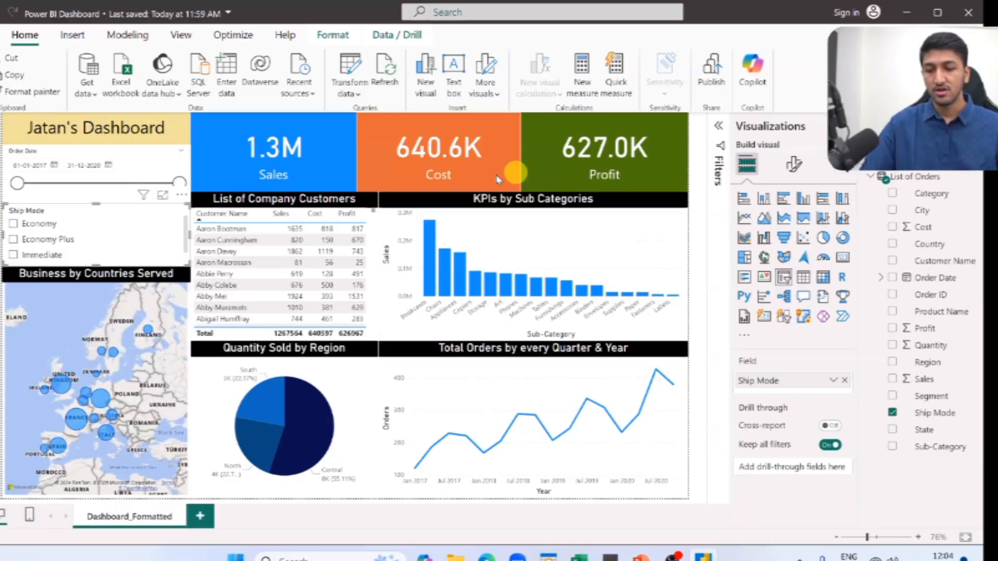
# - Underline "in 2017?" in the second question of the PowerPoint slide show, and erase the ink
pyautogui.press('super')
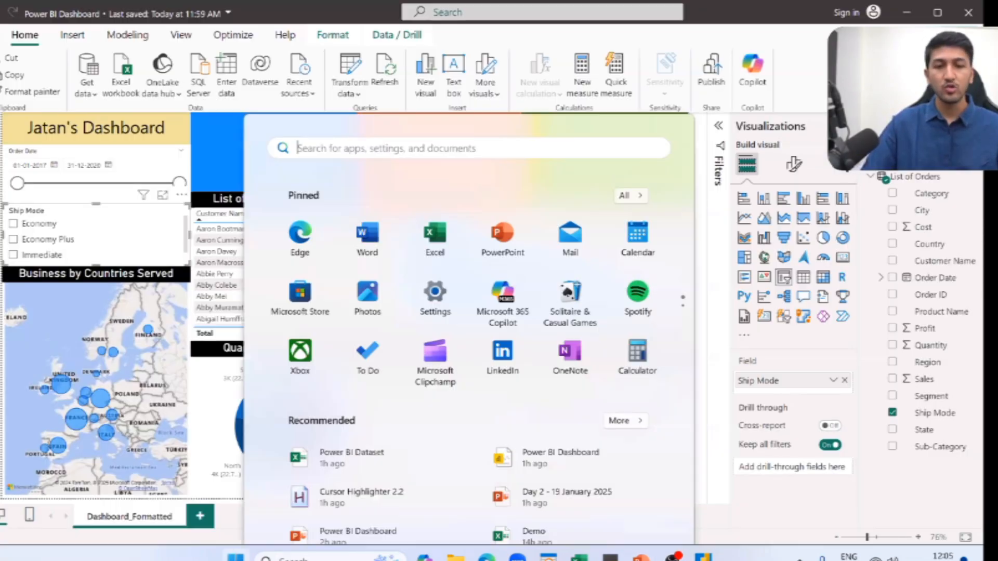
pyautogui.press('super')
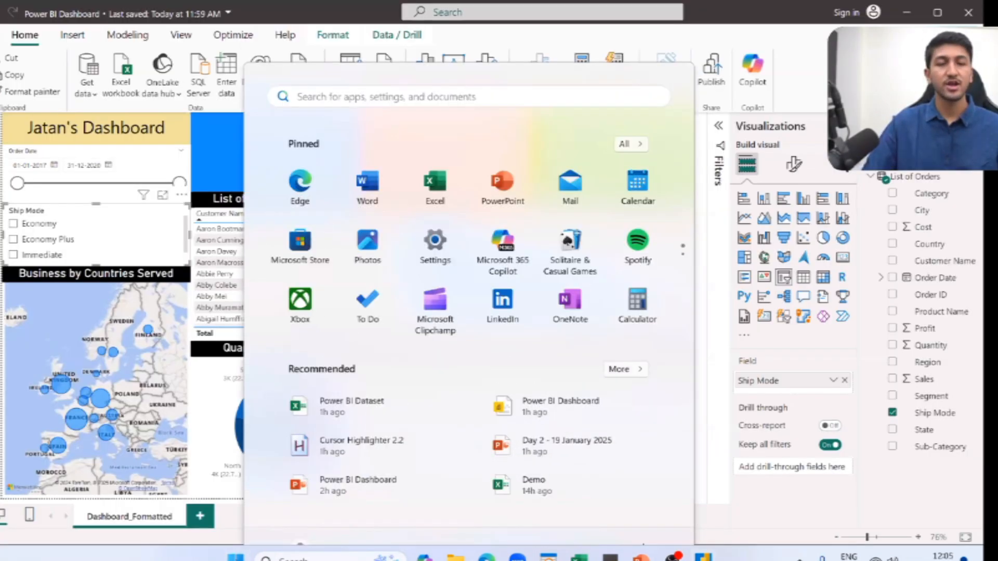
pyautogui.hotkey('alt', 'Tab')
pyautogui.moveTo(514, 384); pyautogui.dragTo(596, 394)
pyautogui.moveTo(532, 403); pyautogui.dragTo(582, 394)
pyautogui.moveTo(478, 398); pyautogui.dragTo(549, 396)
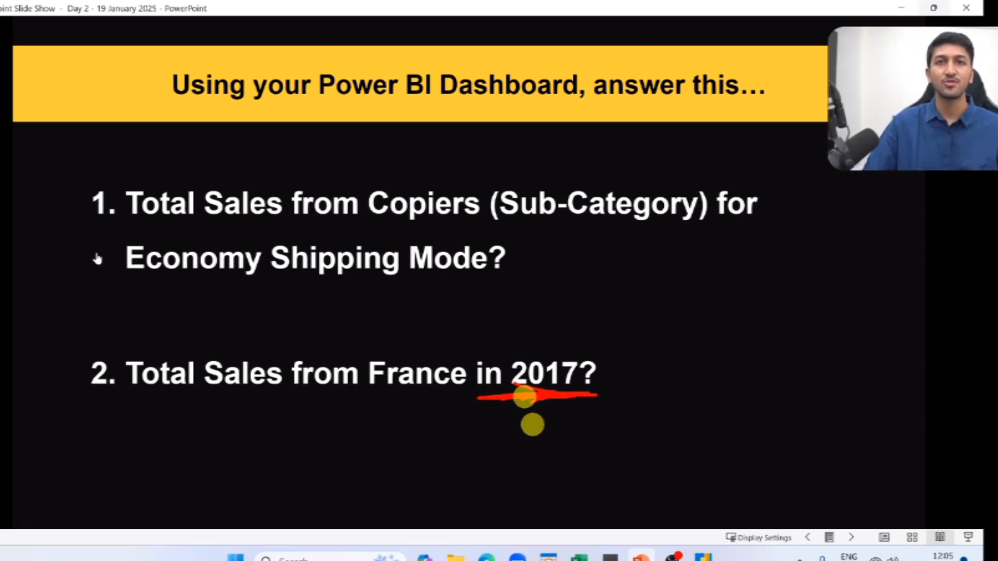
pyautogui.press('e')
# - In Power BI Desktop, limit the dashboard to 2017 orders by setting the Order Date end to 31-12-2017
pyautogui.hotkey('alt', 'Tab')
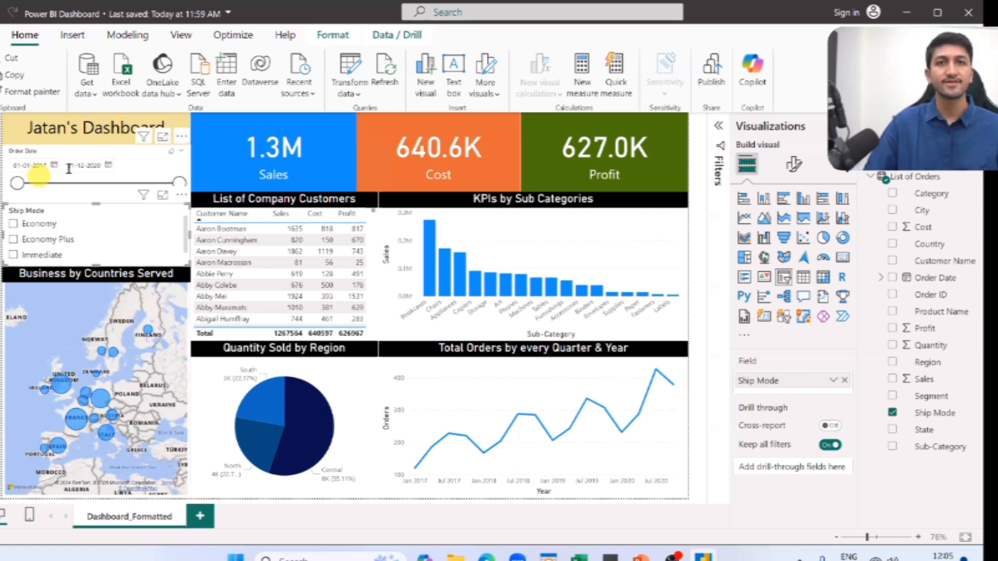
pyautogui.doubleClick(33, 169)
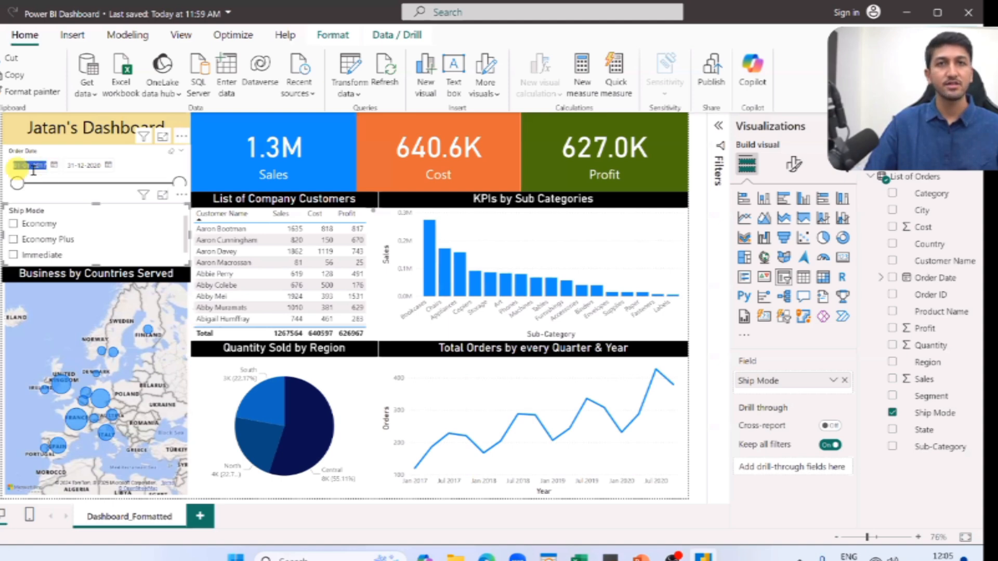
pyautogui.click(80, 178)
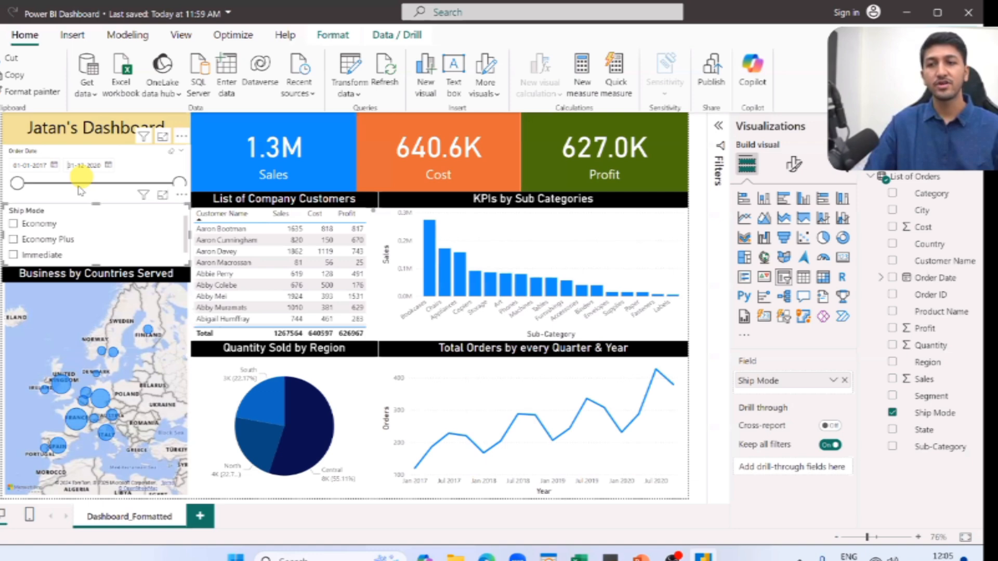
pyautogui.moveTo(94, 165); pyautogui.dragTo(100, 161)
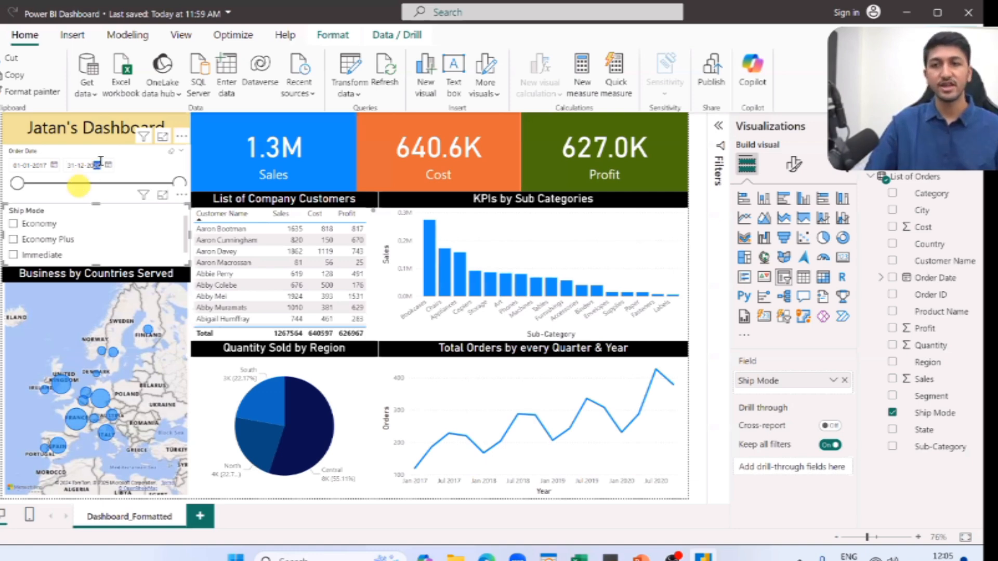
pyautogui.write('17')
pyautogui.press('Return')
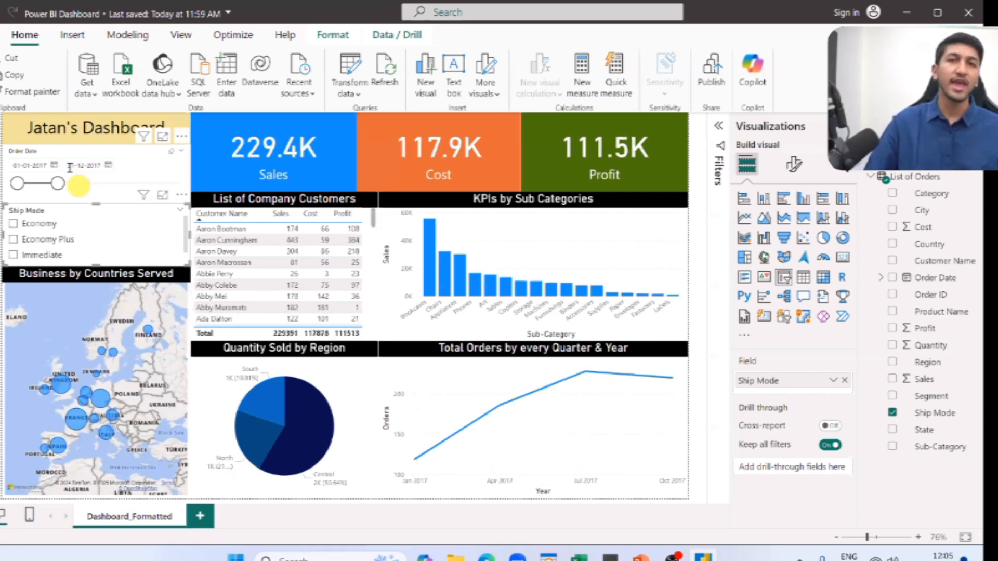
pyautogui.click(87, 166)
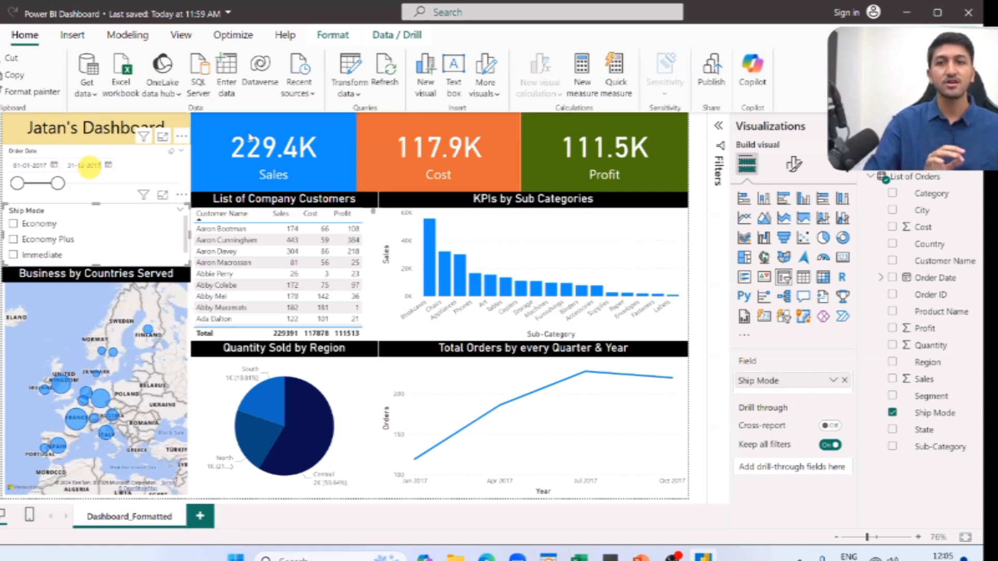
# - Read the Sales card for 2017 and switch to the PowerPoint slide show to recheck the France question
pyautogui.click(298, 180)
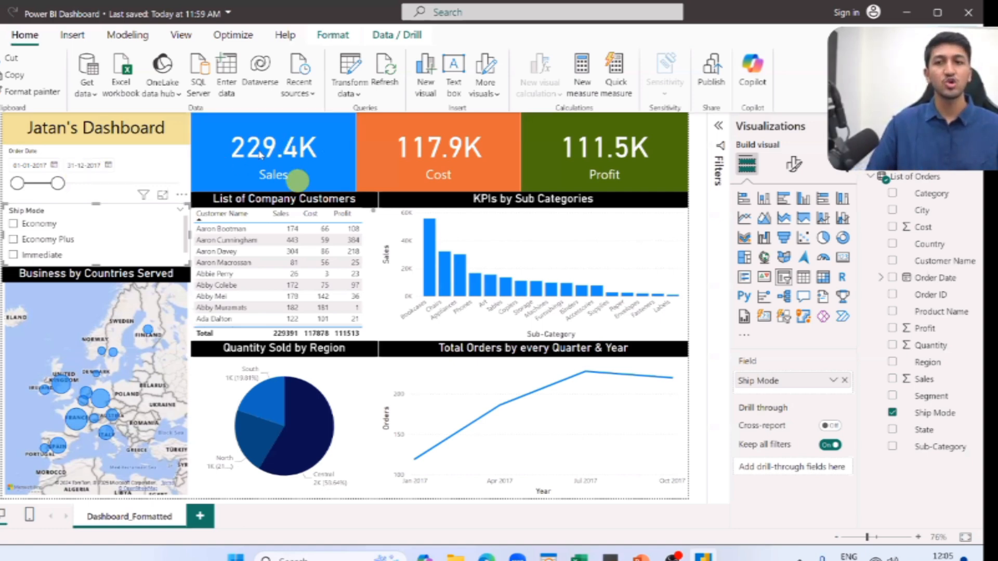
pyautogui.click(258, 152)
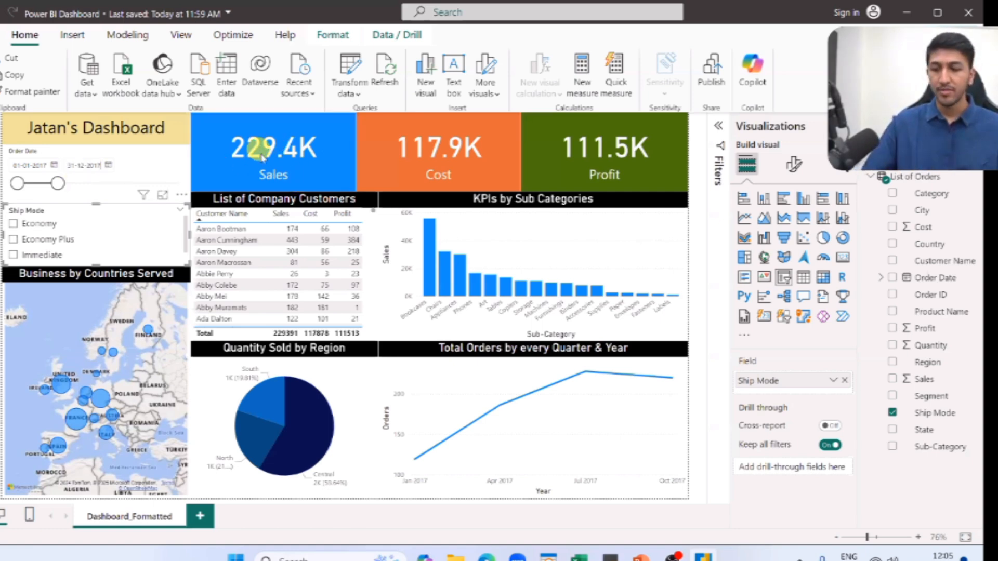
pyautogui.hotkey('alt', 'Tab')
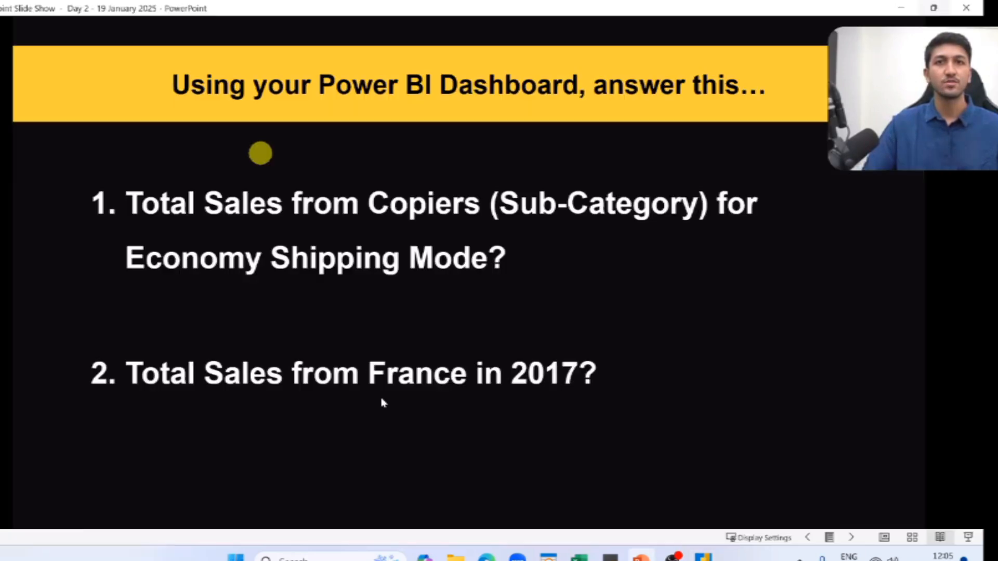
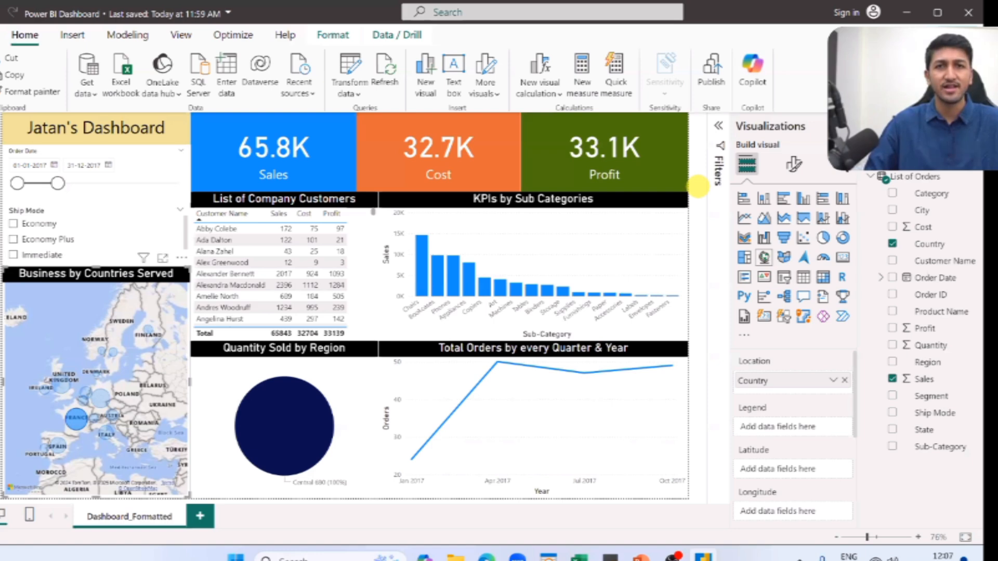
pyautogui.click(698, 185)
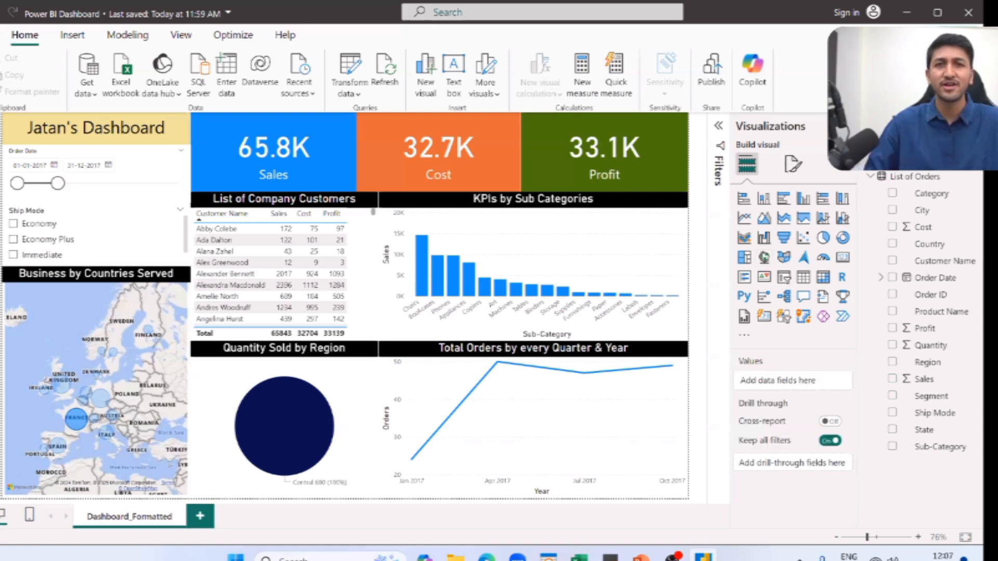
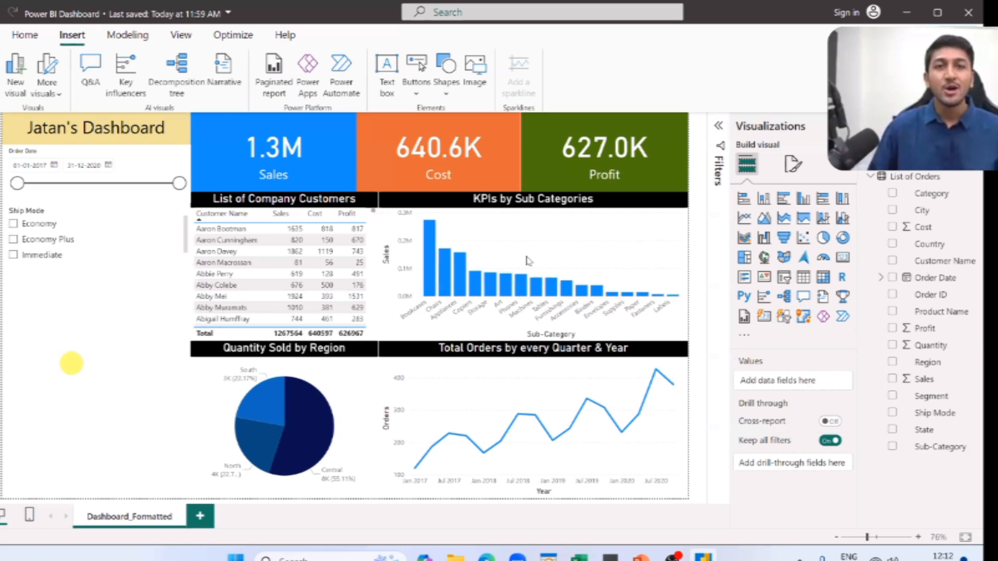
pyautogui.click(529, 261)
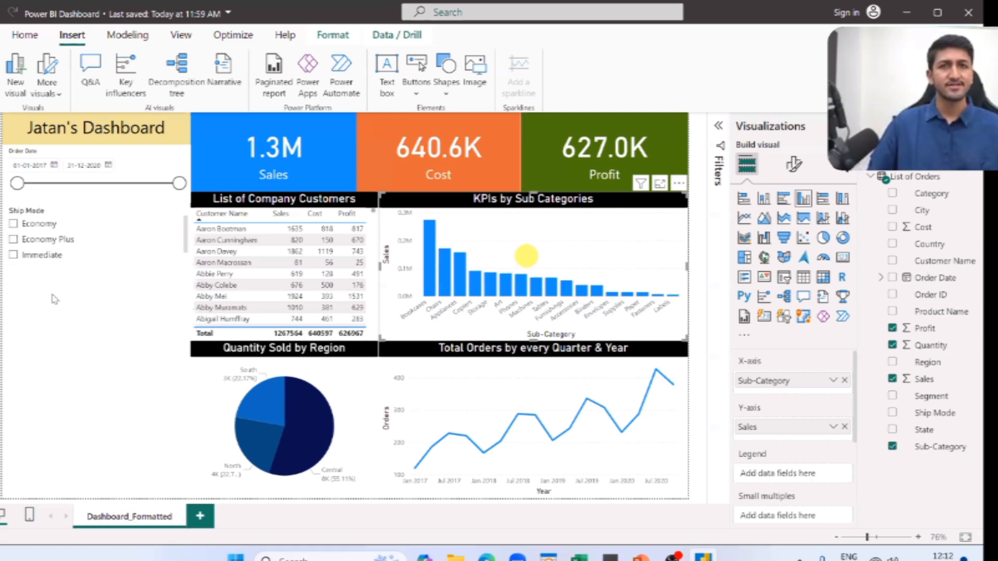
pyautogui.click(99, 287)
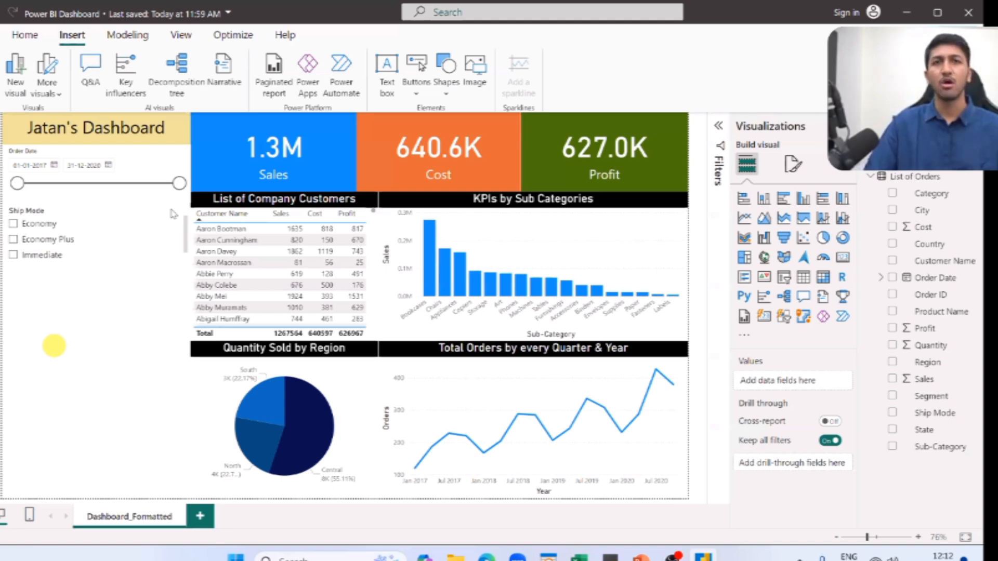
# - Insert a Q&A visual in the empty area below the Ship Mode slicer and ask it for "total profit"
pyautogui.doubleClick(99, 297)
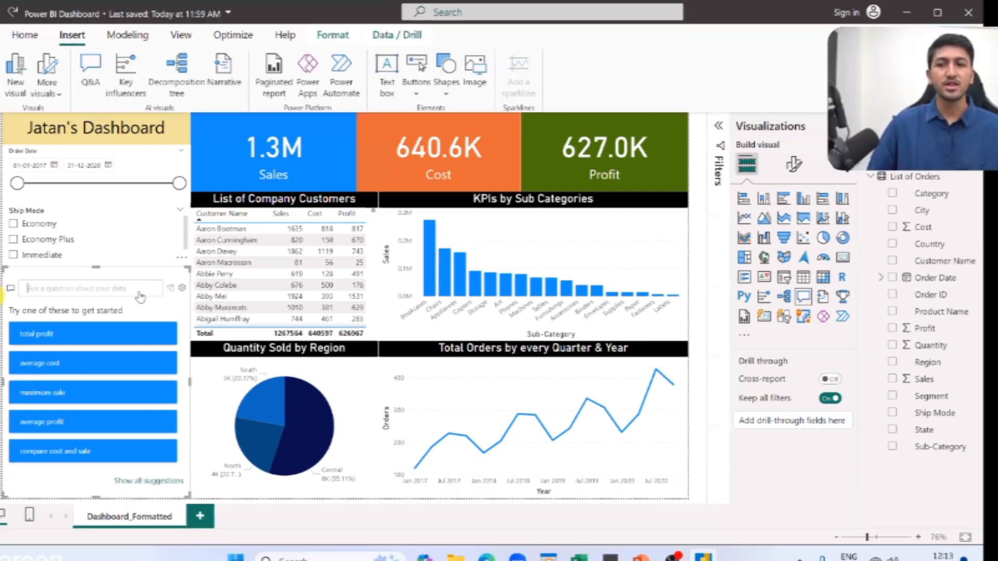
pyautogui.click(73, 336)
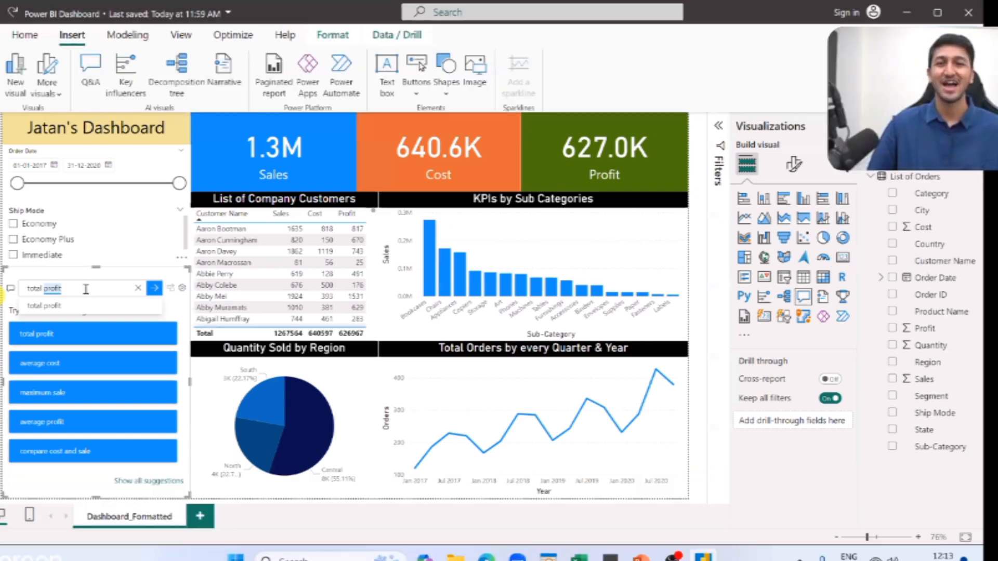
pyautogui.press('Return')
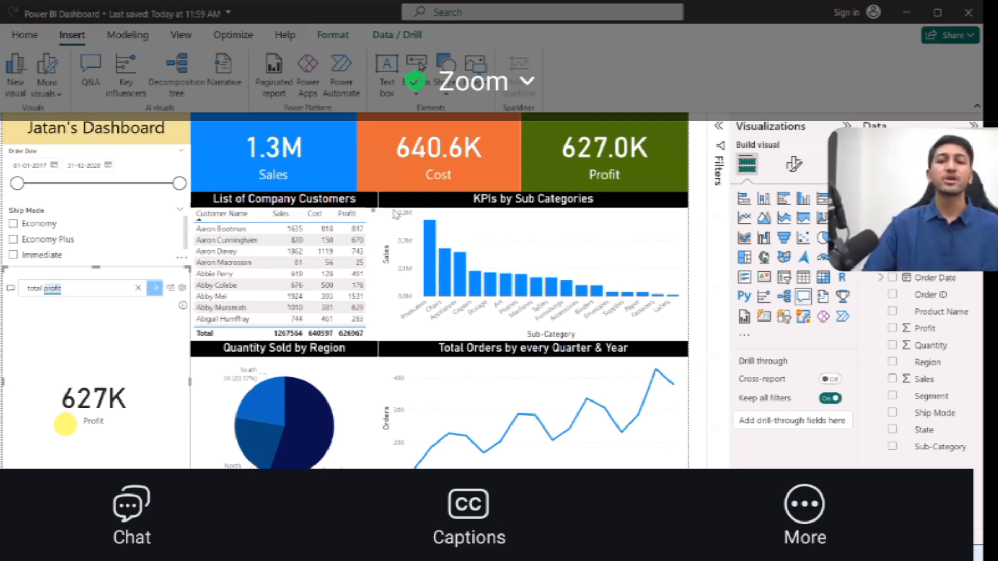
# - Ask the Q&A visual for "total sales from copiers for economy"
pyautogui.hotkey('alt', 'Tab')
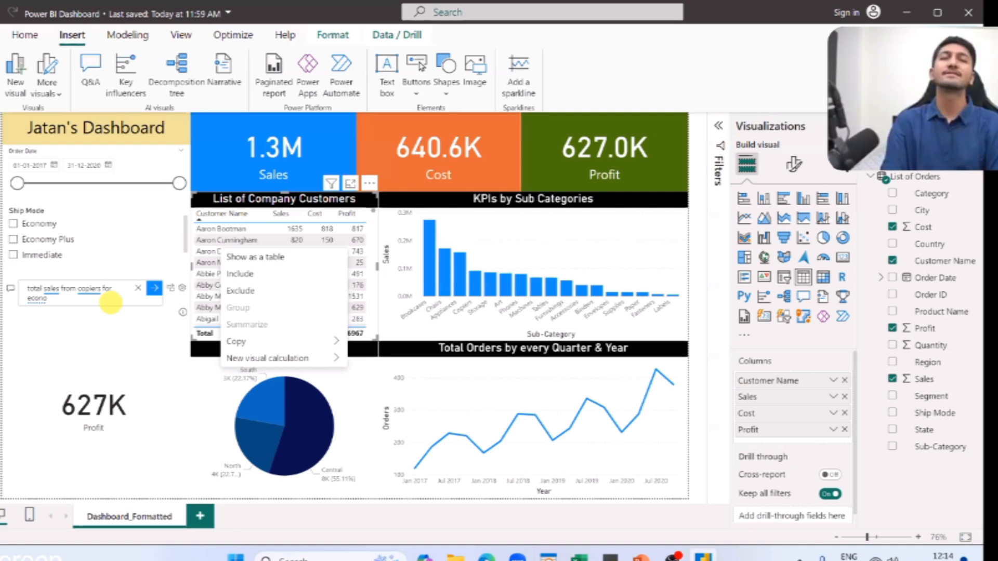
pyautogui.write('my')
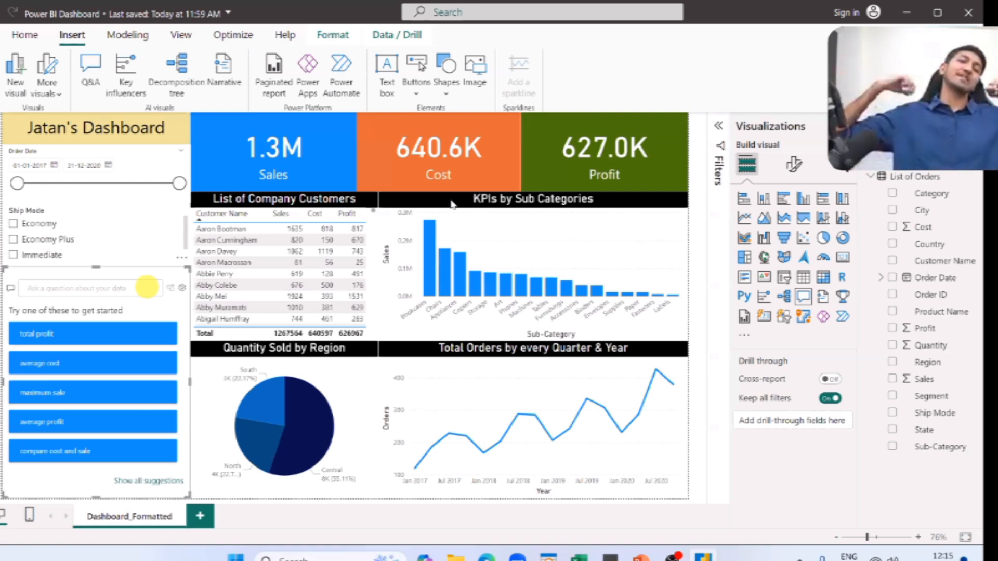
# - Ask the Q&A visual for "sales by sub-category" and enlarge the visual upward over the slicers and customer table
pyautogui.click(451, 203)
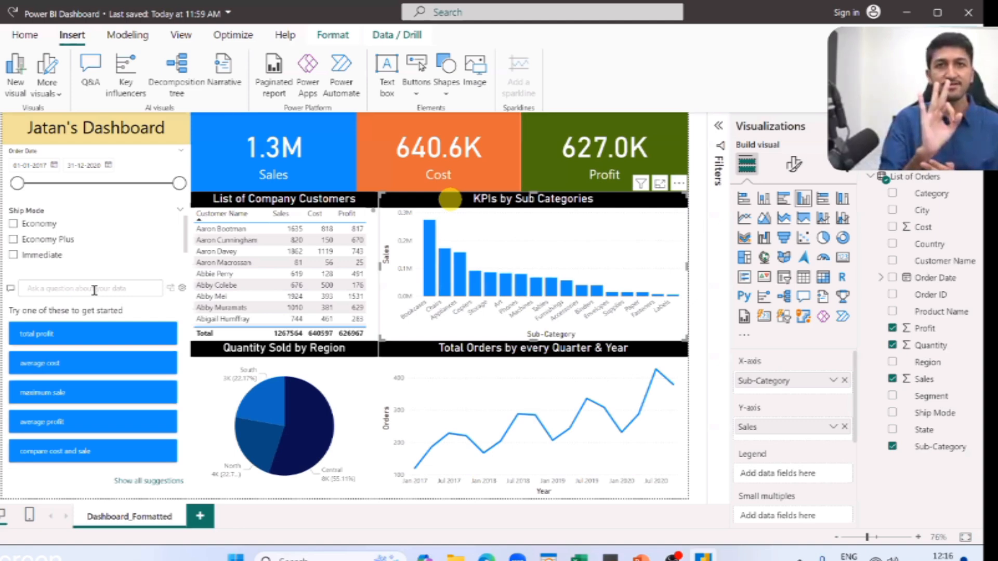
pyautogui.click(94, 290)
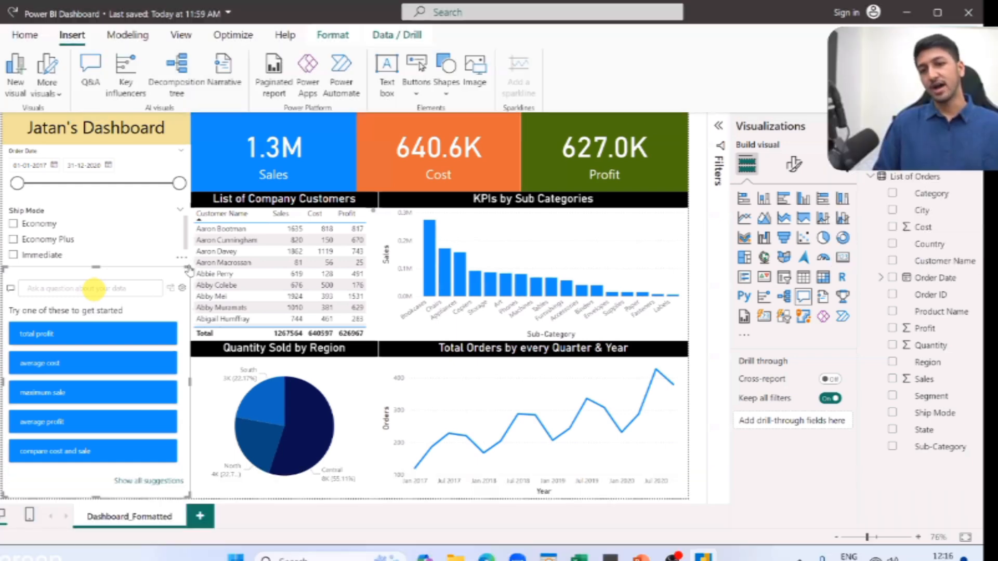
pyautogui.write('sales by sub')
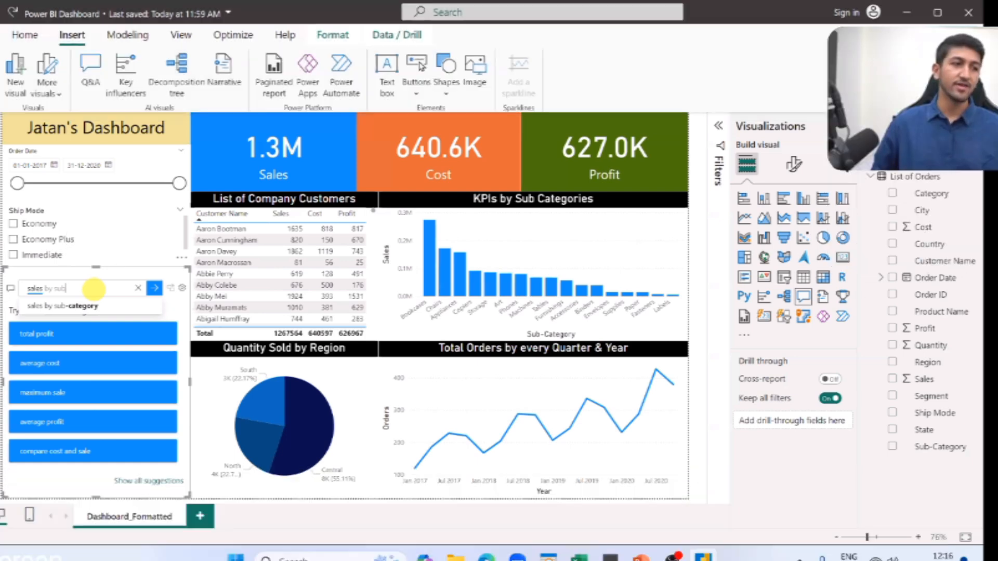
pyautogui.click(78, 306)
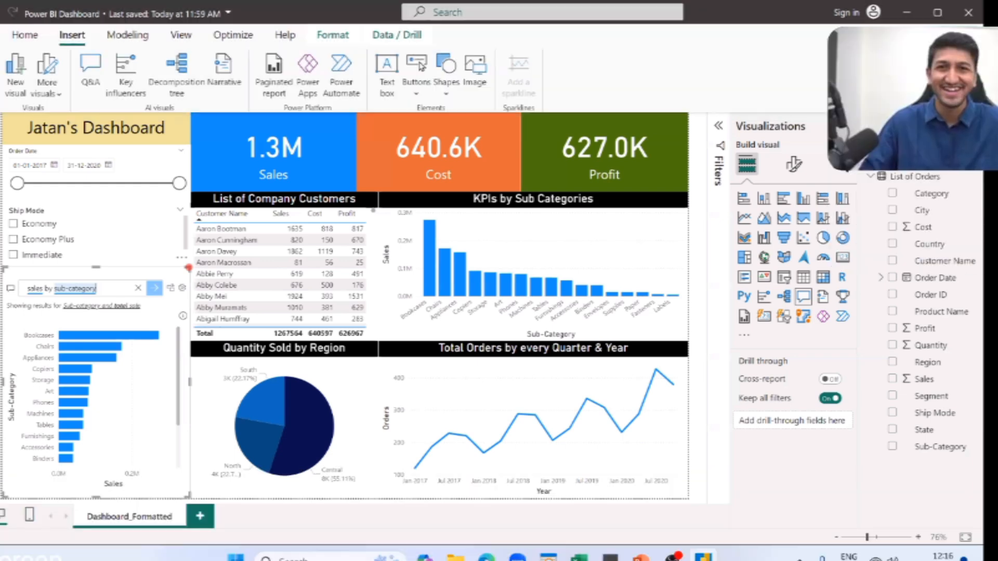
pyautogui.moveTo(188, 268); pyautogui.dragTo(266, 140)
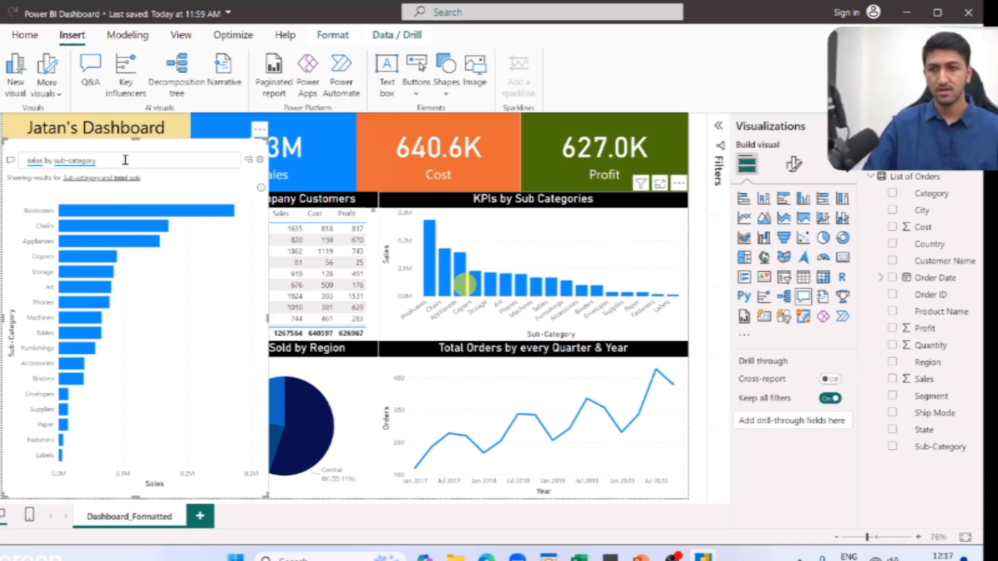
# - Extend the Q&A question to "sales by sub-category as column" and reshape the visual to be wider and shorter
pyautogui.doubleClick(125, 161)
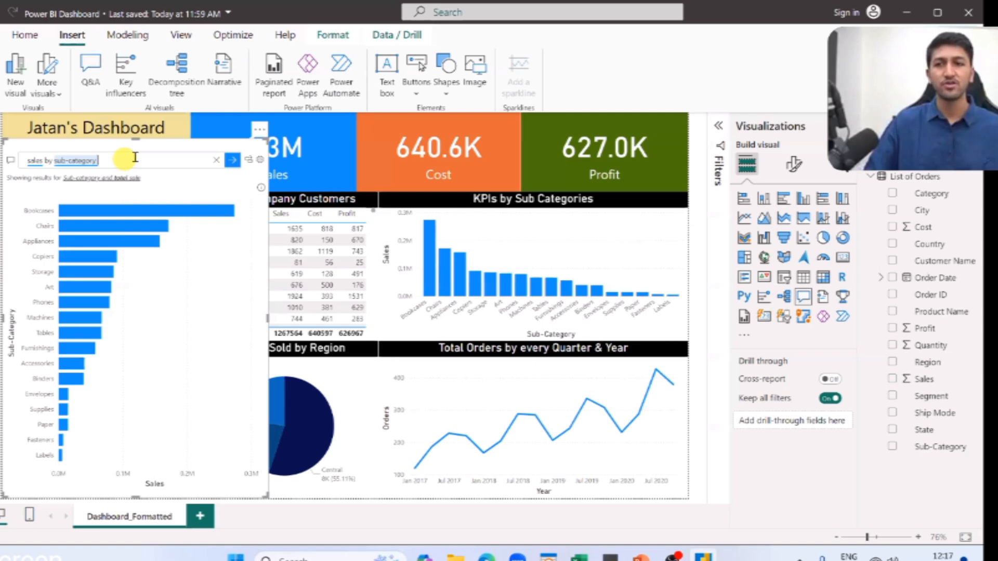
pyautogui.click(229, 165)
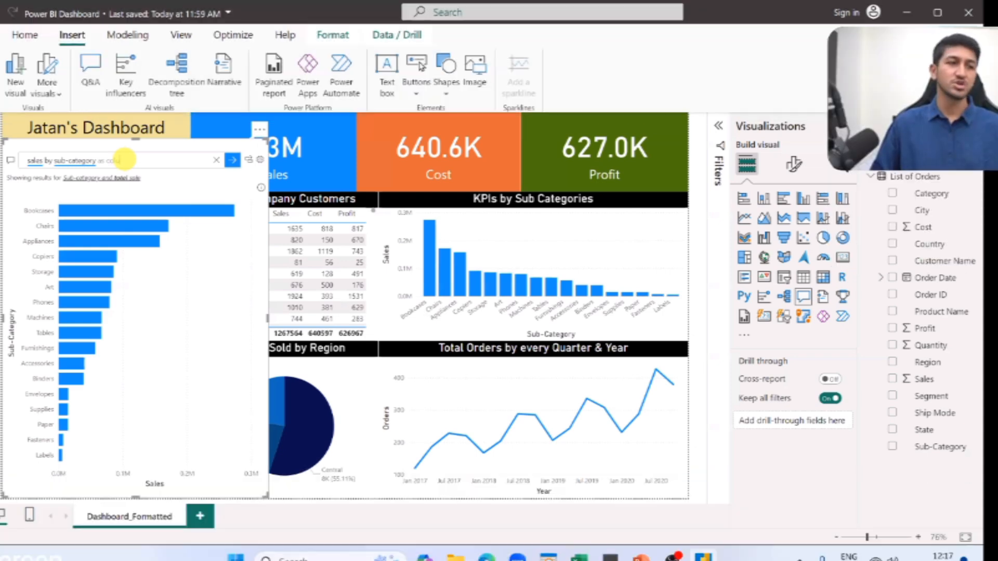
pyautogui.moveTo(96, 160); pyautogui.dragTo(162, 159)
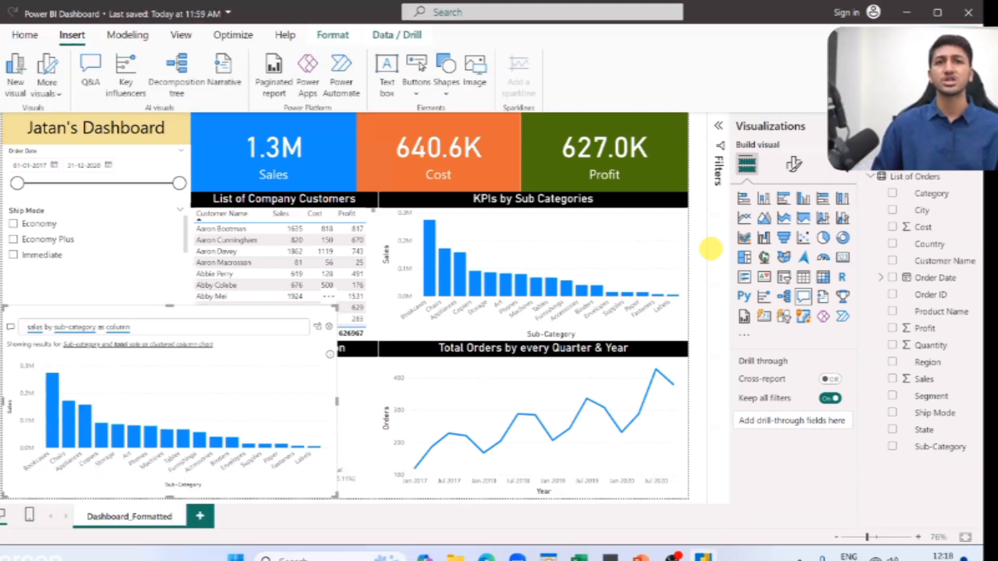
# - Turn the Q&A result for sales by sub-category into a standard column chart visual
pyautogui.click(297, 347)
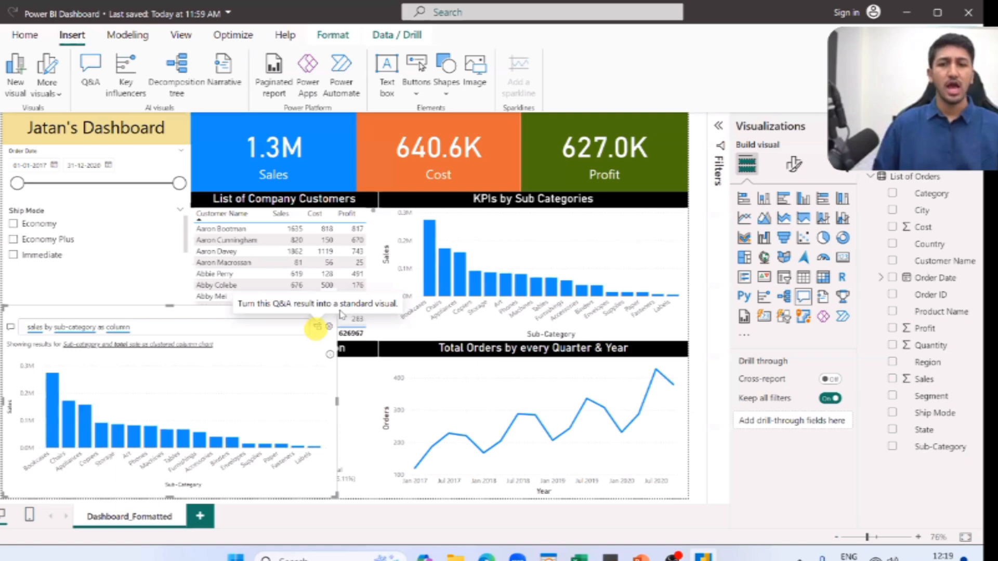
pyautogui.click(317, 327)
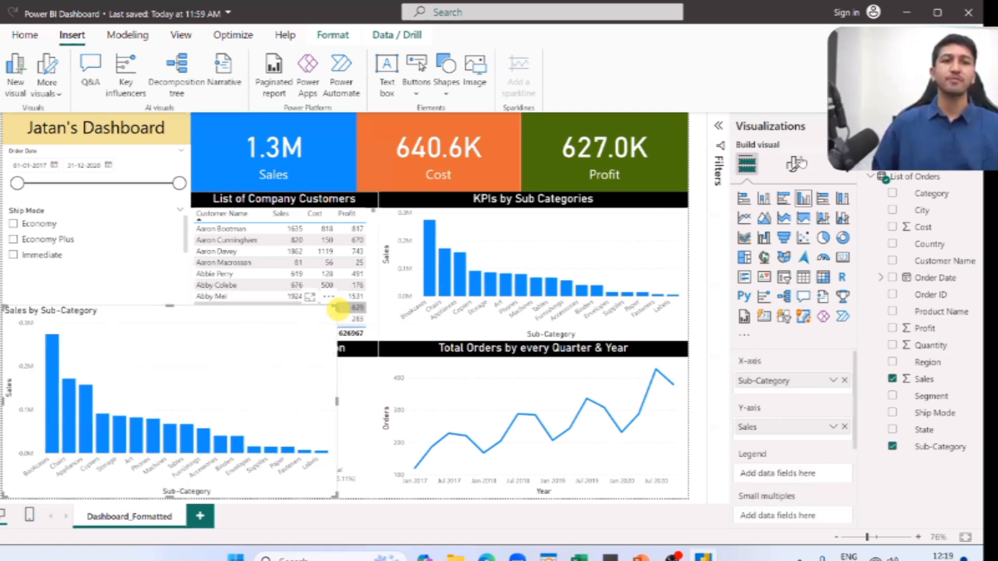
pyautogui.click(581, 252)
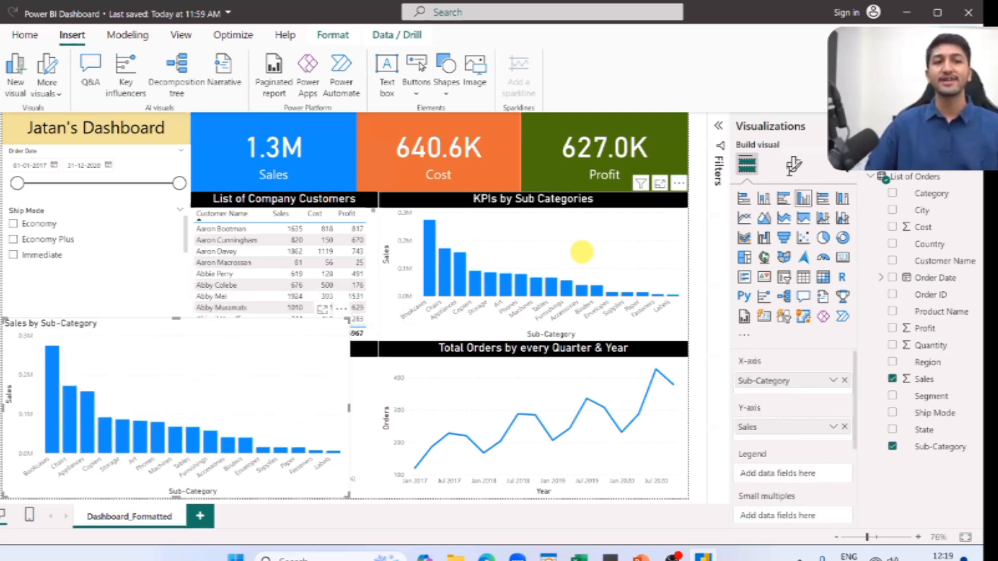
# - Review the field assignments and formatting options of the converted Sales by Sub-Category chart
pyautogui.click(798, 158)
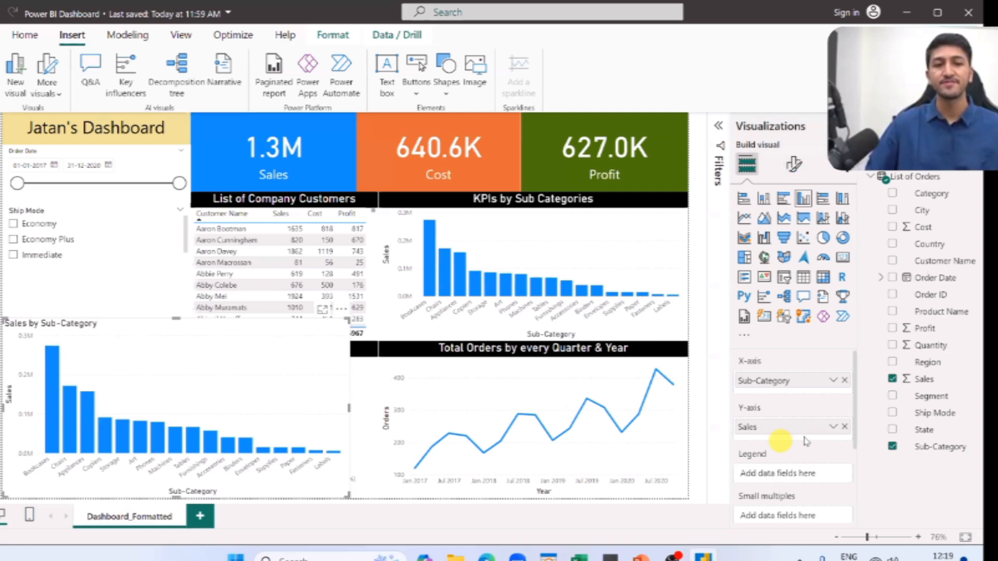
pyautogui.scroll(-2, 768, 428)
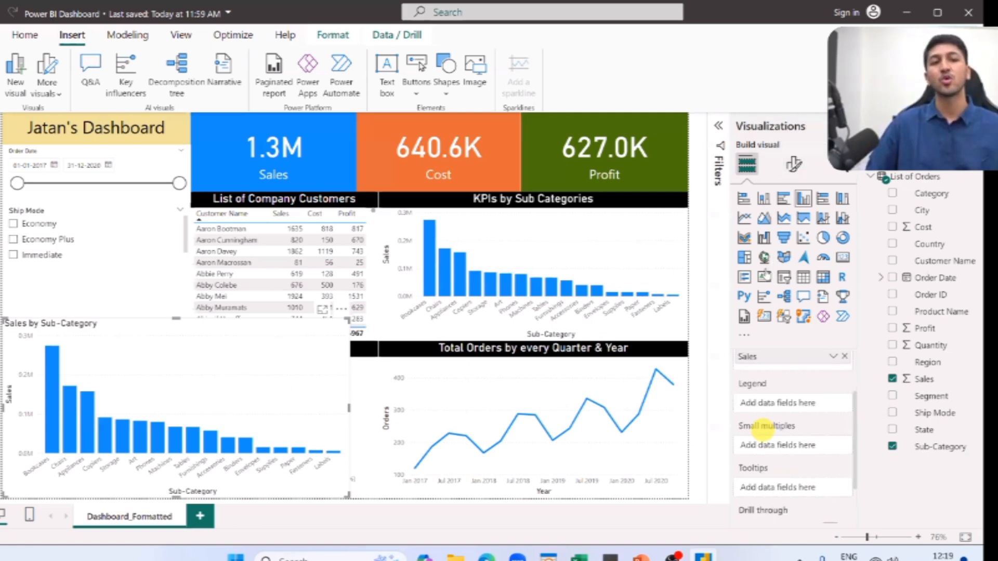
pyautogui.scroll(2, 774, 431)
pyautogui.click(794, 164)
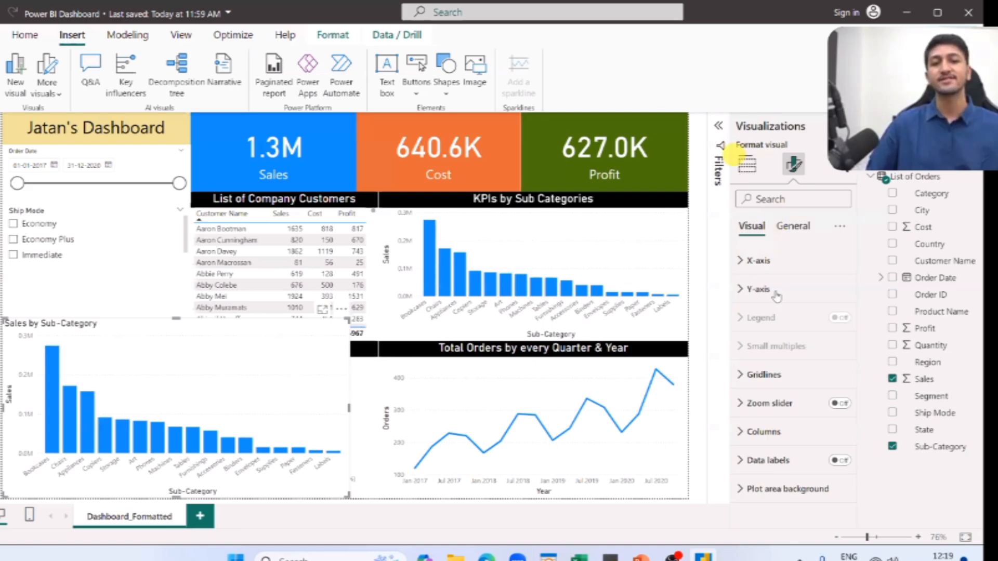
pyautogui.click(746, 164)
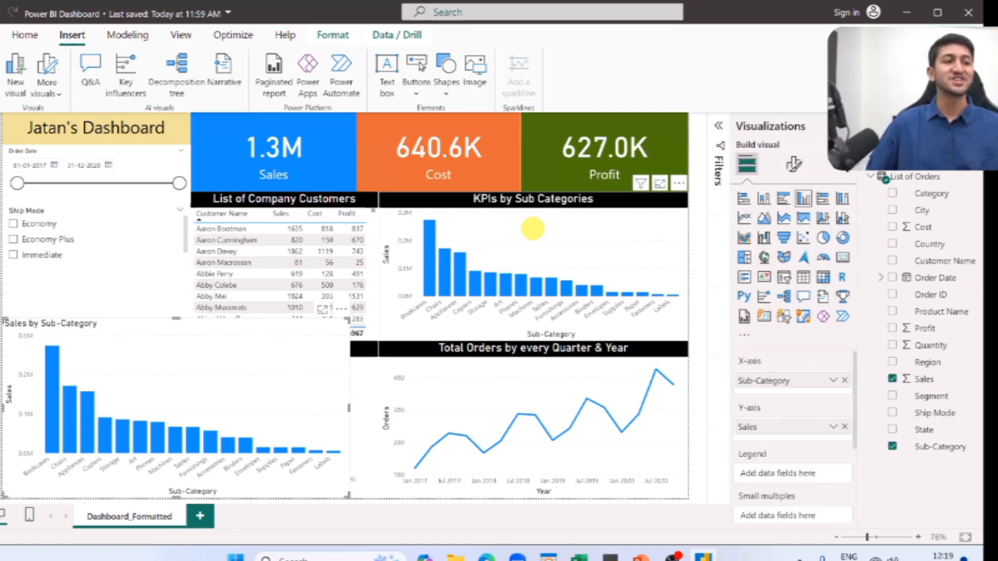